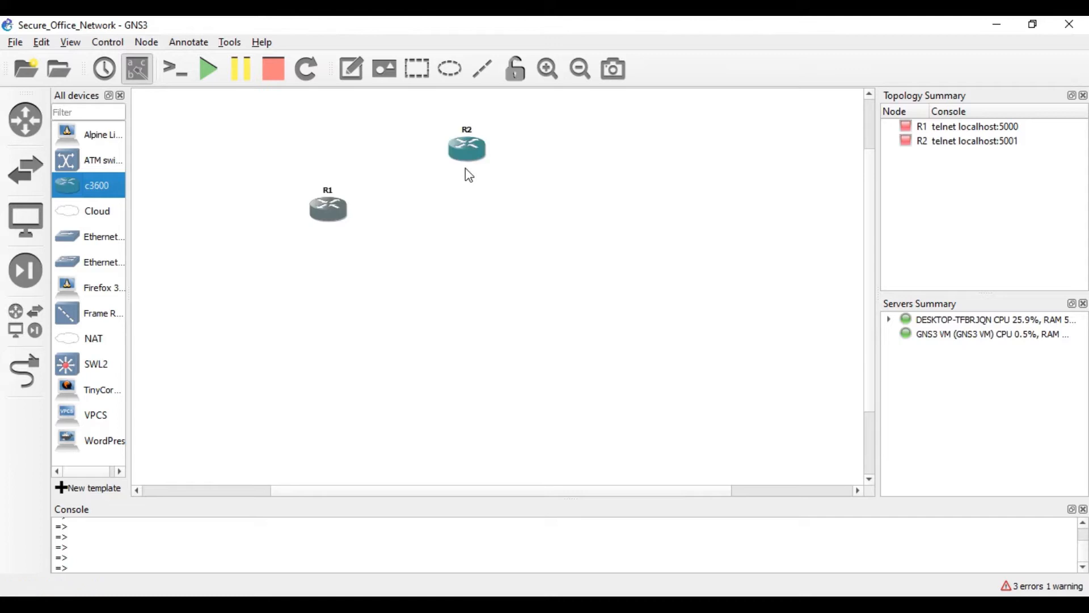
- Add c3600 router R3 and switches SWL2-1 and SWL2-2, nudging R1 into place
left_click_drag(69, 181, 543, 217)
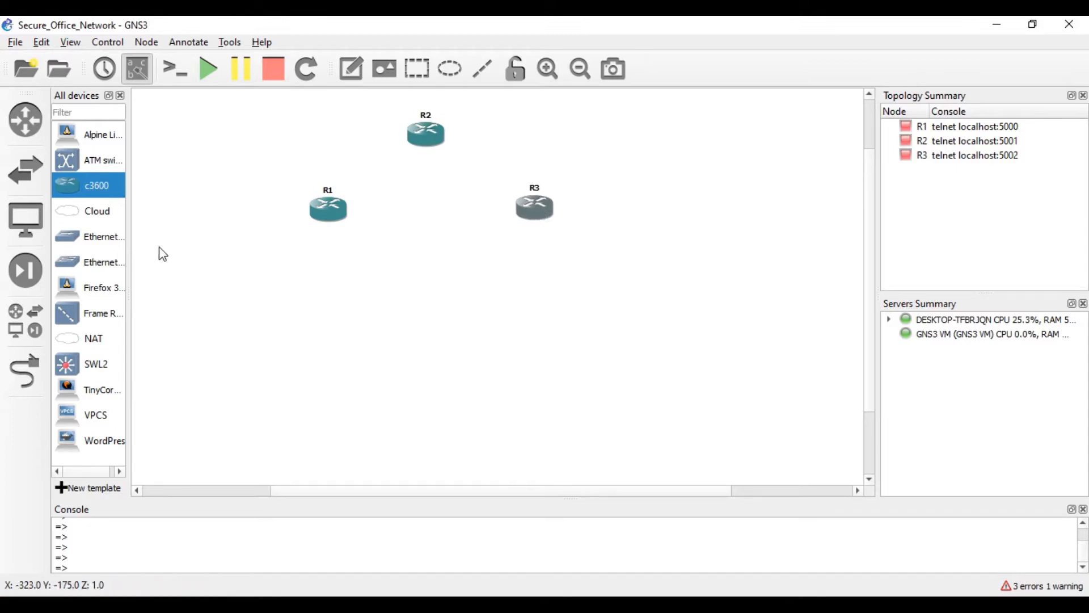
left_click_drag(333, 223, 331, 226)
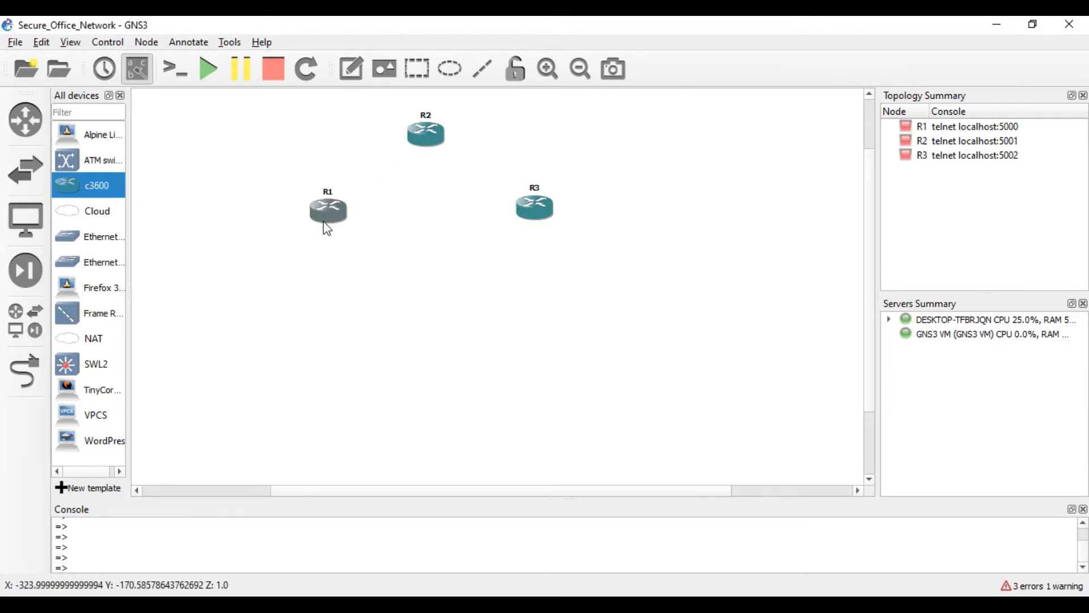
left_click_drag(83, 368, 316, 294)
left_click_drag(57, 354, 538, 297)
- Add VPCS hosts PC1, PC2 and PC3 on the local server, lined up under SWL2-1
left_click_drag(91, 415, 480, 353)
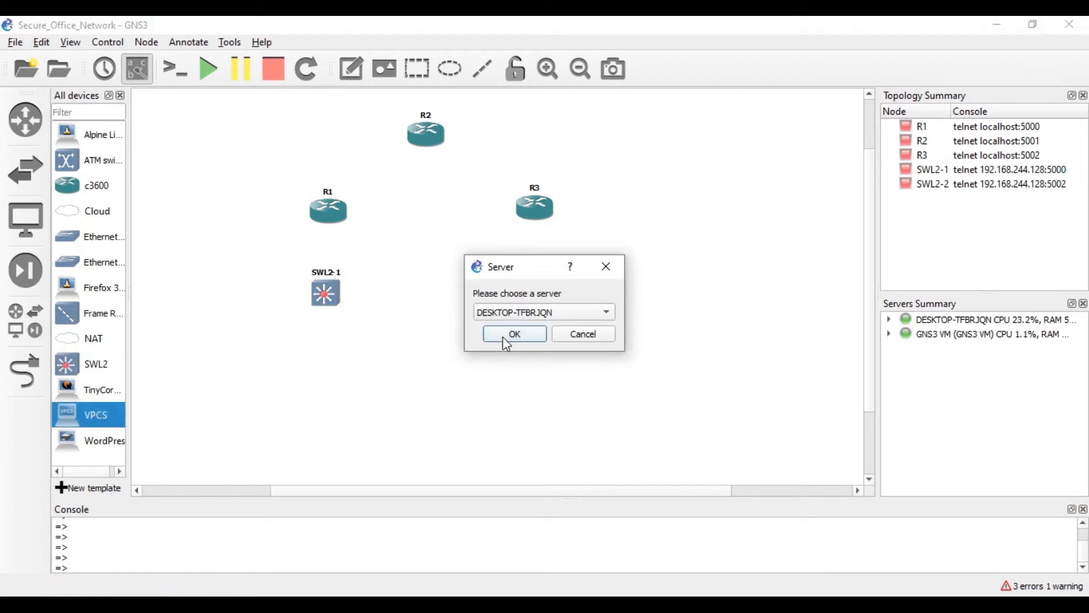
left_click(503, 336)
left_click_drag(256, 401, 253, 370)
left_click_drag(61, 418, 298, 368)
left_click(501, 335)
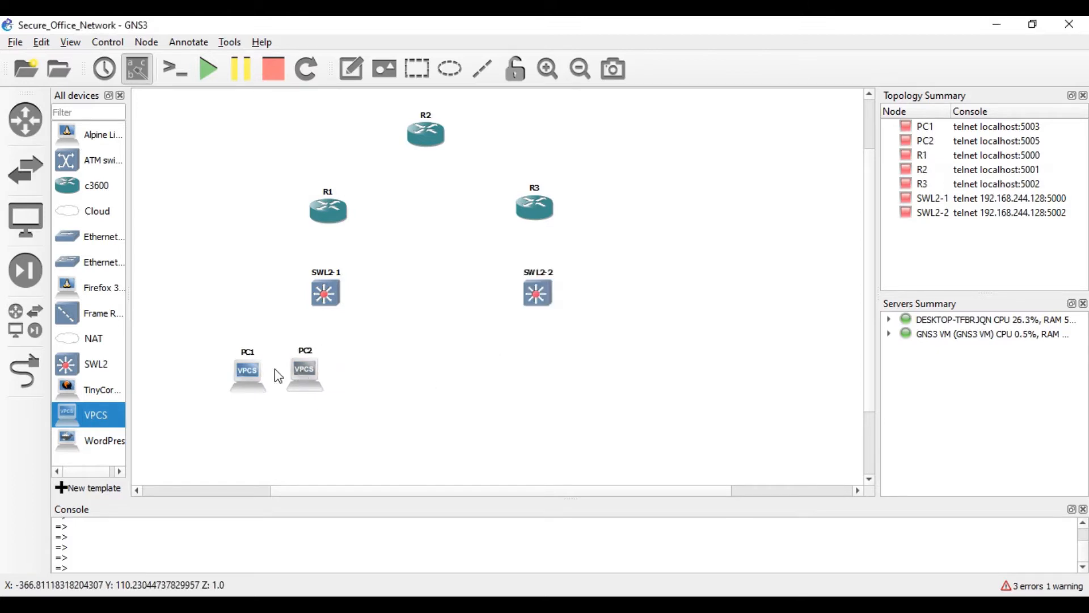
left_click_drag(68, 413, 349, 359)
left_click(504, 335)
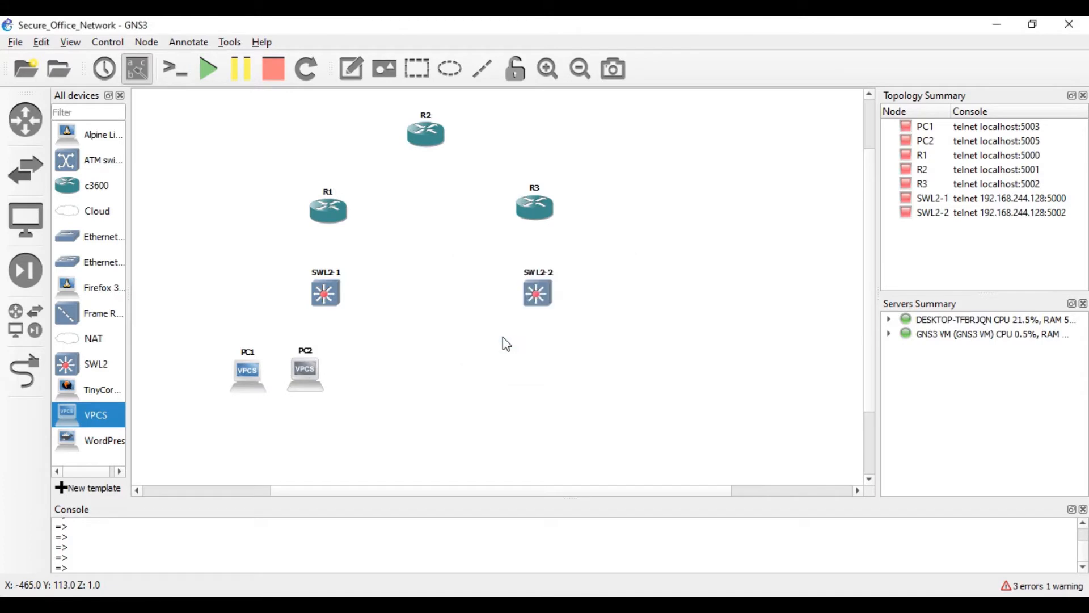
left_click_drag(384, 397, 374, 377)
- Add VPCS hosts PC4, PC5 and PC6 on the local server under SWL2-2
left_click_drag(99, 423, 507, 366)
key("Return")
left_click_drag(138, 420, 570, 362)
left_click(538, 339)
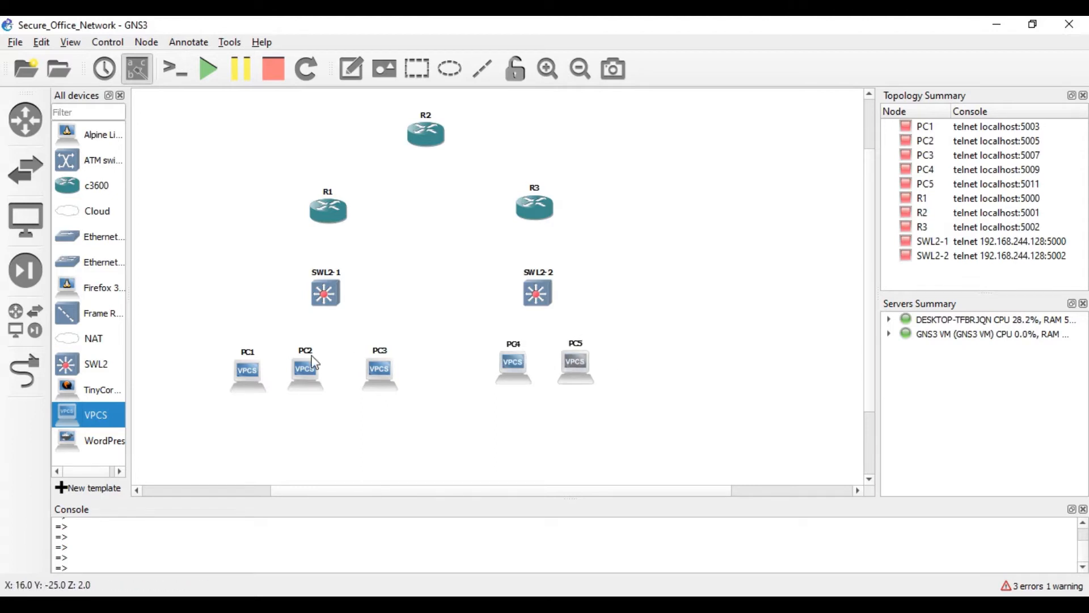
left_click_drag(114, 414, 639, 365)
left_click(531, 336)
left_click(698, 342)
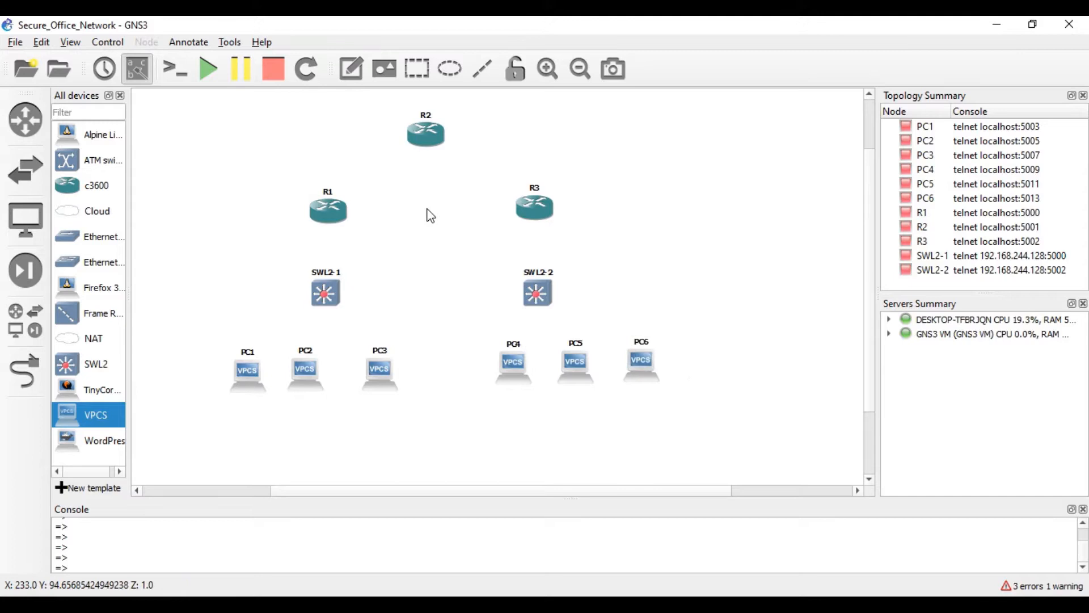
- Cable R1 f0/1 to R2 f0/0, and R2 f0/1 to R3 f0/1
left_click(28, 363)
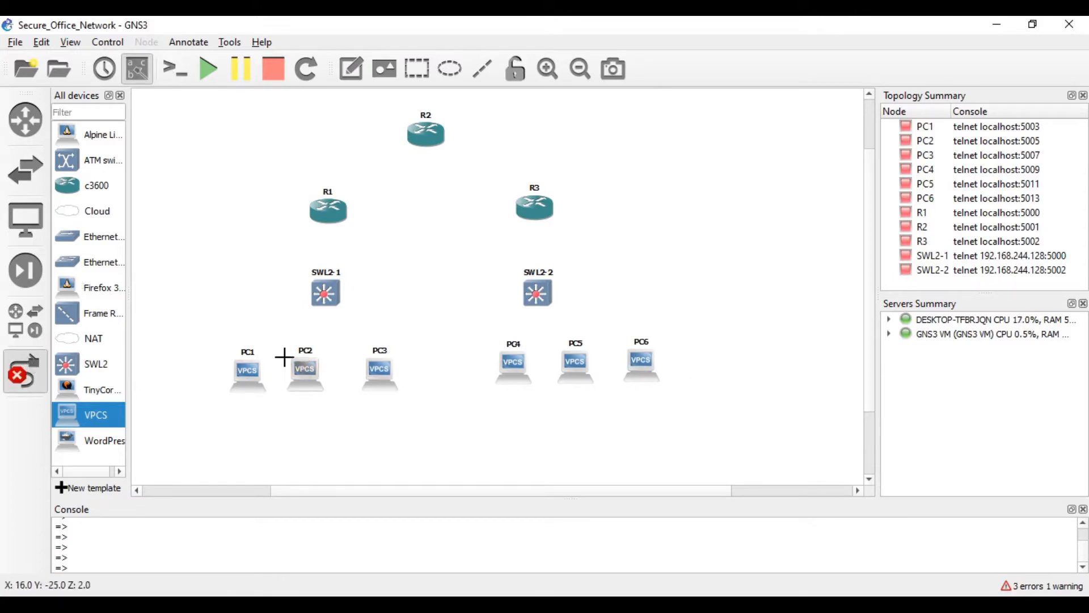
left_click(333, 210)
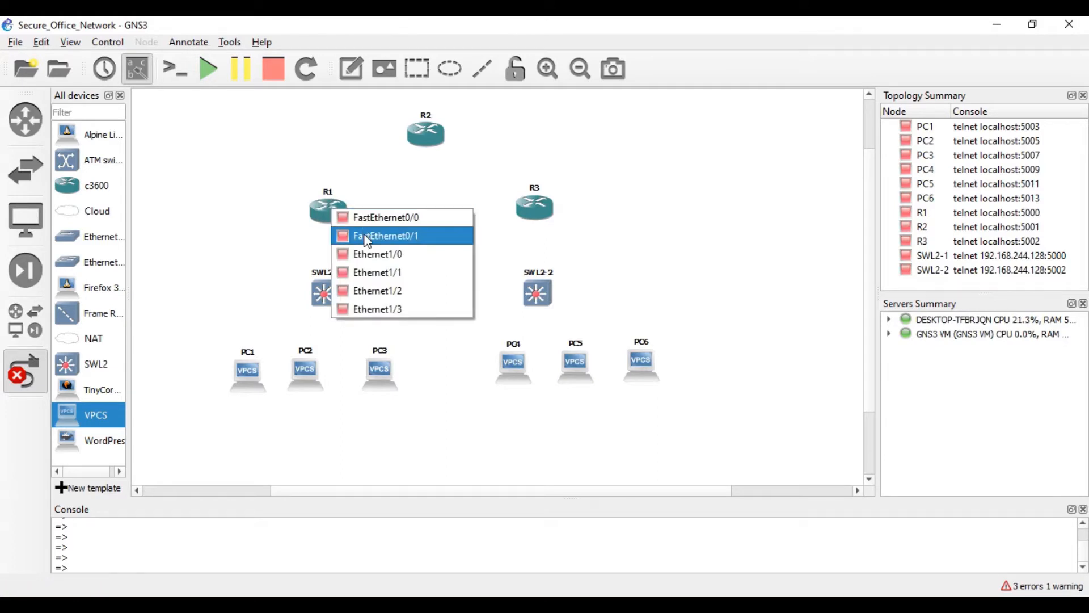
left_click(366, 235)
left_click(424, 131)
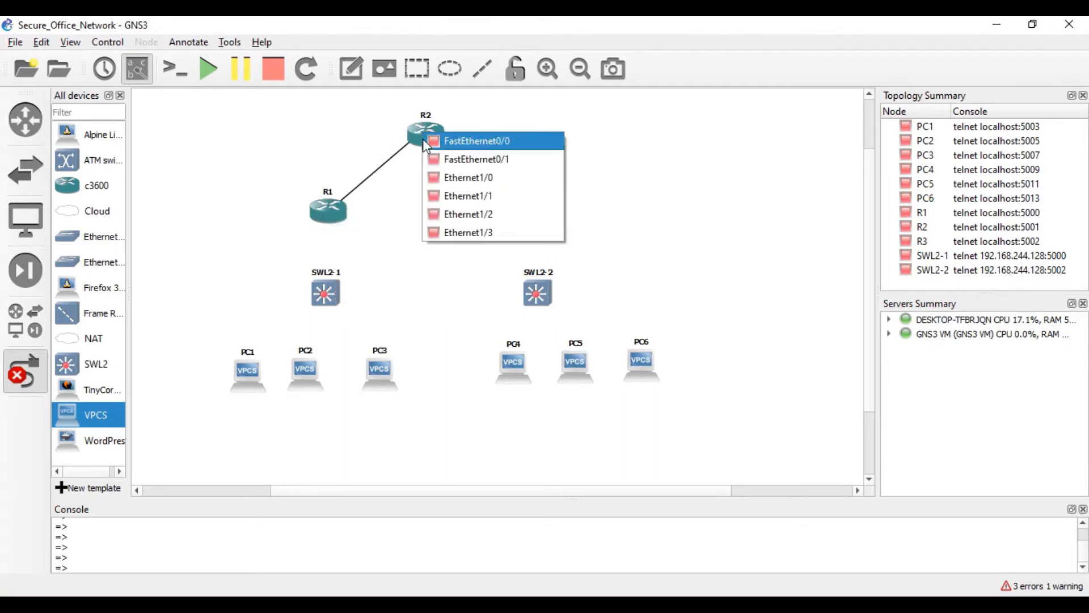
left_click(434, 139)
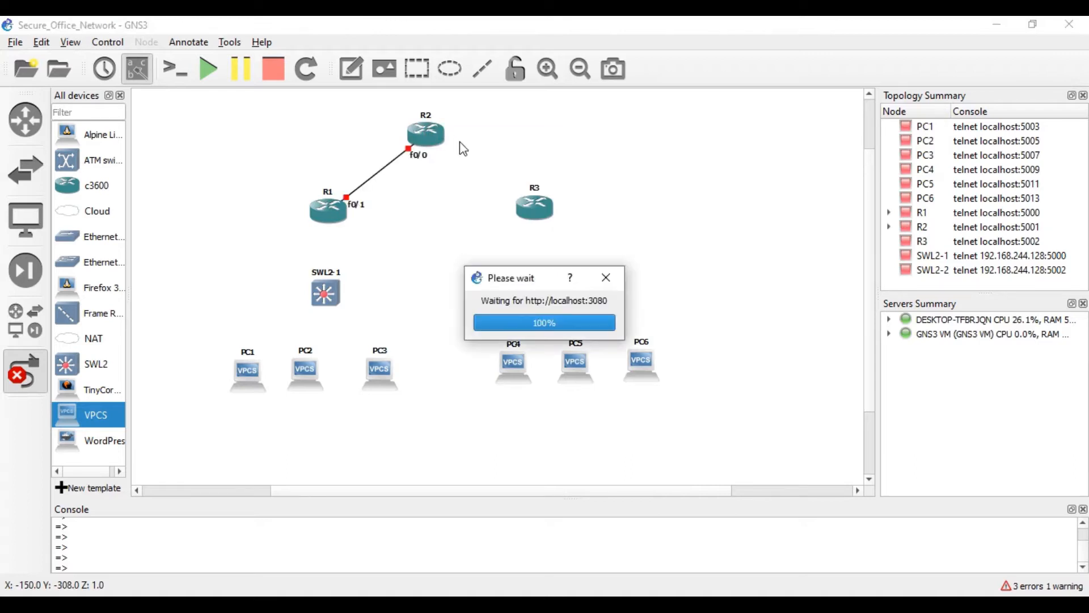
left_click(425, 134)
left_click(454, 161)
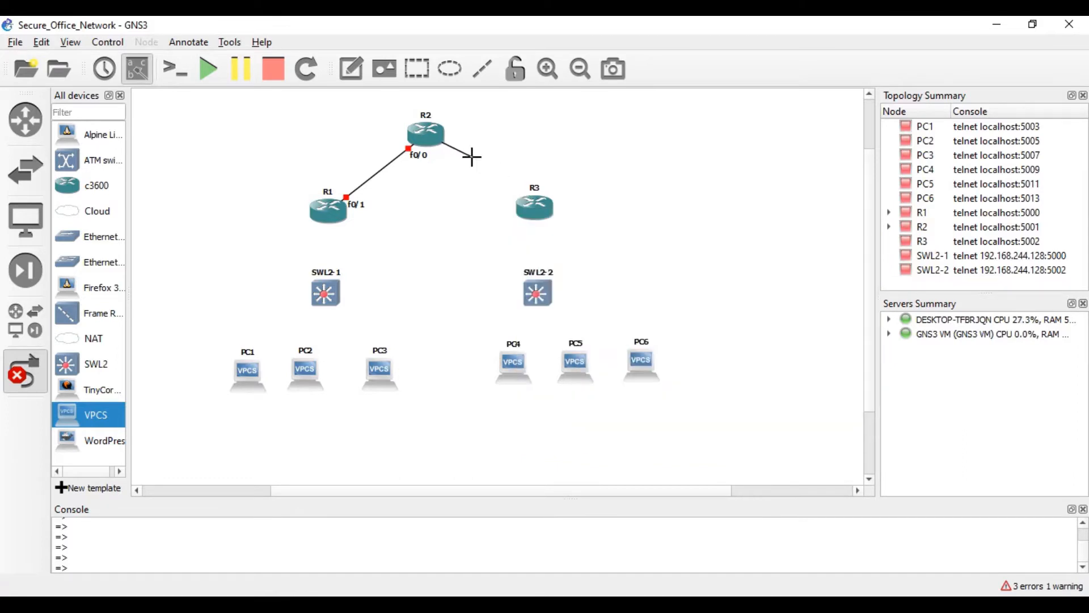
left_click(534, 207)
left_click(573, 230)
- Link R1 f0/0 to SWL2-1 Gi0/0 and R3 f0/0 to SWL2-2 Gi0/0
left_click(325, 217)
left_click(328, 229)
left_click(324, 291)
left_click(355, 299)
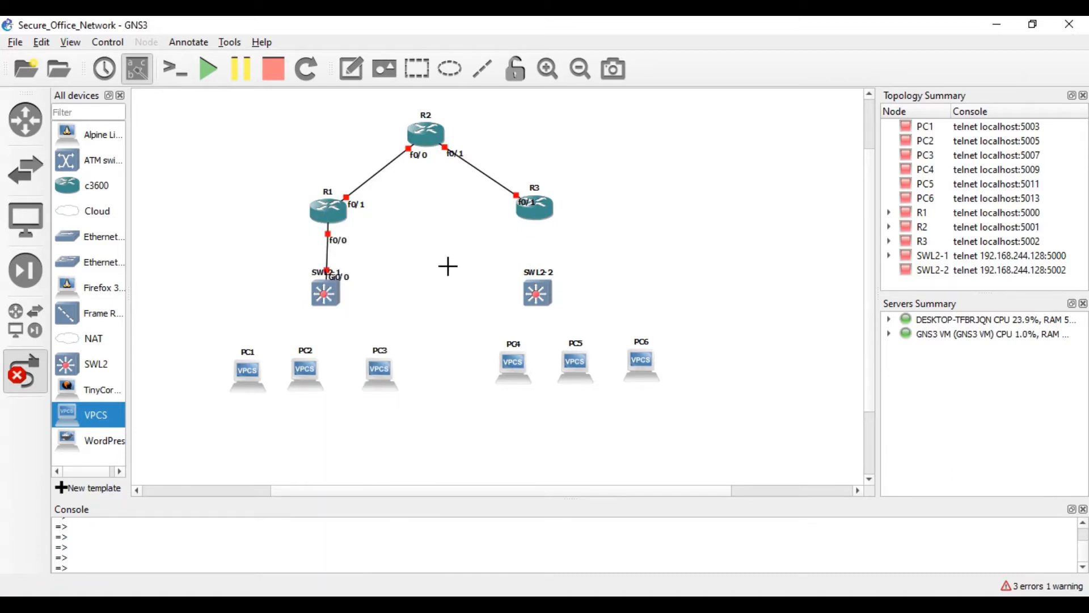
left_click(540, 217)
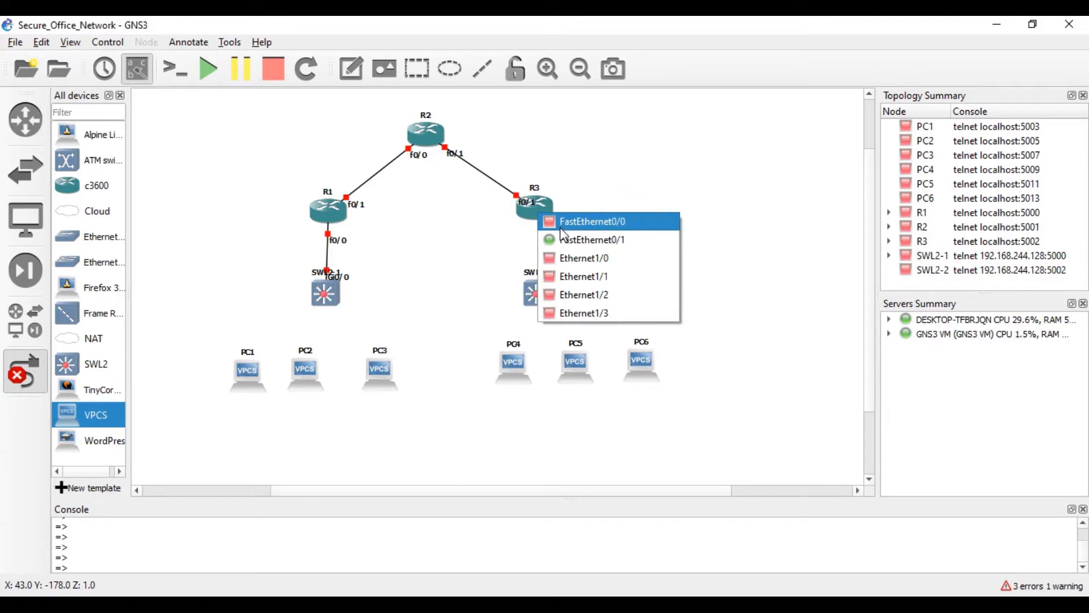
left_click(562, 227)
left_click(535, 282)
left_click(554, 298)
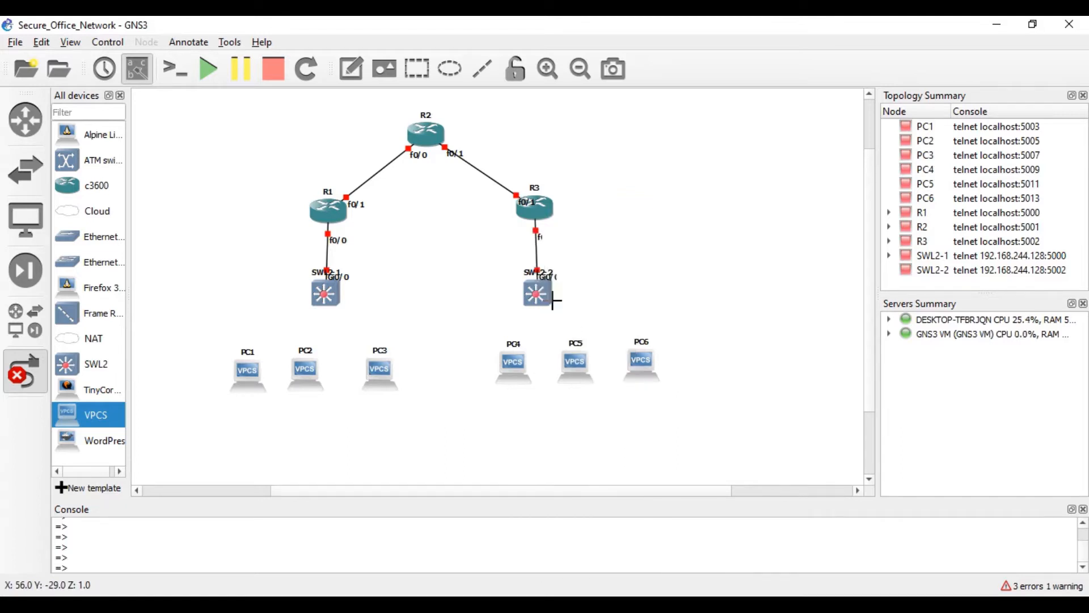
- Connect SWL2-1 Gi0/1, Gi0/2, Gi0/3 to Ethernet0 of PC1, PC2 and PC3
left_click(321, 296)
left_click(333, 318)
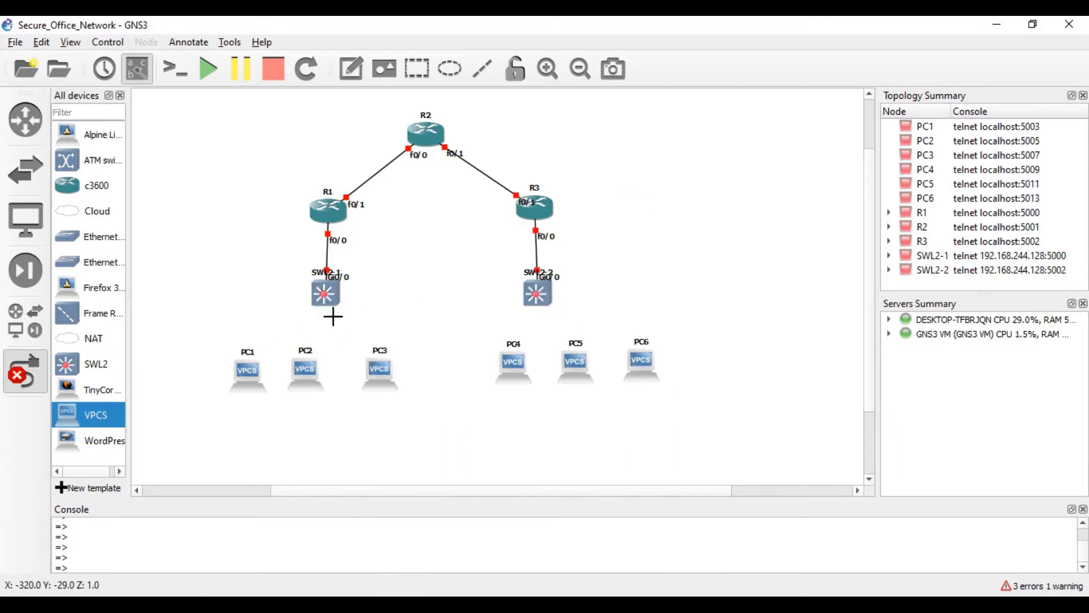
left_click(248, 368)
left_click(292, 375)
left_click(332, 308)
left_click(359, 331)
left_click(316, 376)
left_click(317, 377)
left_click(333, 292)
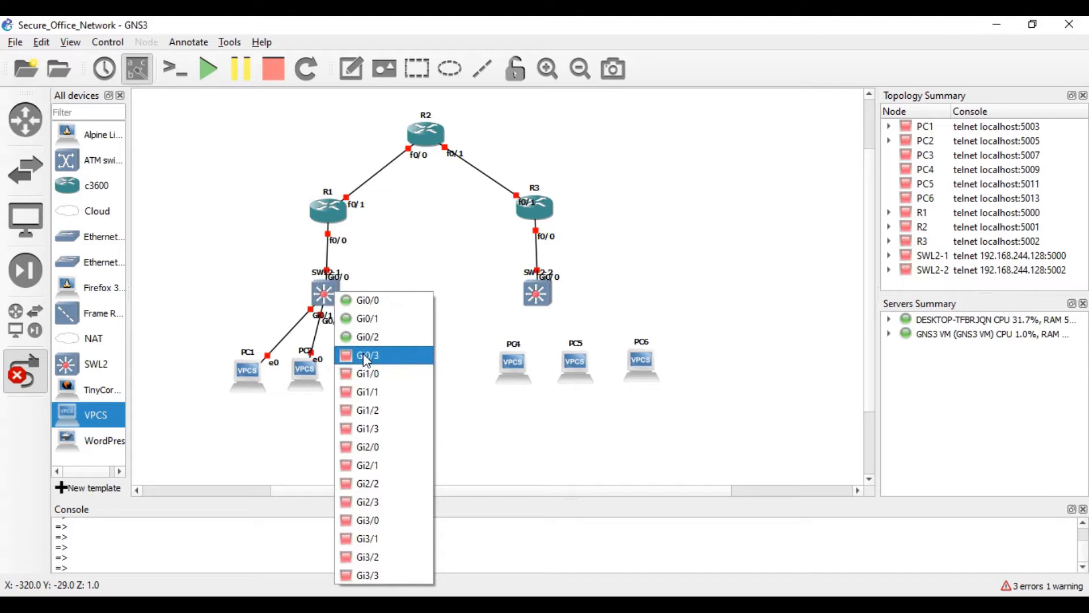
left_click(367, 356)
left_click(378, 367)
left_click(400, 369)
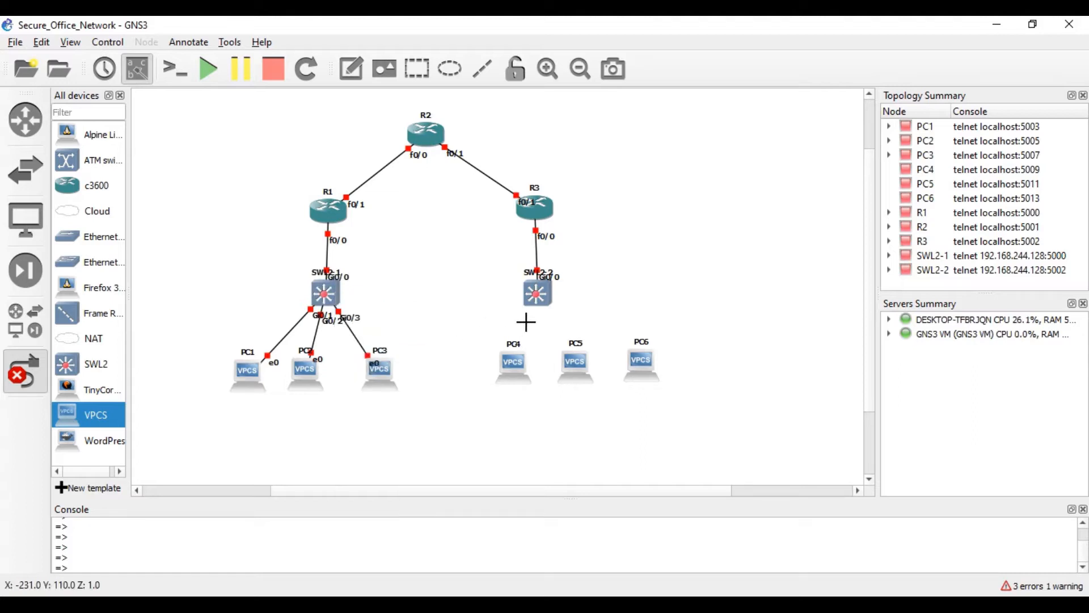
- Connect SWL2-2 Gi0/1, Gi0/2, Gi0/3 to Ethernet0 of PC4, PC5 and PC6
left_click(538, 296)
left_click(555, 327)
left_click(514, 361)
left_click(547, 366)
left_click(543, 299)
left_click(566, 347)
left_click(570, 361)
left_click(590, 369)
left_click(551, 303)
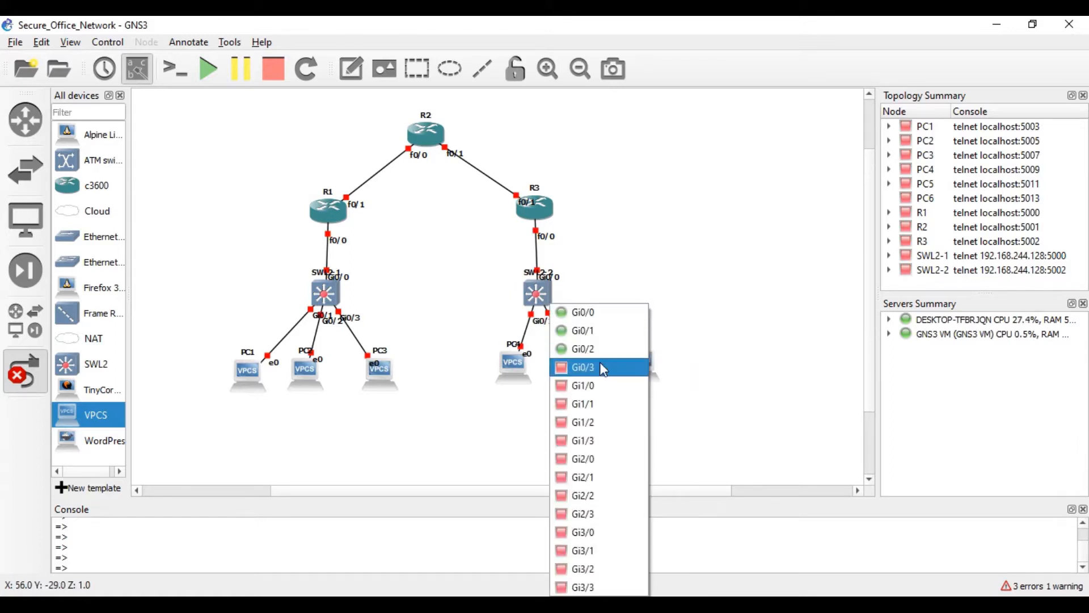
left_click(592, 368)
left_click(642, 366)
left_click(646, 373)
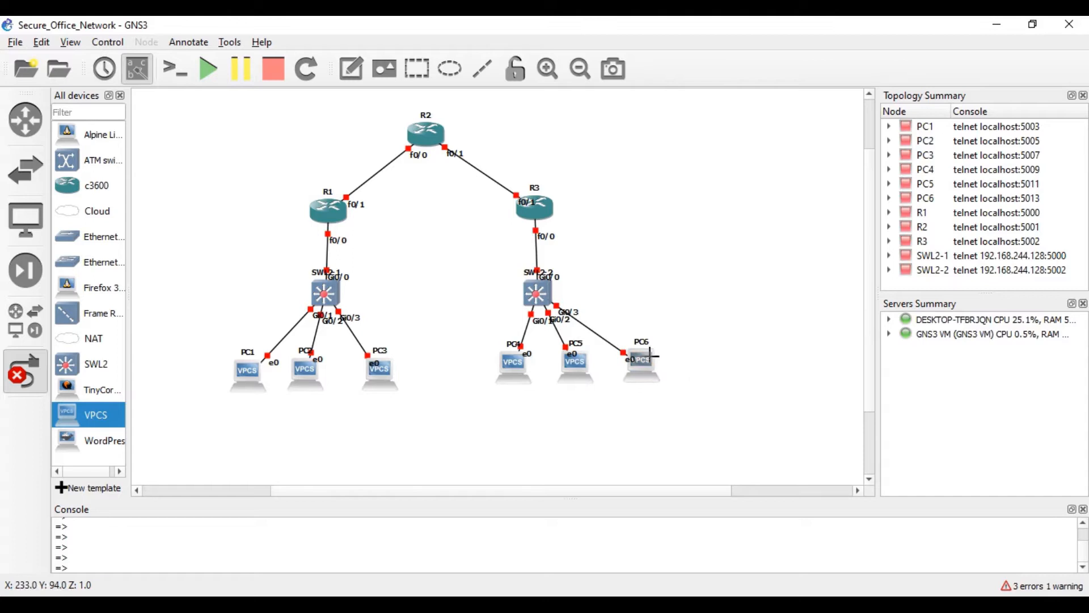
left_click(20, 387)
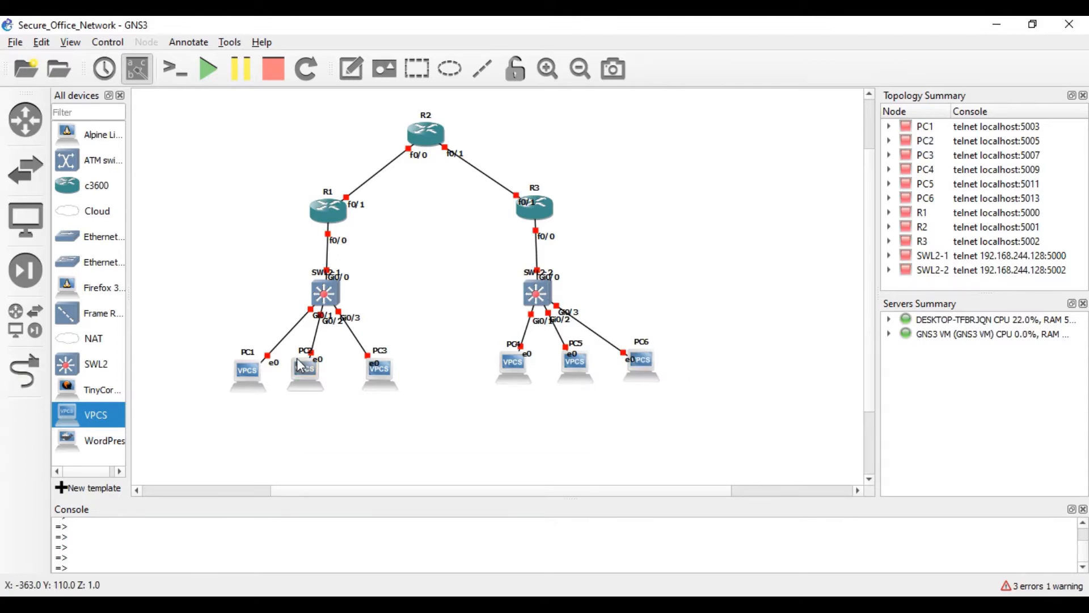
- Move the switch and router interface labels clear of the links and shift R3 up
mouse_move(297, 358)
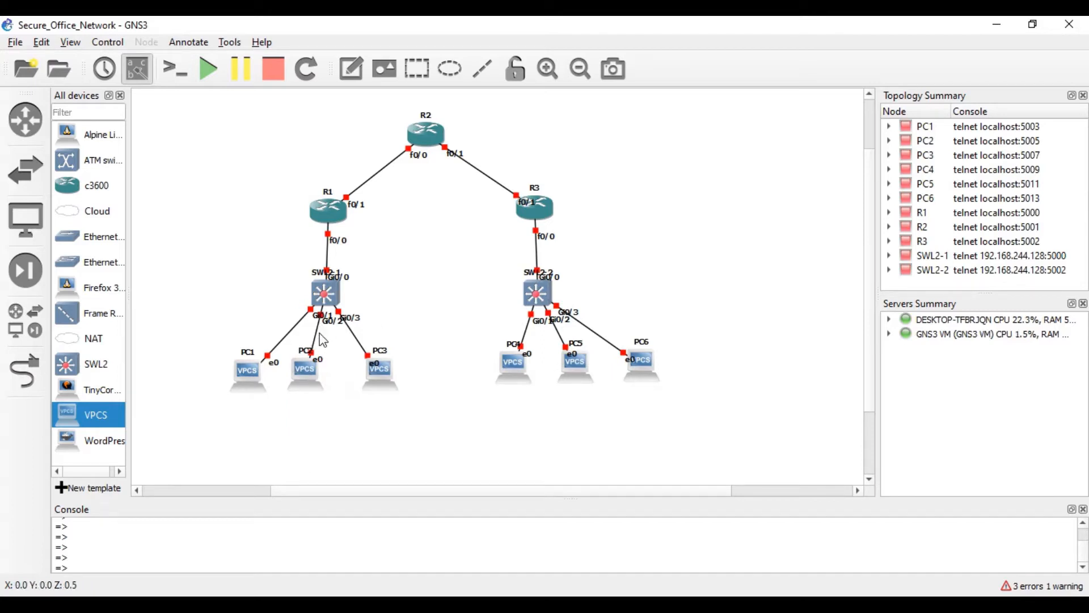
left_click_drag(317, 315, 285, 308)
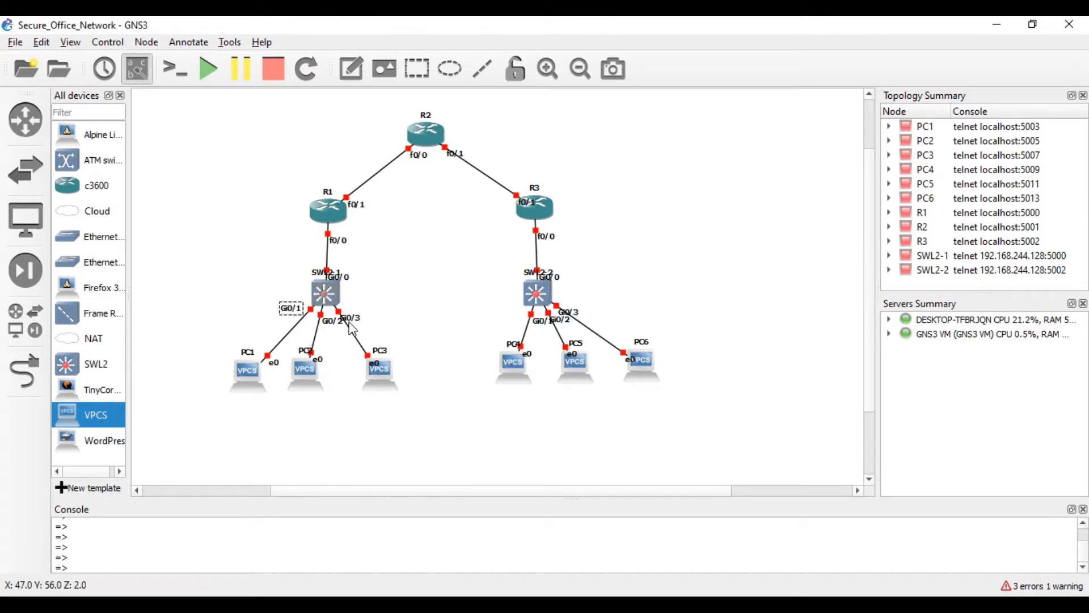
left_click_drag(355, 313, 294, 290)
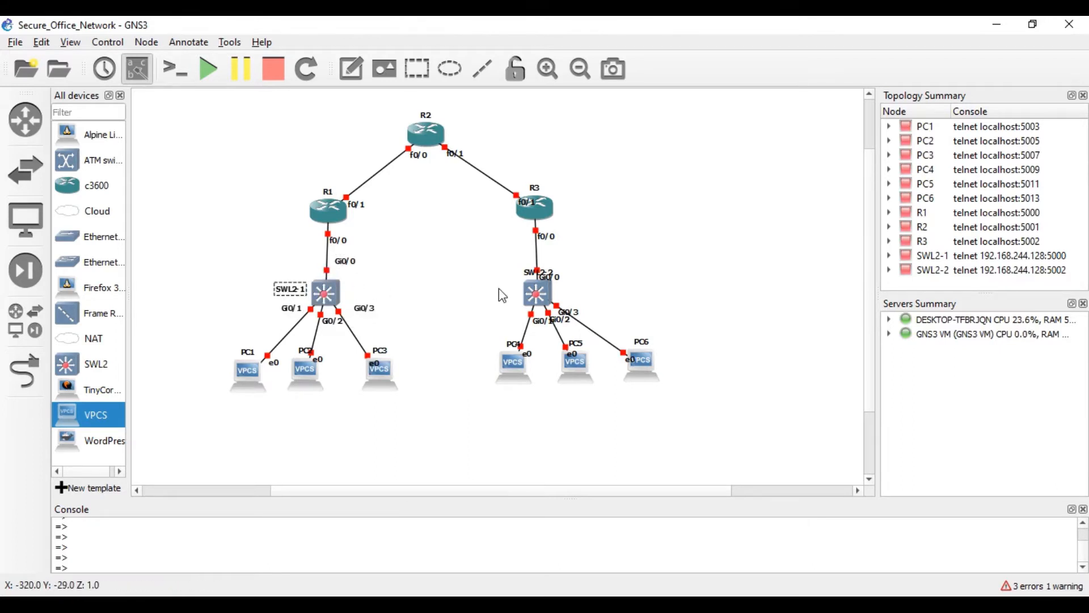
mouse_move(563, 284)
left_mouse_down()
mouse_move(582, 294)
mouse_move(516, 274)
mouse_move(555, 271)
mouse_move(590, 286)
mouse_move(581, 291)
left_mouse_up()
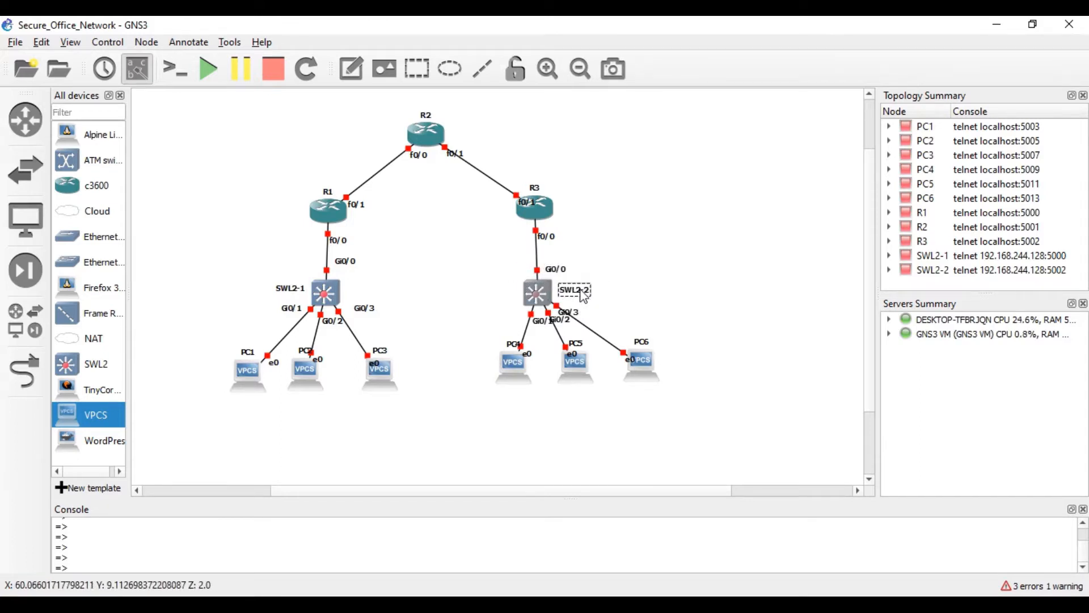
left_click_drag(550, 225, 500, 203)
left_click_drag(356, 206, 361, 201)
left_click_drag(450, 153, 386, 155)
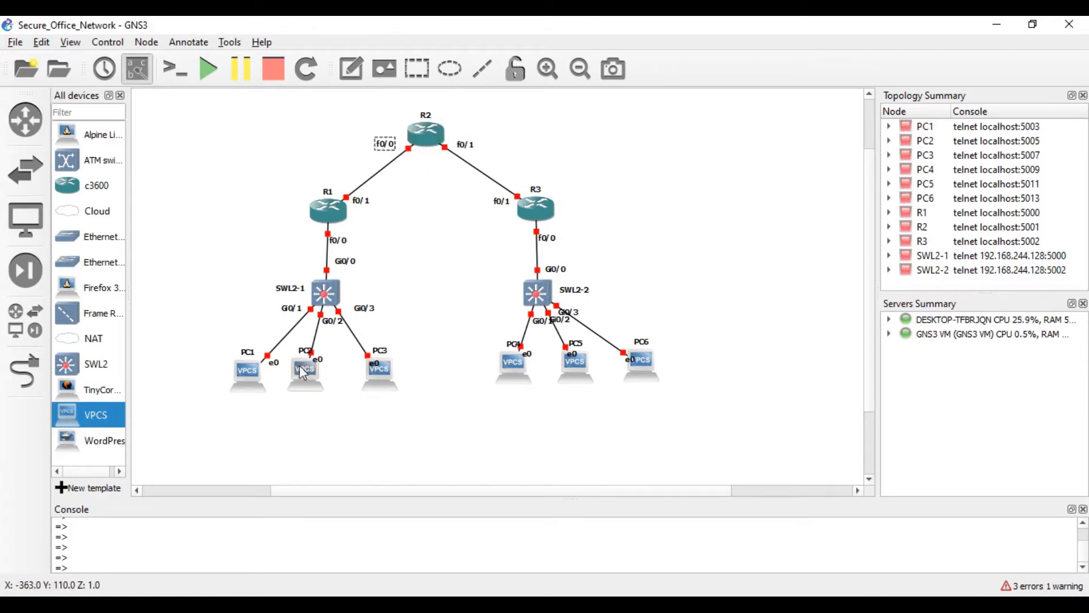
- Separate the PCs' e0 labels from their name labels and shift PC5 slightly left
left_click_drag(318, 359, 299, 350)
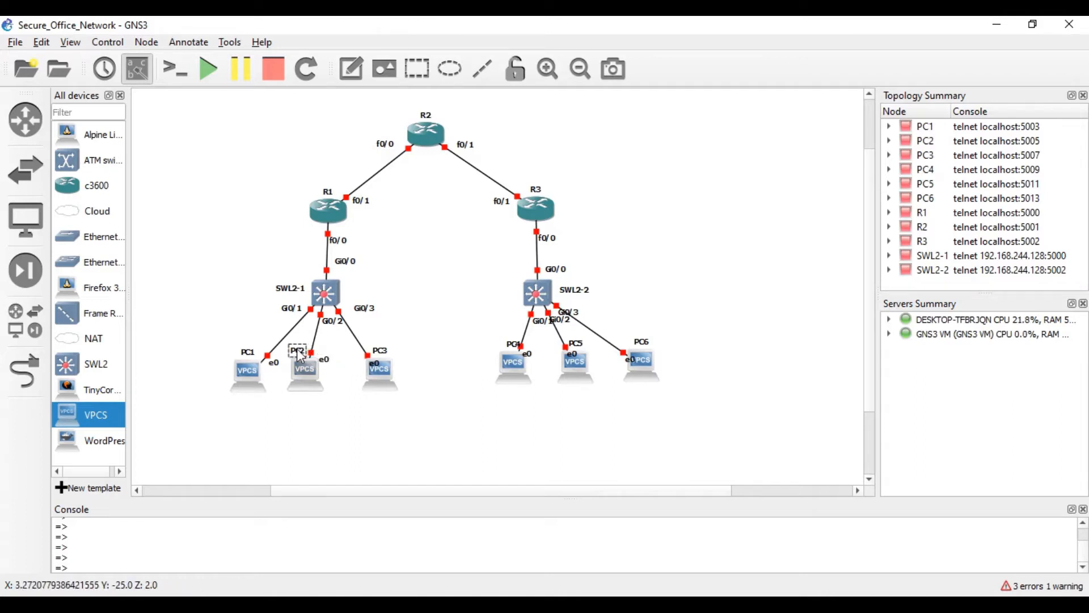
left_click_drag(374, 363, 358, 358)
left_click_drag(526, 354, 572, 310)
left_click_drag(581, 375, 565, 334)
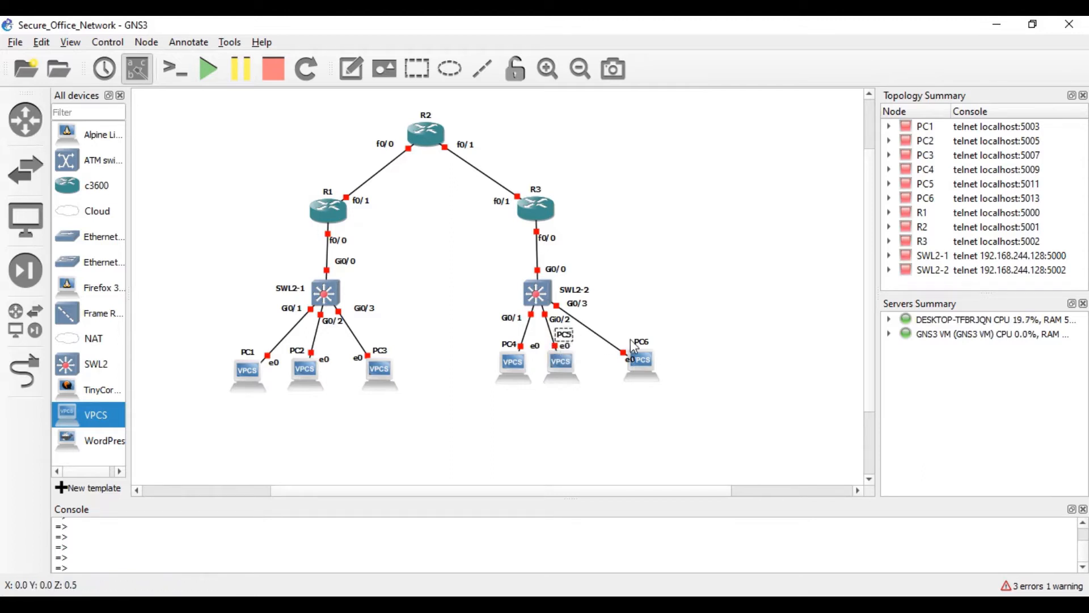
left_click_drag(628, 359, 575, 377)
- Add an HQ text note beside router R2
left_click(677, 364)
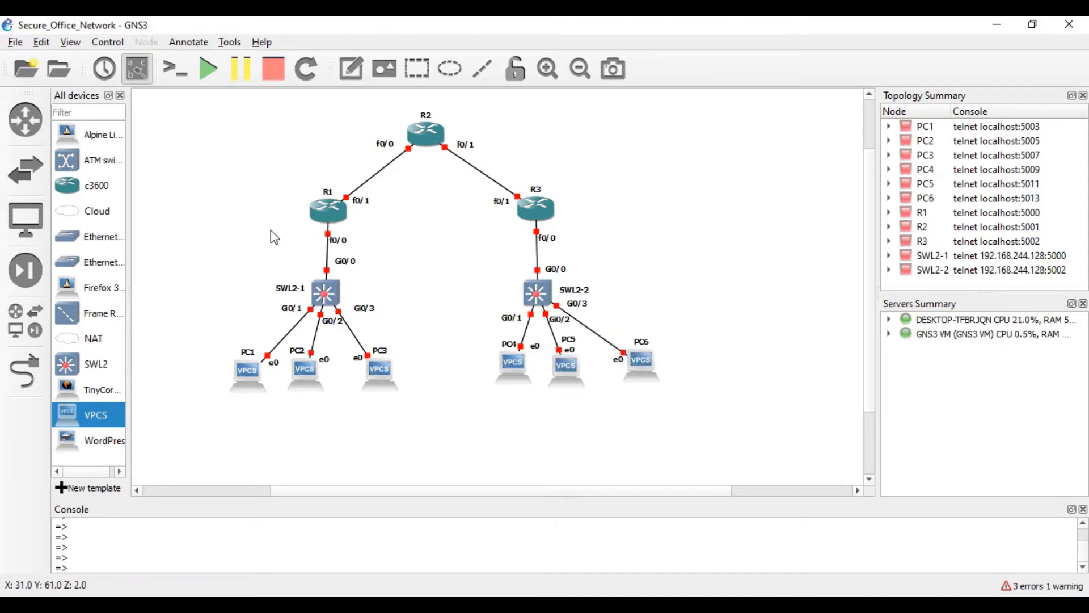
left_click(352, 69)
left_click(440, 109)
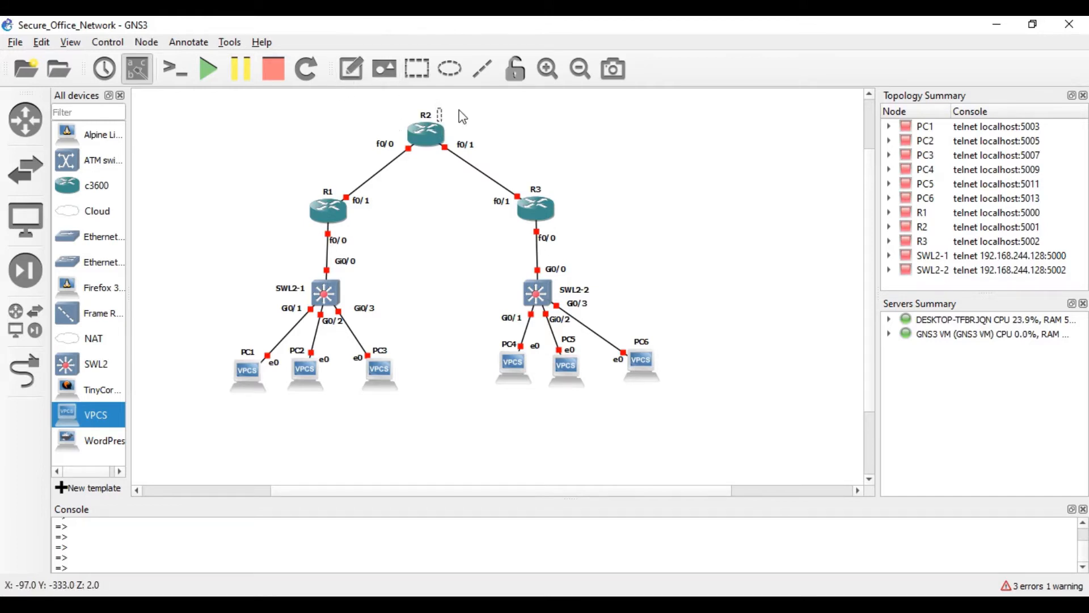
type("HQ")
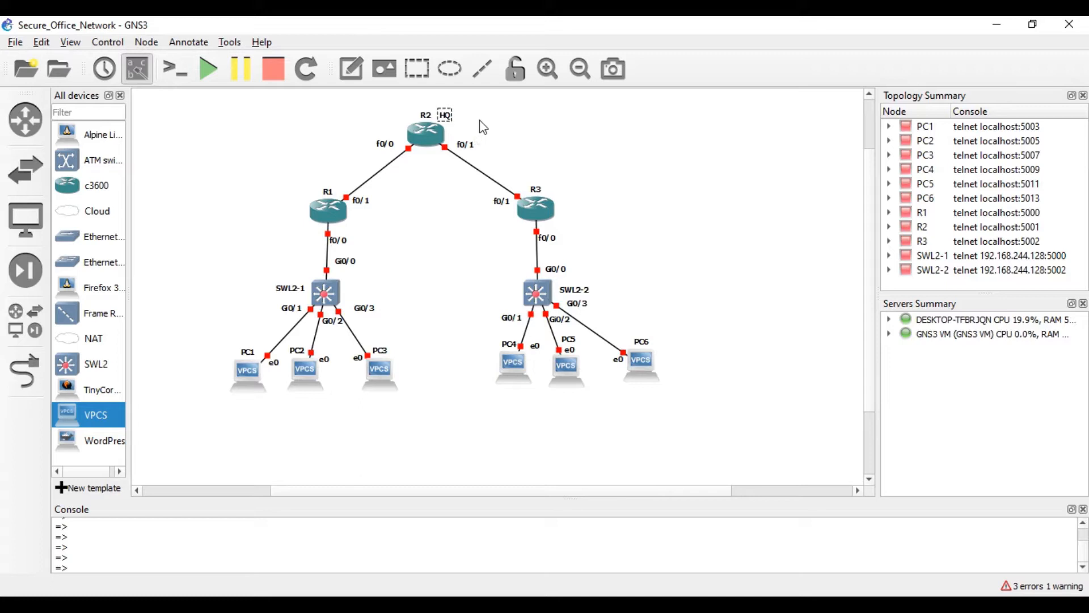
left_click(481, 127)
- Add text notes O1R left of R1 and O2R right of R3
left_click(351, 68)
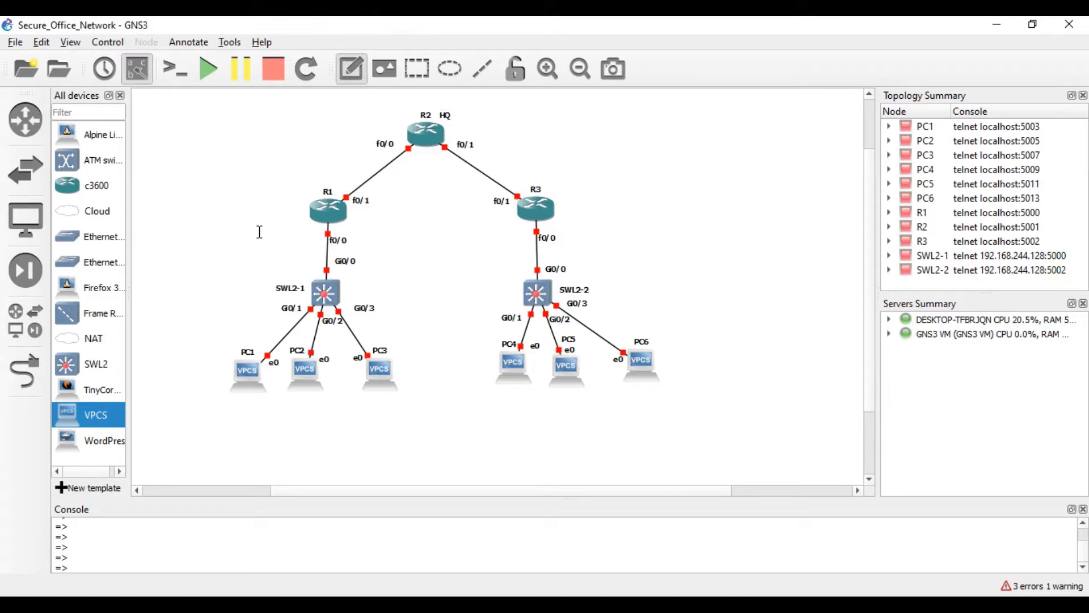
left_click(283, 208)
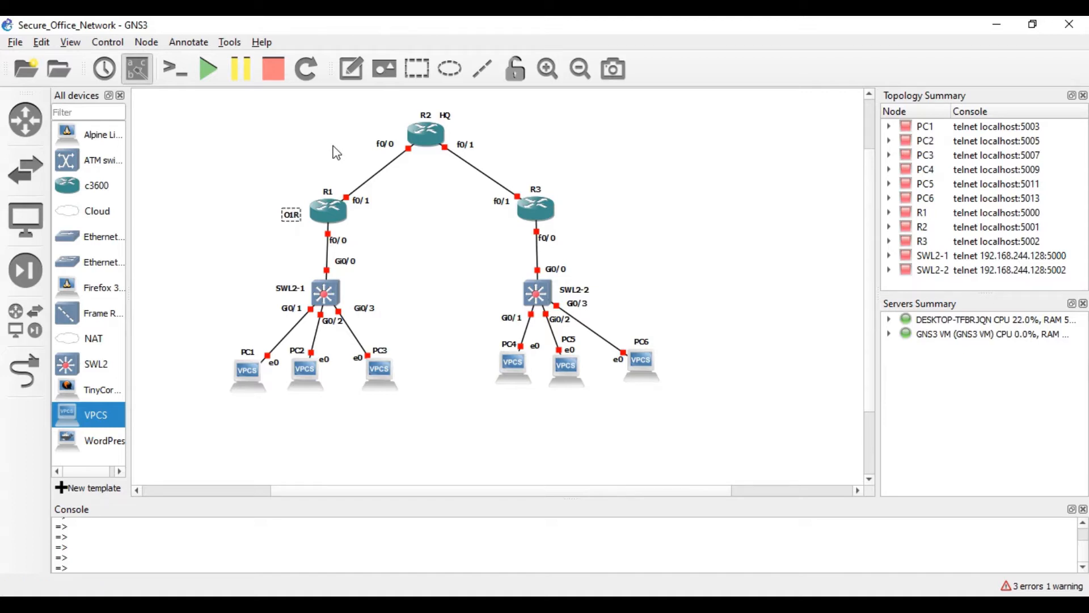
left_click(351, 68)
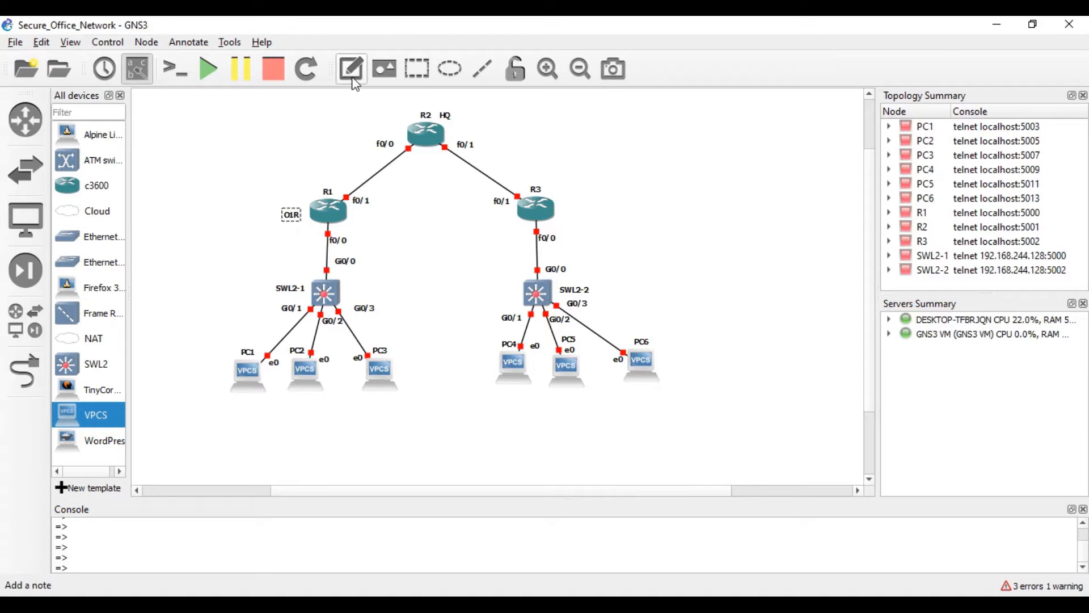
left_click(559, 207)
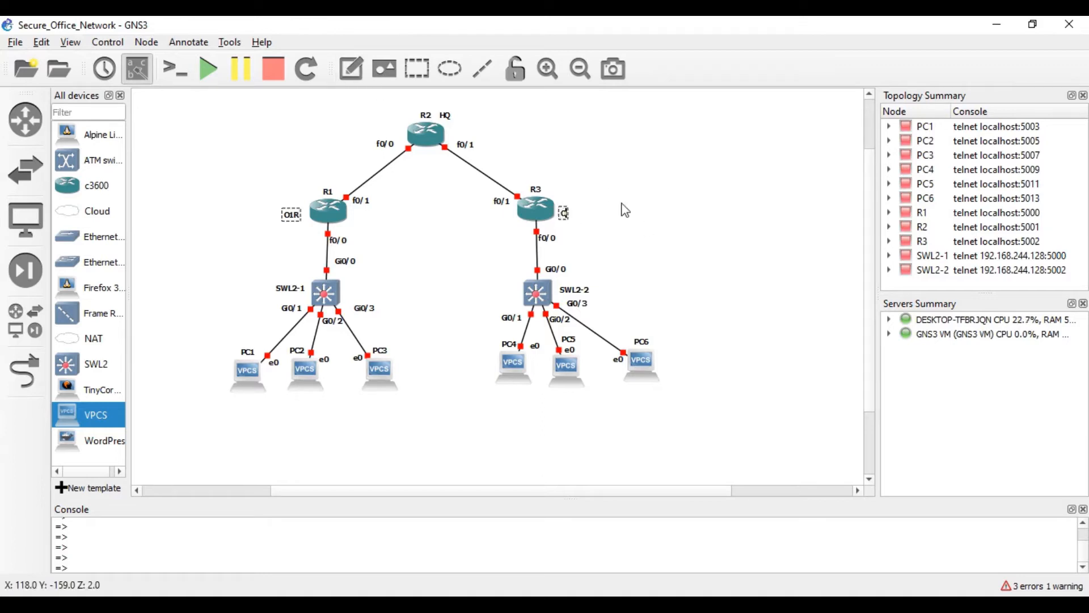
type("O2R")
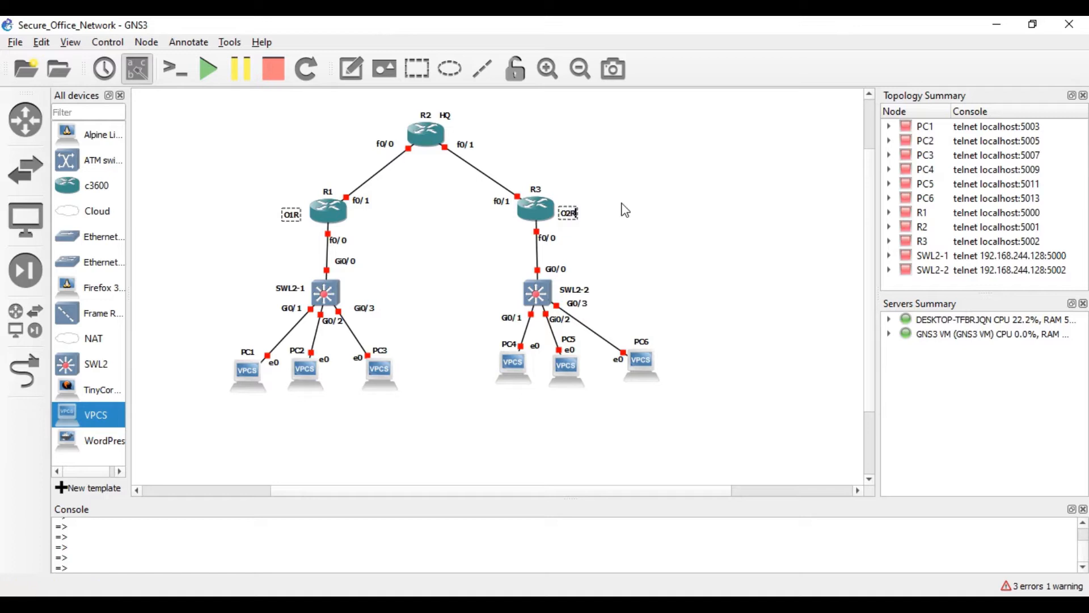
left_click(351, 68)
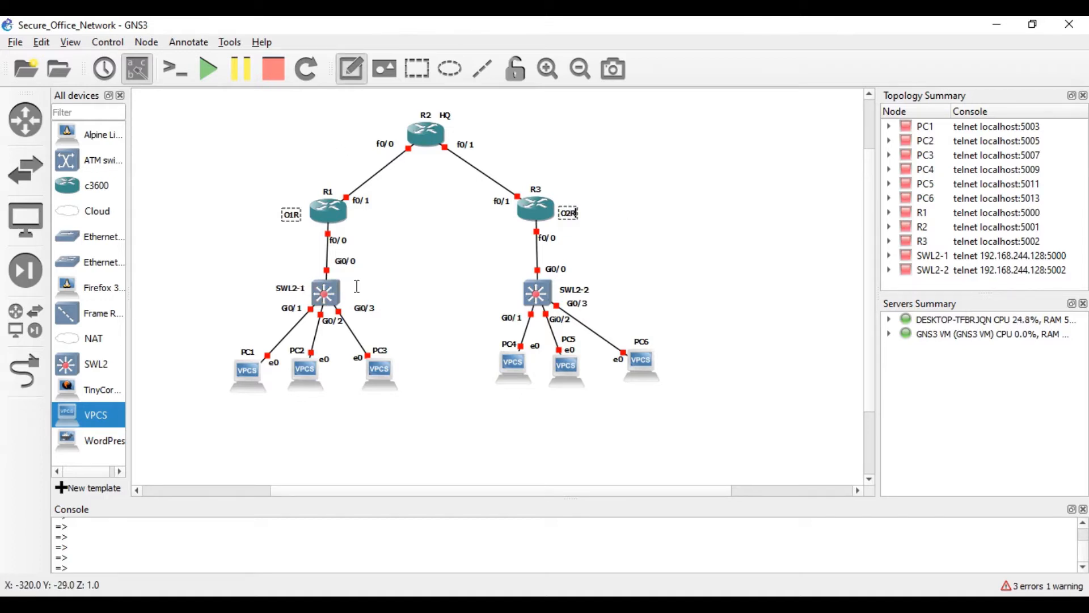
left_click(342, 79)
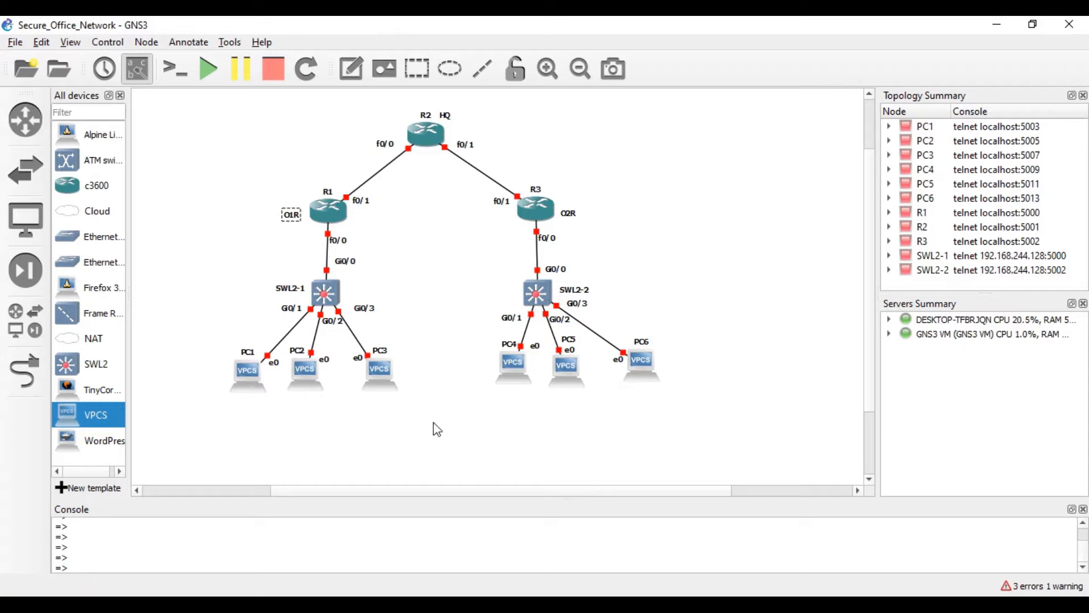
- Add address notes 216.21.5.1/26 beside R1's f0/1 and 216.21.2.5/26 beside R2's f0/0
left_click(351, 69)
left_click(374, 195)
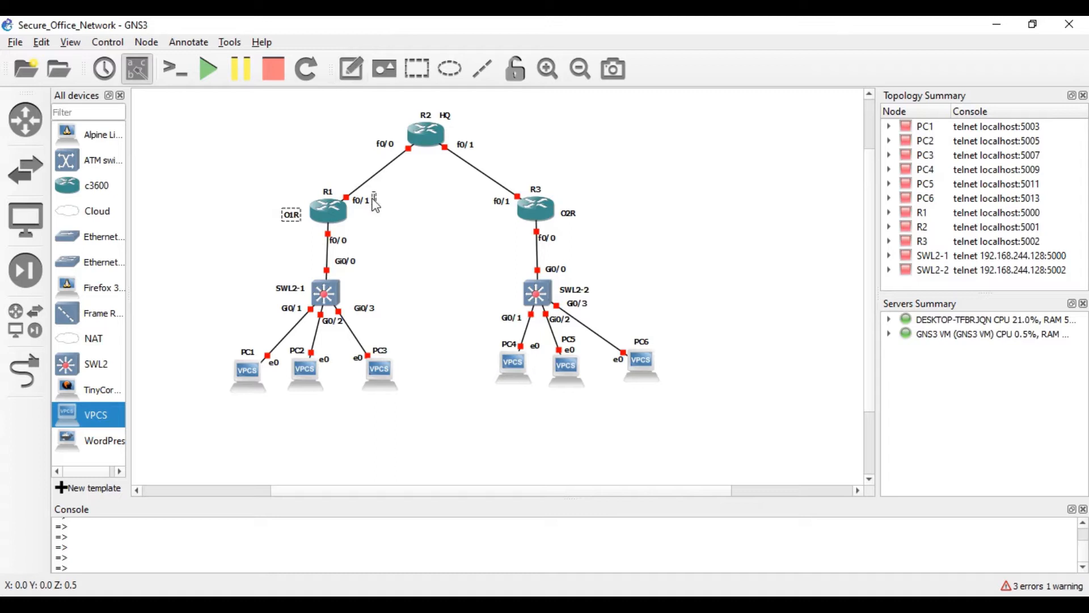
type("2")
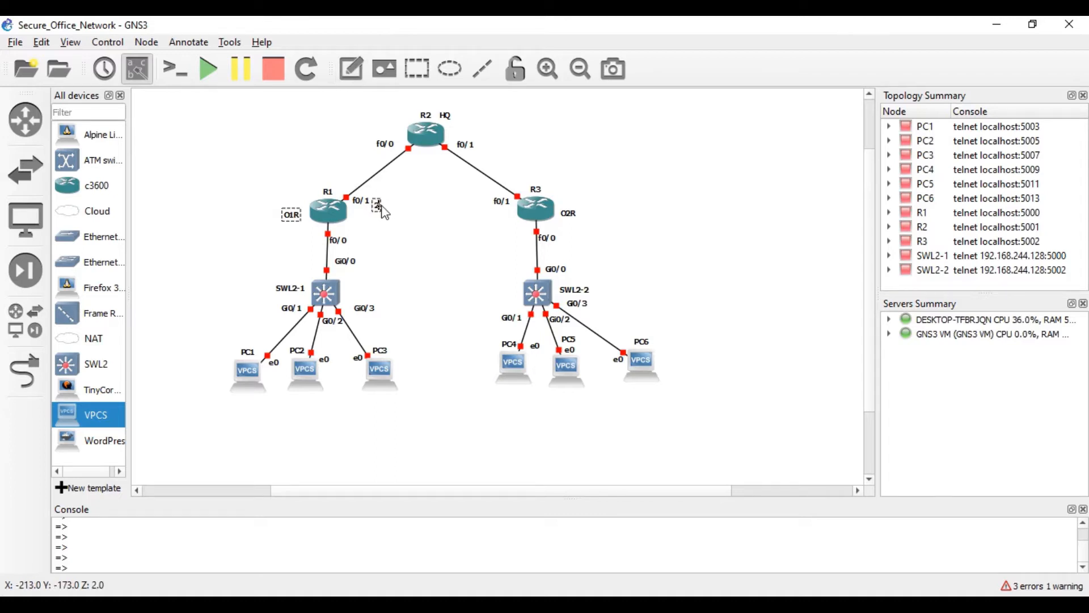
type("16.21")
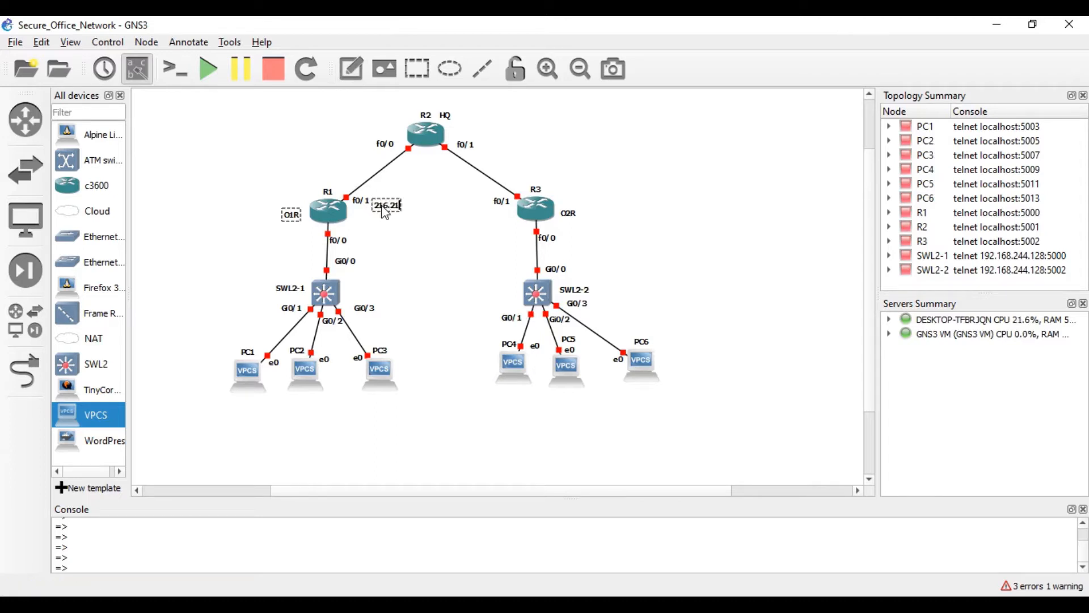
type(".51/26")
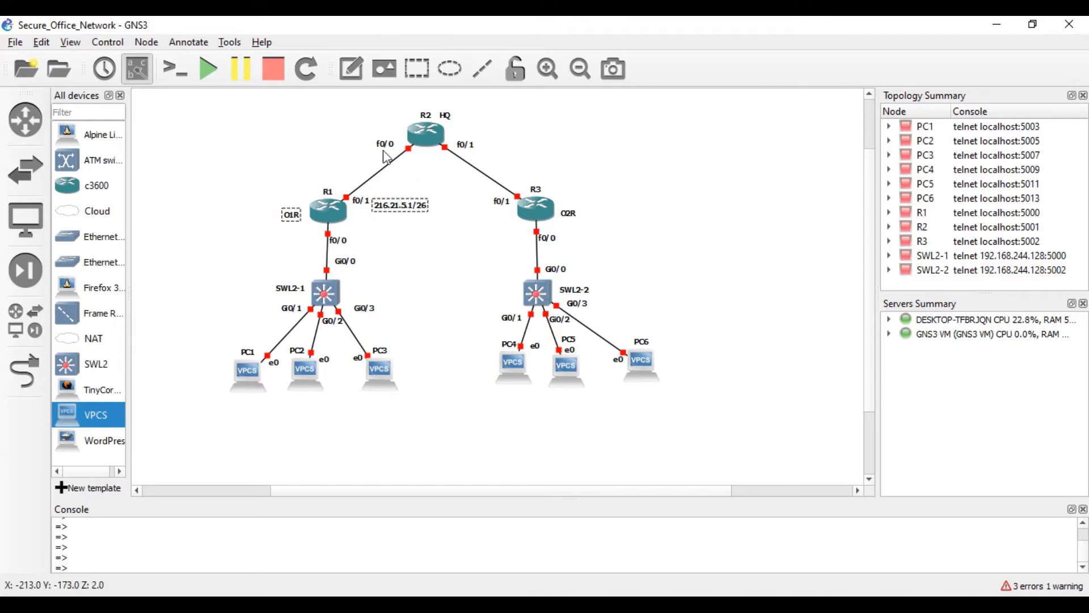
left_click(353, 70)
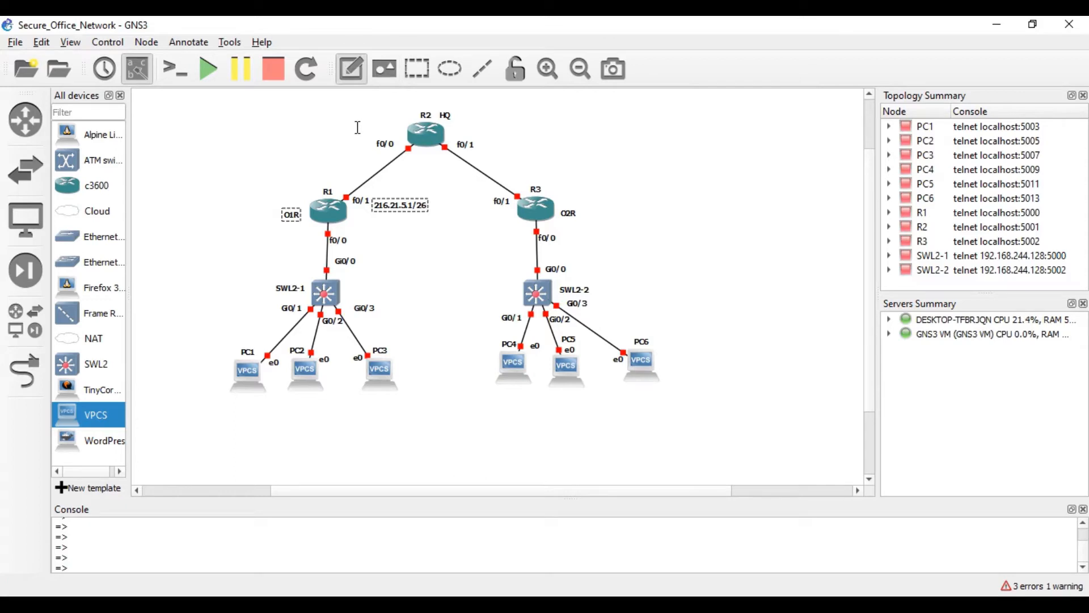
left_click(368, 131)
type("216.")
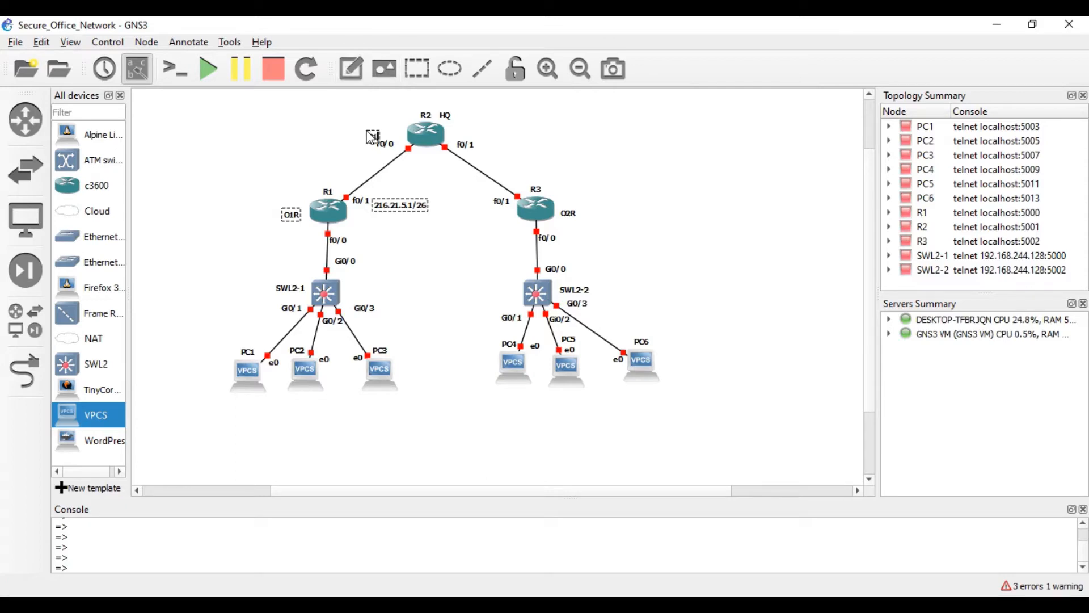
type("21.2.5/26")
- Add a 216.21.5.62/26 note beside R2's f0/1 and reposition the address notes
left_click(362, 79)
left_click(482, 144)
type("216.21.5.")
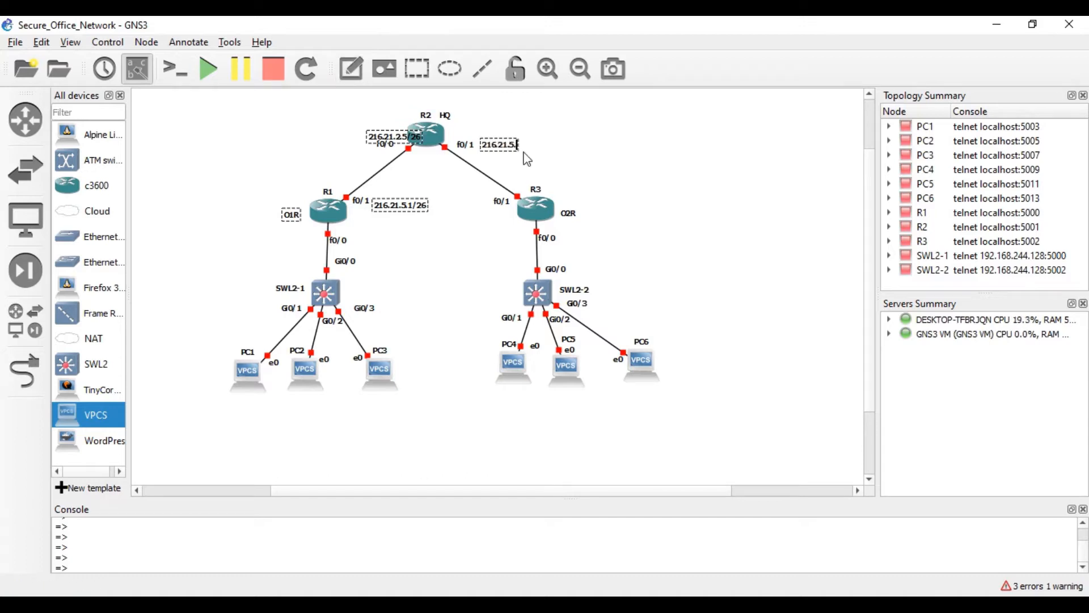
type("62/ 26")
left_click(527, 162)
left_click_drag(399, 136, 382, 132)
left_click(516, 163)
left_click_drag(502, 147, 490, 220)
- Duplicate the 216.21.5.62/26 note and change the copy to 216.21.5.66/26 beside R3
right_click(473, 133)
left_click(508, 139)
right_click(491, 220)
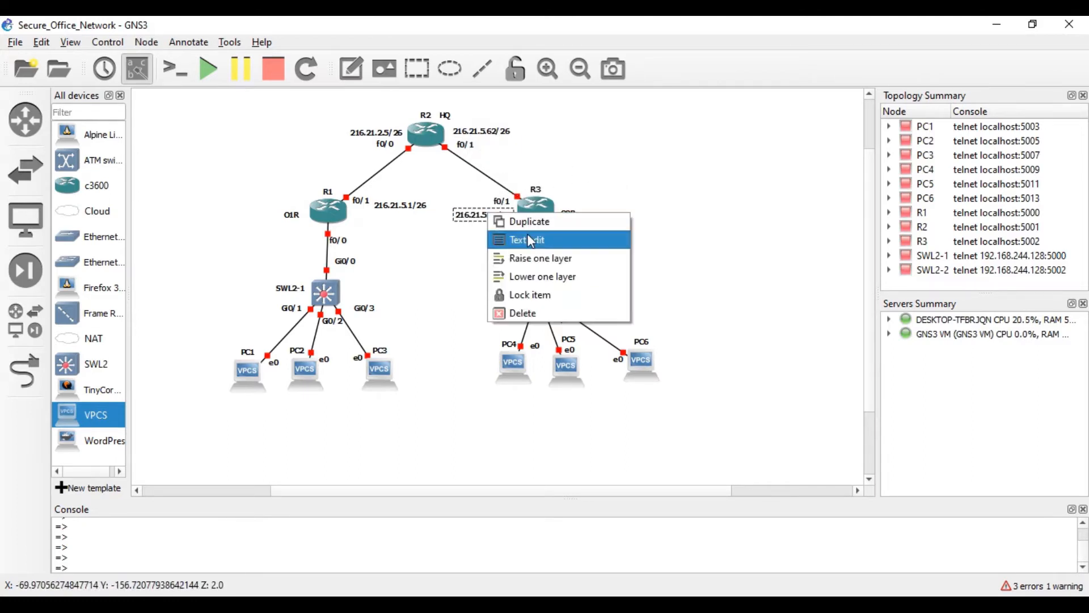
left_click(513, 238)
left_click(436, 280)
key("BackSpace")
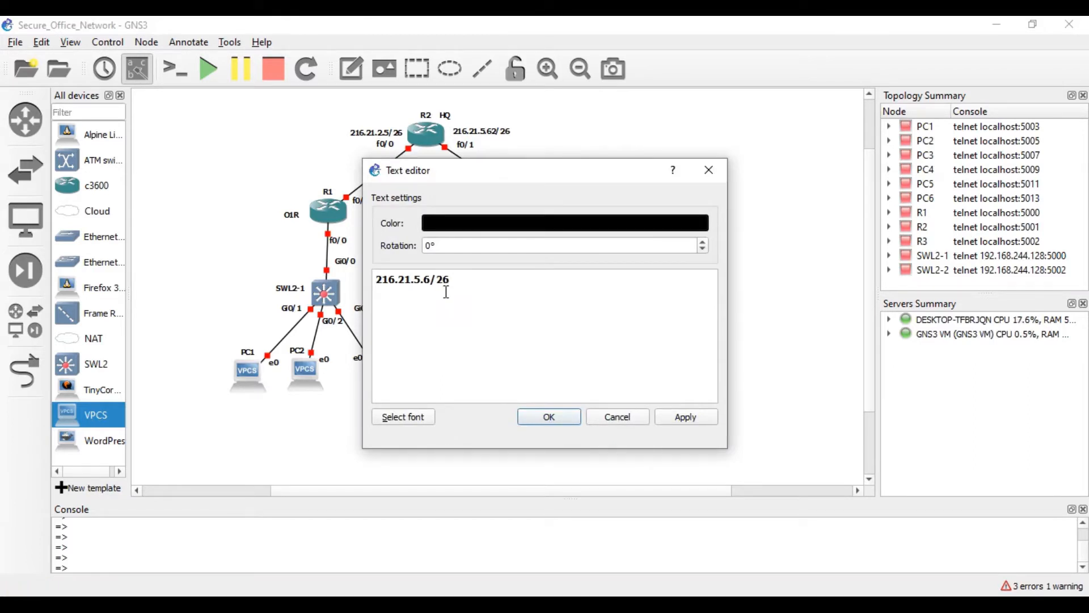
type("6")
left_click(549, 417)
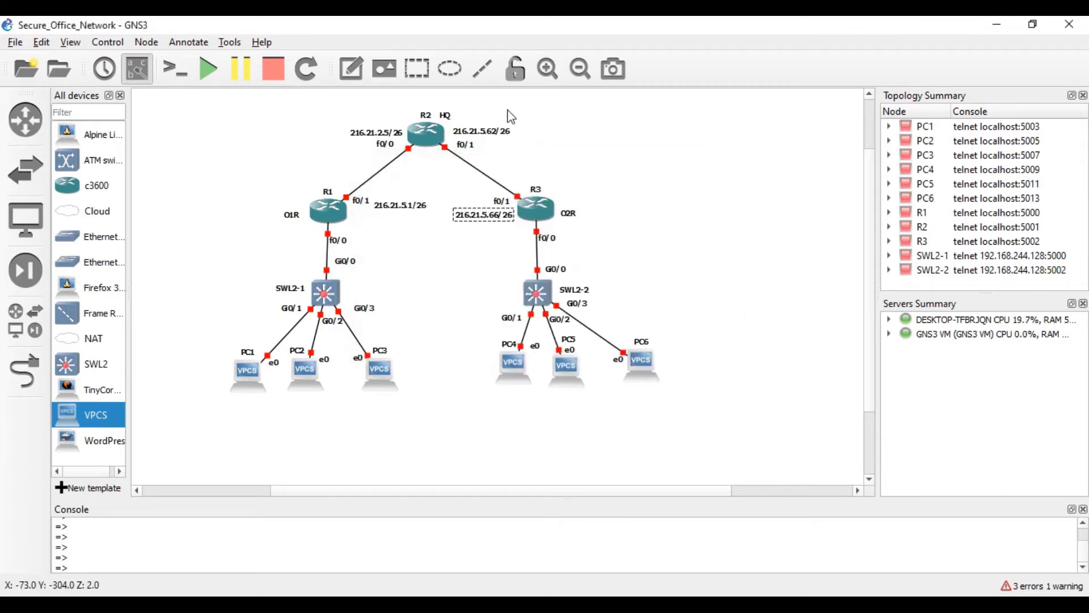
- Correct R2's f0/1 address note to 216.21.5.65/26
double_click(494, 135)
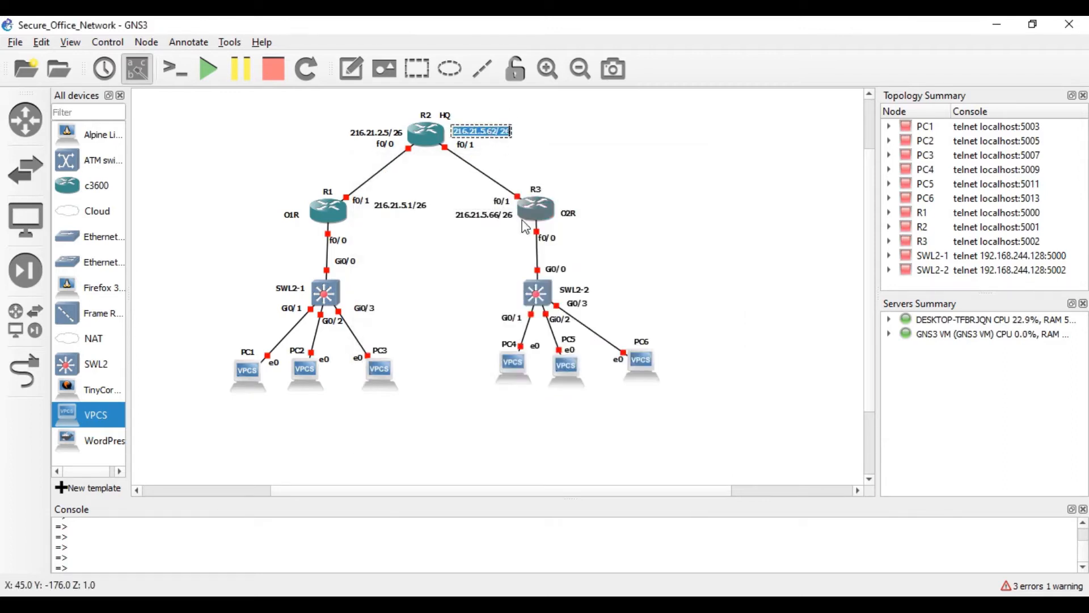
key("Left")
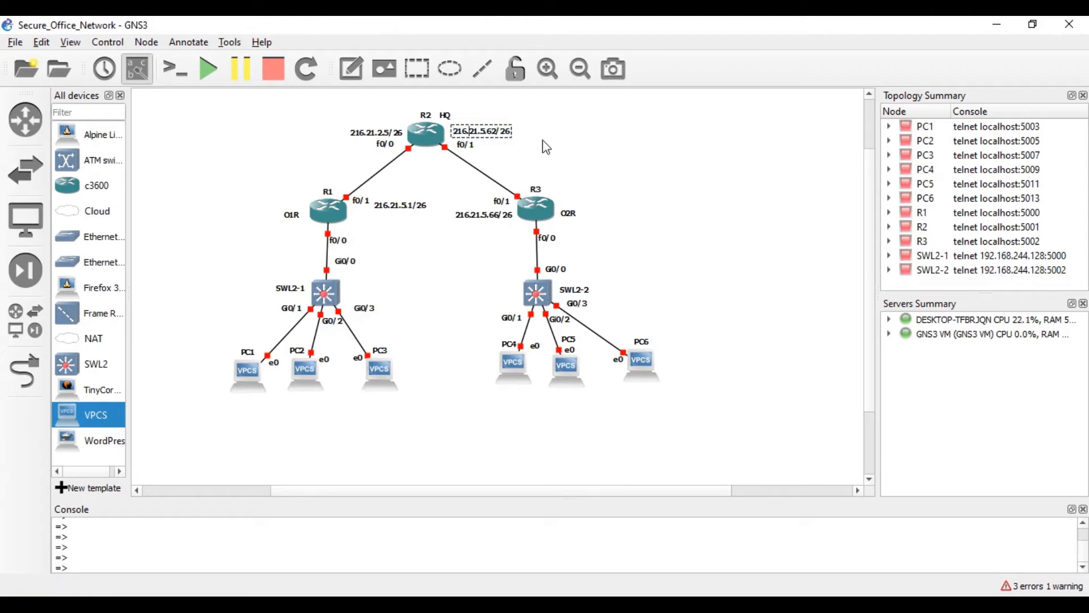
key("BackSpace")
type("5")
left_click(630, 155)
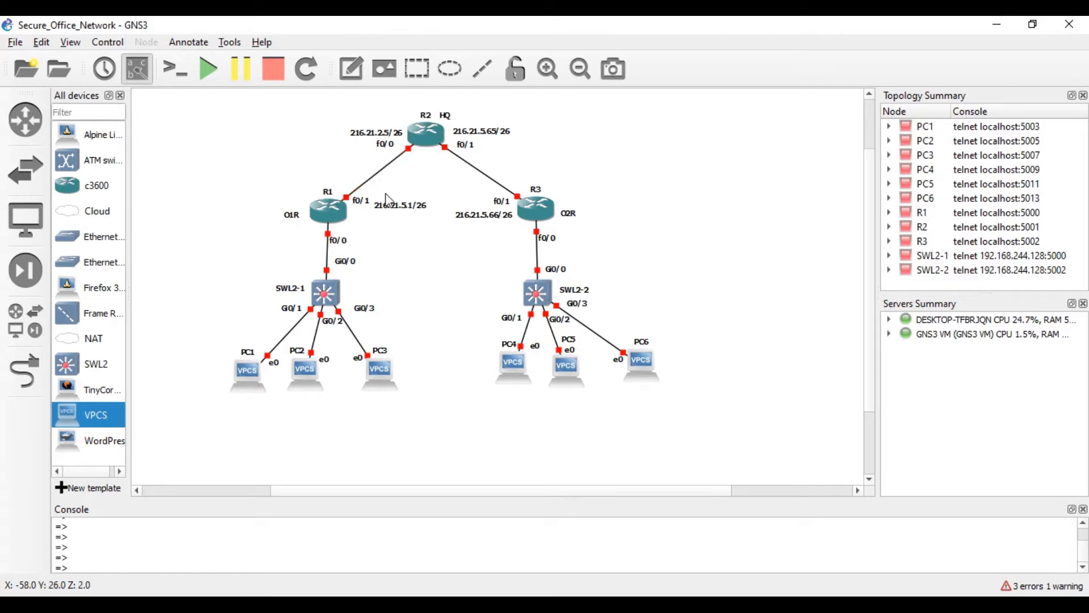
- Correct R2's f0/0 address note from 216.21.2.5/26 to 216.21.5.2/26
right_click(375, 136)
left_click(403, 156)
left_click(438, 272)
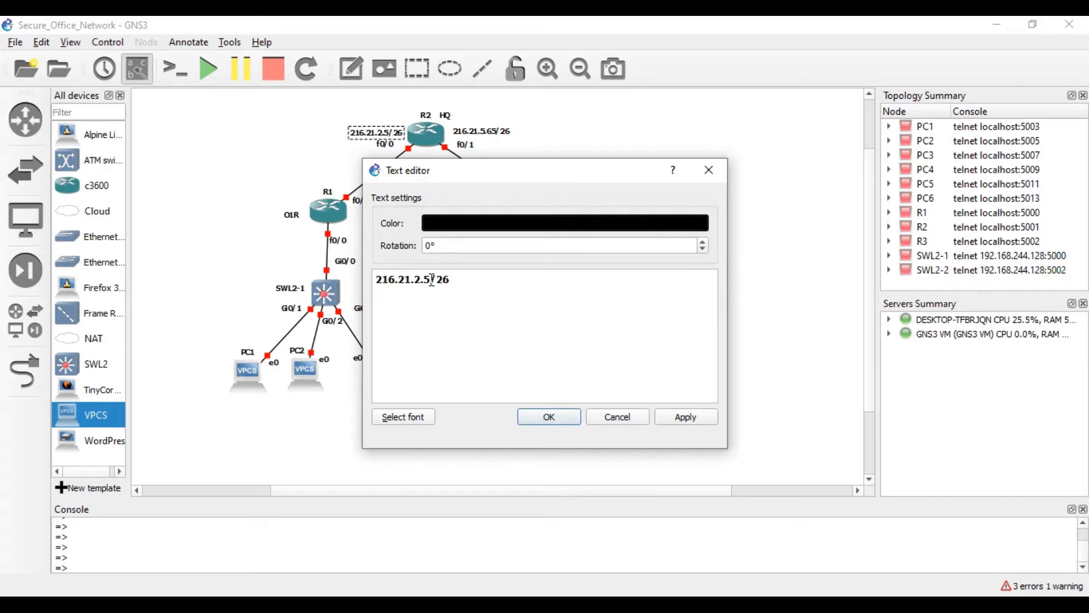
key("BackSpace")
key("BackSpace")
key("BackSpace")
type("5.2")
left_click(540, 418)
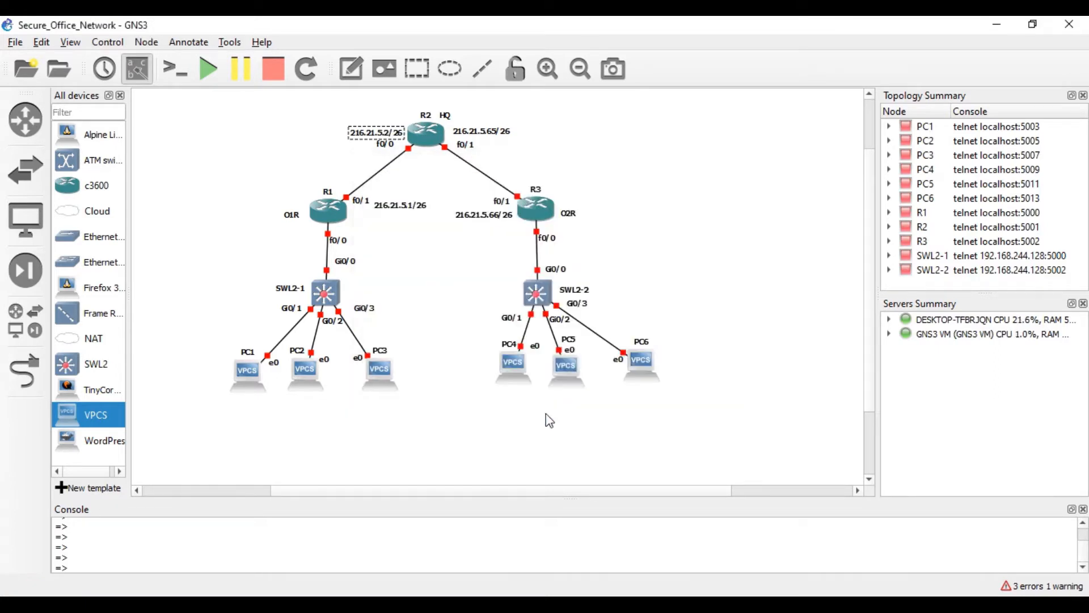
left_click(479, 251)
scroll(436, 260, "up", 2)
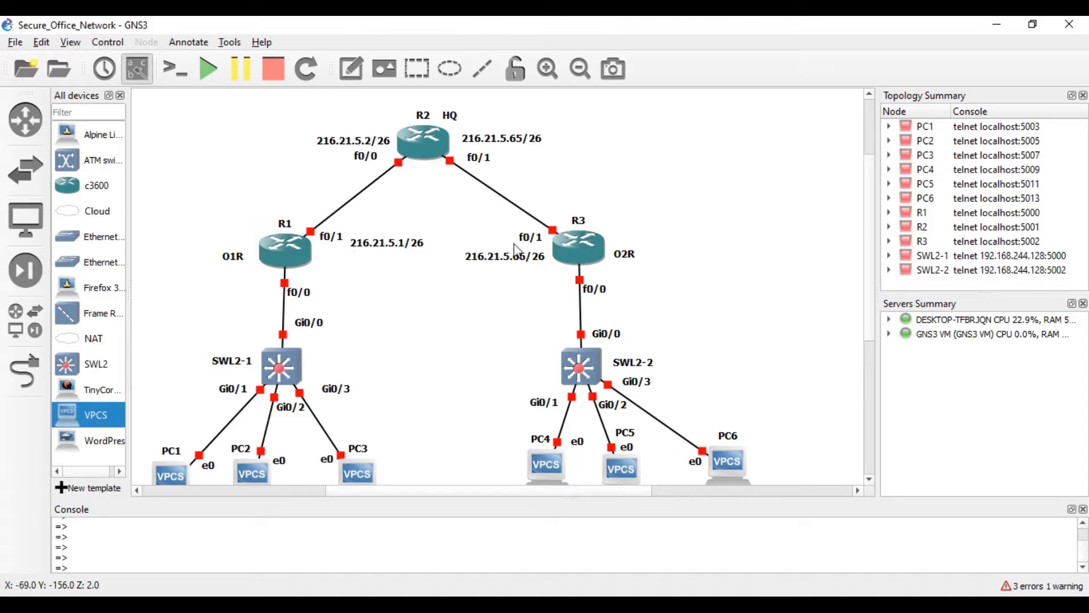
- Move the f0/1 labels and 216.21.5.66/26 and 216.21.5.1/26 notes above R3 and R1
left_click(533, 239)
left_click_drag(534, 240, 551, 204)
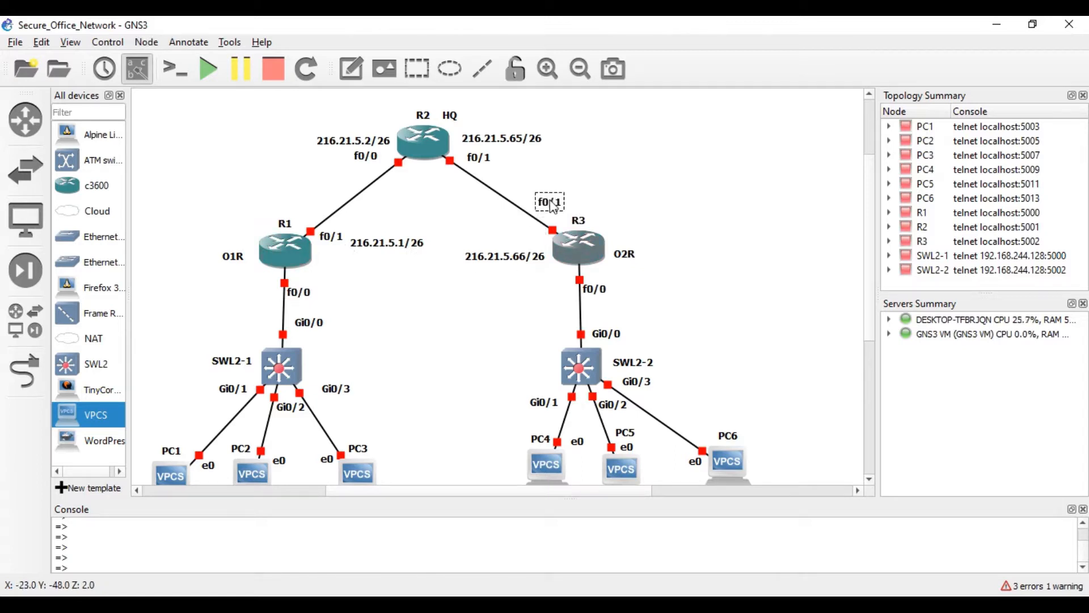
left_click_drag(518, 265, 601, 195)
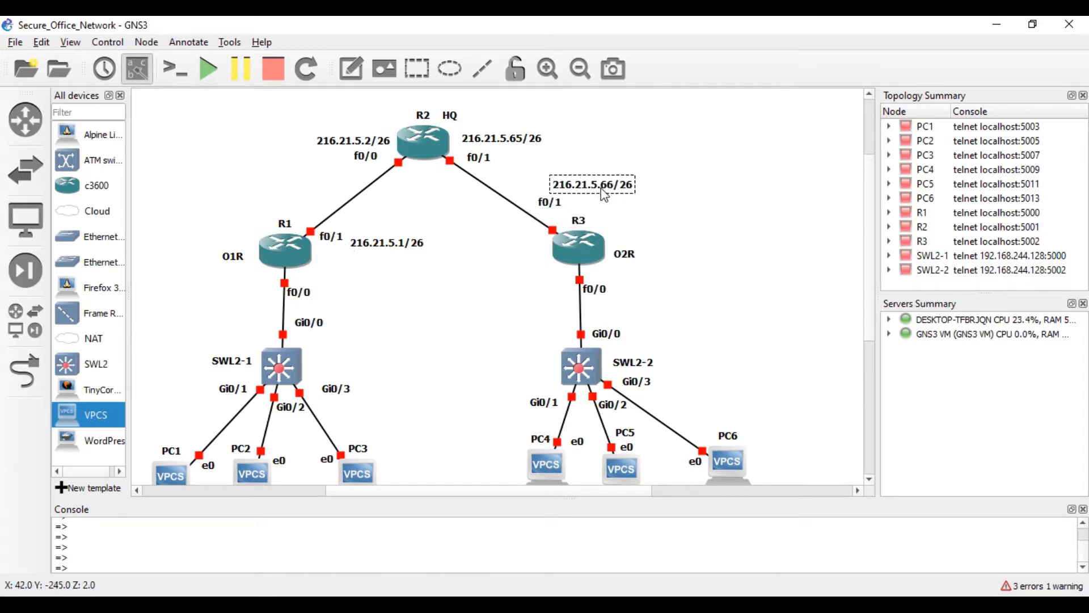
left_click_drag(337, 237, 308, 207)
left_click_drag(368, 247, 273, 194)
left_click(380, 235)
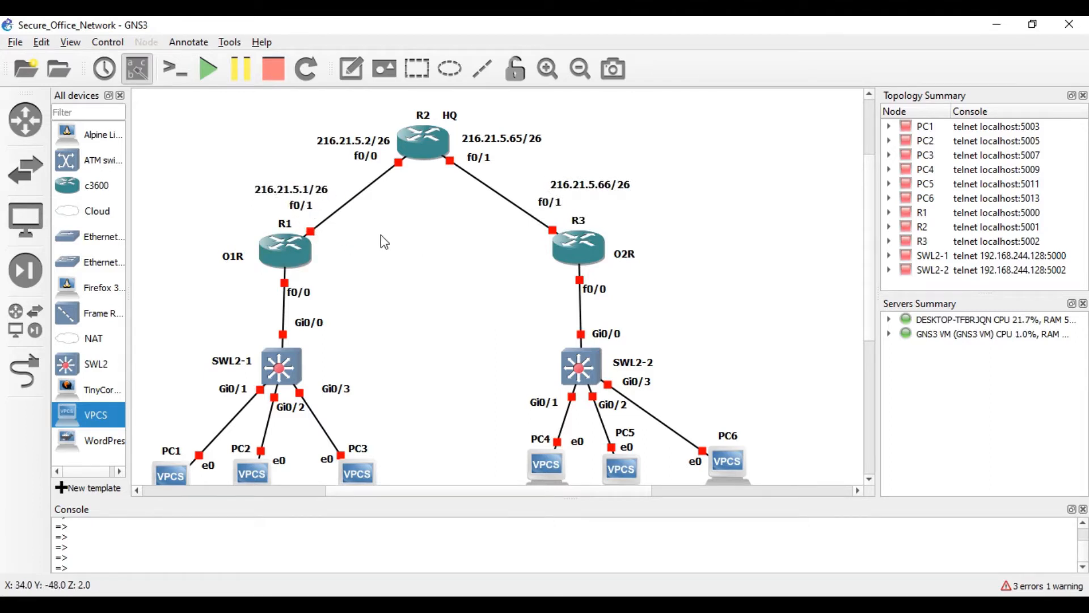
- Place a new empty text note below PC1
scroll(527, 245, "down", 3)
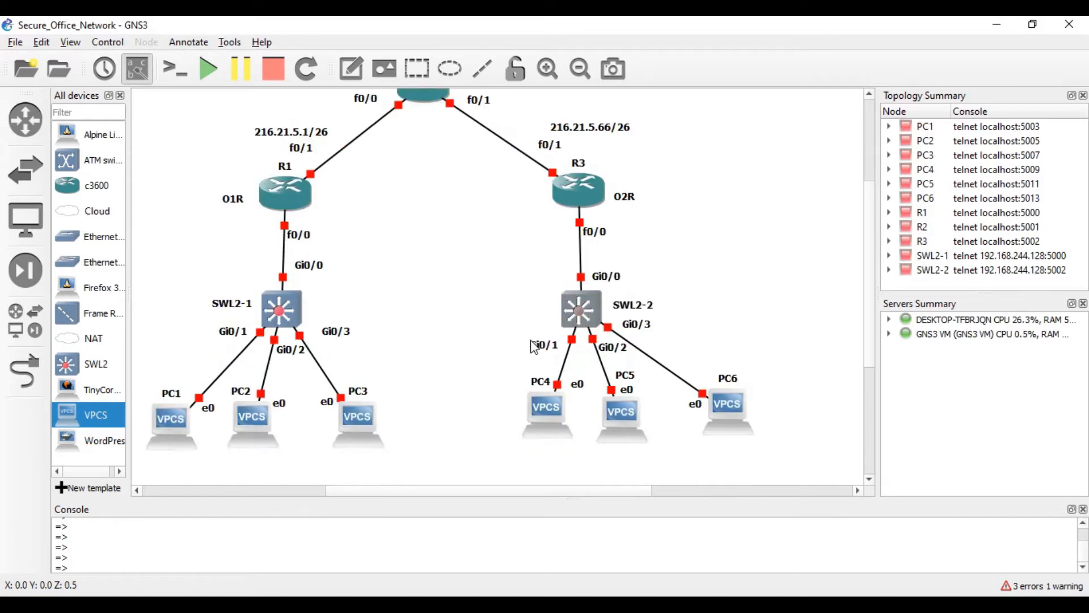
left_click(351, 69)
left_click(171, 412)
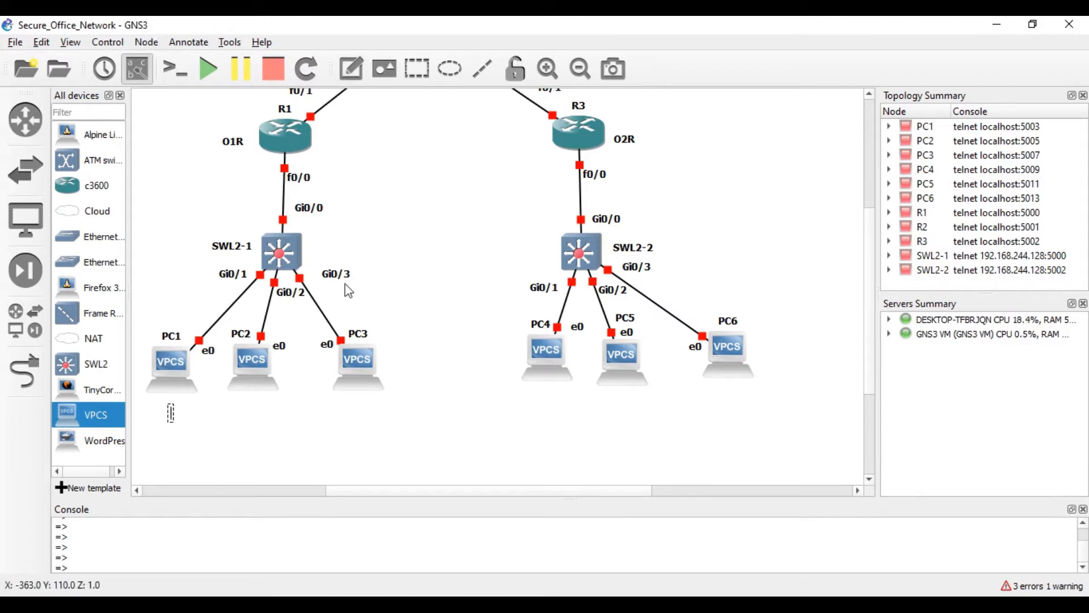
left_click(351, 69)
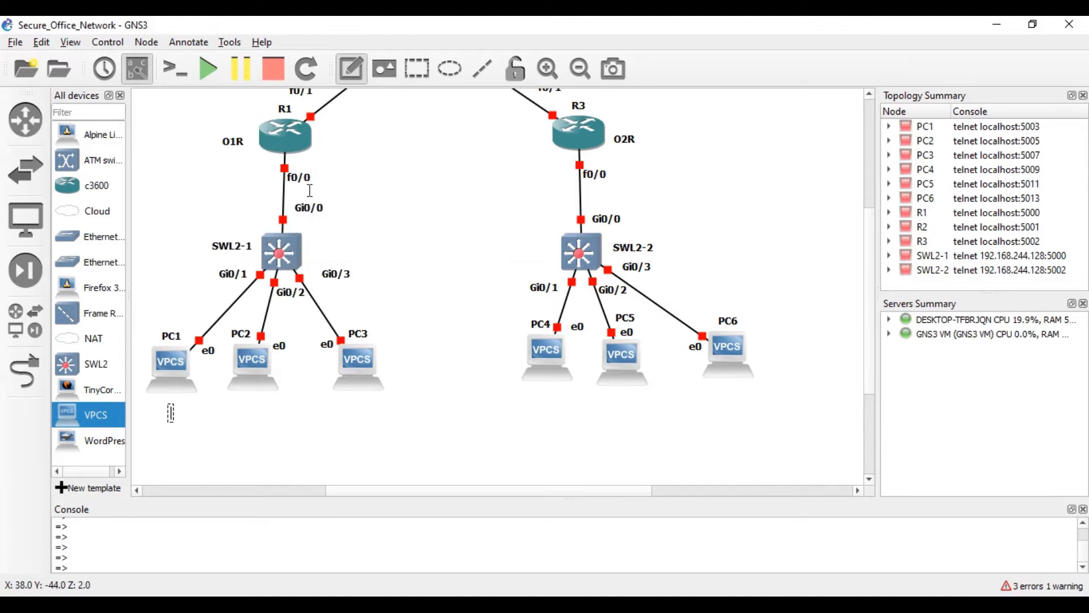
- Add a 10.0.0.0/24 note beside R1's f0/0 link
left_click(224, 177)
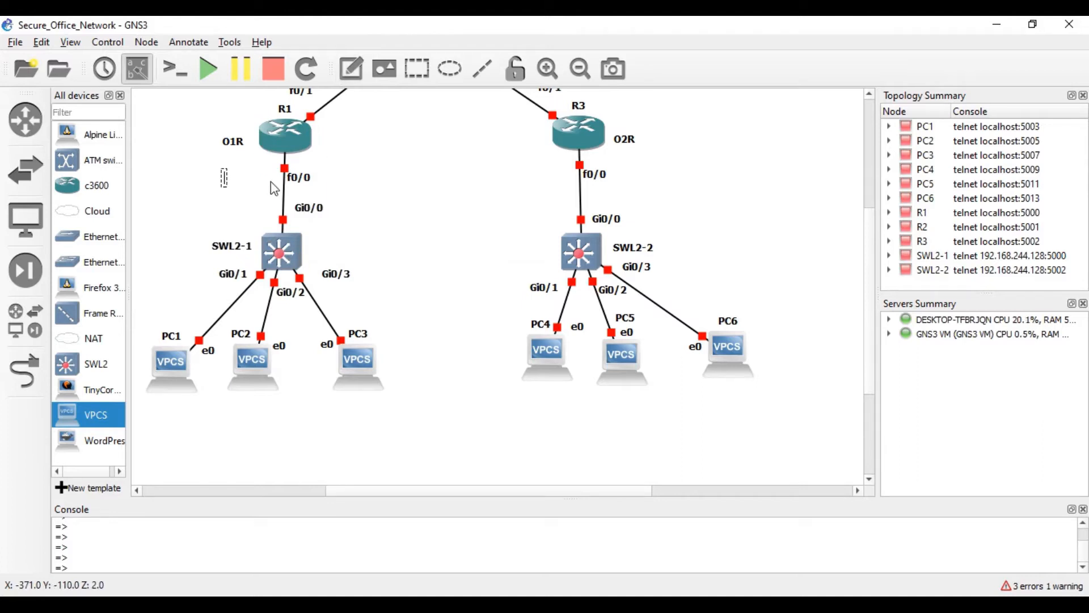
type("10.0.0.0")
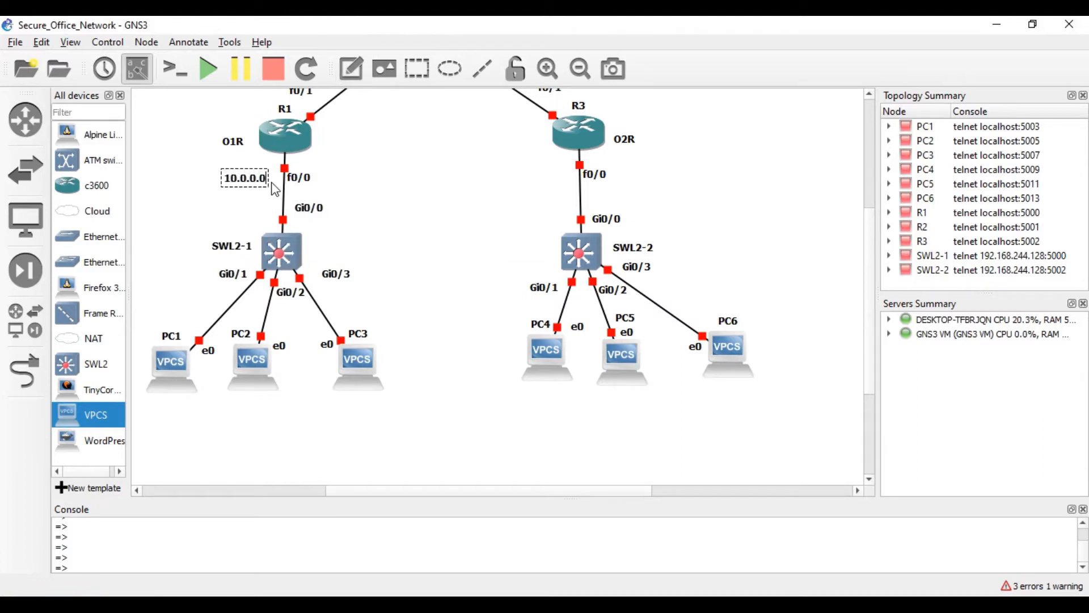
type("/24")
left_click_drag(229, 179, 234, 180)
left_click(241, 190)
- Add a 20.0.0.0/24 note beside R3's f0/0 link
left_click(351, 68)
left_click(618, 171)
type("20.0.0.")
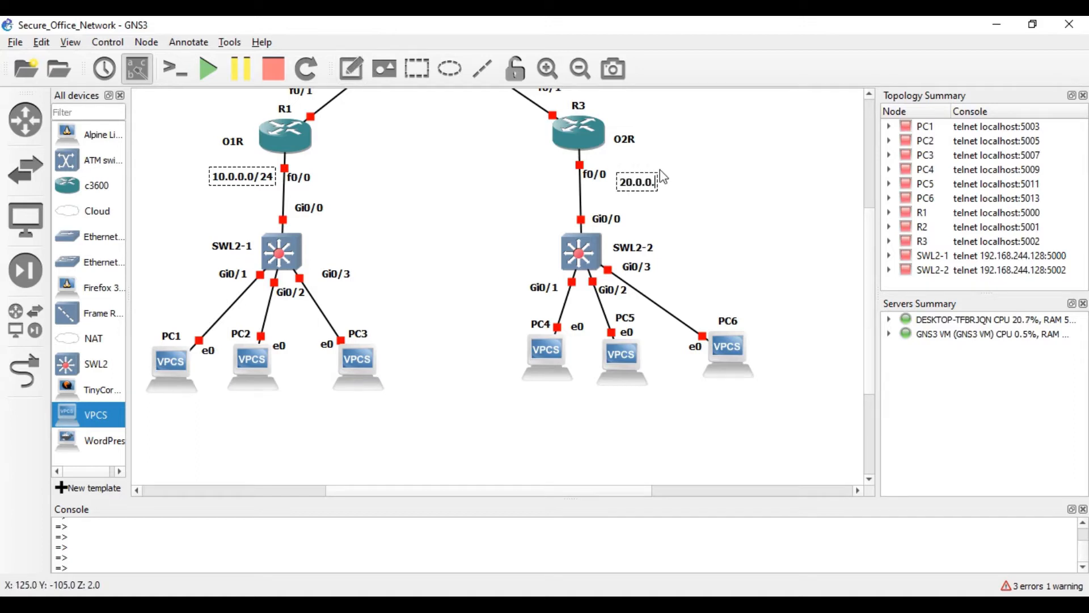
type("0/24")
left_click(728, 203)
left_click_drag(652, 183, 648, 175)
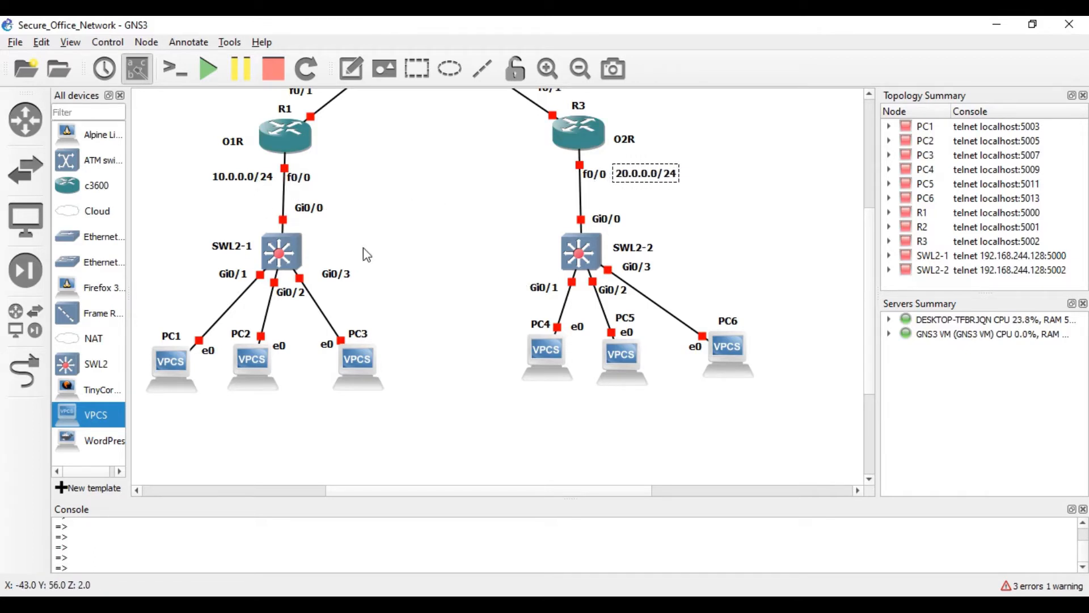
- Add a two-line note below PC1 reading 10.10.0.0/24 and VLAN10
left_click(351, 68)
left_click(187, 405)
type("10")
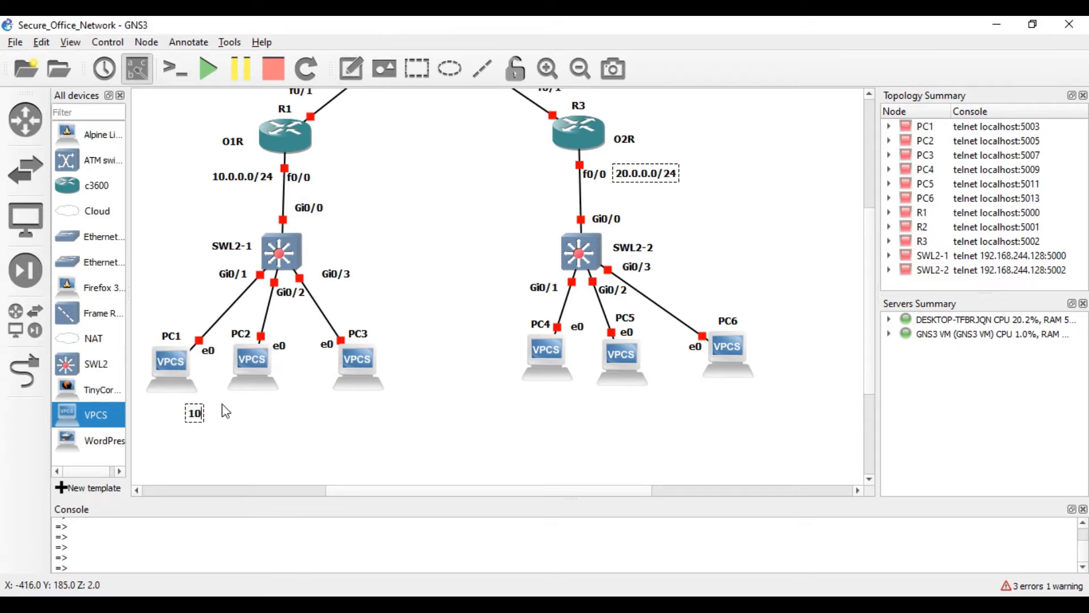
type(".10.1.2")
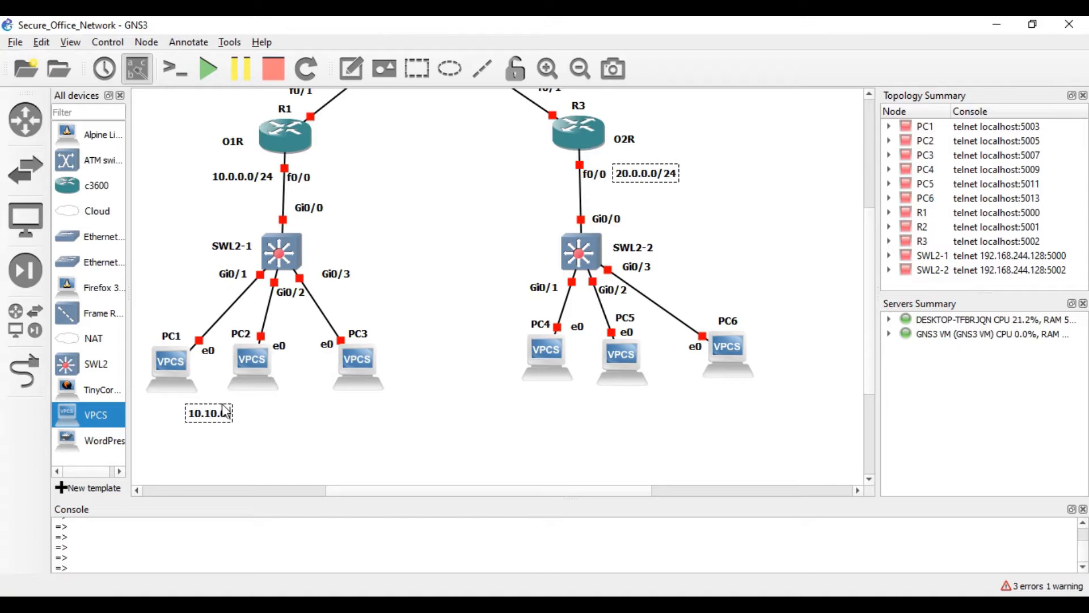
key("BackSpace")
key("BackSpace")
key("BackSpace")
type("1.0/24")
key("Return")
type("VLAN10")
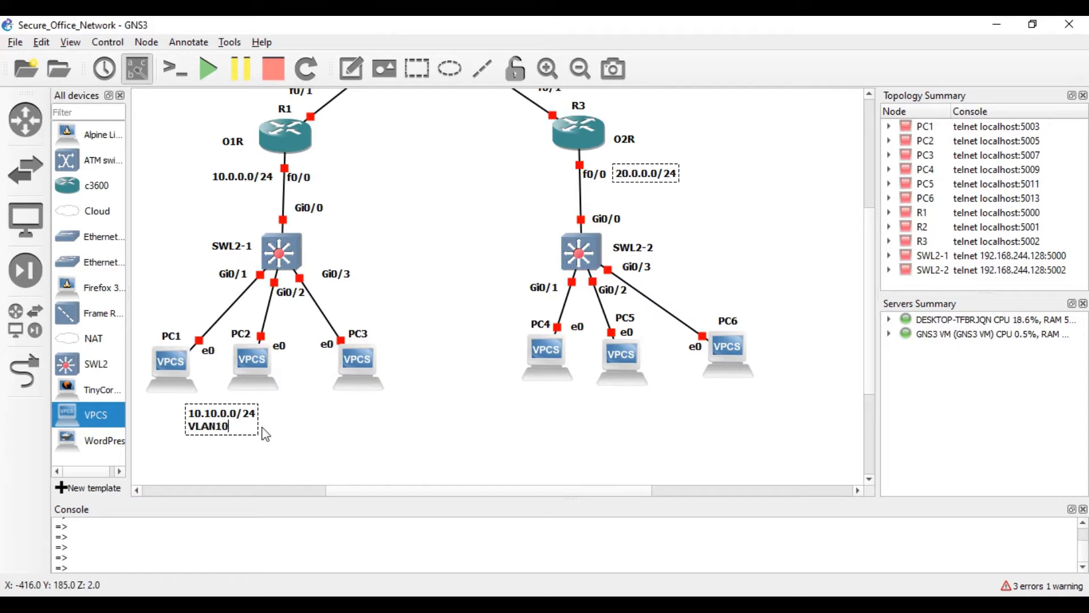
- Duplicate the PC1 note under PC3 and change it to 10.20.0.0/24 VLAN20
left_click(261, 430)
right_click(241, 418)
left_click(278, 425)
left_click_drag(249, 430, 379, 420)
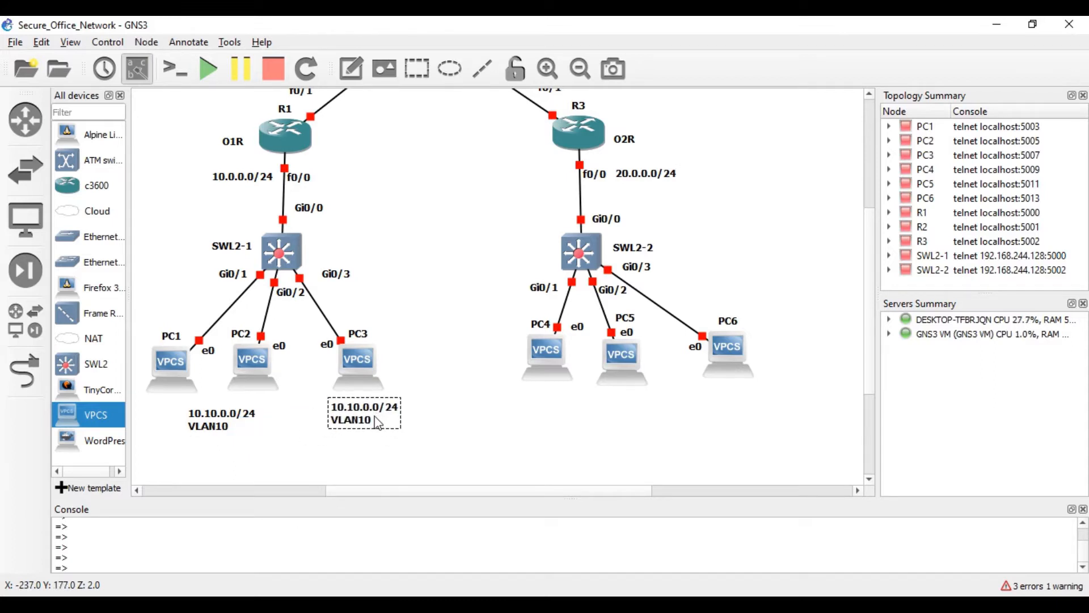
right_click(371, 423)
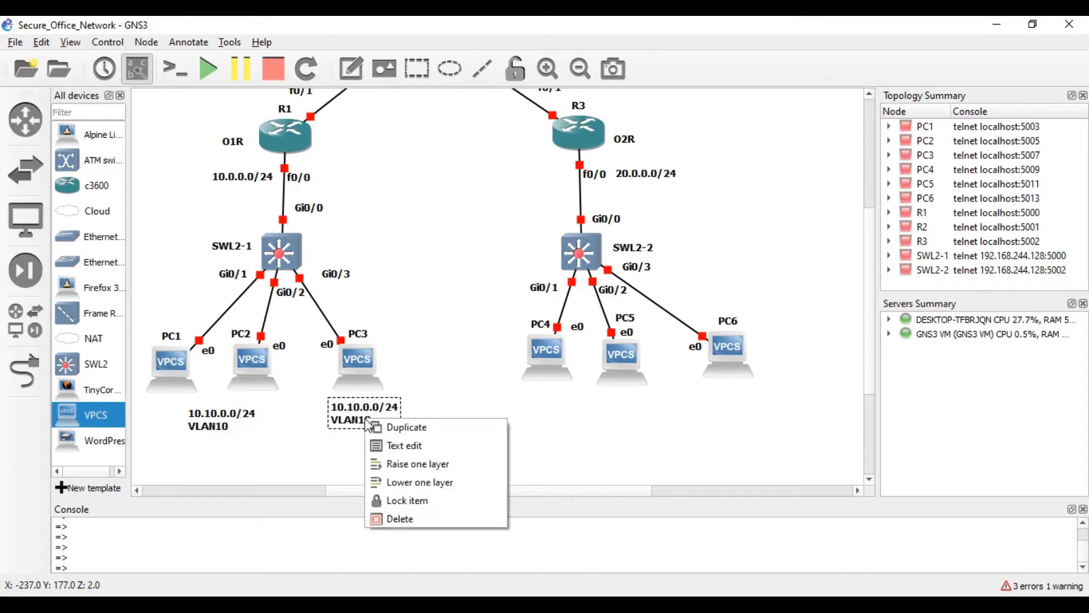
left_click(390, 445)
left_click(399, 279)
key("BackSpace")
type("20.0.0/24")
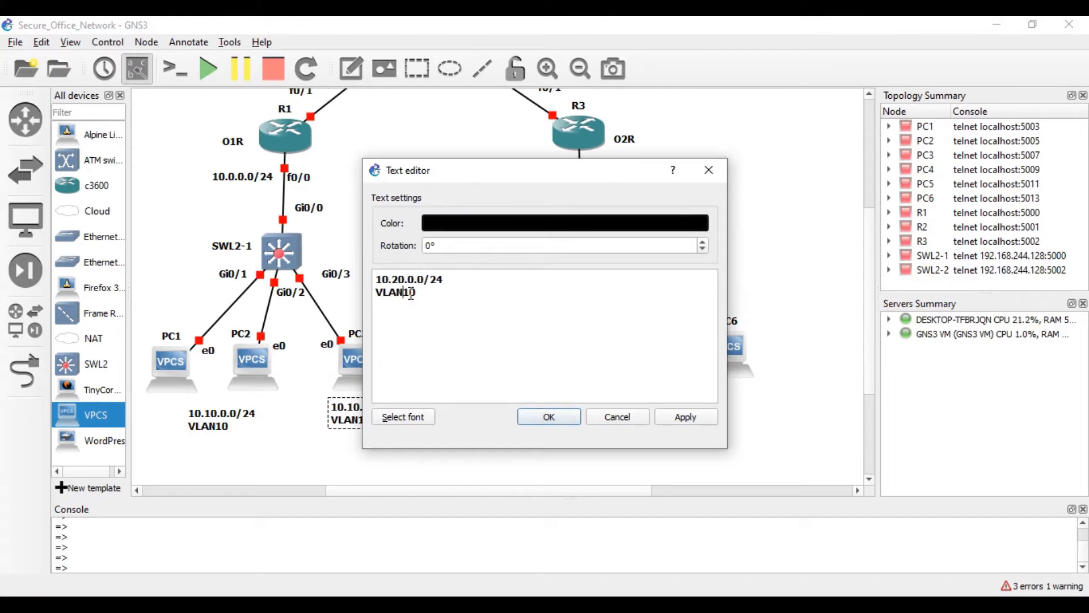
left_click(411, 293)
key("BackSpace")
type("2")
left_click(552, 423)
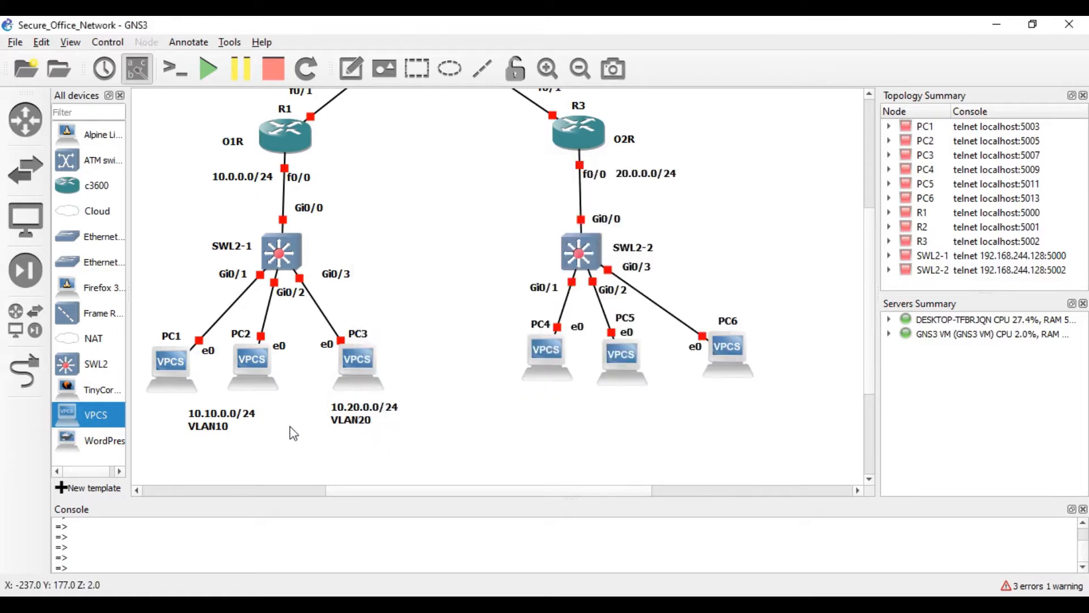
left_click_drag(359, 427, 598, 421)
- Duplicate the VLAN20 note under PC4–PC5 and change it to 20.30.0.0/24 VLAN30
right_click(368, 421)
left_click(400, 425)
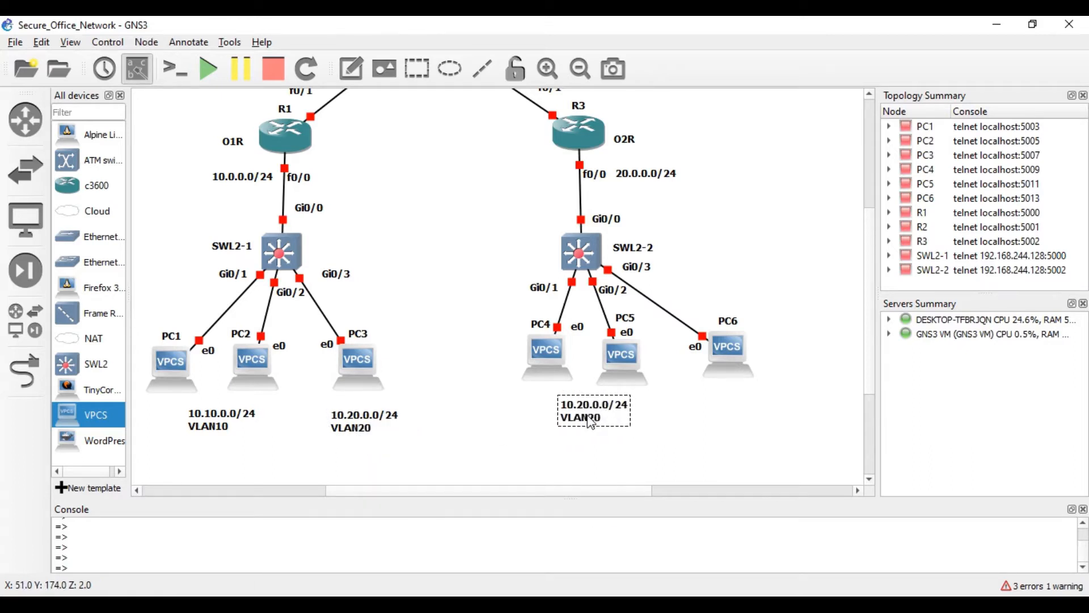
right_click(598, 422)
left_click(624, 441)
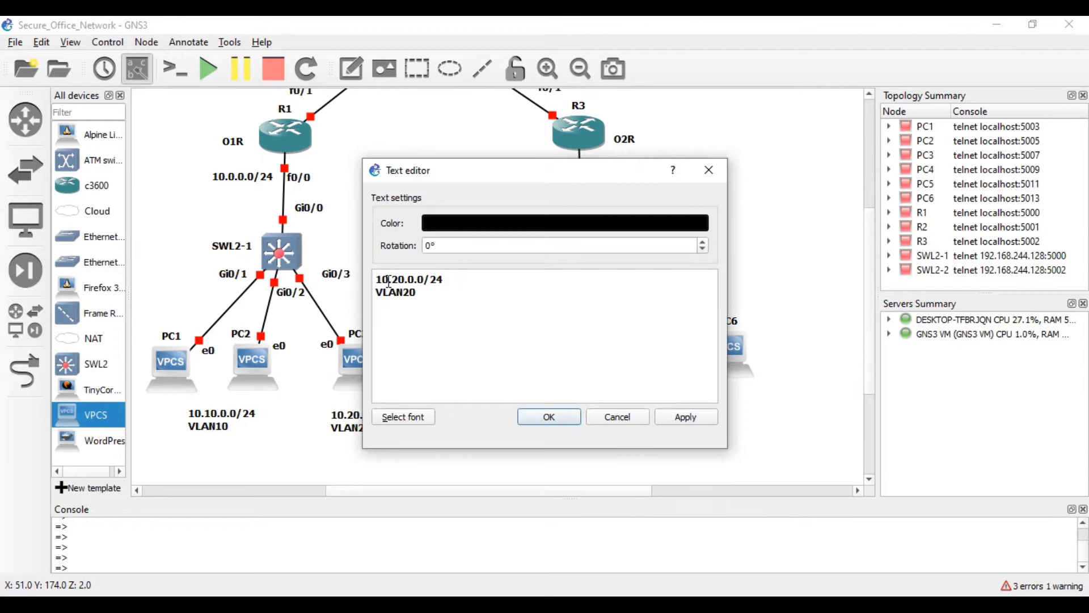
left_click(385, 281)
key("BackSpace")
type("2")
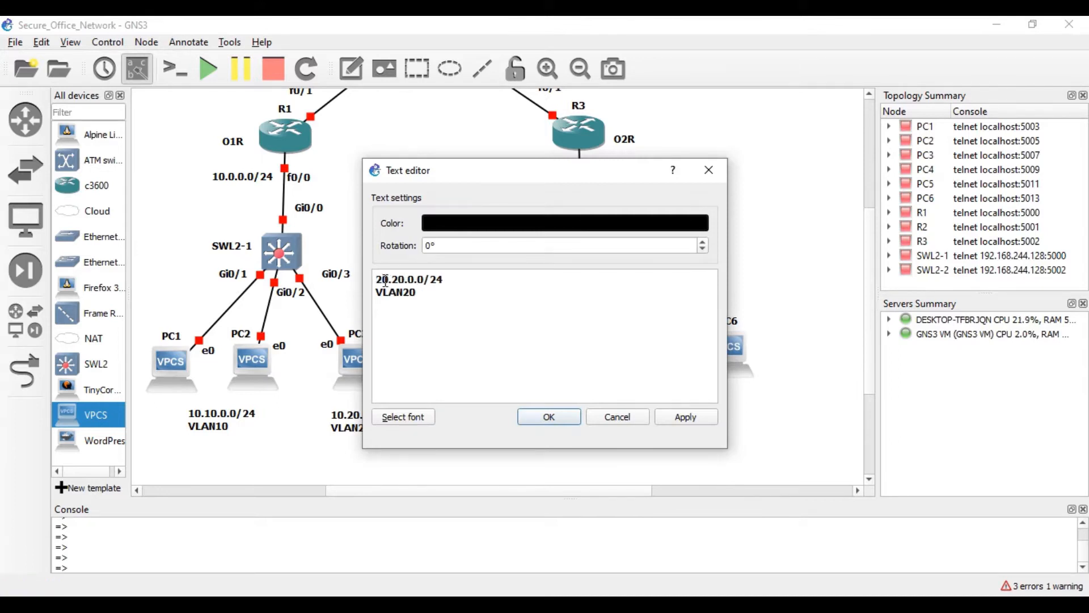
key("BackSpace")
type("3")
left_click(411, 292)
key("BackSpace")
type("3")
left_click(548, 417)
- Duplicate the VLAN30 note under PC6 and change it to 20.40.0.0/24 VLAN40
right_click(577, 411)
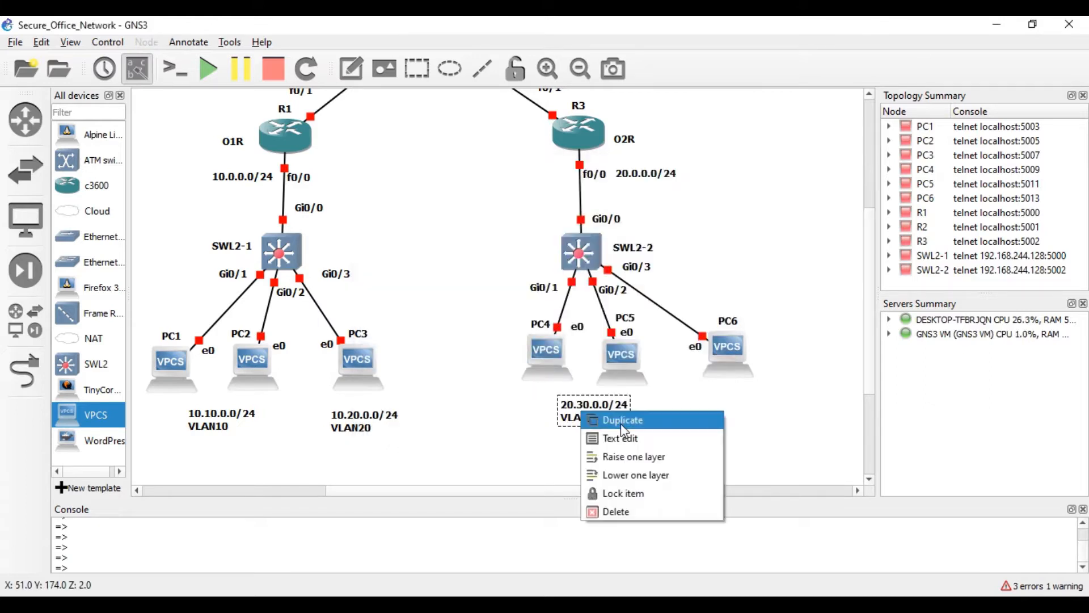
left_click(630, 424)
left_click_drag(632, 429, 751, 410)
right_click(729, 412)
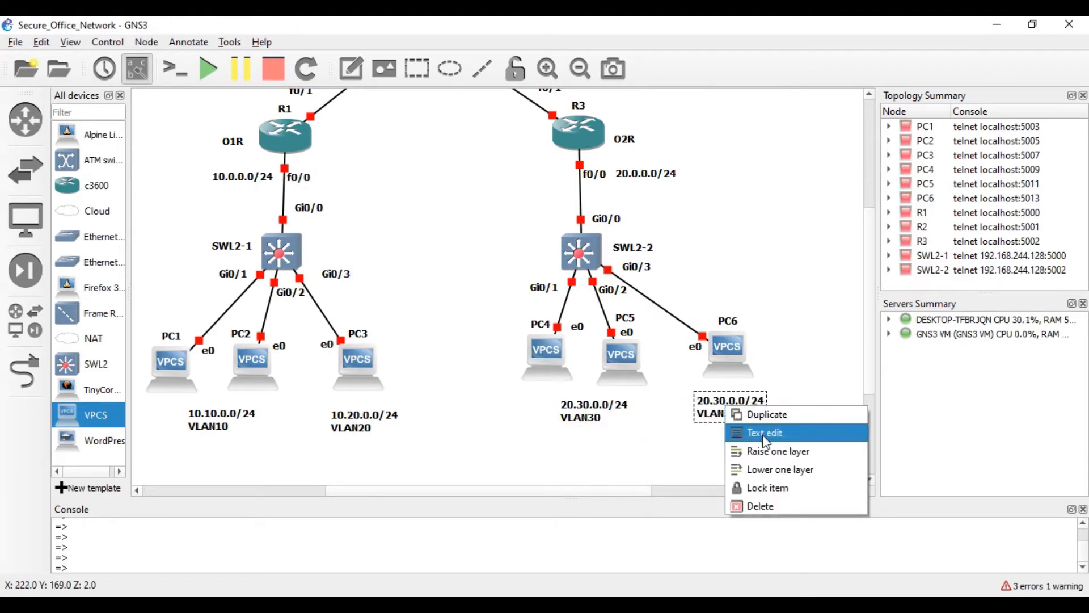
left_click(743, 431)
left_click(400, 282)
key("BackSpace")
type("4")
left_click(409, 292)
key("BackSpace")
type("4")
left_click(546, 415)
left_click(689, 377)
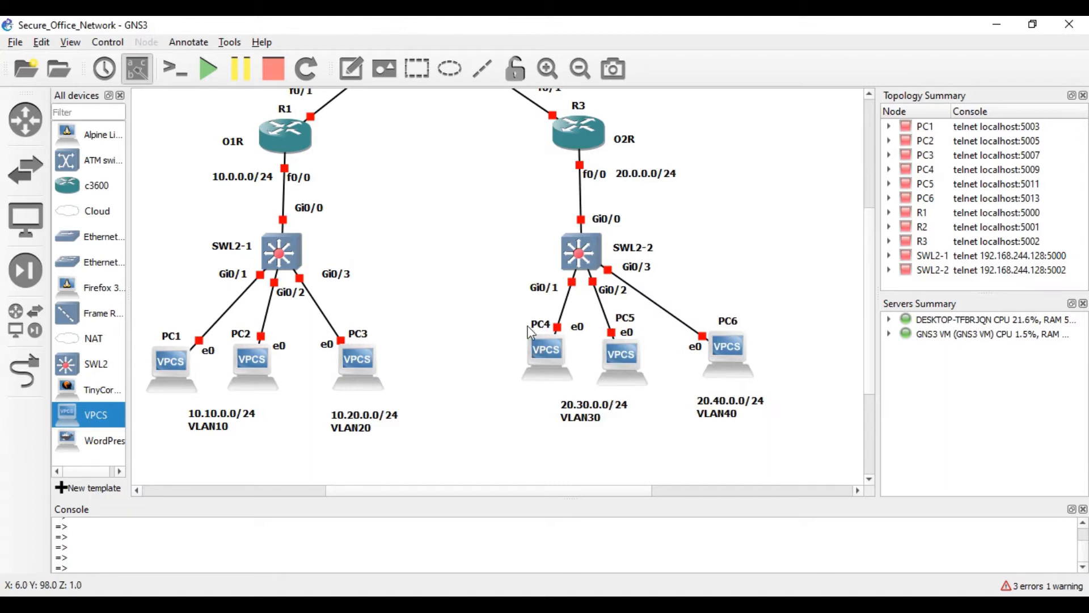
scroll(465, 308, "down", 4)
- Scroll the canvas to bring R2 and its 216.21.5.x WAN links into view
scroll(465, 308, "up", 2)
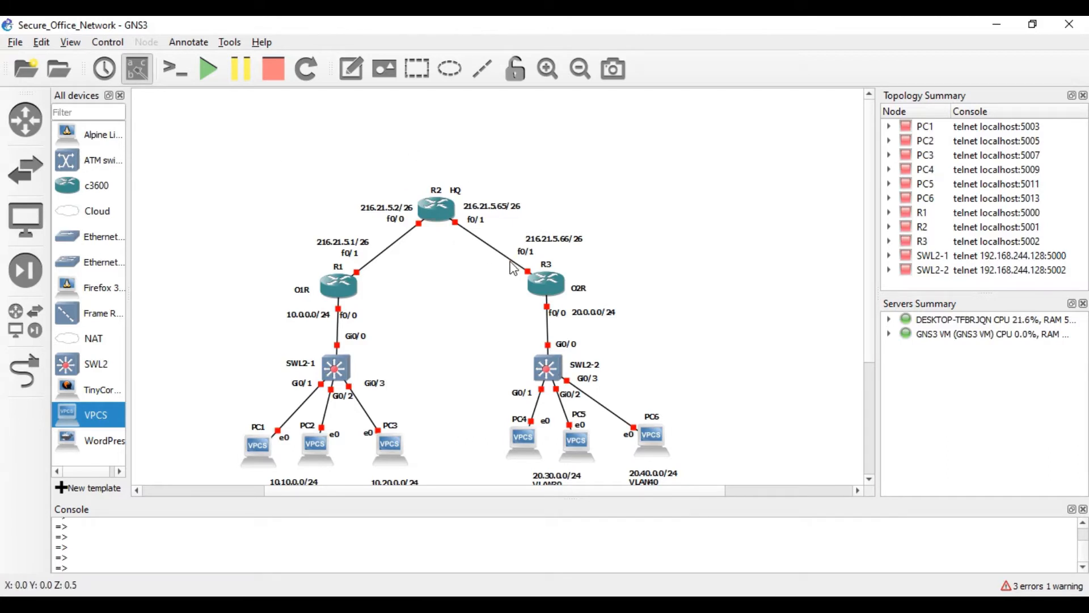
scroll(513, 268, "up", 4)
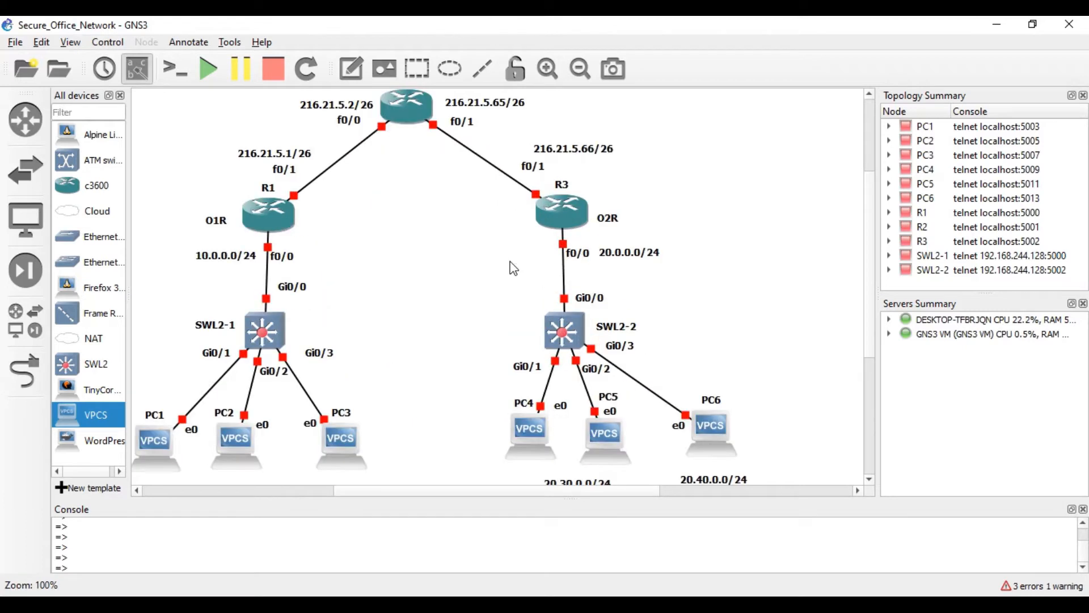
scroll(499, 261, "up", 2)
scroll(499, 261, "down", 2)
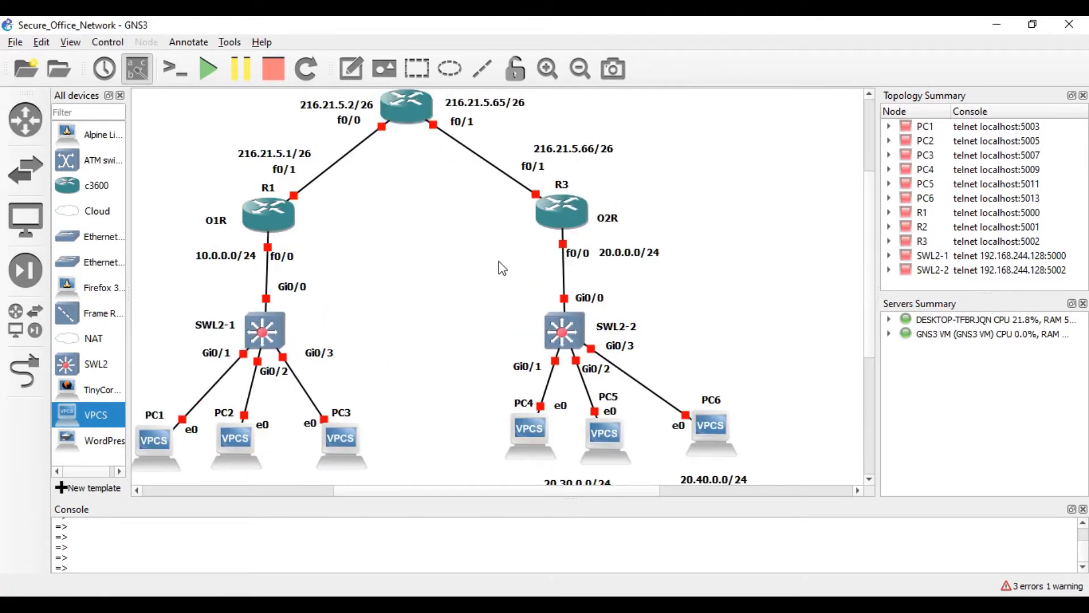
- Start all devices, close the All devices dock and narrow the summary panels
left_click(208, 69)
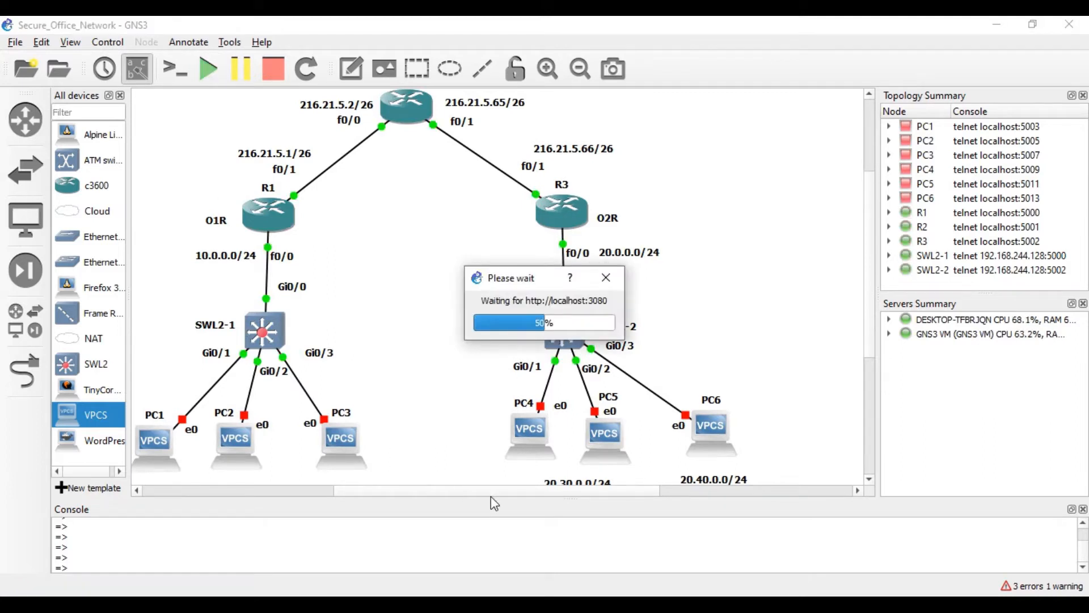
left_click(121, 95)
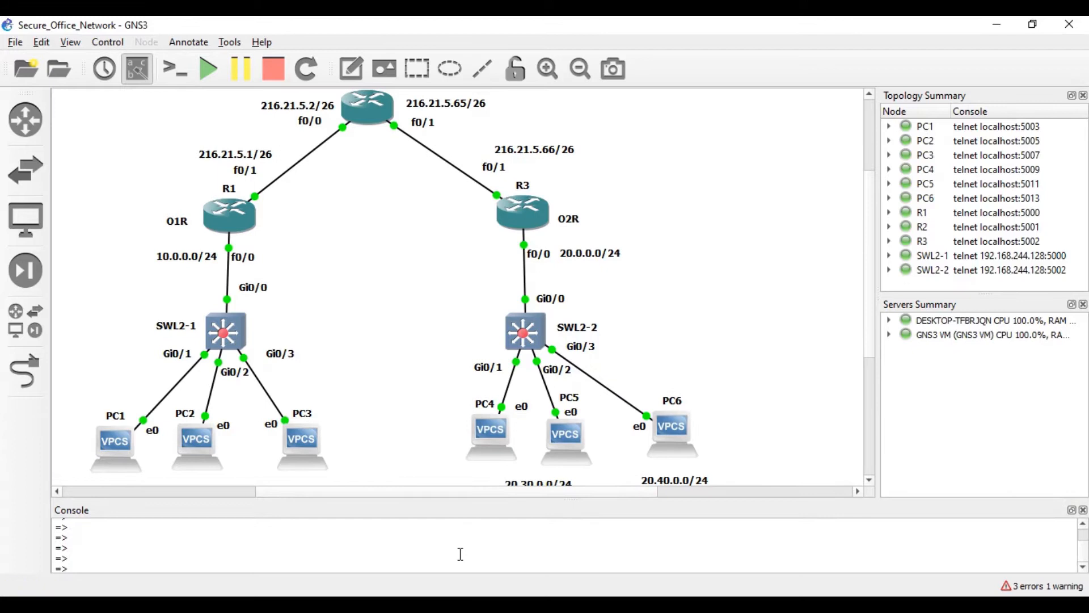
left_click_drag(875, 382, 963, 384)
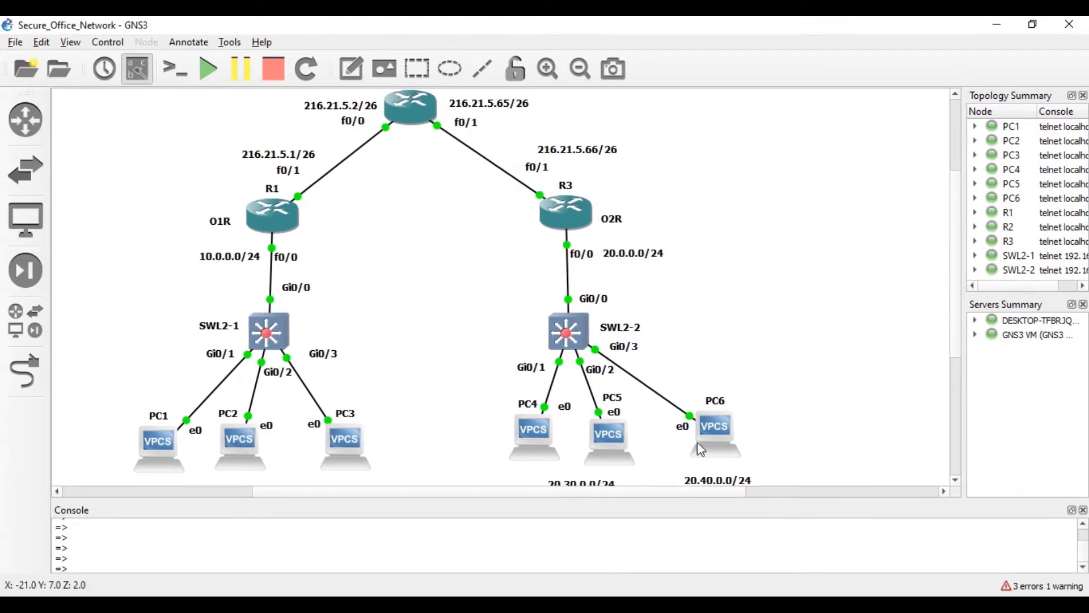
- Give PC1 10.10.0.2/24 and PC2 10.10.0.3/24, gateway 10.10.0.1, and save both
left_click(180, 75)
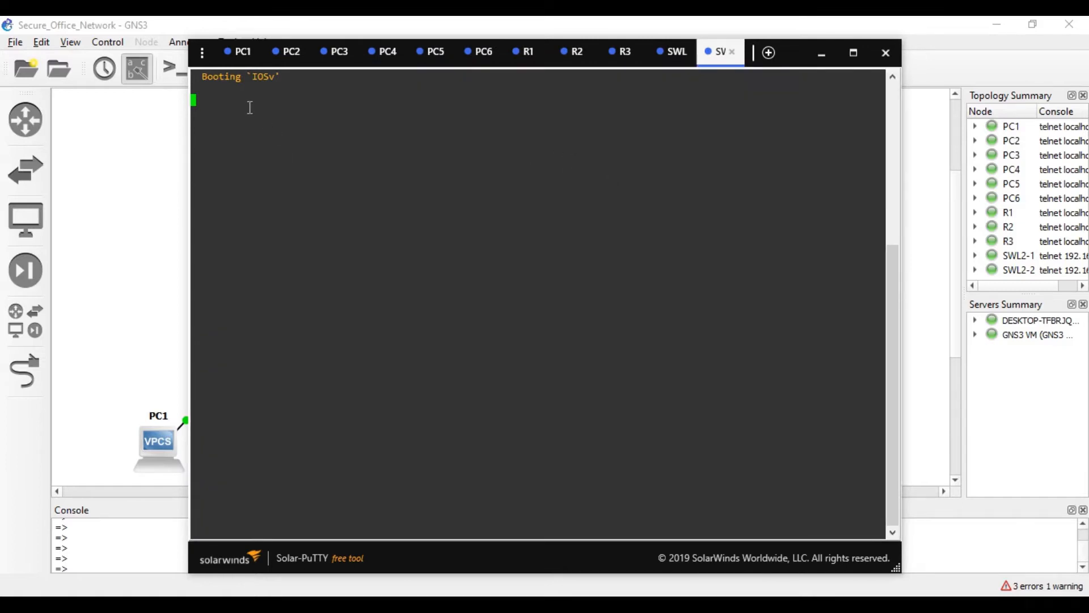
left_click(227, 61)
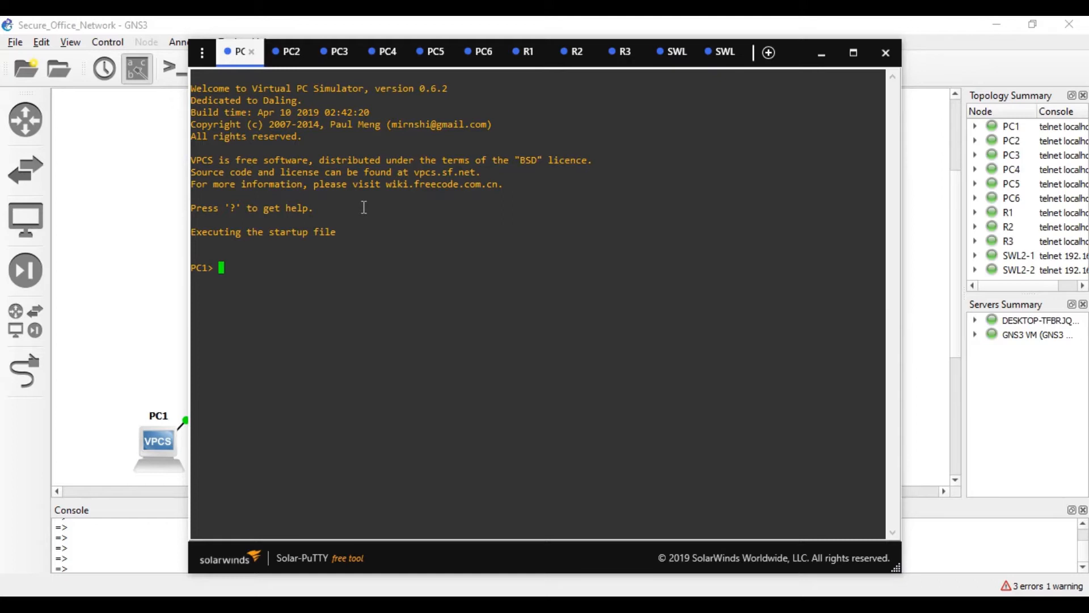
type("IP")
key("BackSpace")
key("BackSpace")
key("BackSpace")
type("ip 10.10.0.2 /24 10.10.0.1")
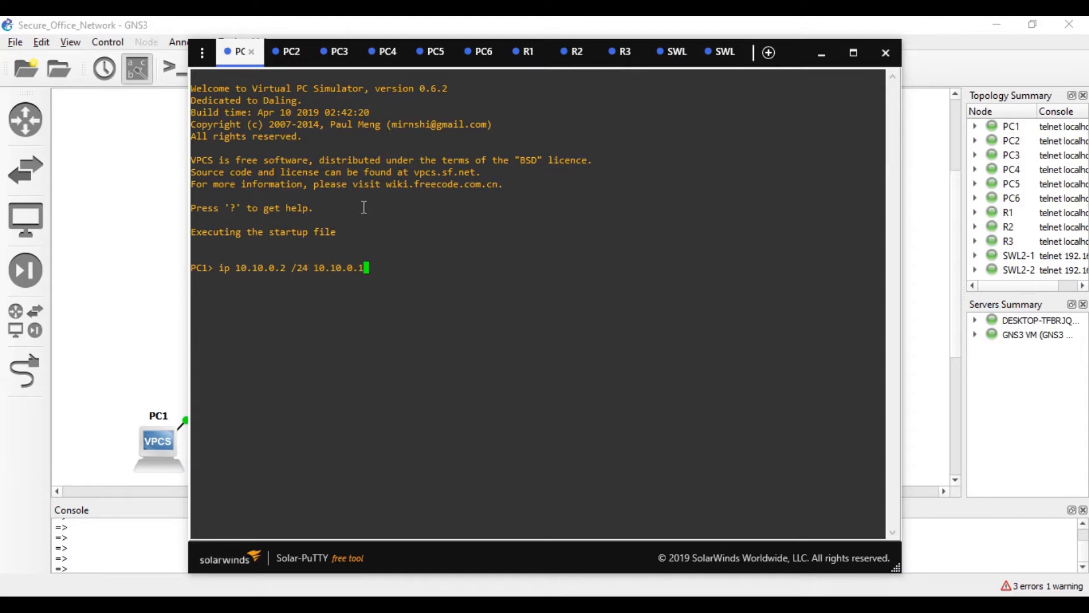
key("Return")
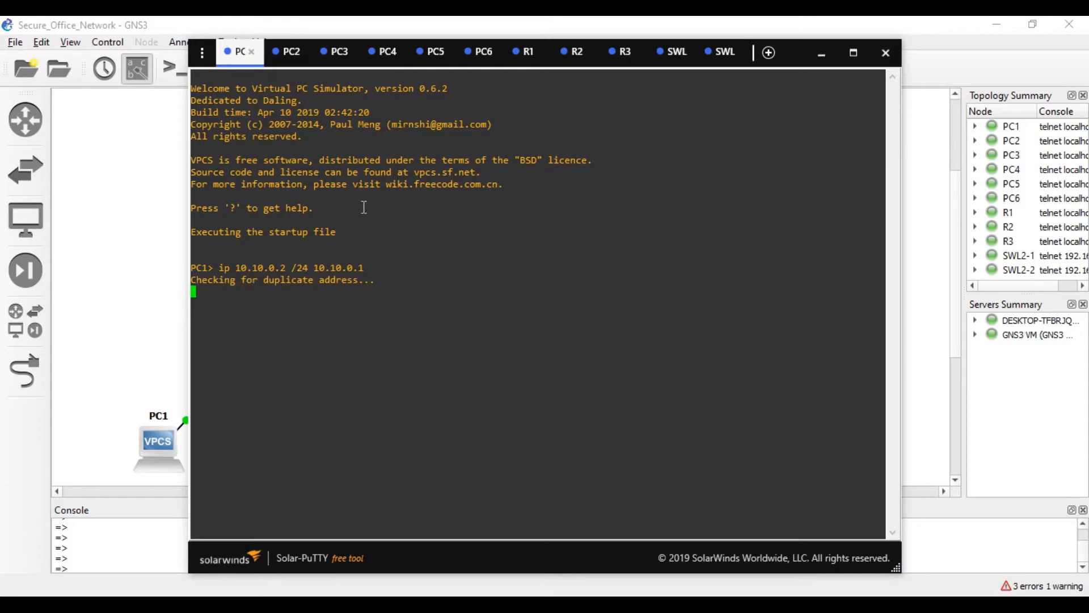
type("save")
key("Return")
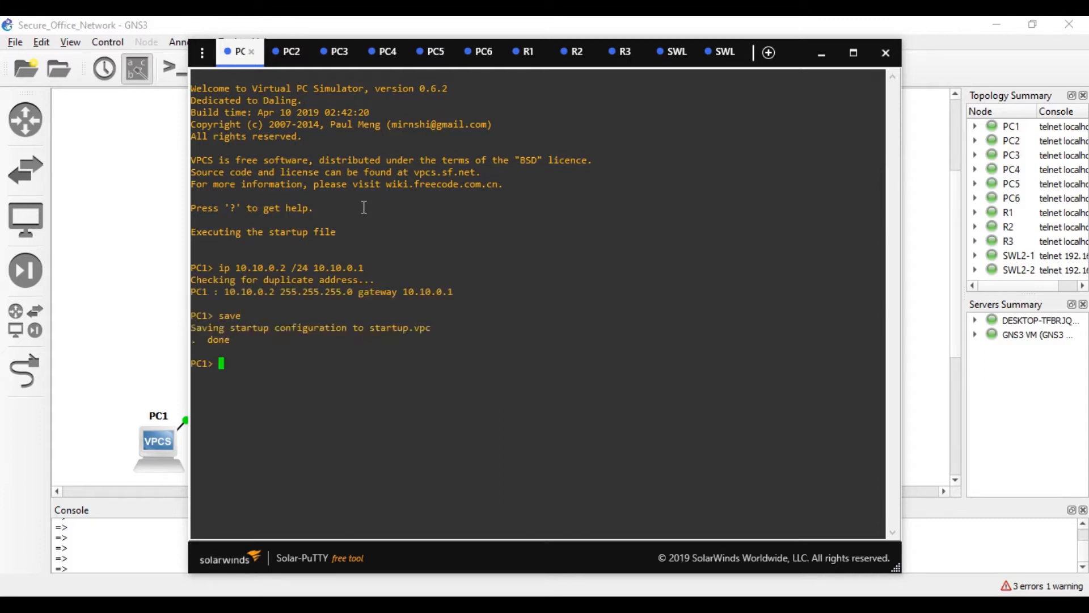
left_click(289, 51)
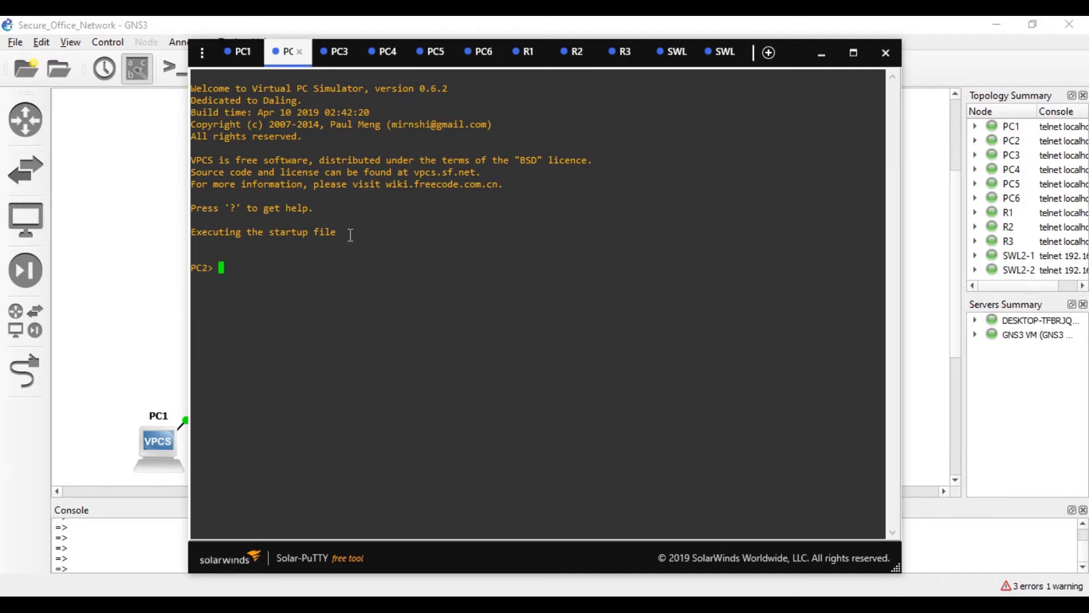
type("ip 10.10.0.3 /24 10.10.0.1")
key("Return")
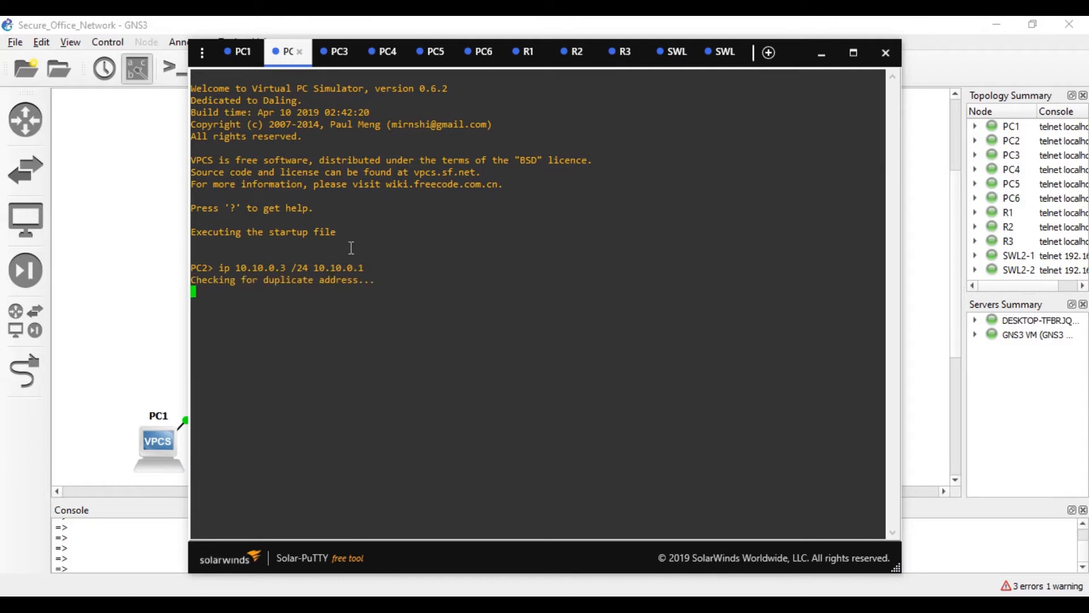
type("sa")
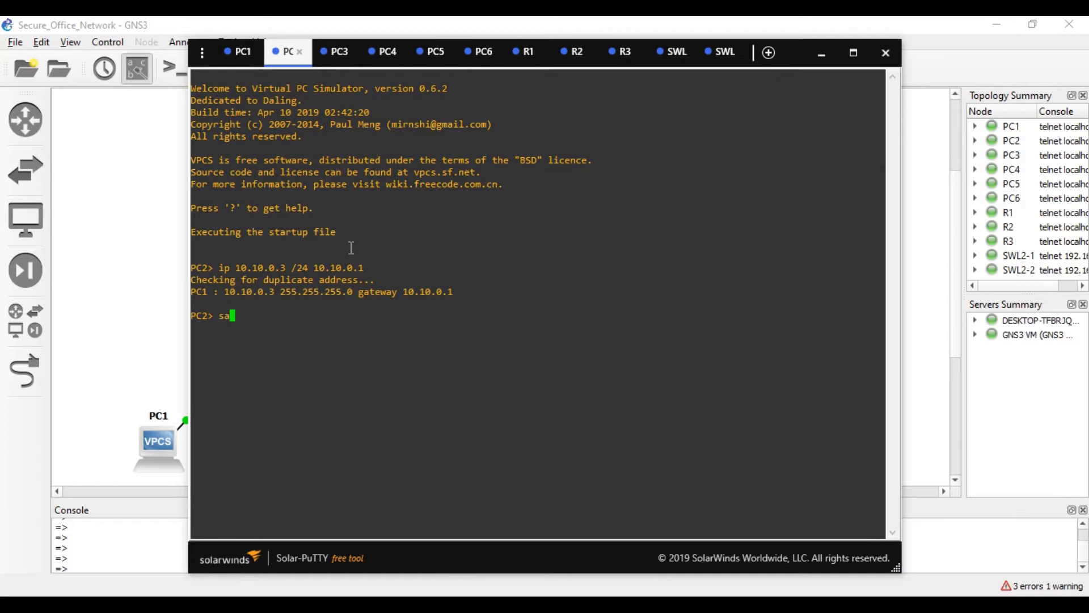
type("ve")
key("Return")
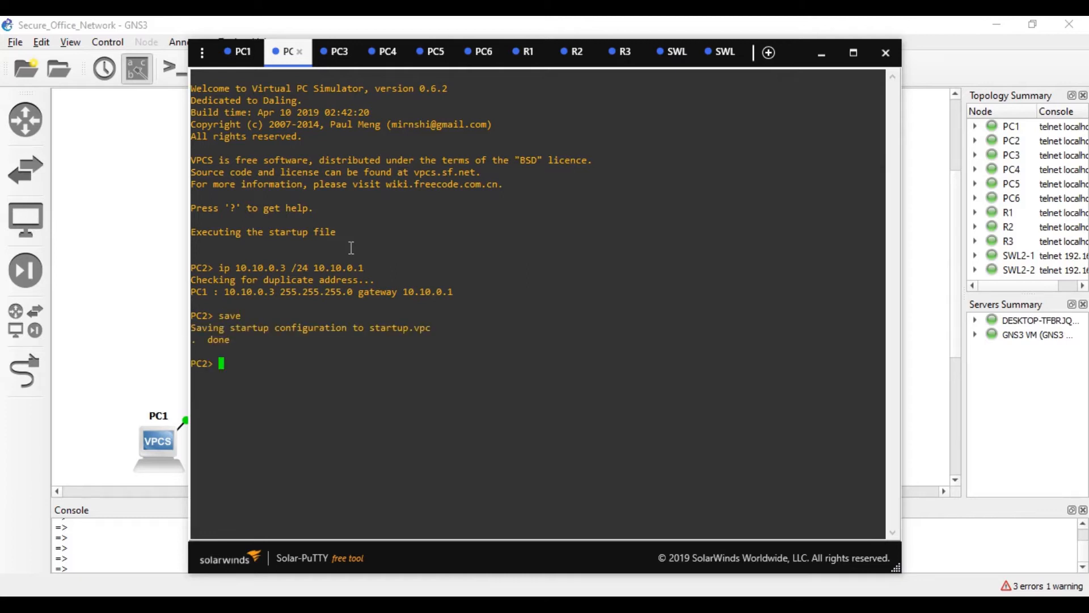
- Give PC3 10.20.0.2/24 (gateway 10.20.0.1) and PC4 20.30.0.2/24 (gateway 20.30.0.1), and save both
left_click(324, 63)
type("ip ")
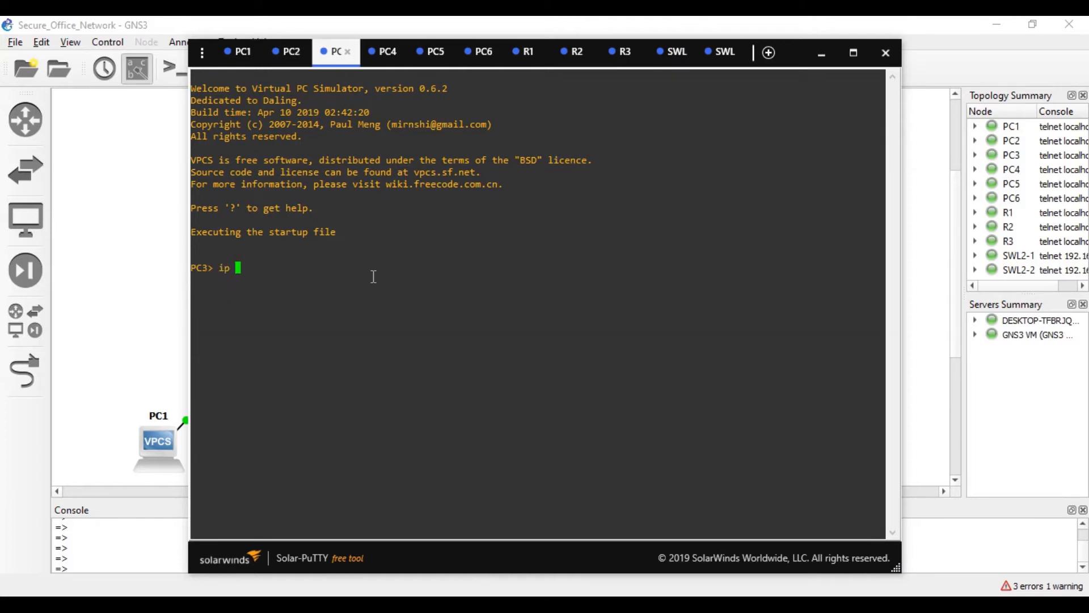
type("10.20.0.2 /24 10.20.0.1")
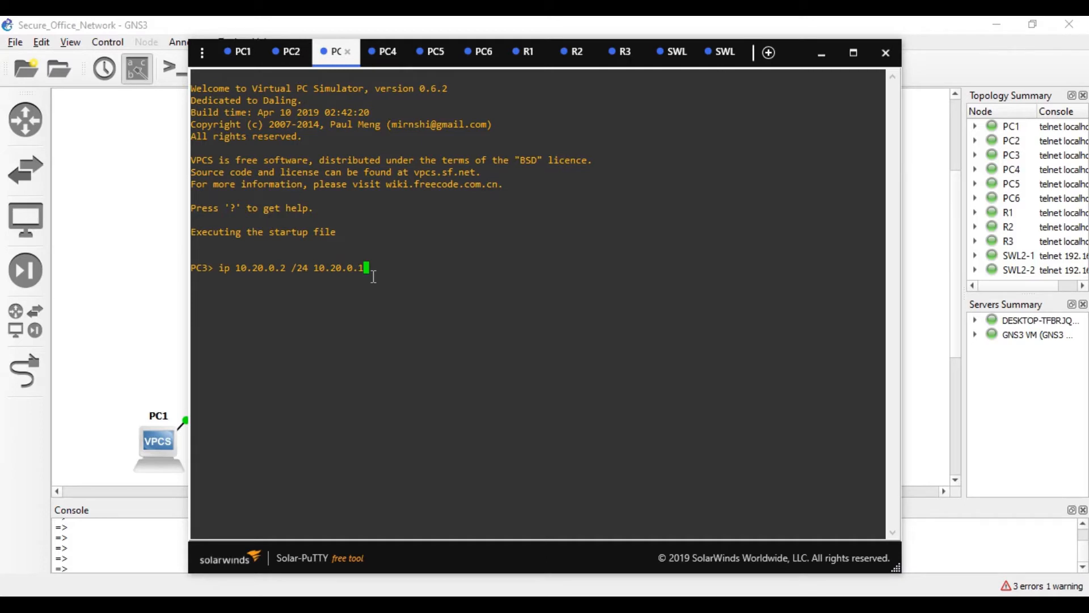
key("Return")
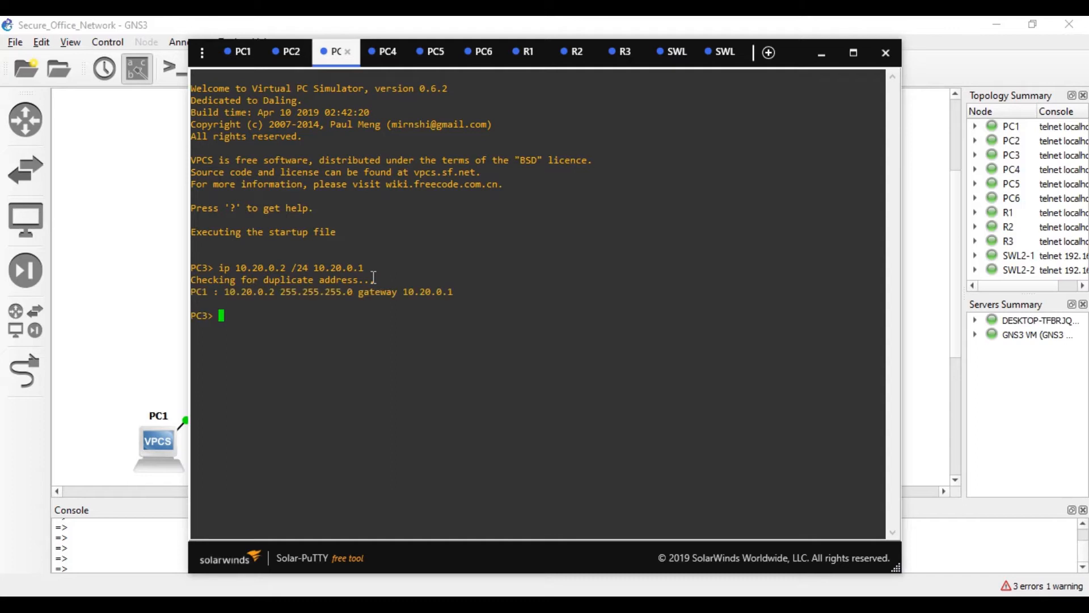
type("save")
key("Return")
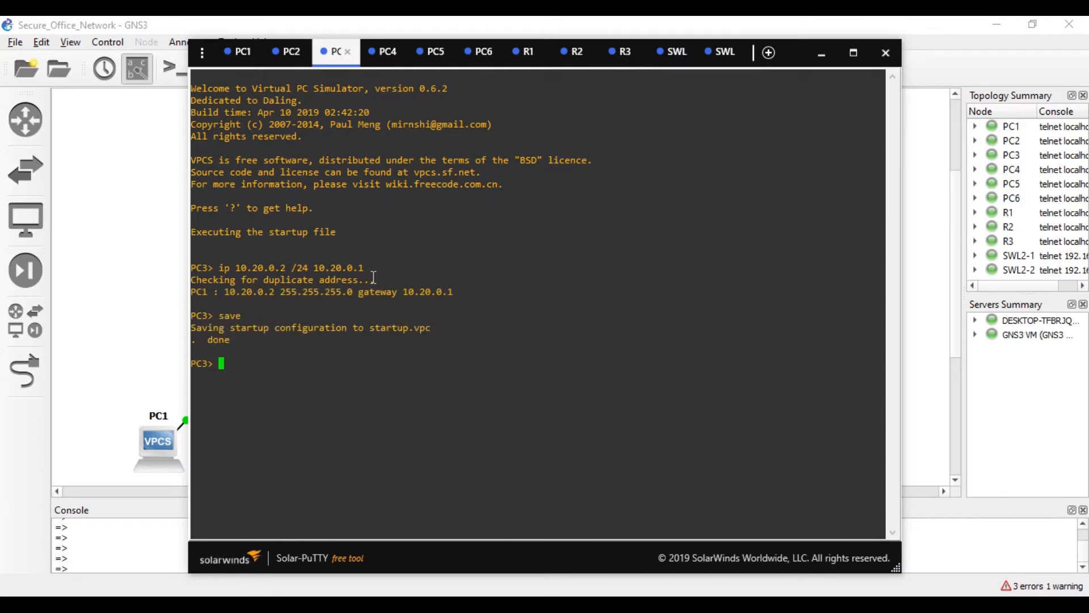
left_click(375, 62)
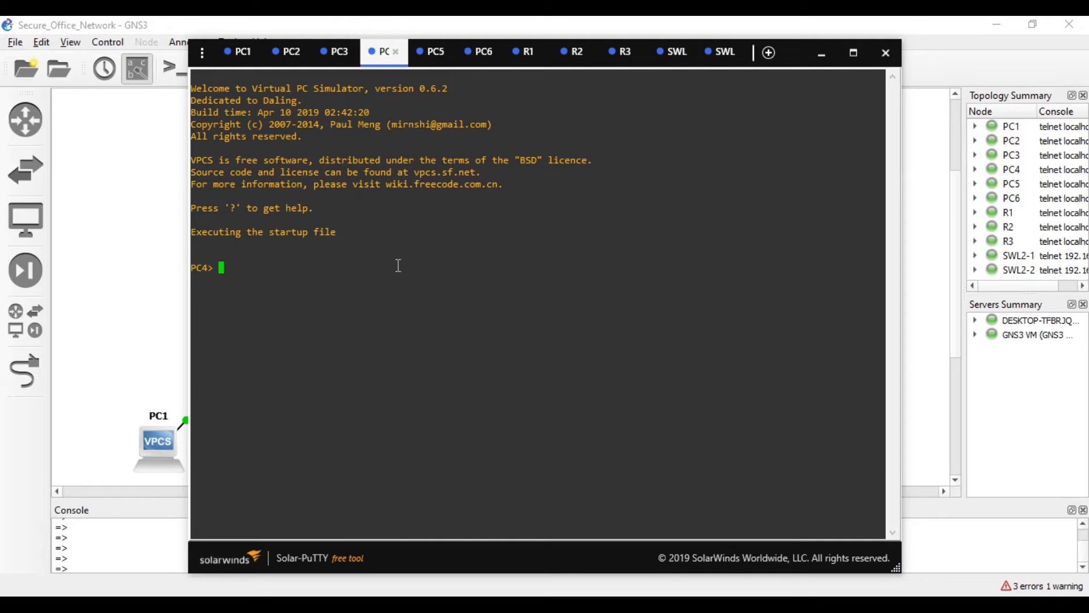
type("ip 20.30.0.2 /24 20.30.0.1")
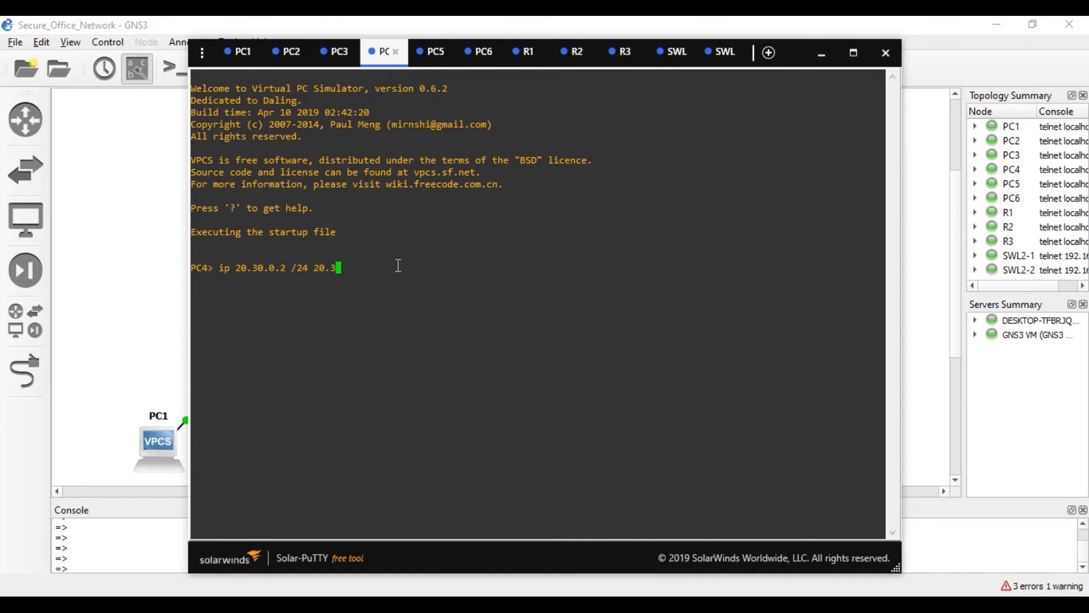
key("Return")
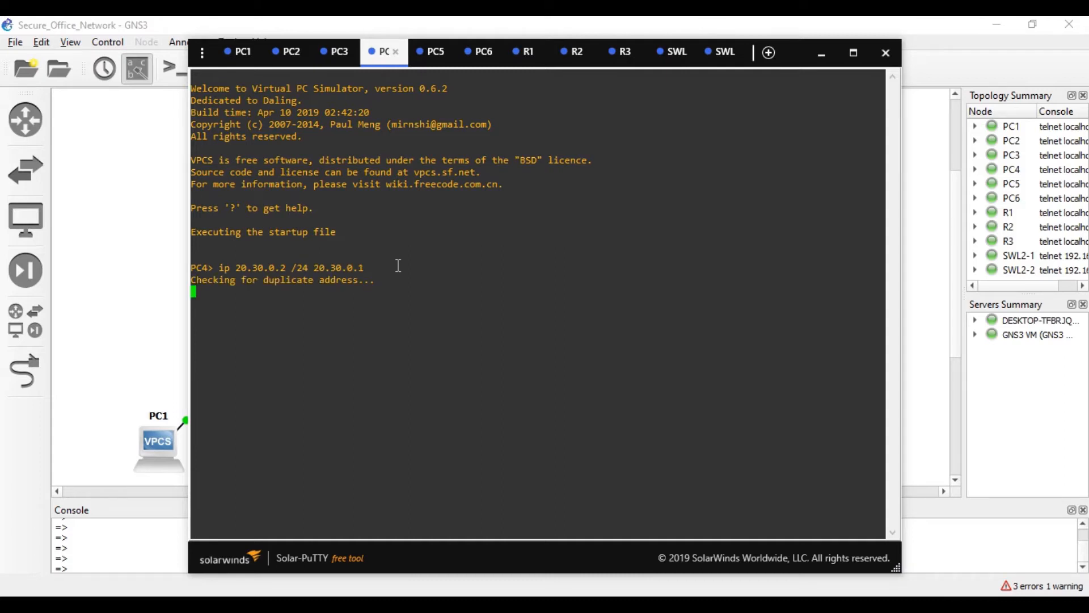
type("save")
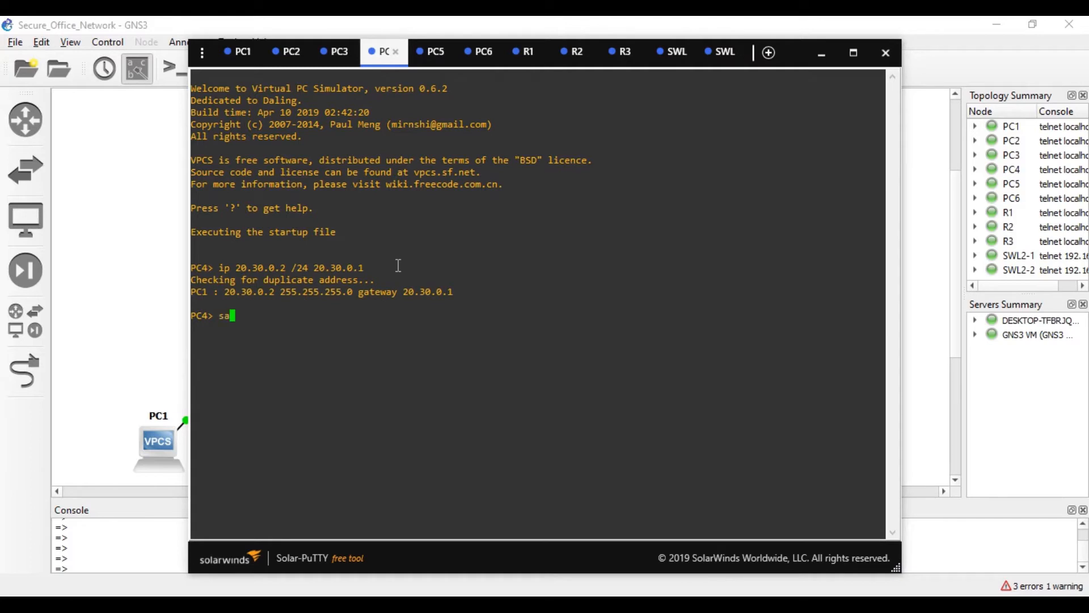
key("Return")
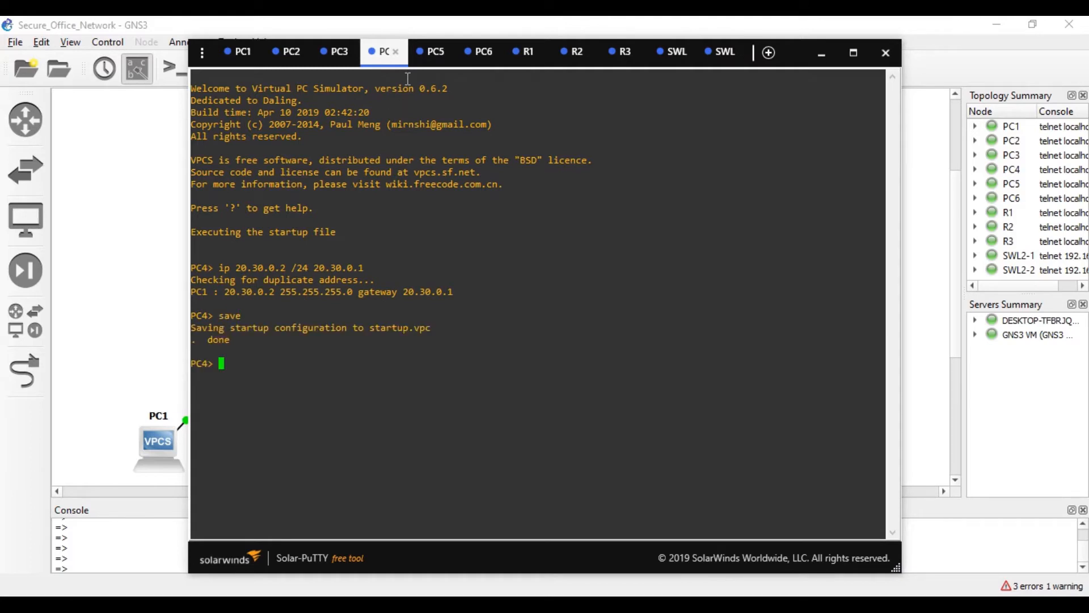
- Give PC5 20.30.0.3/24 (gateway 20.30.0.1) and PC6 20.40.0.2/24 (gateway 20.40.0.1), and save both
left_click(432, 51)
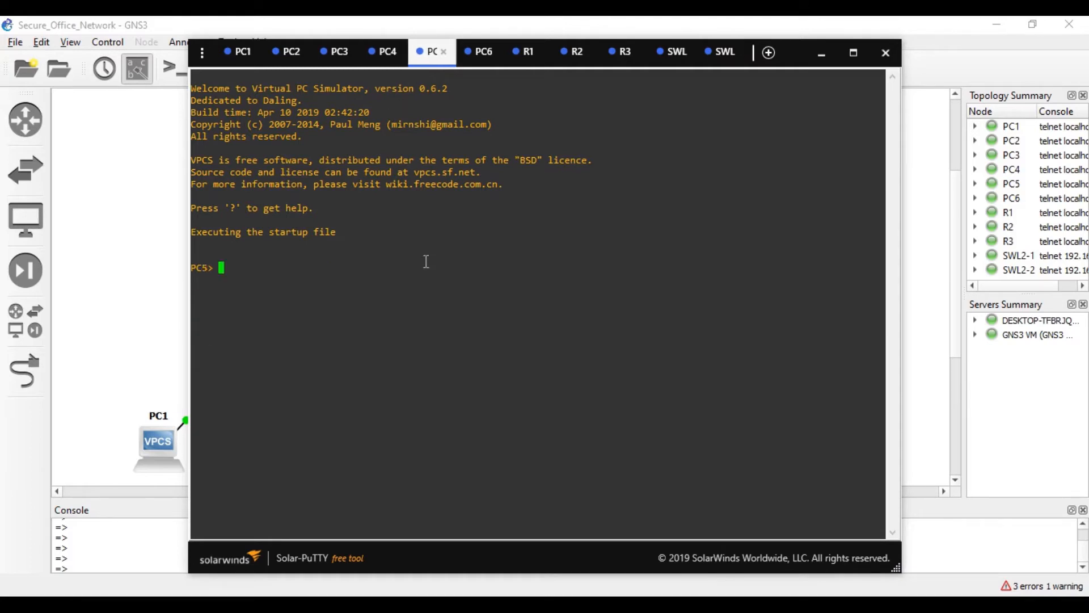
type("ip 20.30.0.3 /24 20.30.0.")
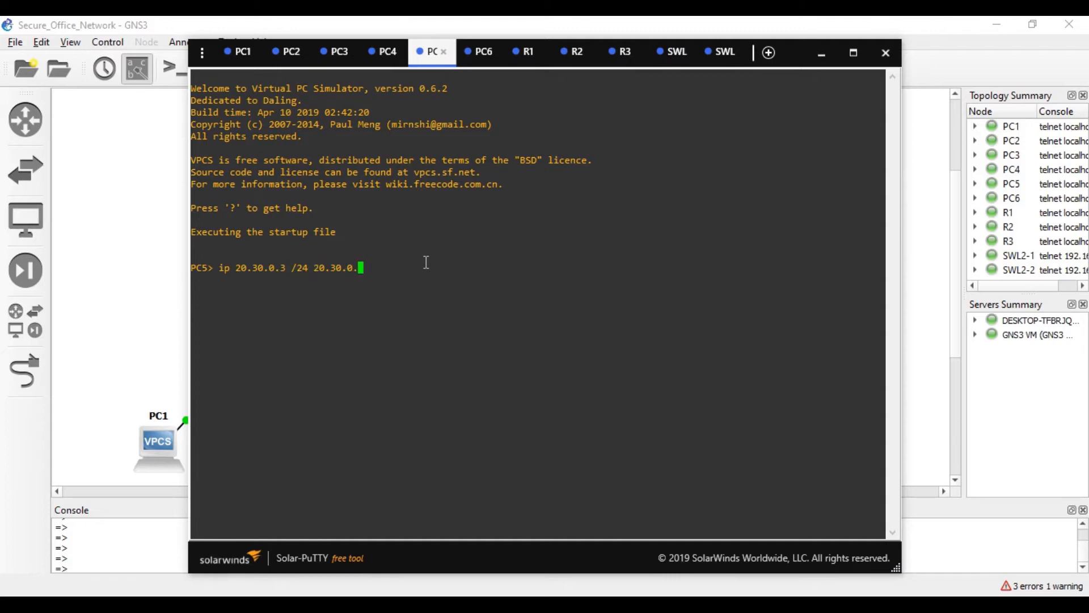
type("1")
key("Return")
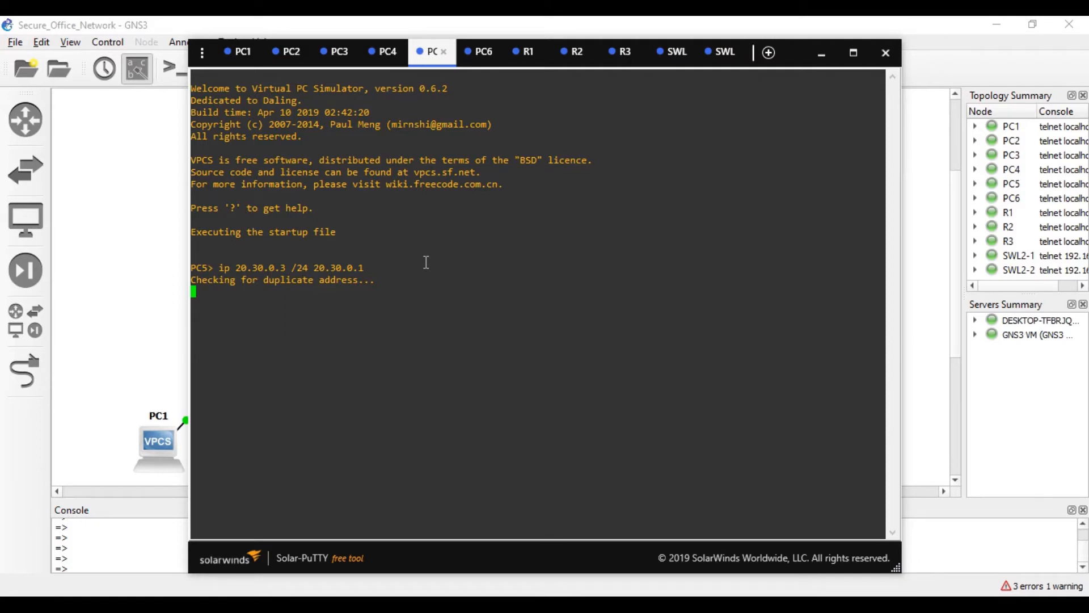
type("save")
key("Return")
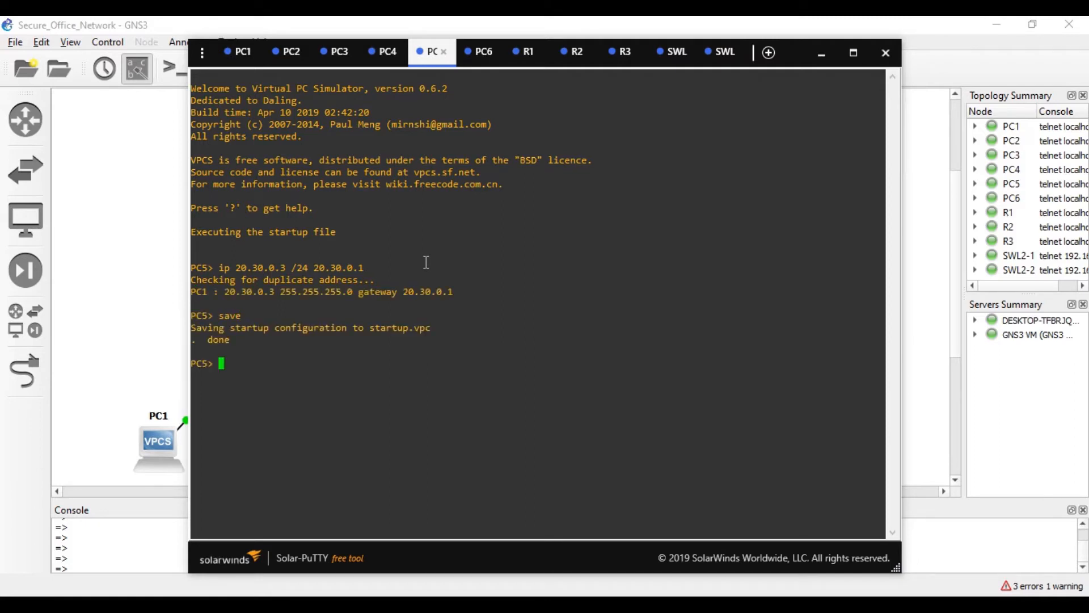
left_click(483, 51)
type("ip 20.40.0.2 ")
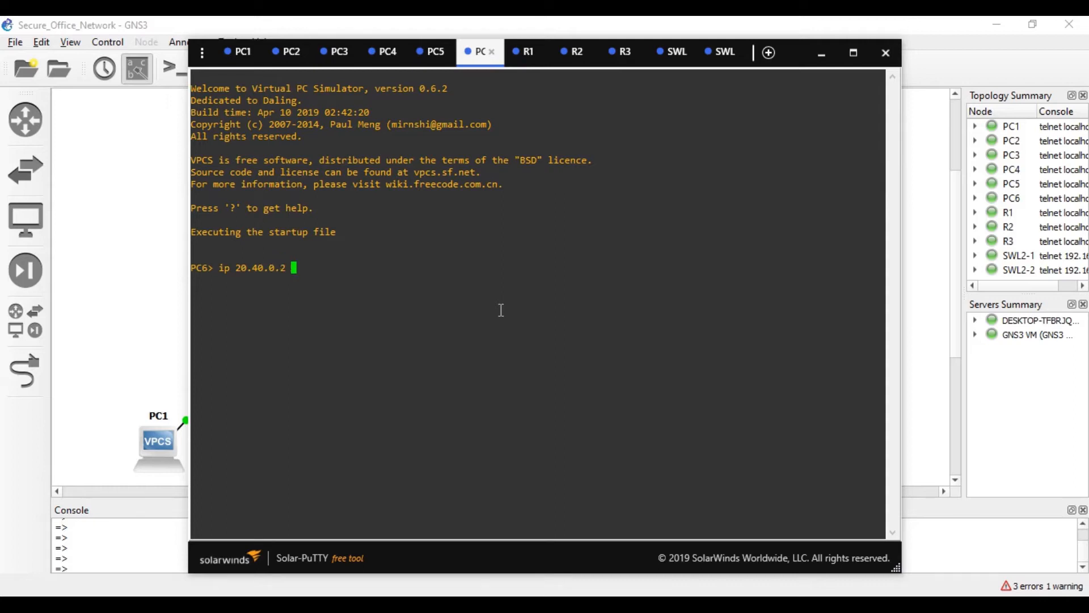
type("/24 20.40.0.1")
key("Return")
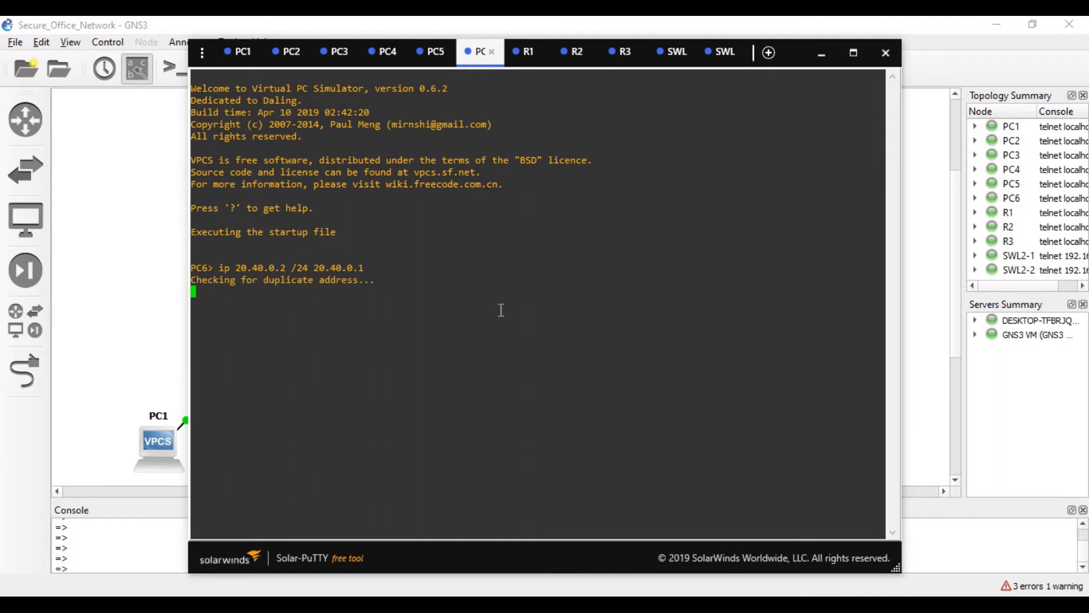
type("save")
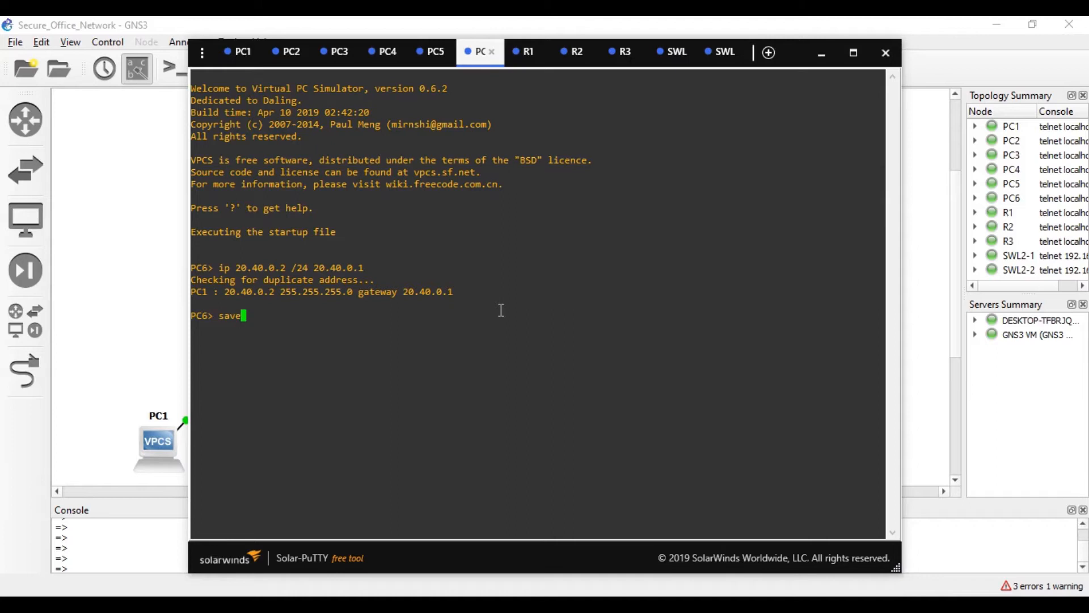
key("Return")
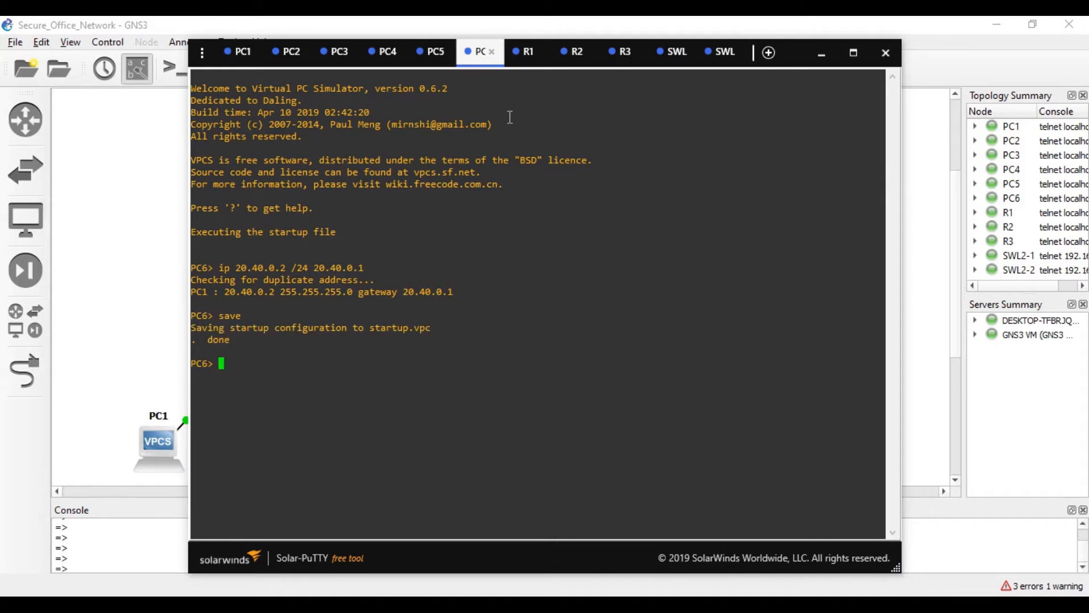
- Enter global configuration mode on R1 with conf t
left_click(522, 55)
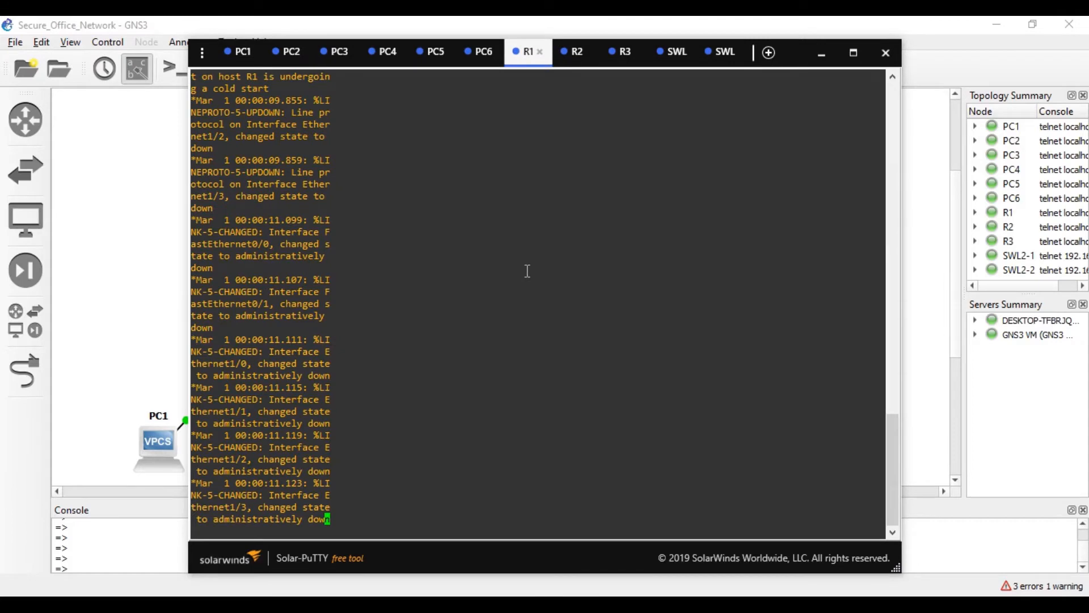
key("Return")
key("Return")
key("Return")
key("Return")
key("Return")
key("Return")
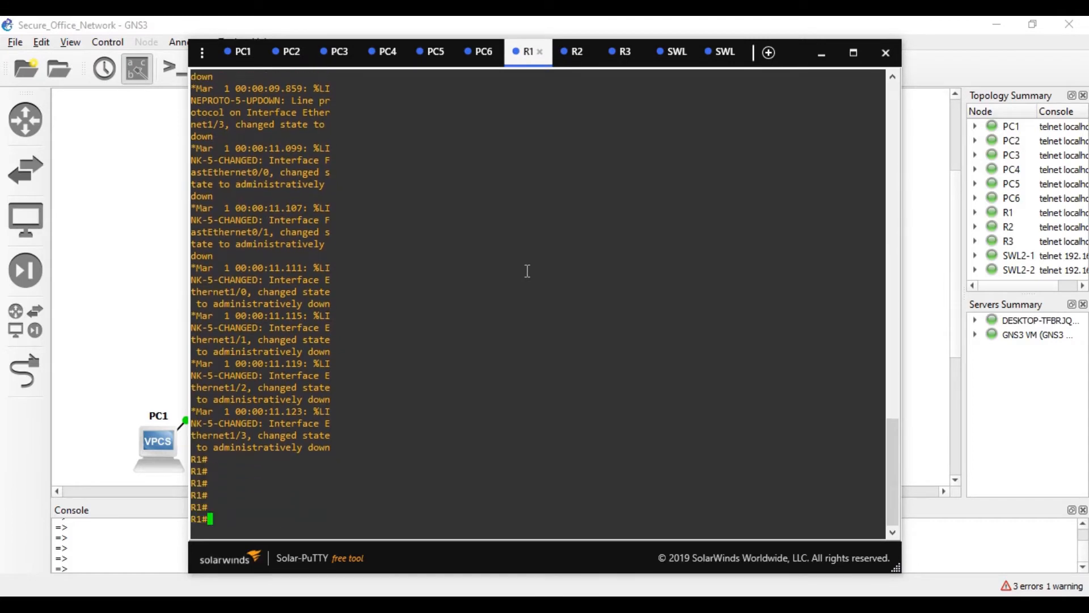
type("conf t")
key("Return")
type("int")
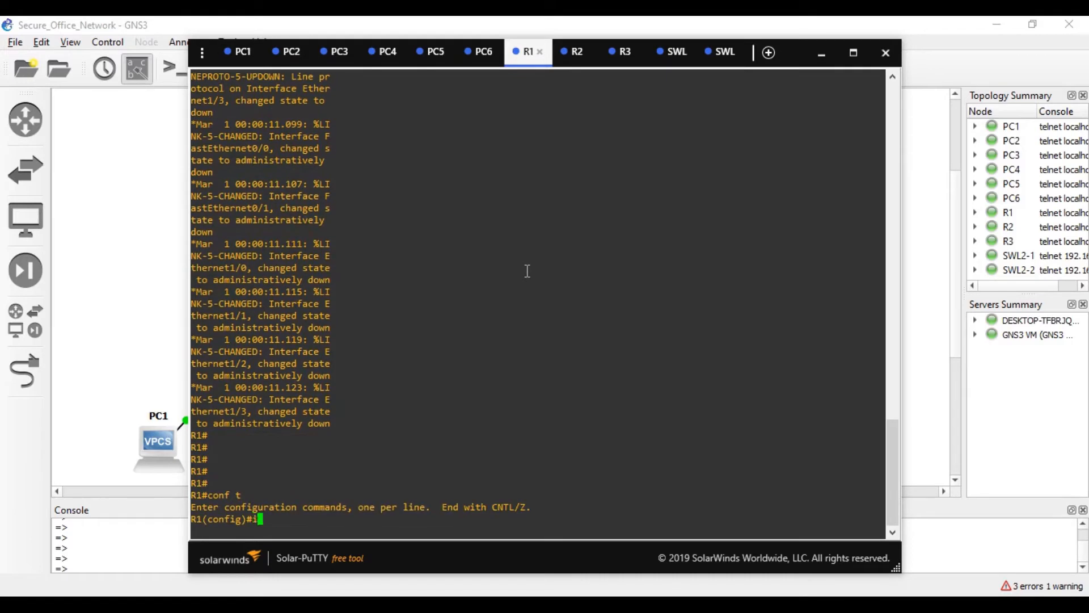
key("Tab")
type("fa")
key("Tab")
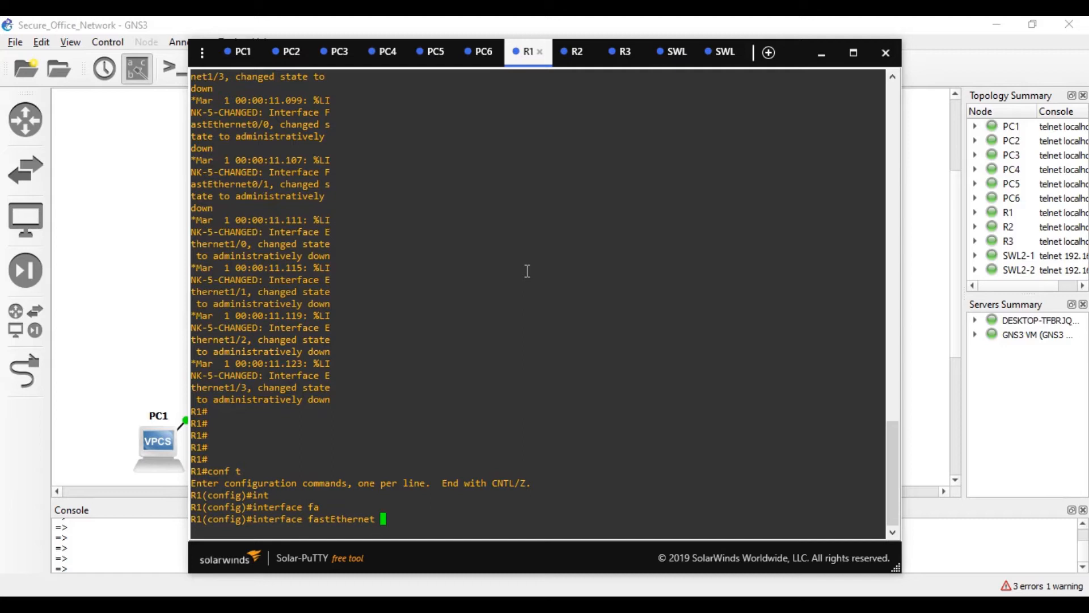
key("BackSpace")
key("BackSpace")
key("BackSpace")
key("BackSpace")
key("BackSpace")
key("BackSpace")
key("BackSpace")
key("BackSpace")
key("BackSpace")
key("BackSpace")
key("BackSpace")
key("BackSpace")
key("BackSpace")
key("BackSpace")
key("BackSpace")
key("BackSpace")
key("BackSpace")
key("BackSpace")
key("BackSpace")
key("BackSpace")
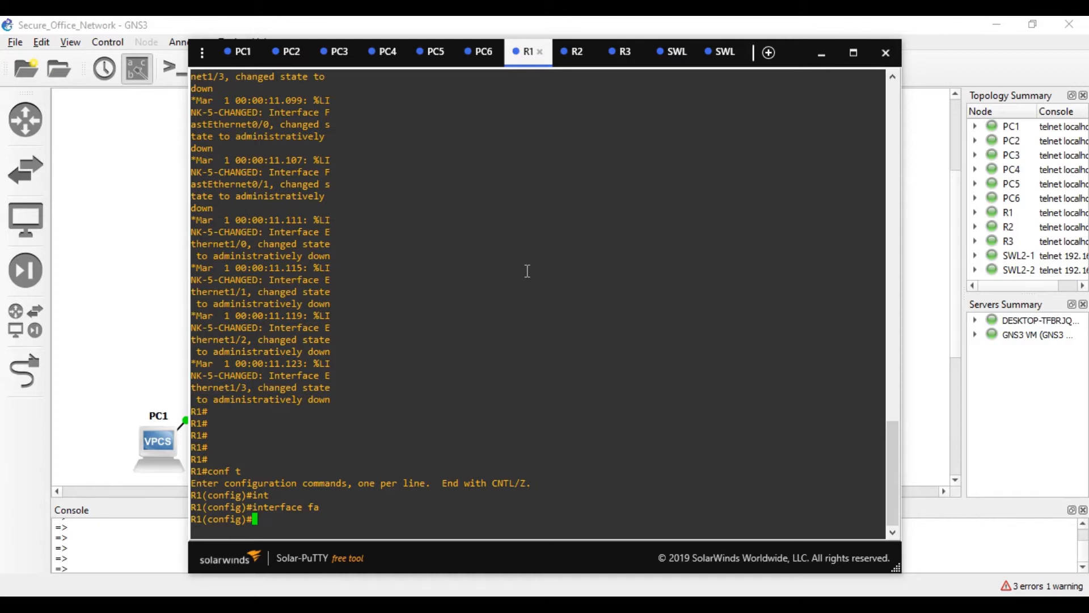
type("iny")
key("Return")
- Enable R1's FastEthernet0/0 with no shutdown and exit the interface
type("in")
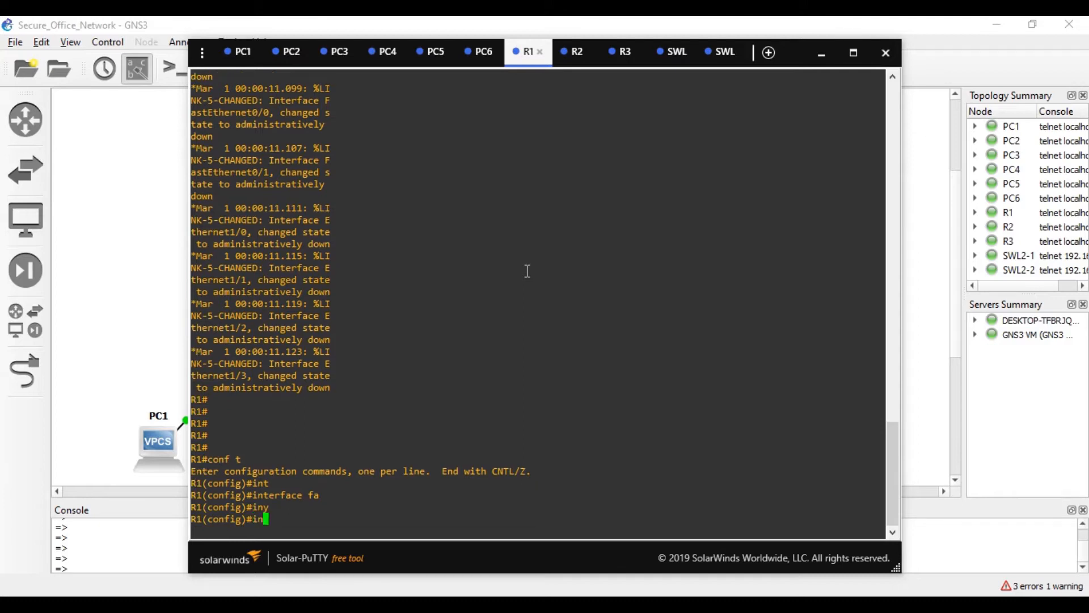
type("t")
key("Tab")
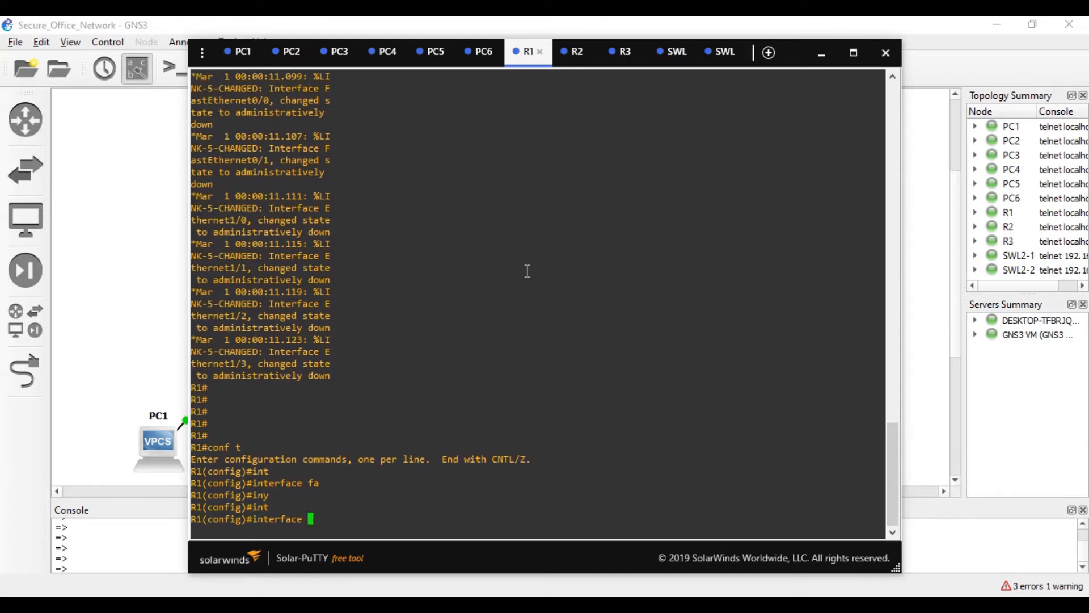
type("fa")
key("Tab")
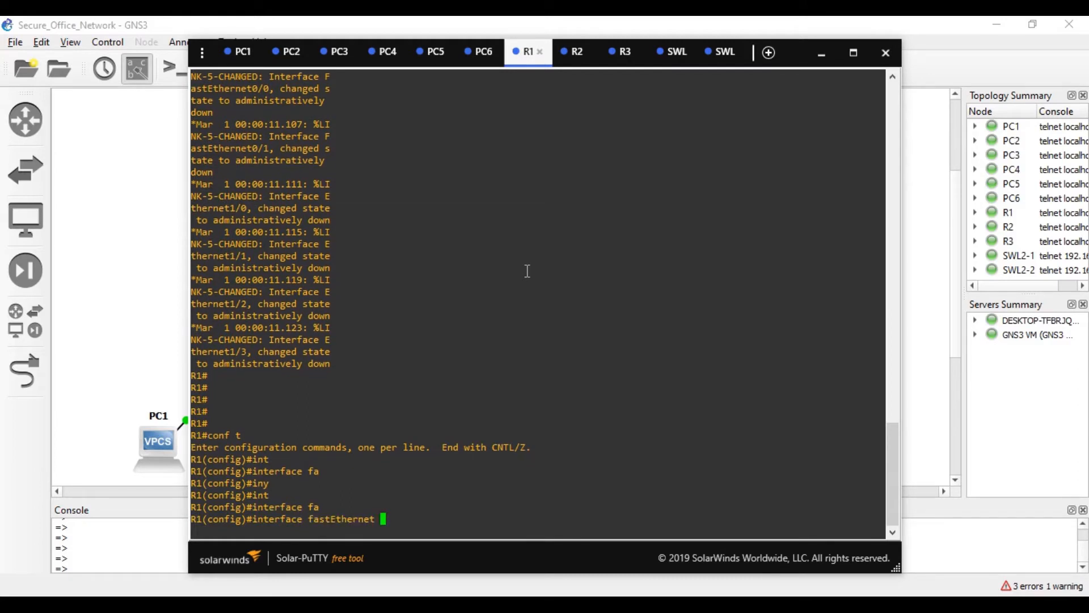
type("0/0")
key("Return")
type("no sh")
key("Tab")
key("Return")
type("exit")
key("Return")
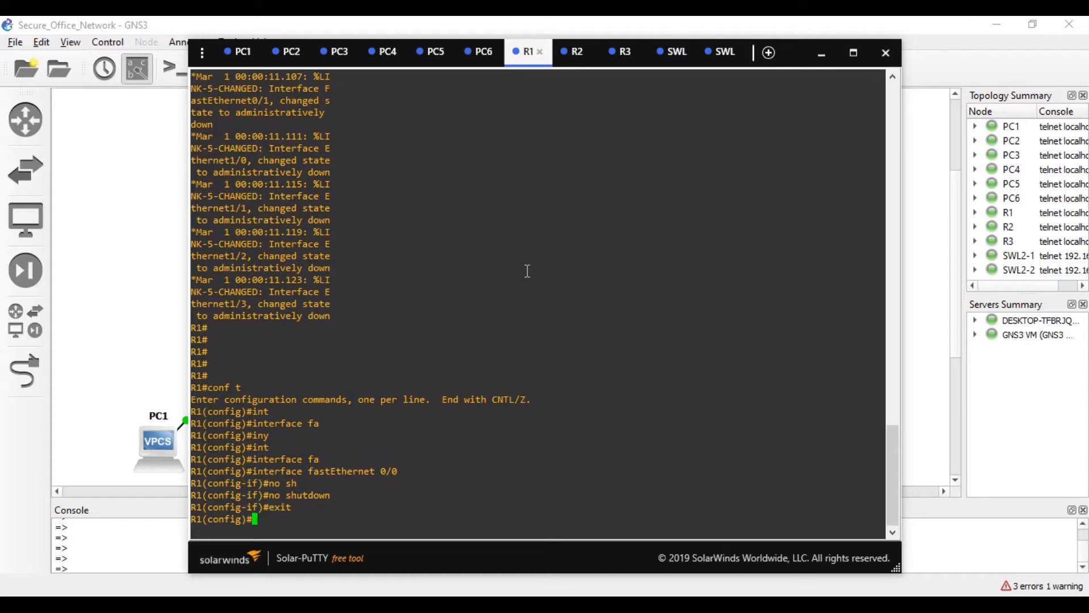
- Enter interface configuration for R1's FastEthernet0/1
type("uint")
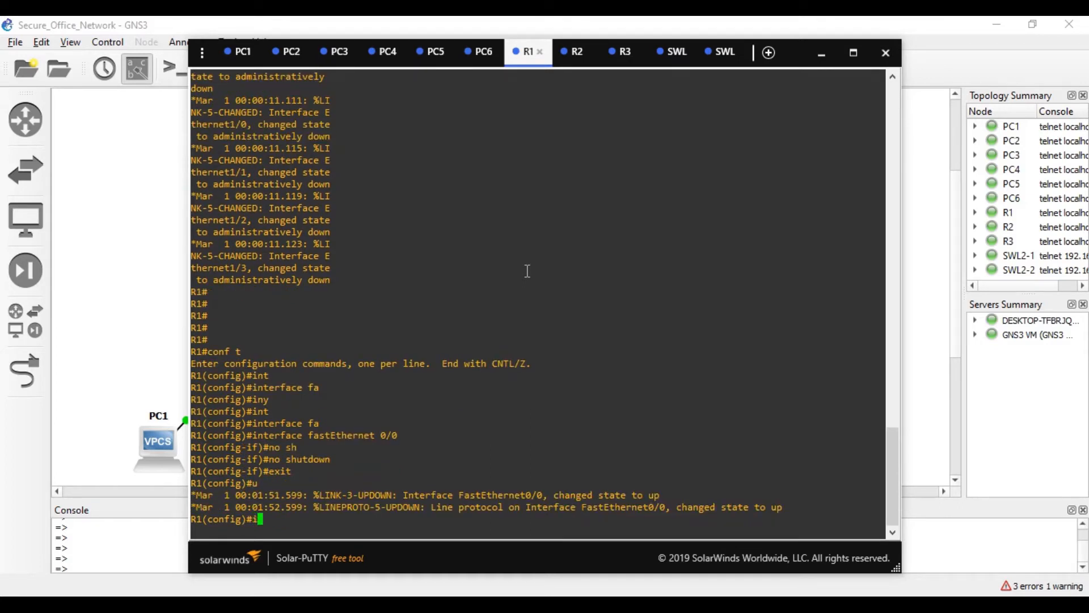
key("Tab")
type("fa")
key("Tab")
type("0/1")
key("Return")
- Give R1's FastEthernet0/1 address 216.21.5.1 255.255.255.192 and bring it up
type("ip ad")
key("Tab")
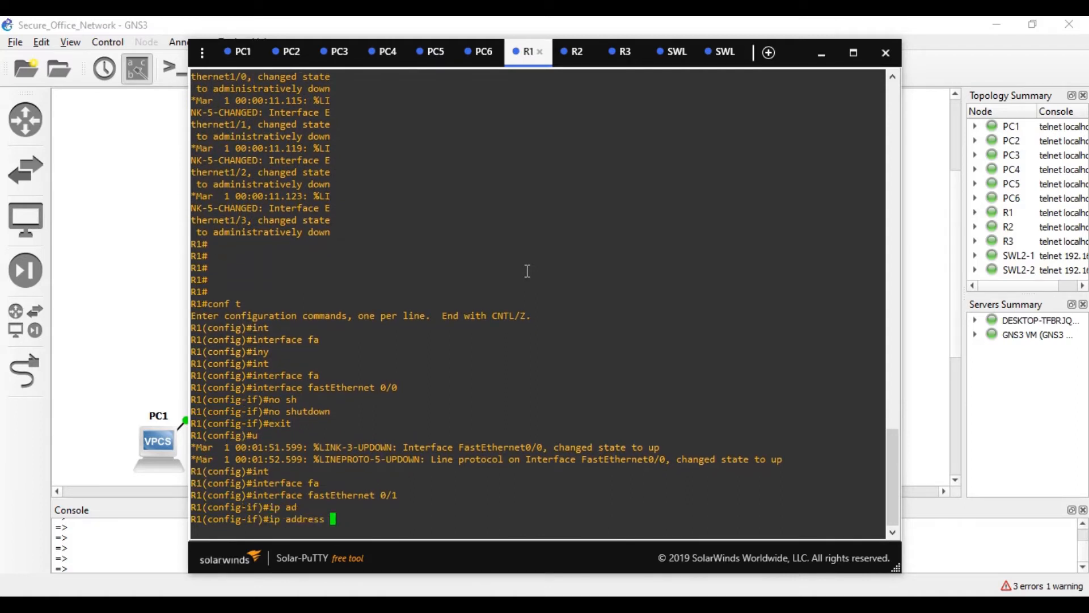
type("216.21.5.1 255.255.255.192")
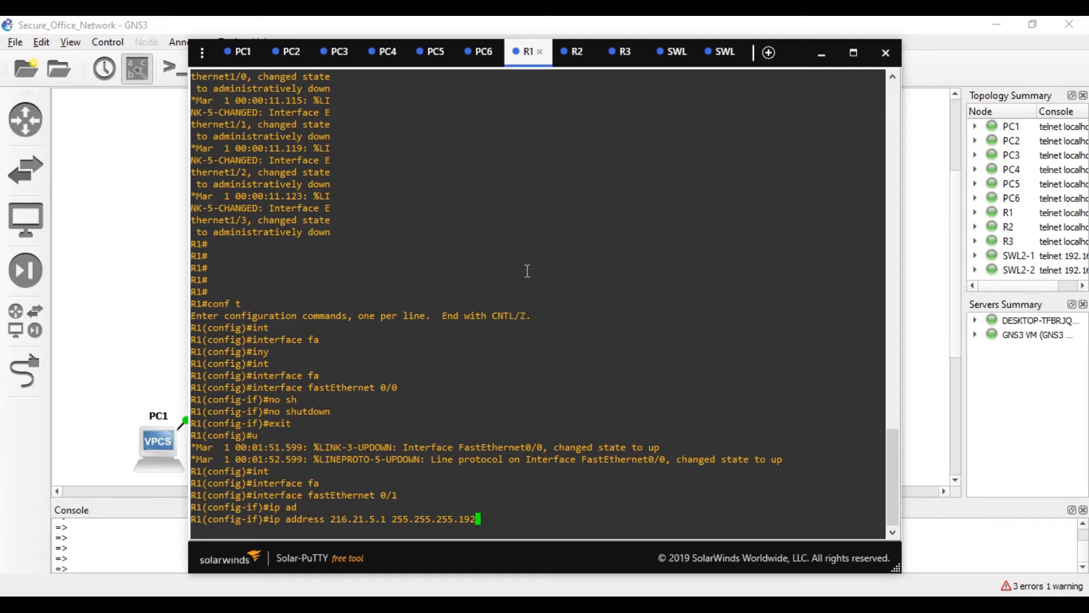
key("Return")
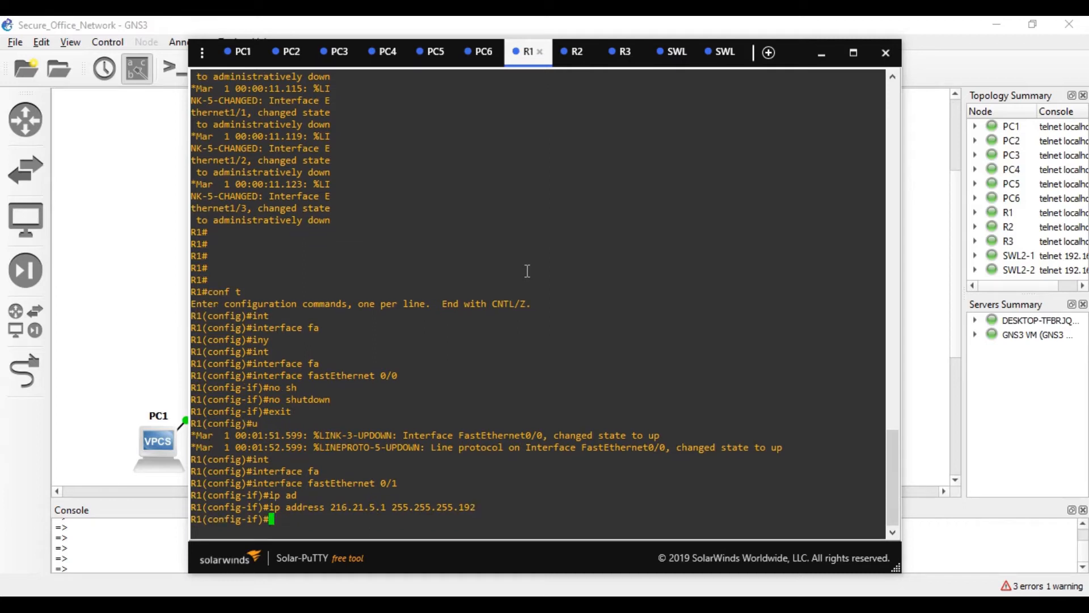
type("no shu")
key("Tab")
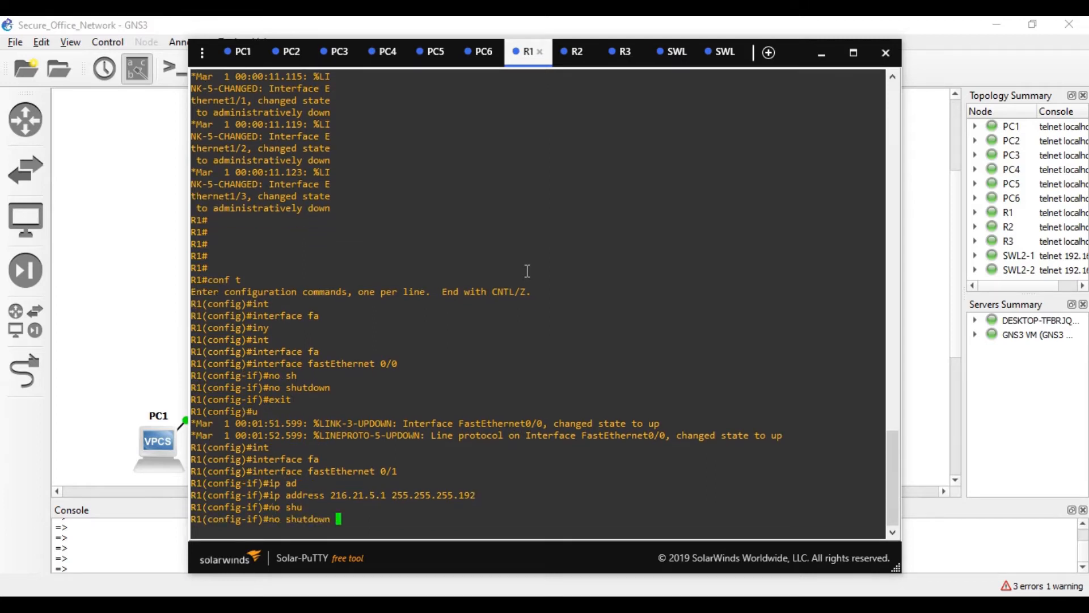
key("Return")
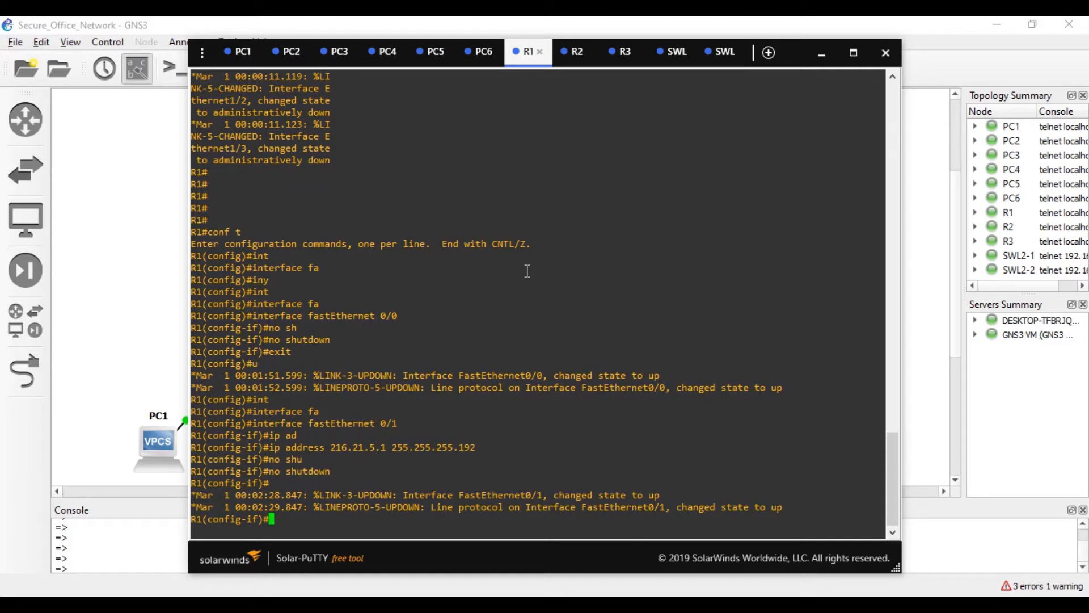
- Enable EIGRP process 1 on R1 advertising network 0.0.0.0
type("exit")
key("Return")
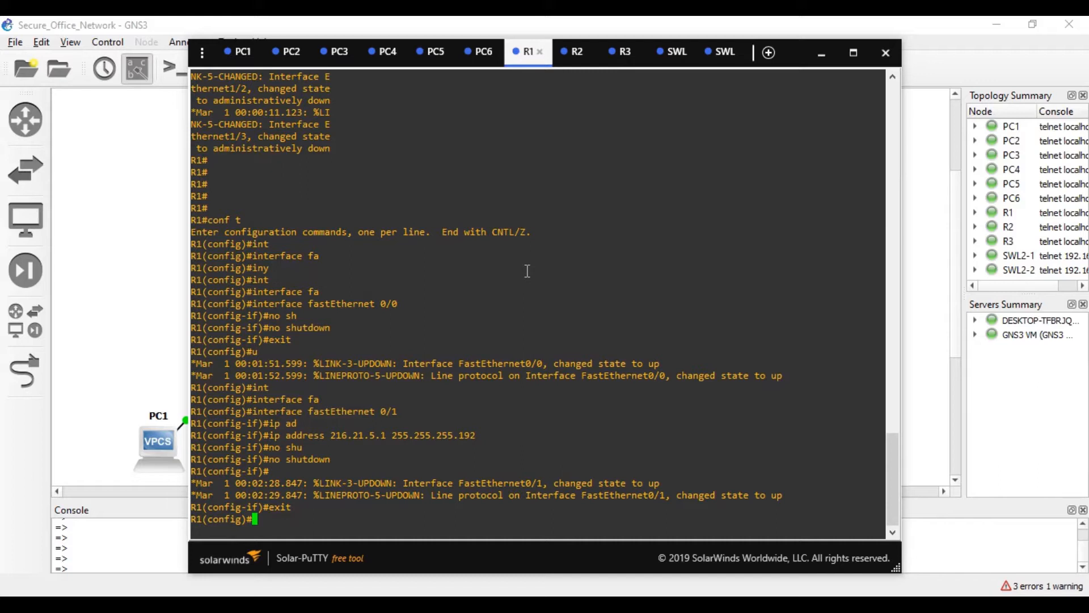
type("rou")
key("Tab")
type("ter e")
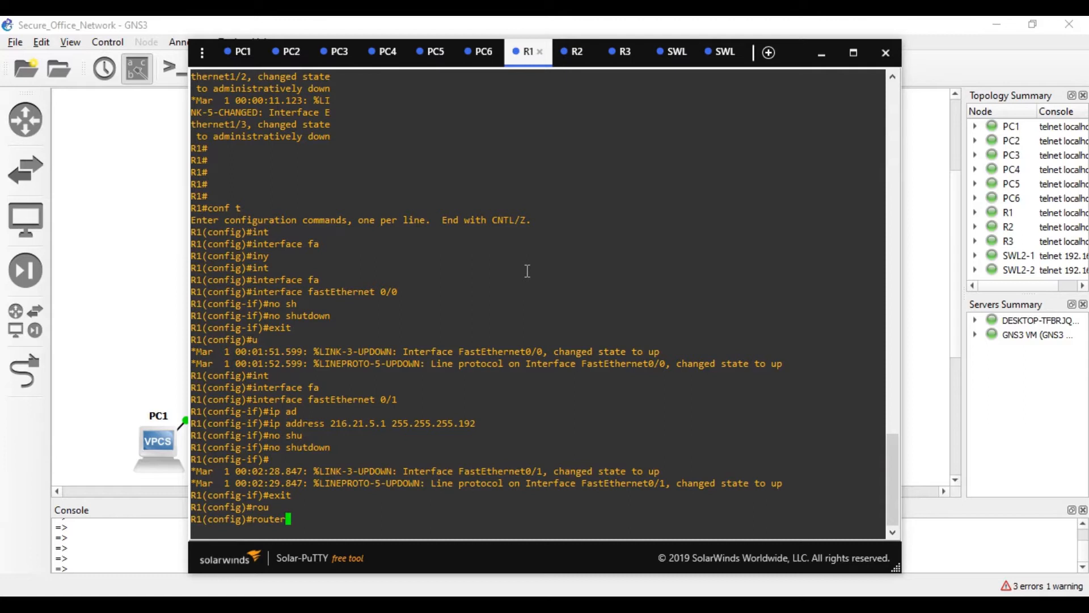
key("Tab")
type("1")
key("Return")
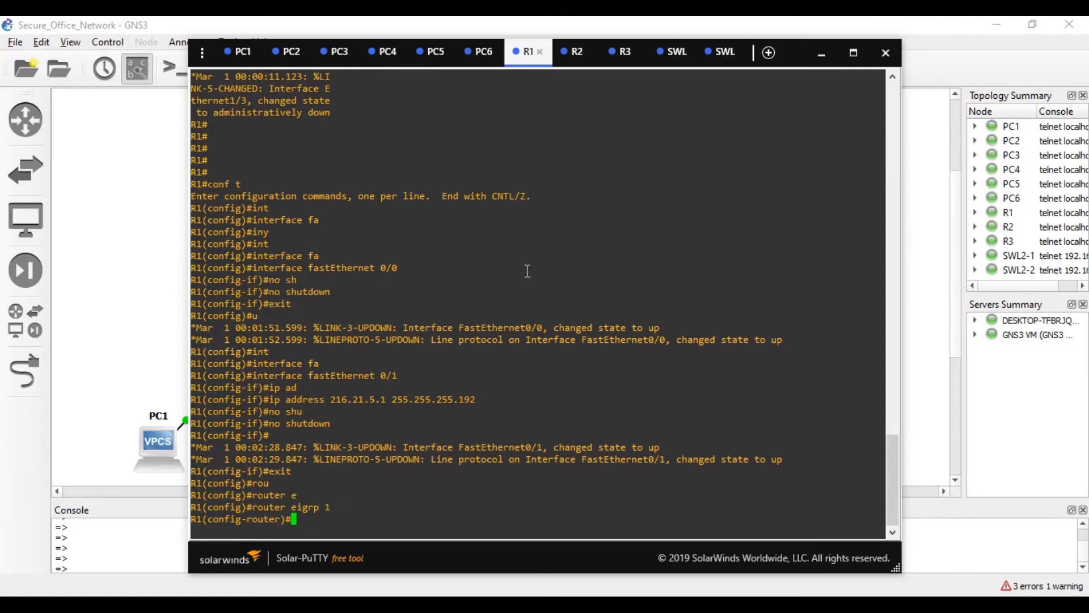
type("ne")
key("Tab")
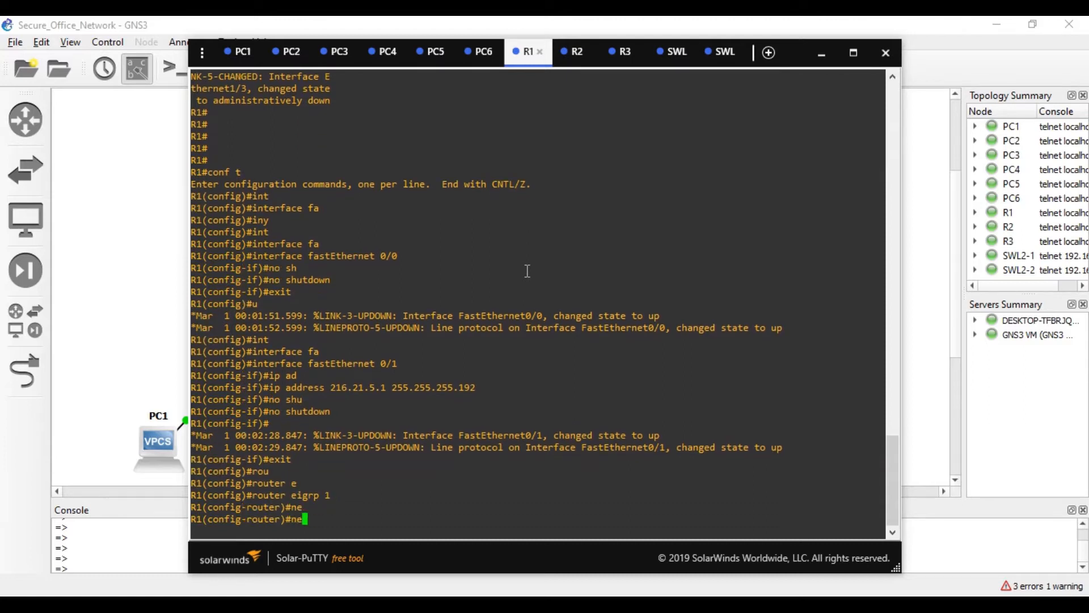
type("t")
key("Tab")
type("0.0.0.0")
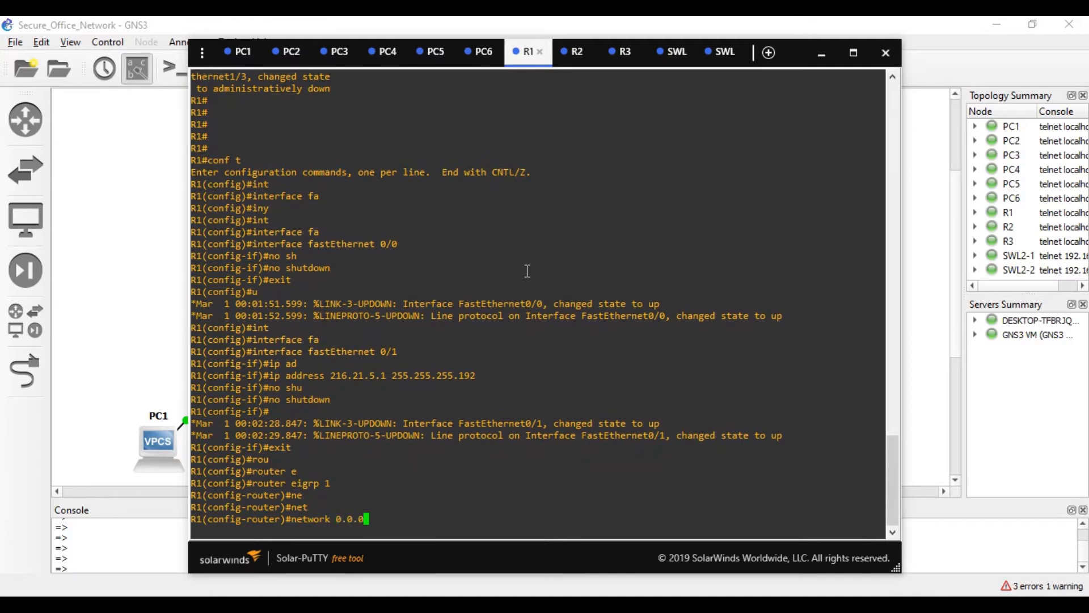
key("Return")
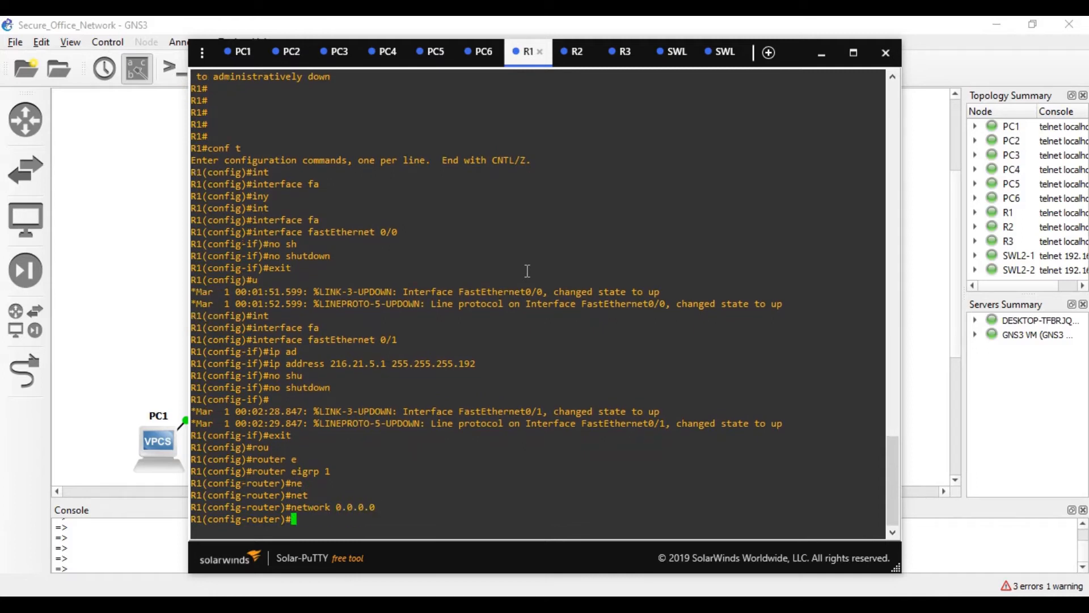
- Return to the privileged prompt and save R1's configuration with wr
key("ctrl+z")
type("wr")
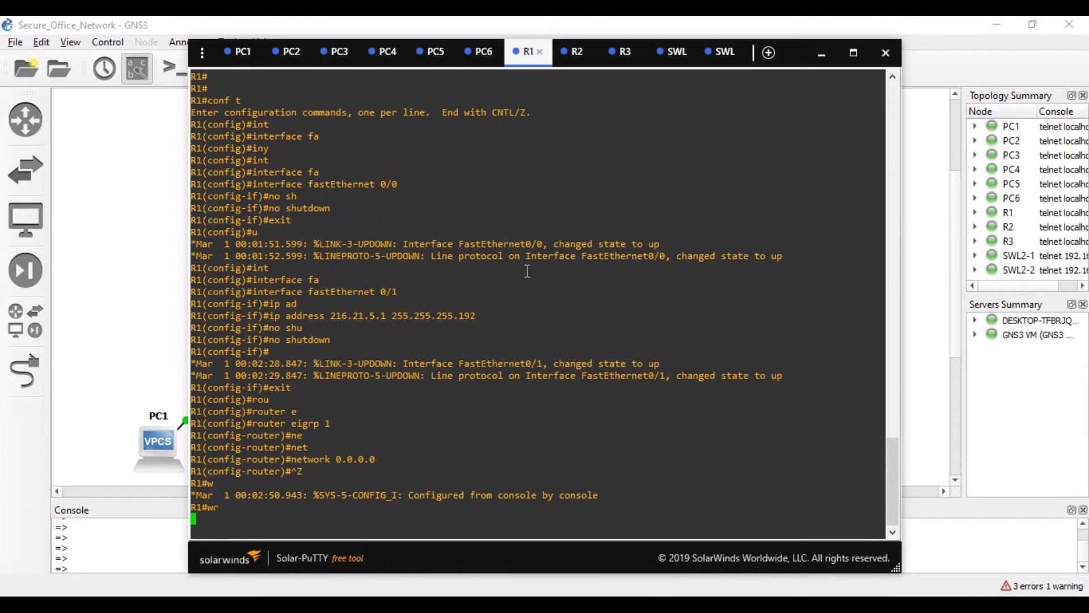
key("Return")
- On R2's console, enter global configuration mode with conf t
left_click(573, 54)
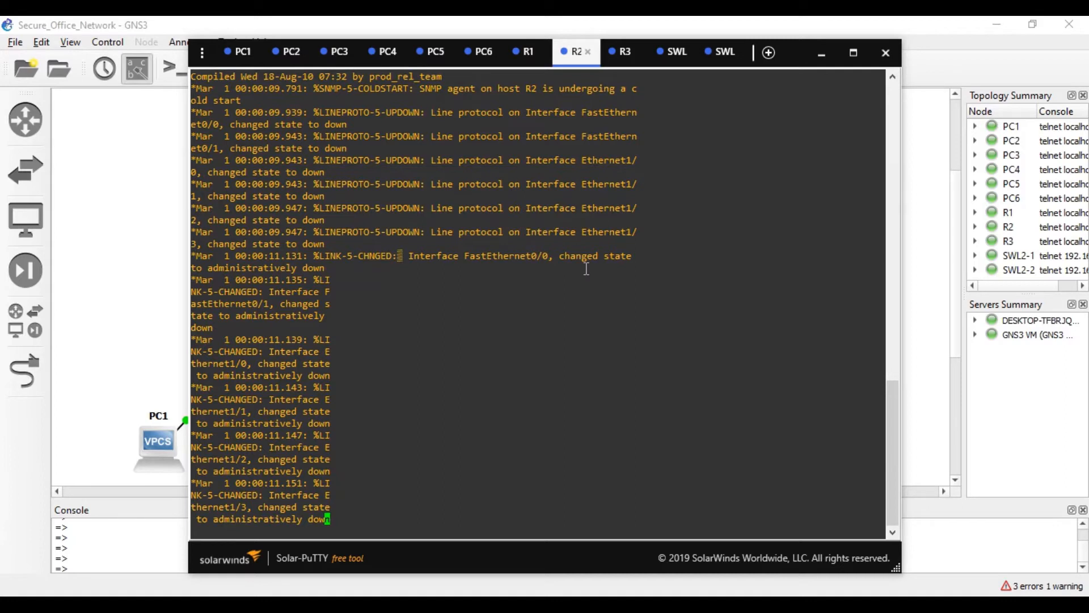
key("Return")
key("Return")
type("conft")
key("Return")
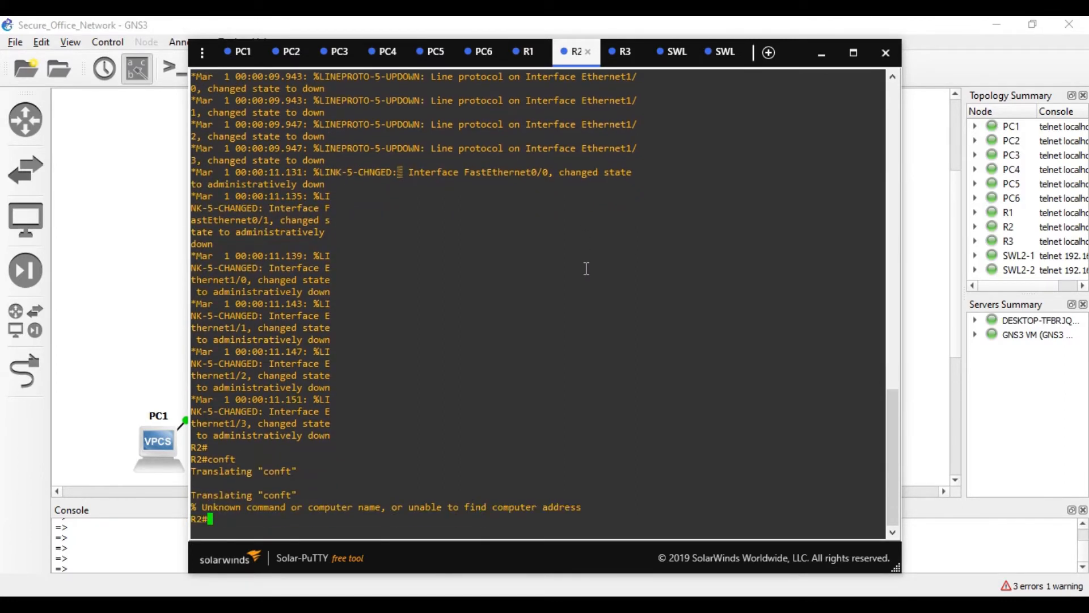
type("conf t")
key("Return")
- Select R2's interface FastEthernet0/0, after briefly checking R1's commands
type("int")
key("Tab")
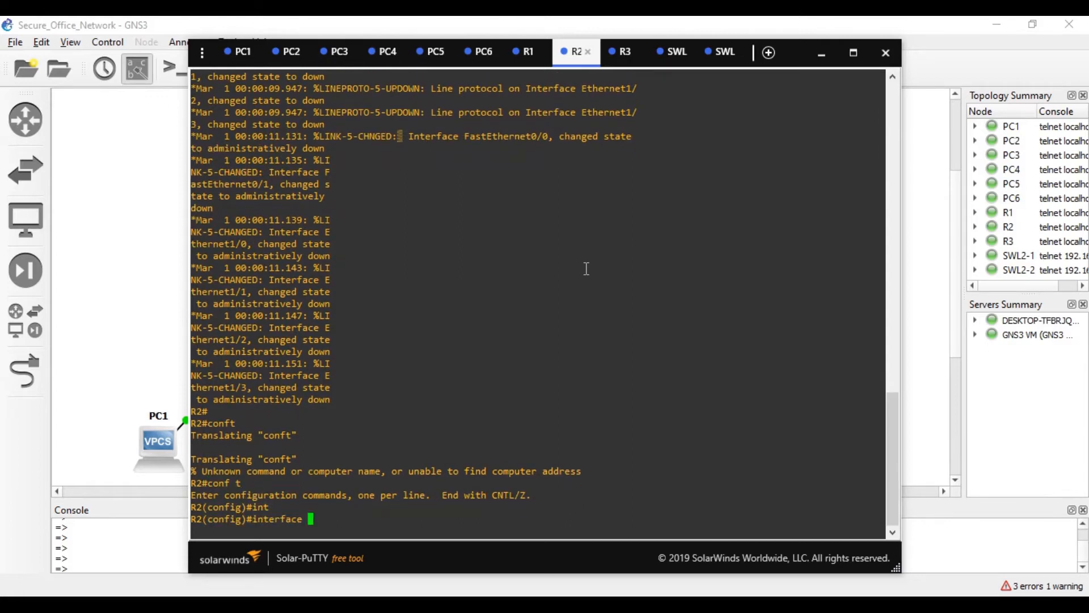
left_click(525, 51)
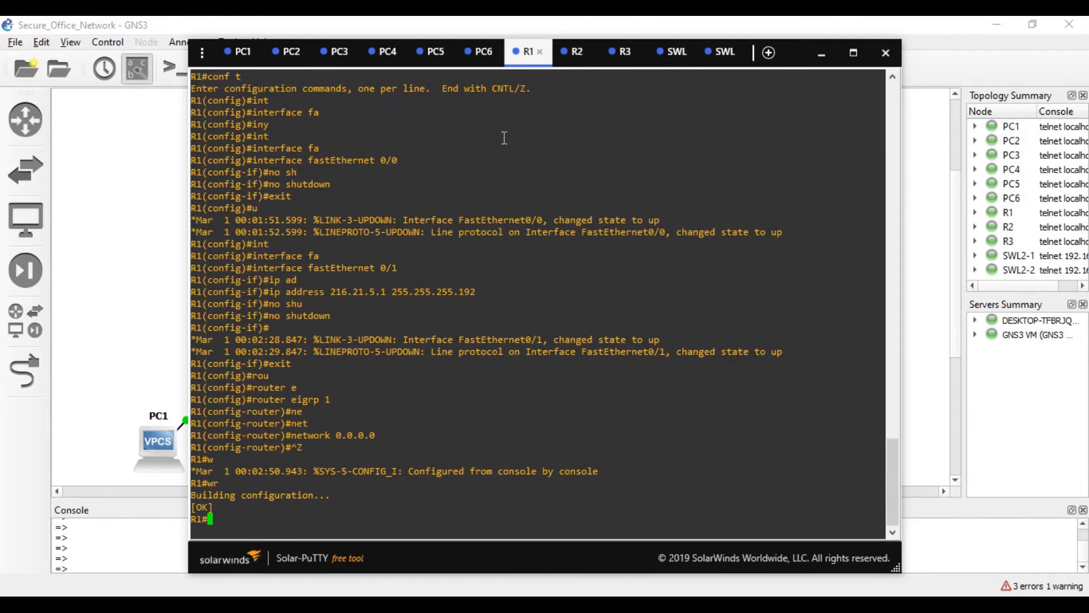
left_click(576, 62)
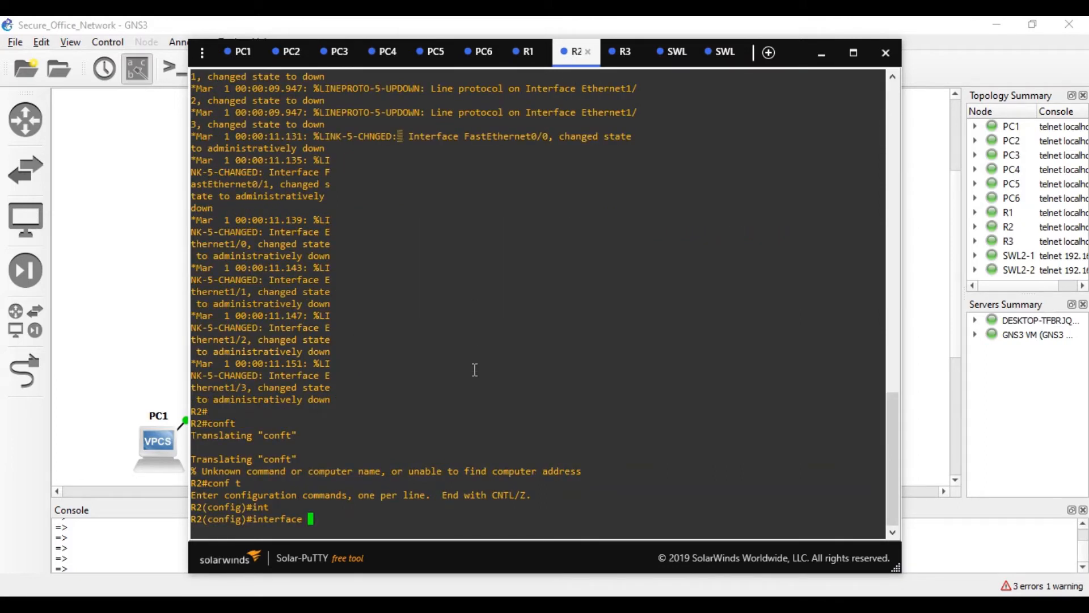
type("0/1")
key("BackSpace")
key("BackSpace")
key("BackSpace")
type("f")
key("Tab")
type("0/1")
key("BackSpace")
type("0")
key("Return")
- Assign 216.21.5.2 255.255.255.192 to FastEthernet0/0 and bring it up
type("ip add")
key("Tab")
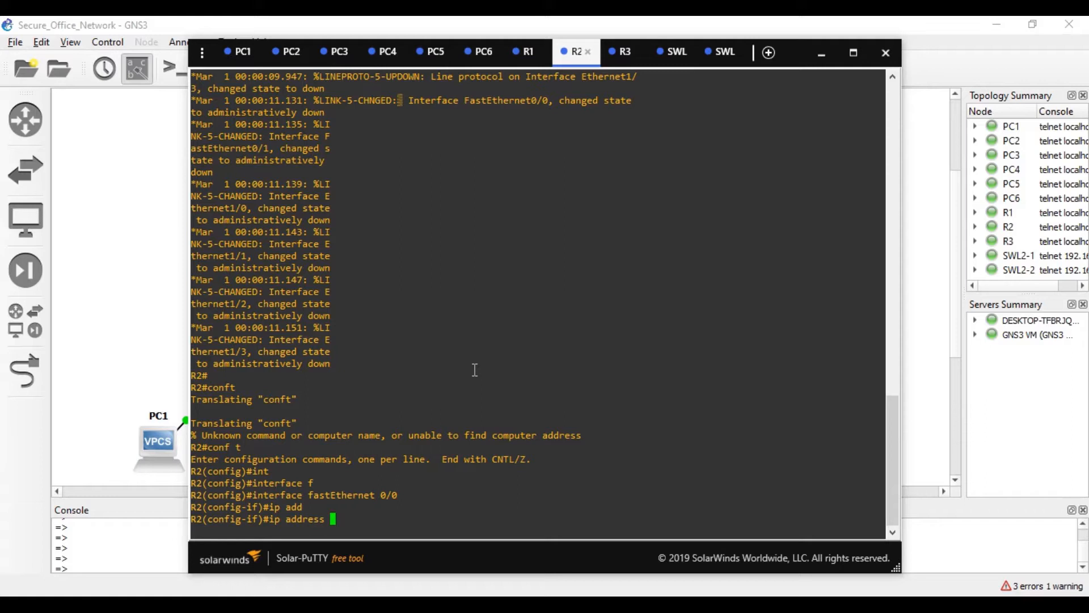
type("216.21.5.2 255.255.255.192")
key("Return")
type("no s")
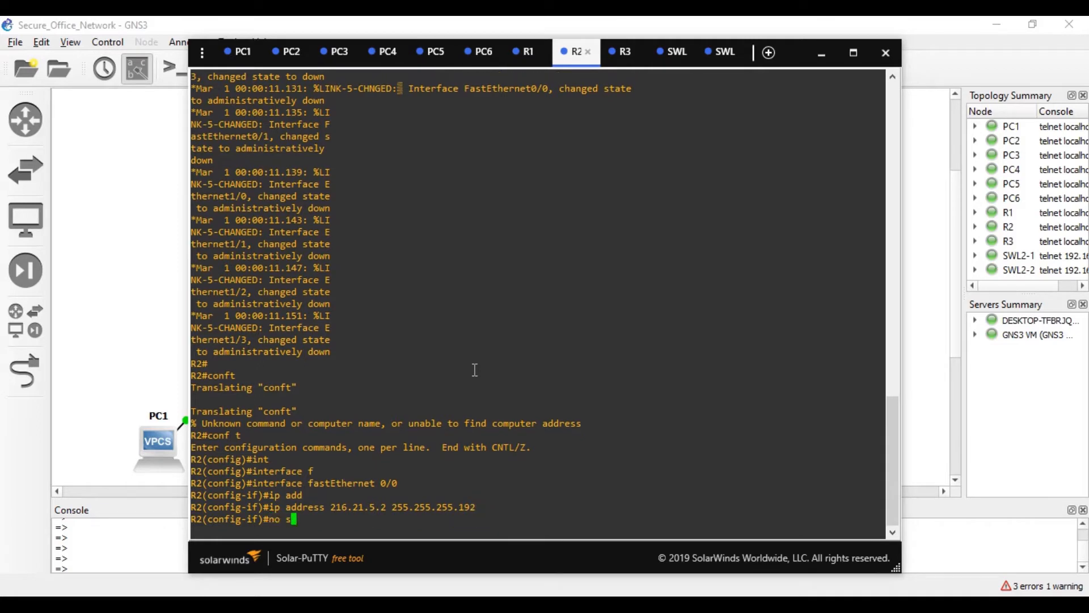
type("hu")
key("Tab")
key("Return")
type("ecit")
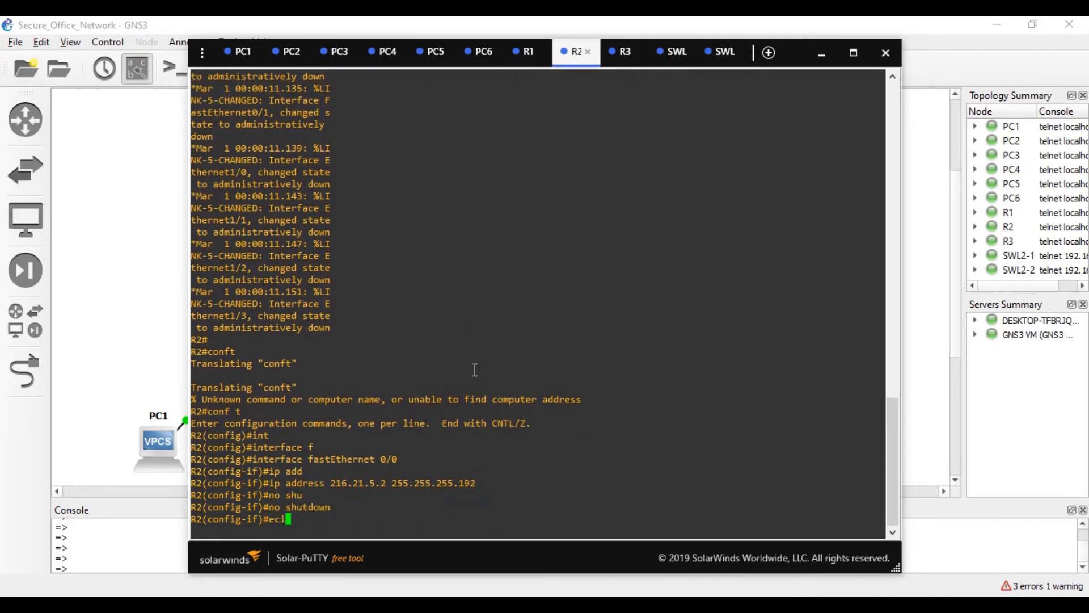
key("Return")
type("exit")
key("Return")
- Address R2's FastEthernet0/1 as 216.21.5.65 255.255.255.192
type("in")
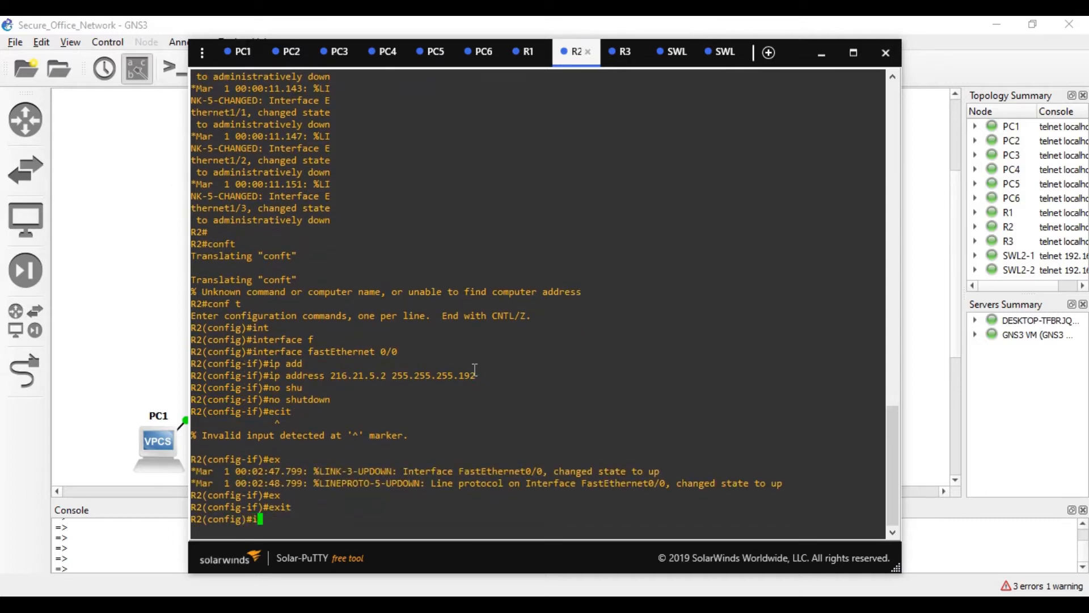
key("Tab")
type("f")
key("Tab")
type("0/1")
key("Return")
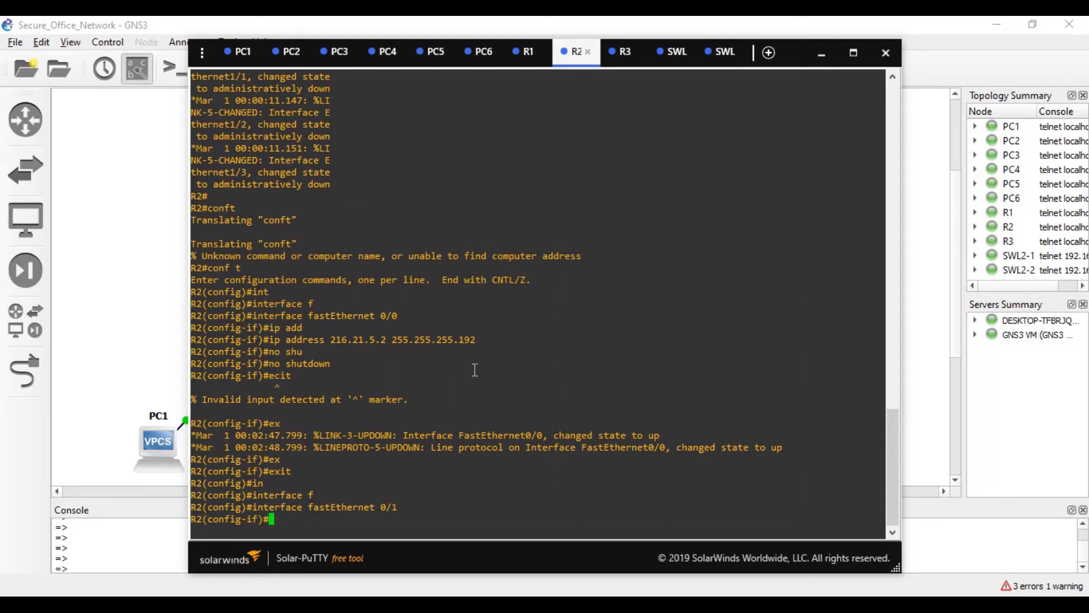
type("ip add")
key("Tab")
type("2")
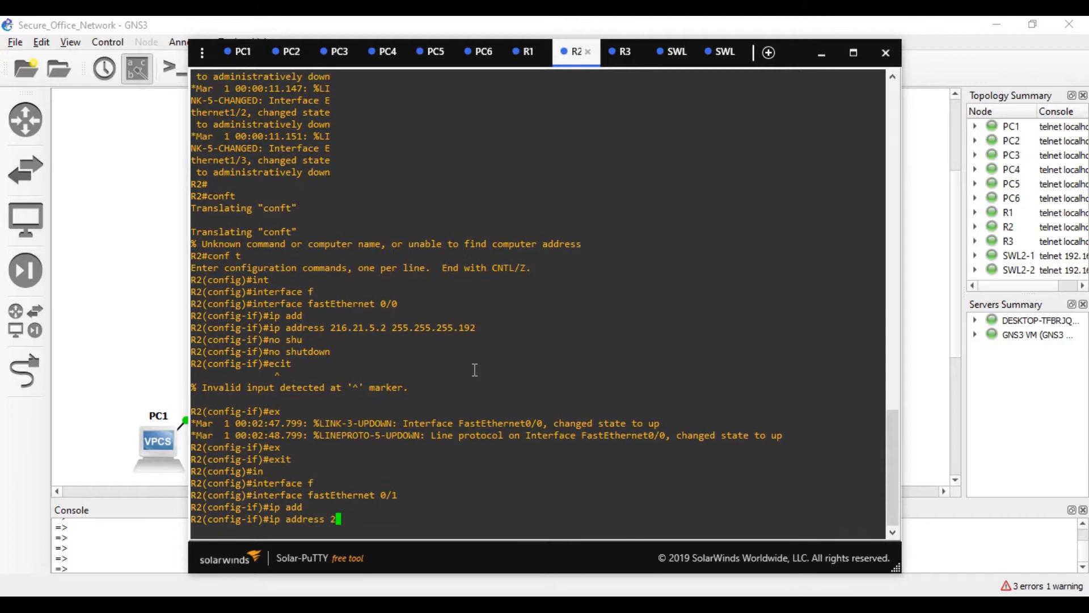
type("16.21.5.65 255.255.255.192")
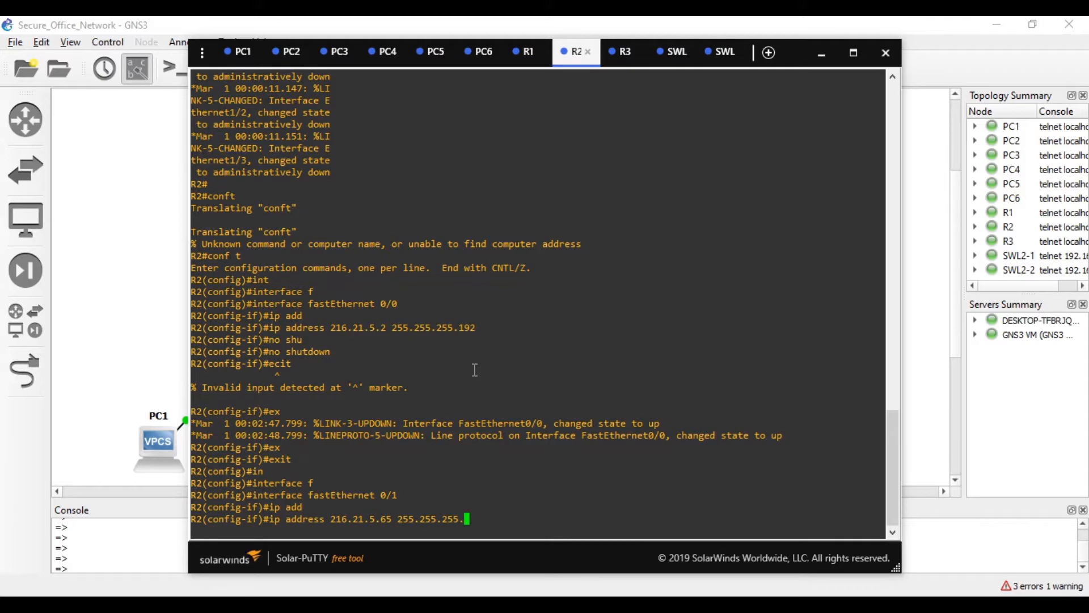
key("Return")
- Bring FastEthernet0/1 up with no shutdown and leave its interface configuration
type("no shu")
key("Tab")
type("\\")
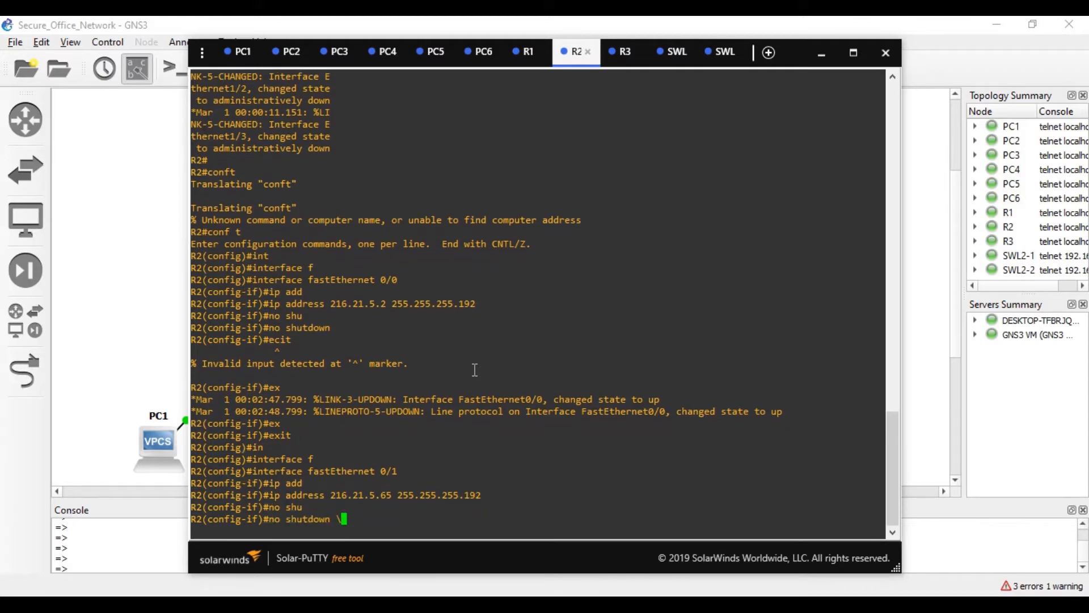
key("BackSpace")
key("Return")
type("e")
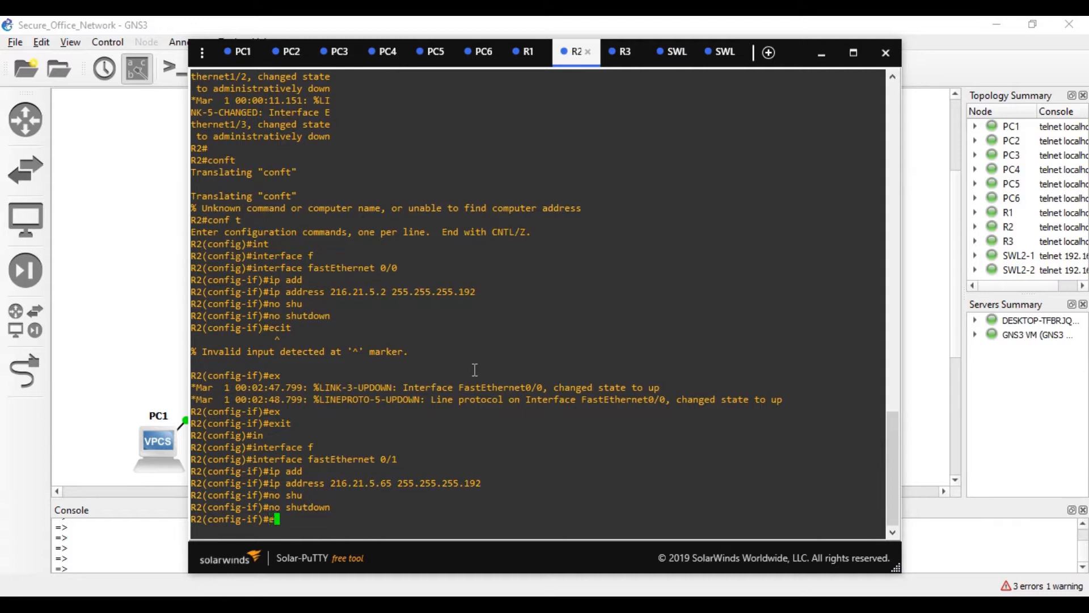
type("x")
key("Tab")
key("Return")
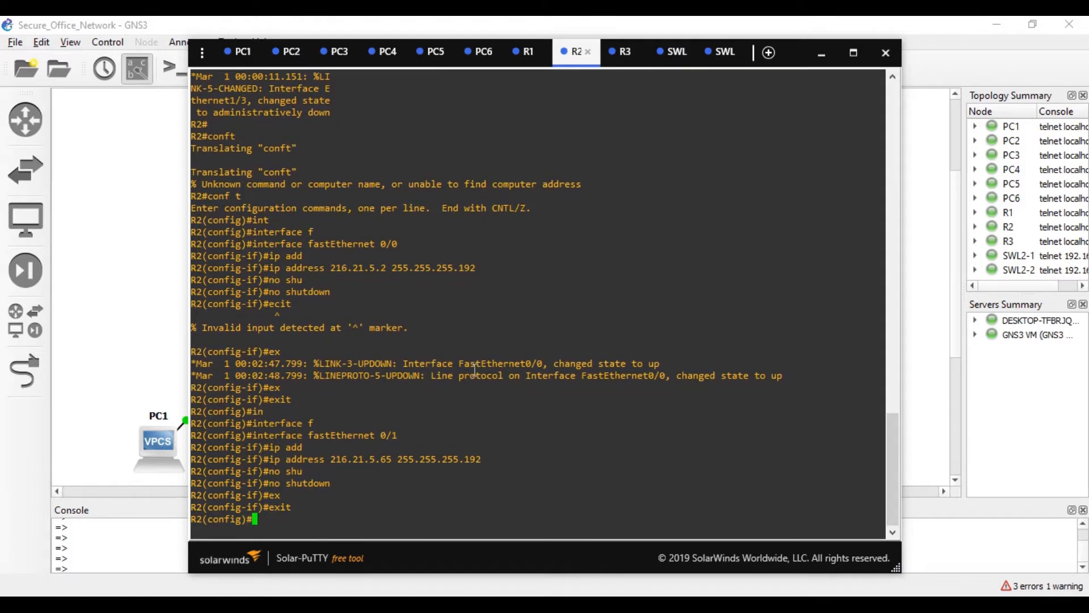
- Start EIGRP process 1 on R2
type("int")
key("Tab")
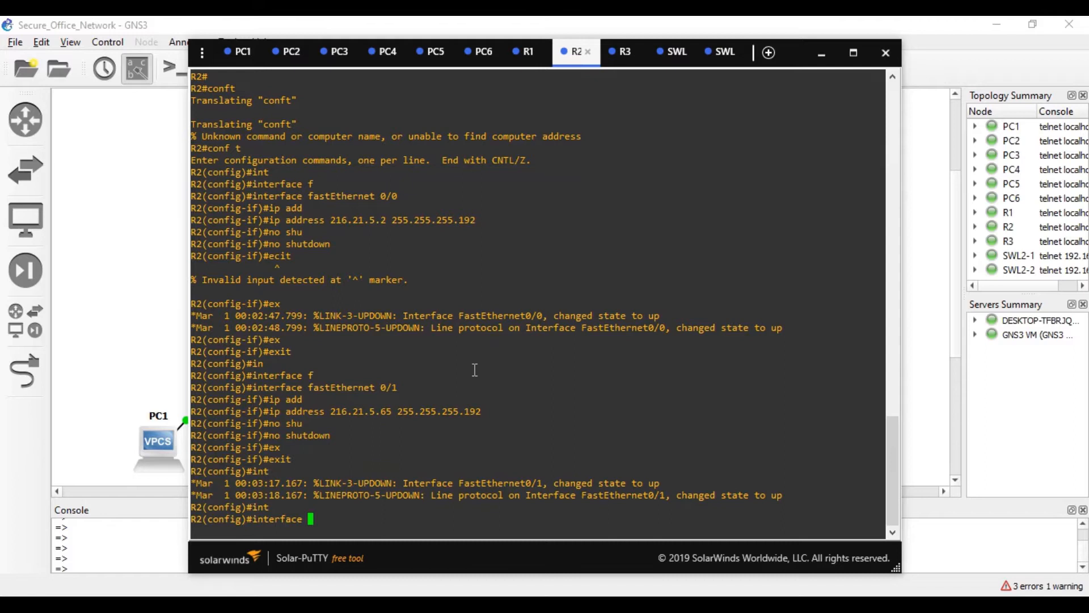
type("fa")
key("Tab")
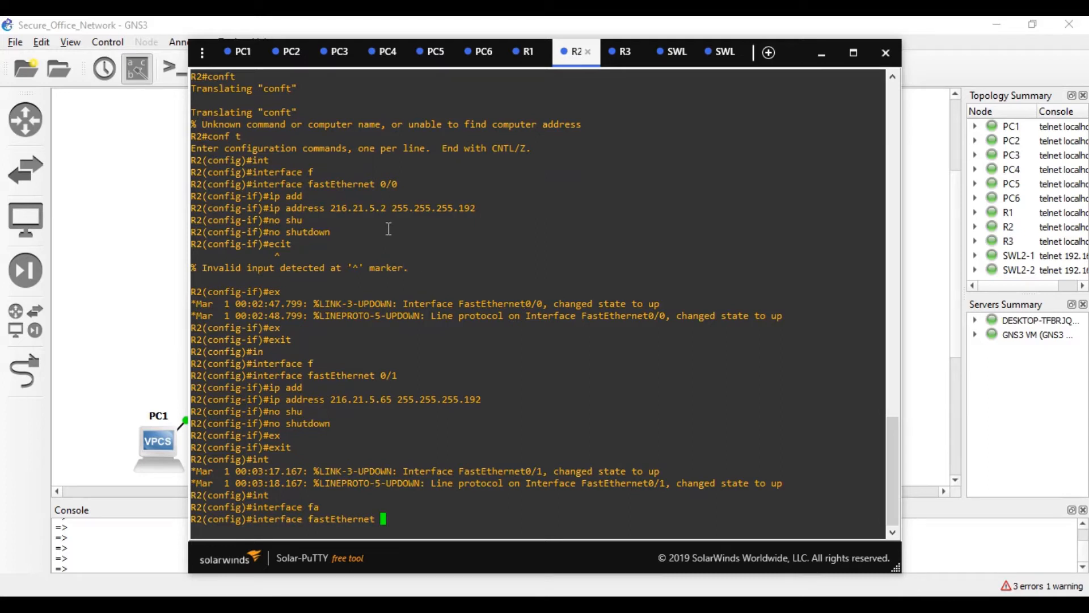
key("BackSpace")
key("BackSpace")
key("BackSpace")
key("BackSpace")
key("BackSpace")
key("BackSpace")
key("BackSpace")
key("BackSpace")
key("BackSpace")
key("BackSpace")
key("BackSpace")
key("BackSpace")
key("BackSpace")
key("BackSpace")
key("BackSpace")
key("BackSpace")
key("BackSpace")
key("BackSpace")
key("BackSpace")
key("BackSpace")
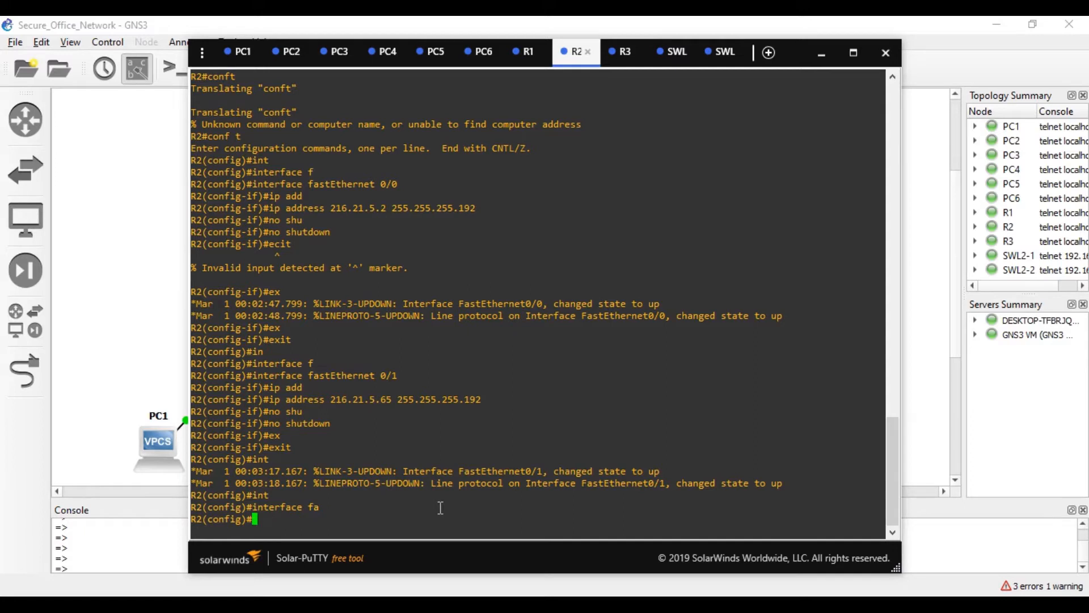
type("rou")
key("Tab")
type("tee e")
key("Tab")
key("BackSpace")
key("BackSpace")
key("BackSpace")
type("r e")
key("Tab")
type("1")
key("Return")
- Advertise all networks (0.0.0.0) into R2's EIGRP process
type("net")
key("Tab")
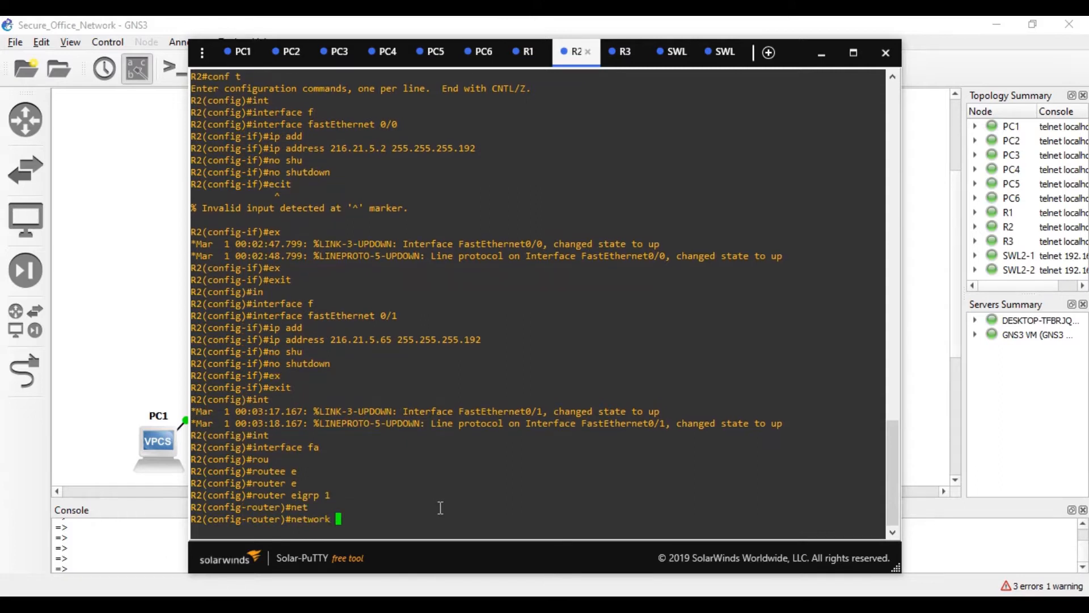
type("0.0.0.0")
key("Return")
- Save R2's configuration with wr and switch to R3's console
key("ctrl+z")
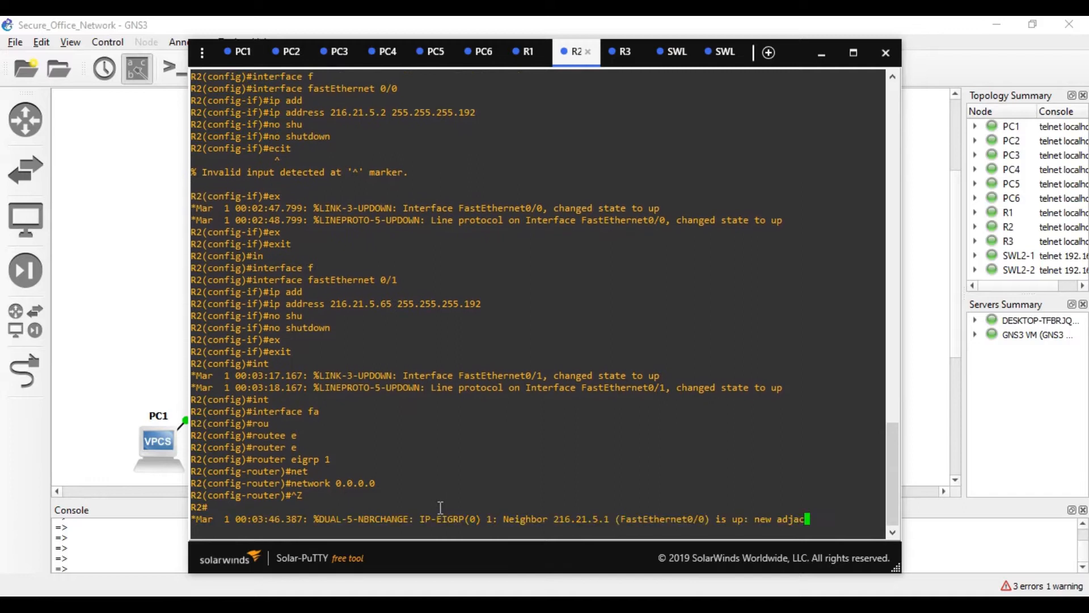
type("wr")
key("Return")
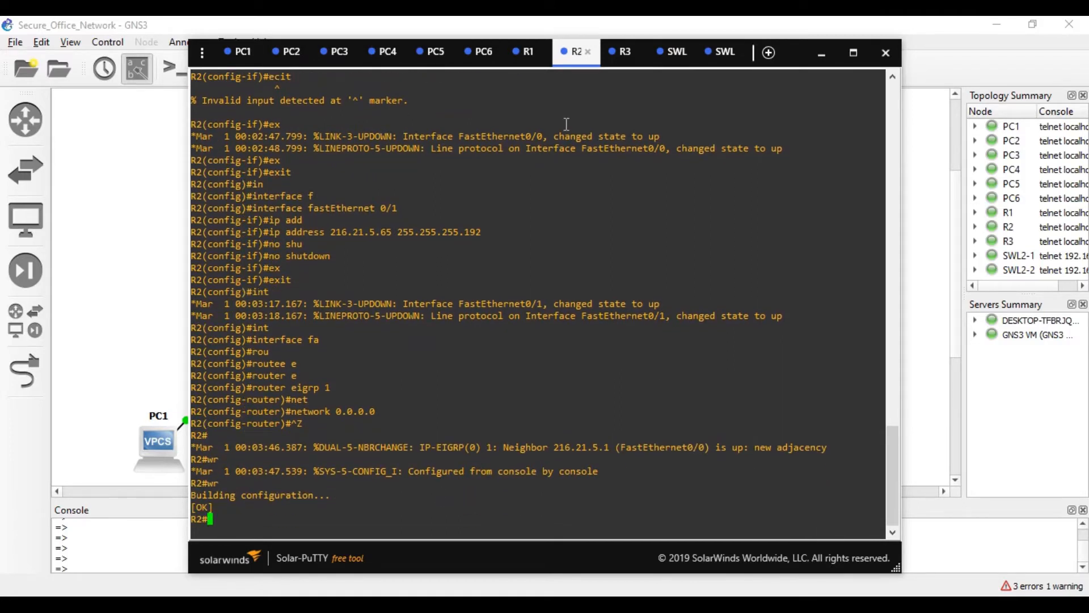
left_click(620, 52)
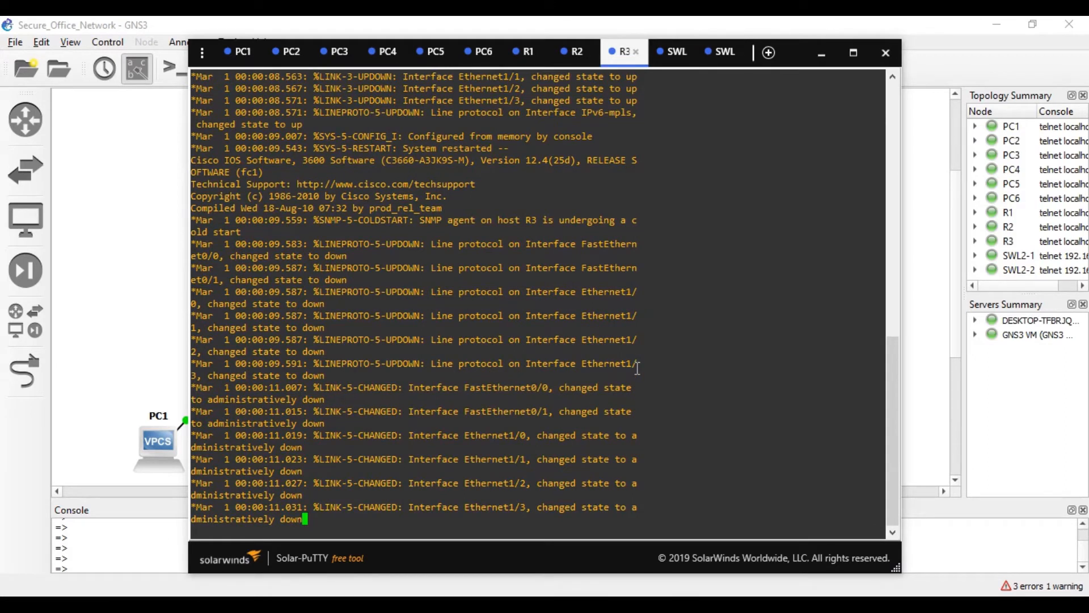
- On R3, enter global configuration and bring up FastEthernet 0/0 with no shutdown
key("Return")
key("Return")
key("Return")
key("Return")
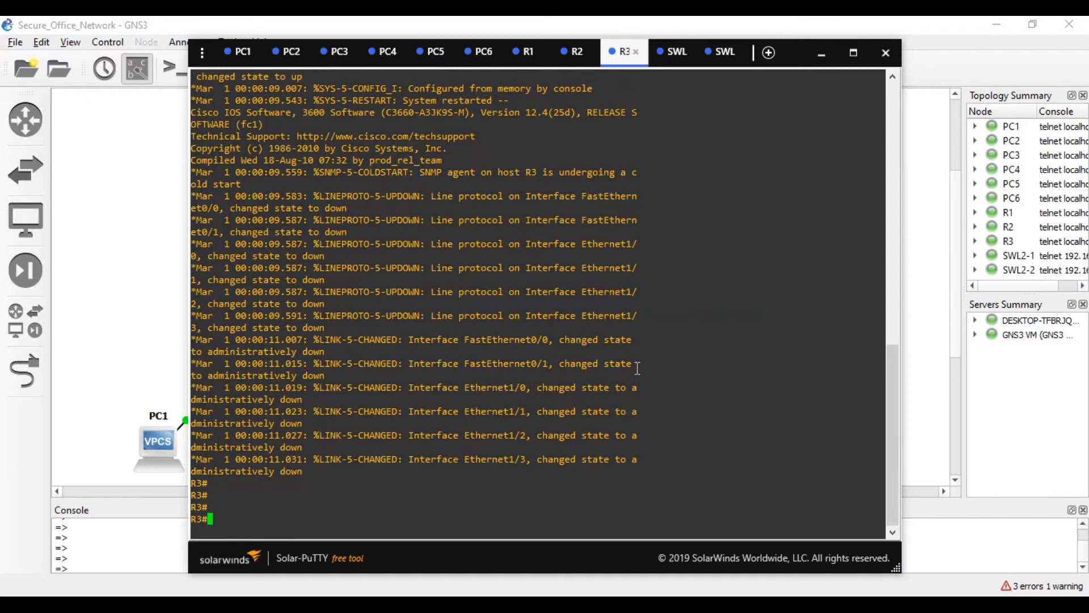
type("conf t")
key("Return")
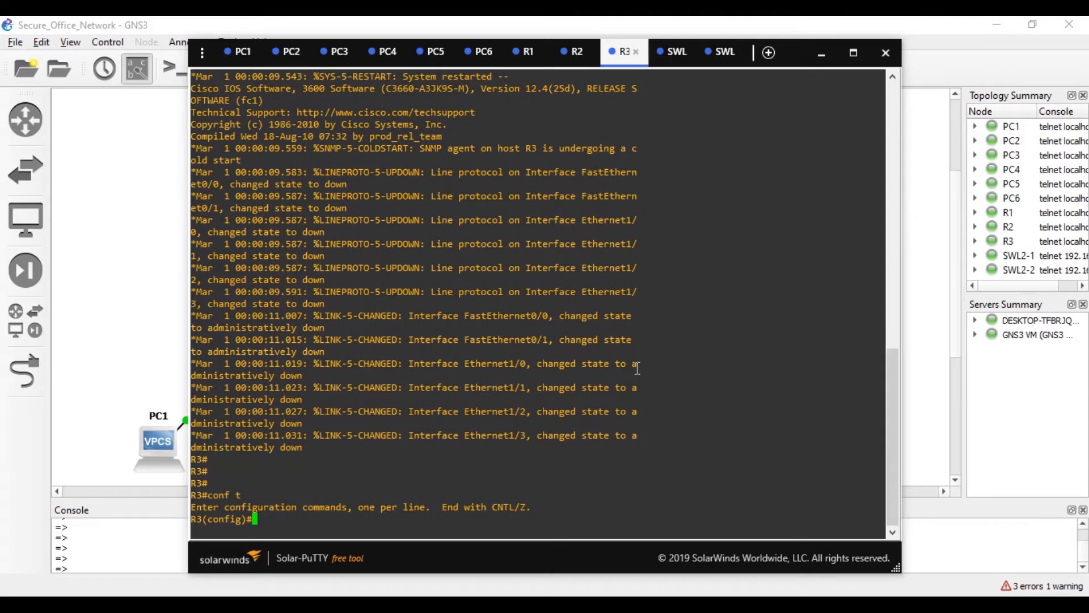
type("int")
key("Tab")
type("fa")
key("Tab")
type("0/0")
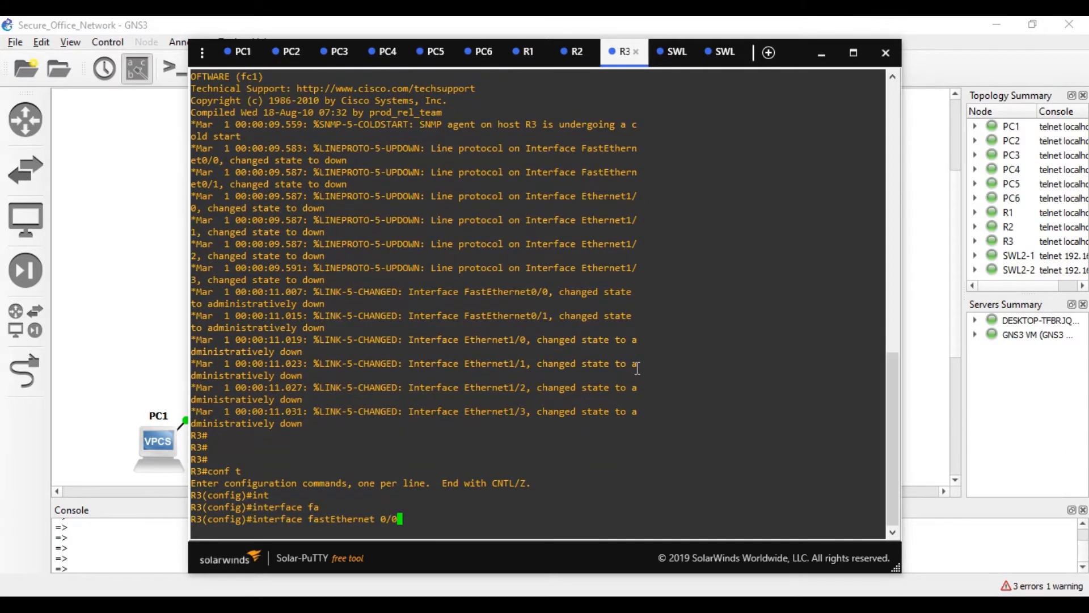
key("Return")
type("no sh")
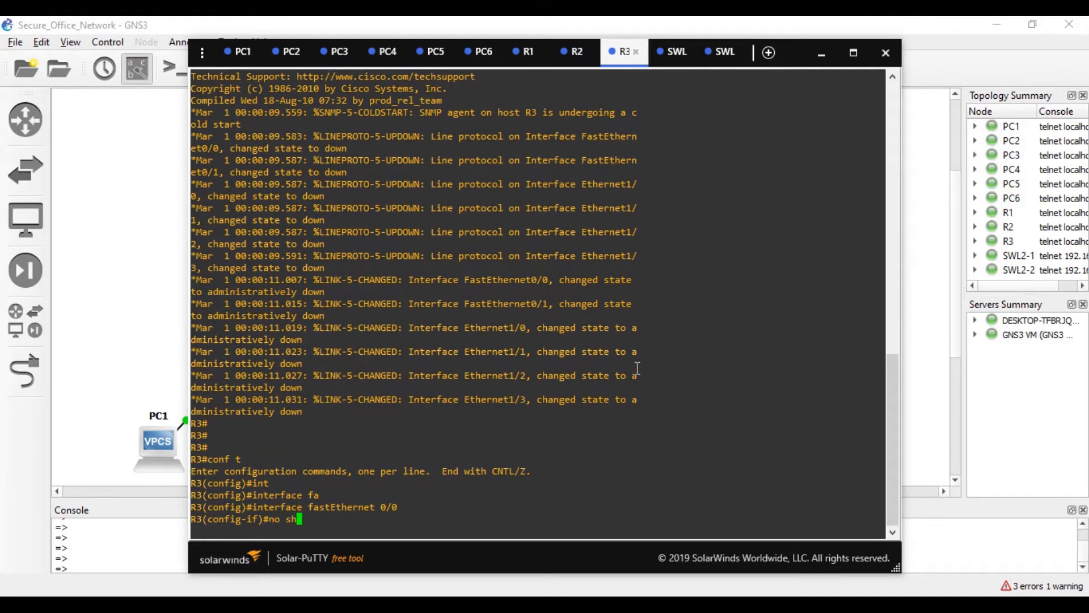
key("Tab")
key("Return")
type("e")
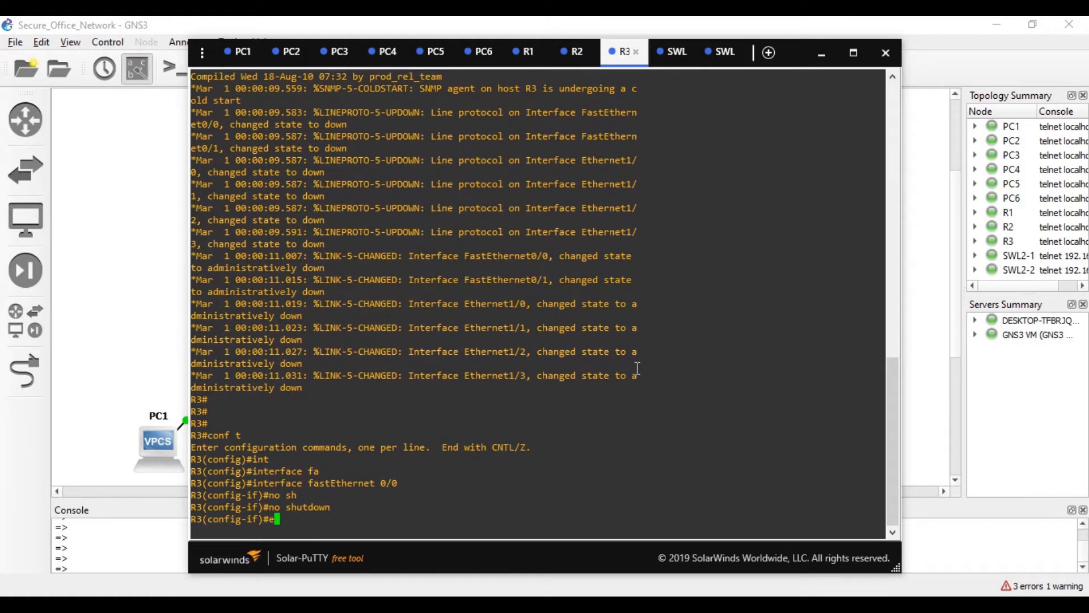
key("Tab")
type("x")
key("Tab")
key("Return")
- Give R3's FastEthernet 0/1 address 216.21.5.66 255.255.255.192 and enable it
type("ig)#i")
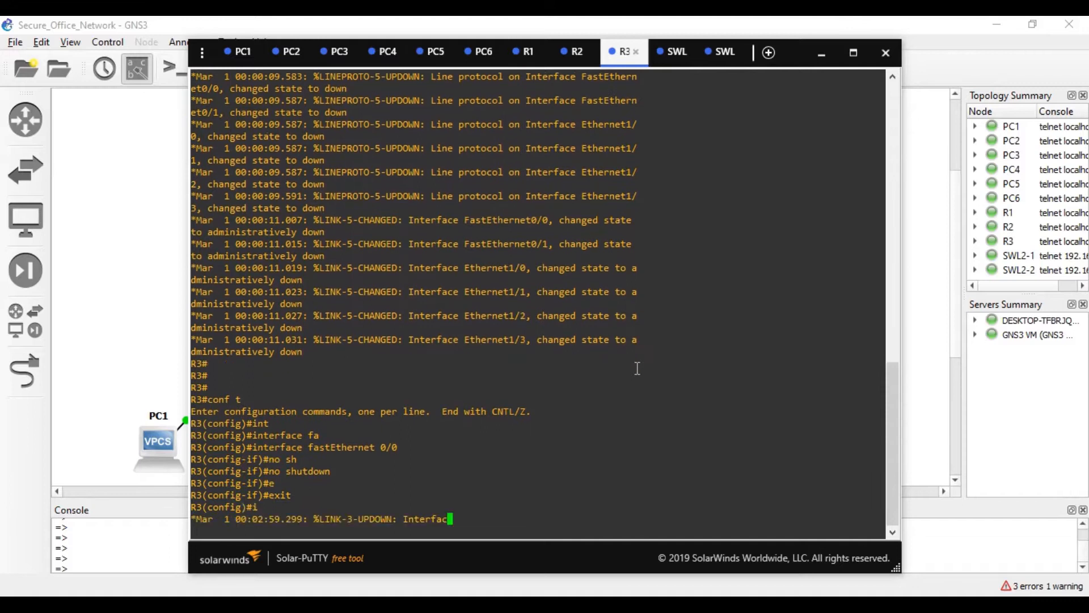
type("n")
key("Tab")
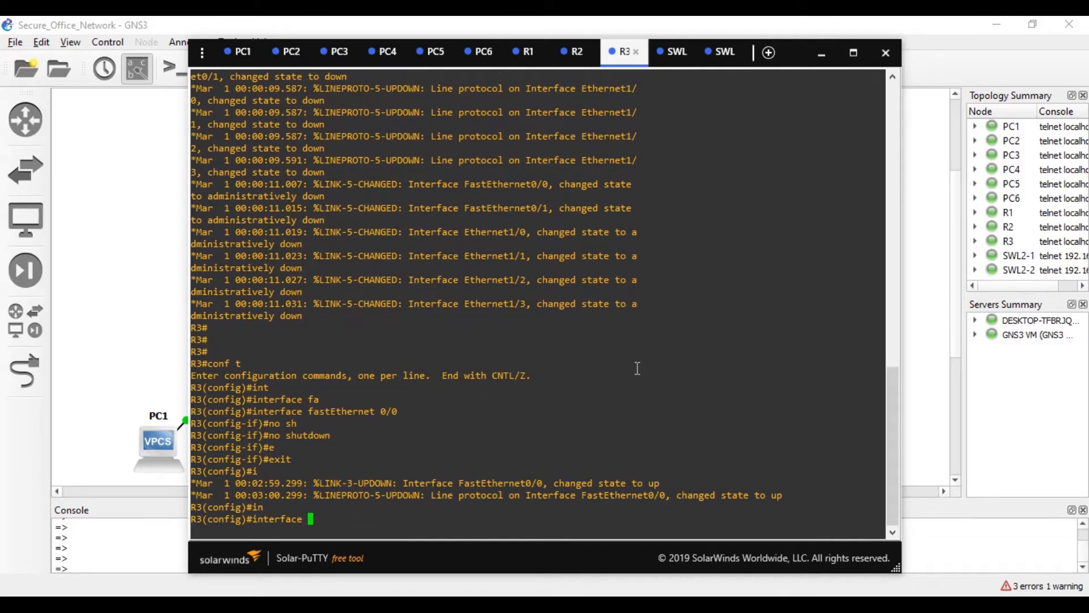
type("f")
key("Tab")
type("0/1")
key("Return")
type("ip ad")
key("Tab")
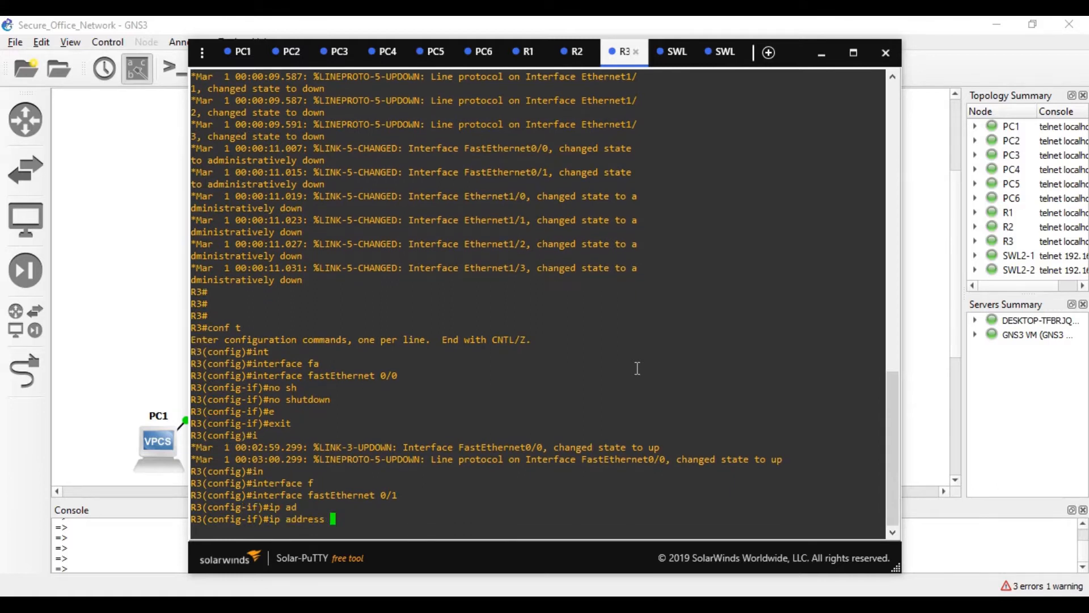
type("216.21.5.66 255.255.255.192")
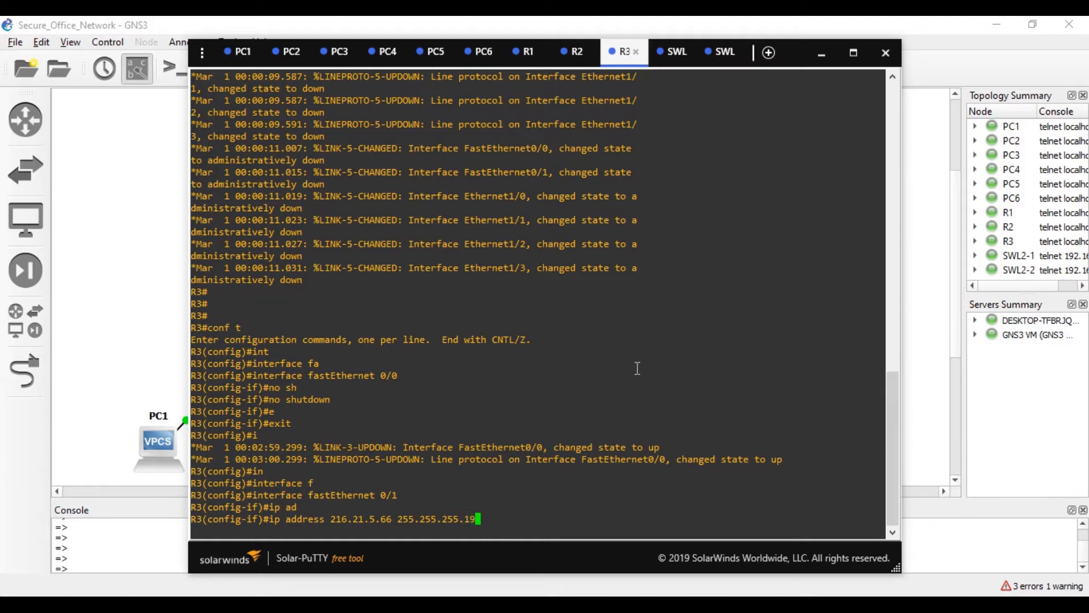
key("Return")
type("no shu")
key("Tab")
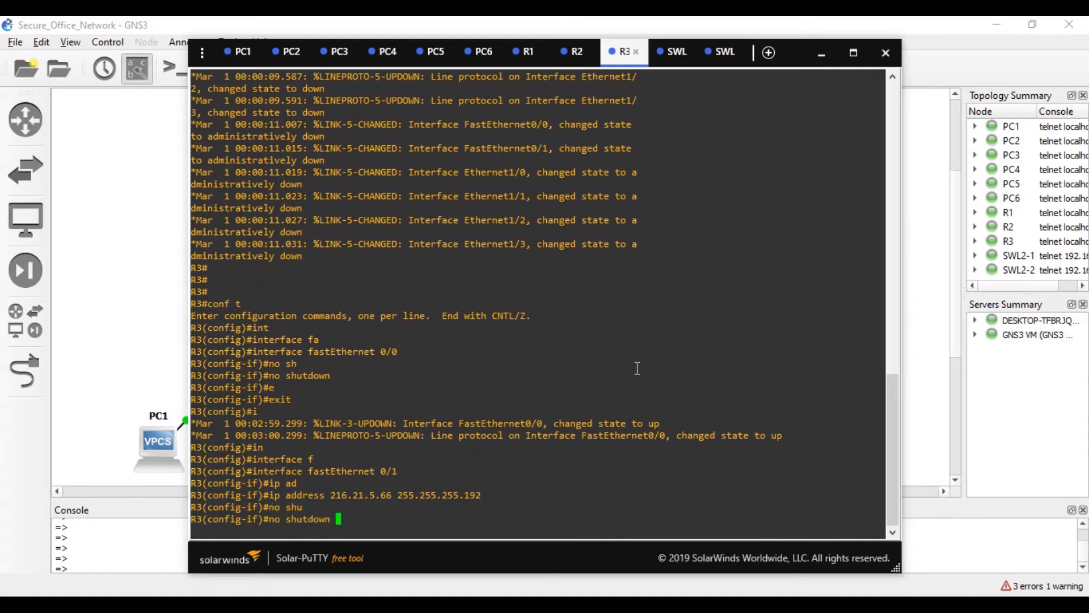
key("Return")
type("e")
key("Tab")
type("x")
key("BackSpace")
key("Return")
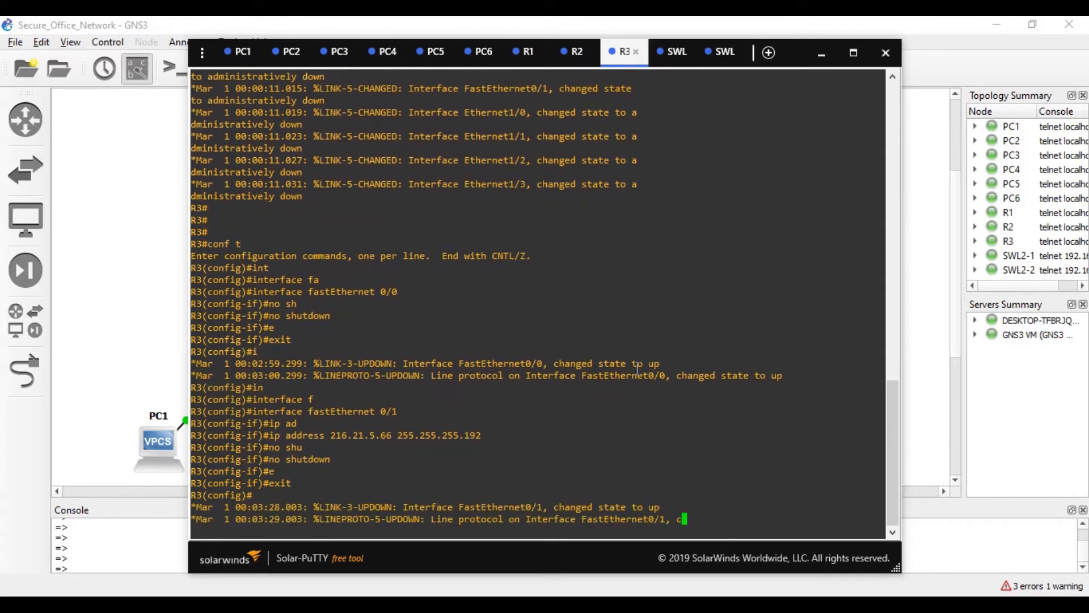
- Run EIGRP 1 on R3 with network 0.0.0.0, then save the configuration with wr
type("rout")
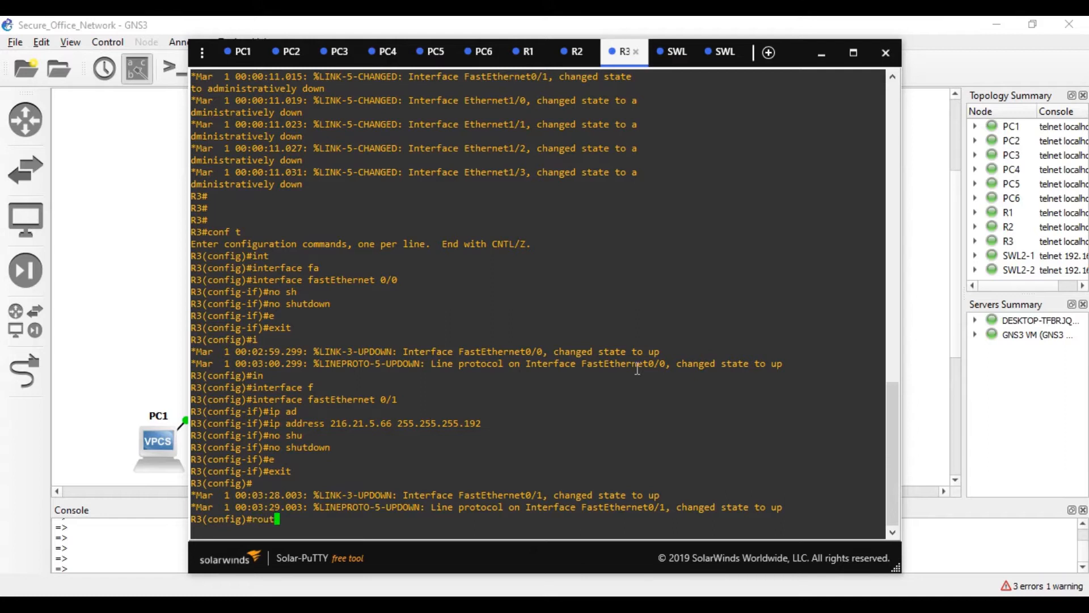
type("er ei")
key("Tab")
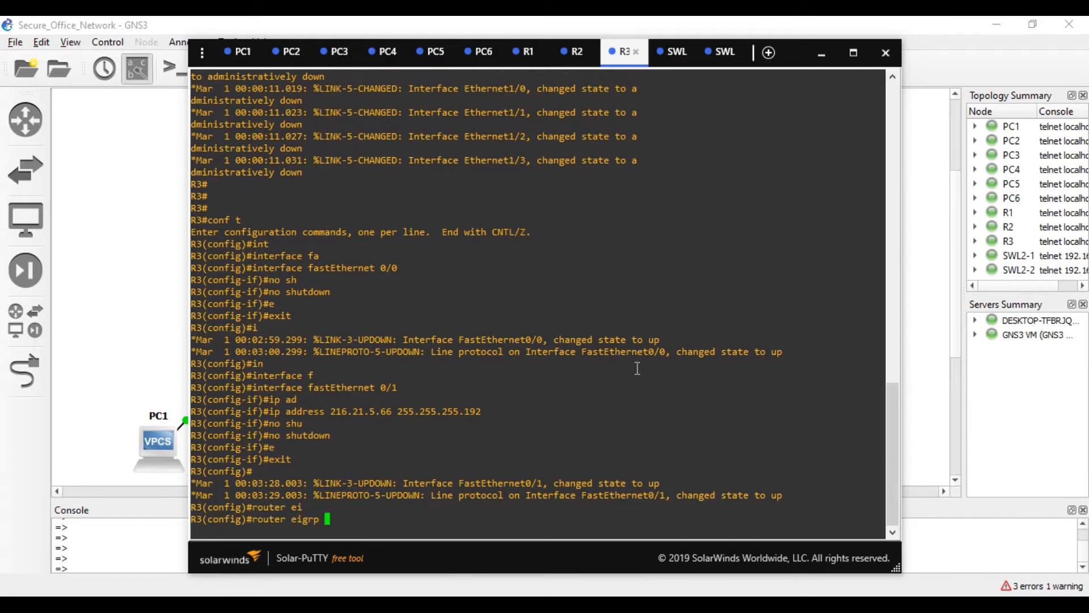
type("13")
key("BackSpace")
key("Return")
type("net")
key("Tab")
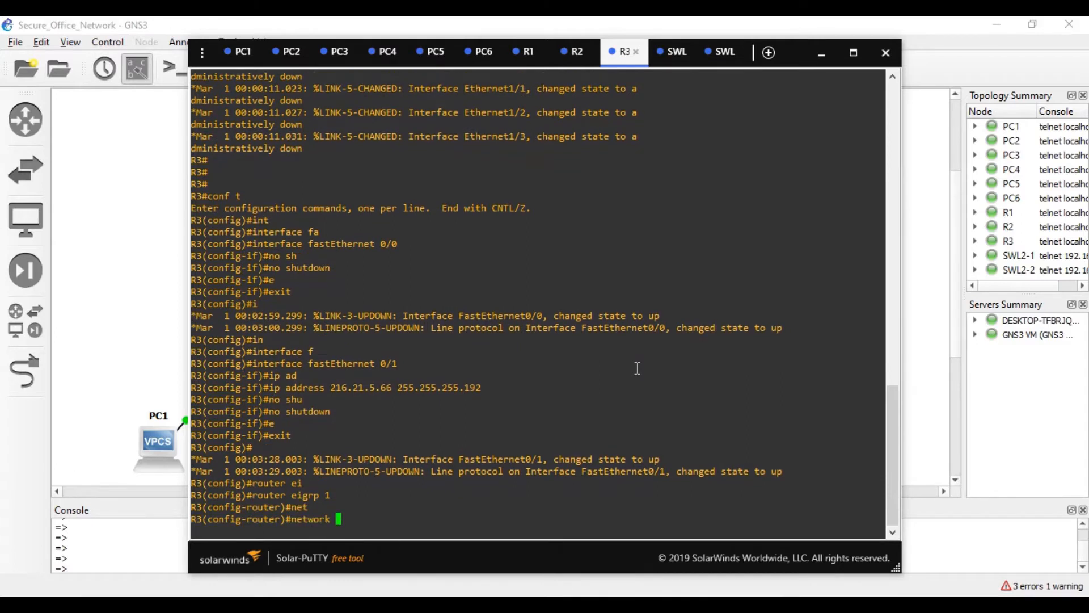
type("0.0.0.0")
key("Return")
key("ctrl+z")
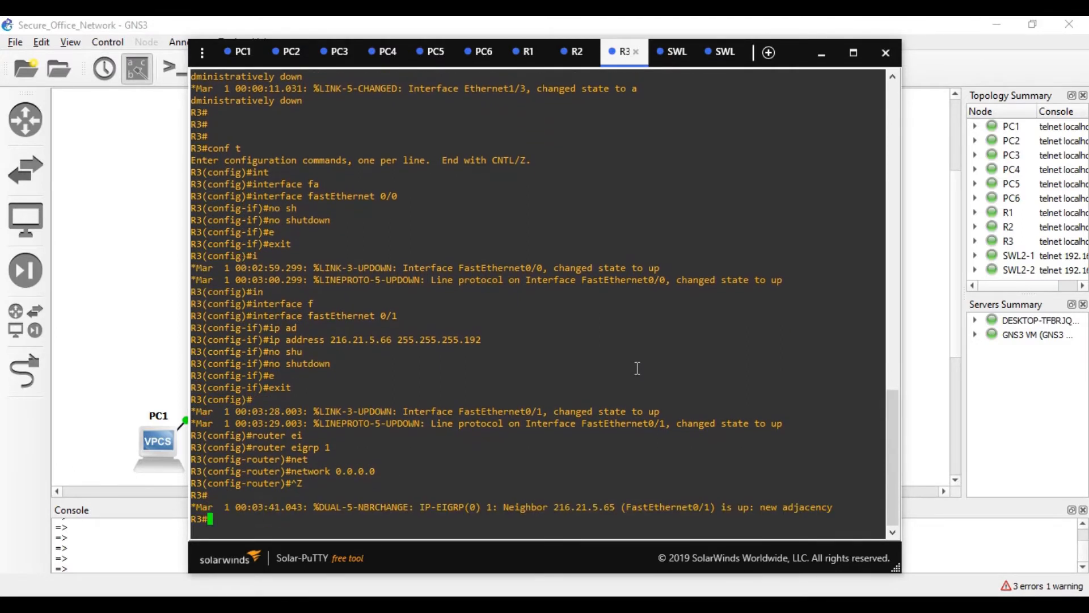
type("wr")
key("Return")
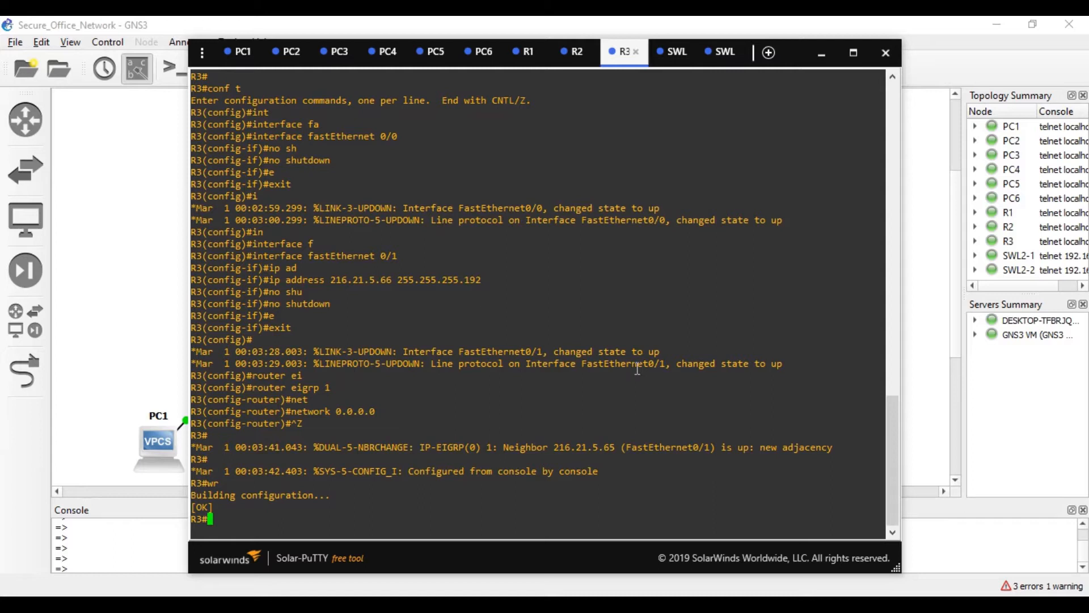
- From R1's console, ping R3's 216.21.5.66 and get 5/5 replies
left_click(242, 61)
type("ping")
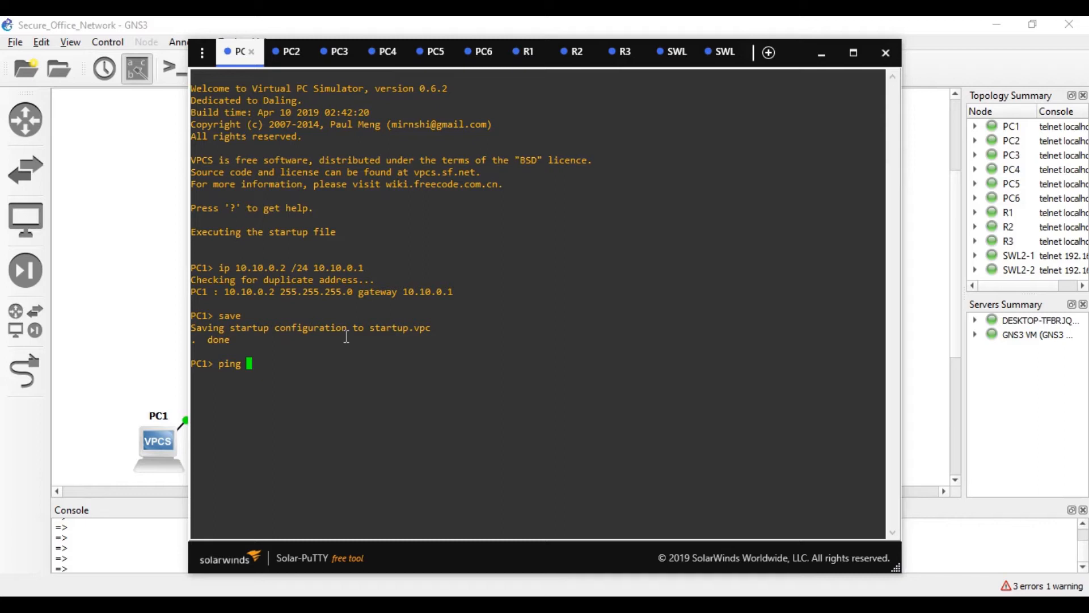
key("BackSpace")
key("BackSpace")
key("BackSpace")
key("BackSpace")
key("BackSpace")
left_click(525, 52)
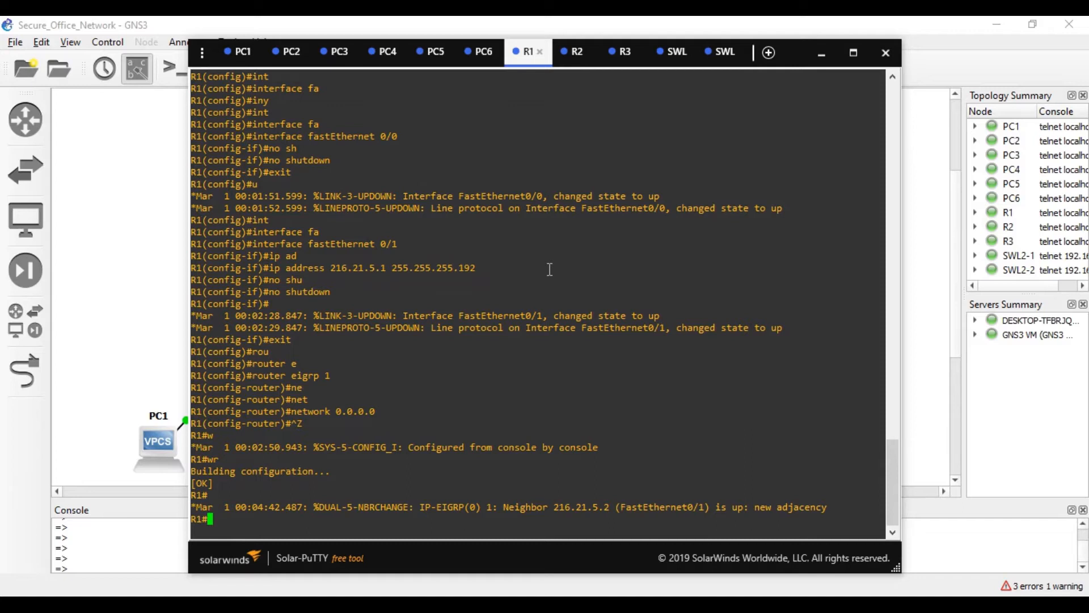
type("ping ")
type("216")
type(".")
type("21.5.6")
type("65")
key("BackSpace")
type("6")
key("Return")
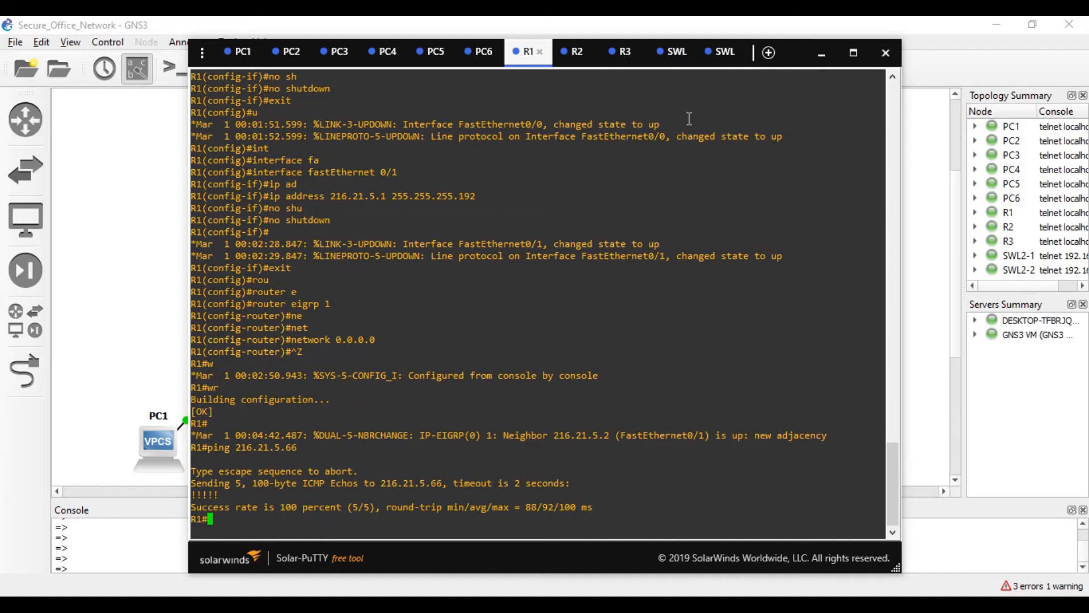
- After checking the switch console, ping 10.10.0.3 from PC1 successfully
left_click(672, 51)
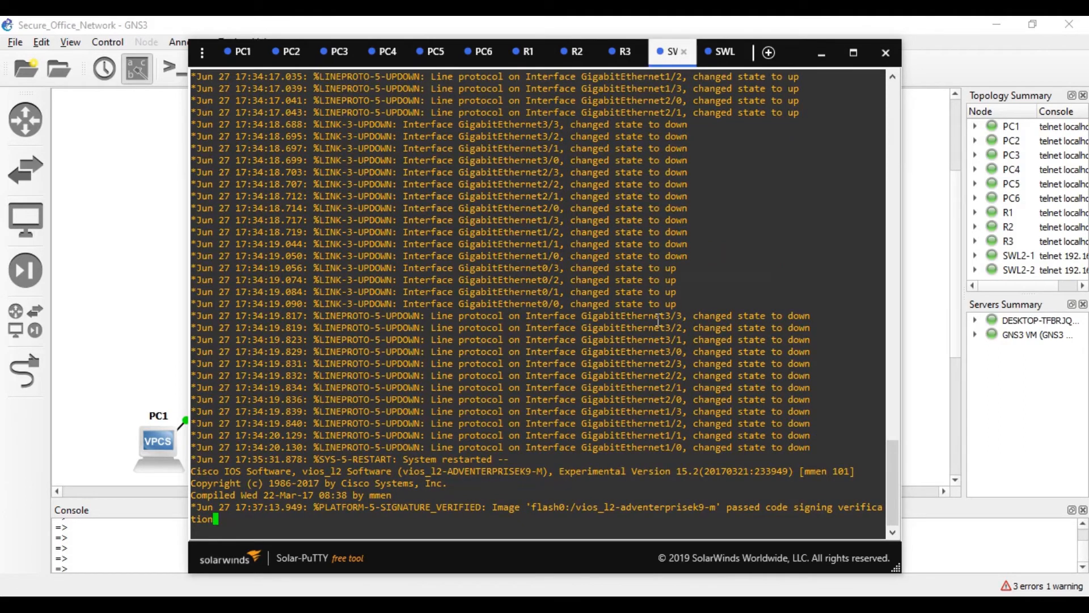
key("Return")
key("Return")
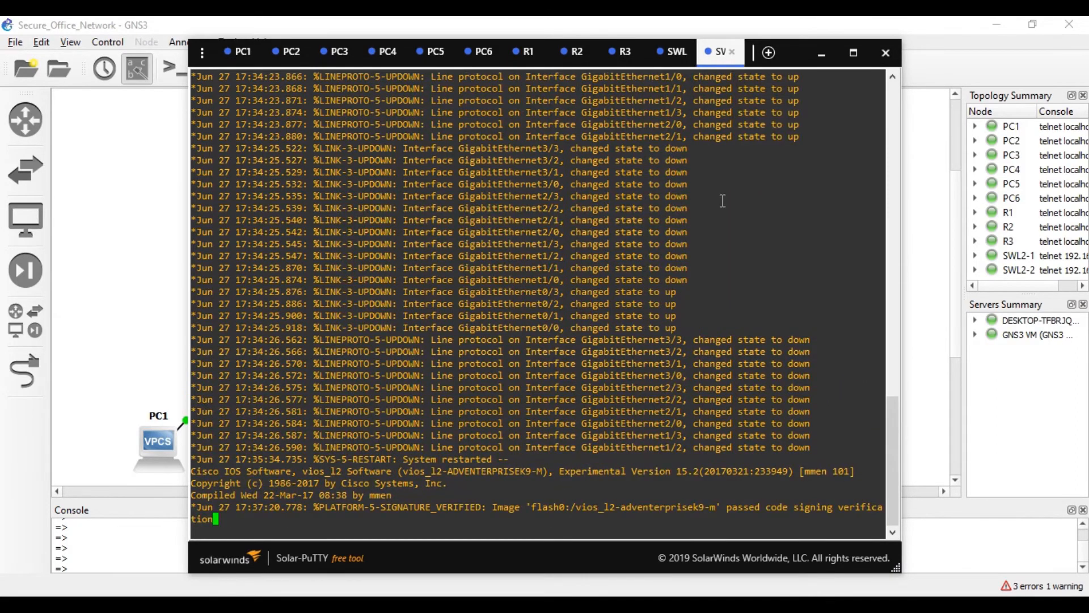
left_click(239, 52)
type("ping 1.")
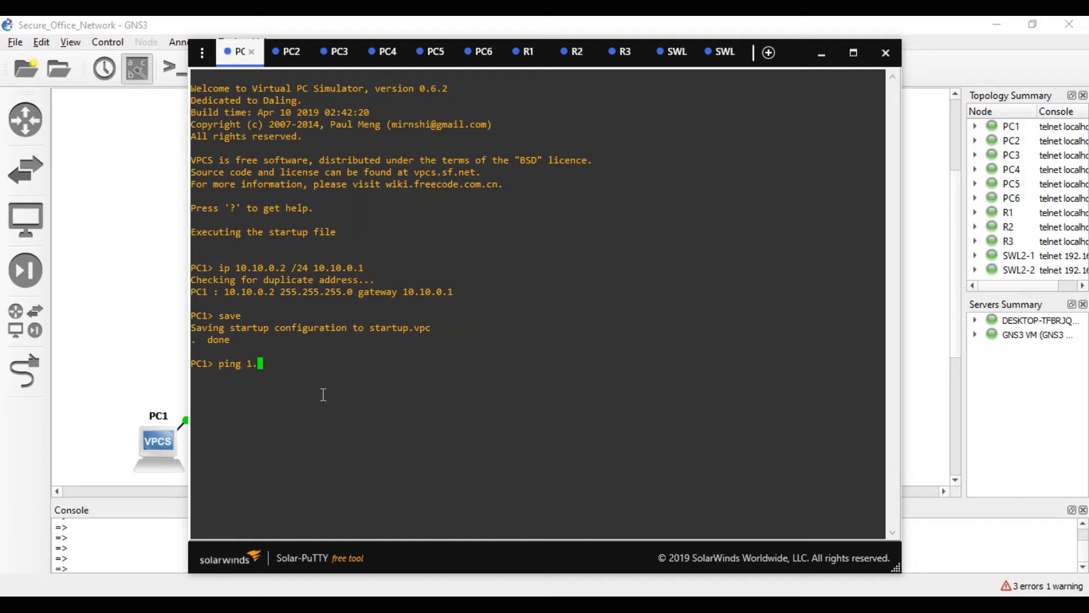
key("BackSpace")
type("0.10.")
type("0.3")
key("Return")
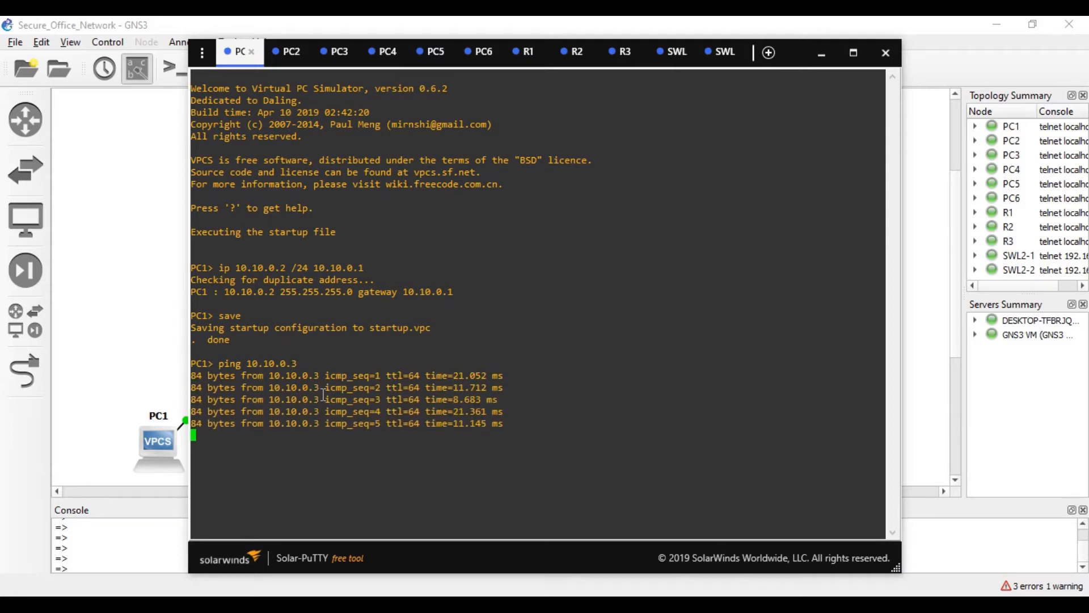
- Ping 10.20.0.2 from PC1 twice, showing gateway 10.10.0.1 not reachable
key("Up")
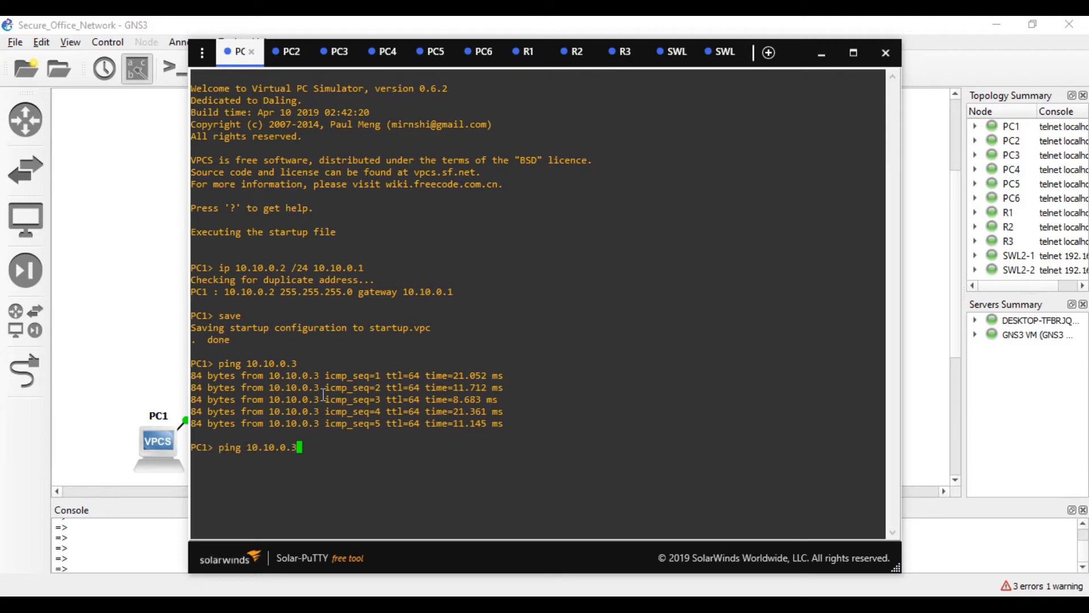
key("BackSpace")
key("BackSpace")
key("BackSpace")
key("BackSpace")
key("BackSpace")
key("BackSpace")
type("20.0.2")
key("Return")
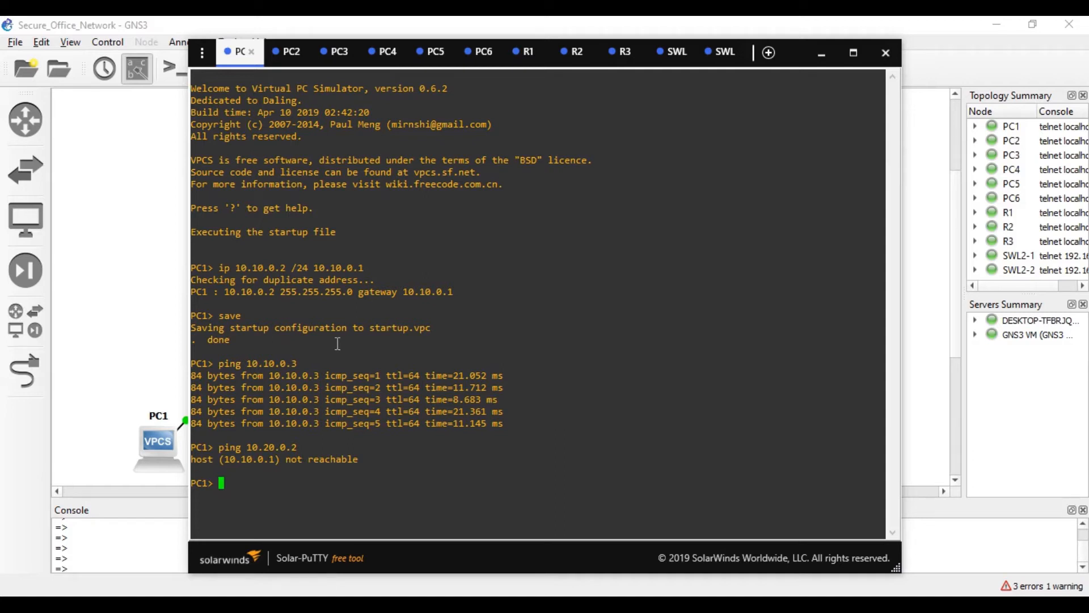
left_click(670, 67)
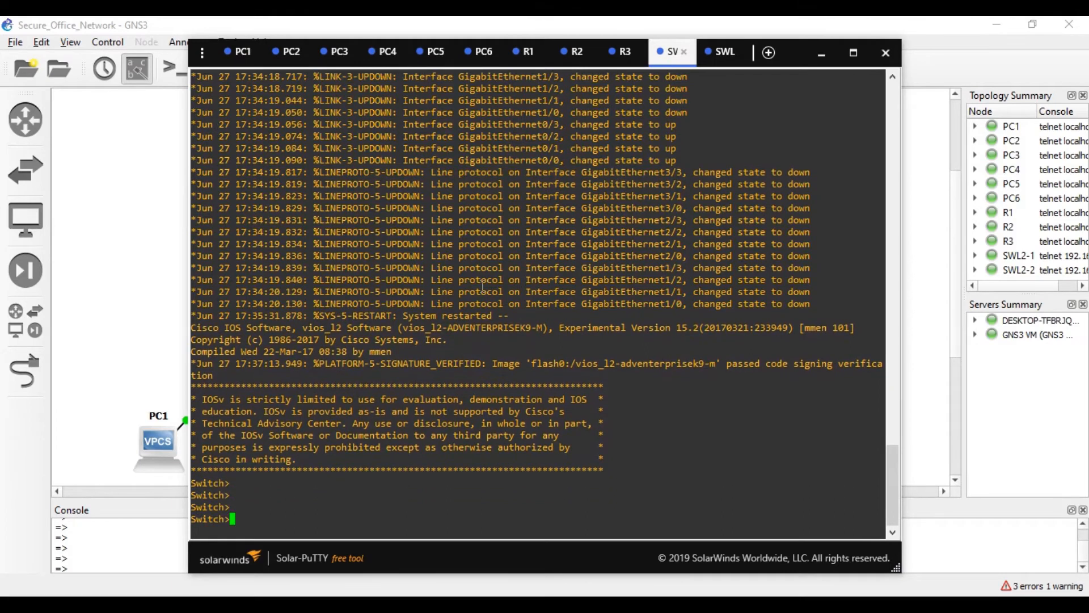
left_click(246, 63)
key("Up")
key("Return")
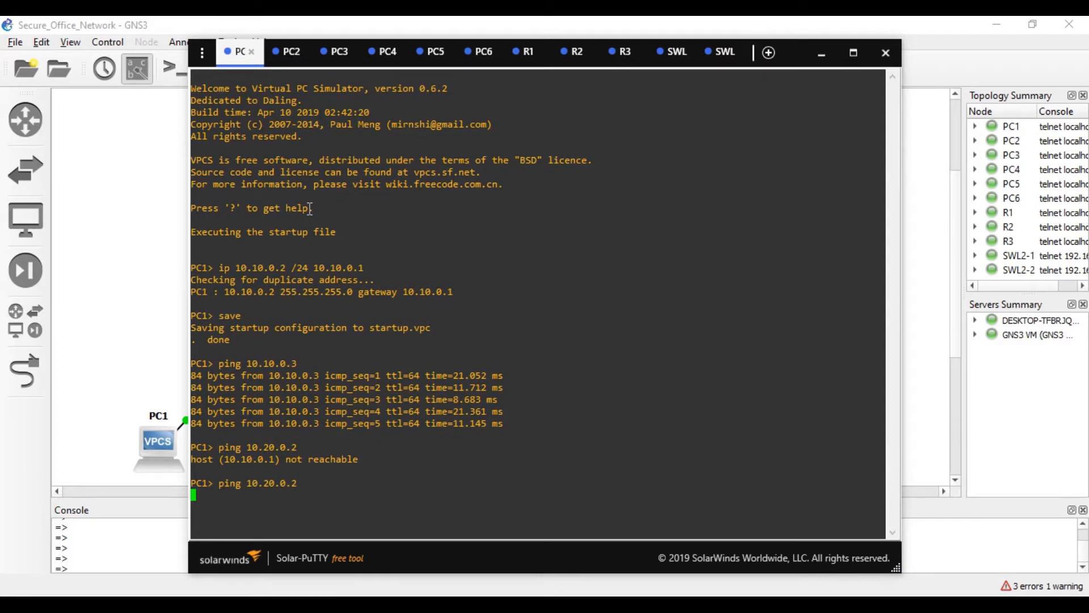
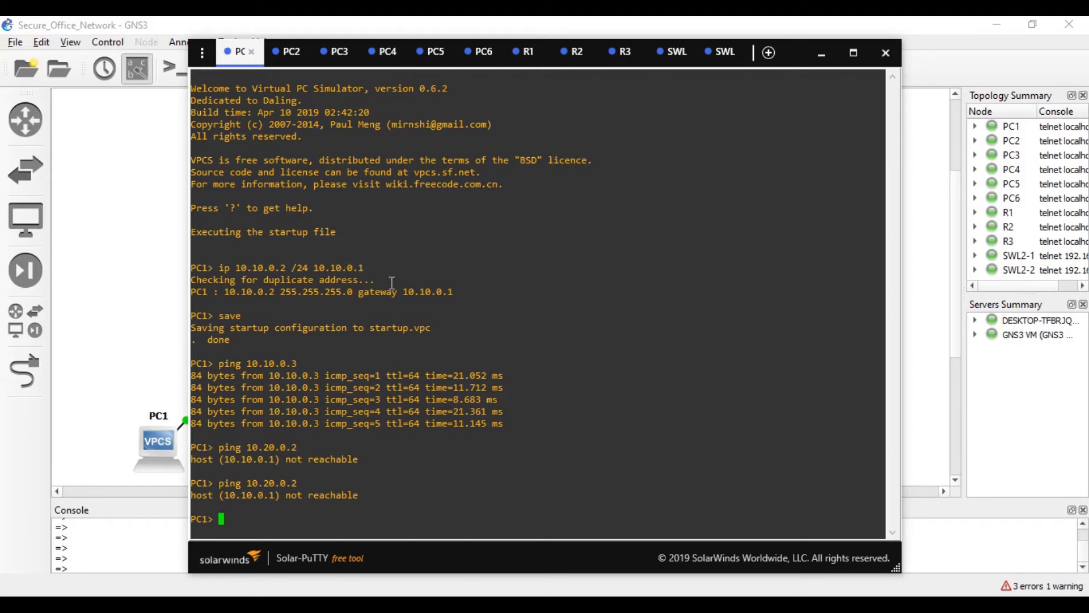
- Bring up the first switch's console tab showing its boot messages and Switch> prompt
left_click(653, 57)
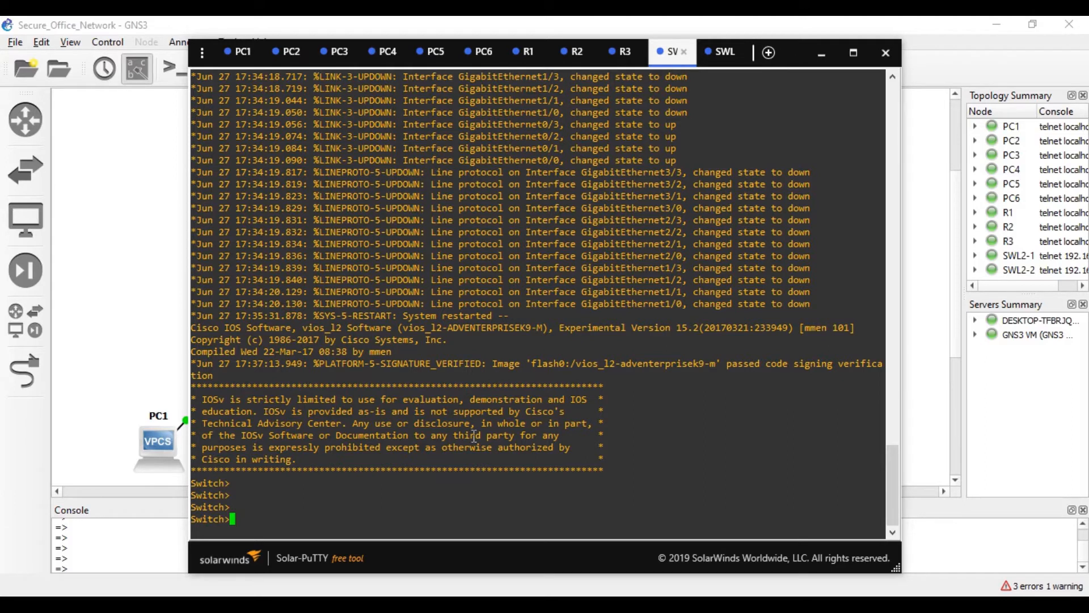
- Enter configuration mode on the first switch and create VLAN 10 named vlan10
type("en")
key("Return")
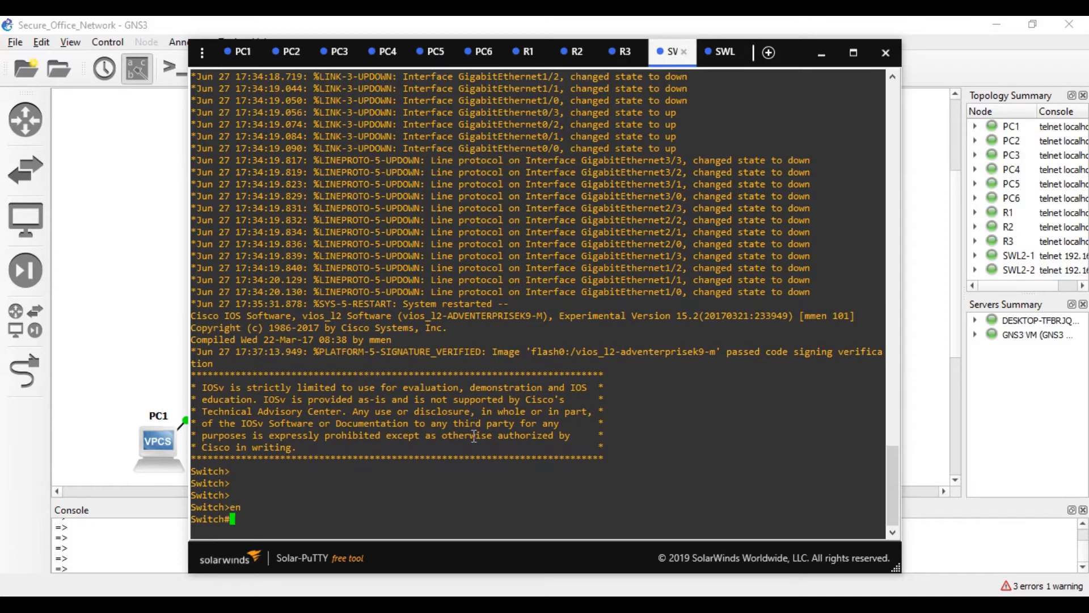
key("Return")
type("conf t")
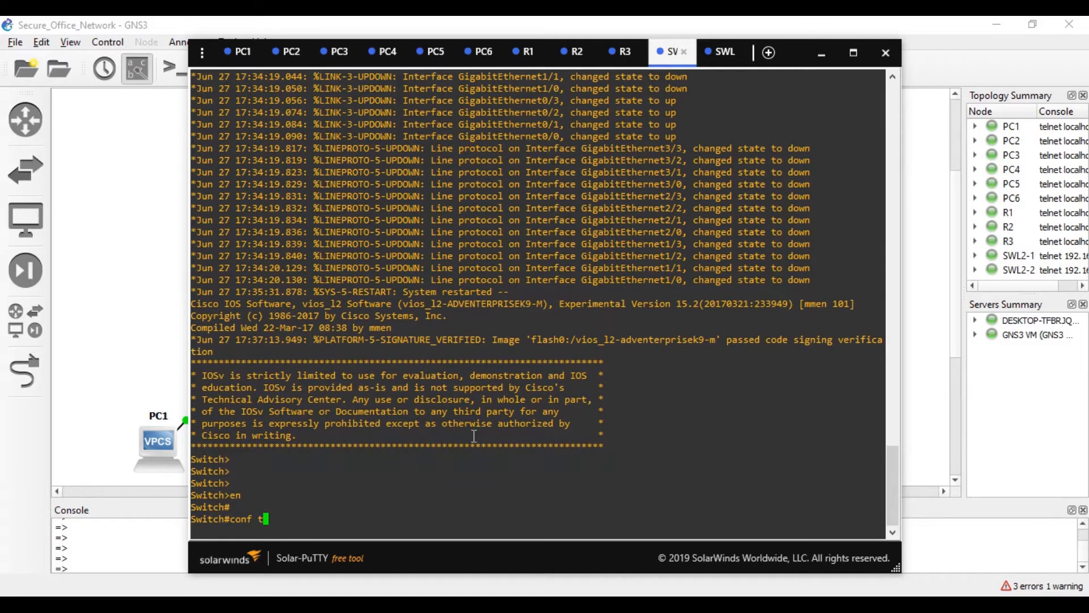
key("Return")
type("vl")
key("Tab")
type("10")
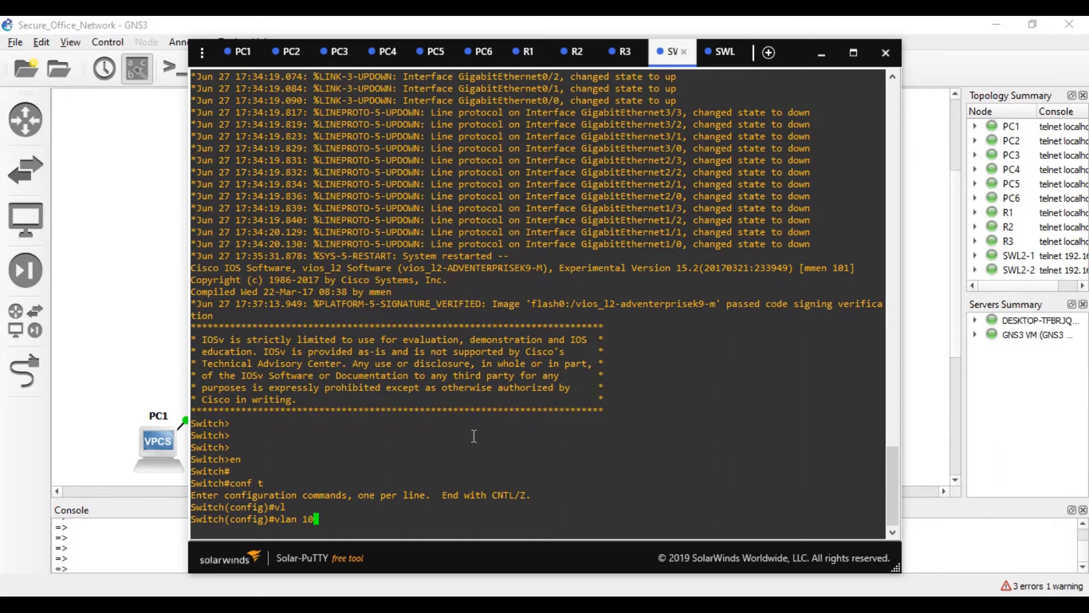
key("Return")
type("nma")
key("Tab")
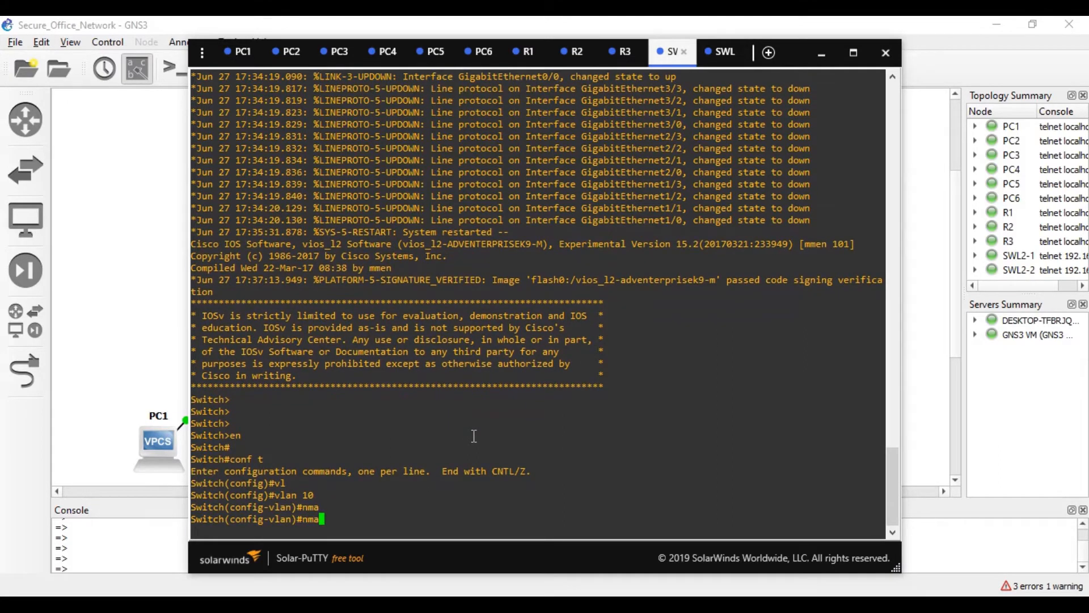
key("BackSpace")
key("BackSpace")
key("Tab")
key("Tab")
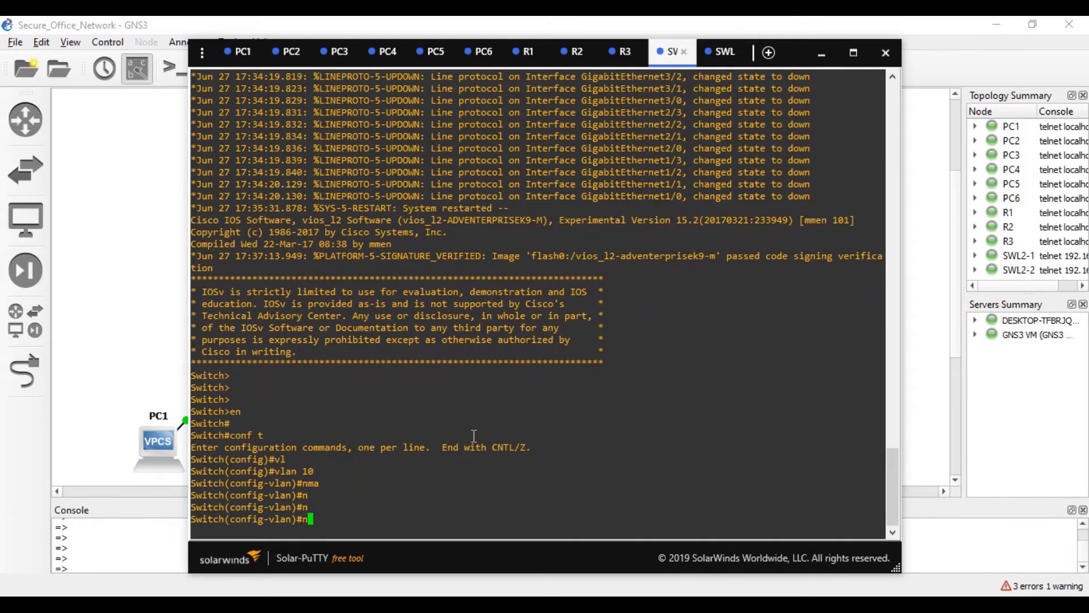
type("a")
key("Tab")
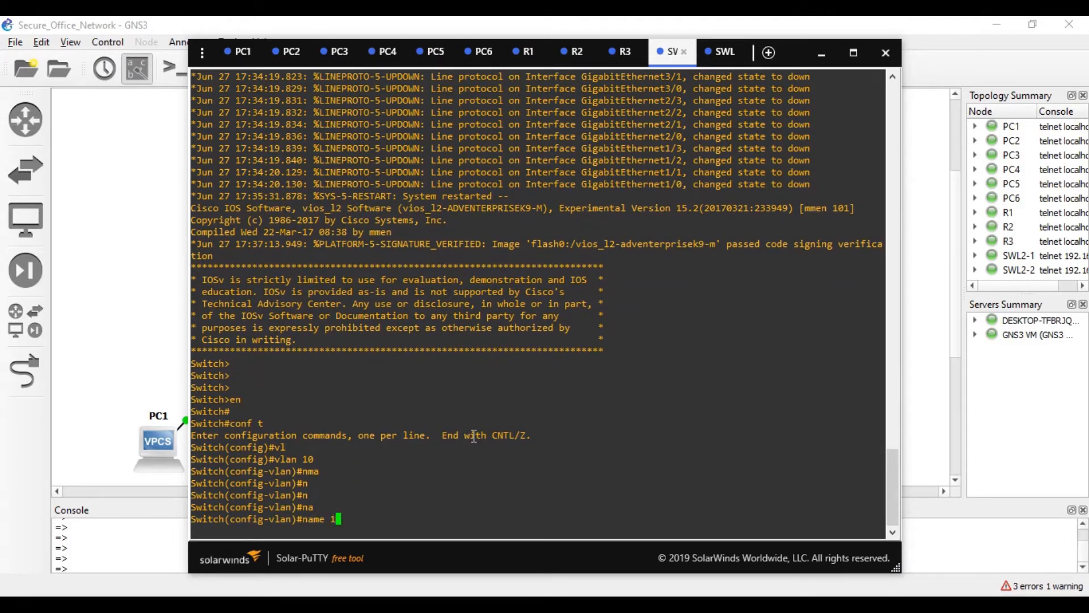
type("vlan10")
key("Return")
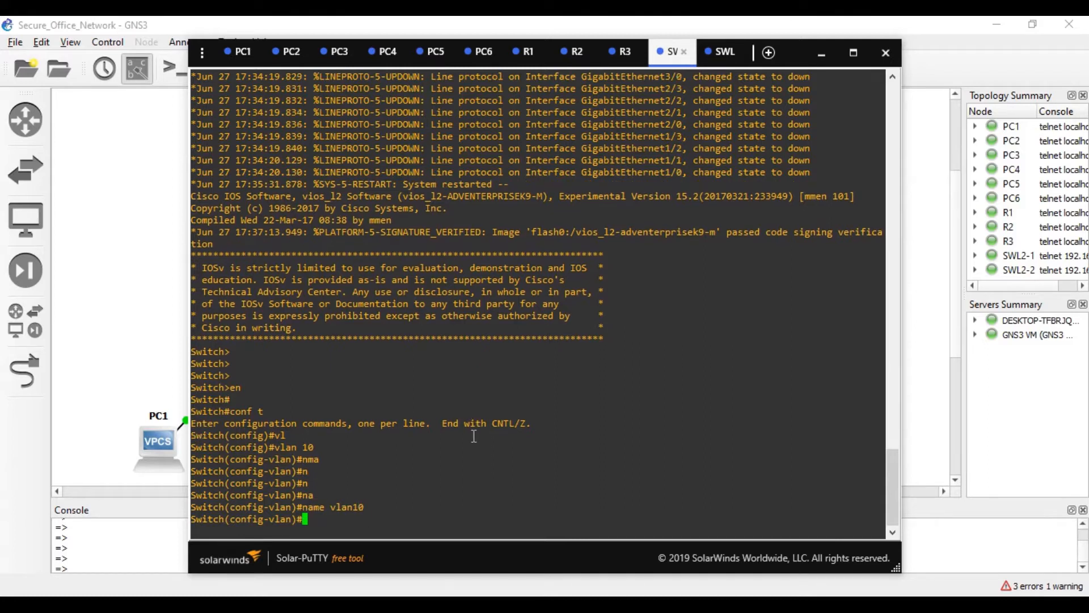
type("ex")
key("Tab")
key("Return")
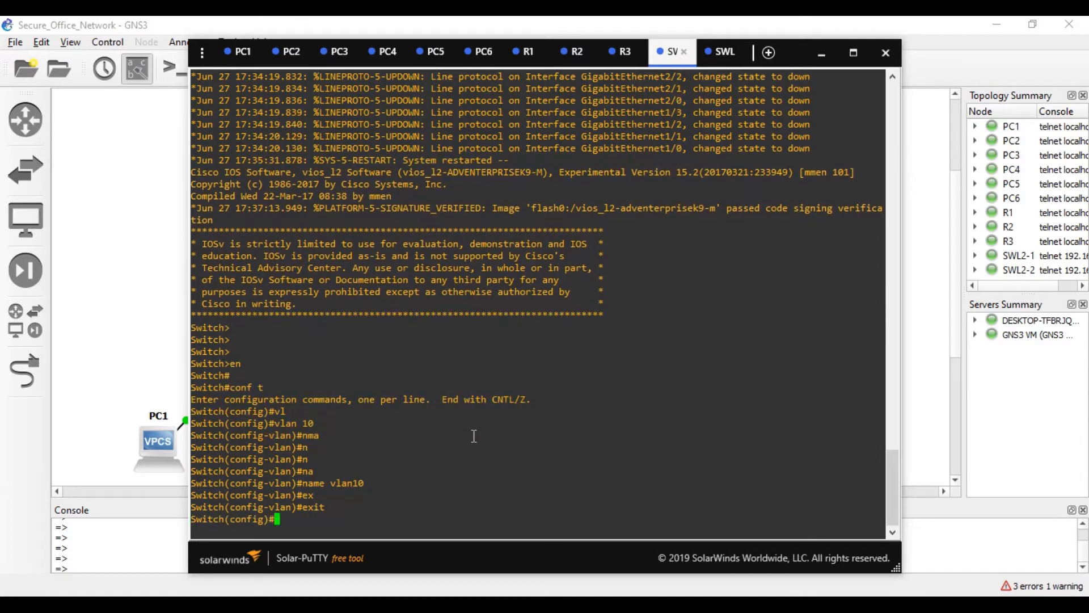
- Create VLAN 20 named vlan20
type("vl")
key("Tab")
type("20")
key("Return")
type("nam")
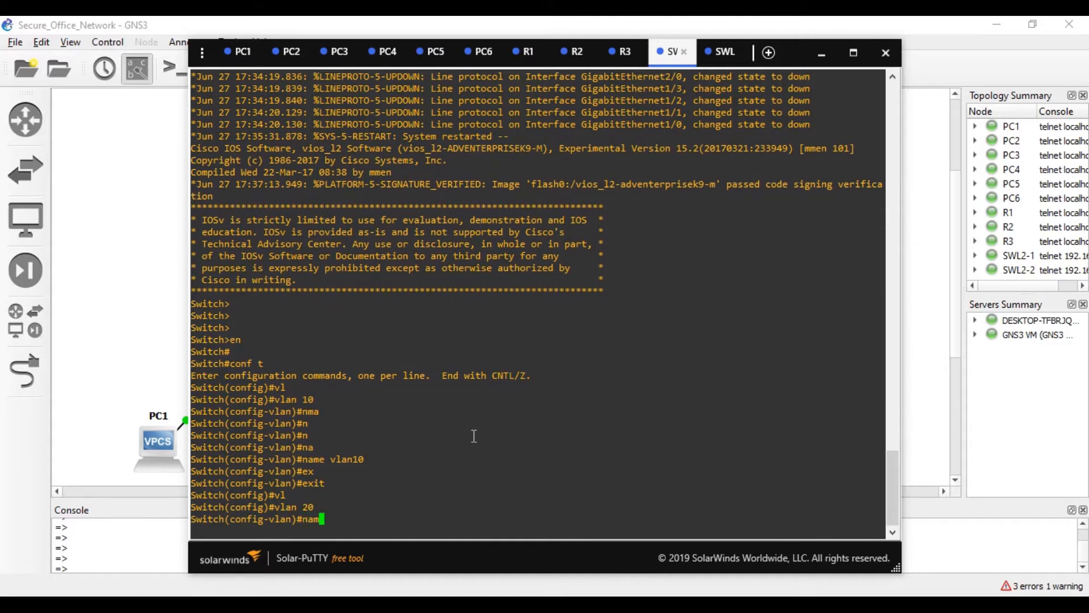
key("Tab")
type("vlan")
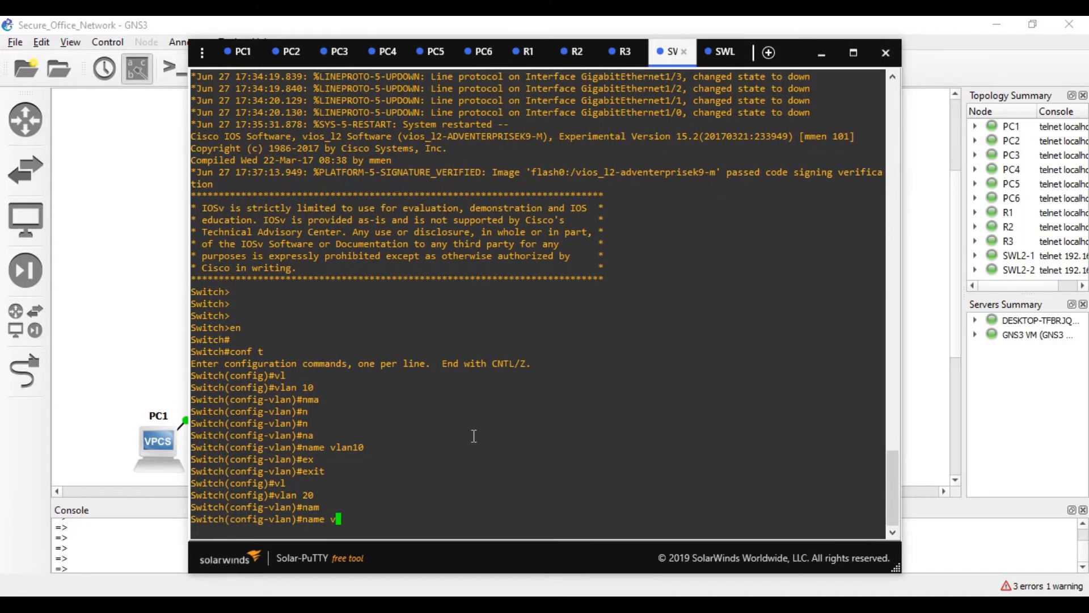
type("20")
key("Return")
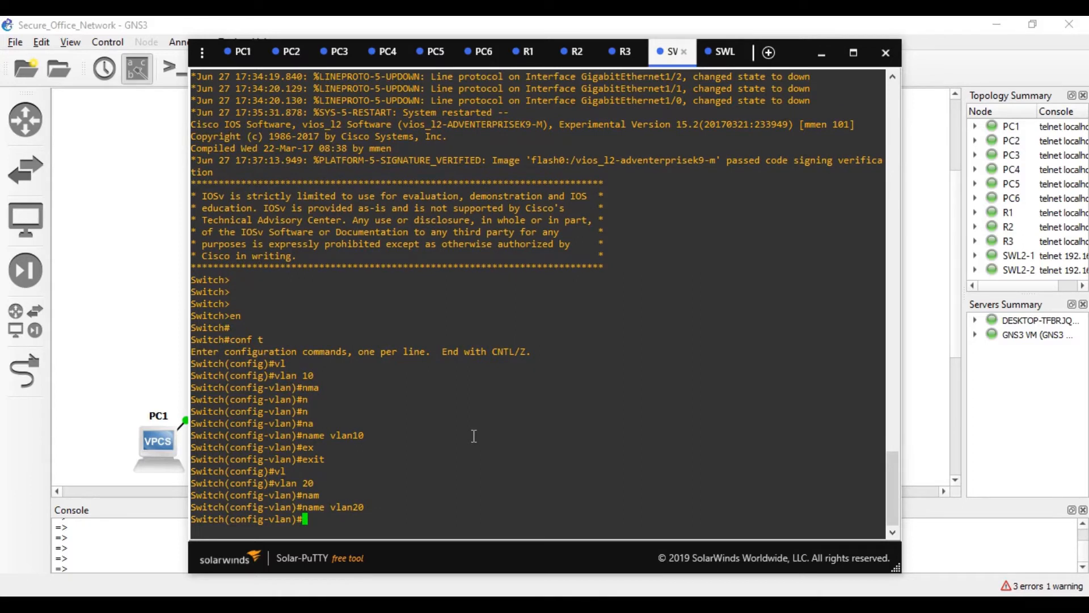
- Run show vlan to confirm VLANs 10 and 20 exist on the switch
key("ctrl+z")
type("show vl")
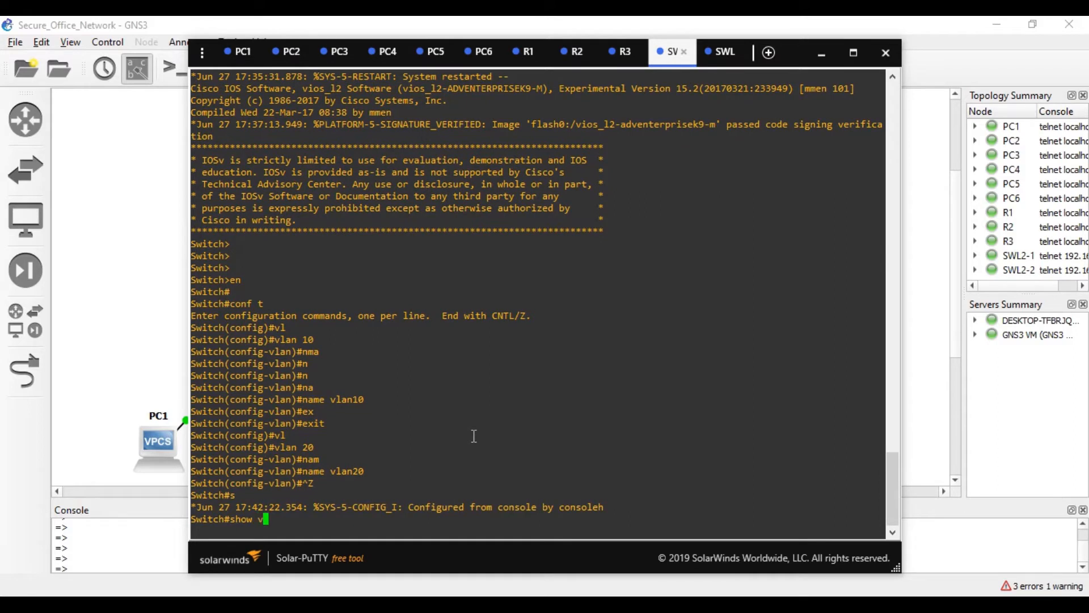
key("Tab")
key("Return")
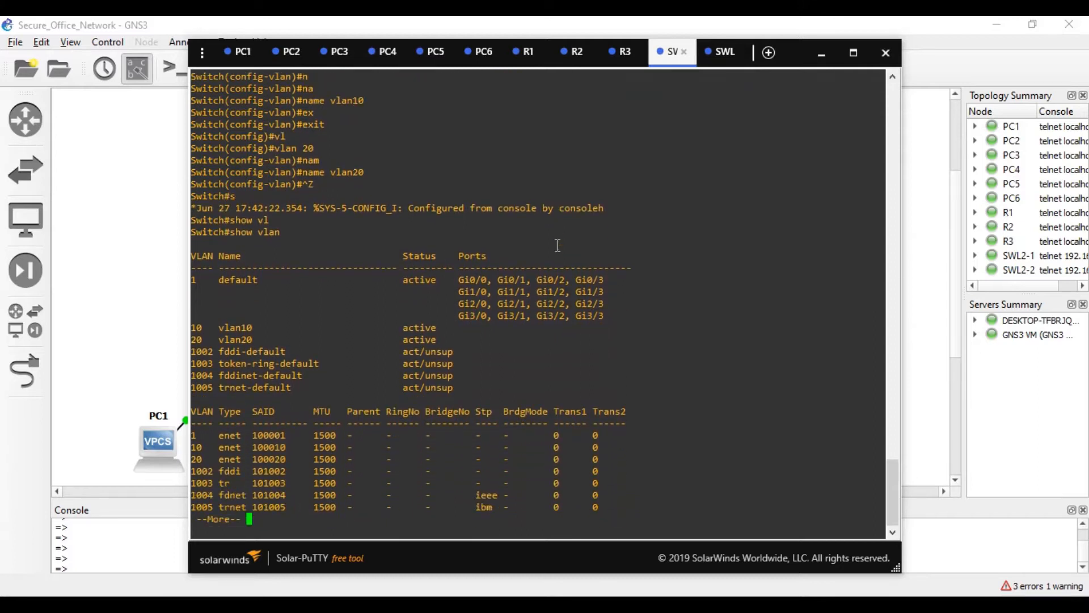
key("space")
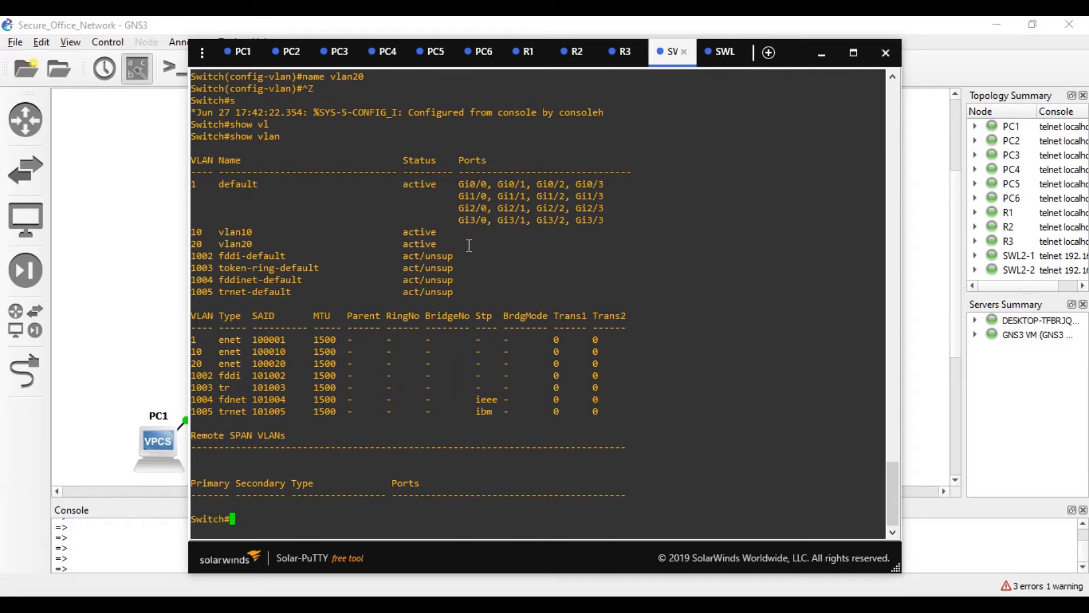
left_click(706, 63)
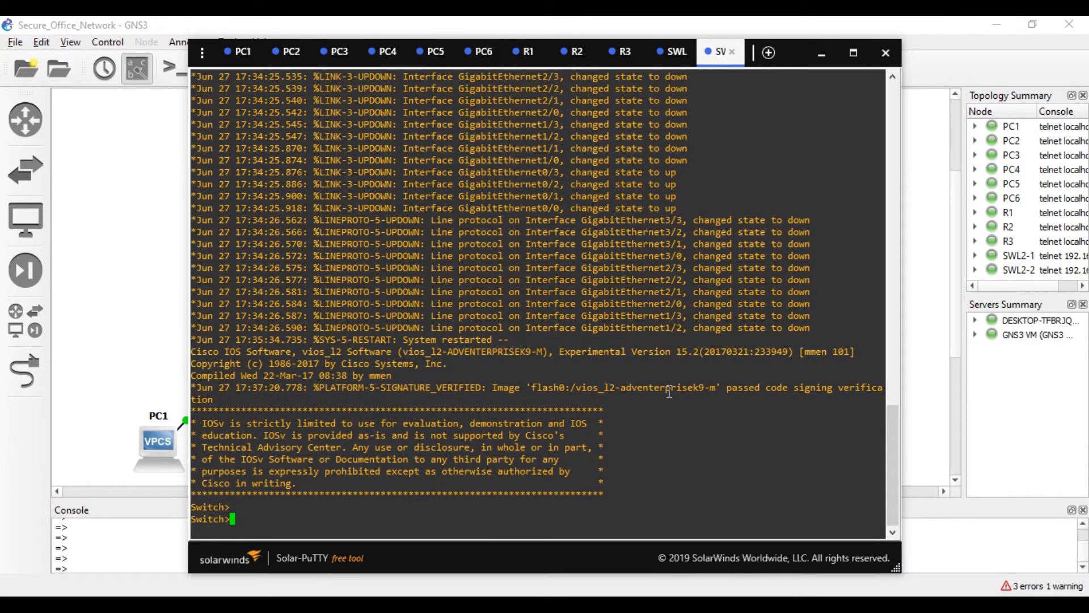
- On the first switch, make GigabitEthernet 0/1 an access port in VLAN 10
left_click(671, 53)
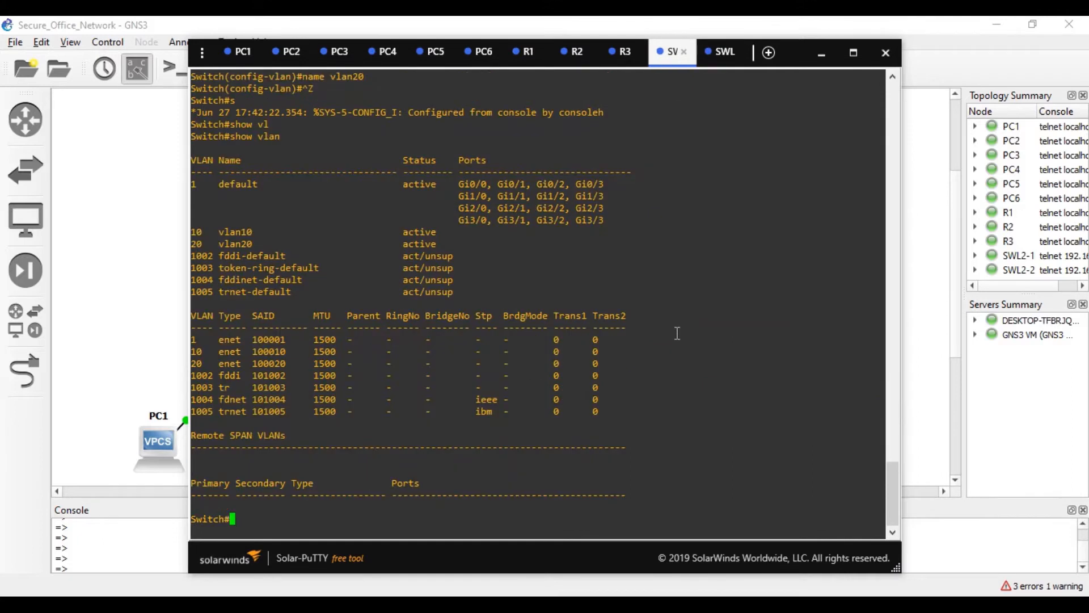
type("conf t")
key("Return")
type("swi")
key("Tab")
key("BackSpace")
key("BackSpace")
key("BackSpace")
type("int")
key("Tab")
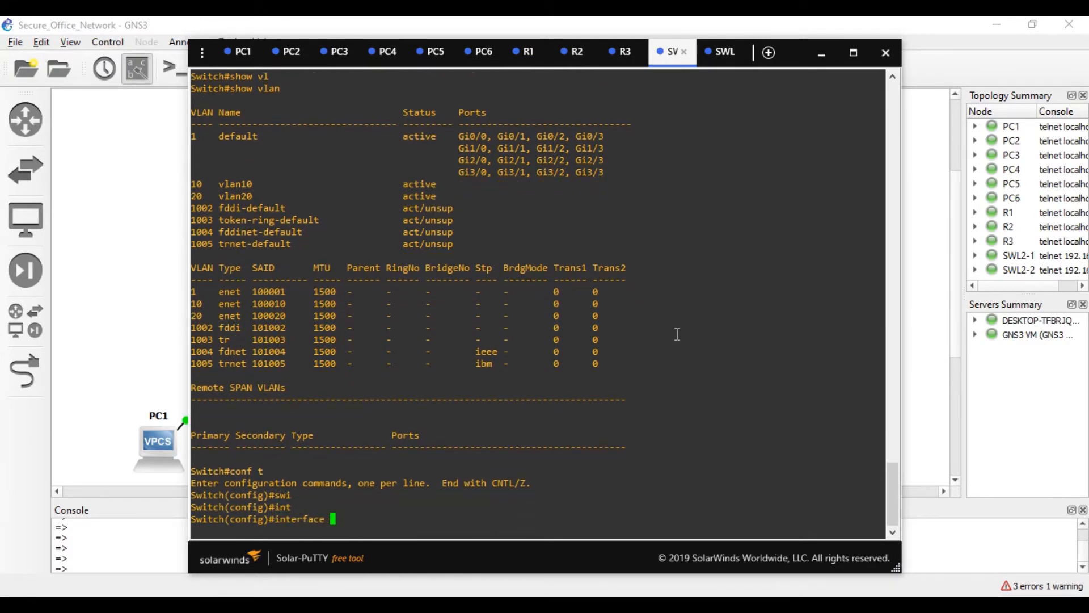
type("gi")
key("Tab")
type("/")
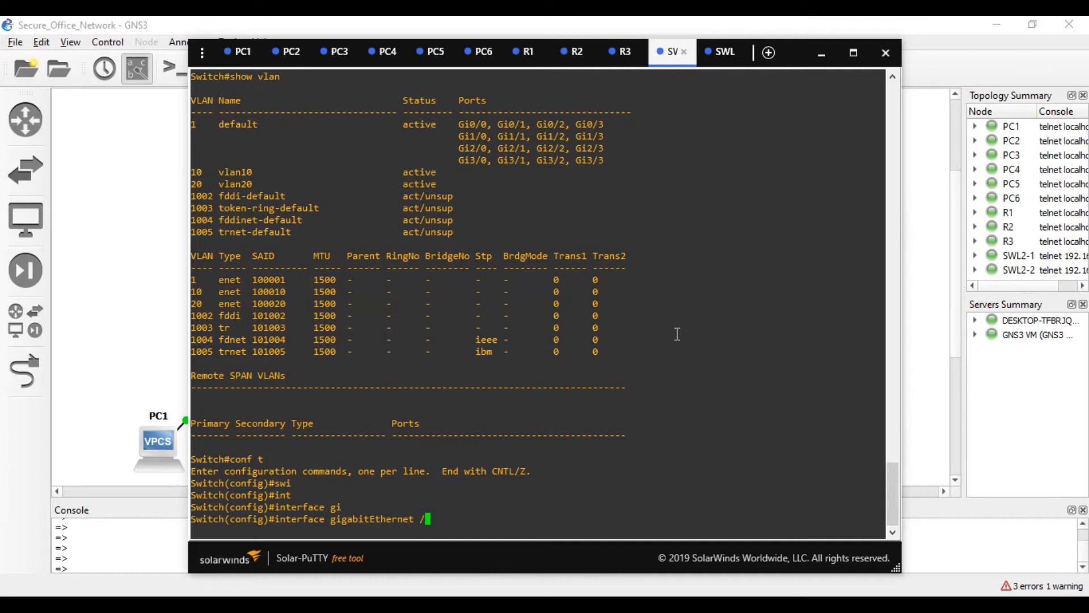
key("BackSpace")
type("0/1")
key("Return")
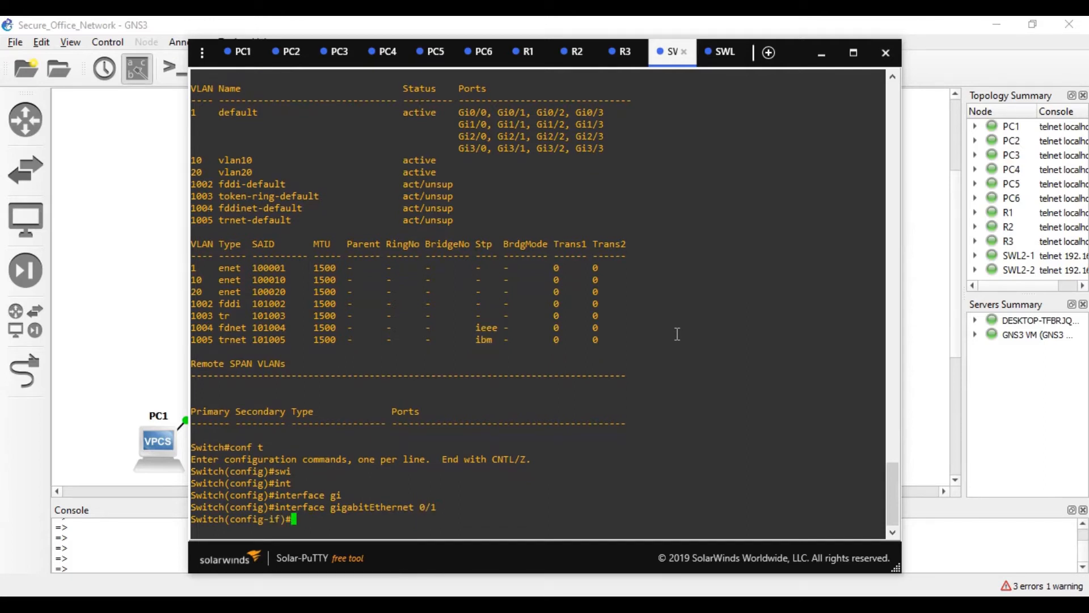
type("switchport")
key("Tab")
type("m")
key("Tab")
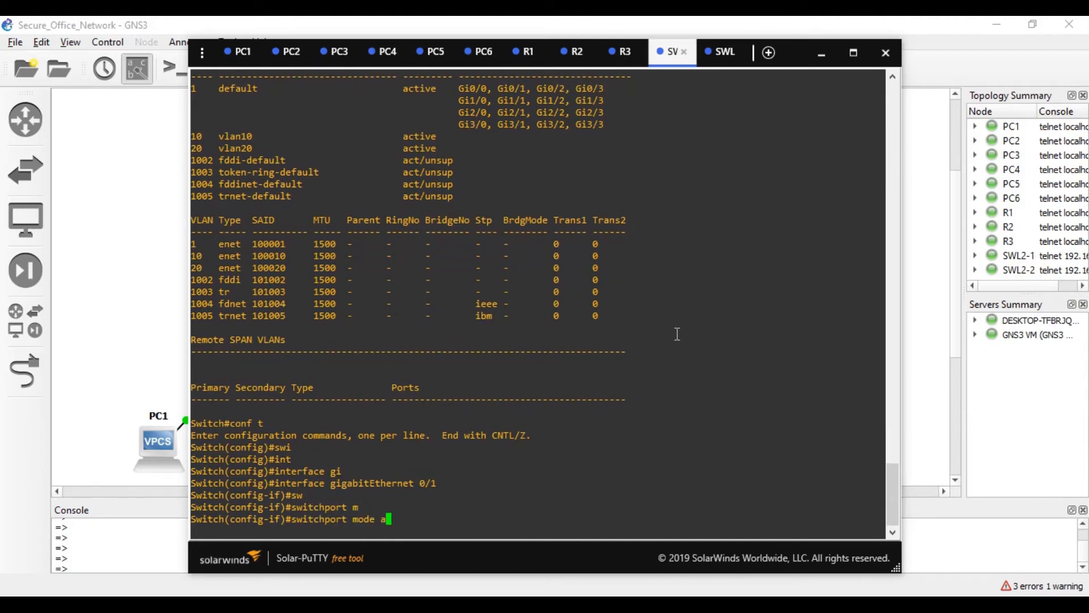
type("a")
key("Tab")
key("Return")
type("sw")
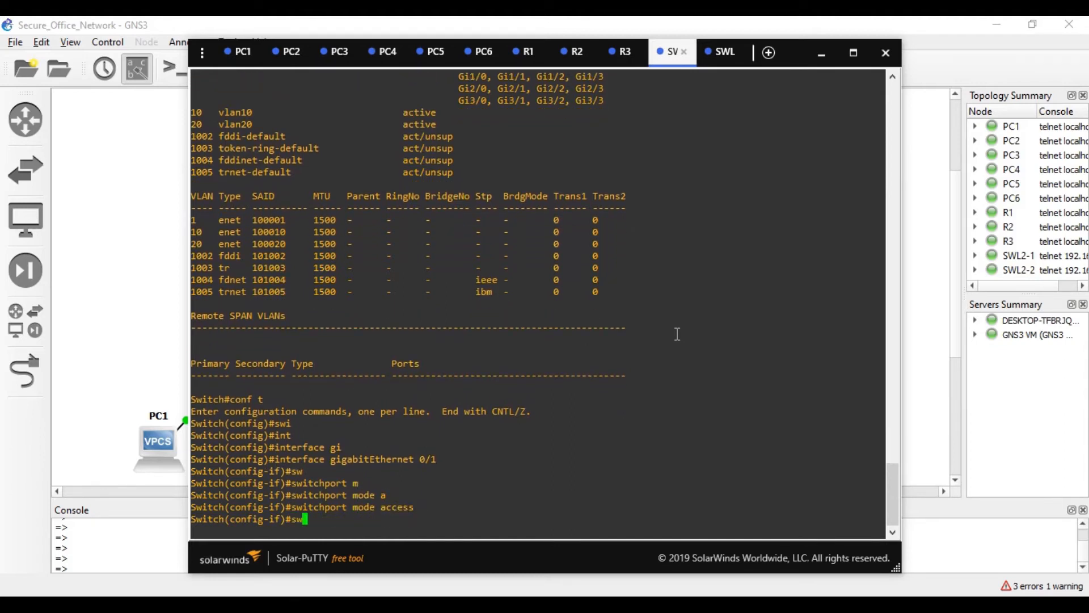
key("Tab")
type("ac")
key("Tab")
type("v")
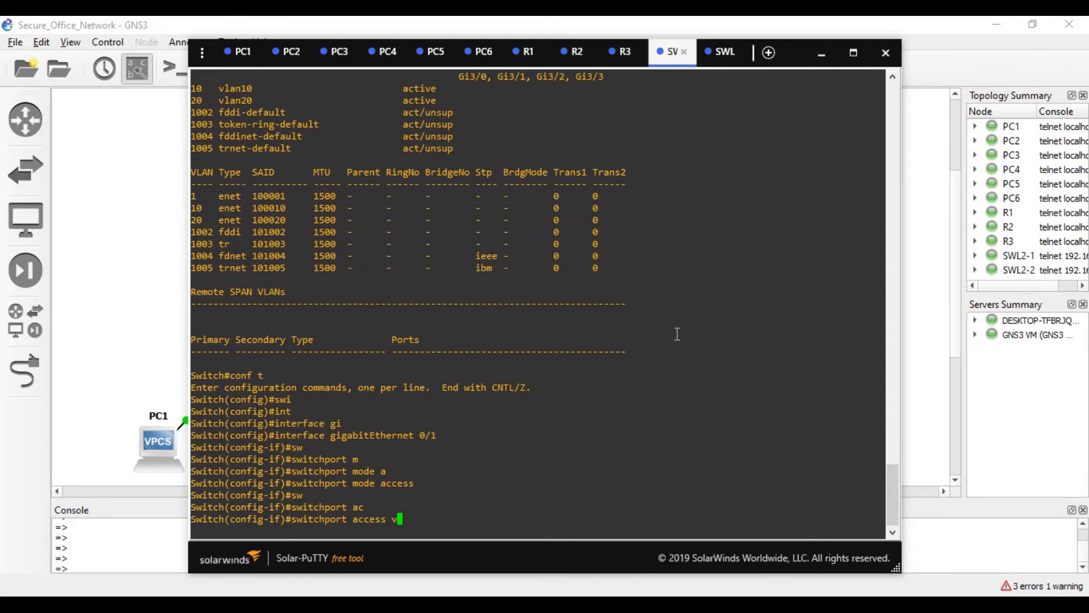
key("Tab")
type("10")
key("Return")
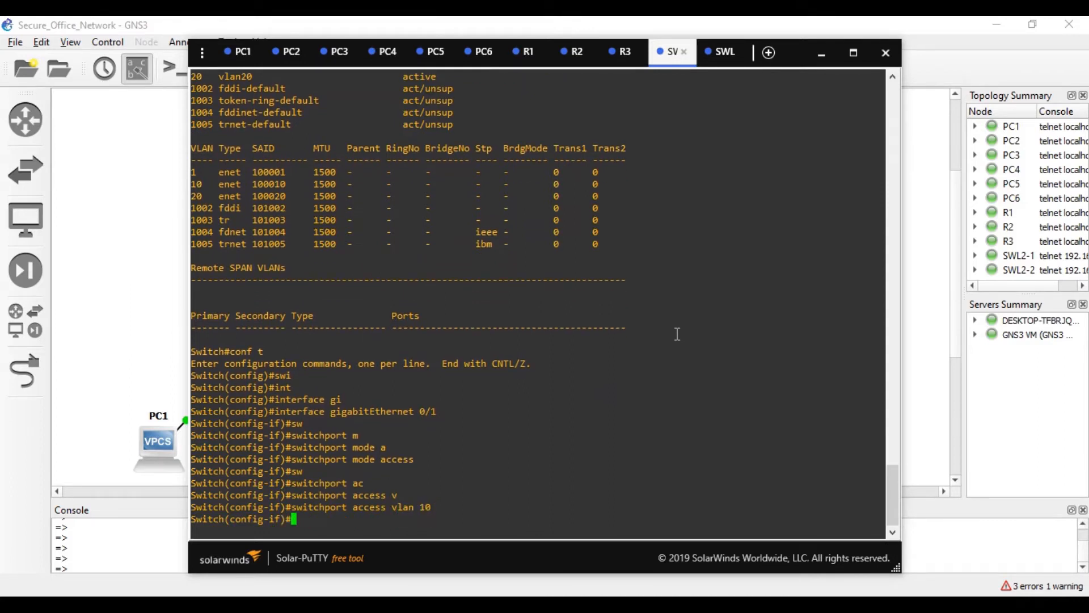
type("ex")
key("Tab")
type("in")
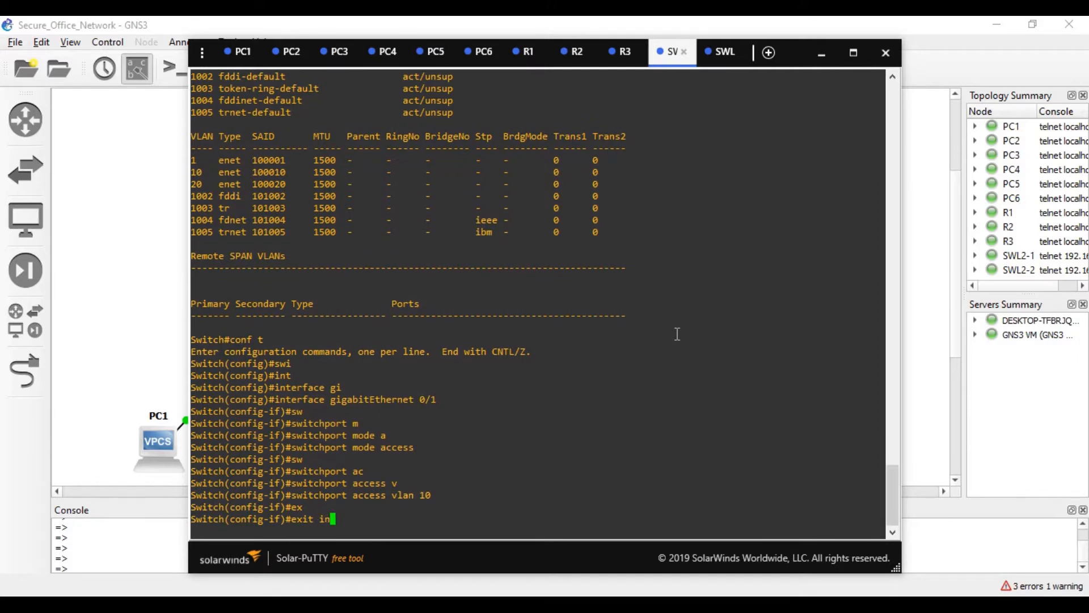
key("Tab")
key("BackSpace")
key("BackSpace")
key("Return")
- Make GigabitEthernet 0/2 an access port in VLAN 10
type("in")
key("Tab")
type("gi")
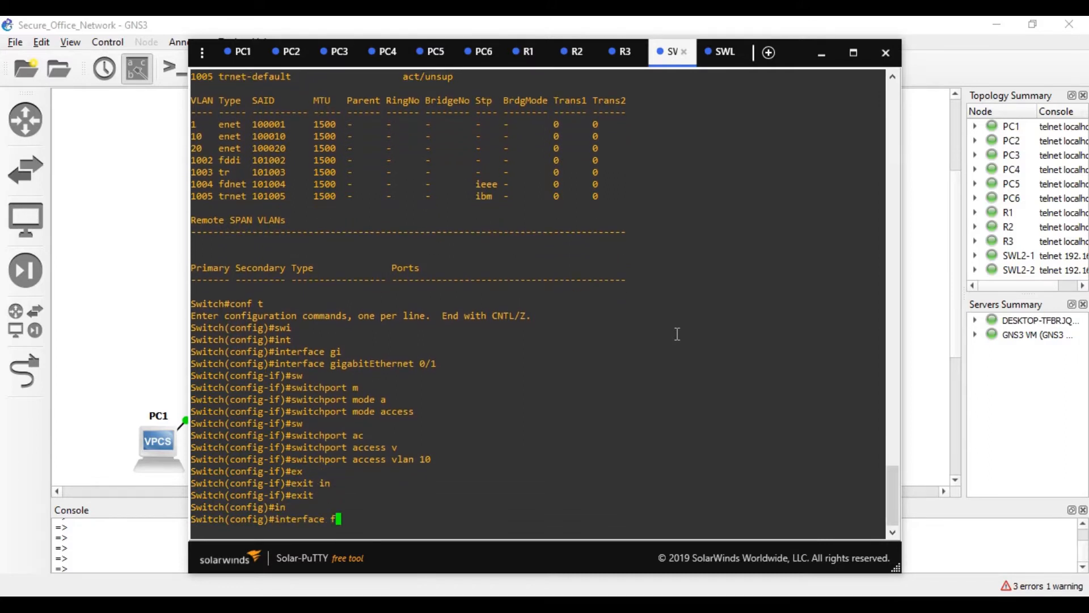
key("Tab")
type("0/2")
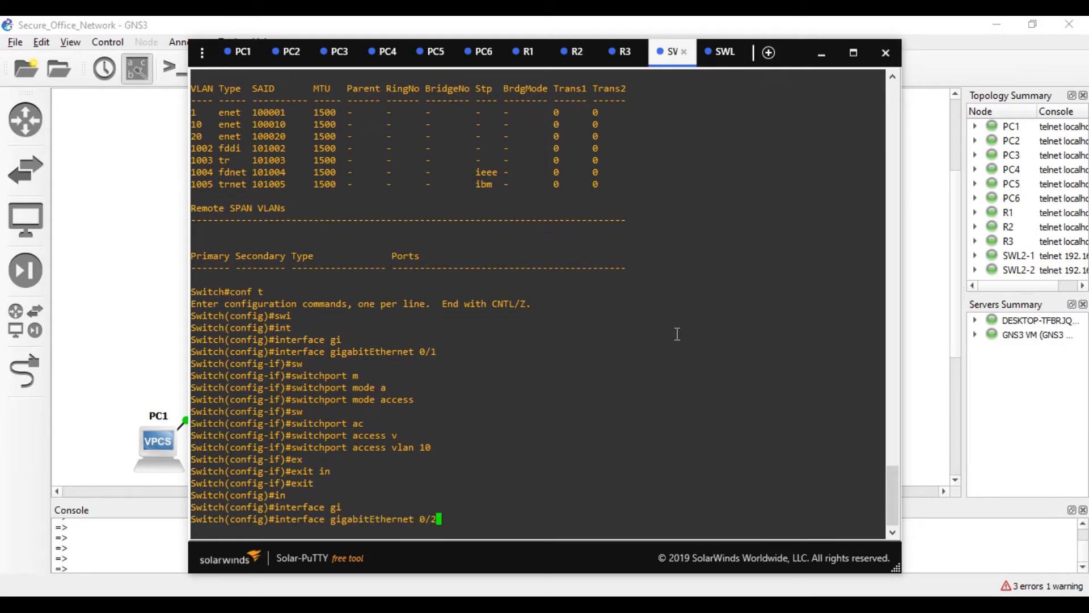
key("Return")
type("sw")
key("Tab")
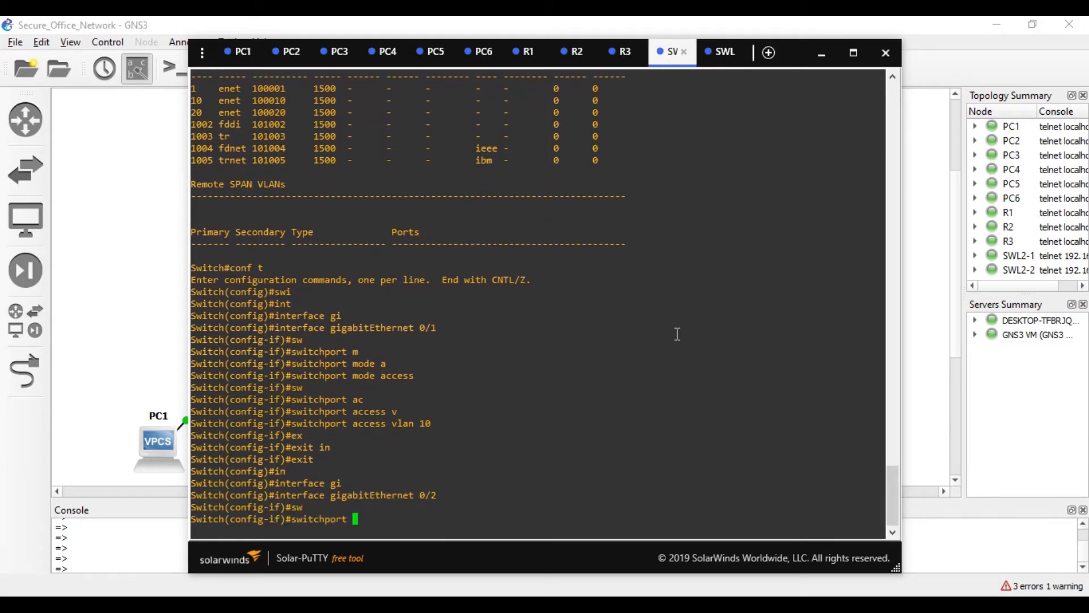
type("m")
key("Tab")
type("a")
key("Tab")
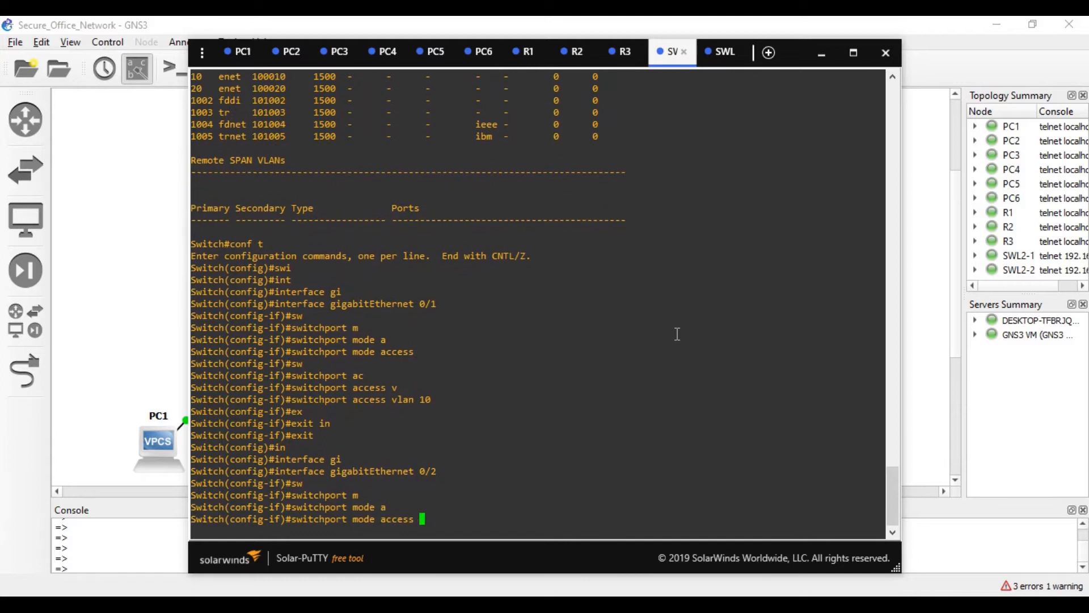
key("Return")
type("sw")
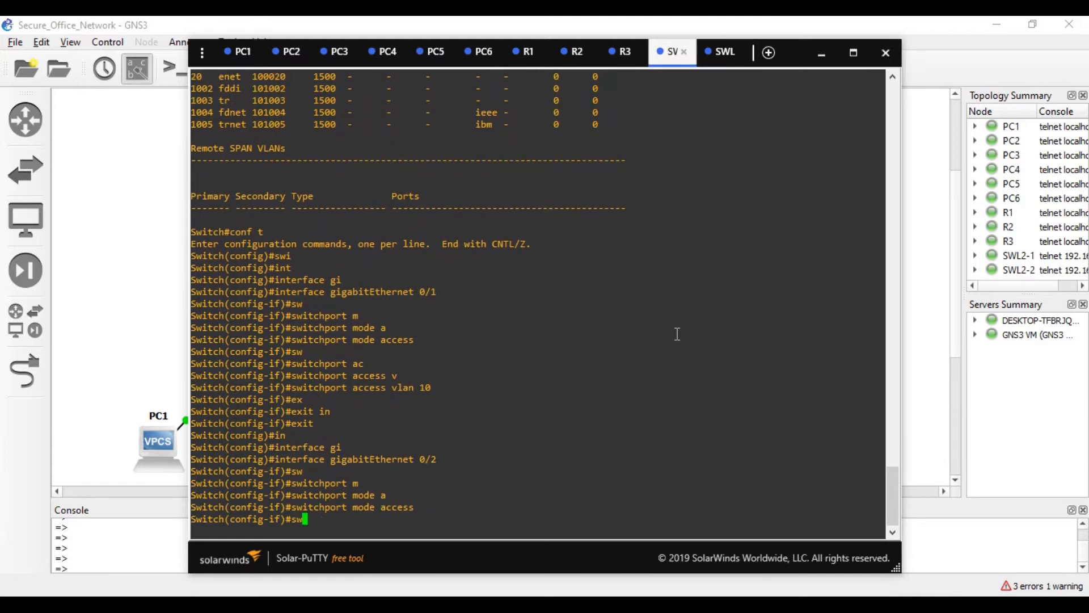
key("Tab")
type("ac")
key("Tab")
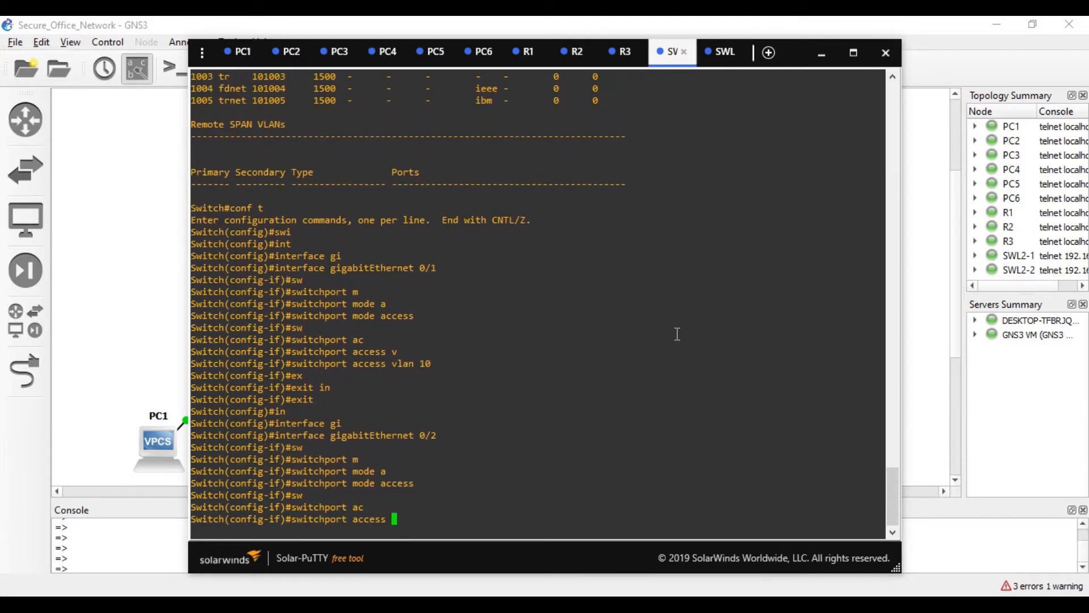
type("v")
key("Tab")
type("10")
key("Return")
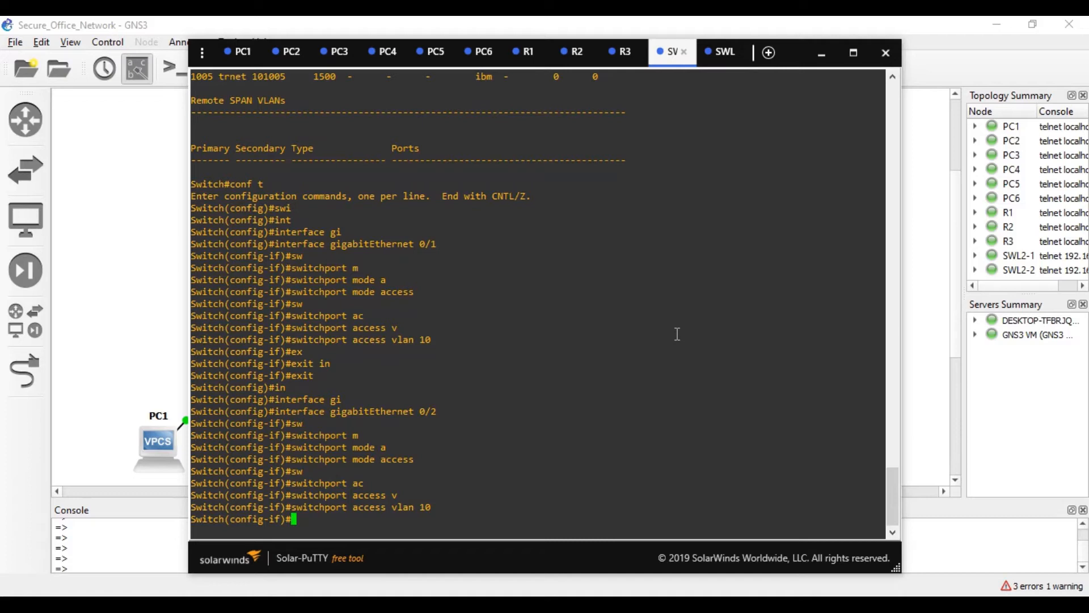
type("ex")
key("Tab")
key("Return")
- Make GigabitEthernet 0/3 an access port in VLAN 20
type("in")
key("Tab")
type("gi")
key("Tab")
type("0/3")
key("Return")
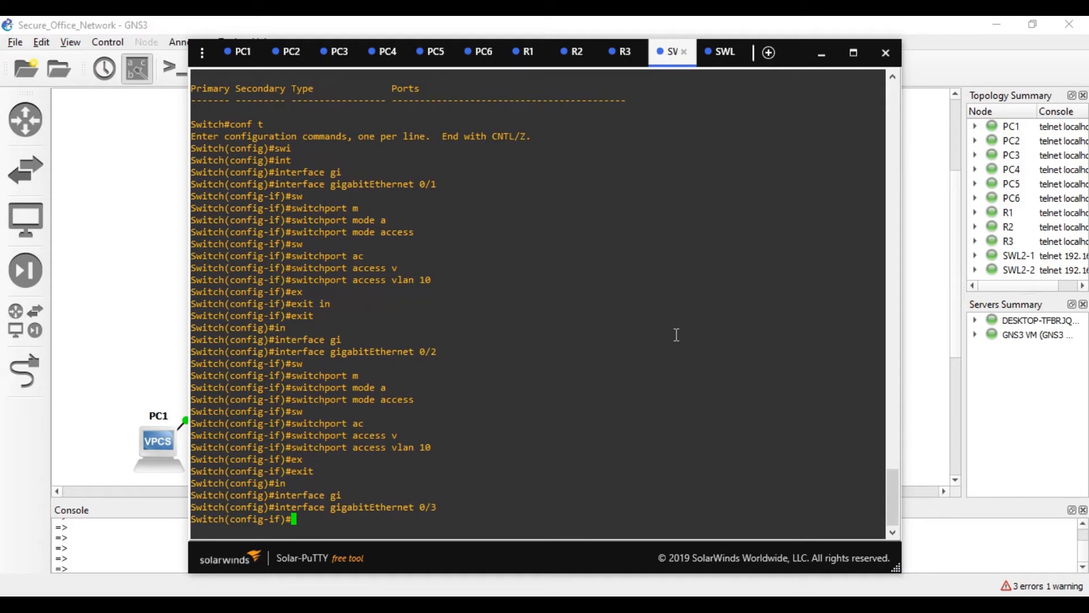
type("sw")
key("Tab")
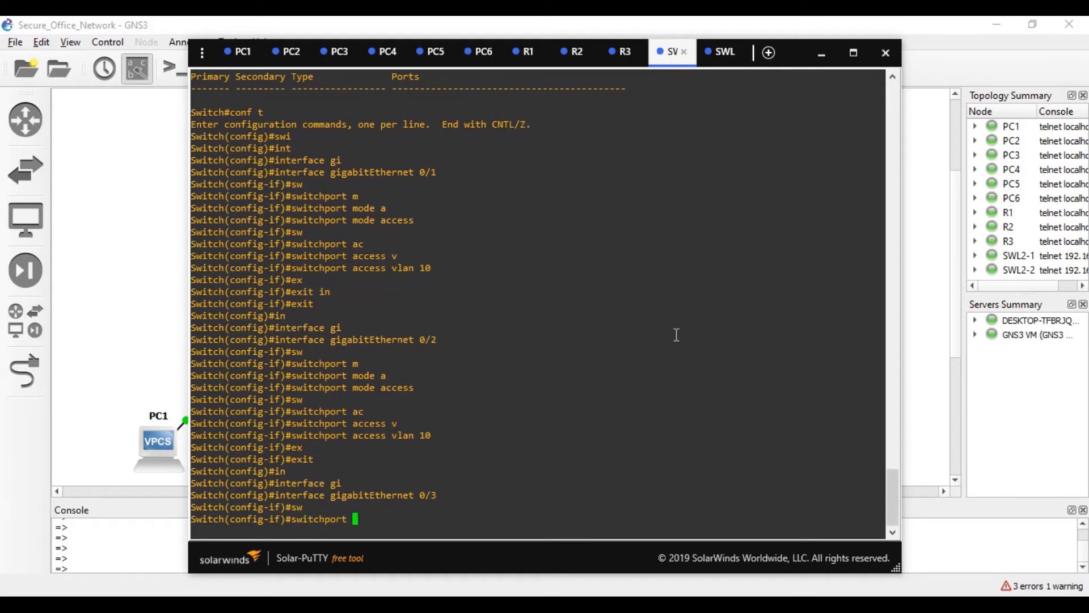
type("m")
key("Tab")
type("a")
key("Tab")
key("Return")
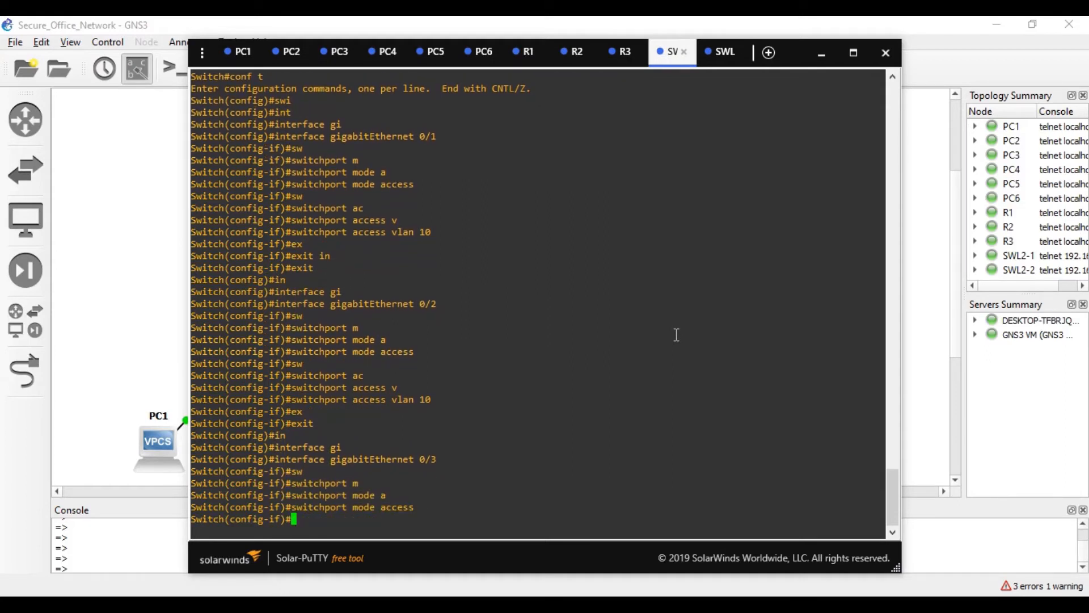
type("sw")
key("Tab")
type("ac")
key("Tab")
type("vl")
key("Tab")
type("20")
key("Return")
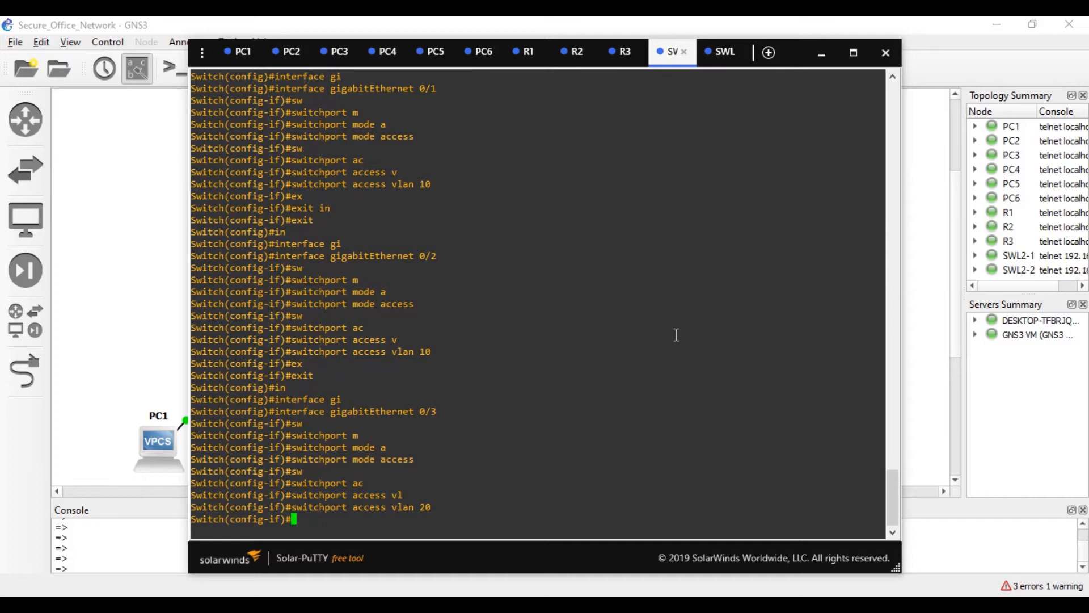
type("ex")
key("Tab")
key("Return")
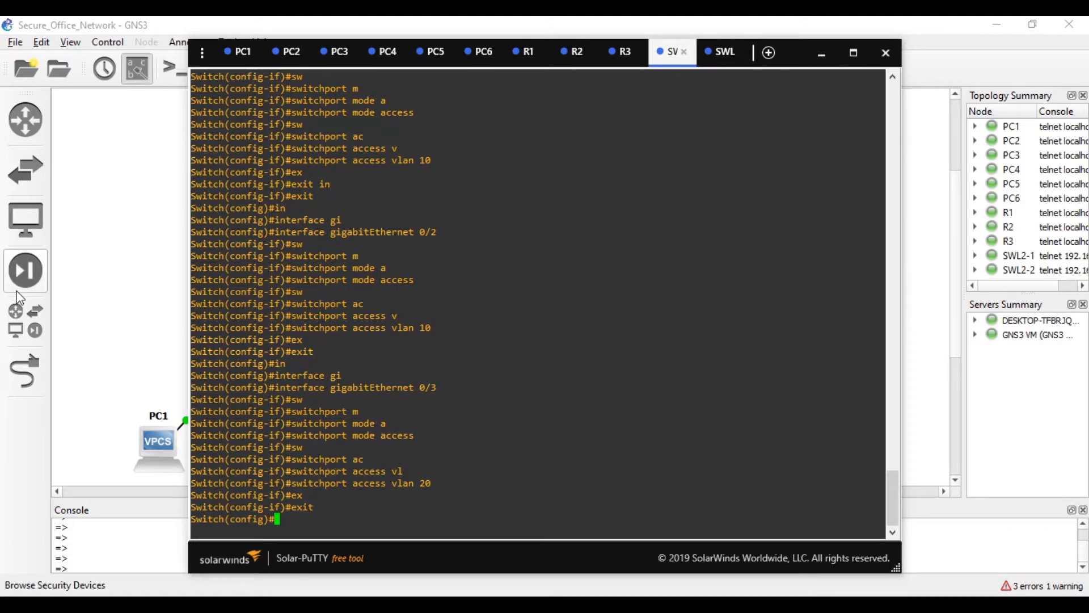
- Return to the switch console and enter interface GigabitEthernet 0/0
left_click(146, 304)
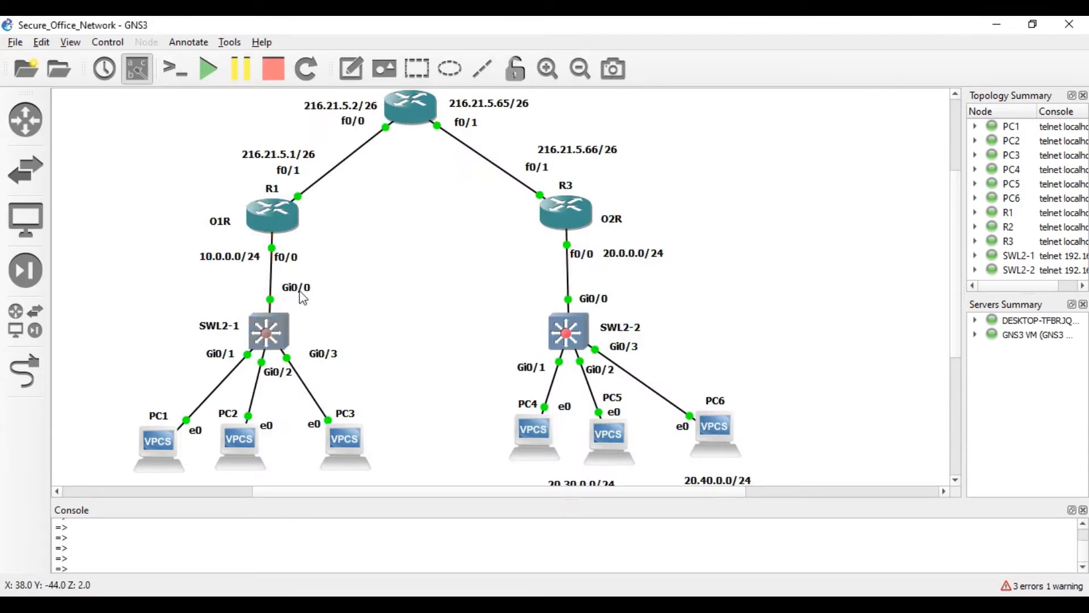
left_click(738, 606)
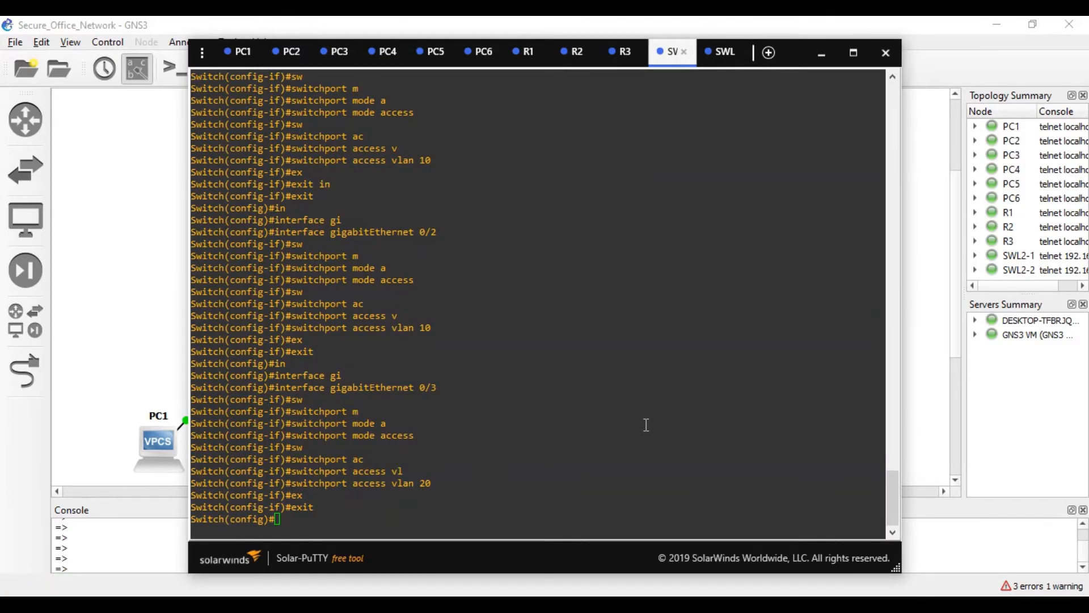
type("in")
key("Tab")
type("g")
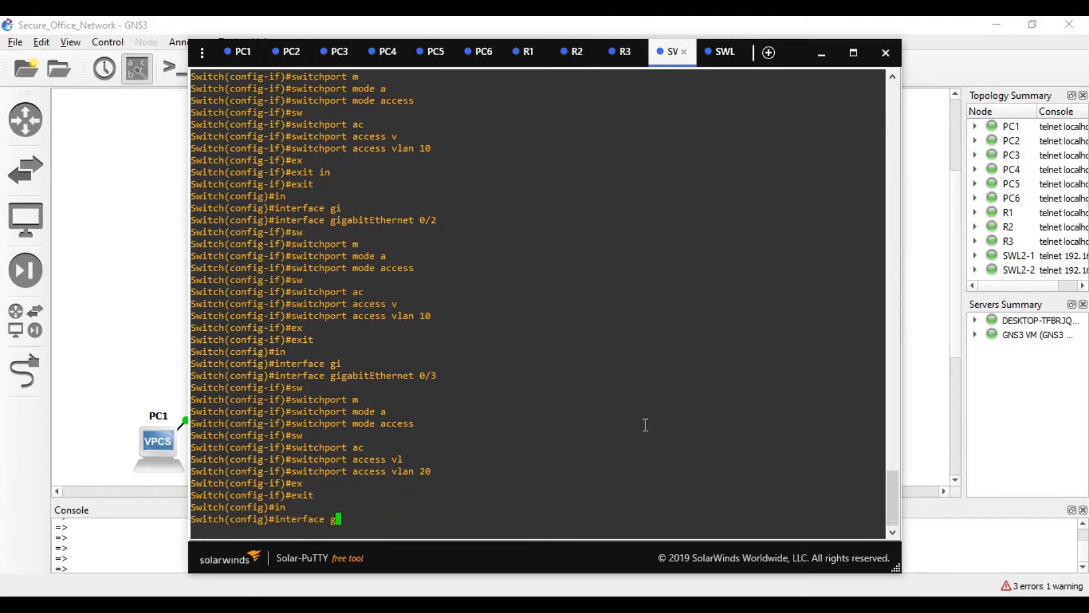
key("Tab")
type("i")
key("Tab")
type("0/")
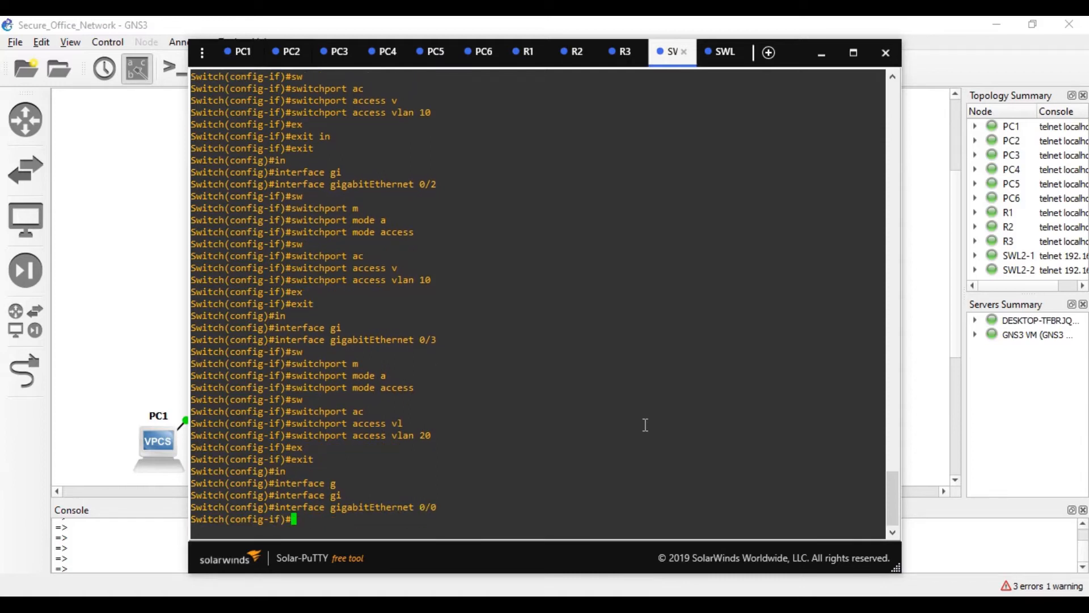
- Attempt to set Gi0/0 to switchport mode trunk
type("sw")
key("Tab")
type("mo")
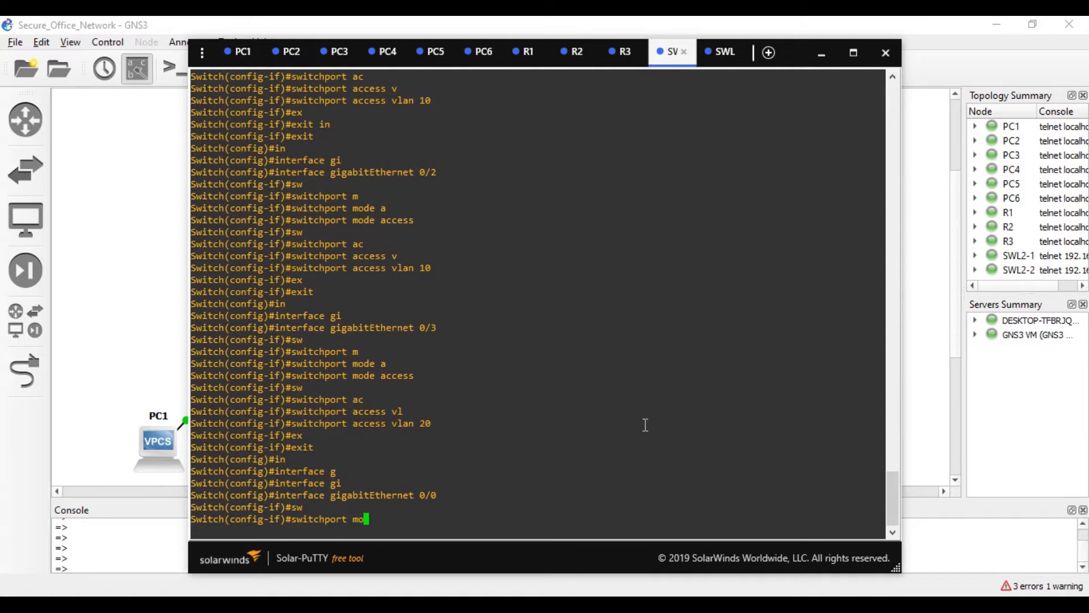
key("Tab")
type("tr")
key("Tab")
key("Return")
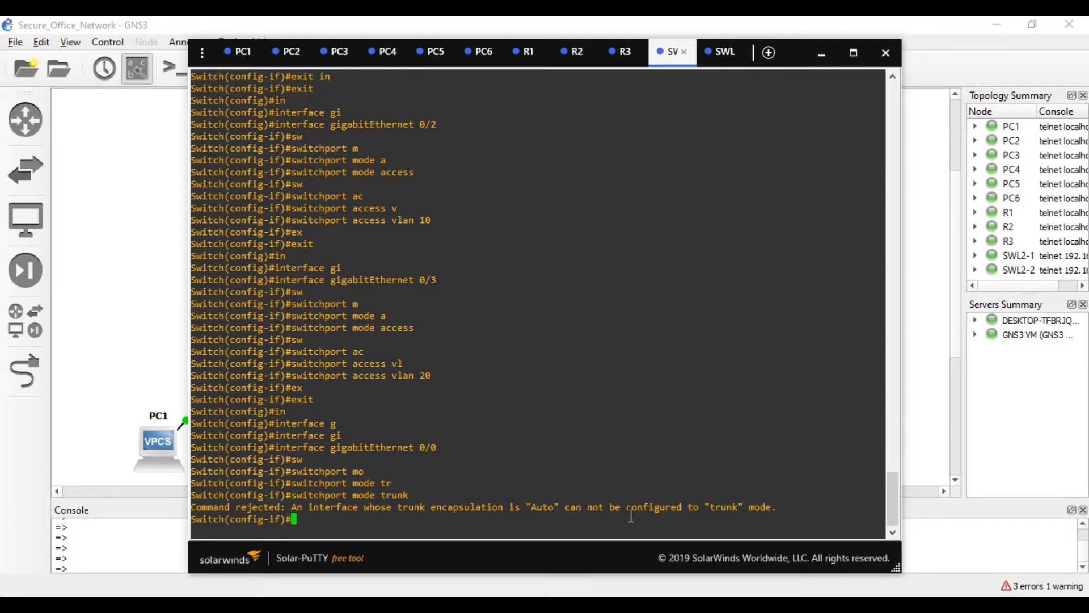
- Set dot1q trunk encapsulation on Gi0/0, apply trunk mode, then bring up the R1 console
type("sw")
key("Tab")
type("tr")
key("Tab")
type("en")
key("Tab")
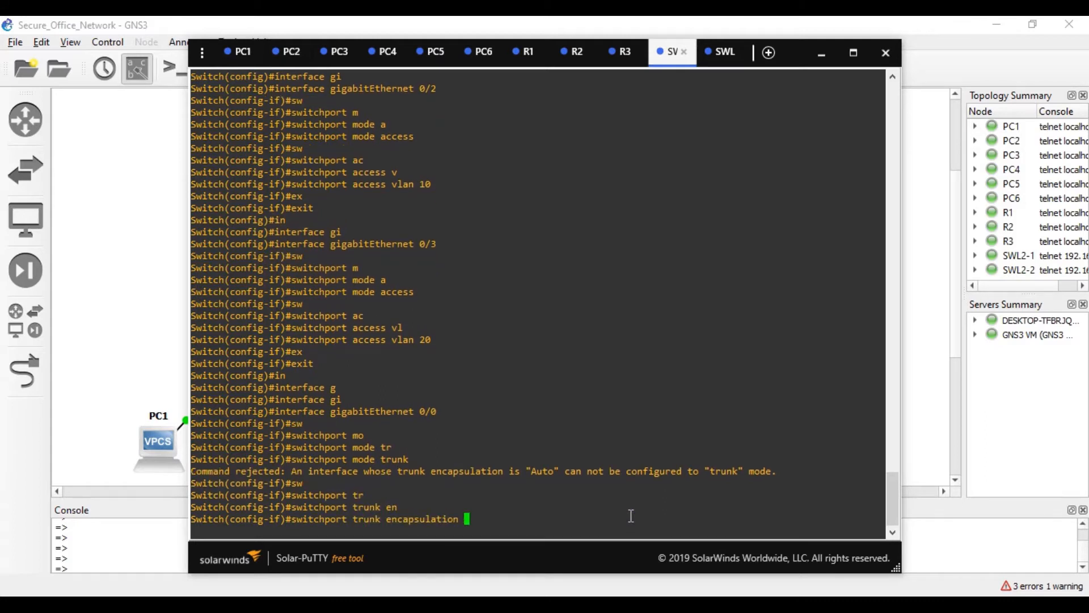
type("do")
key("Tab")
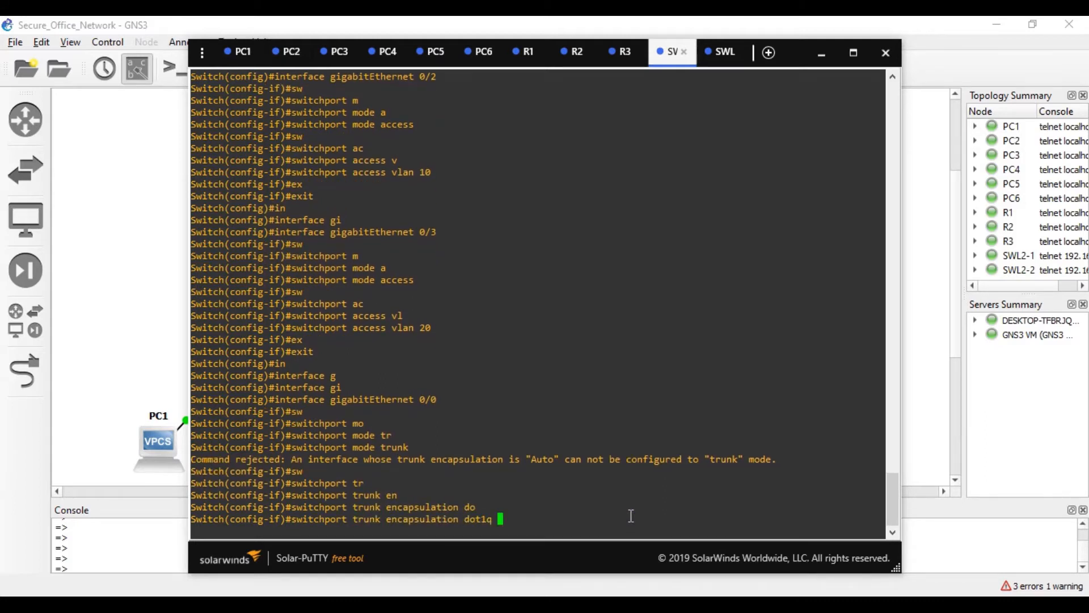
key("Return")
key("Up")
key("Up")
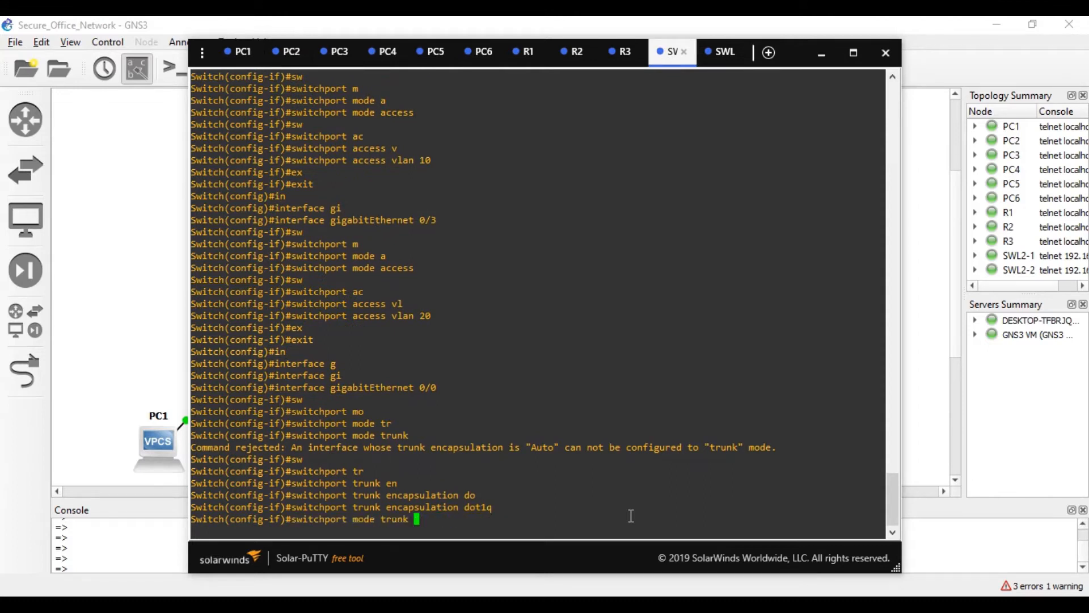
key("Return")
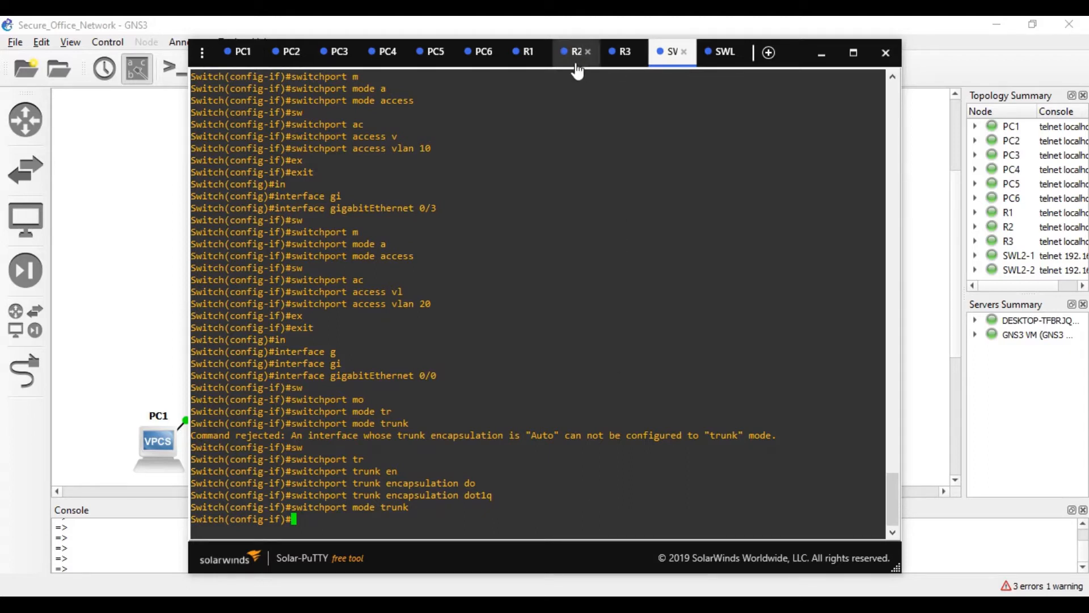
left_click(533, 68)
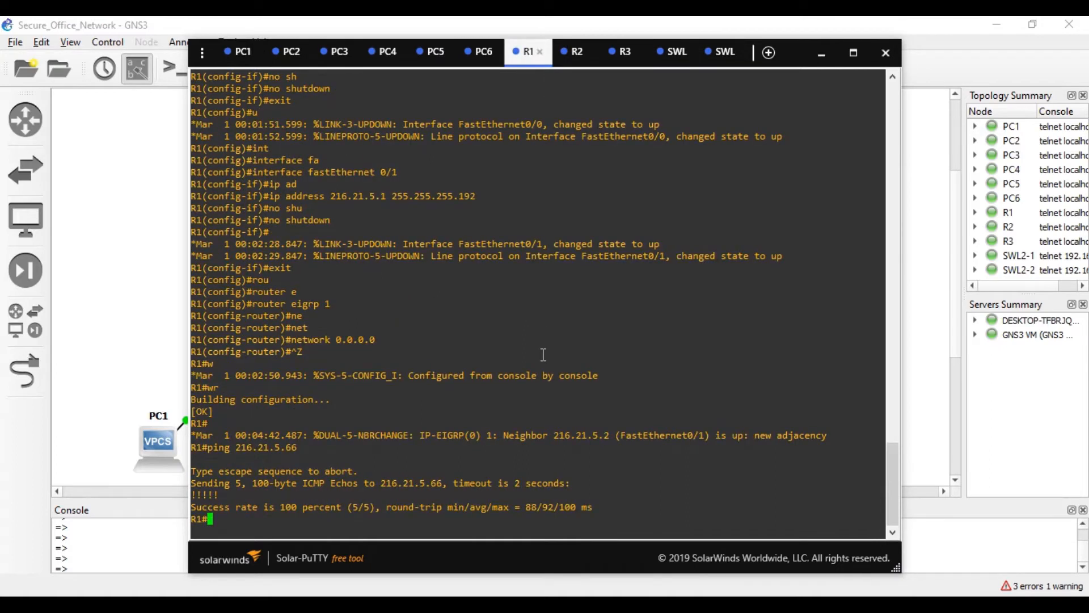
- Run show ip interface brief on R1 (Fa0/1 at 216.21.5.1), then enter conf t
key("Return")
key("Return")
type("conf t")
key("BackSpace")
key("BackSpace")
key("BackSpace")
key("BackSpace")
key("BackSpace")
key("BackSpace")
type("sh")
key("Tab")
type("ip in b")
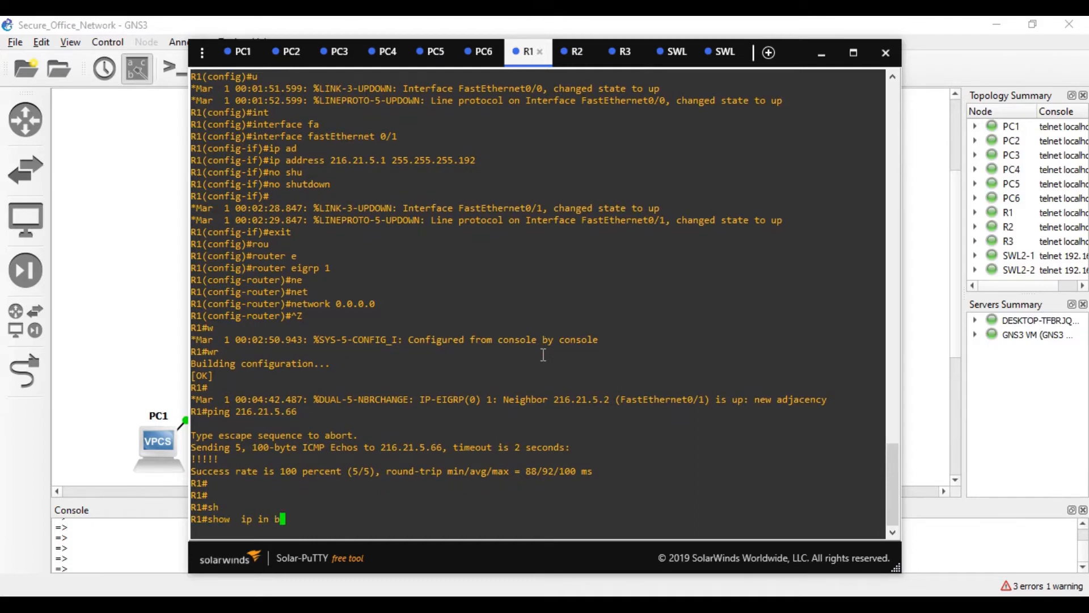
key("Return")
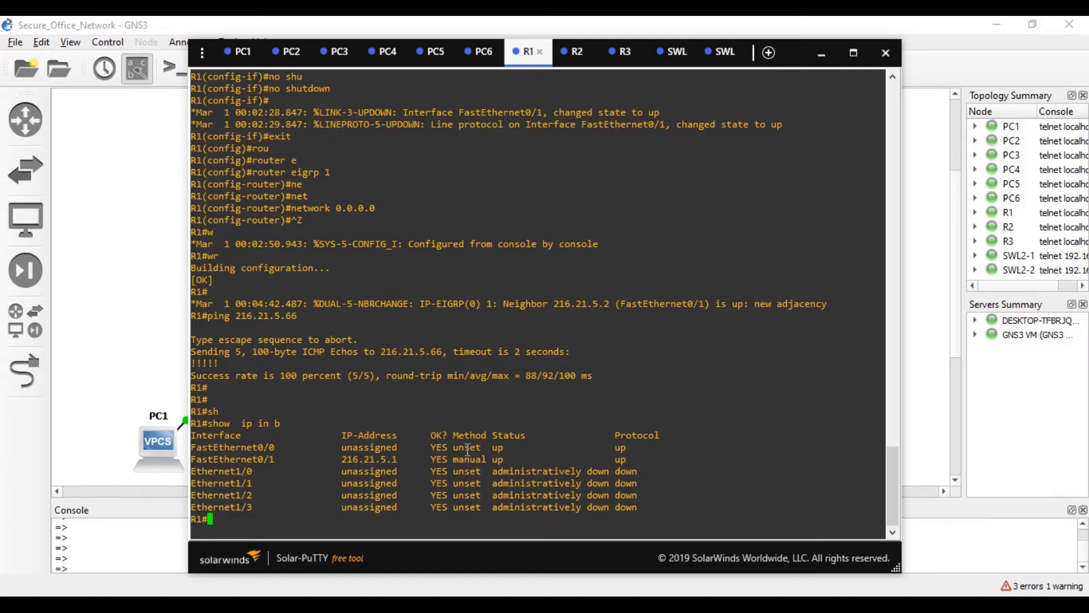
type("conf t")
key("Return")
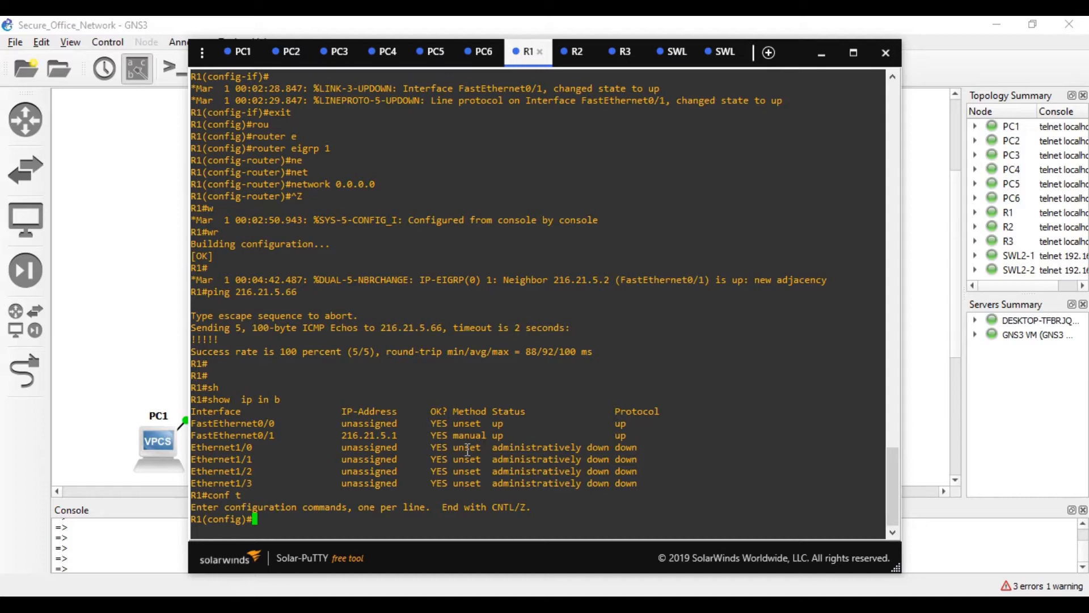
- Create subinterface FastEthernet 0/0.10 on R1
type("int")
key("Tab")
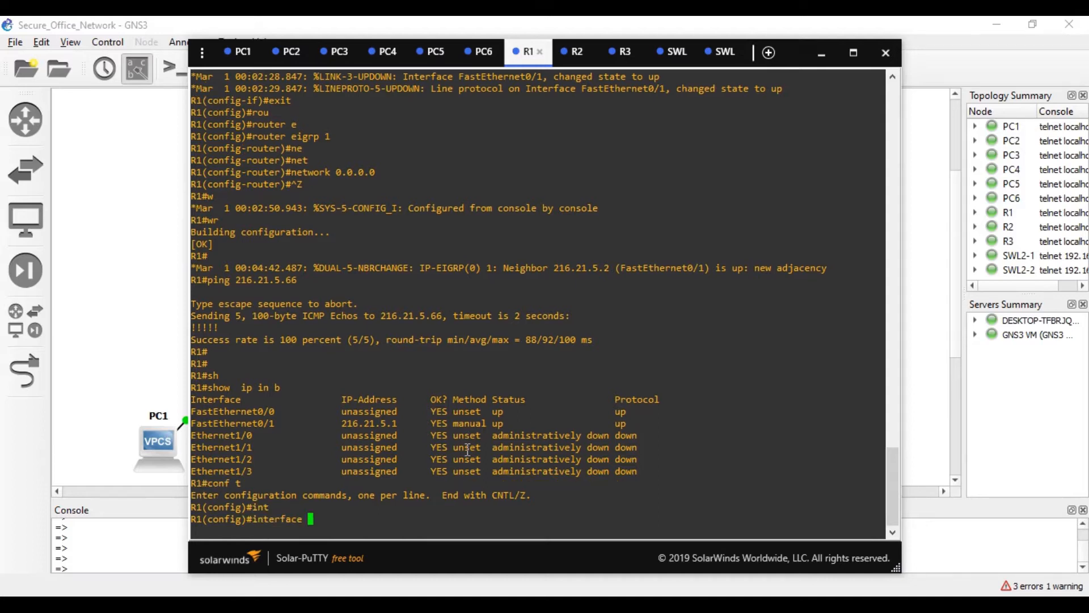
type("fa")
key("Tab")
type("0/1")
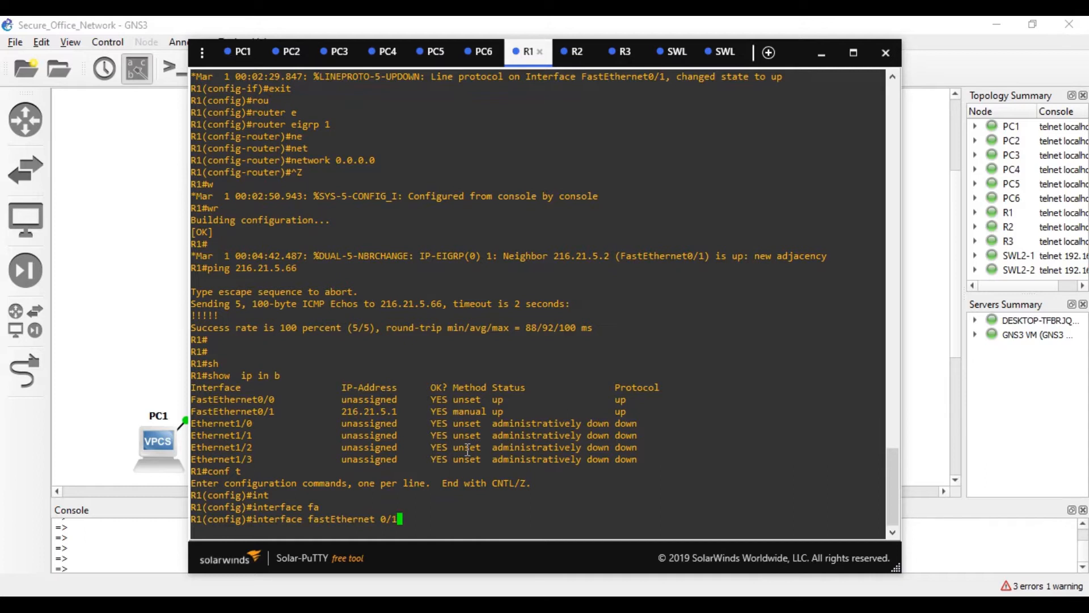
key("BackSpace")
type("0.10")
key("Return")
- Tag Fa0/0.10 with encapsulation dot1Q VLAN 10
type("en")
key("Tab")
type("do")
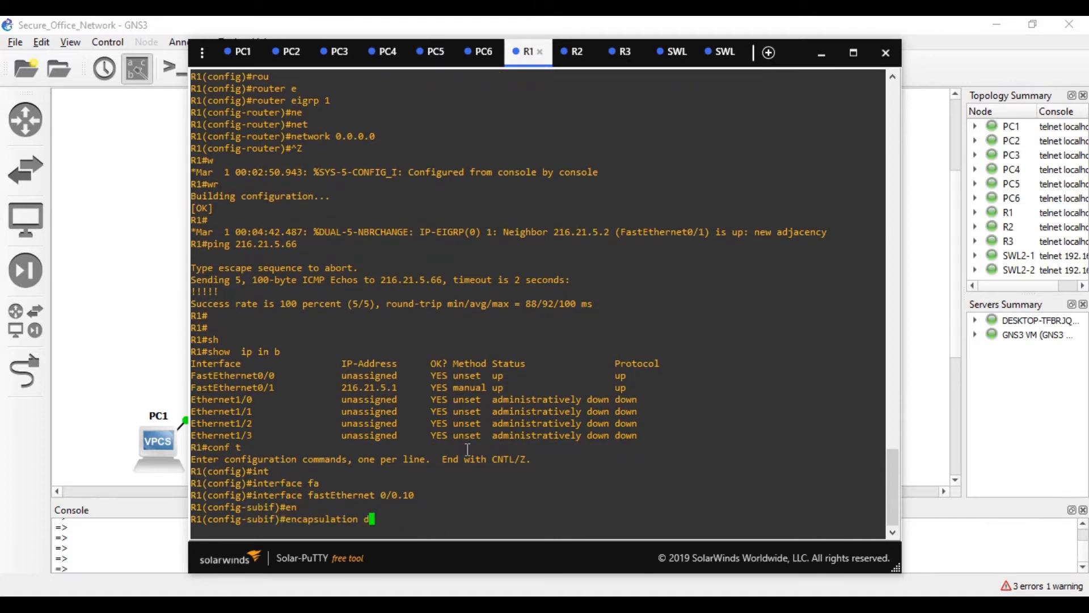
key("Tab")
type("v")
key("Tab")
key("BackSpace")
type("?")
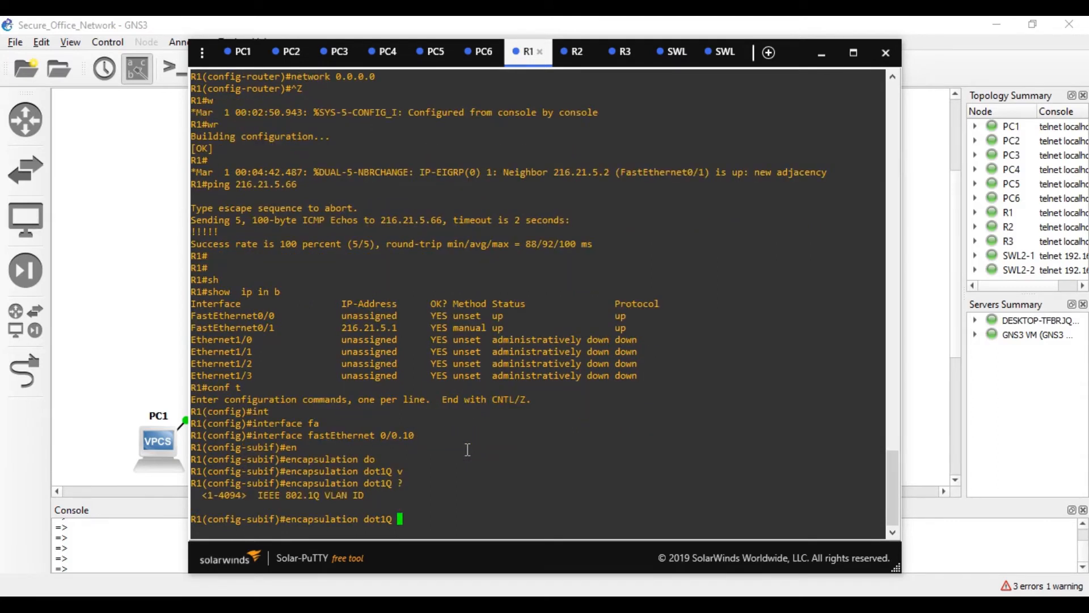
type("10")
key("Return")
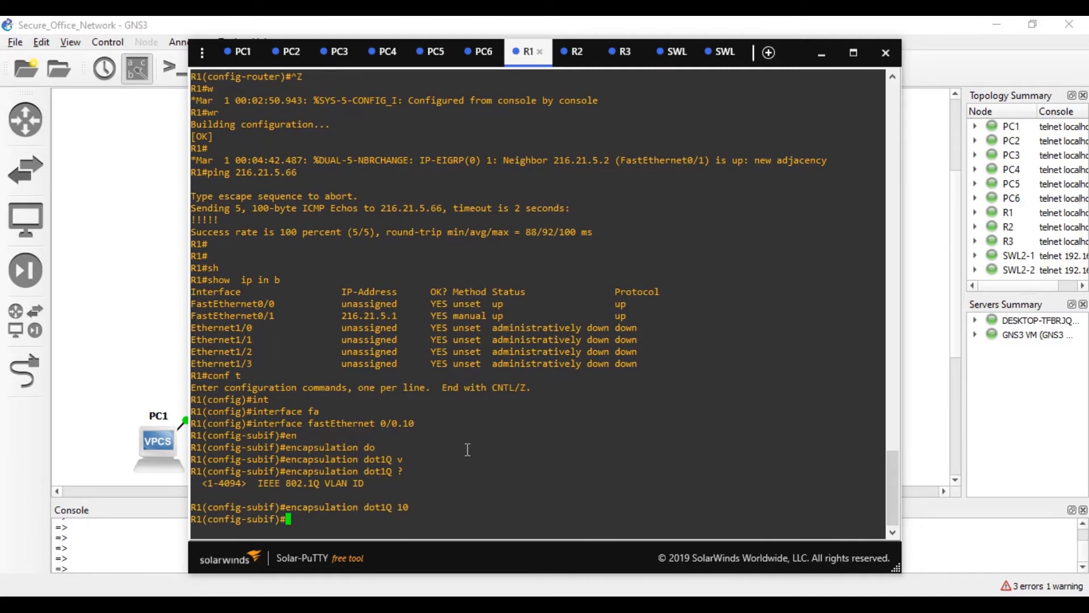
- Assign 10.10.0.1 255.255.255.0 to Fa0/0.10 and exit the subinterface
type("ip ad")
key("Tab")
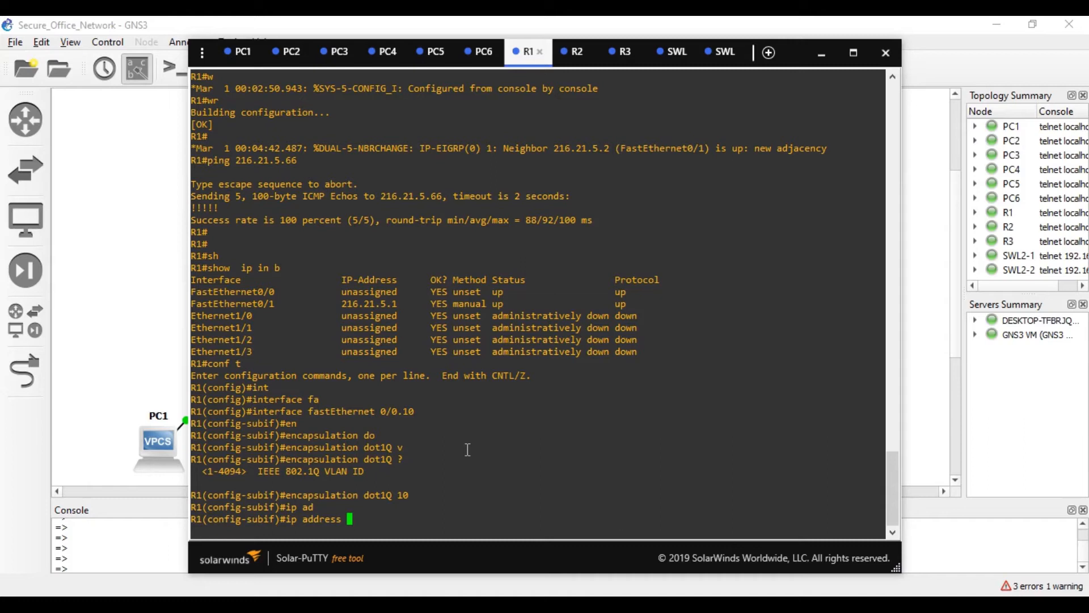
type("10.10.0.1 255.255.255.0")
key("Return")
type("no shu")
key("BackSpace")
key("BackSpace")
key("BackSpace")
key("BackSpace")
key("BackSpace")
key("BackSpace")
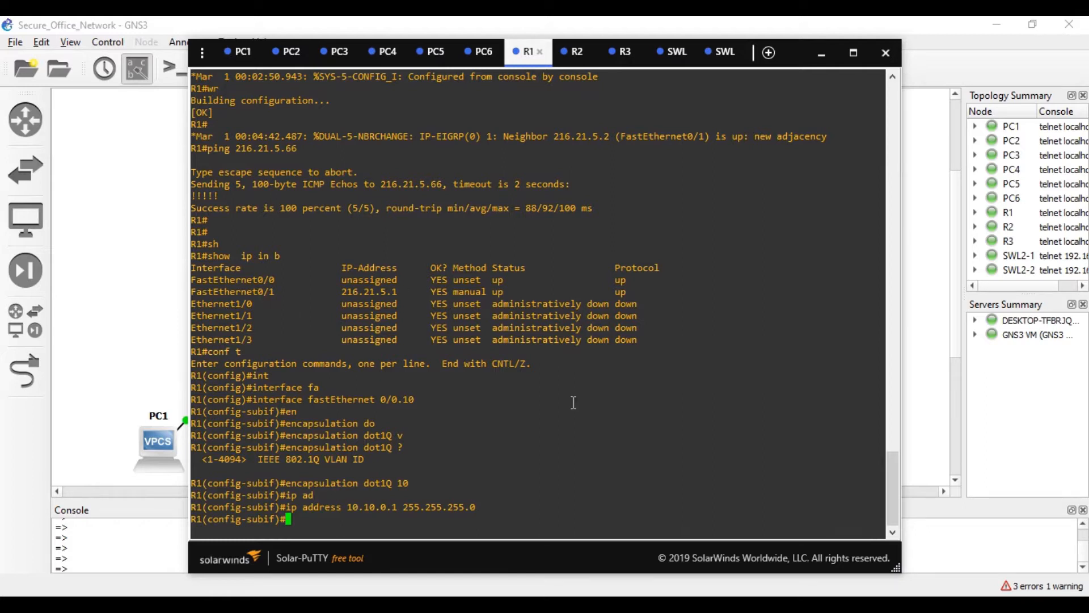
type("ex")
key("Tab")
key("Return")
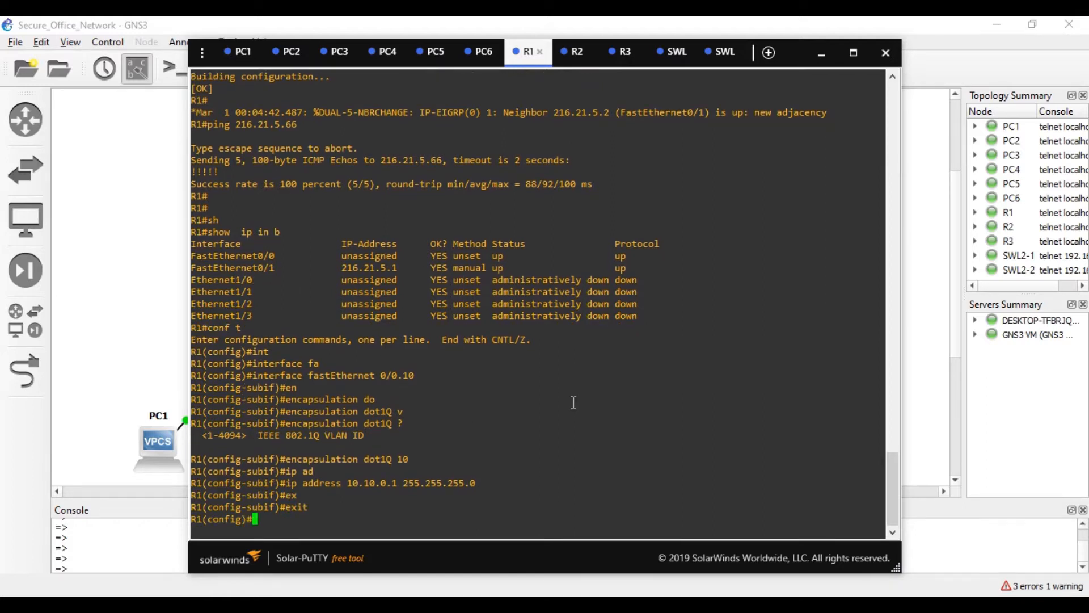
- Enter subinterface FastEthernet 0/0.20 on R1
type("int")
key("Tab")
type("fa")
key("Tab")
type("0/0.")
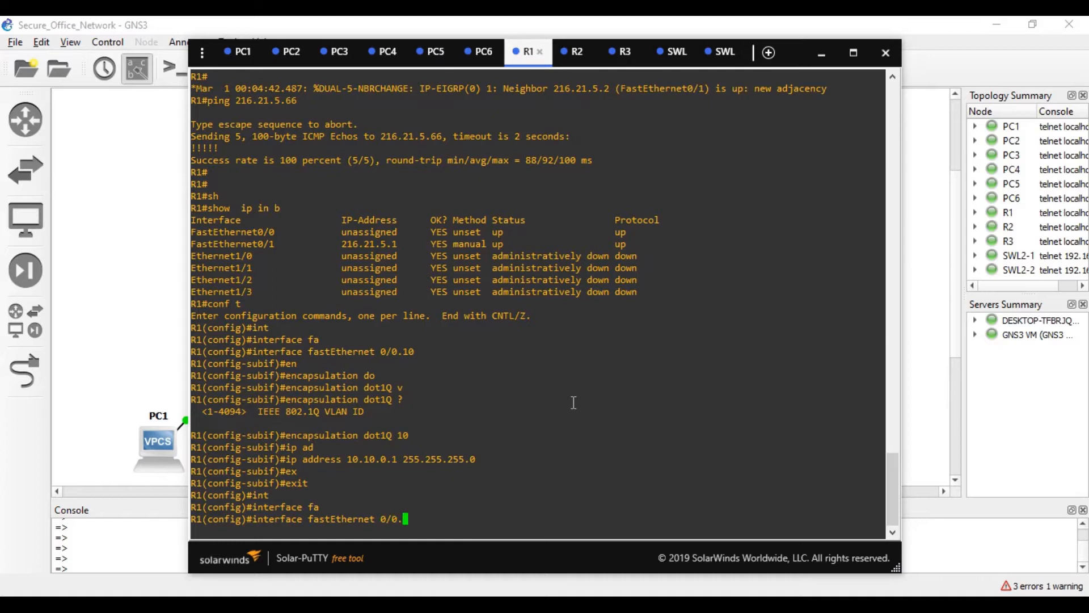
type("20")
key("Return")
- Tag Fa0/0.20 with encapsulation dot1Q VLAN 20
type("ena")
key("Tab")
type("do")
key("Tab")
key("BackSpace")
key("BackSpace")
key("BackSpace")
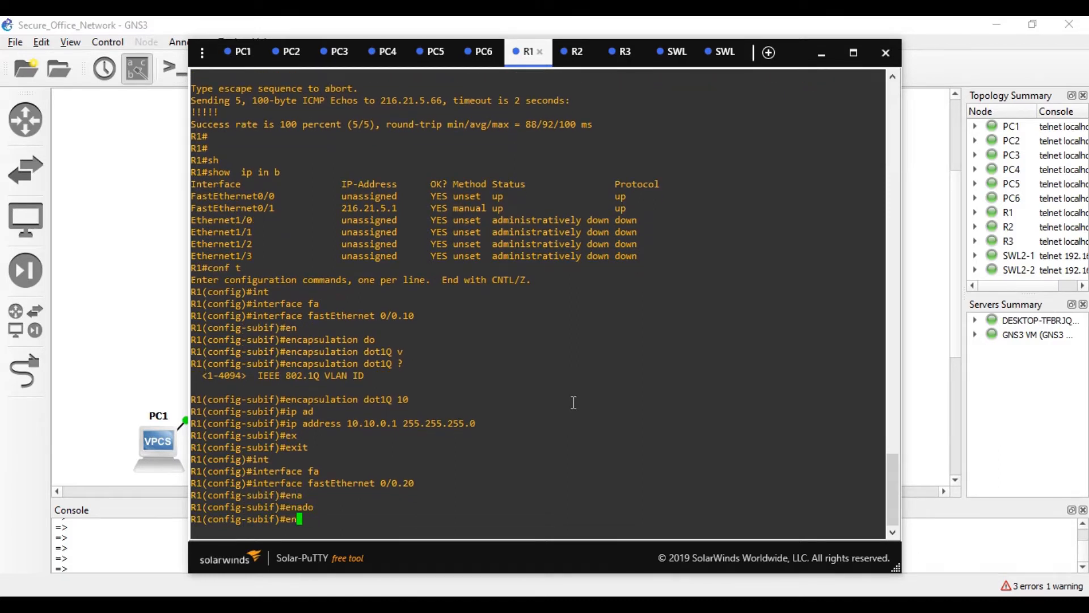
key("Tab")
type("do")
key("Tab")
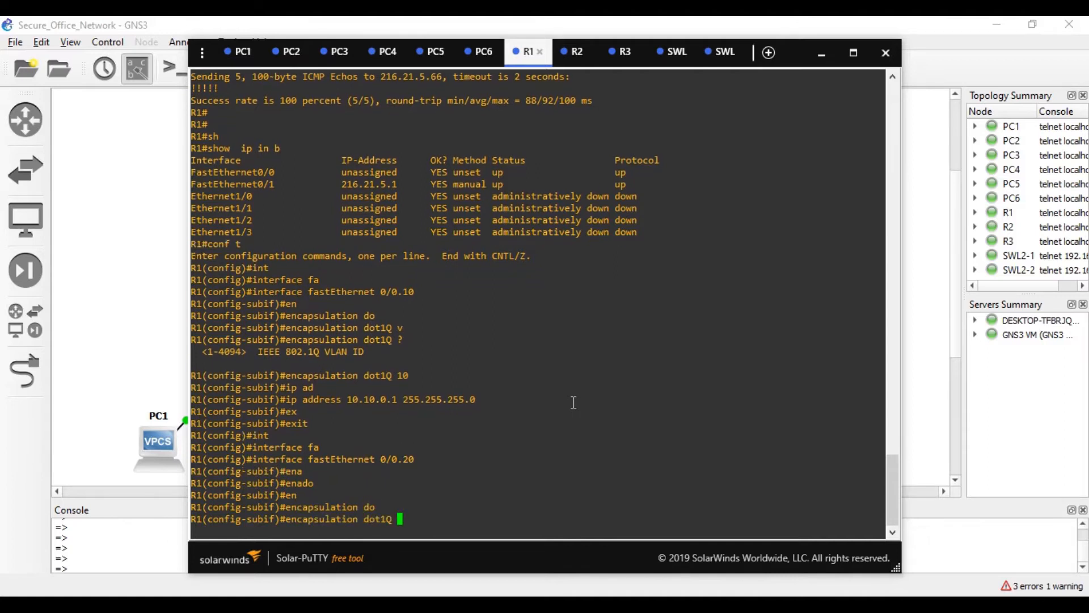
type("20")
key("Return")
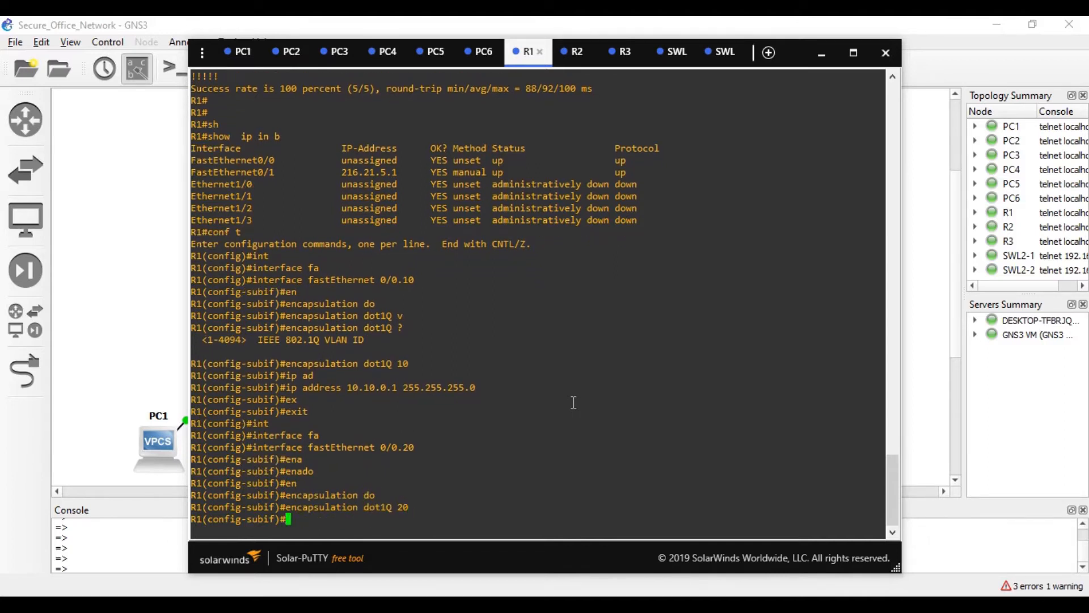
- Assign 10.20.0.1 255.255.255.0 to Fa0/0.20 after correcting a mistyped address command
type("ip0 ad")
key("Tab")
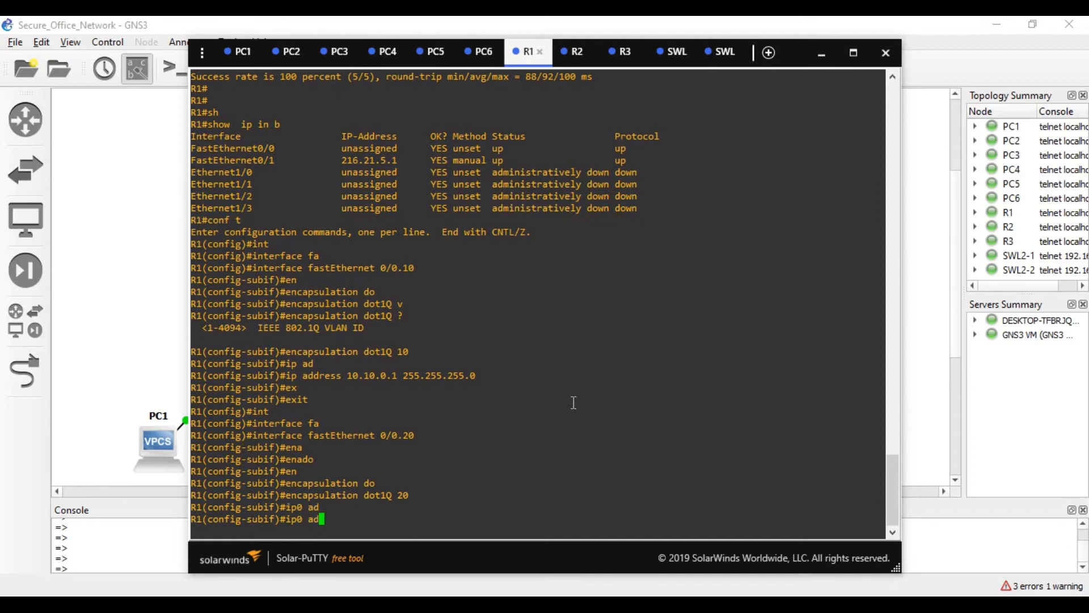
key("BackSpace")
key("BackSpace")
key("BackSpace")
key("BackSpace")
key("BackSpace")
key("BackSpace")
key("Up")
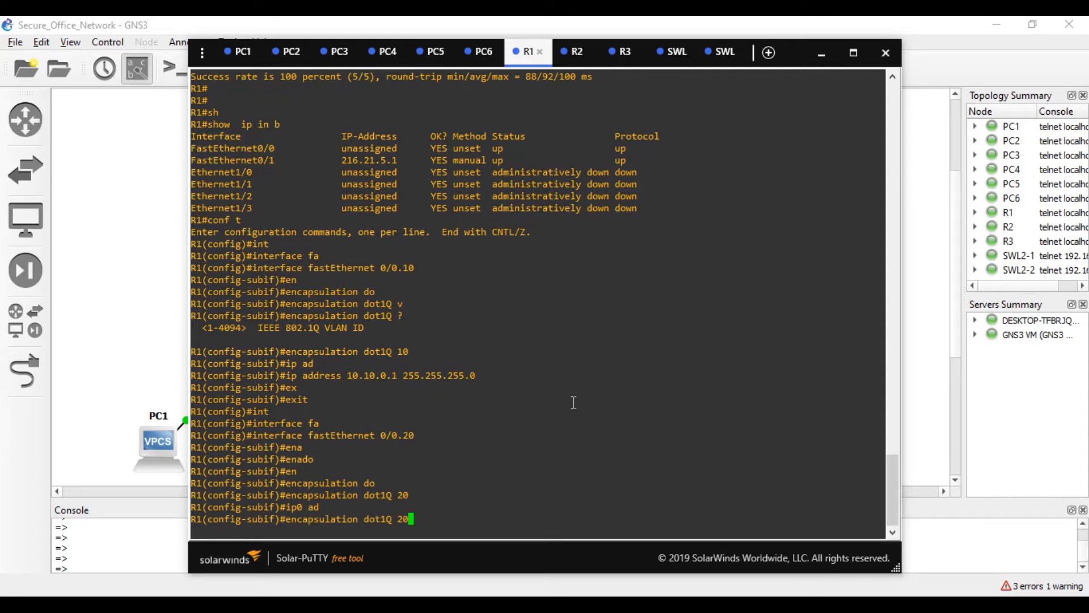
key("Up")
key("Down")
key("Down")
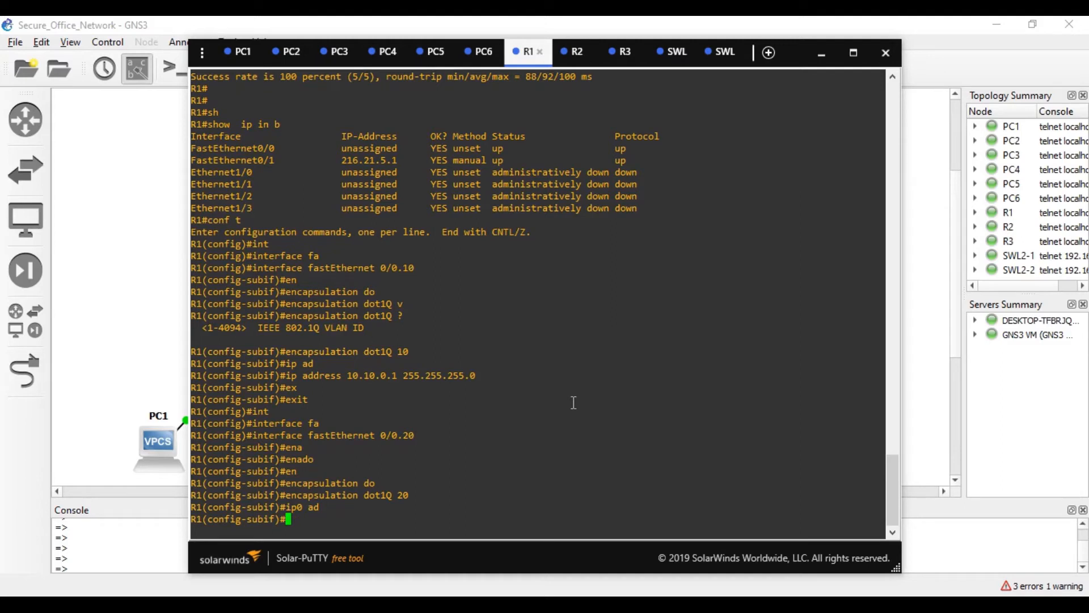
type("no ip0 ad")
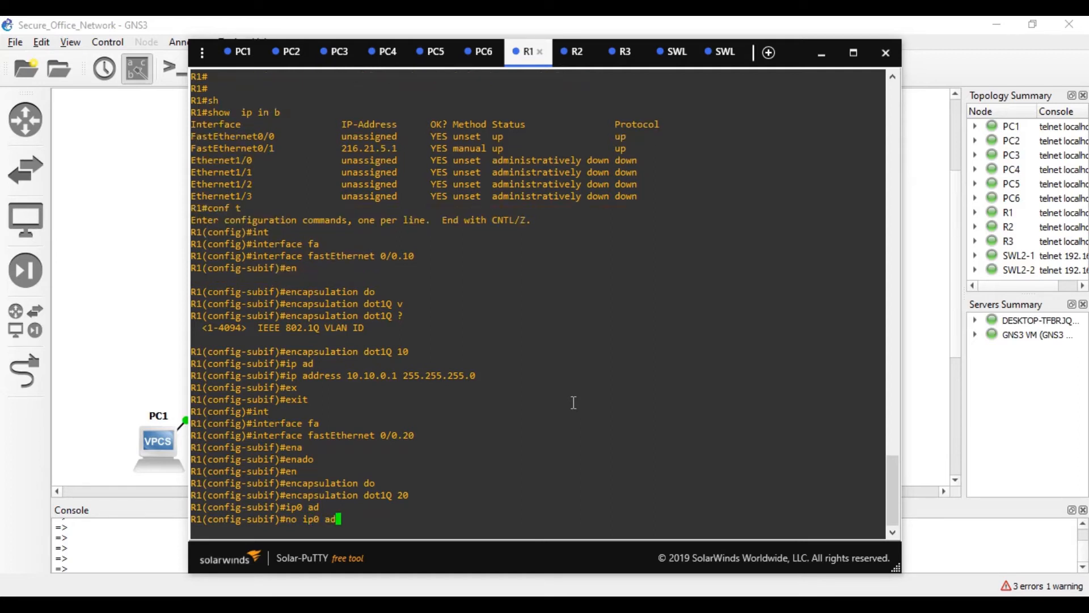
key("Return")
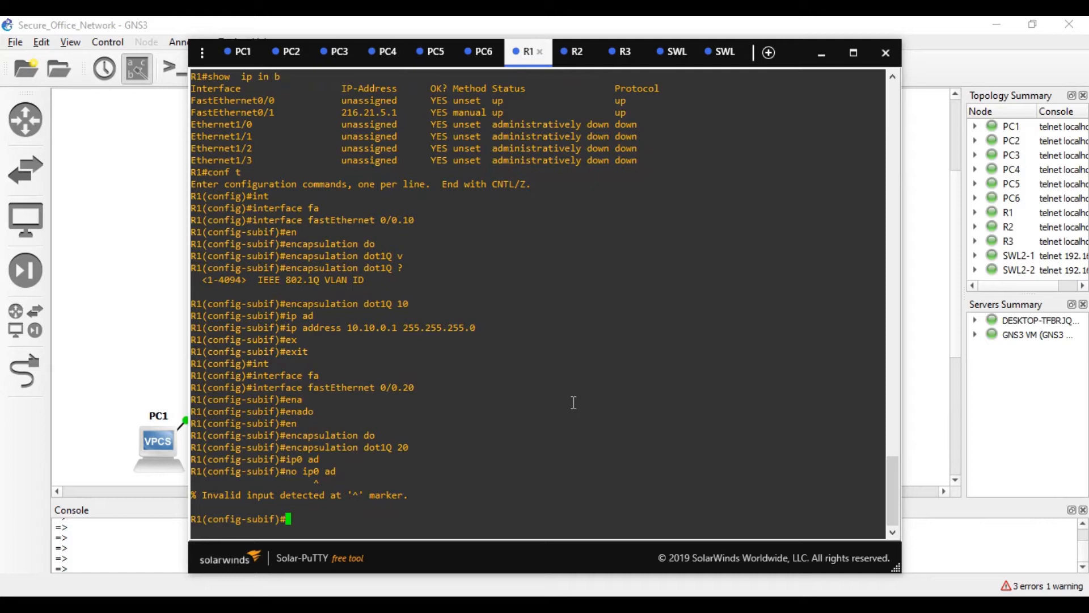
key("Up")
key("BackSpace")
key("BackSpace")
key("BackSpace")
key("BackSpace")
key("BackSpace")
key("BackSpace")
key("BackSpace")
key("BackSpace")
key("BackSpace")
type("ip ad")
key("Tab")
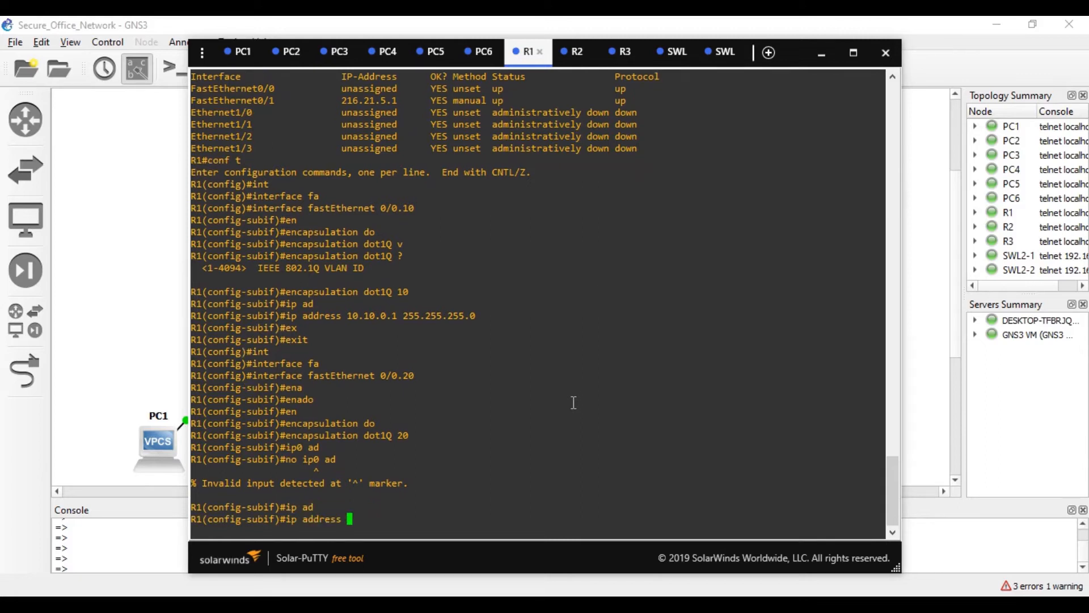
type("10.20.0.1 255.255.255.0")
key("Return")
- Leave configuration mode with Ctrl+Z and save R1's configuration with wr
key("ctrl+z")
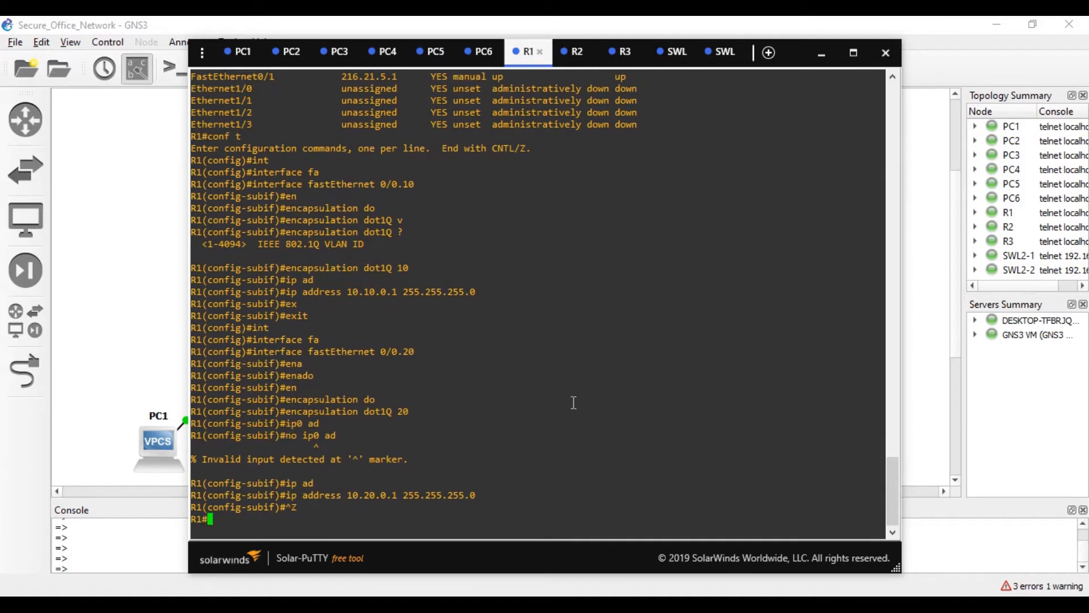
type("wr")
key("Return")
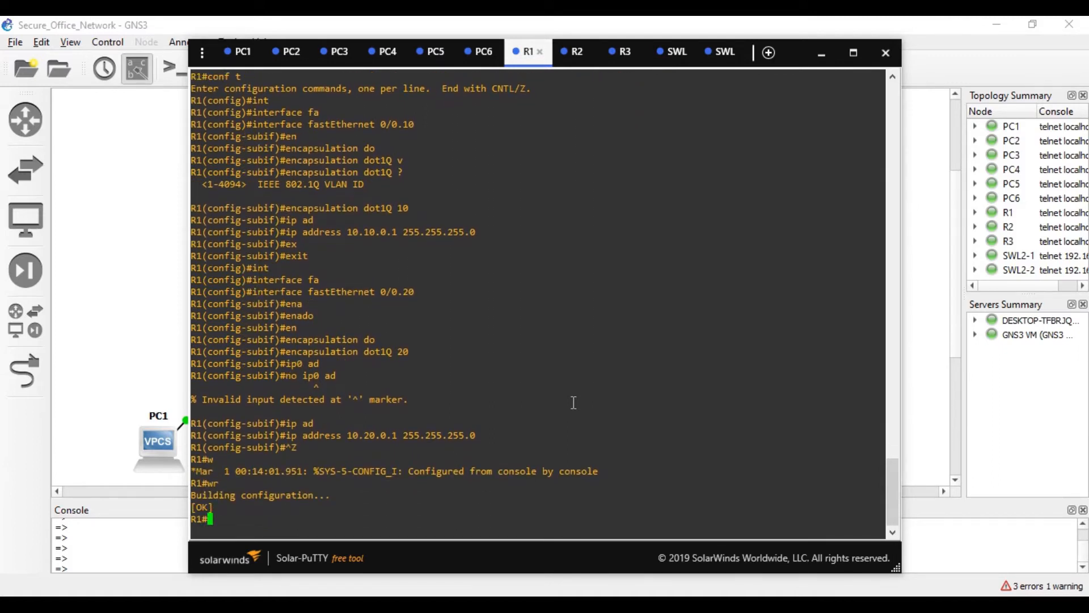
type("sh ip in b")
- Run show ip interface brief on R1 to confirm the subinterfaces are up
key("Return")
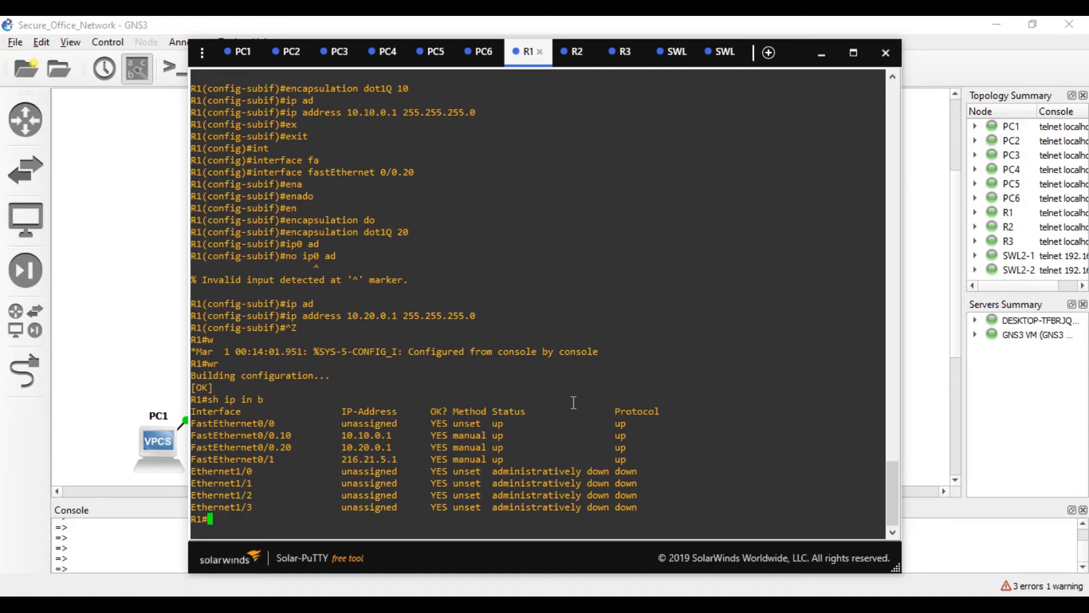
- From PC1, ping 10.20.0.2 and then 216.21.5.1
left_click(241, 51)
key("Up")
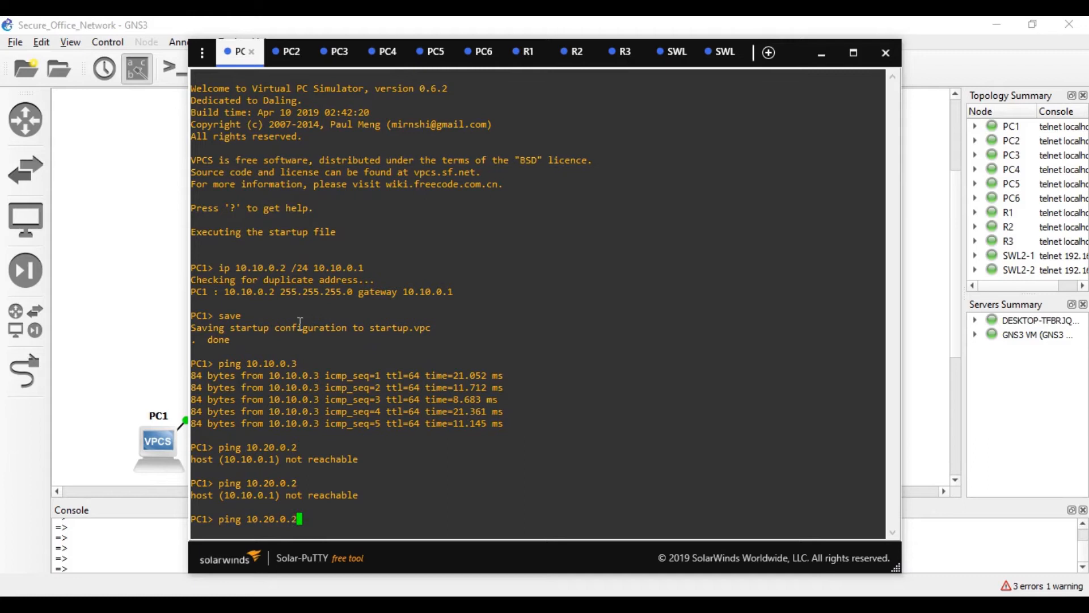
key("Return")
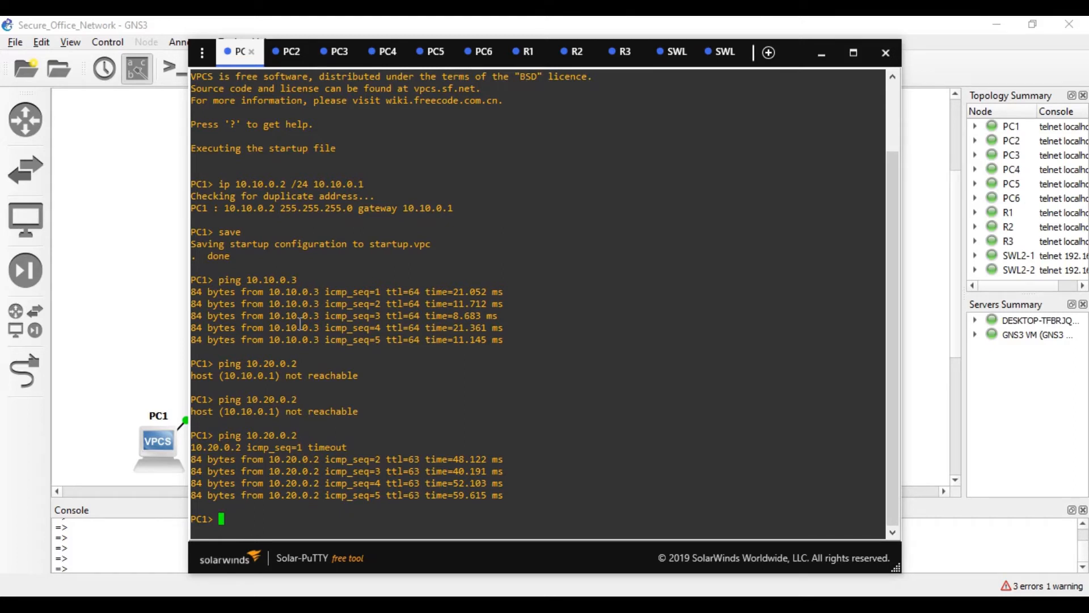
key("Up")
key("BackSpace")
key("BackSpace")
key("BackSpace")
key("BackSpace")
key("BackSpace")
key("BackSpace")
key("BackSpace")
key("BackSpace")
key("BackSpace")
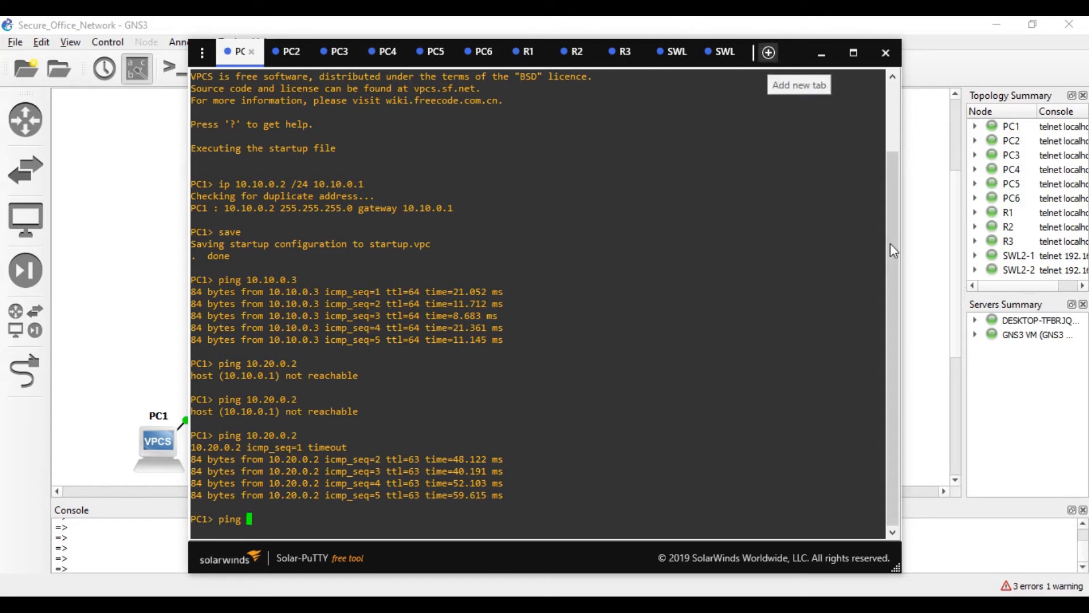
left_click(913, 247)
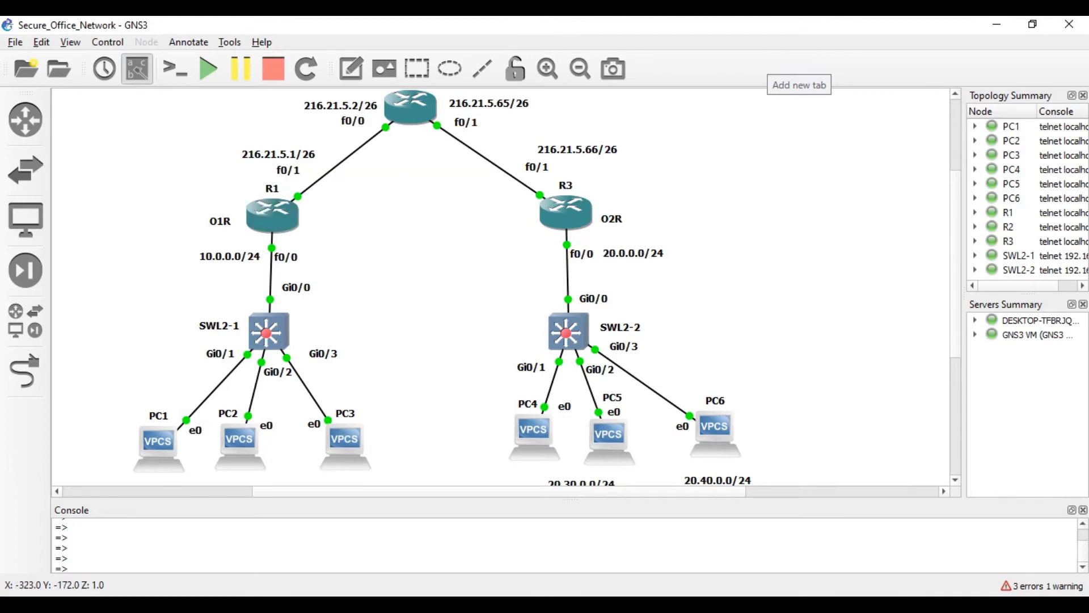
key("alt+Tab")
type("216")
key("BackSpace")
key("BackSpace")
key("BackSpace")
key("BackSpace")
key("BackSpace")
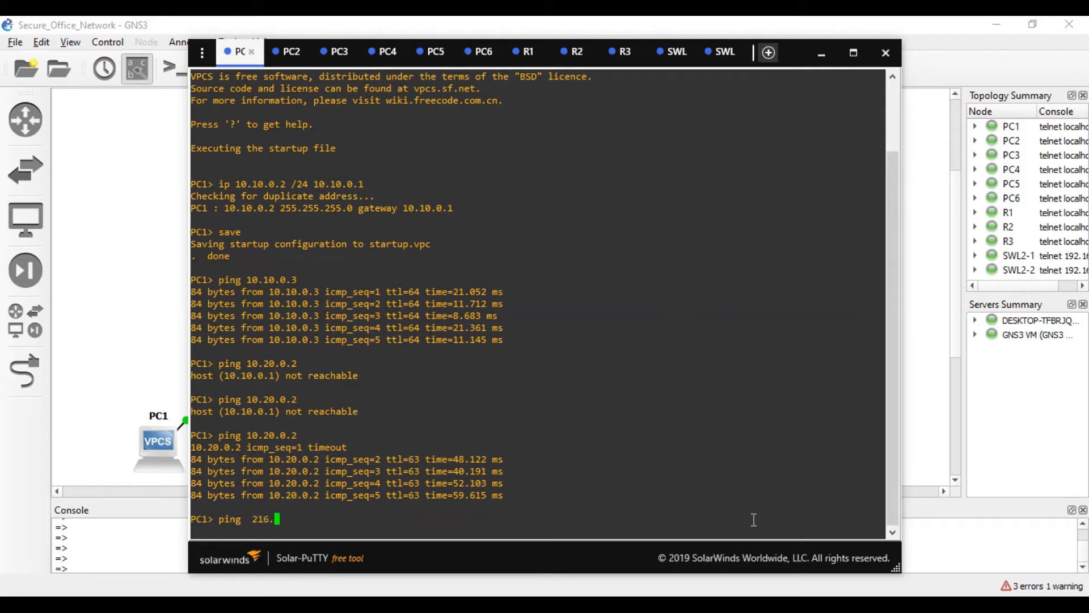
type("216.21.5.1")
key("Return")
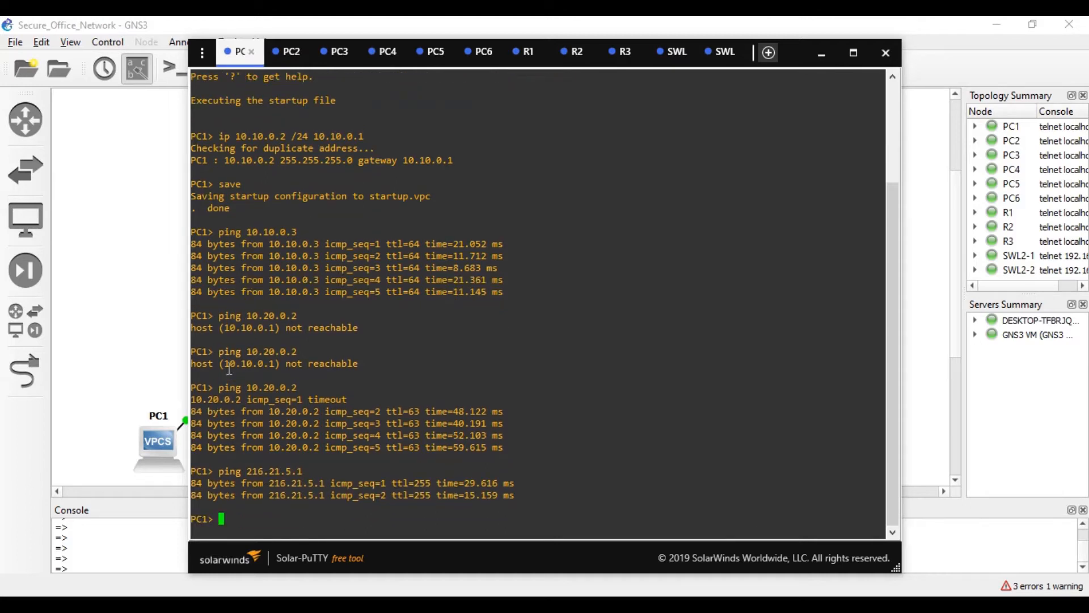
- From PC1, ping R3 at 216.21.5.66, then stop the ping
left_click(162, 345)
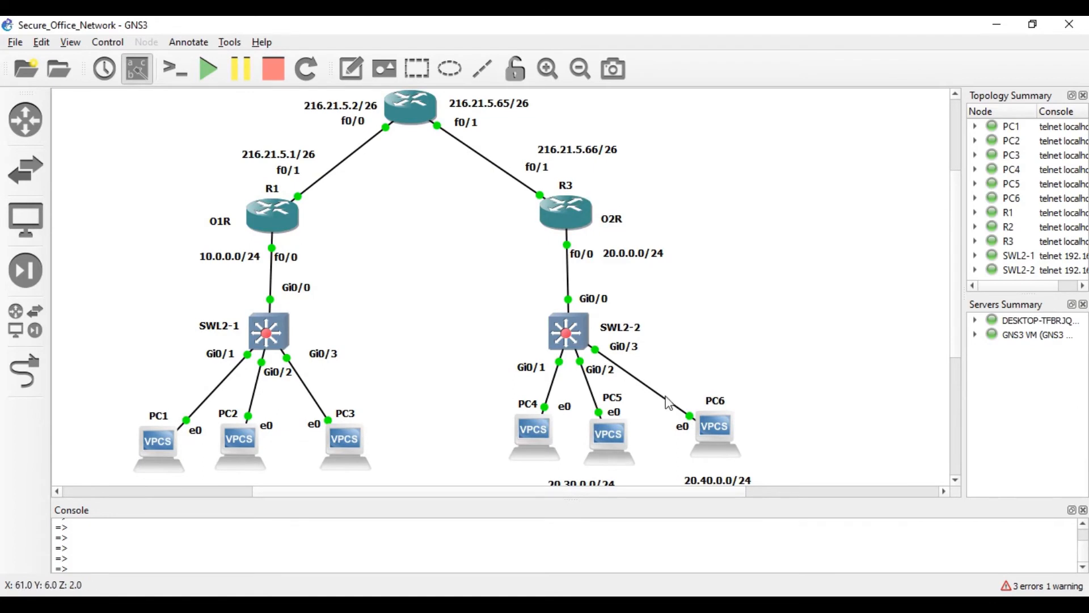
key("alt+Tab")
key("Up")
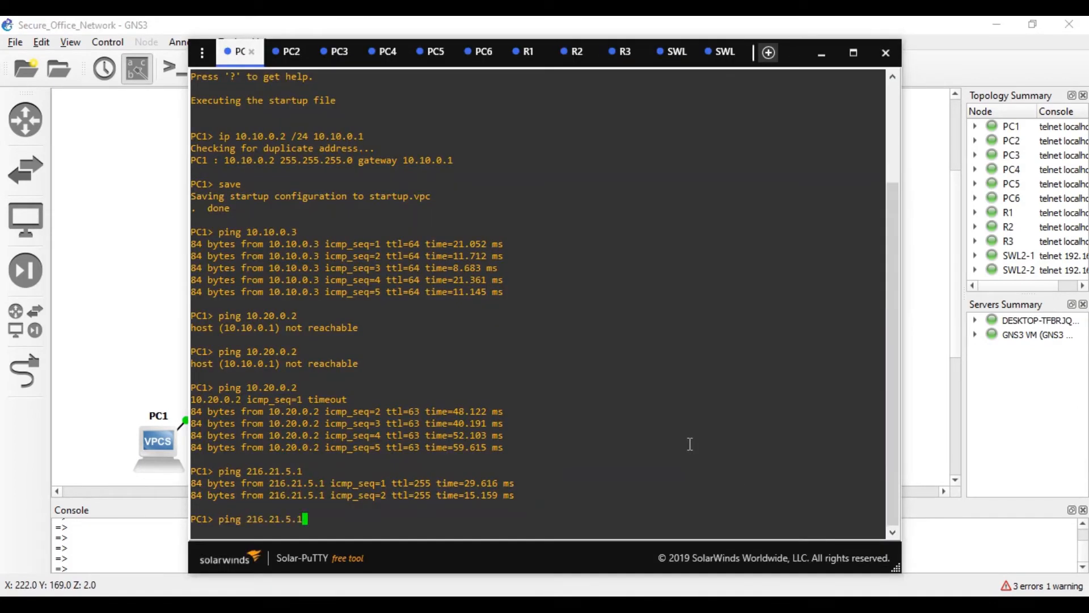
key("BackSpace")
type("66")
key("Return")
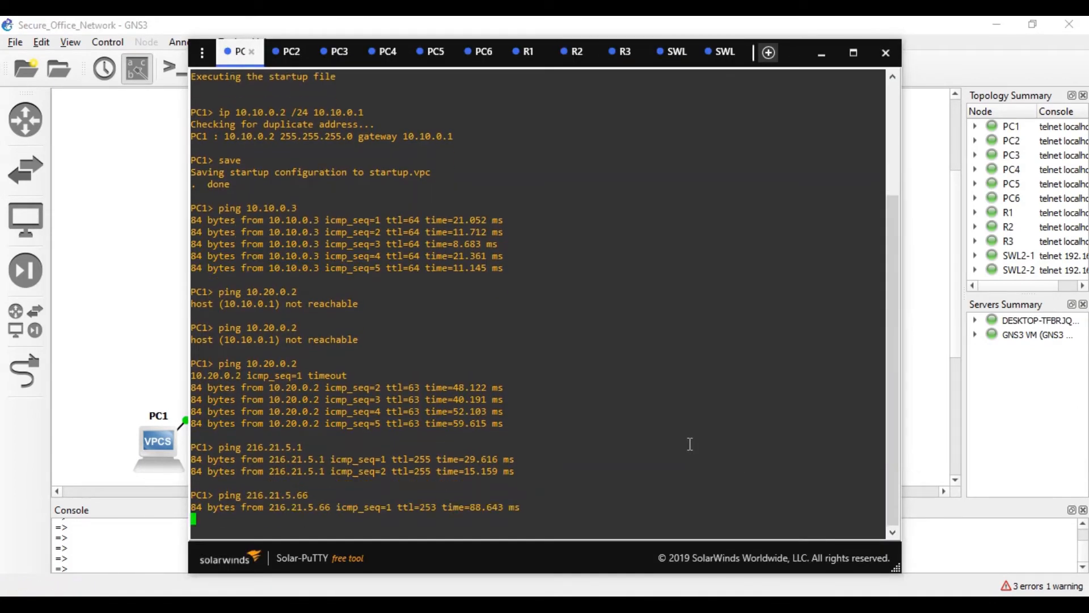
key("ctrl+c")
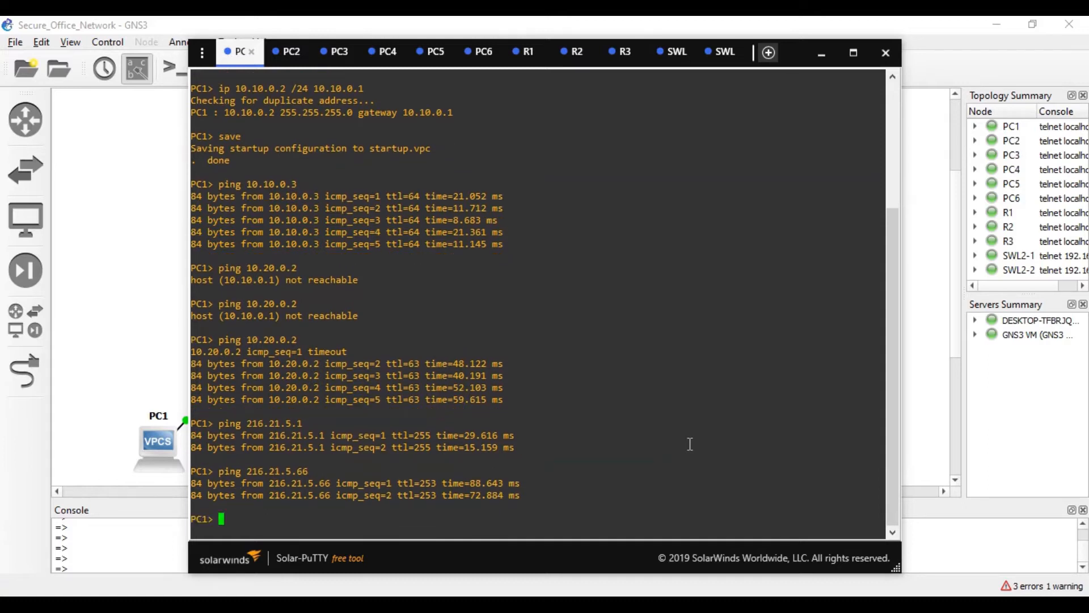
left_click(103, 262)
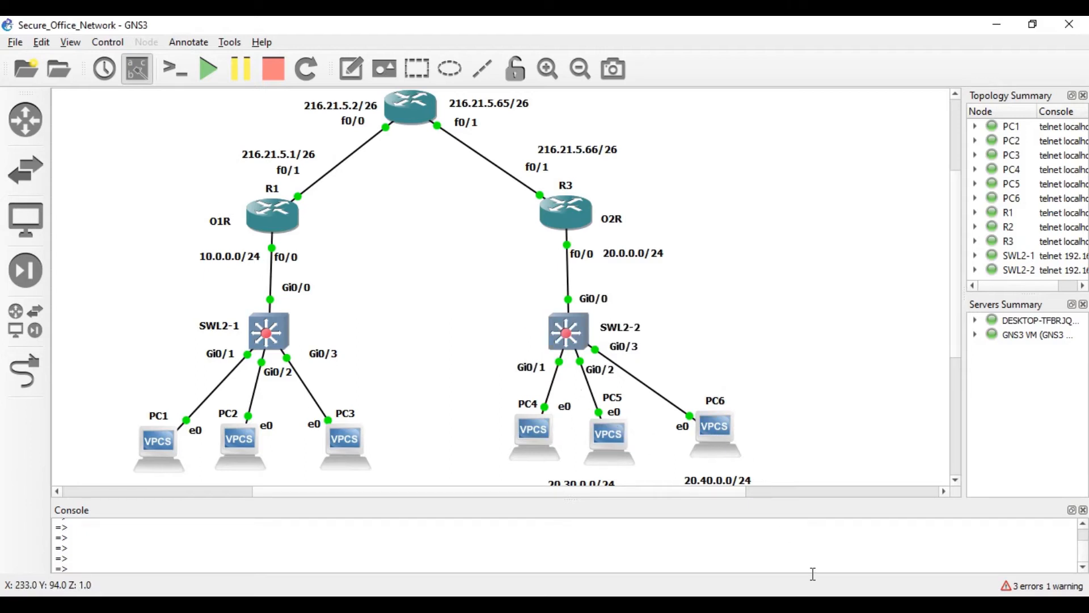
key("alt+Tab")
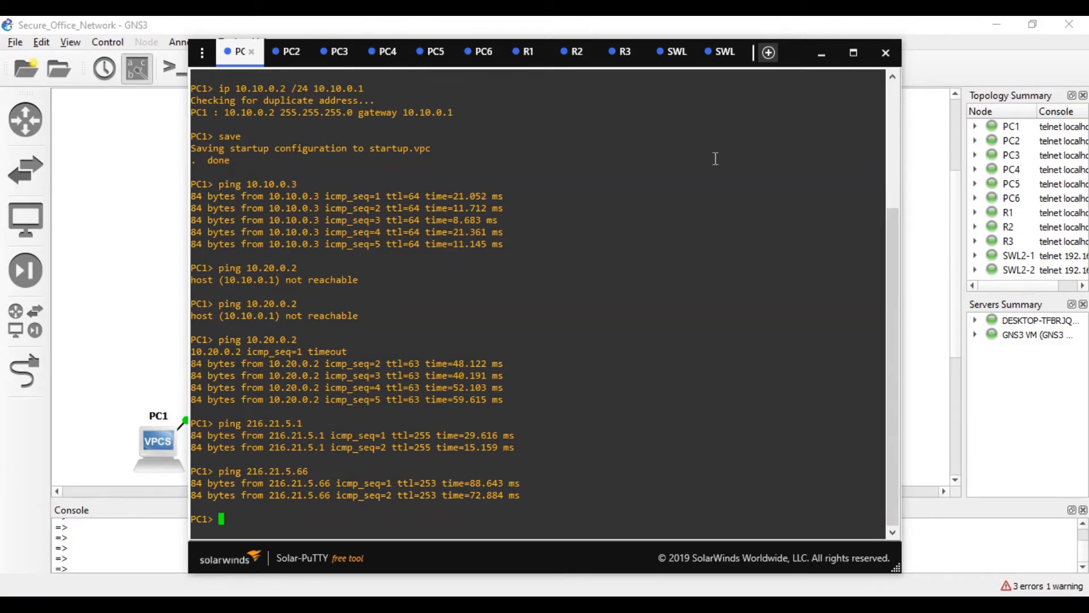
- On the switch console, enter privileged mode and then global configuration mode
left_click(716, 52)
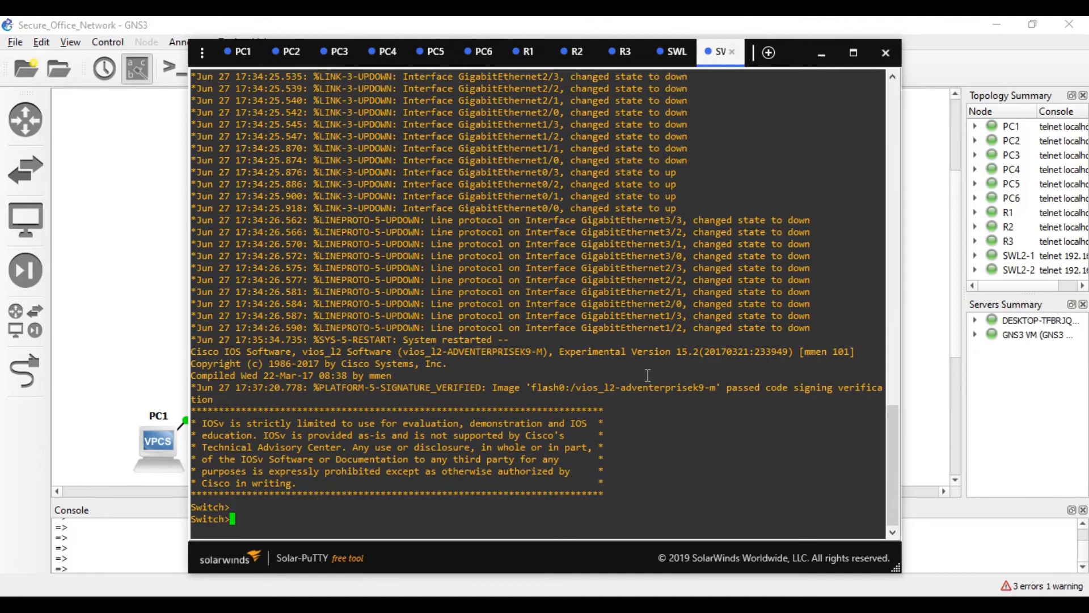
type("en")
key("Return")
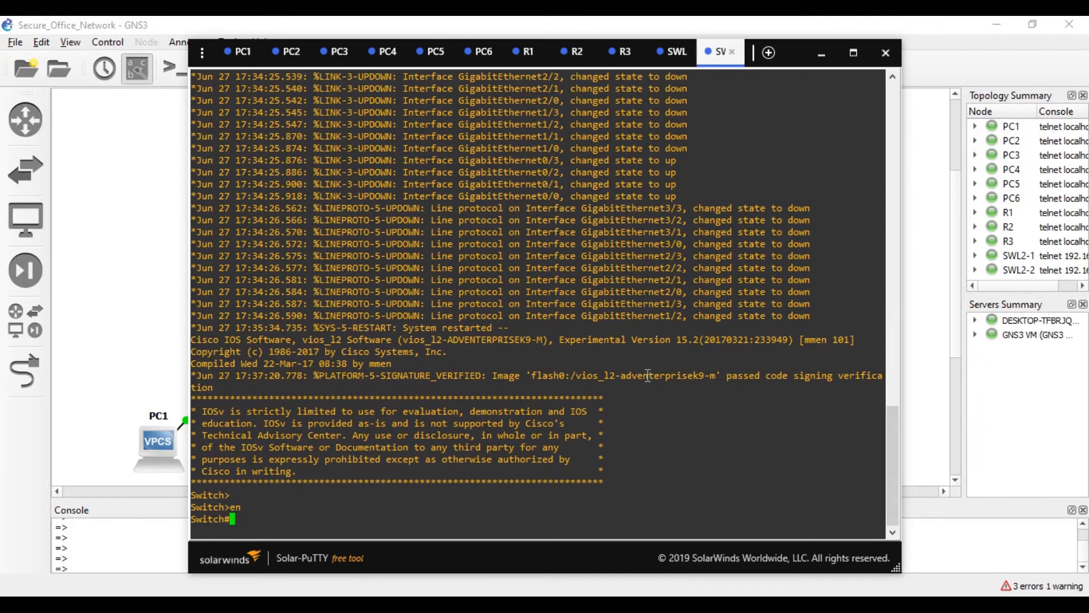
type("conf t")
key("Return")
- Create VLAN 30 and name it vlan30
type("c")
type("k")
key("Tab")
key("BackSpace")
type("l")
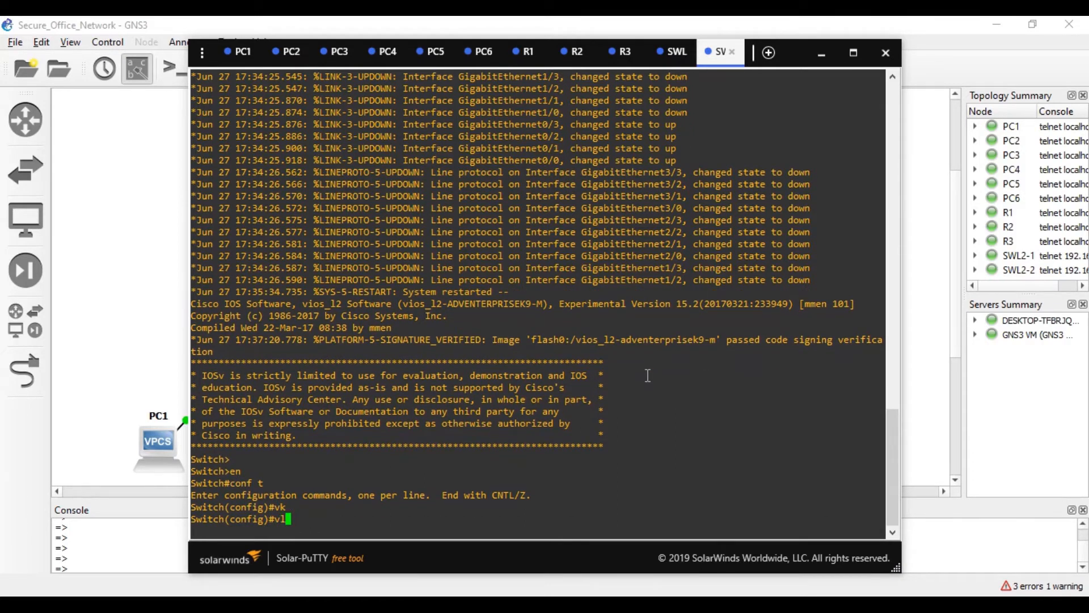
type("A")
key("Tab")
type("n")
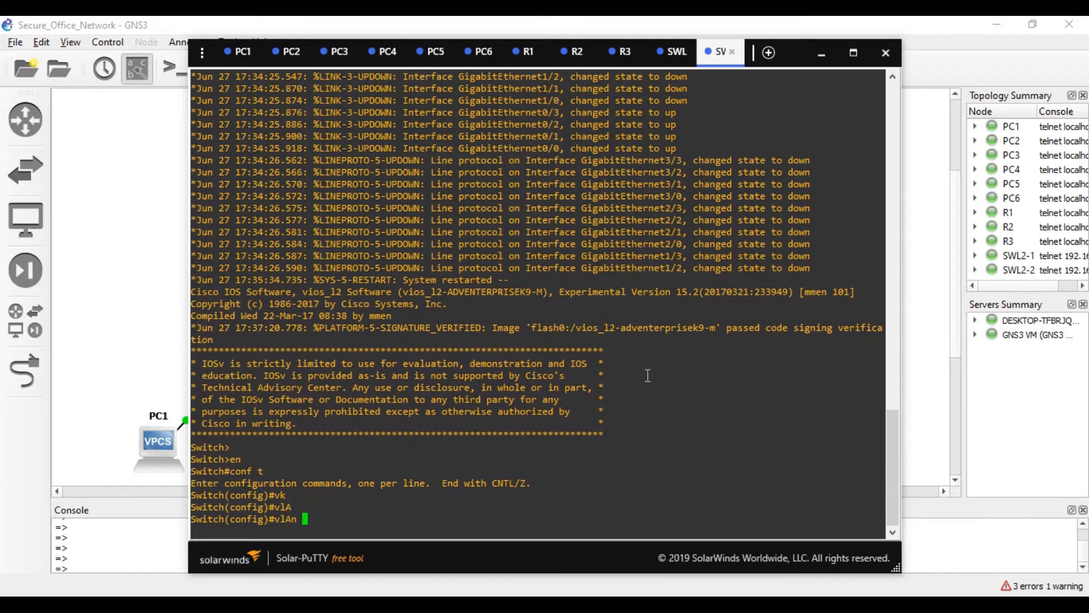
key("BackSpace")
key("BackSpace")
key("BackSpace")
key("Tab")
type("30")
key("Return")
type("nam")
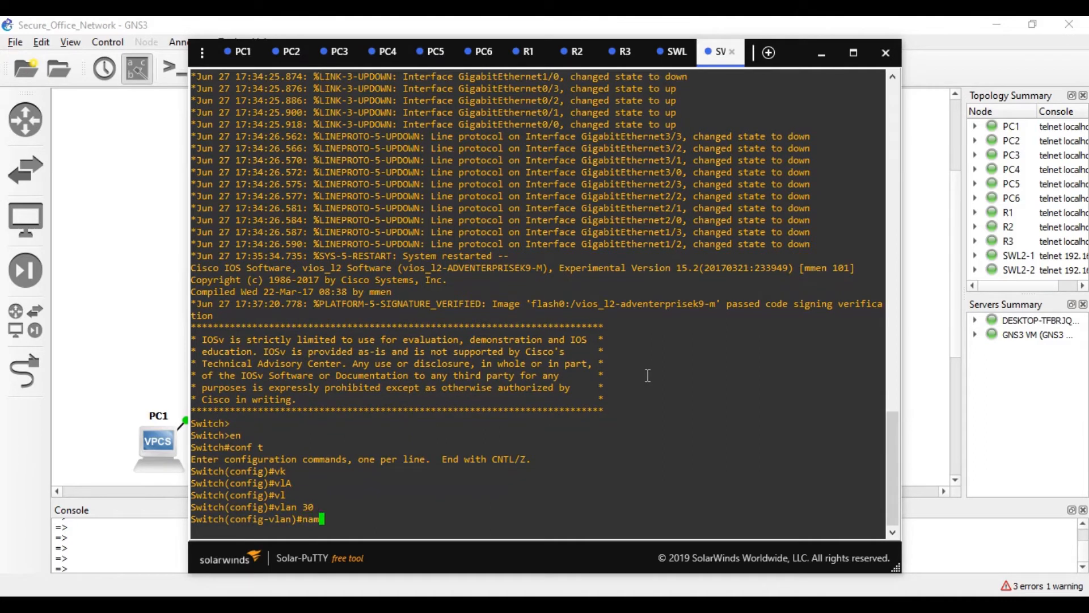
key("Tab")
type("vlan")
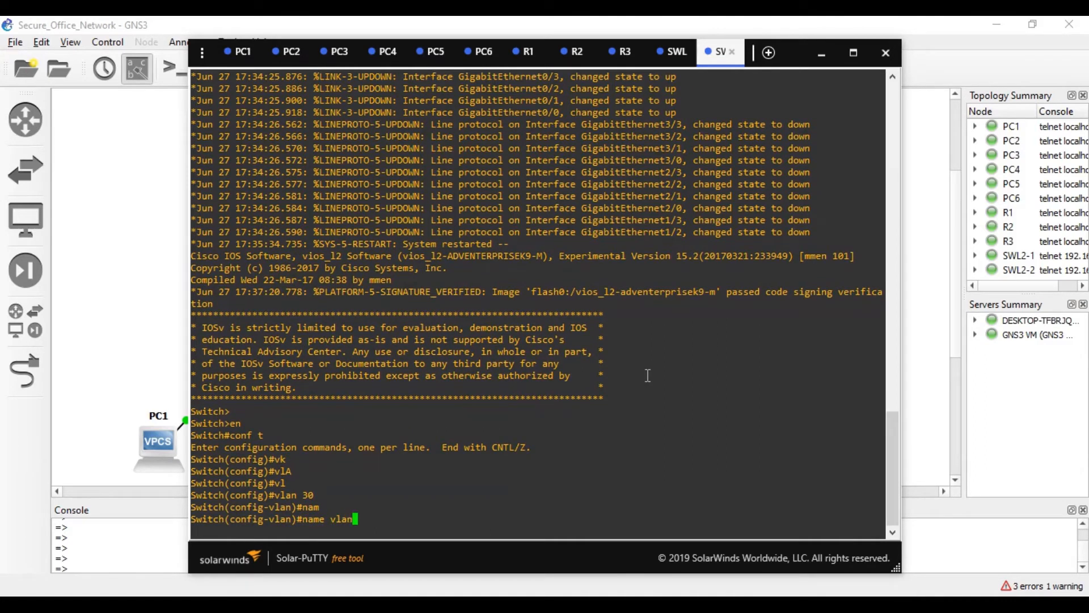
type("30")
key("Return")
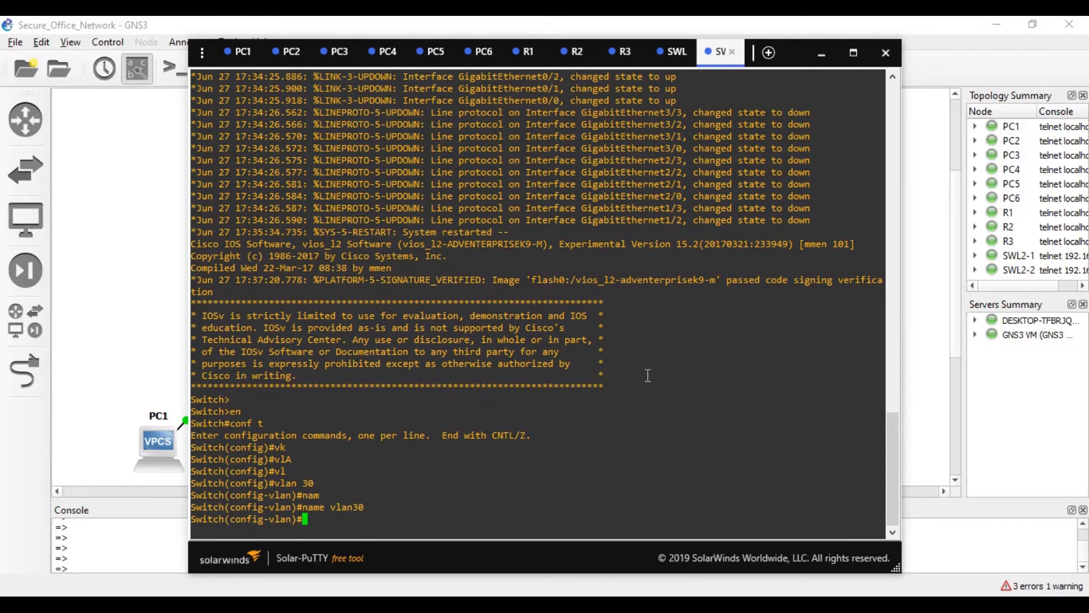
type("ex")
key("Tab")
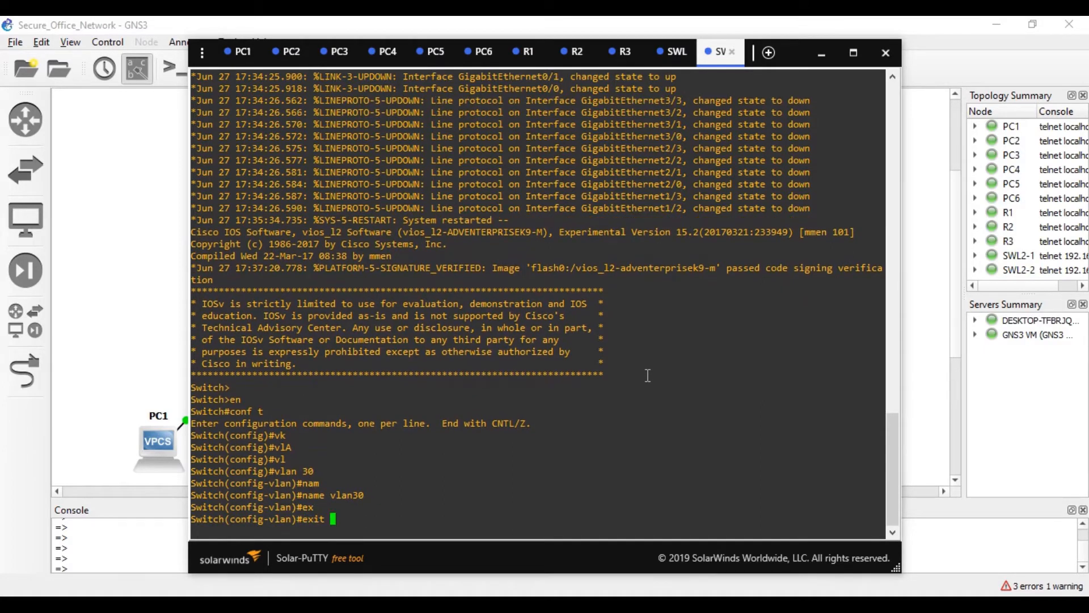
key("Return")
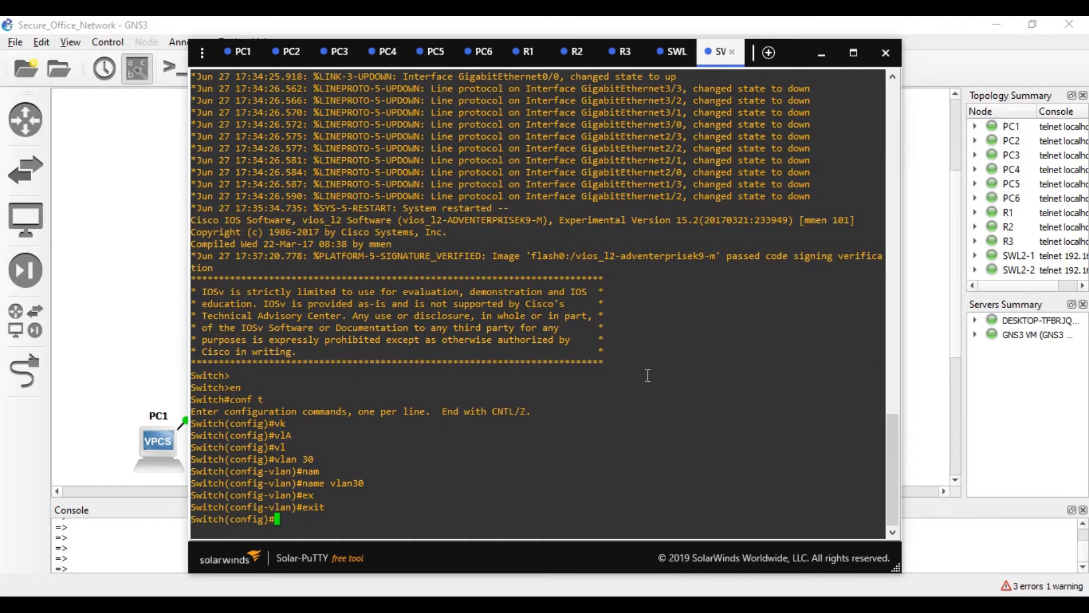
- Create VLAN 40 named vlan40 and return to global configuration
type("vla")
key("Tab")
type("40")
key("Return")
type("name ")
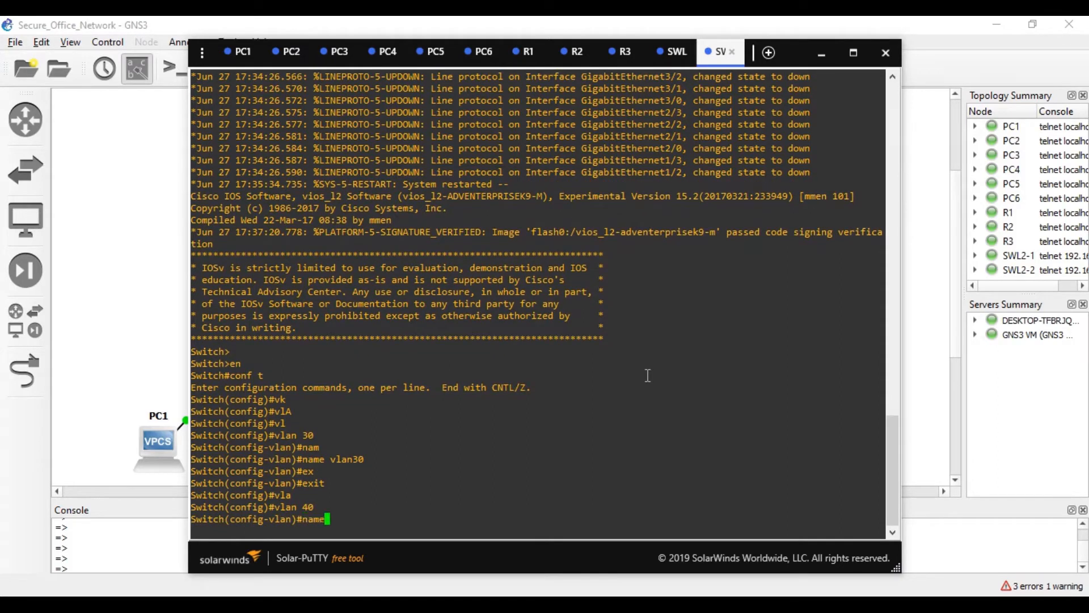
type("vlan40")
key("Return")
type("exit")
key("Return")
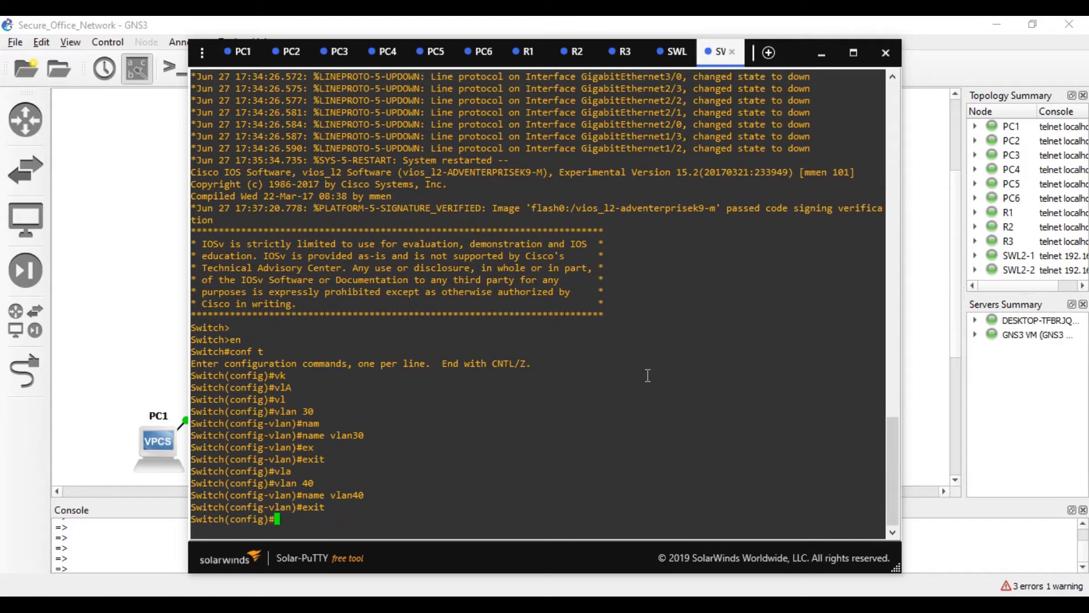
- Check with show vlan that vlan30 and vlan40 are active, then re-enter configuration mode
key("ctrl+z")
type("s")
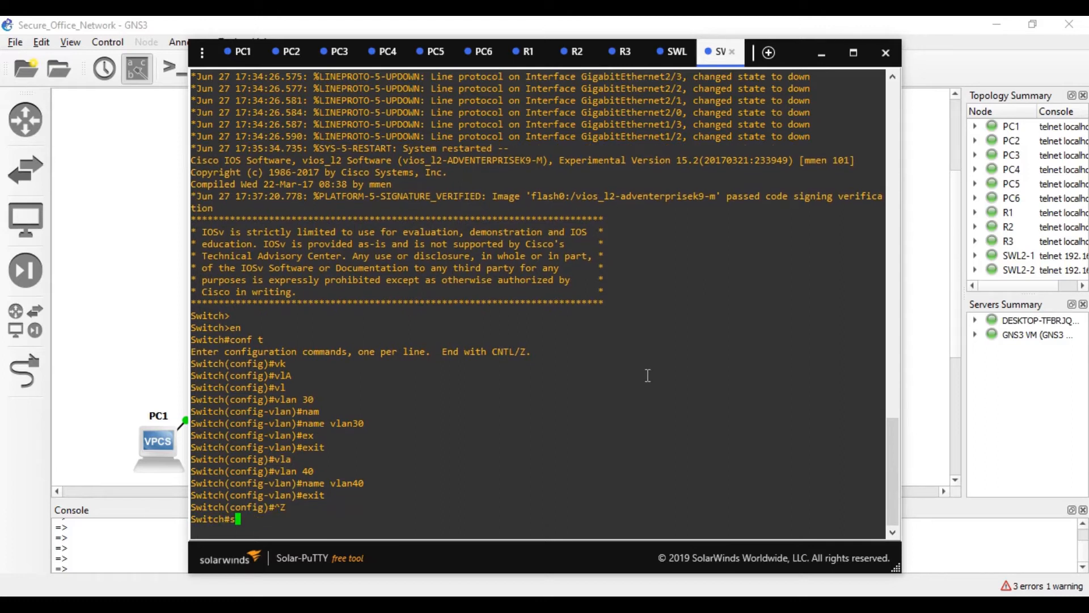
type("how vlan")
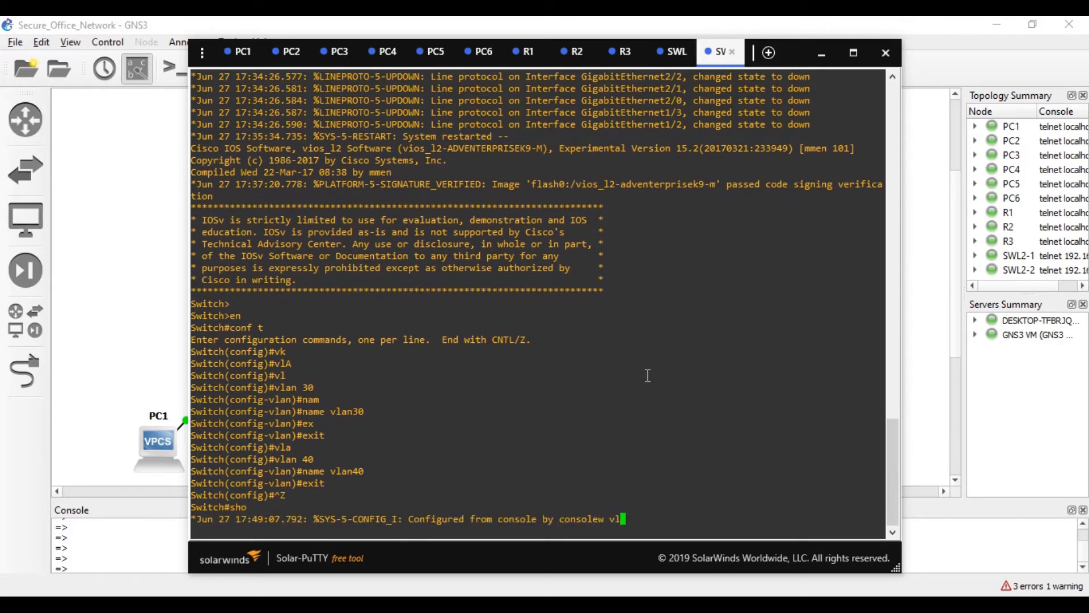
key("Return")
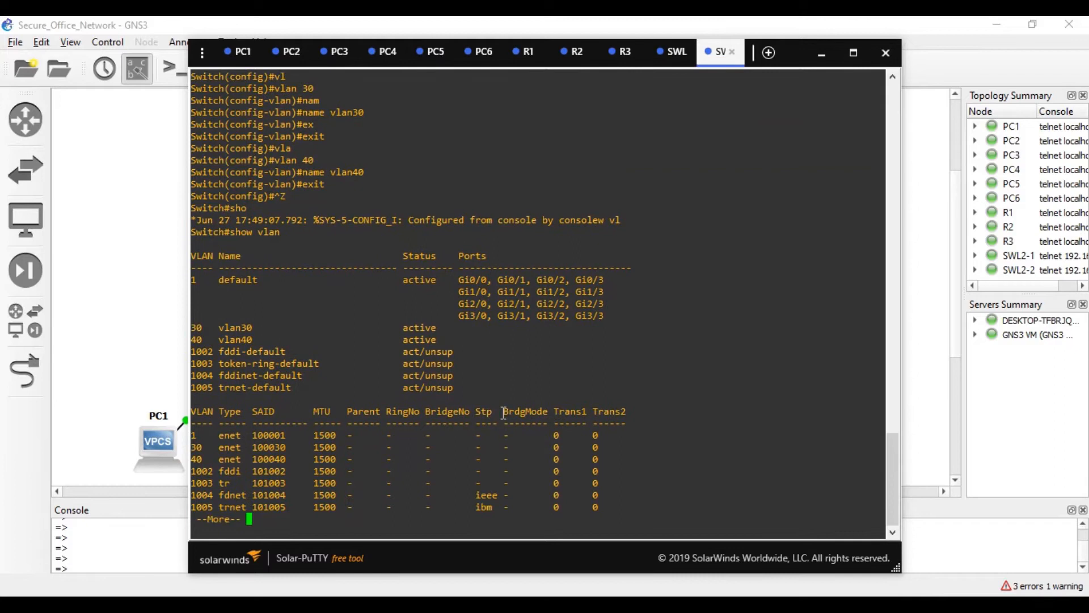
key("space")
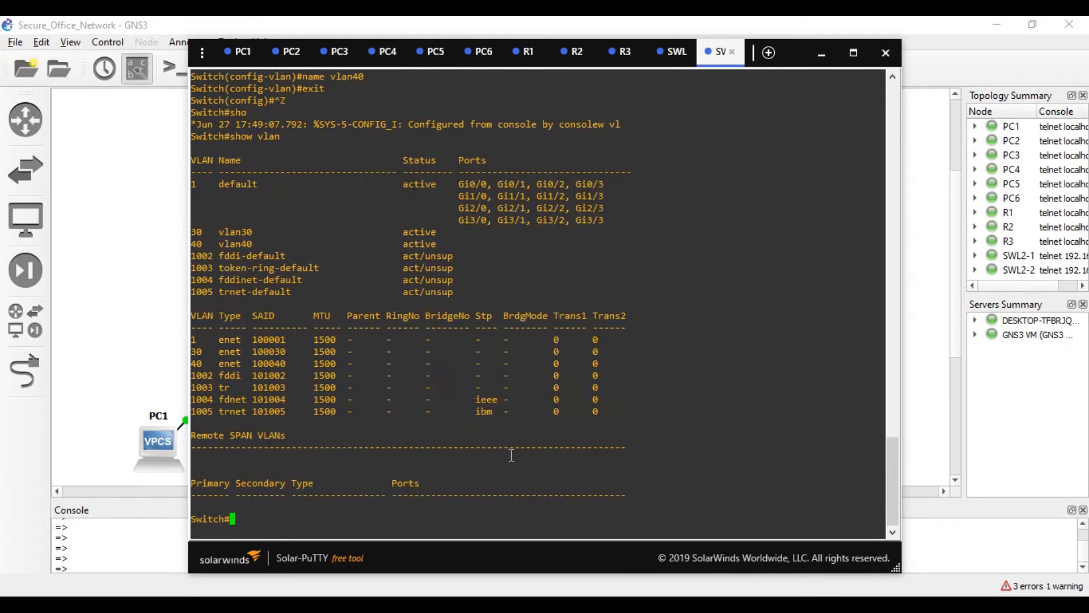
type("conf")
key("Return")
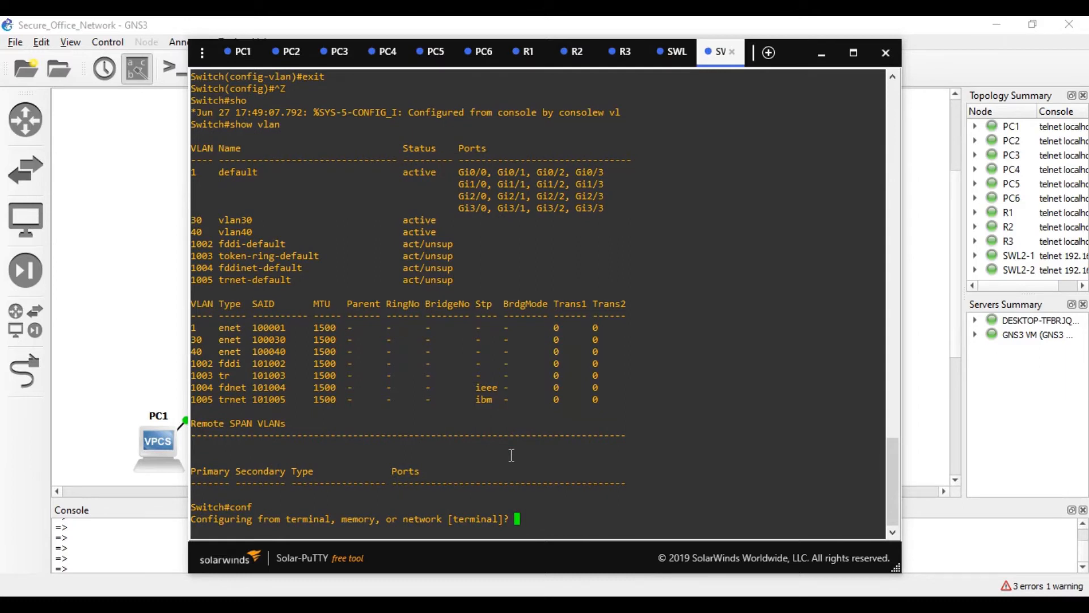
- Configure from the terminal and set interface GigabitEthernet 0/1 to switchport mode access
key("Return")
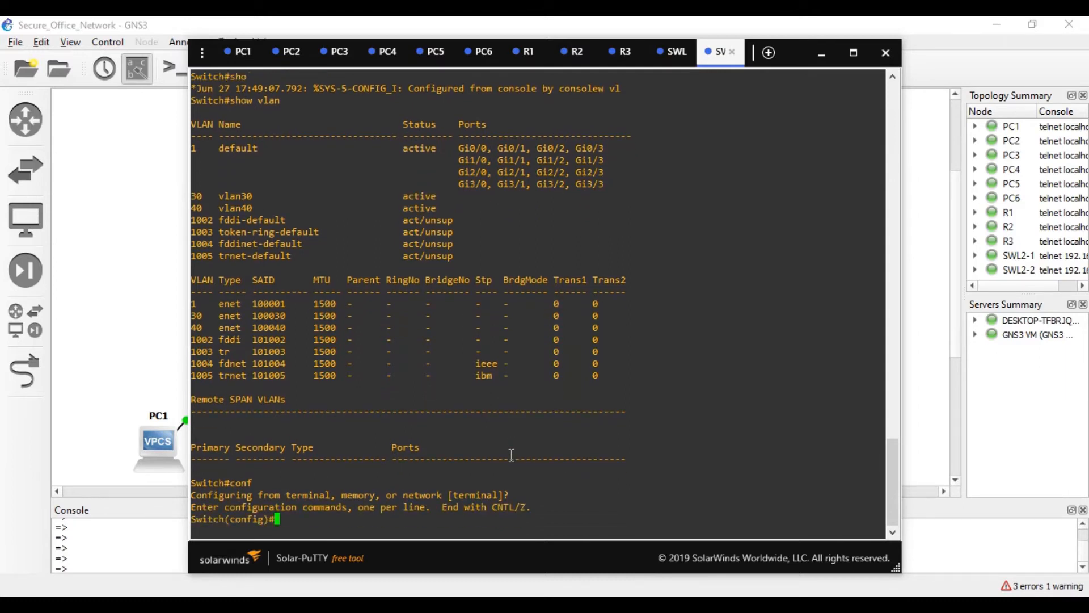
key("Return")
key("Return")
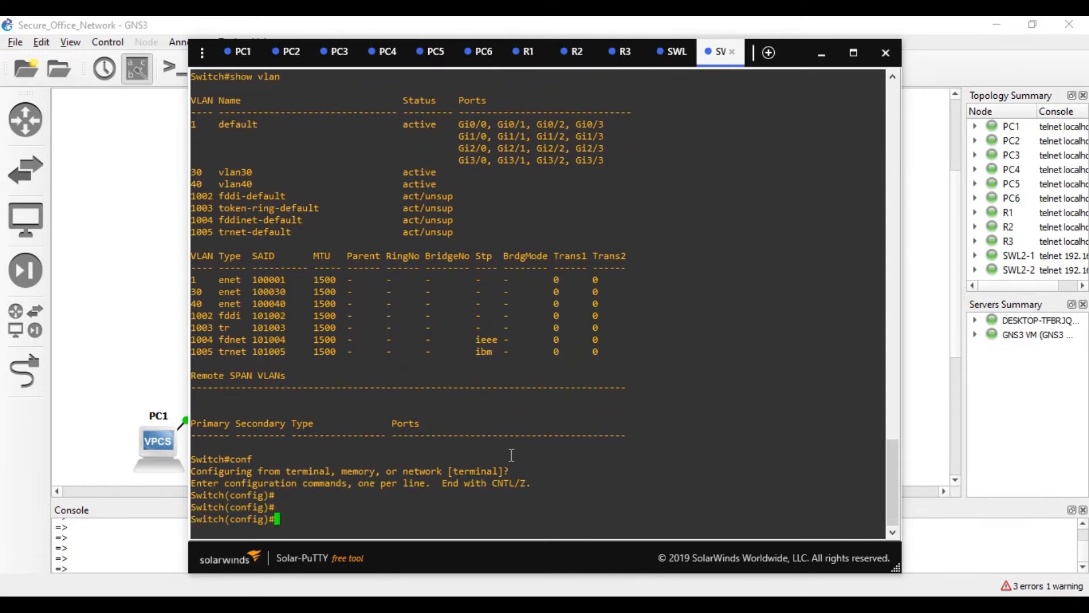
type("int")
key("Tab")
type("gi")
key("Tab")
type("0/1")
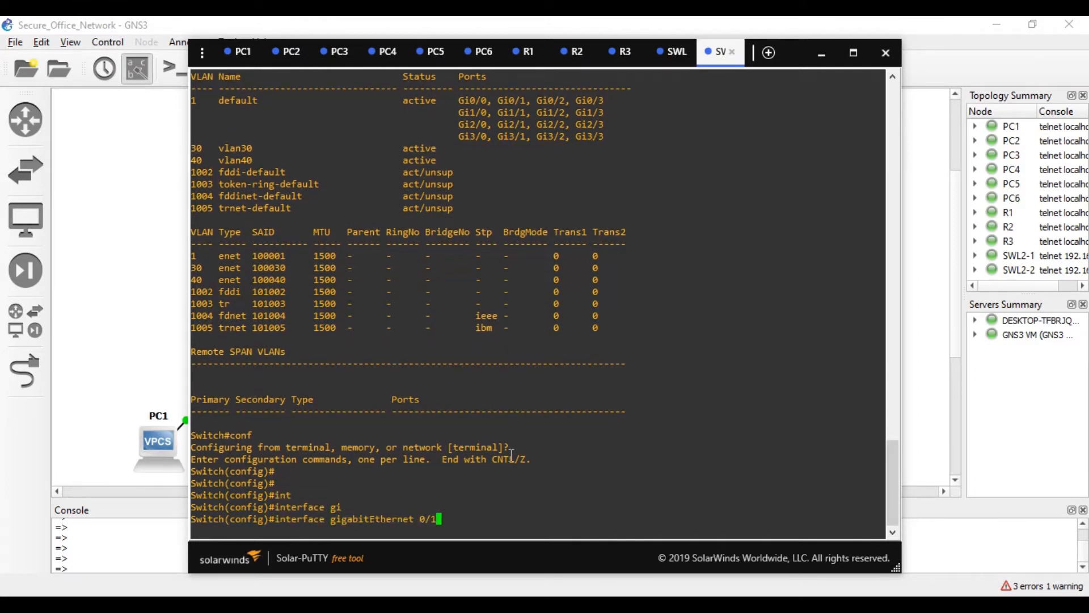
key("Return")
type("sw")
key("Tab")
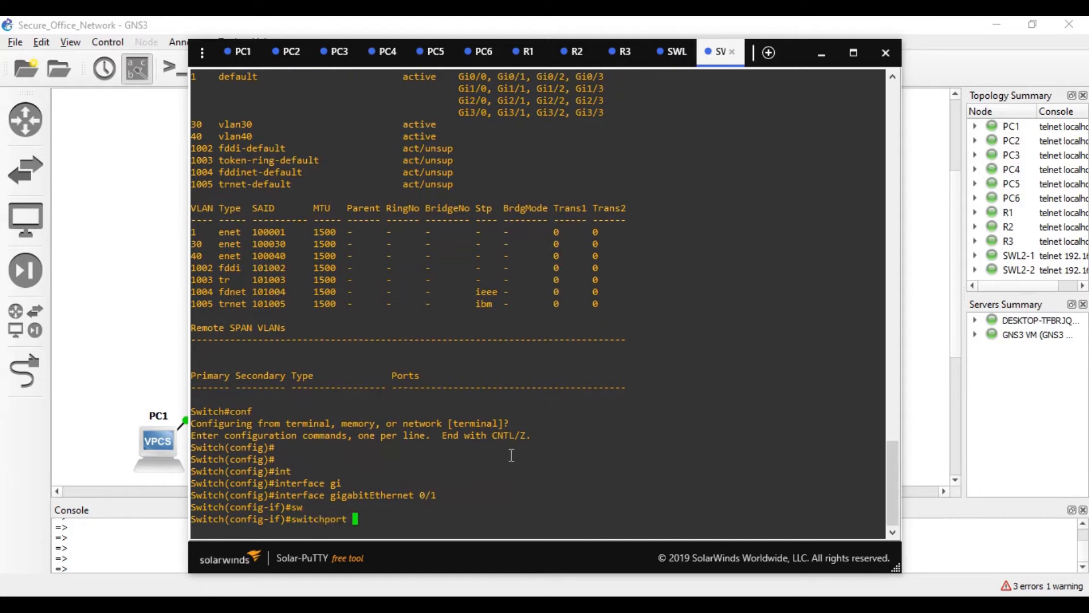
type("m")
key("Tab")
type("a")
key("Tab")
key("Return")
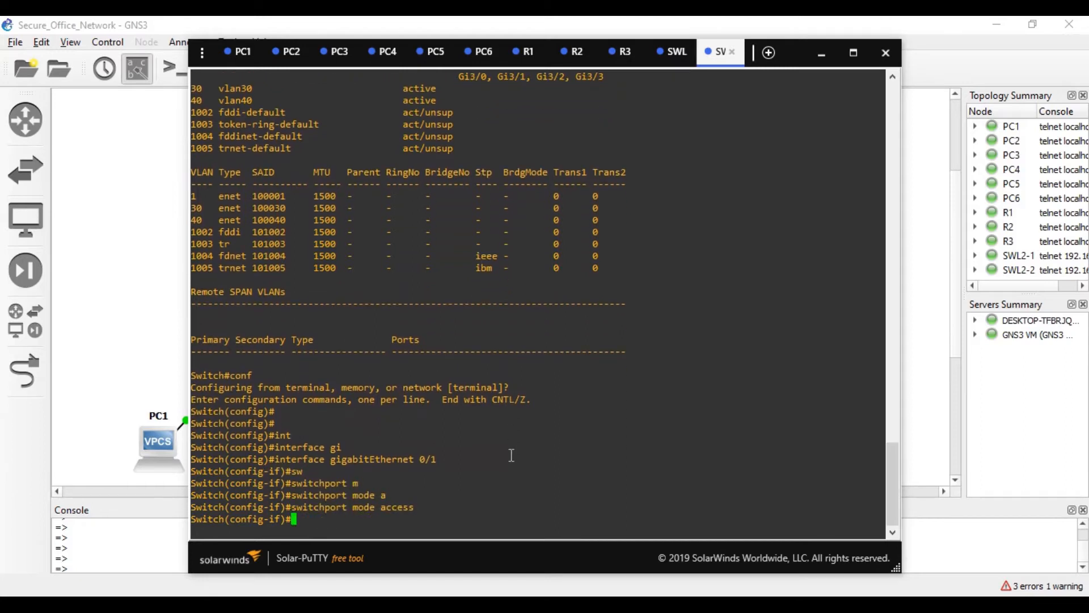
type("aw")
key("Return")
- Assign GigabitEthernet 0/1 to access VLAN 30 and exit the interface
type("aw")
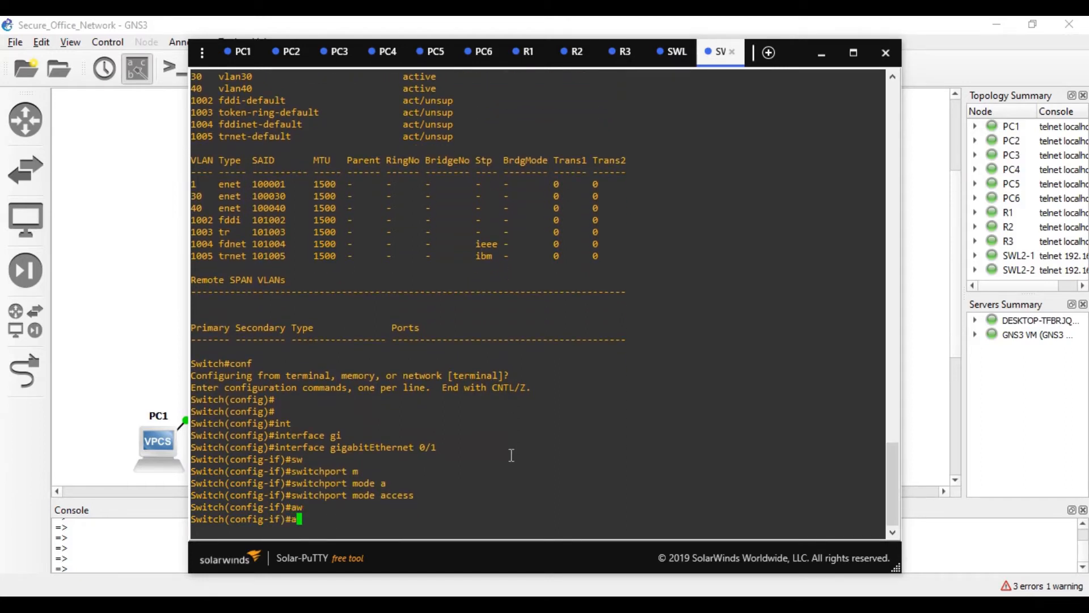
key("Return")
type("a")
key("BackSpace")
type("switchport")
key("Tab")
type("a")
key("Tab")
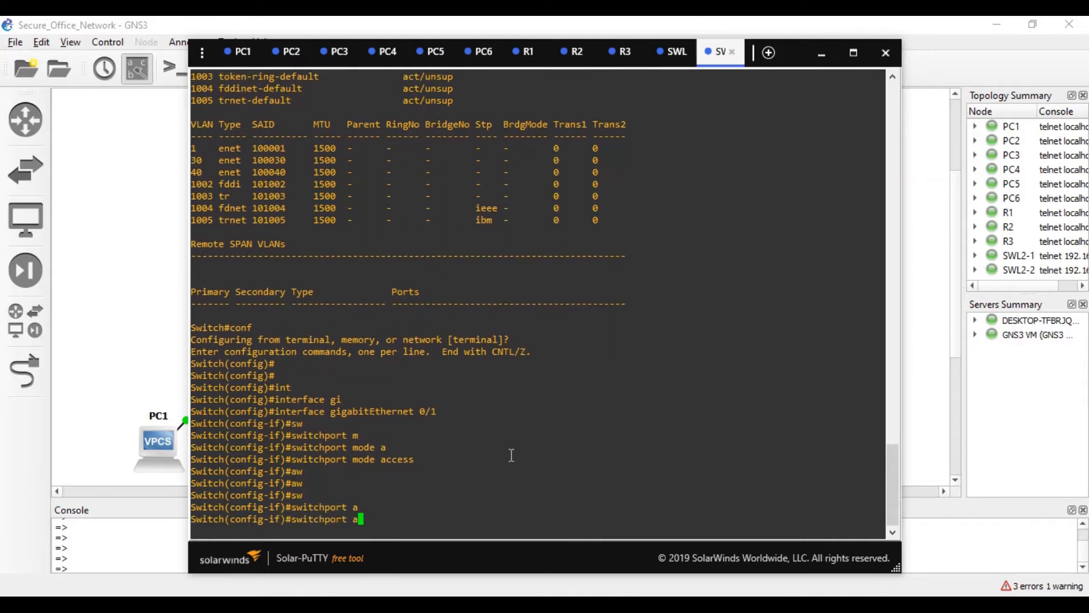
type("ccess v")
key("Tab")
type("v")
key("Tab")
type("30")
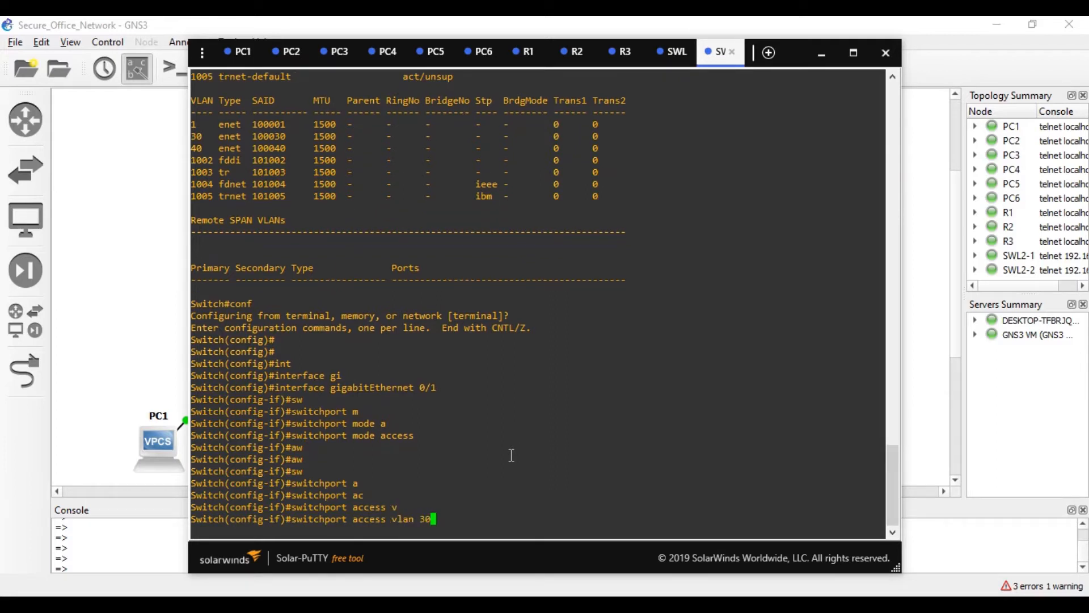
key("Return")
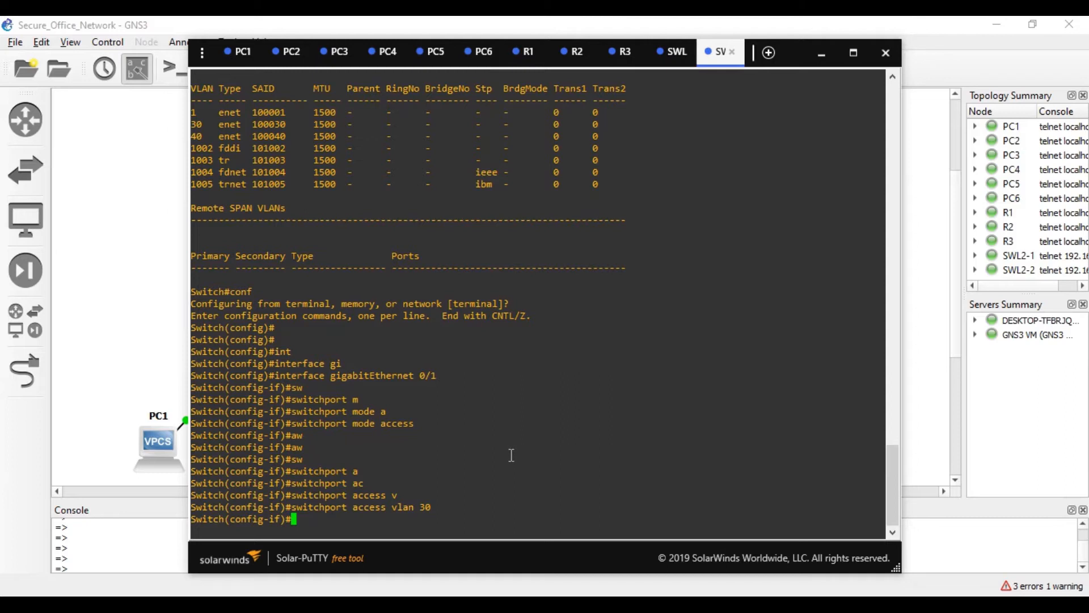
type("ex")
key("Tab")
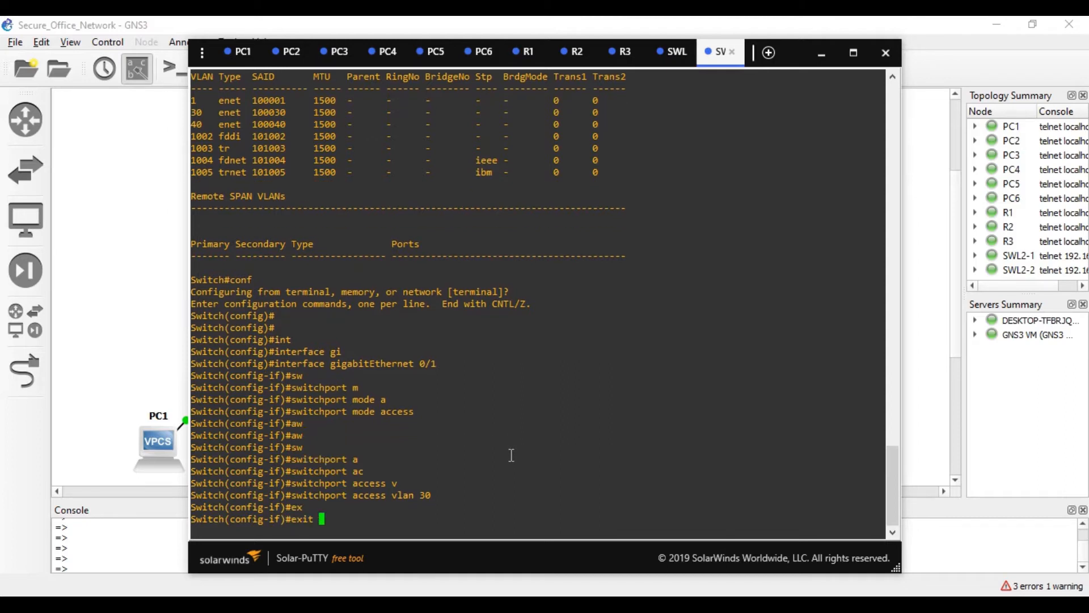
key("Return")
- Make GigabitEthernet 0/2 an access port in VLAN 30
key("Up")
key("Up")
key("Up")
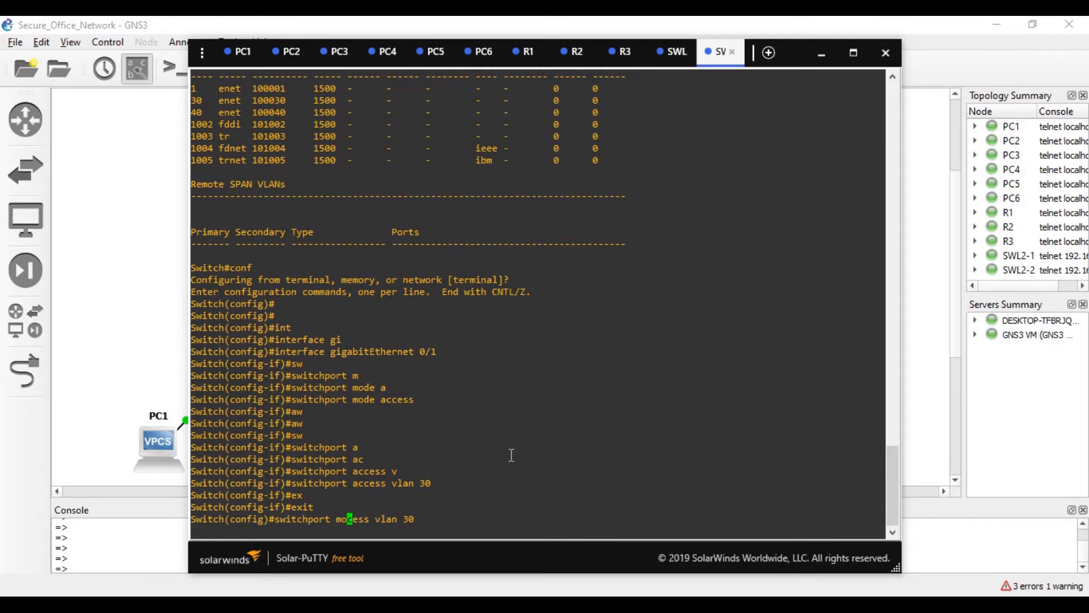
key("Up")
key("BackSpace")
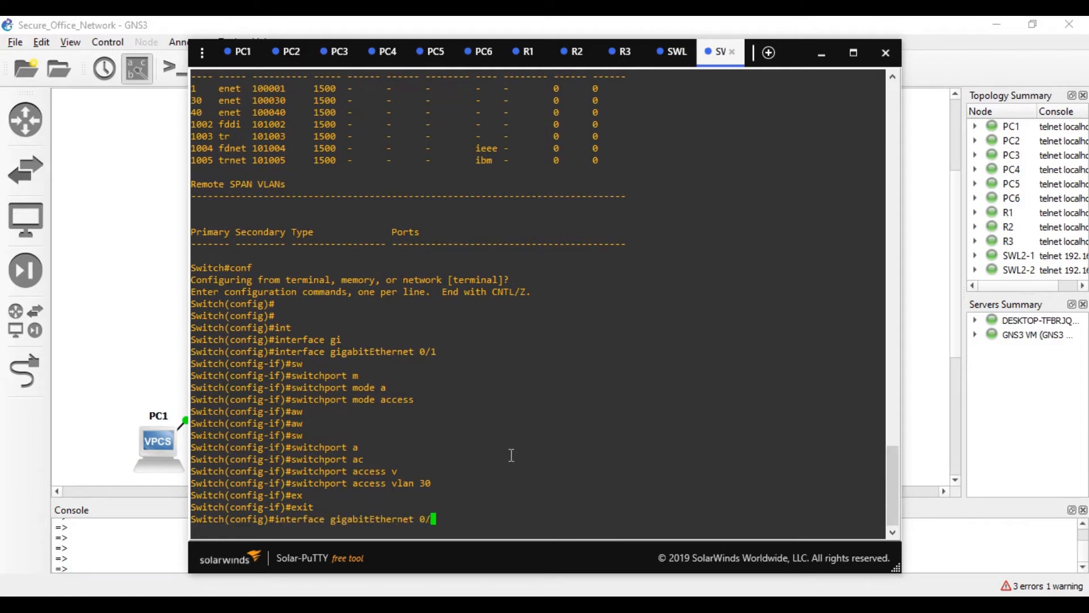
type("2")
key("Return")
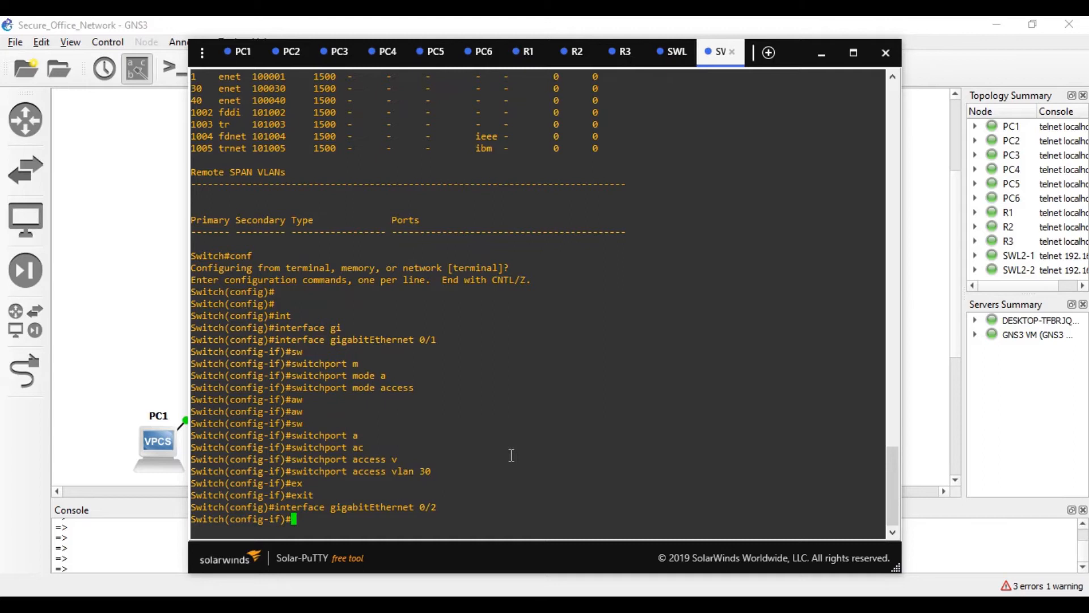
key("Up")
key("Up")
key("Up")
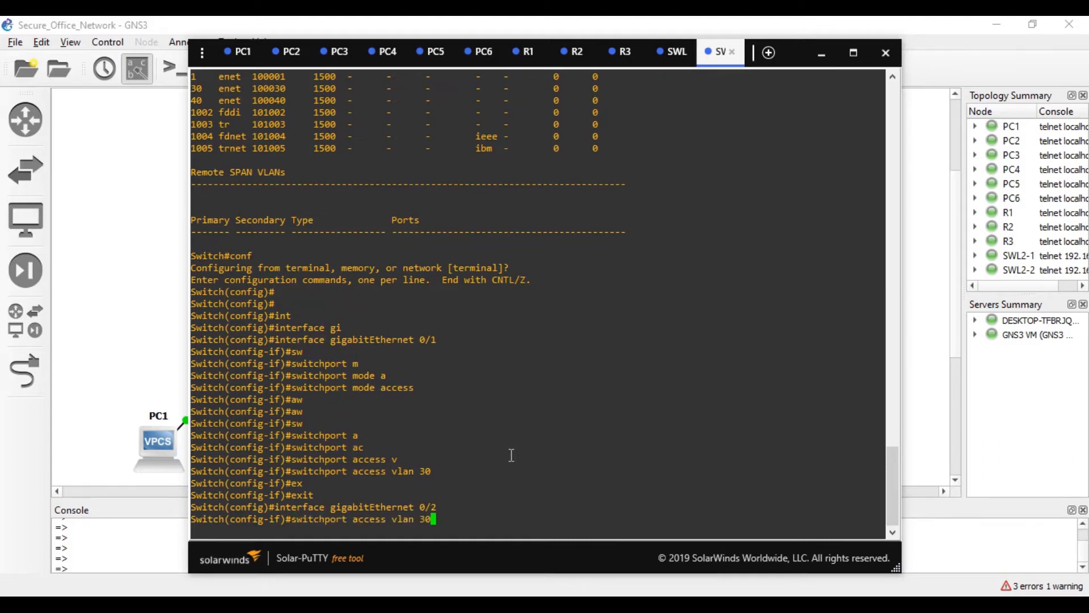
key("Up")
key("Up")
key("Up")
key("Return")
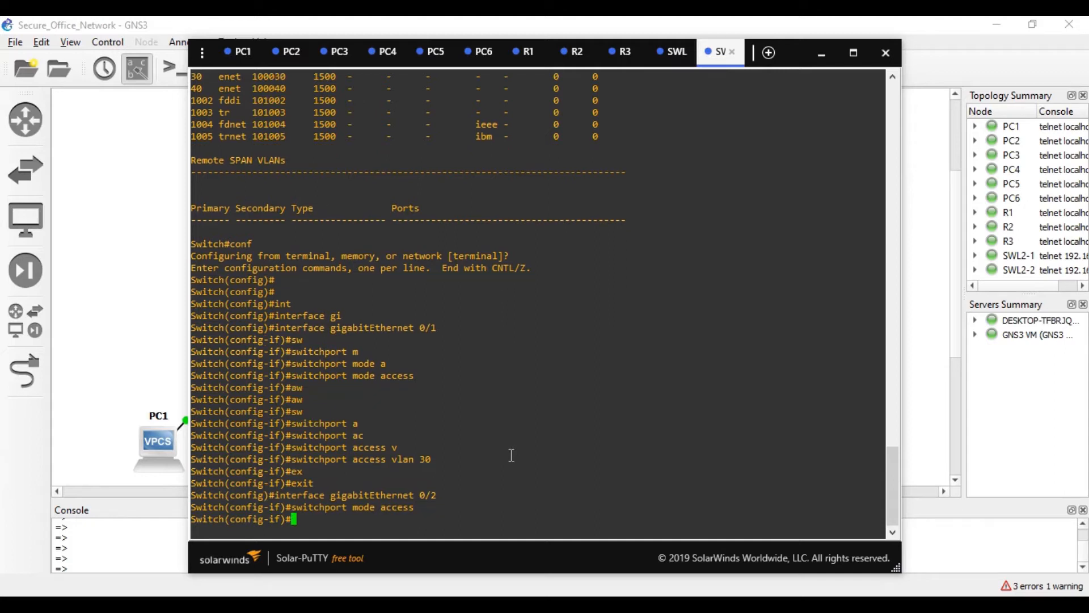
key("Up")
key("Up")
key("Up")
key("Up")
key("BackSpace")
type("0")
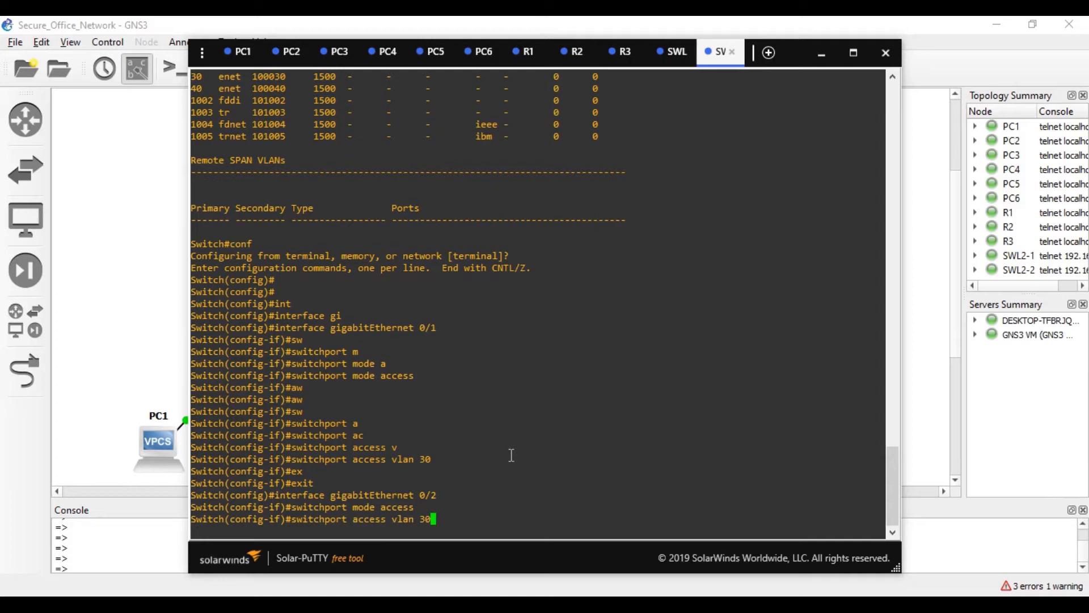
key("Return")
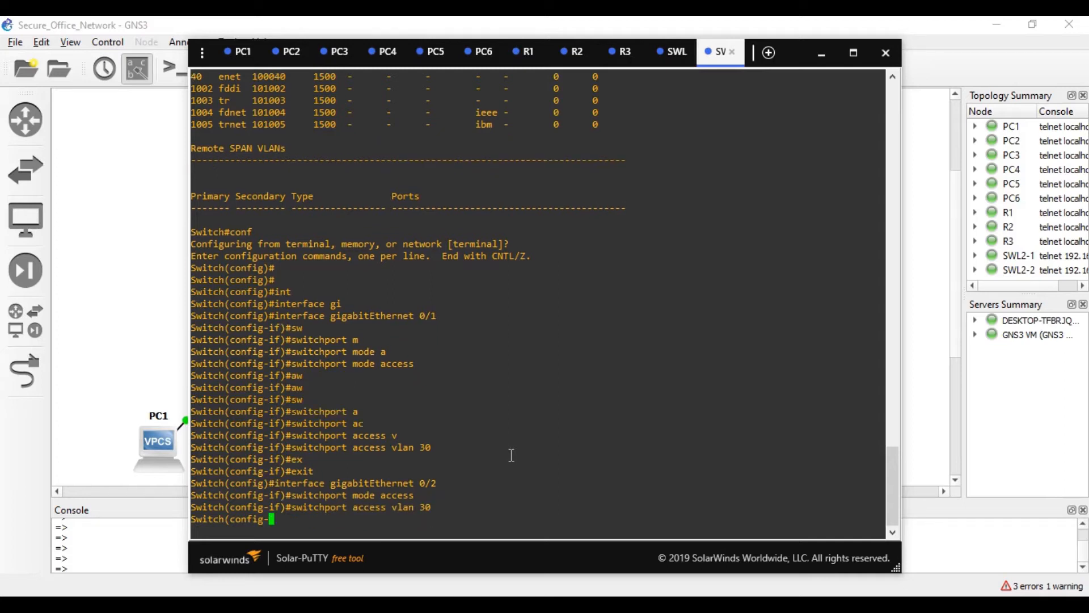
type("EX")
key("Tab")
key("Return")
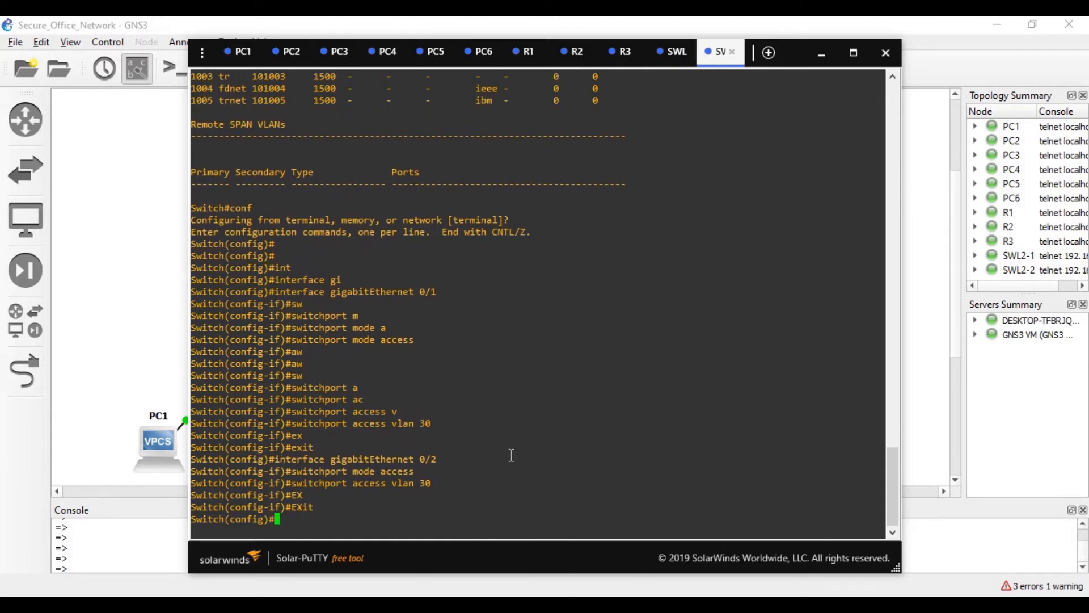
- Make GigabitEthernet 0/3 an access port in VLAN 40
key("Up")
key("Up")
key("Up")
key("Up")
key("Up")
key("Down")
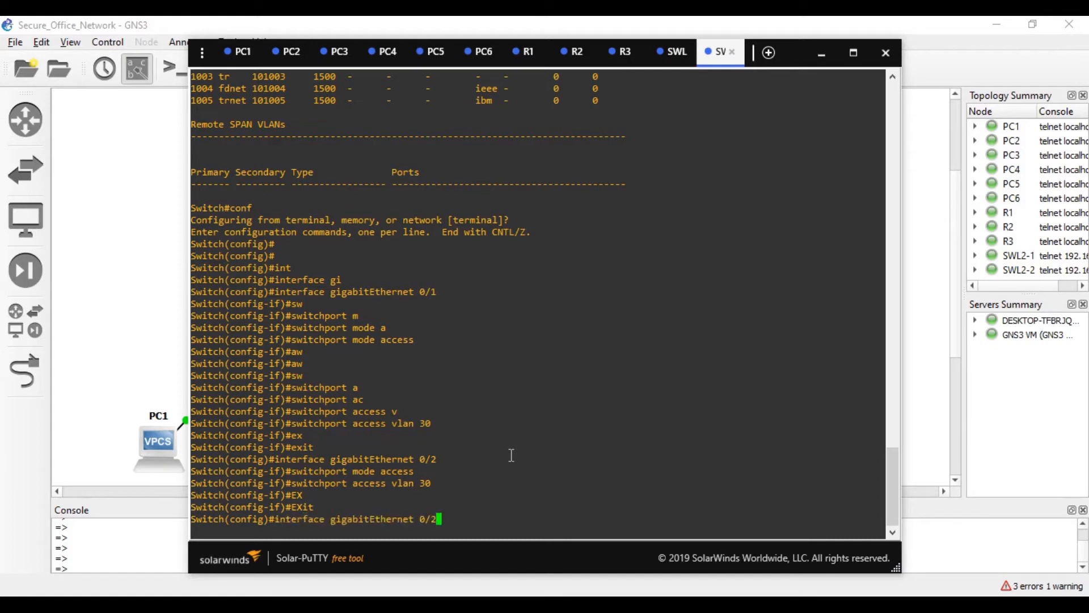
key("BackSpace")
type("3")
key("Return")
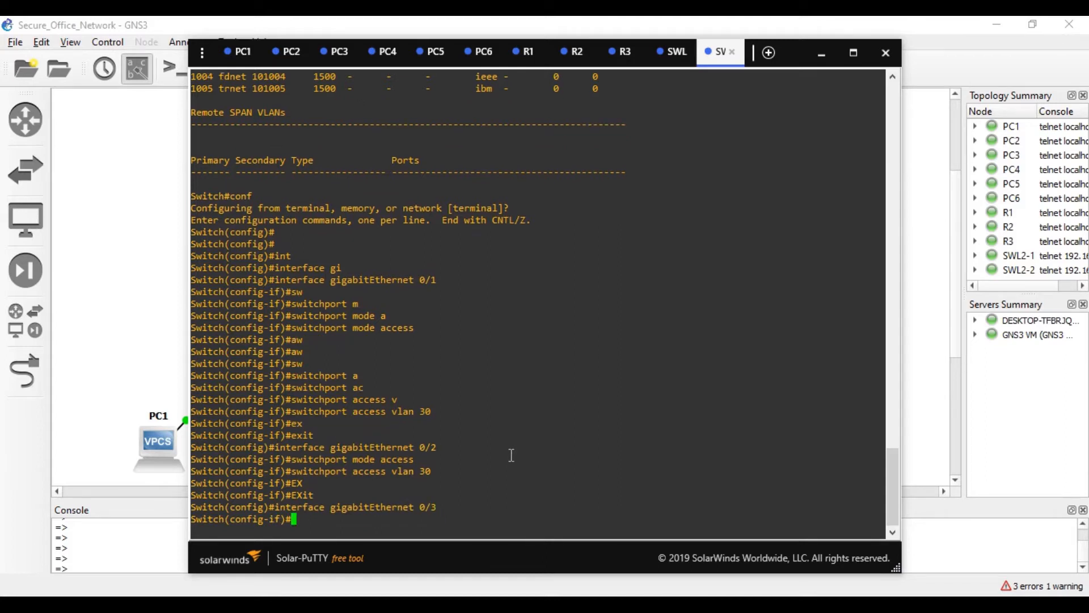
key("Up")
key("Up")
key("Up")
key("Up")
key("Up")
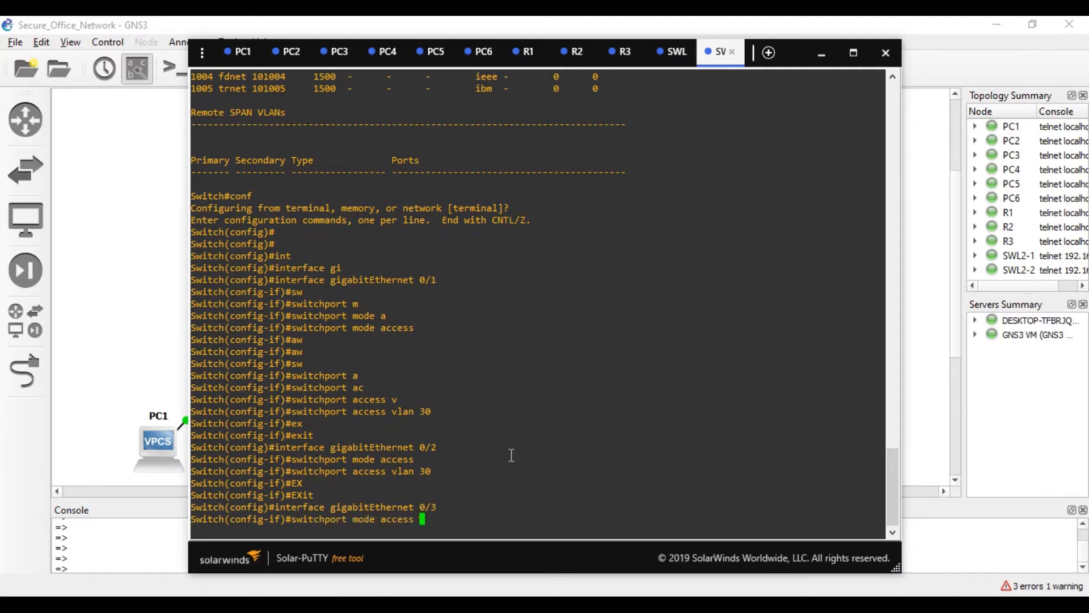
key("Return")
type("switchport mode access")
key("Up")
key("Up")
key("Down")
key("Up")
key("Up")
key("Up")
key("Up")
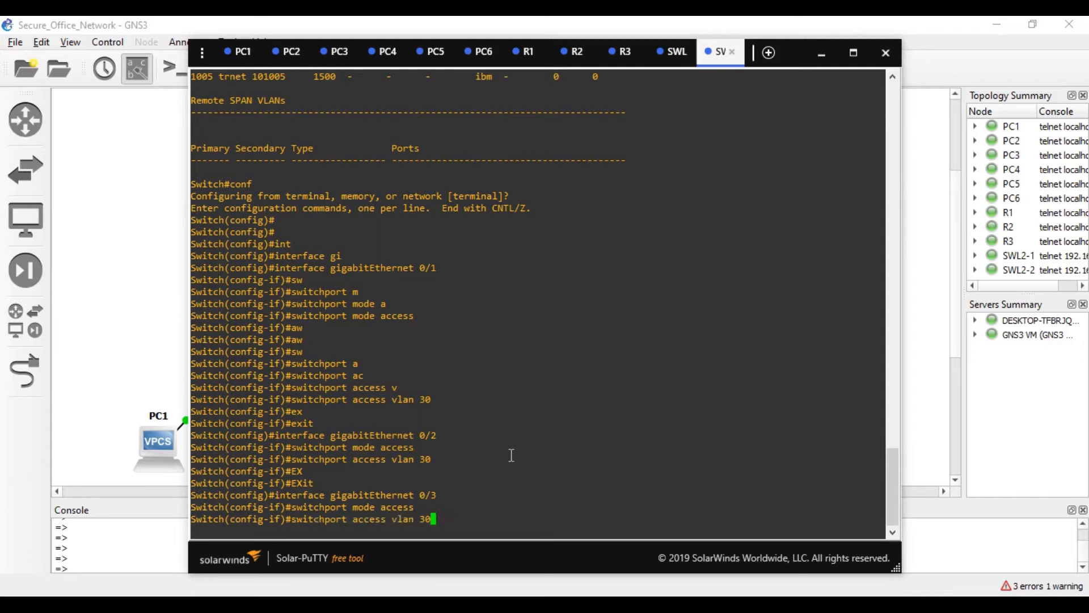
key("BackSpace")
key("BackSpace")
type("40")
key("Return")
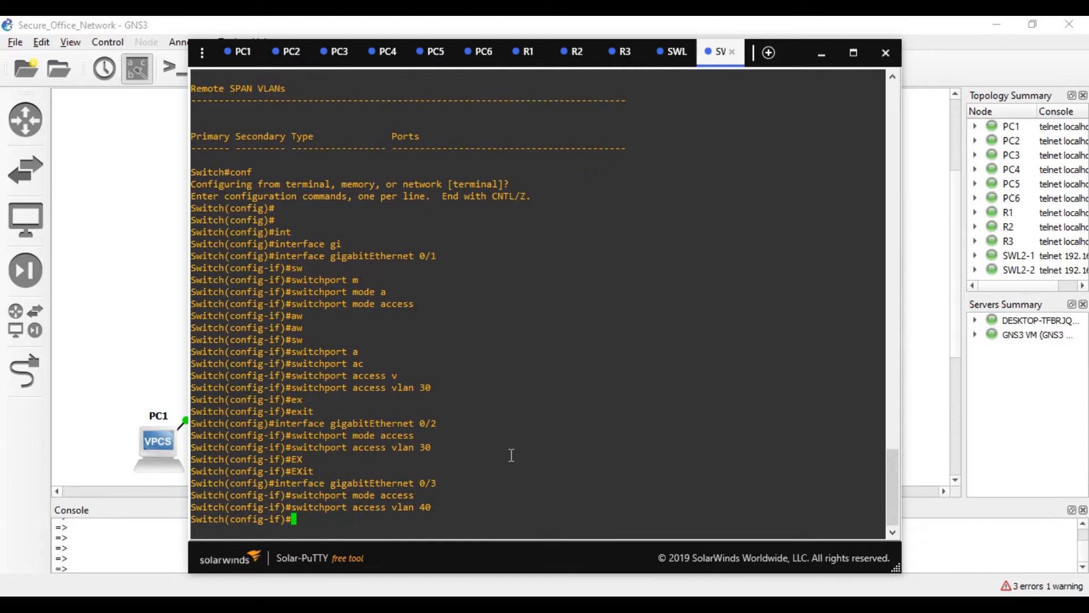
type("ex")
key("Tab")
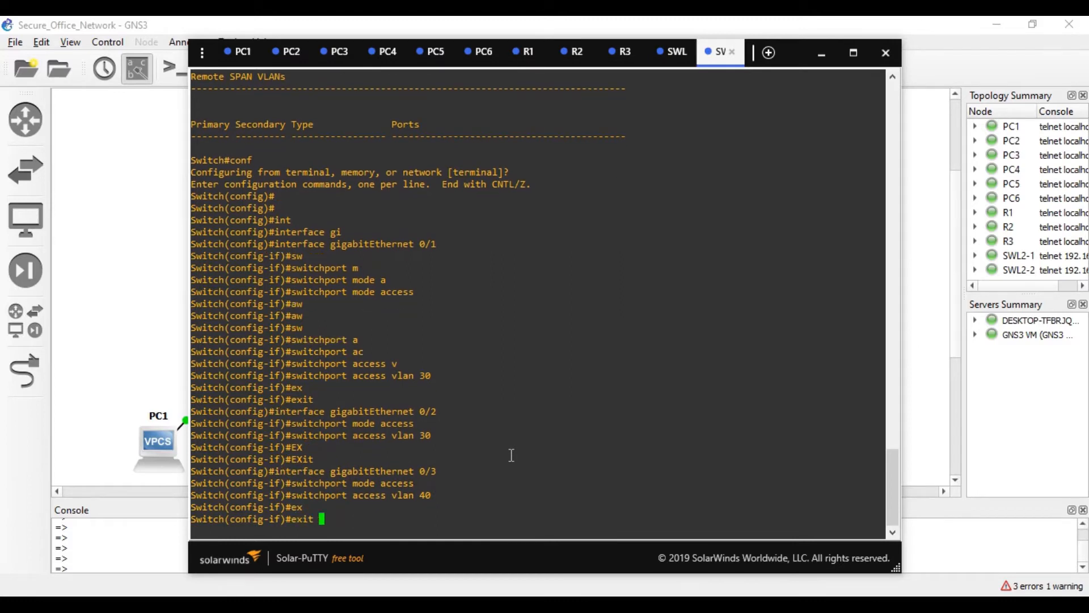
key("Return")
- Bring the switch console back, enter interface Gi0/0, and attempt switchport mode trunk
left_click(103, 314)
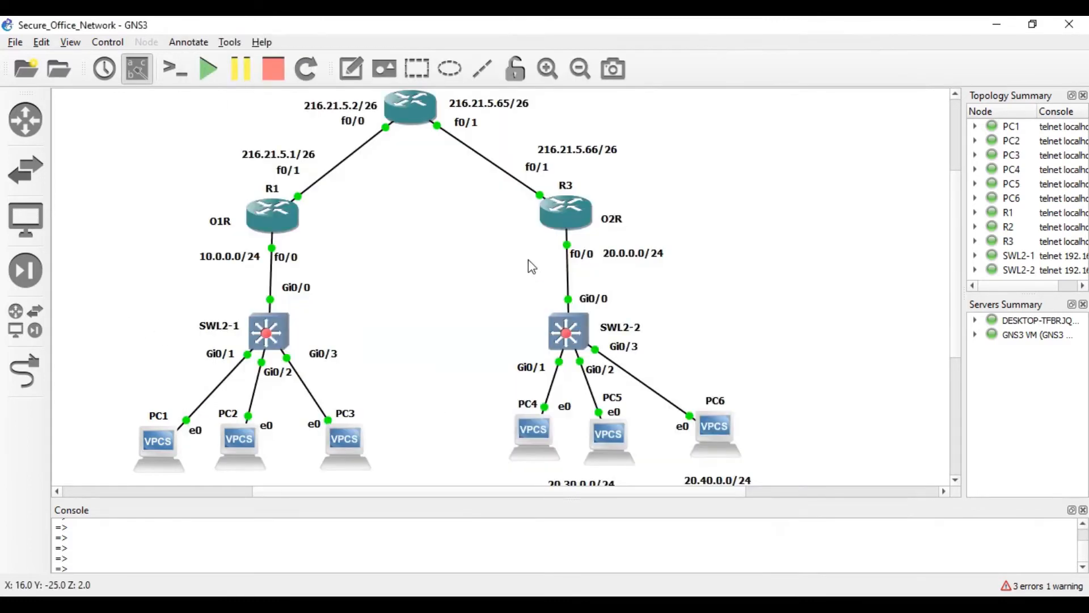
double_click(563, 340)
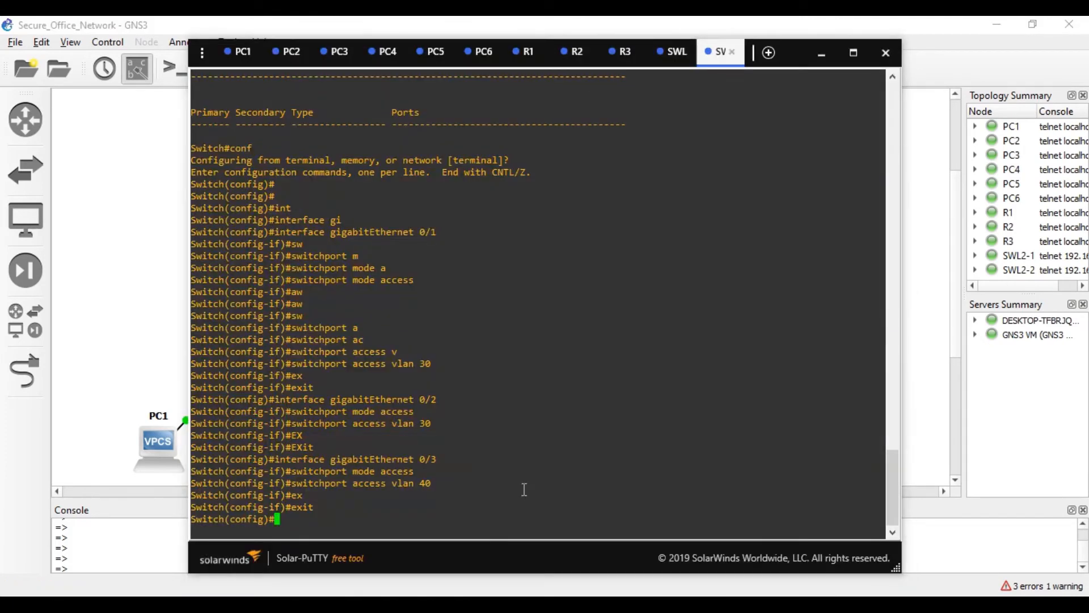
type("in")
key("Tab")
type("gi")
key("Tab")
type("0/8")
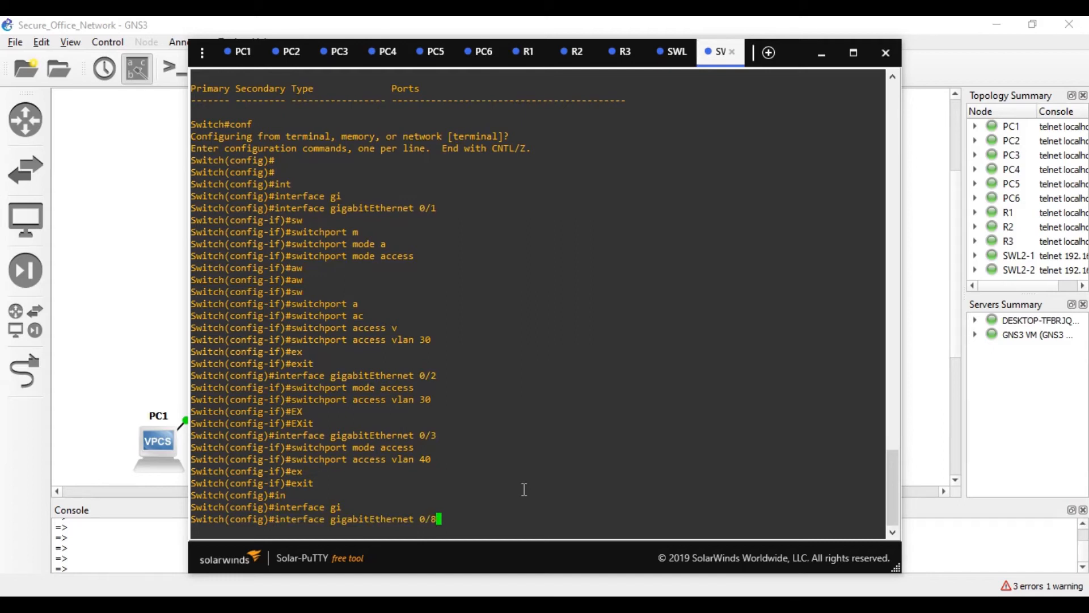
key("Return")
type("sd")
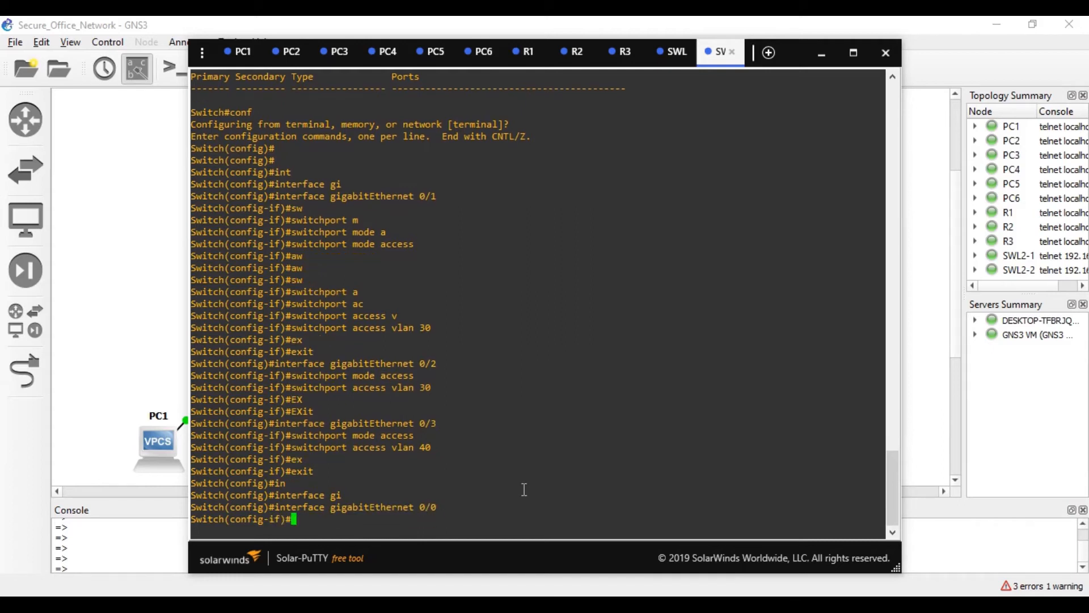
key("BackSpace")
type("w")
key("Tab")
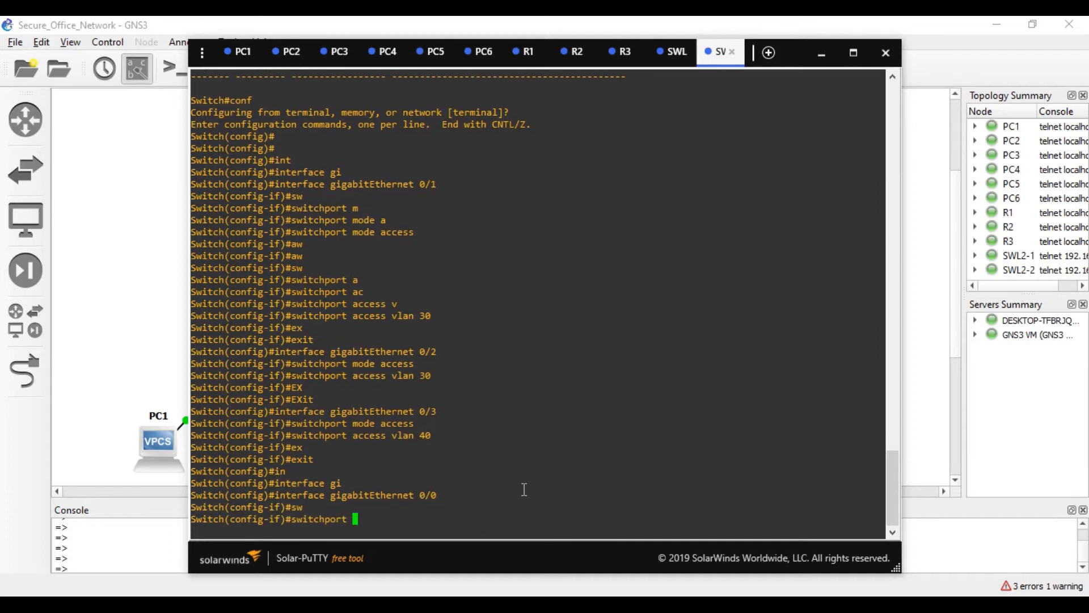
type("mo")
key("Tab")
type("tr")
key("Tab")
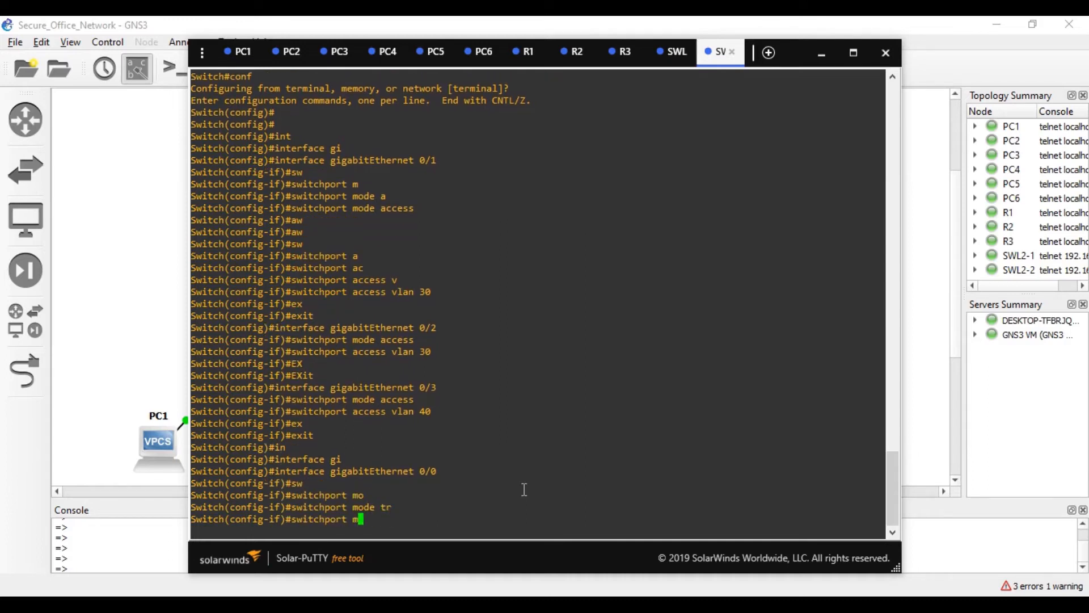
key("Return")
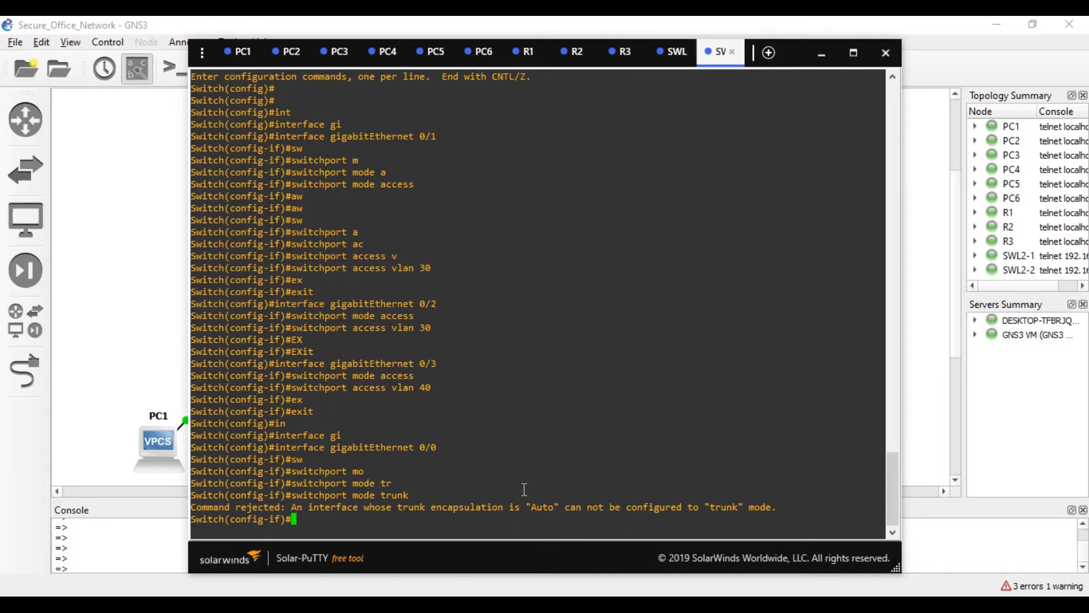
- Set Gi0/0 trunk encapsulation to dot1q, make it a trunk, and exit configuration
type("sw")
key("Tab")
type("tr")
key("Tab")
type("en")
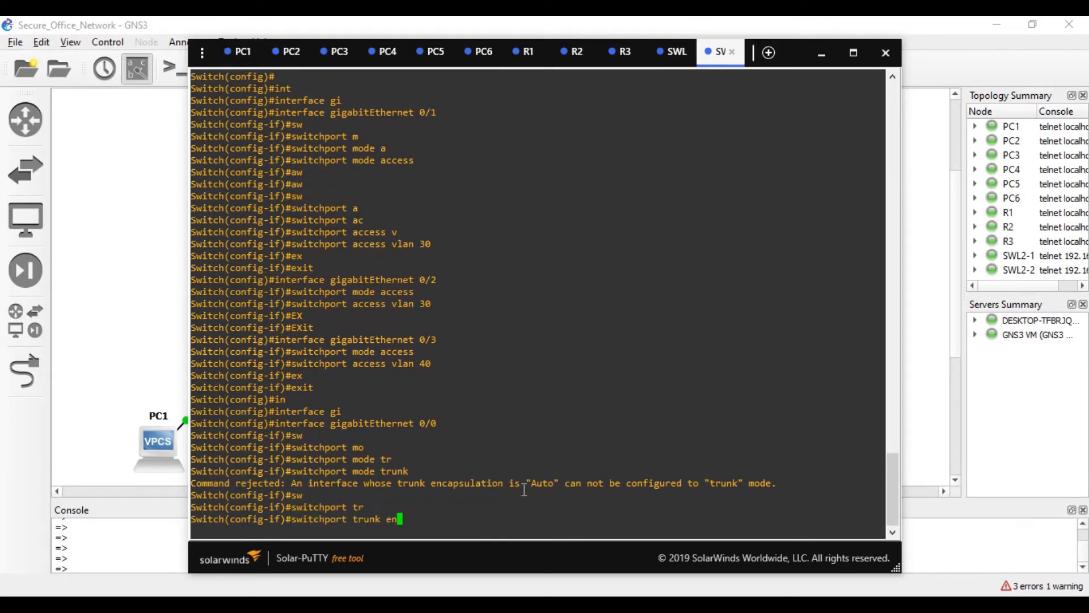
key("Tab")
type("do")
key("Tab")
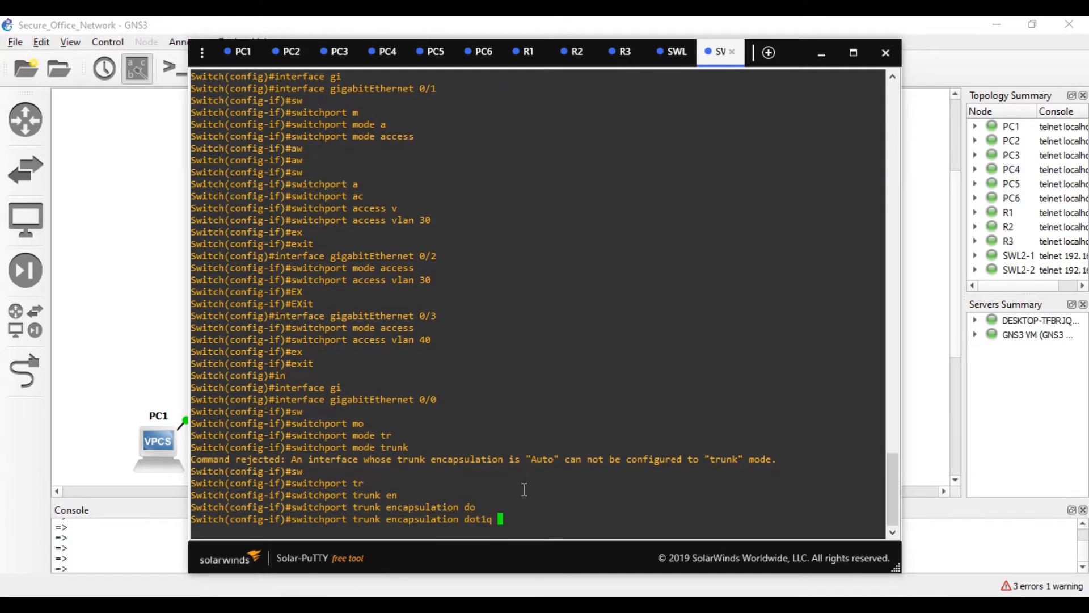
key("Return")
key("Up")
key("Up")
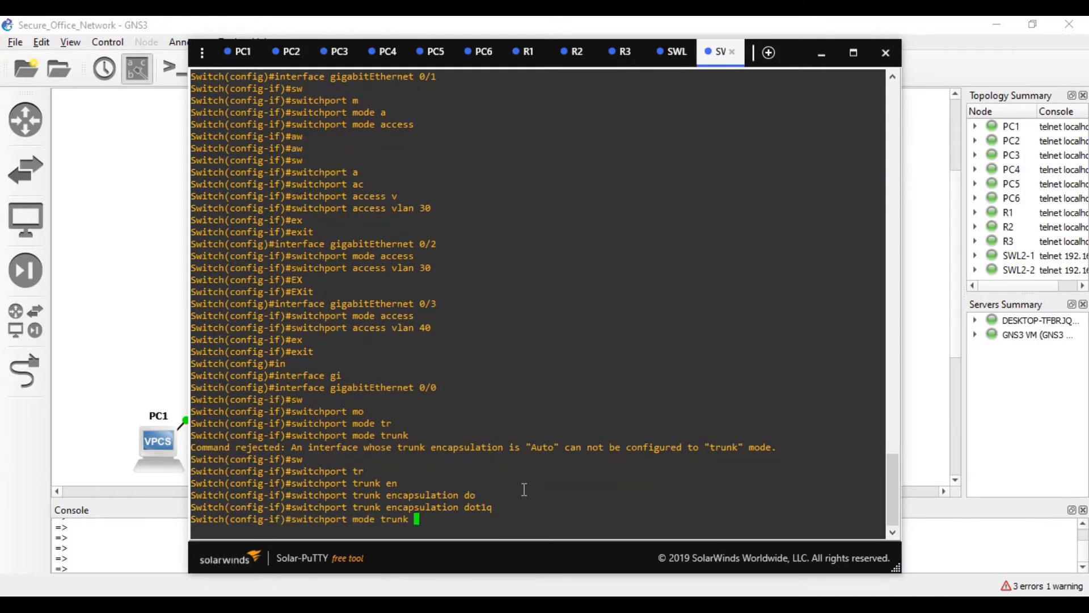
key("Return")
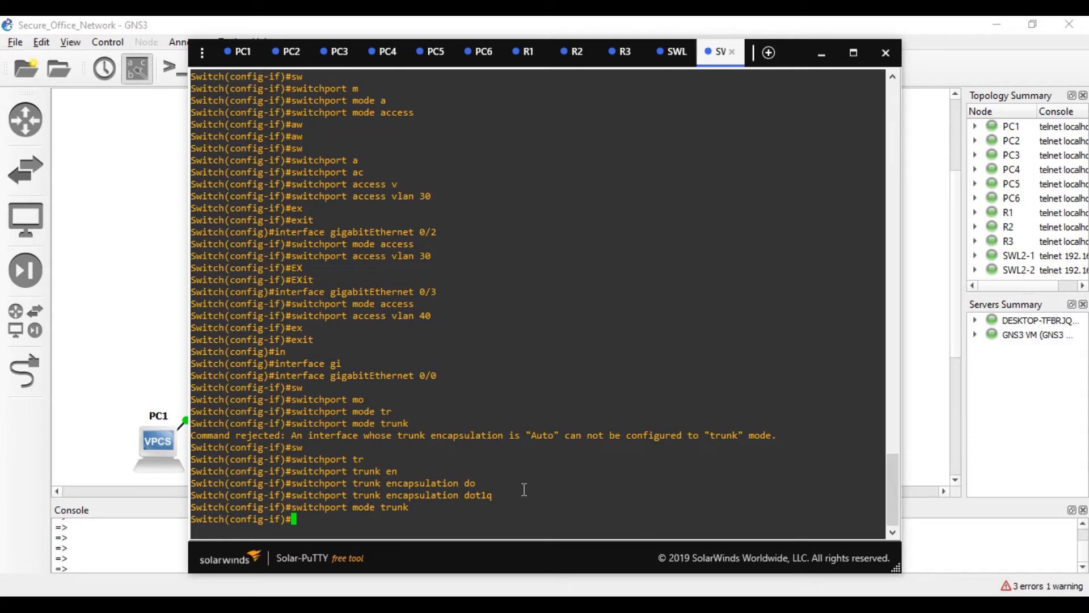
key("ctrl+z")
type("wr mem")
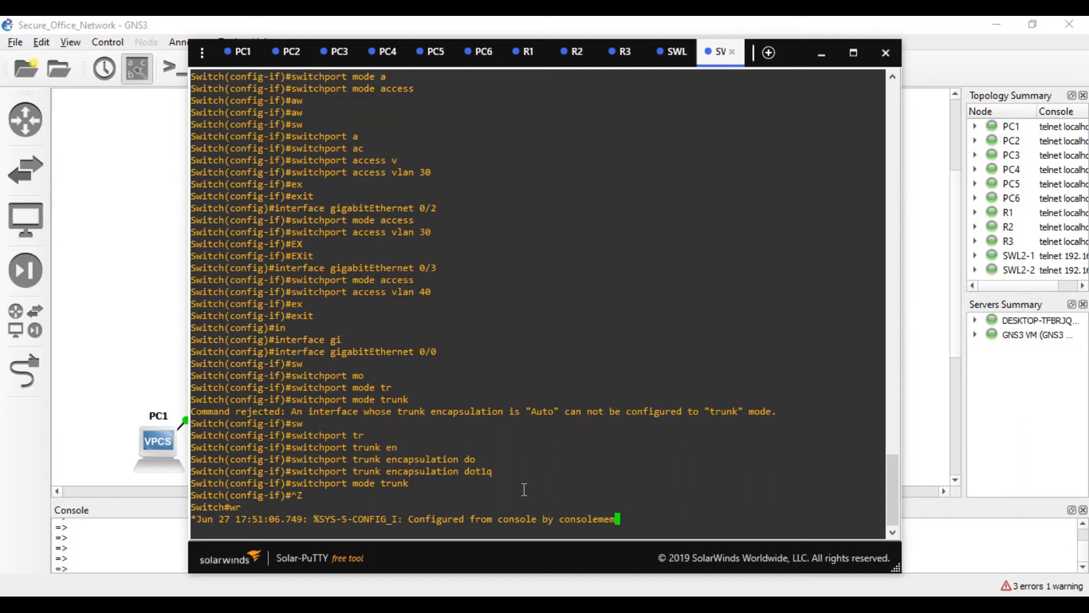
- Save the running configuration with wr on the first SWL switch, then on the other one
key("BackSpace")
key("BackSpace")
key("BackSpace")
key("Return")
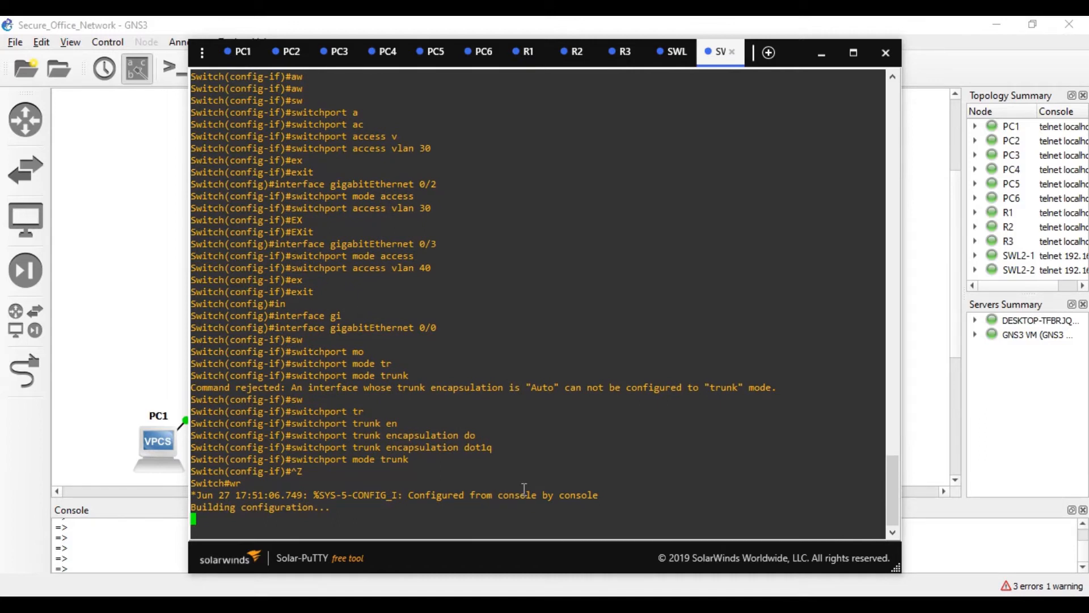
left_click(665, 60)
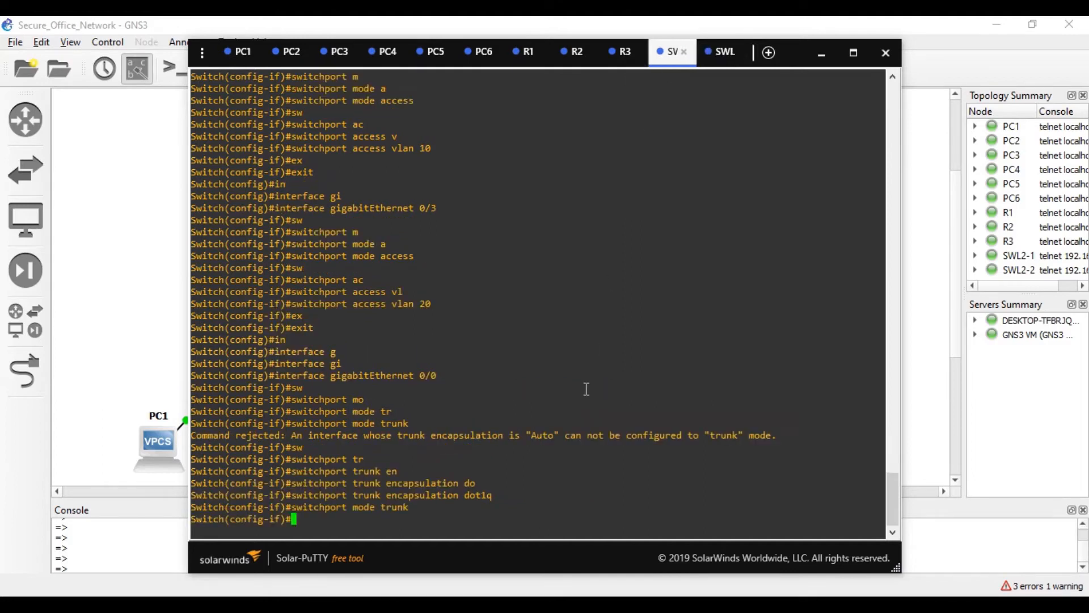
key("ctrl+z")
type("we")
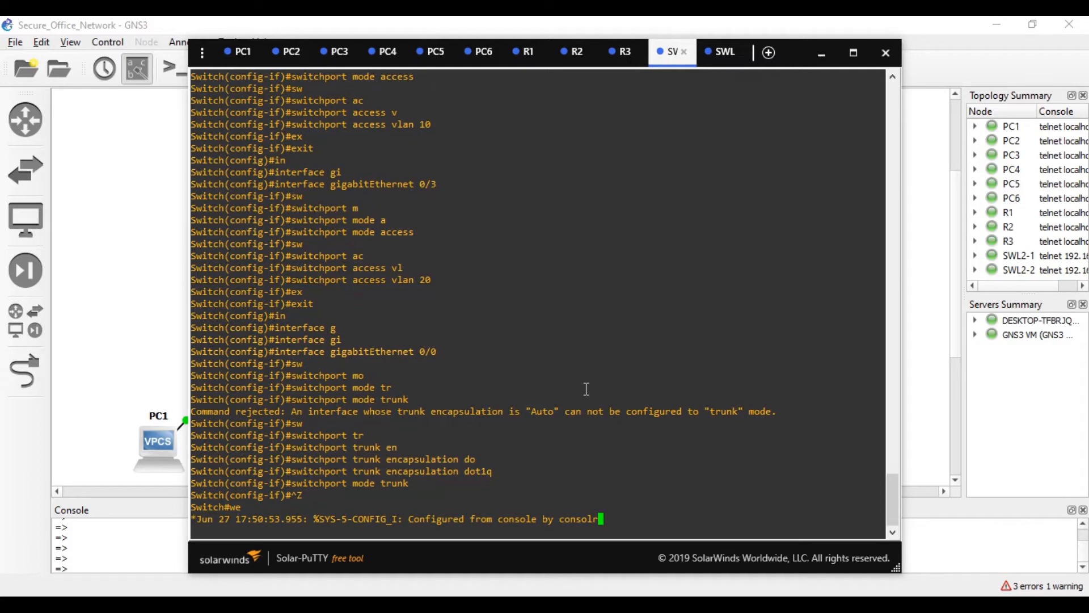
key("Return")
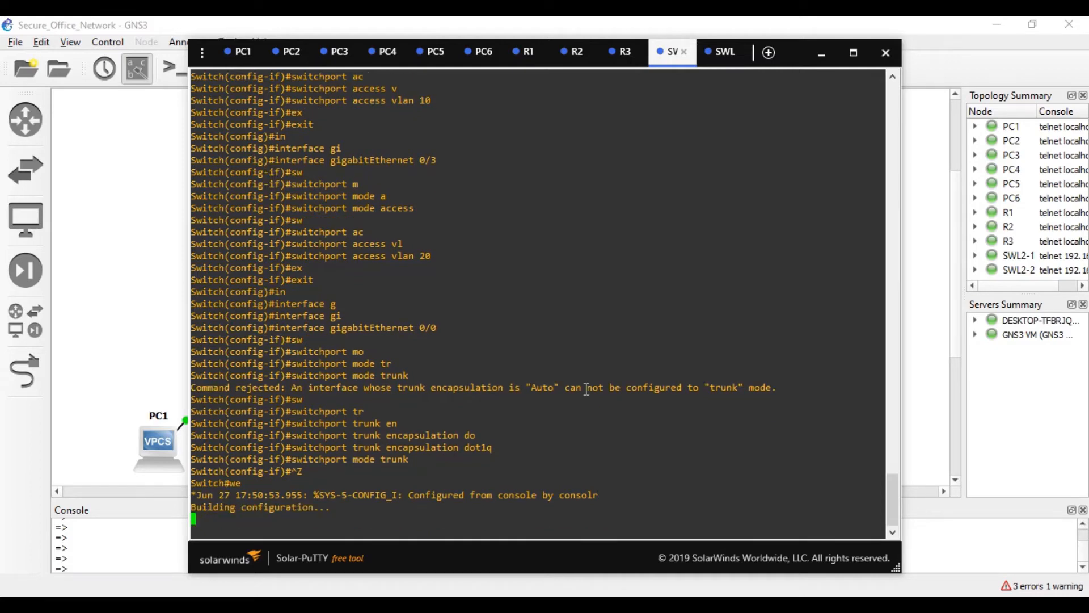
left_click(722, 51)
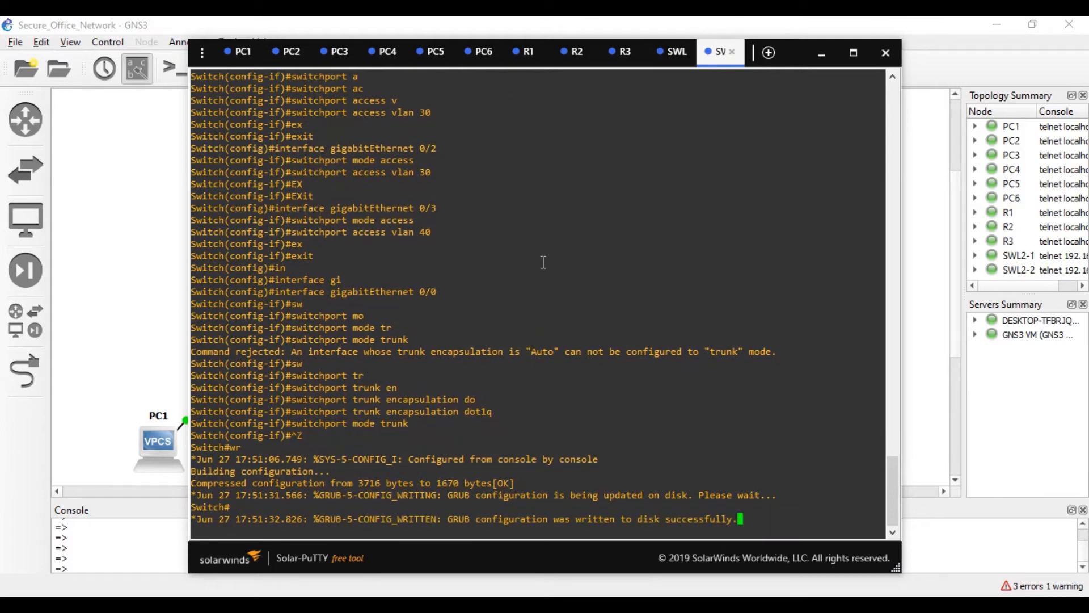
key("Return")
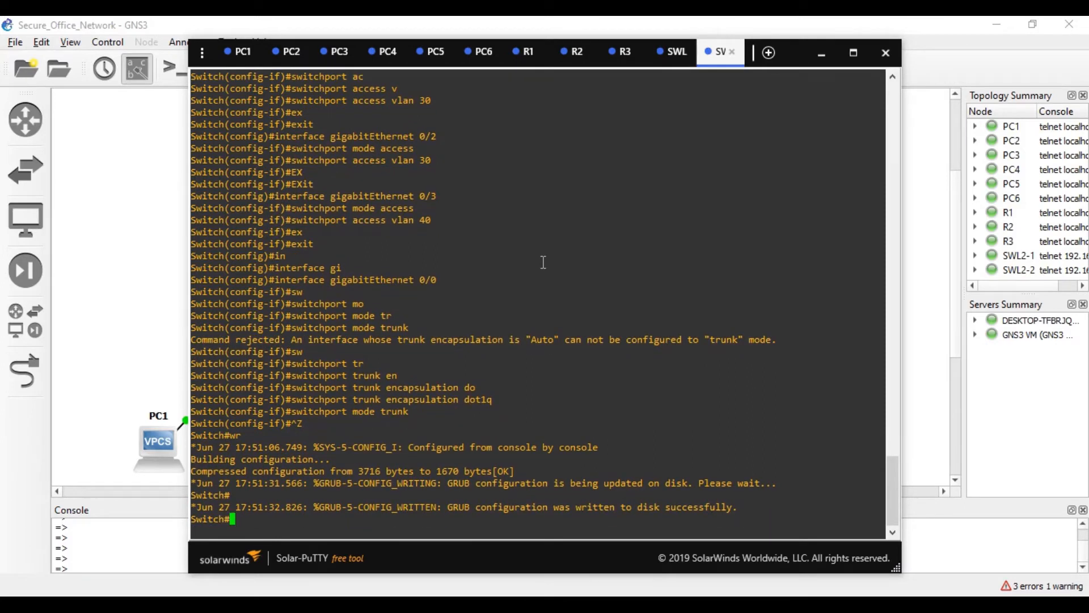
left_click(672, 52)
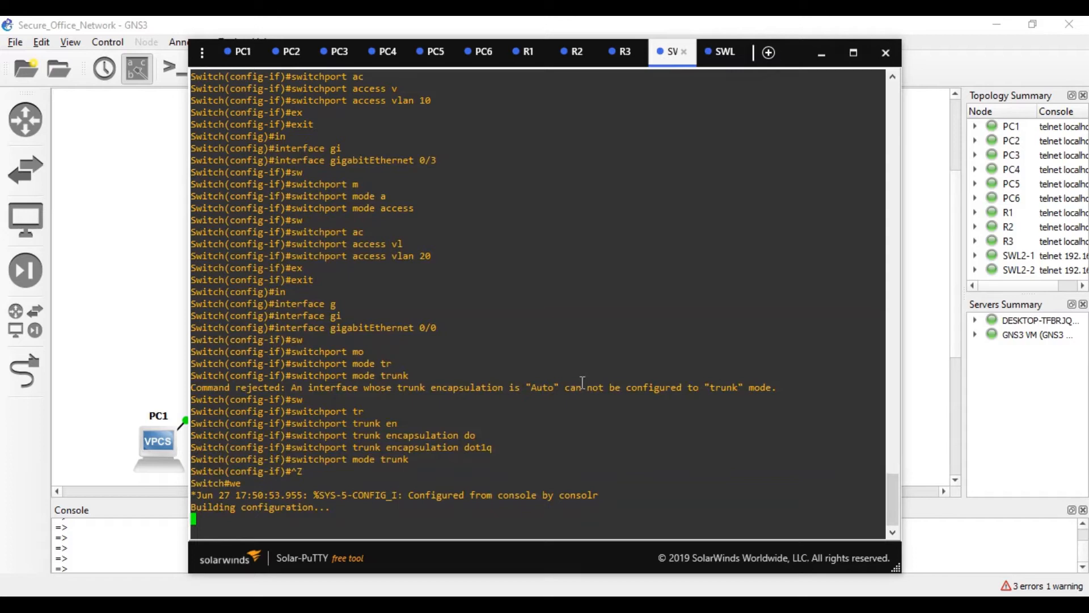
- List R3's interface addresses with sh ip int brief and compare them with R1's
left_click(617, 65)
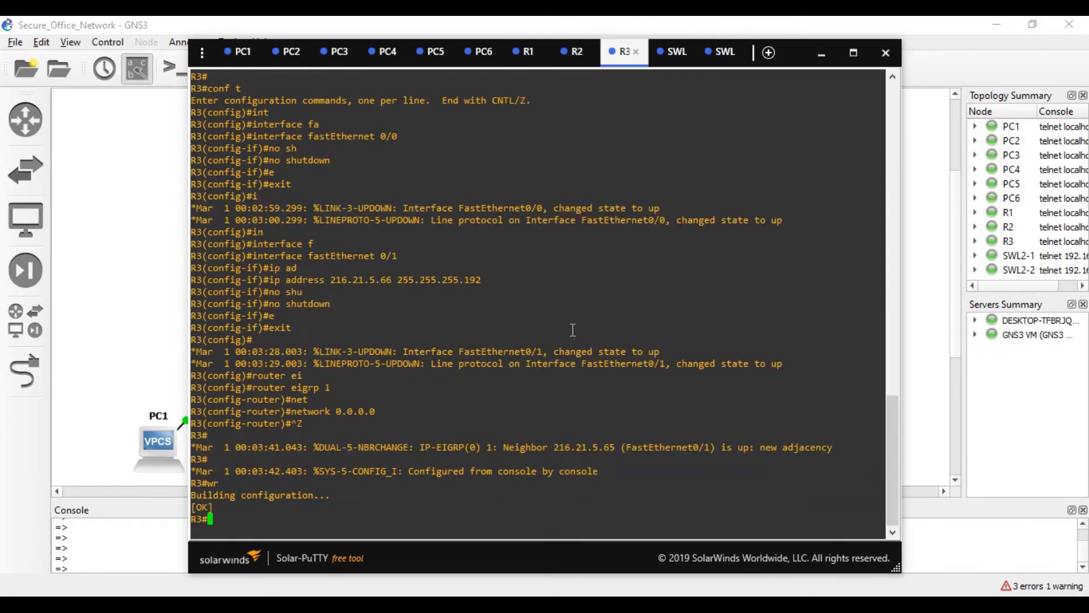
type("sh ip in b")
key("Return")
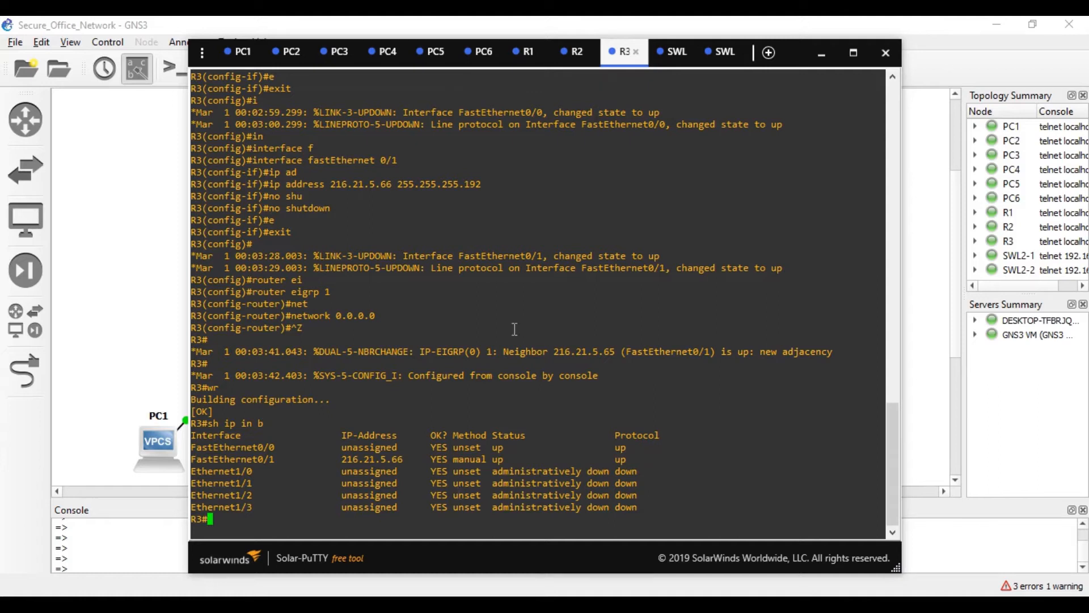
left_click(527, 52)
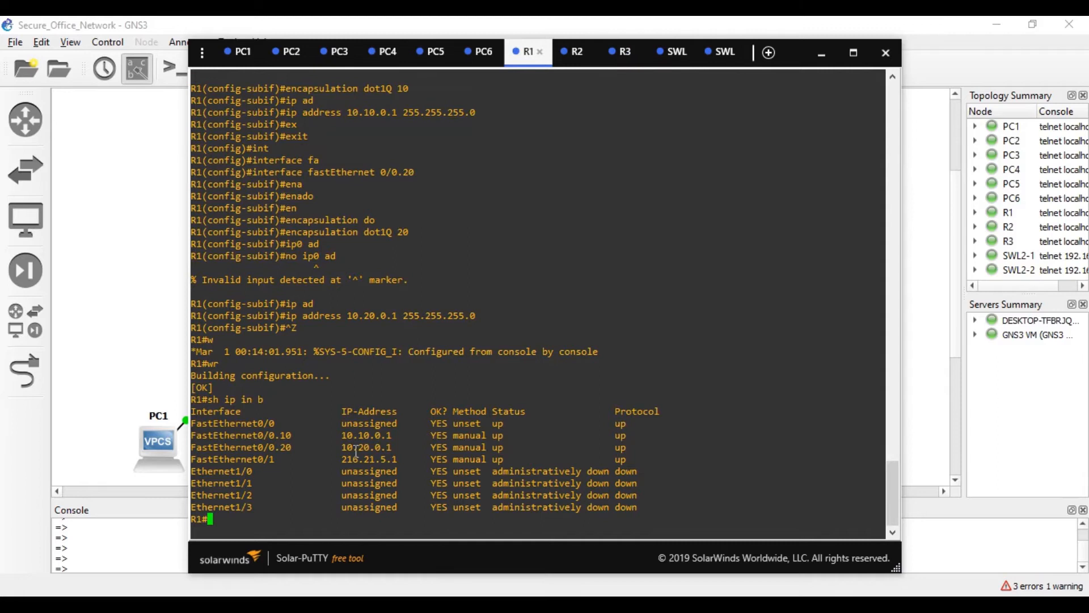
left_click(622, 52)
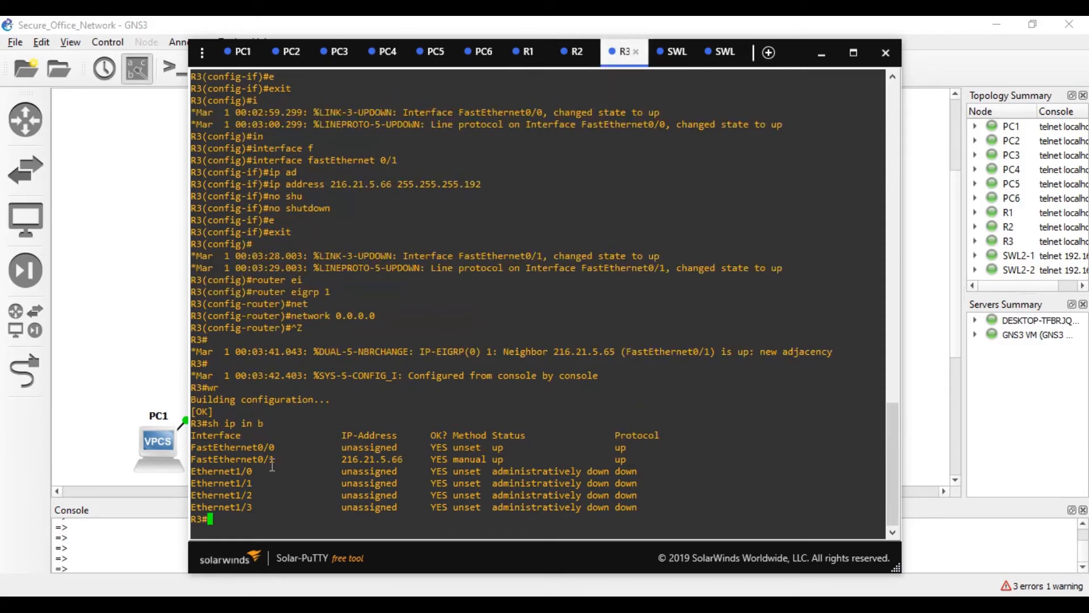
- Put R3 into global configuration mode with conf t
type("int")
key("Return")
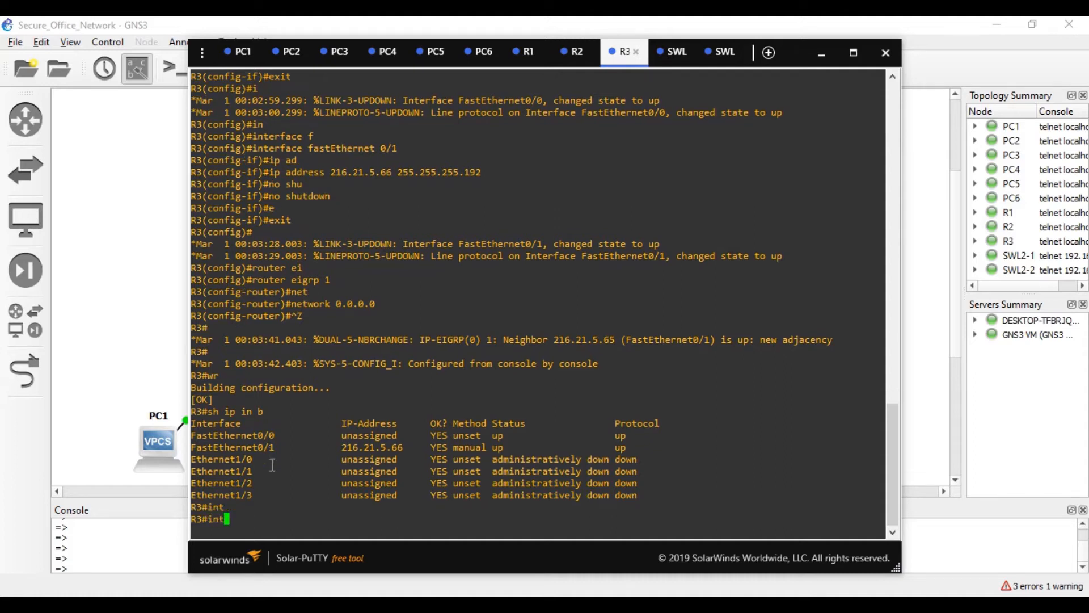
type("conf t")
key("Return")
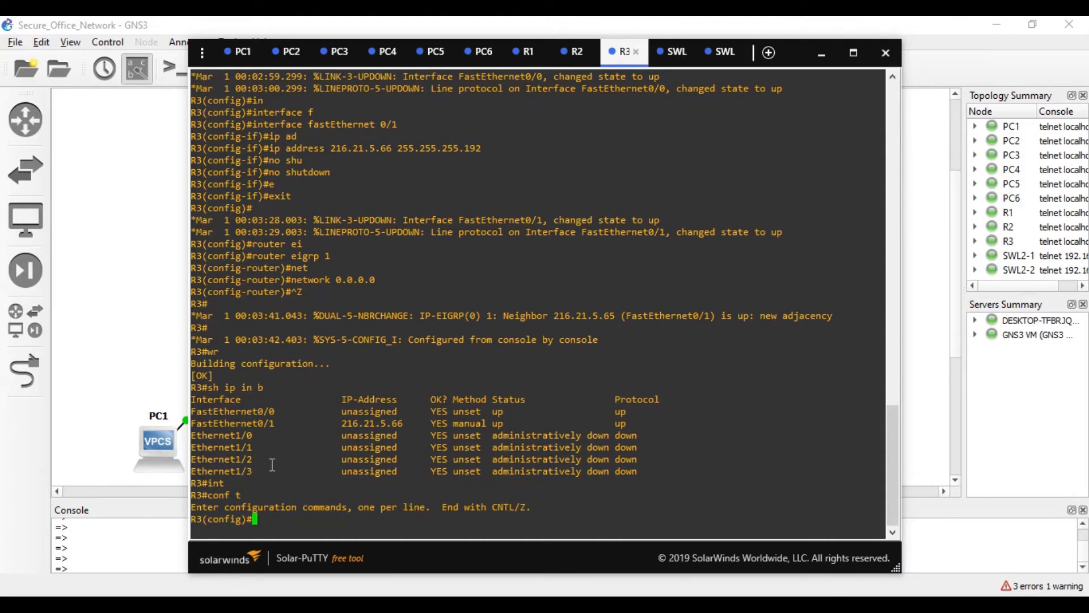
- Create subinterface fa0/0.30 on R3 and tag it with dot1Q VLAN 30
type("int")
key("Tab")
type("fa")
key("Tab")
type("0/0.30")
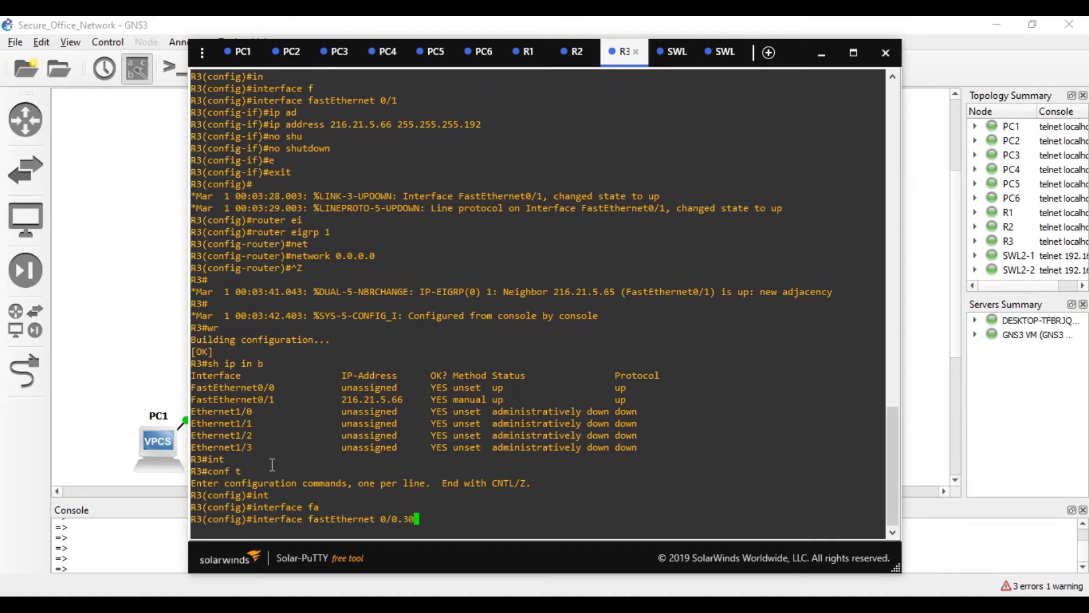
key("Return")
type("ip ad")
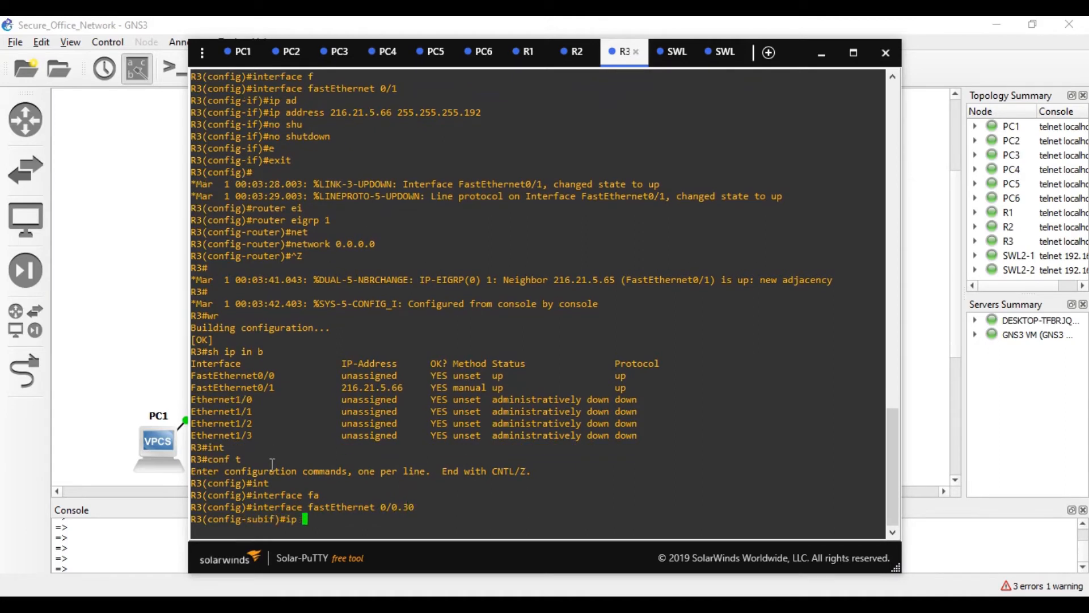
key("Tab")
key("BackSpace")
key("BackSpace")
key("BackSpace")
key("BackSpace")
key("BackSpace")
key("BackSpace")
key("BackSpace")
key("BackSpace")
key("BackSpace")
key("BackSpace")
key("BackSpace")
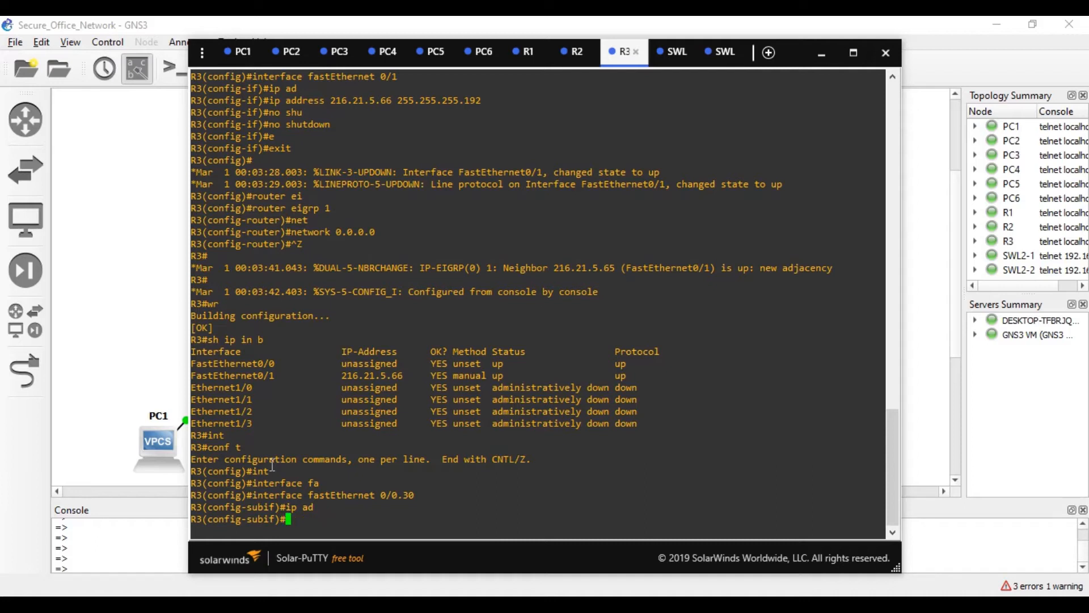
type("enca")
key("Tab")
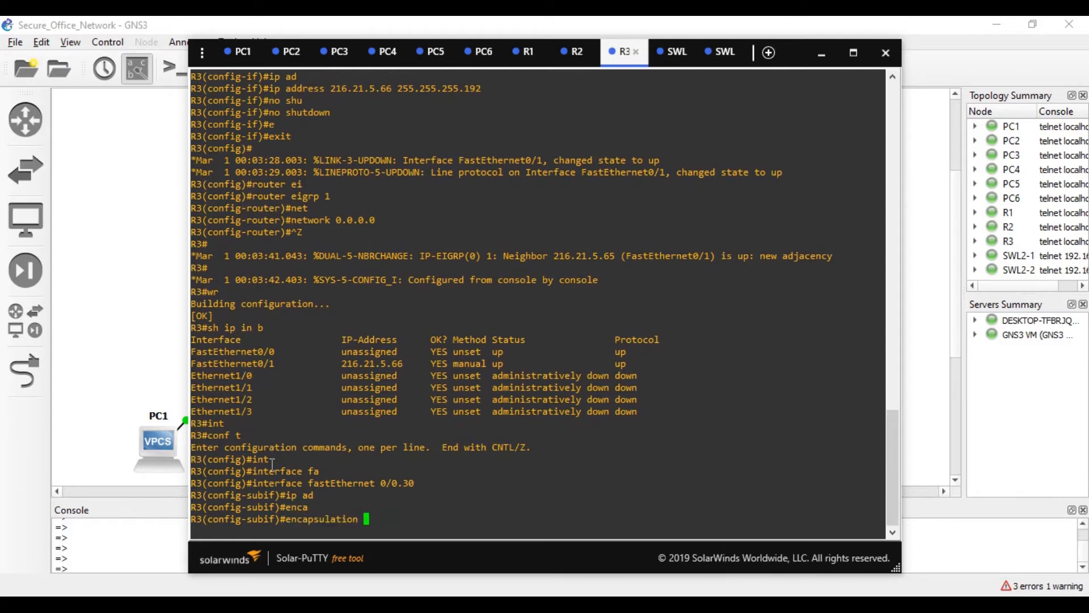
type("do")
key("Tab")
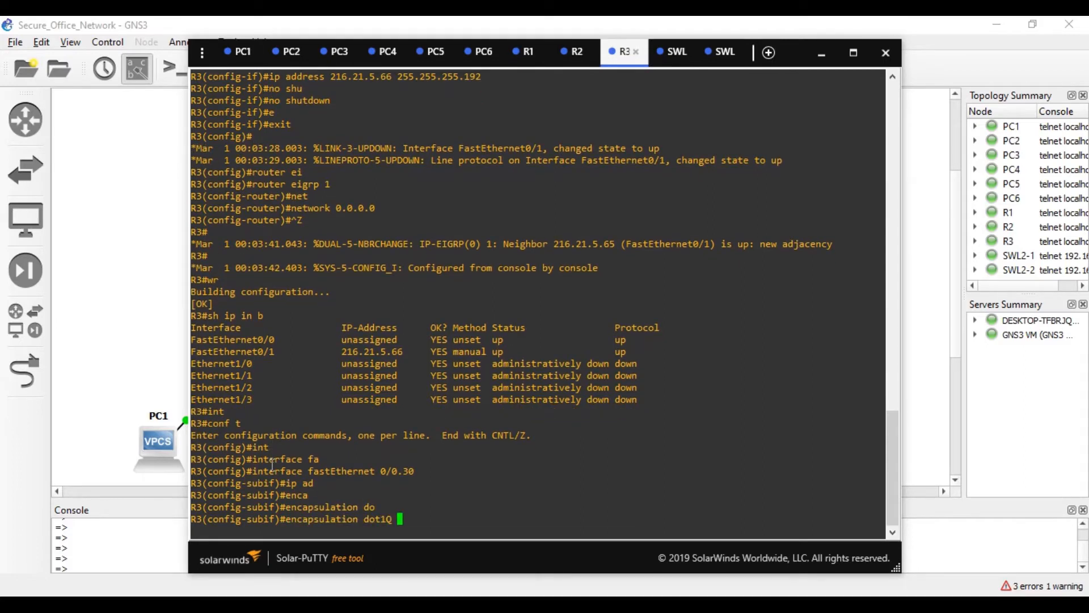
type("30")
key("Return")
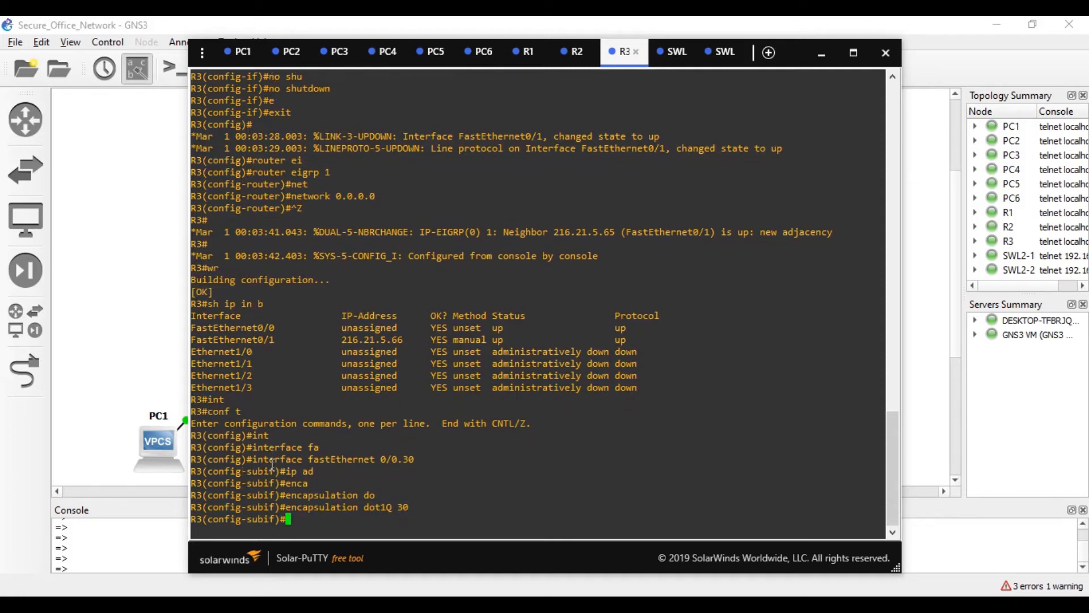
- Assign 20.30.0.1 255.255.255.0 to fa0/0.30, then compare it with R1's setup
type("op ad")
key("Tab")
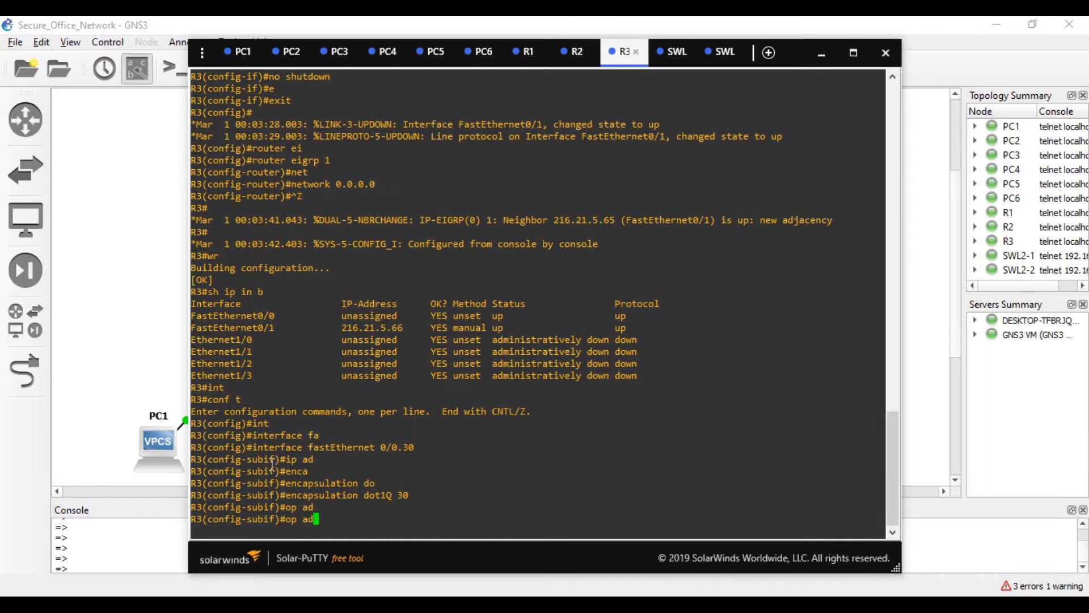
key("BackSpace")
key("BackSpace")
key("BackSpace")
key("BackSpace")
key("BackSpace")
type("ip ad")
key("Tab")
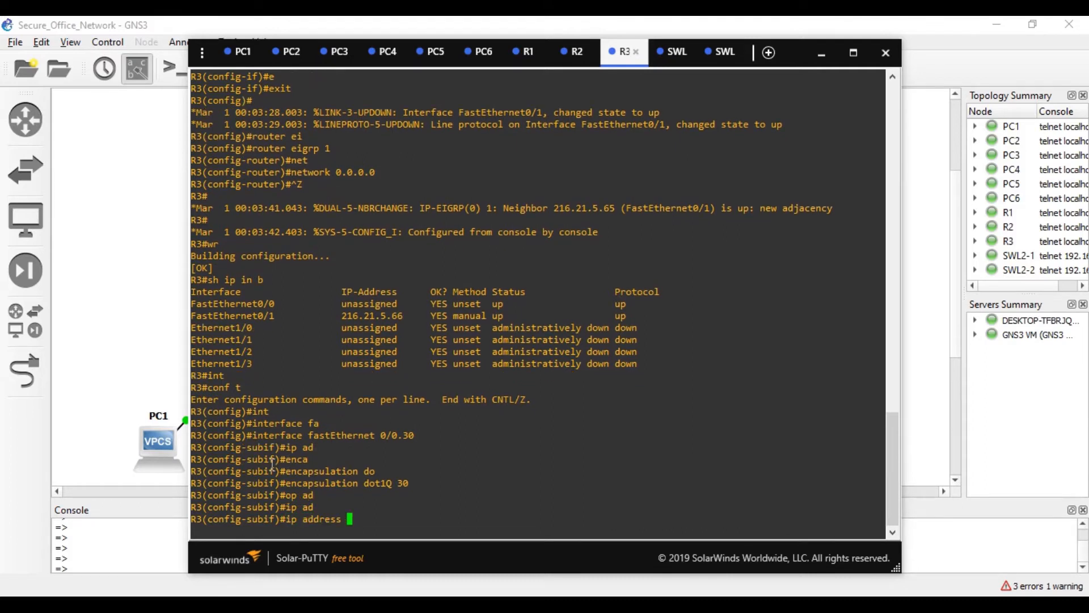
type("20.30.0.1 255.255.255.0")
key("Return")
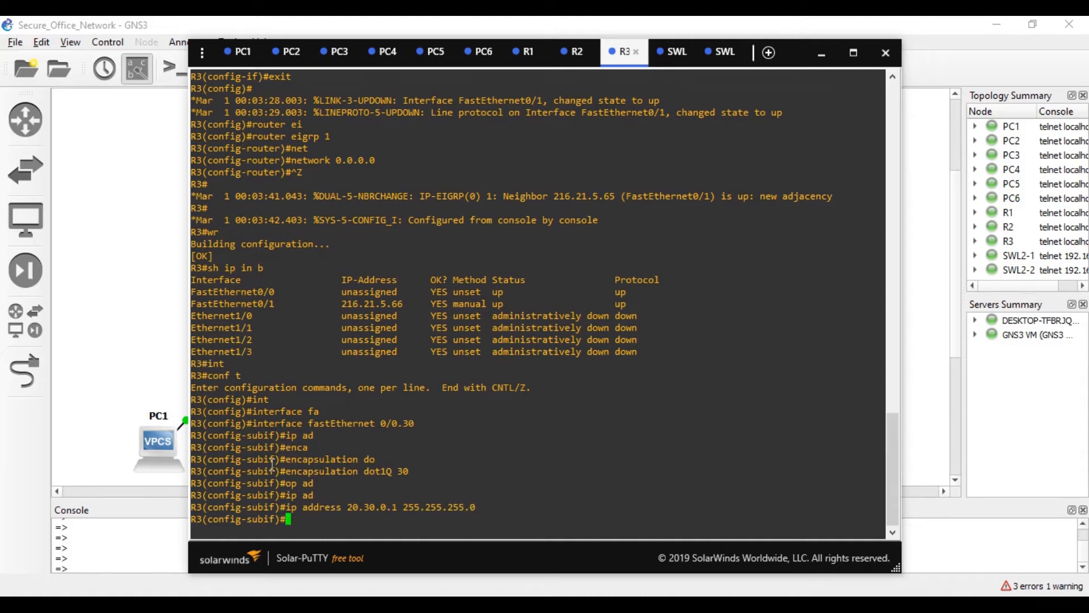
left_click(528, 51)
scroll(340, 346, "up", 6)
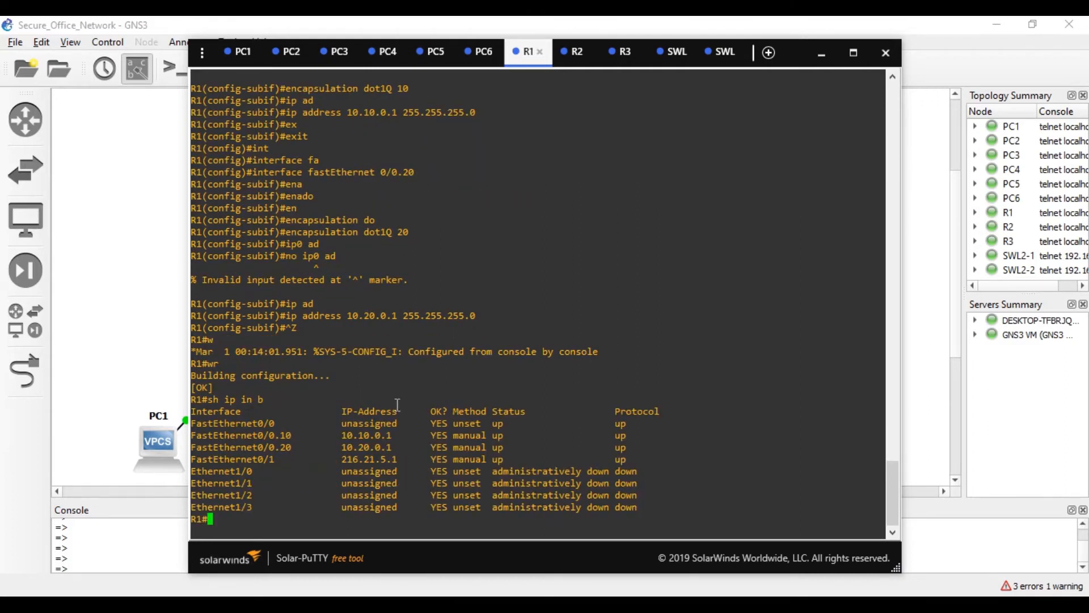
left_click(624, 53)
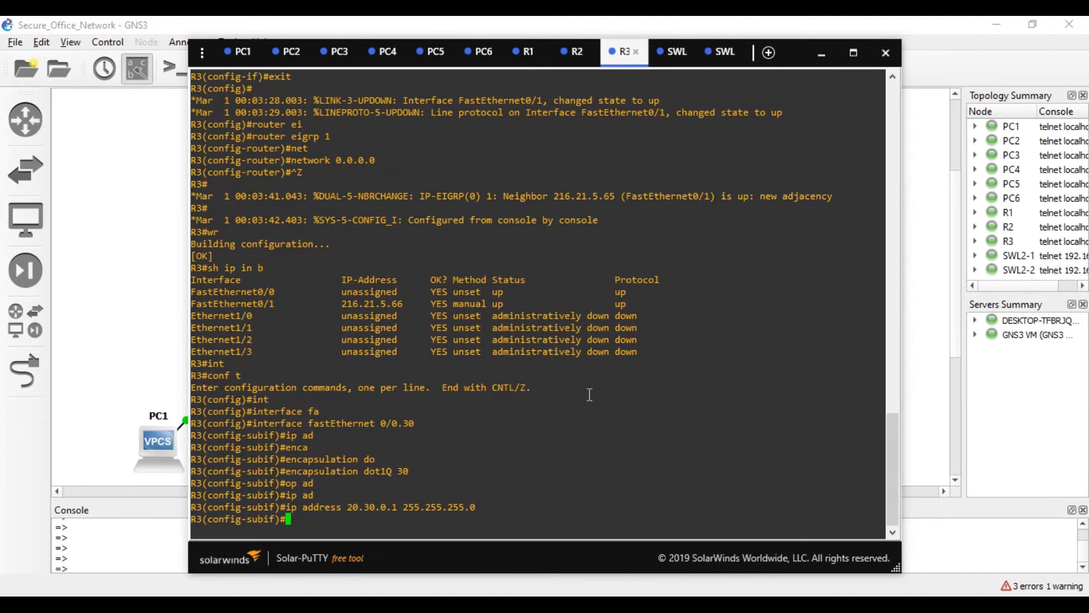
- Create subinterface fa0/0.40 on R3 tagged for dot1Q VLAN 40
type("ex")
key("Tab")
key("Return")
type("int")
key("Tab")
type("fa")
key("Tab")
type("0/0.40")
key("Return")
type("enca")
key("Tab")
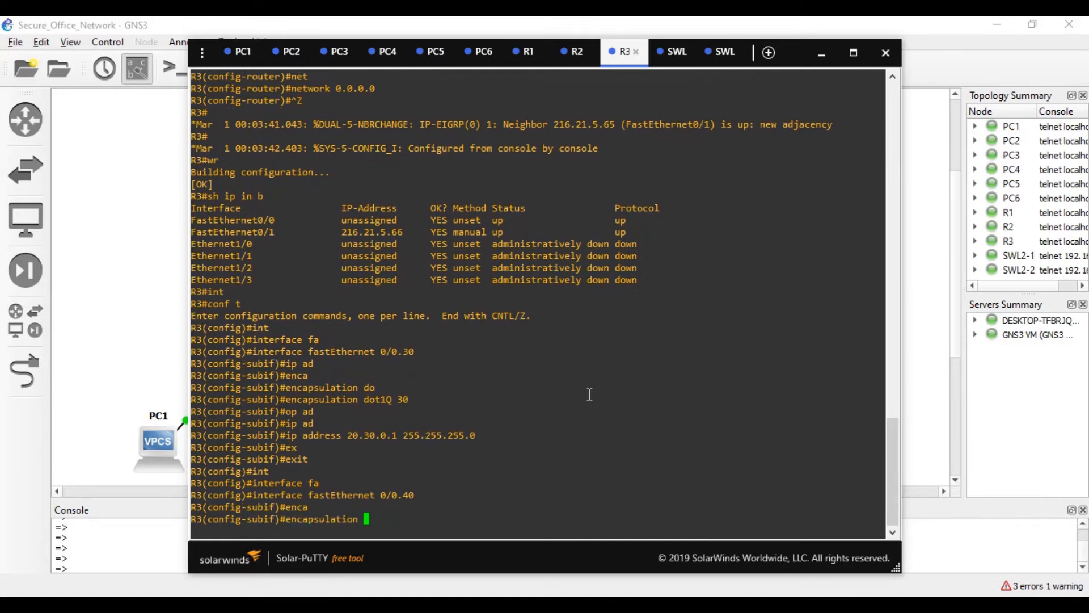
type("do")
key("Tab")
type("4")
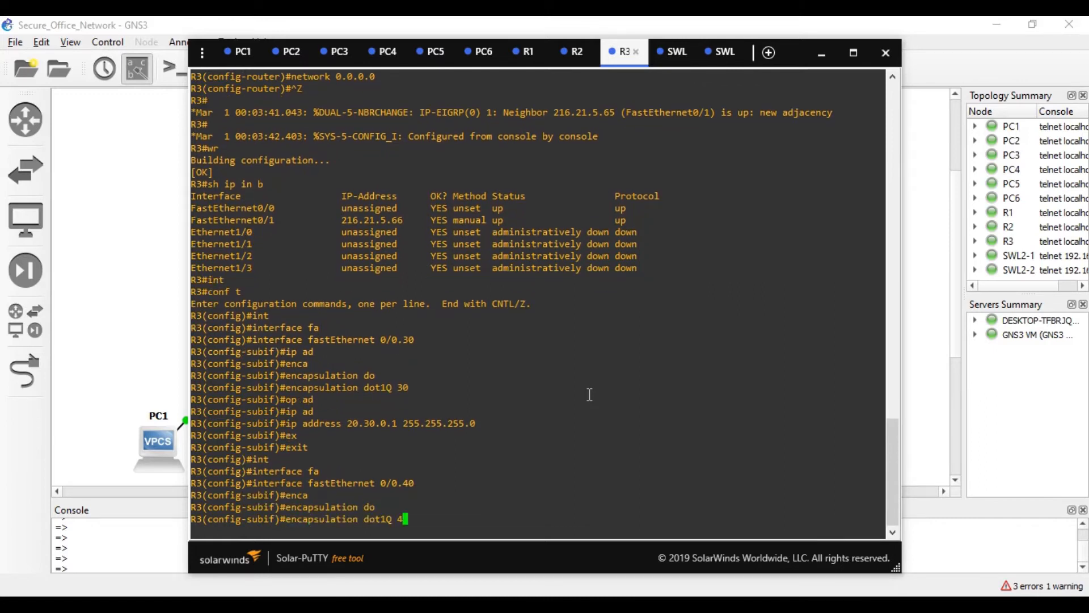
type("0")
key("Return")
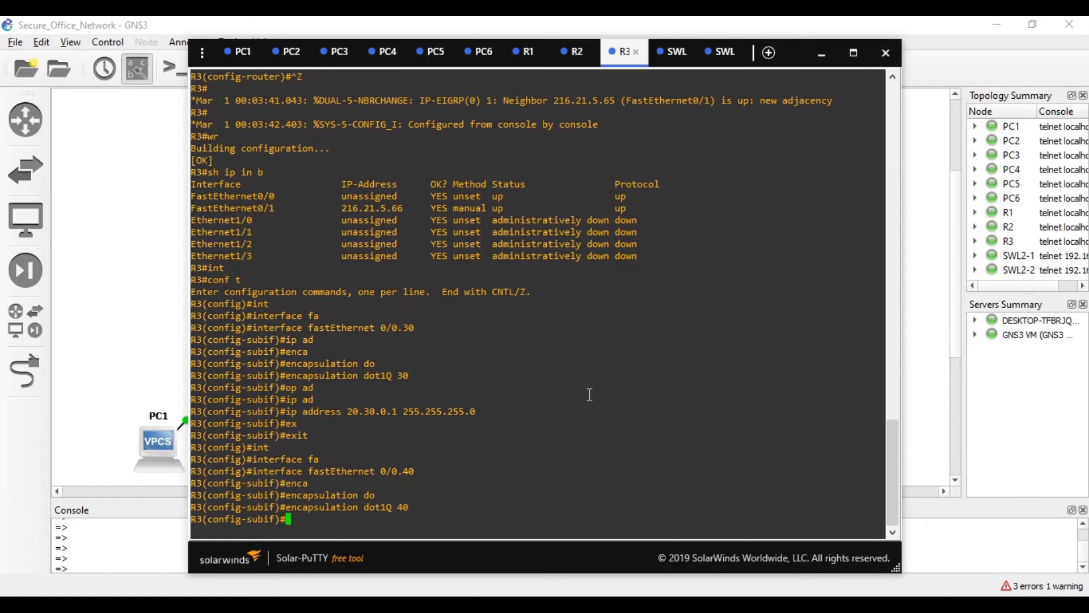
- Assign 20.40.0.1 255.255.255.0 to fa0/0.40 and save R3's configuration with wr
type("ip ad")
key("Tab")
type("20.")
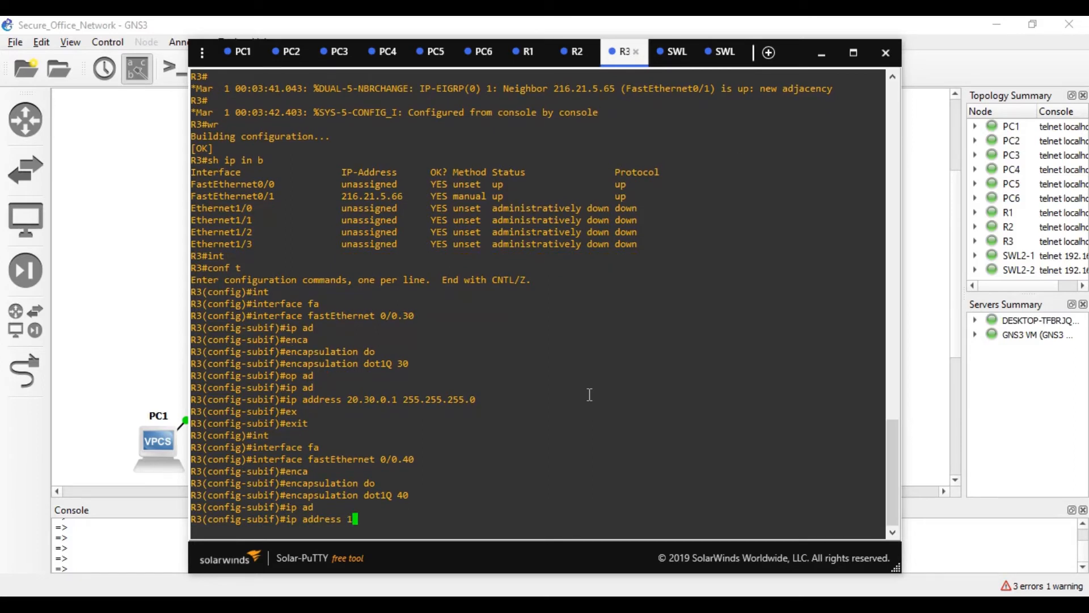
type("40.0.1 255.255.255.0")
key("Return")
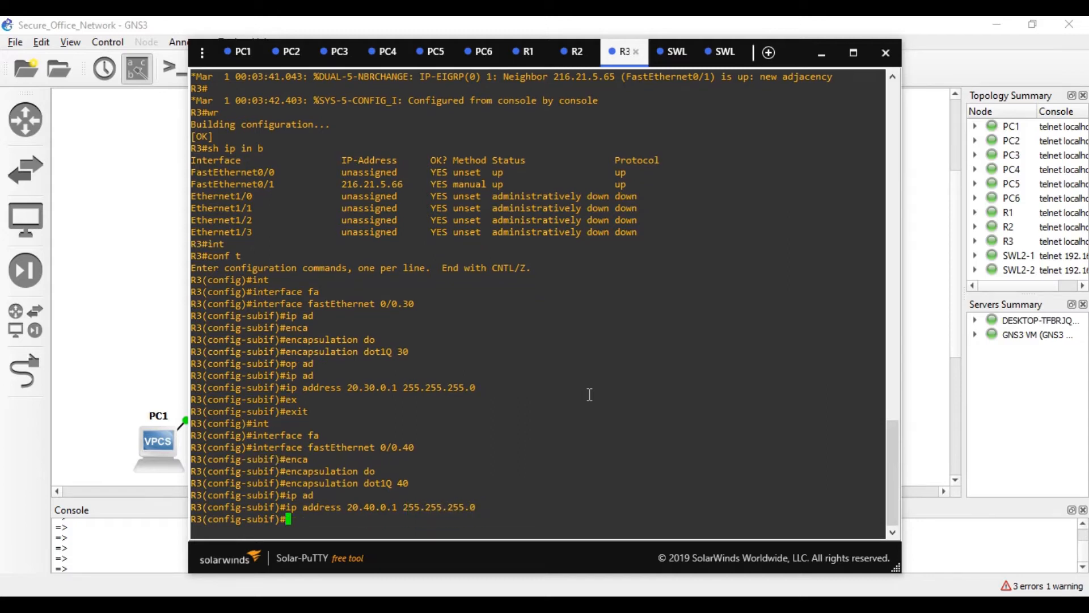
key("ctrl+z")
type("wr")
key("Return")
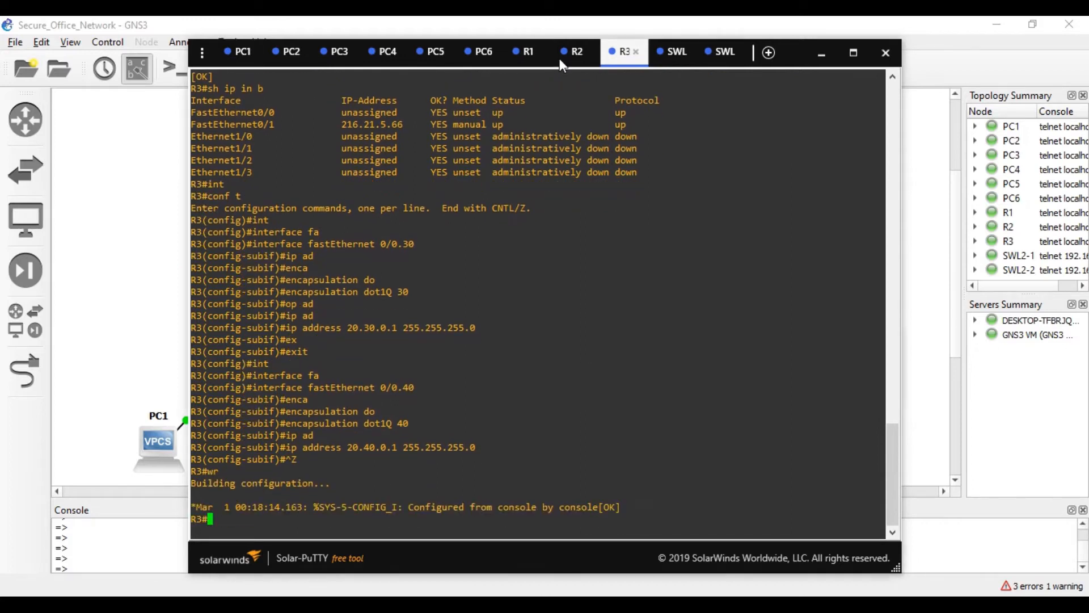
- Confirm with sh ip int brief that both R3 subinterfaces are up
left_click(573, 52)
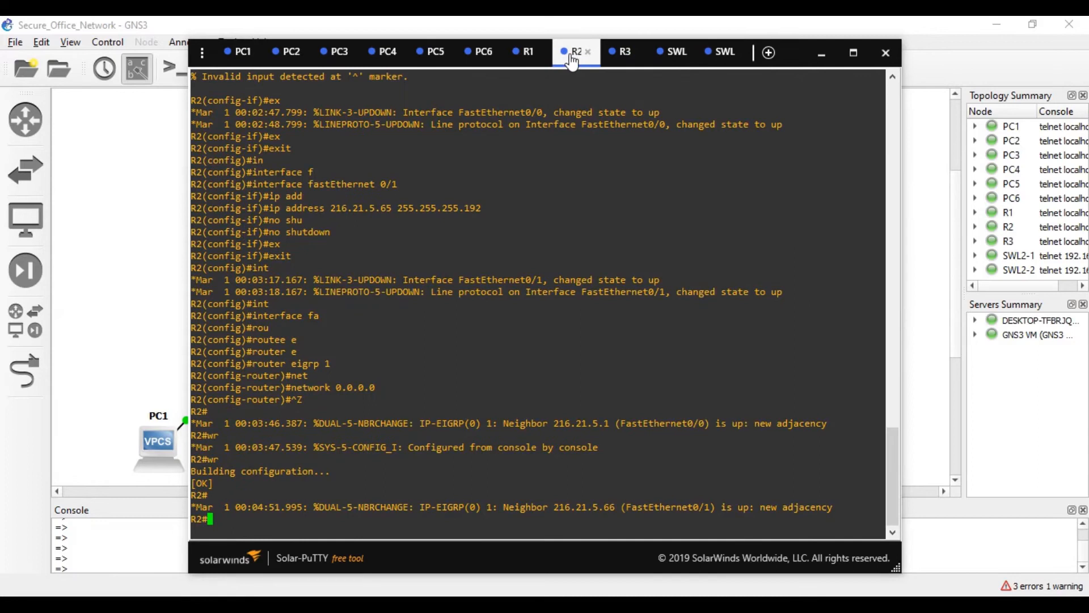
left_click(623, 53)
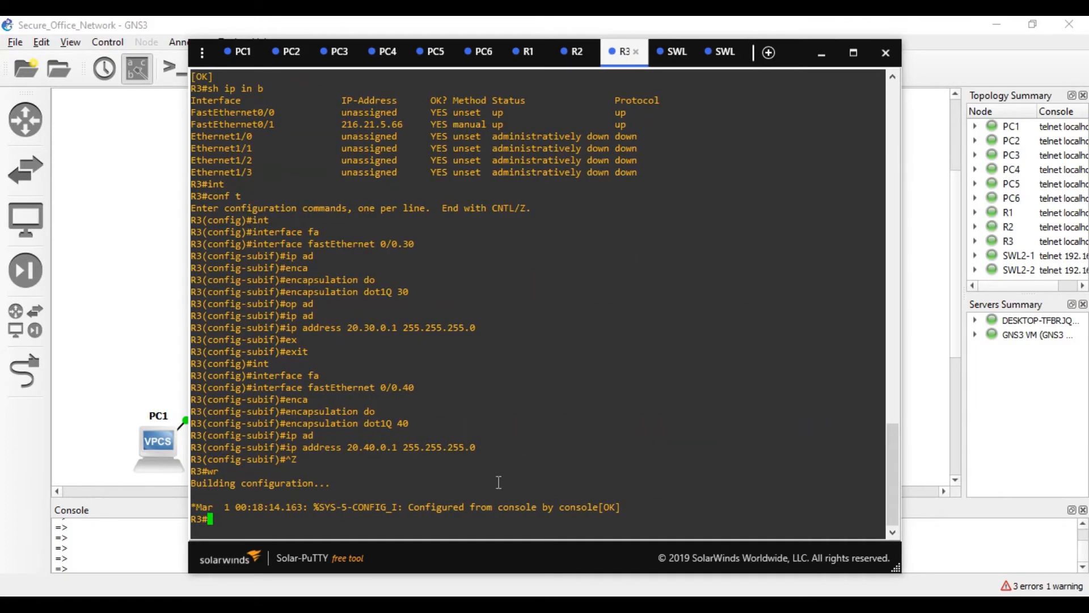
type("sh ip in b")
key("Return")
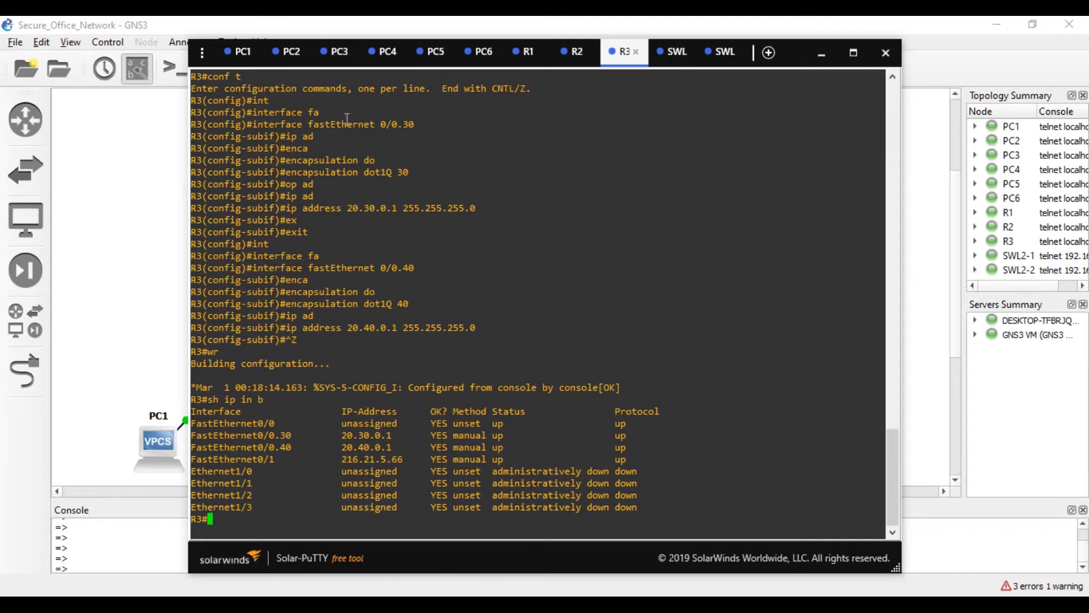
- On PC1, rerun the ping to 216.21.5.66 and then ping 20.40.0.2
left_click(239, 66)
key("Up")
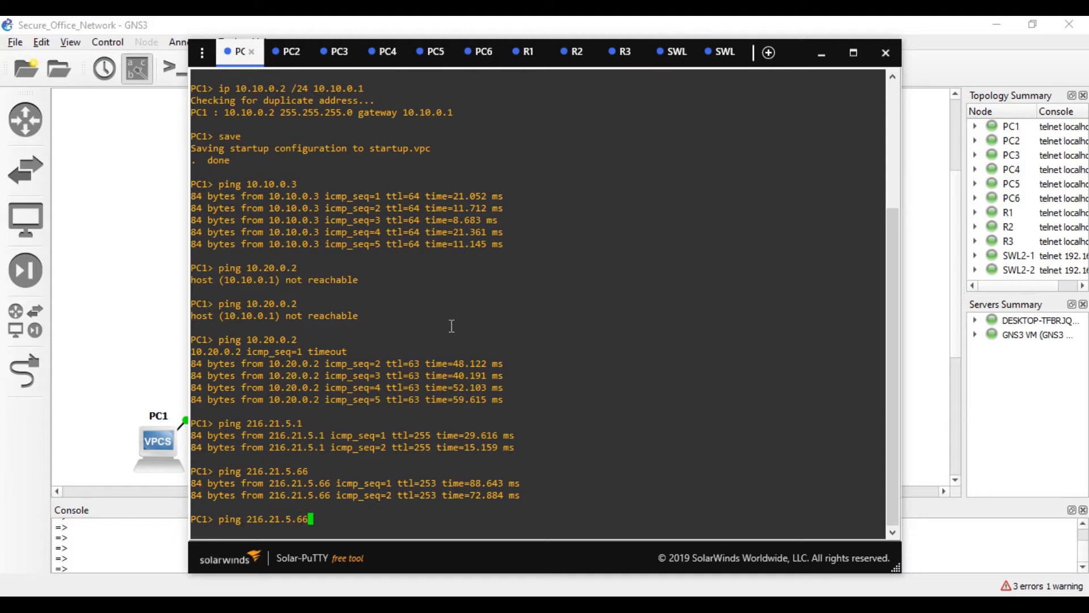
key("Return")
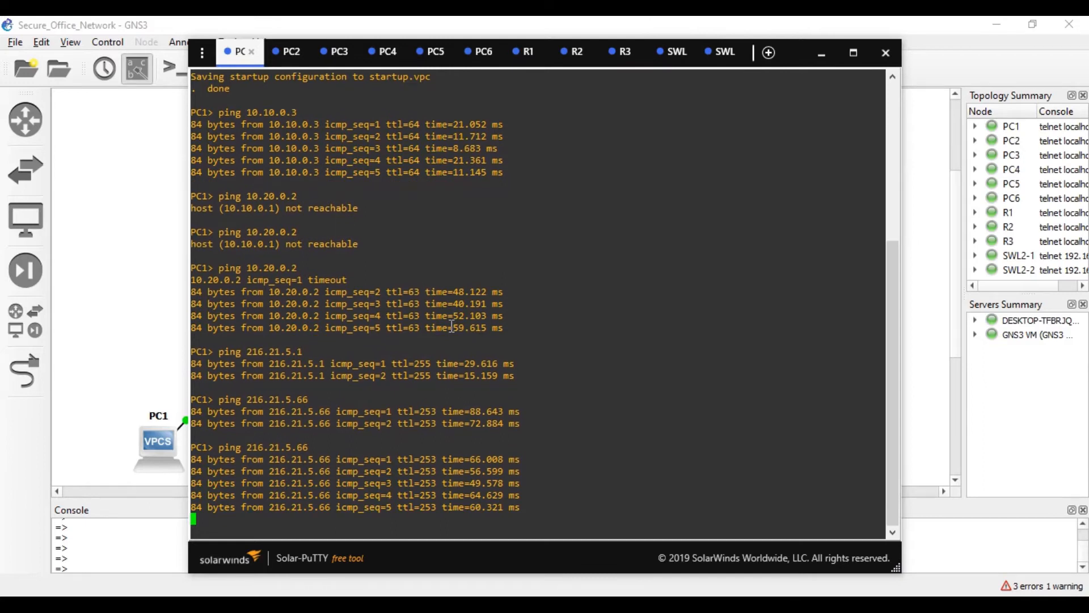
key("Up")
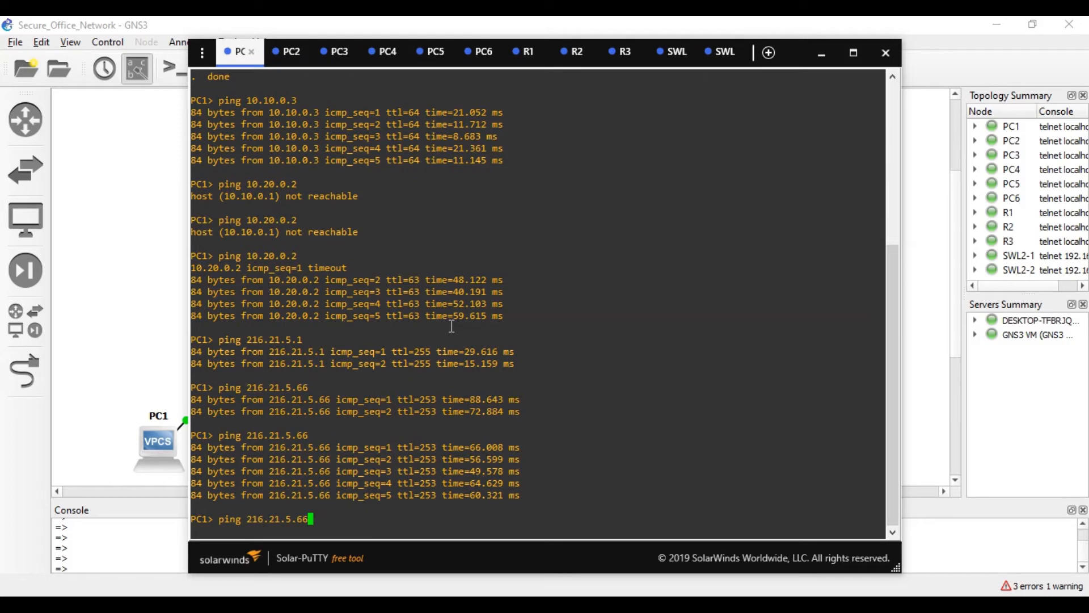
key("BackSpace")
key("BackSpace")
key("BackSpace")
key("BackSpace")
key("BackSpace")
key("BackSpace")
key("BackSpace")
key("BackSpace")
key("BackSpace")
key("BackSpace")
key("BackSpace")
type("20.40.0.2")
key("Return")
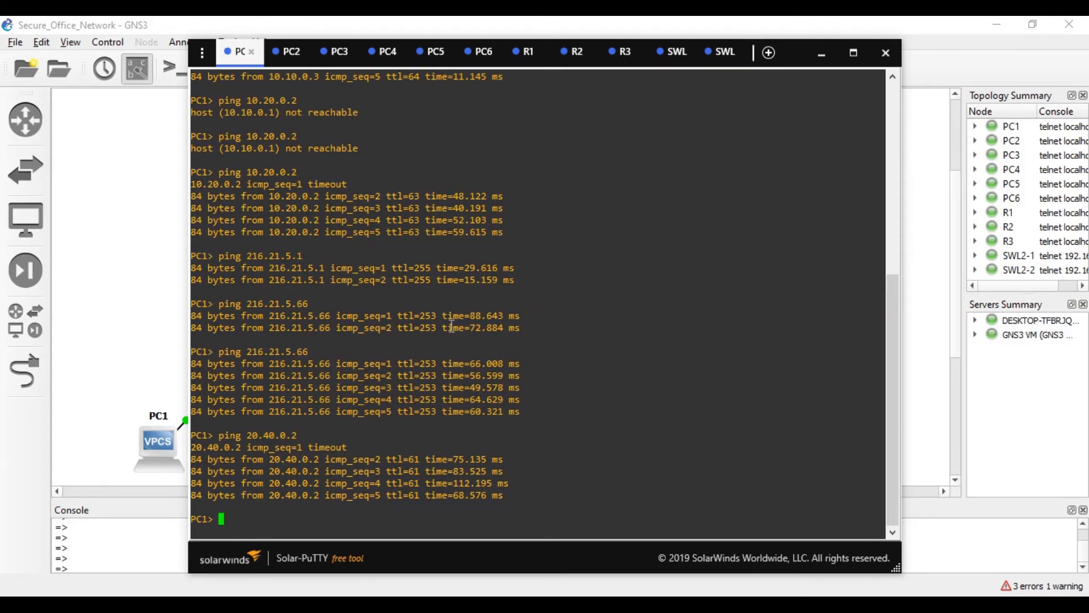
- Edit the last ping to target 20.30.0.2 and run it from PC1
key("Up")
key("Left")
key("Left")
key("Left")
key("Left")
key("Left")
key("BackSpace")
type("3")
key("Return")
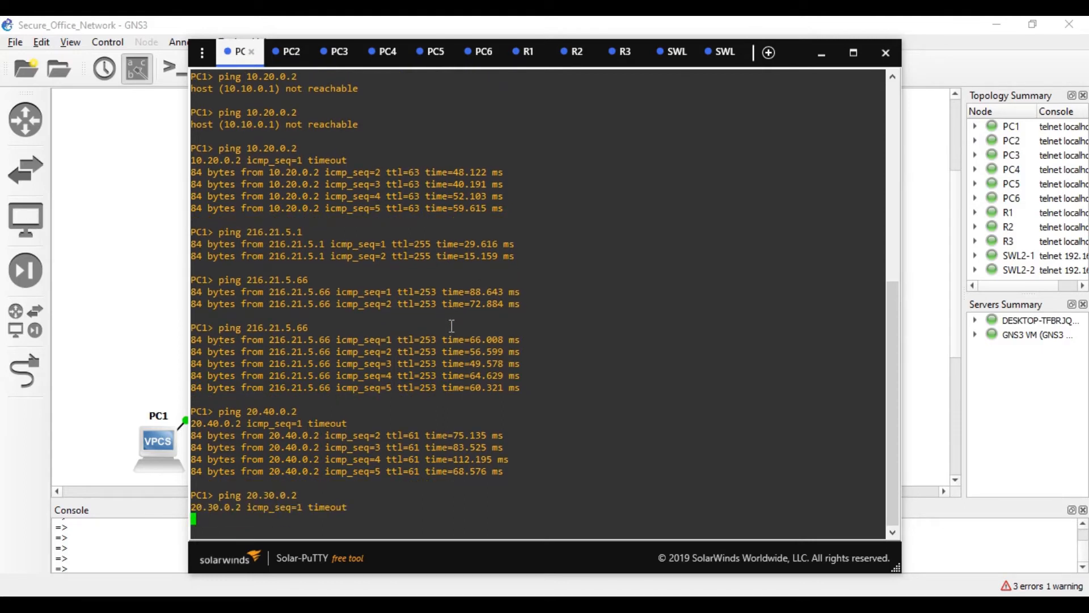
left_click(339, 52)
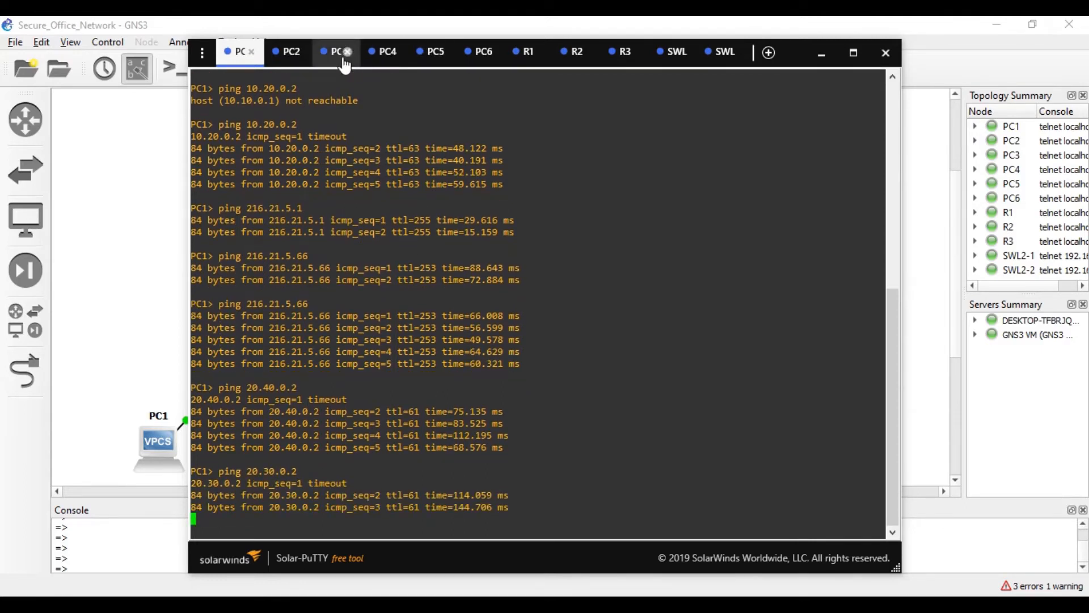
- Ping 20.40.0.2 from PC3, then bring the GNS3 topology diagram back into view
type("ping ")
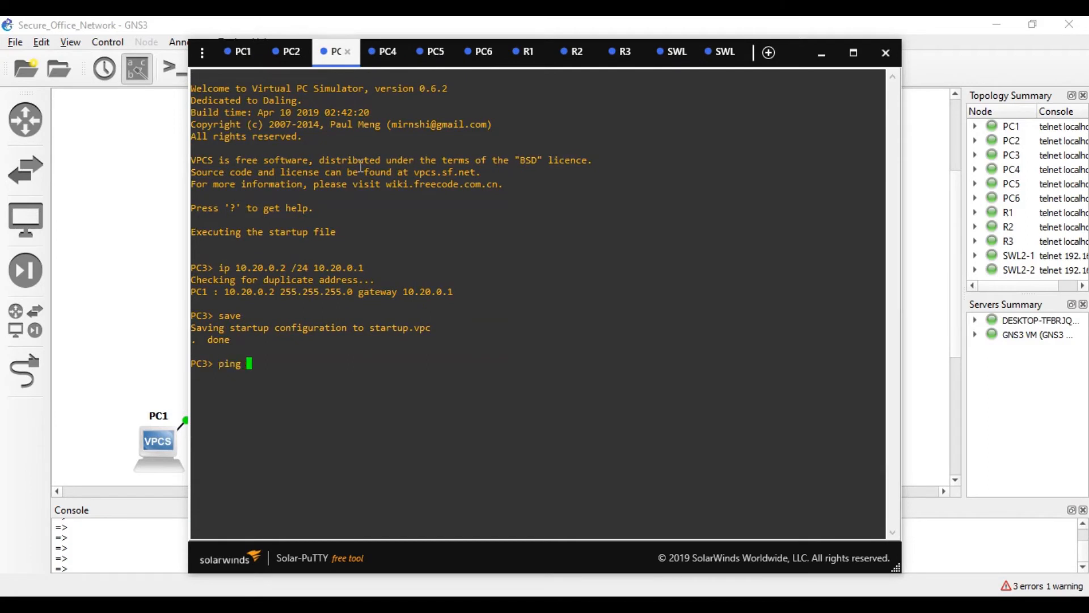
type("20.40.0.2")
key("Return")
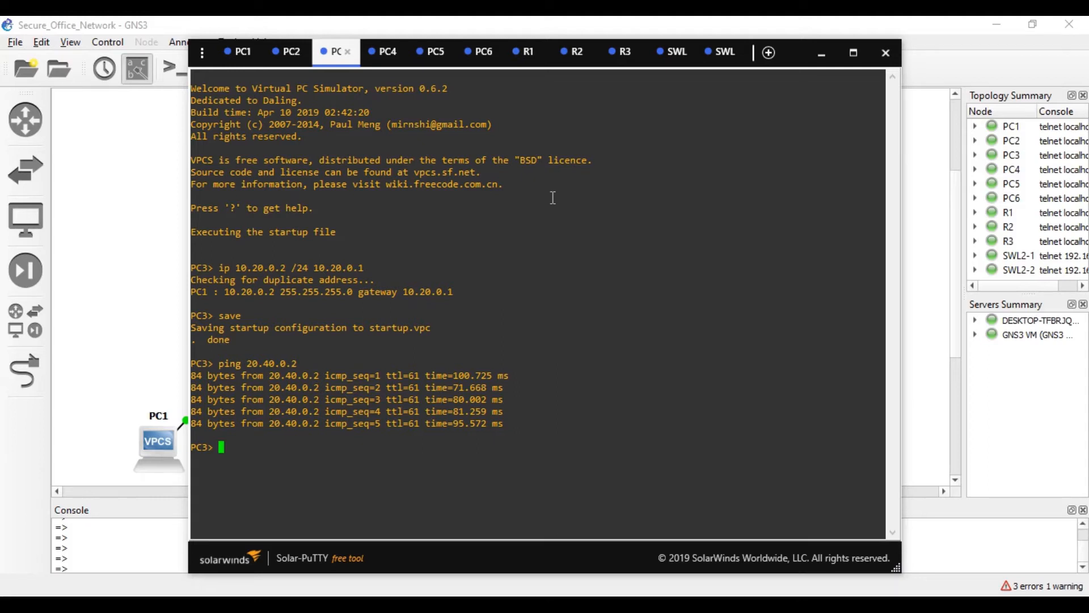
left_click(125, 191)
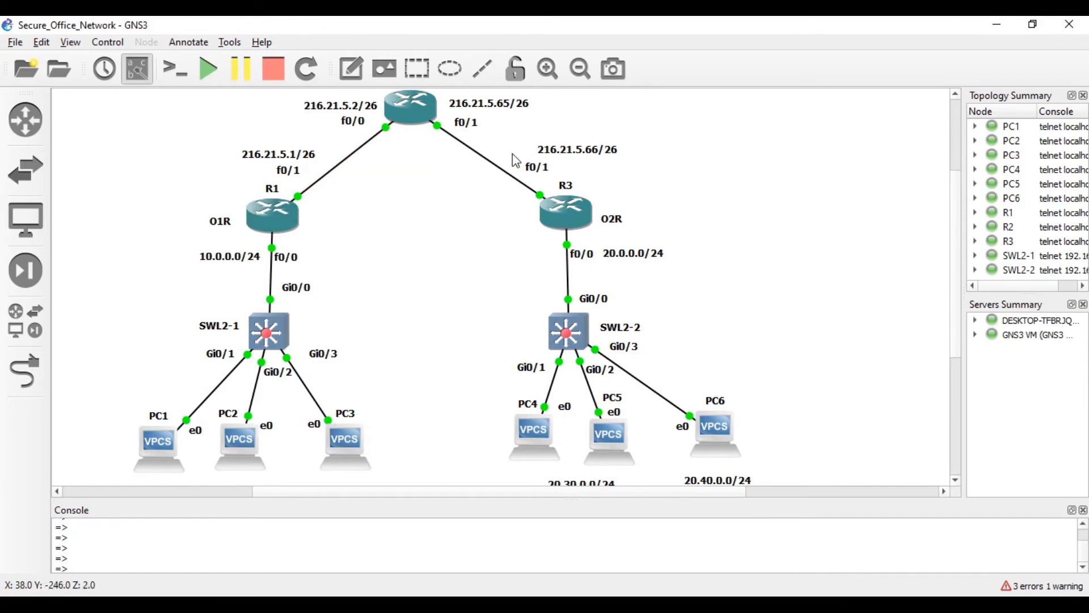
- Start a Wireshark capture on the R2 Fa0/1 to R3 Fa0/1 link
right_click(487, 162)
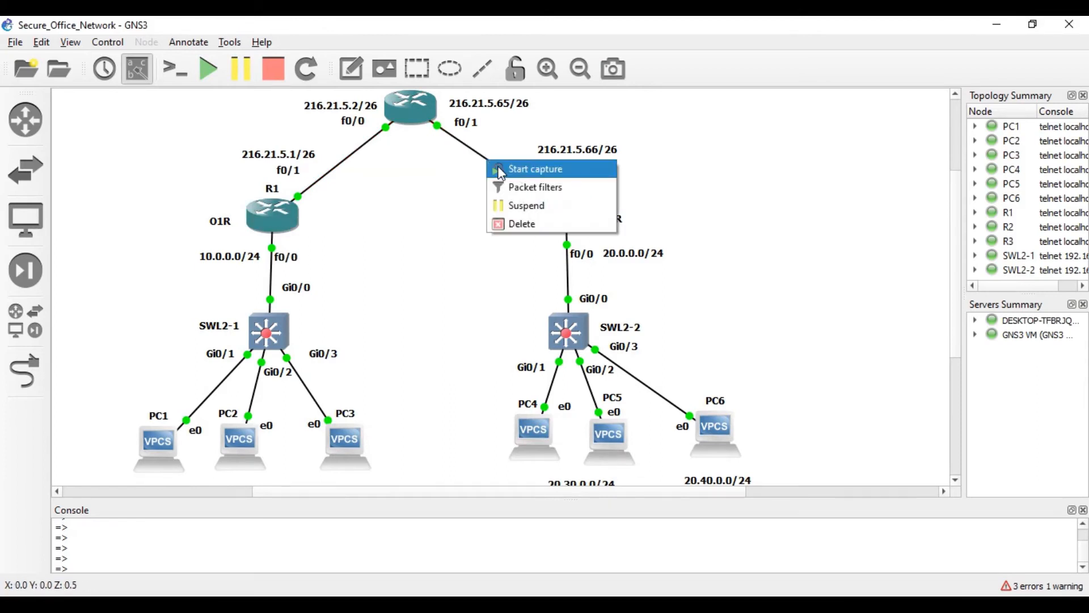
left_click(504, 166)
left_click(637, 339)
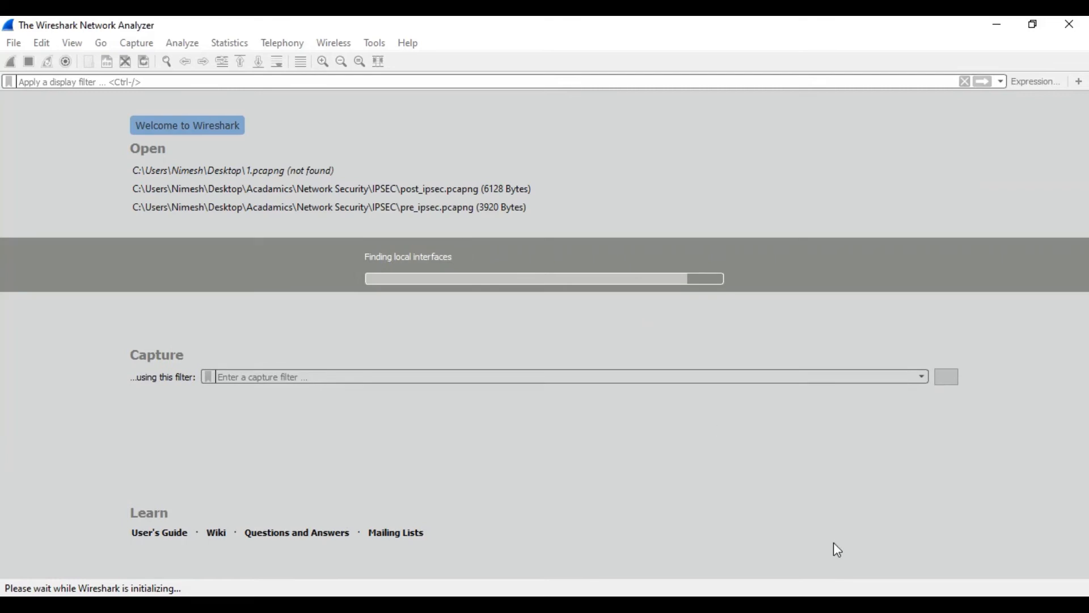
mouse_move(882, 604)
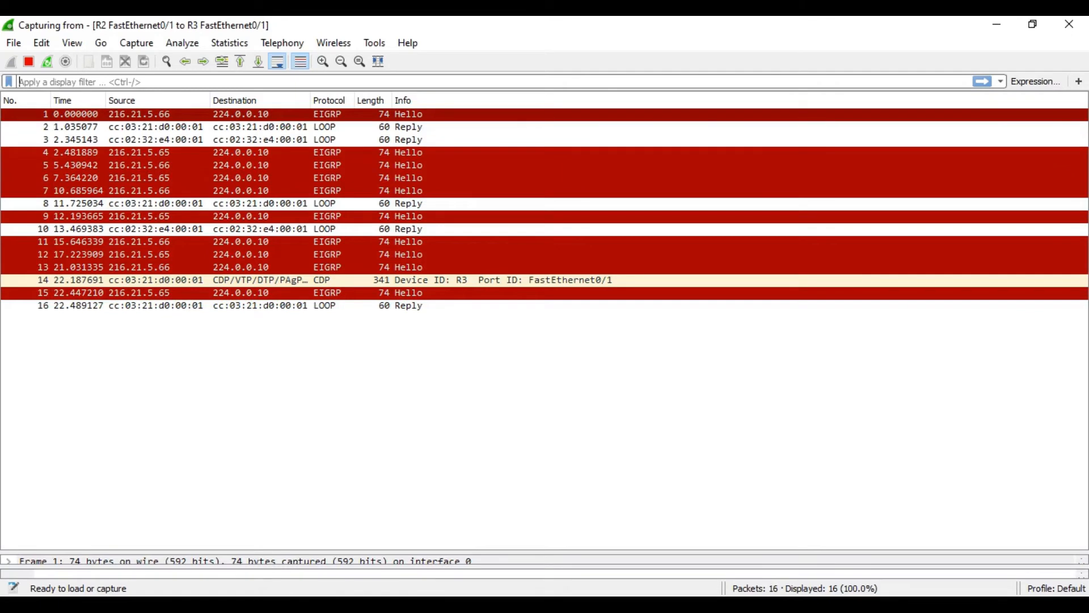
- Rerun PC1's ping to 20.30.0.2, view the ICMP packets in Wireshark, then close Wireshark
left_click(448, 605)
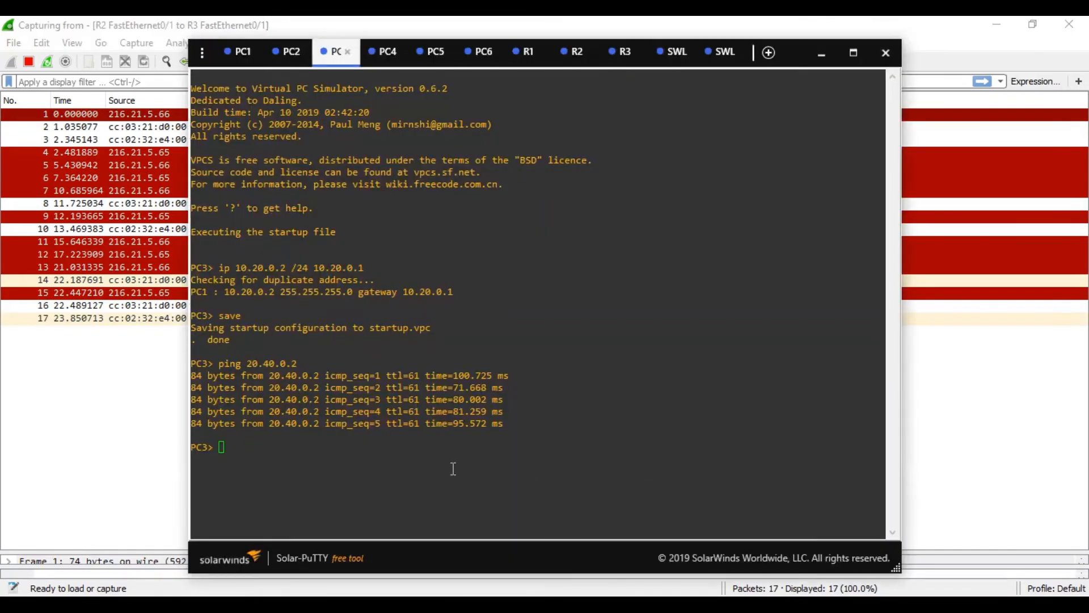
left_click(243, 50)
key("Up")
key("Return")
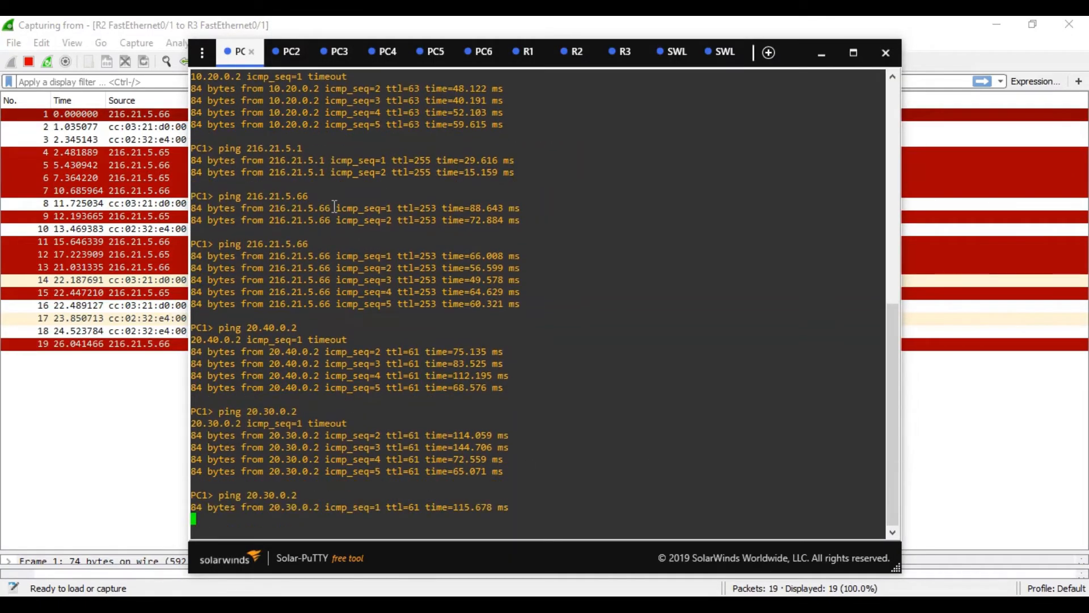
left_click(163, 452)
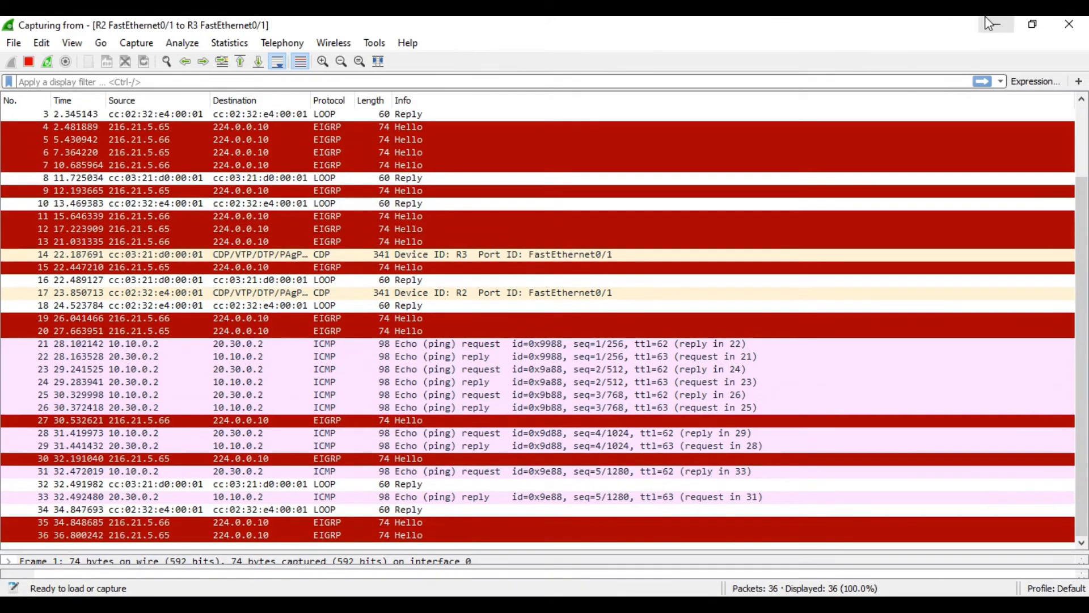
left_click(1069, 24)
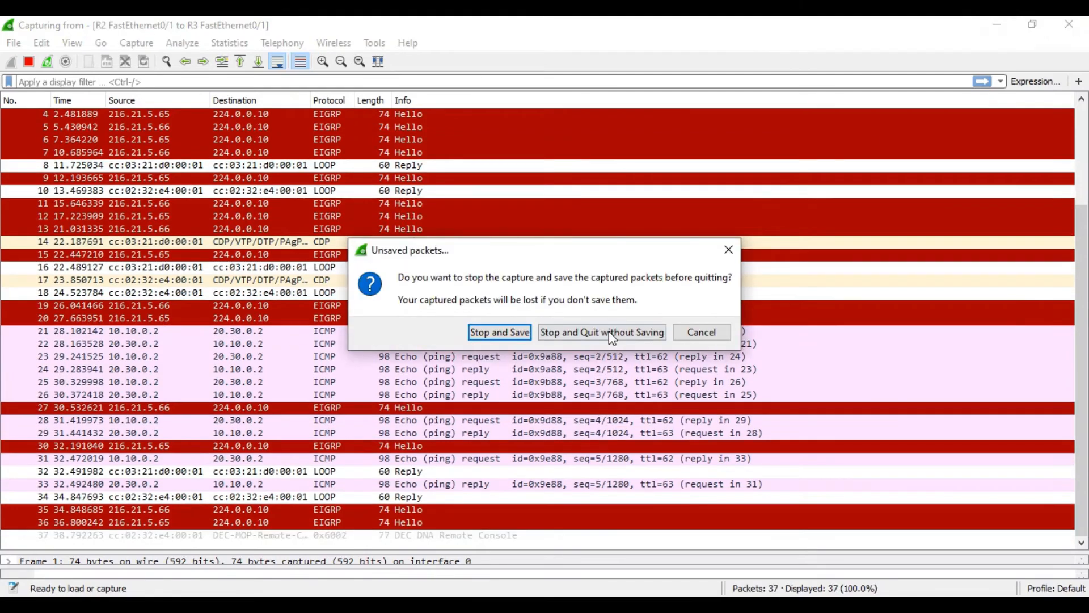
- Quit Wireshark without saving and stop the capture on the R2–R3 link
left_click(608, 331)
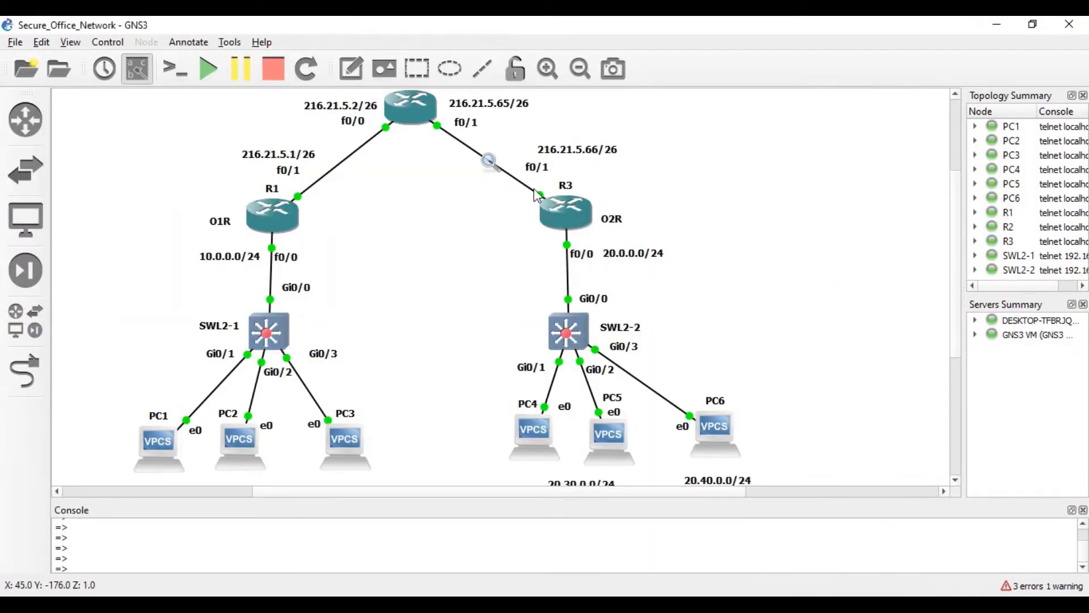
right_click(488, 160)
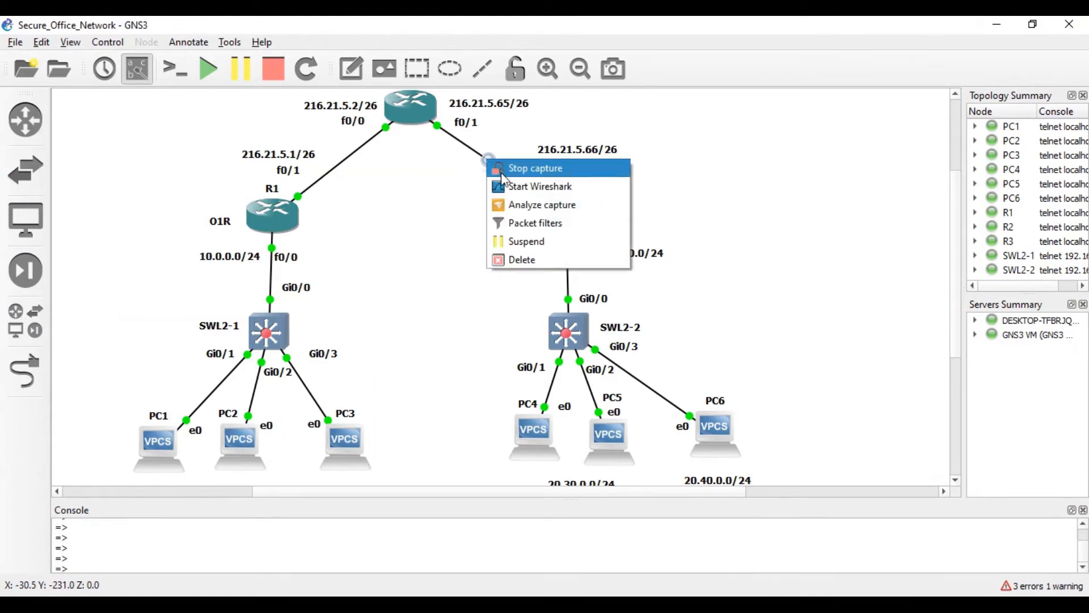
left_click(500, 171)
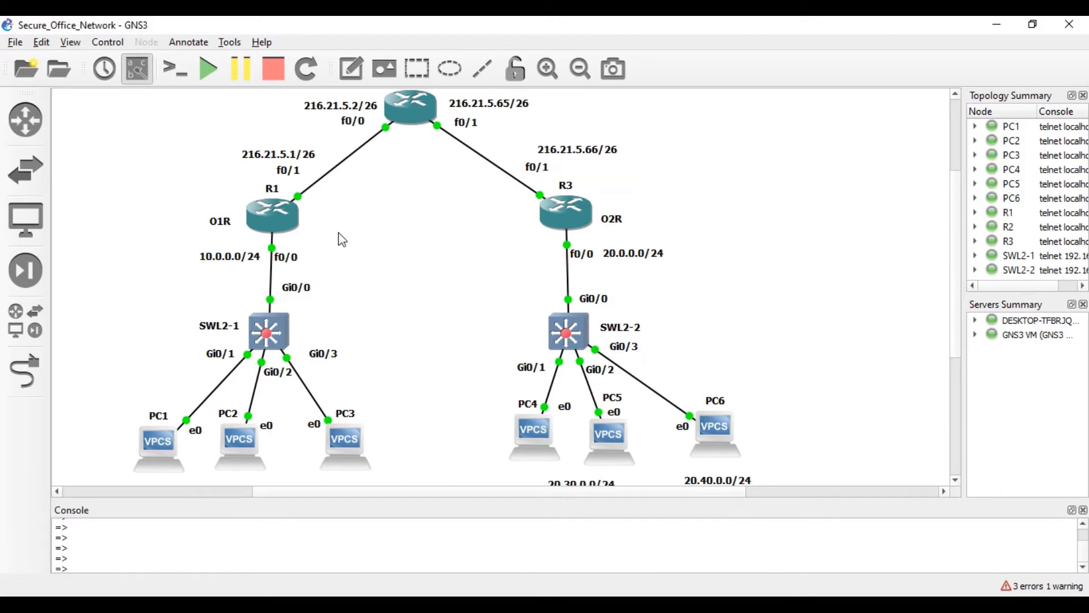
left_click(862, 604)
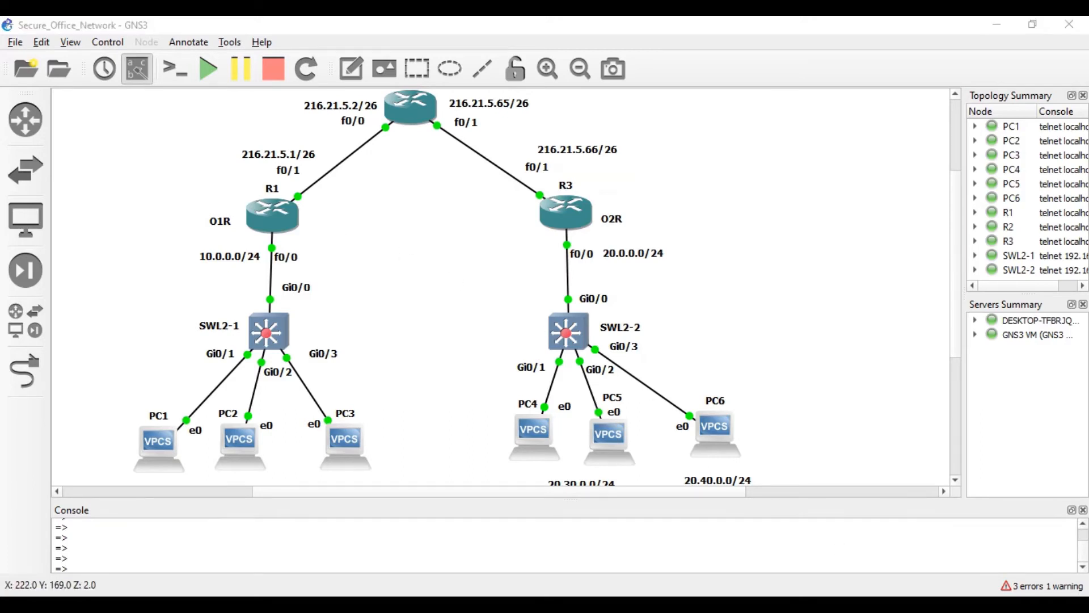
- Put R1 into global configuration mode with conf t
left_click(526, 52)
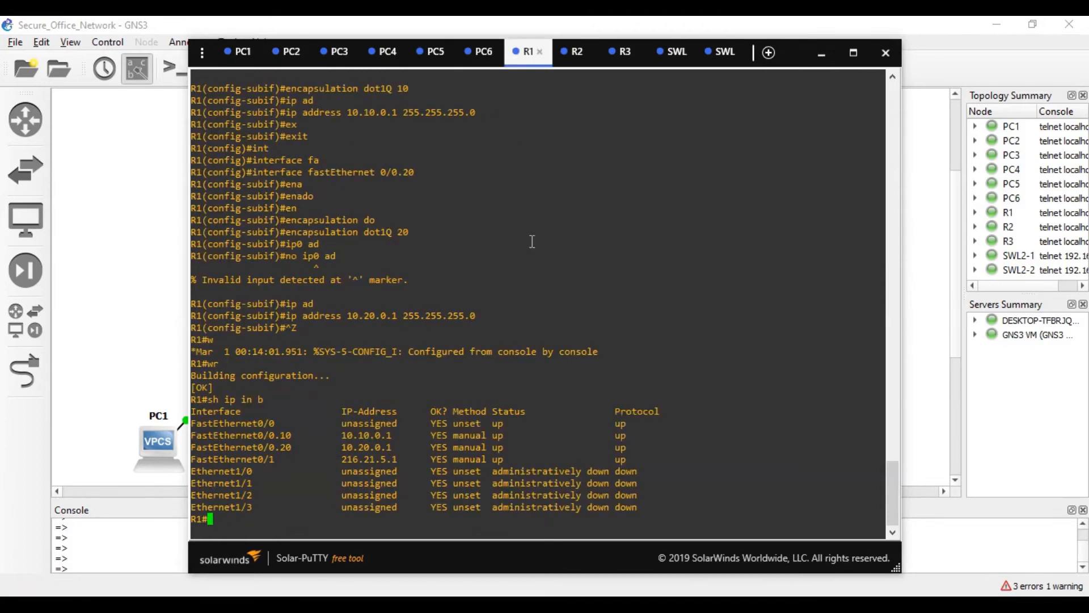
key("Return")
key("Return")
type("conf t")
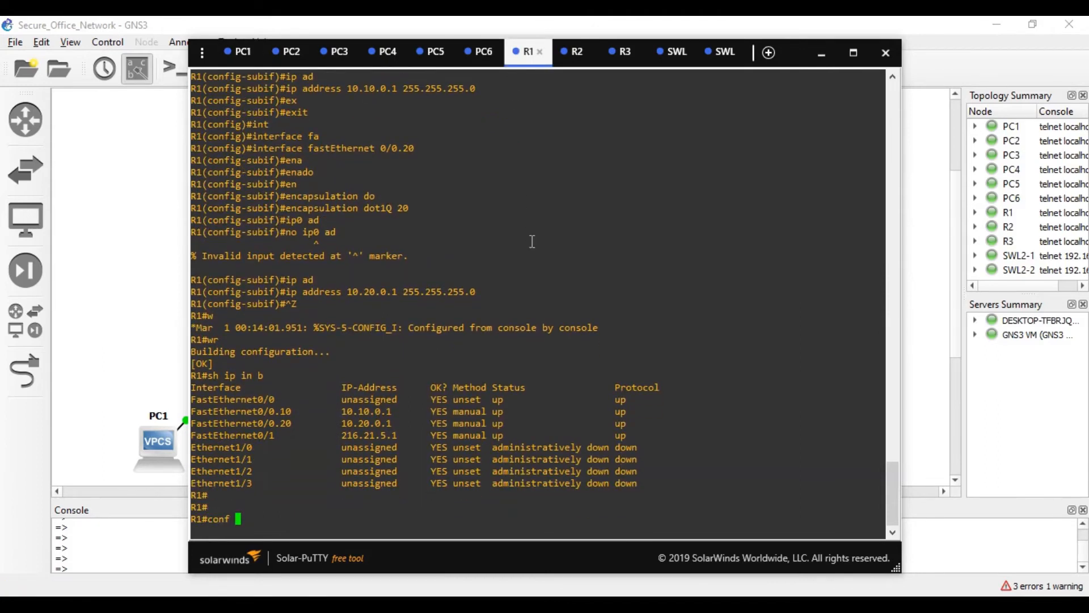
key("Return")
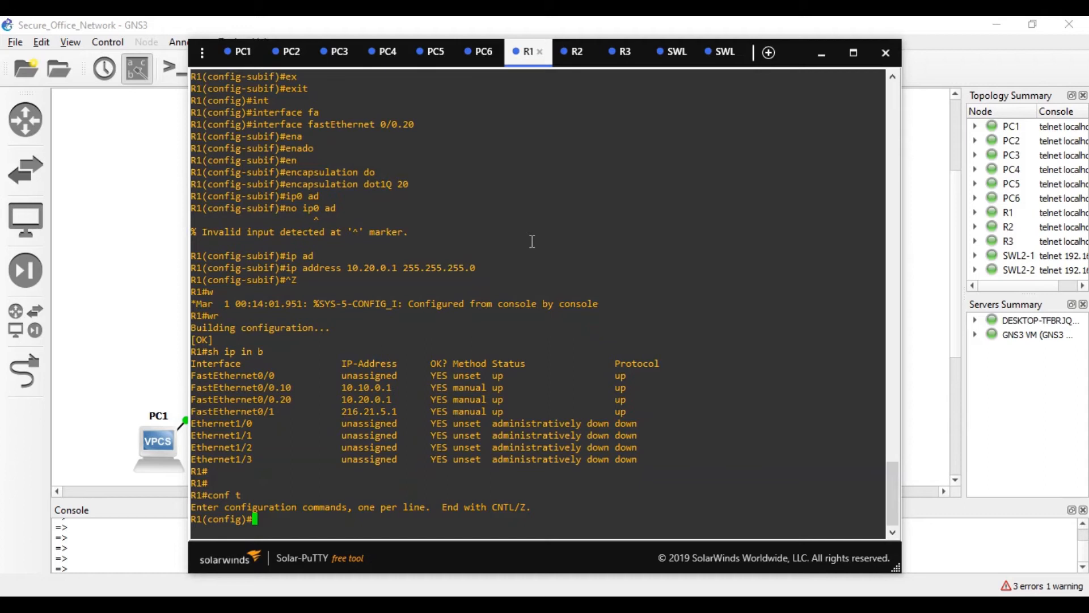
- Enable ISAKMP on R1 with crypto isakmp enable
type("cry")
key("Tab")
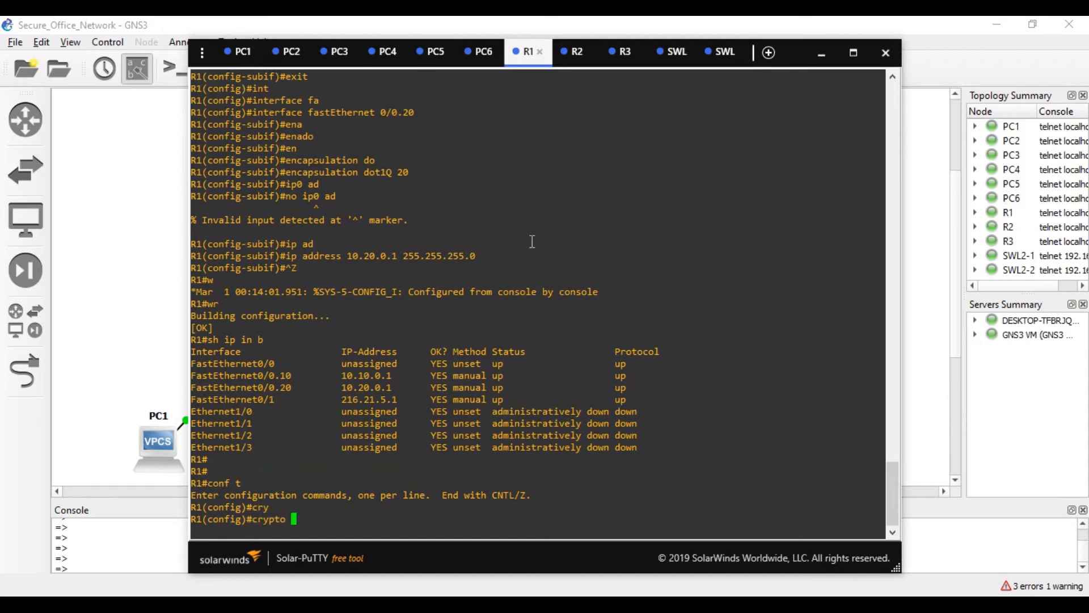
type("is")
key("Tab")
type("en")
key("Tab")
key("Return")
- Create ISAKMP policy 1 and enter its configuration mode
type("cr")
key("Tab")
type("y")
key("Tab")
type("is")
key("Tab")
type("pol")
key("Tab")
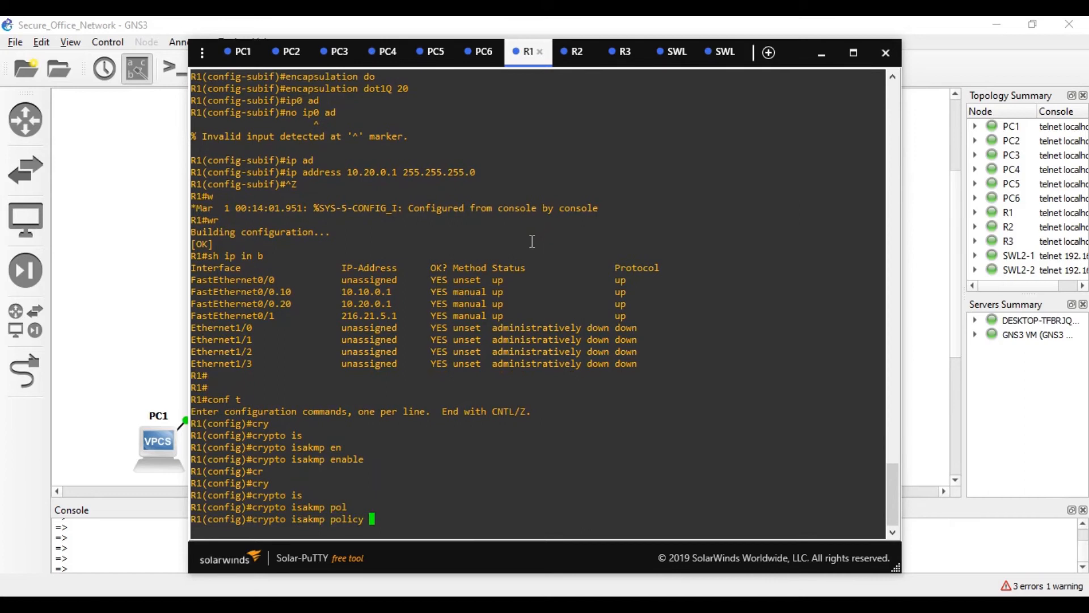
type("1")
key("Return")
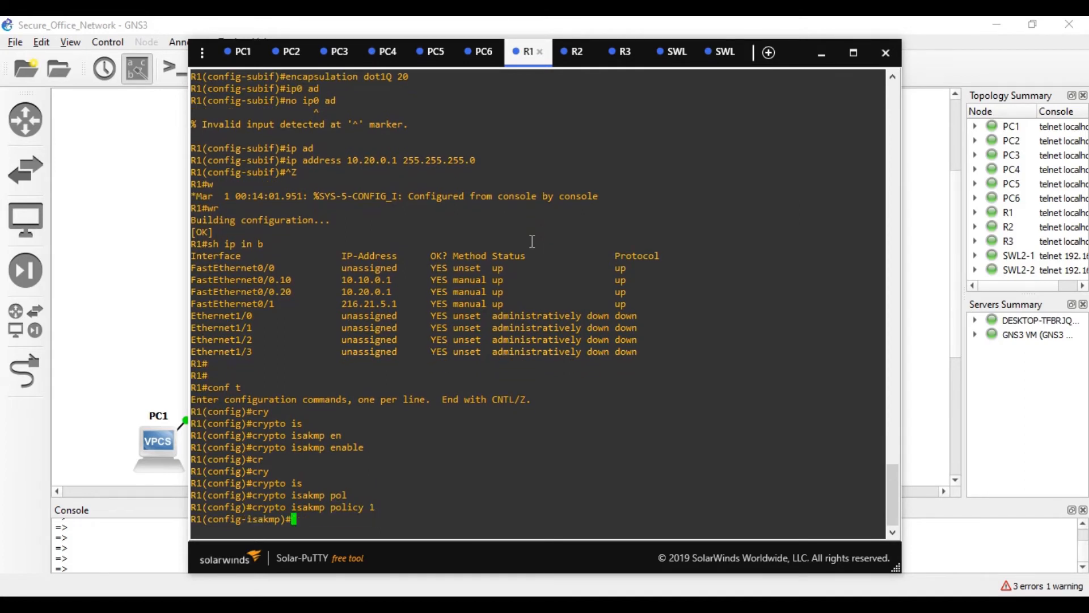
type("?")
key("Return")
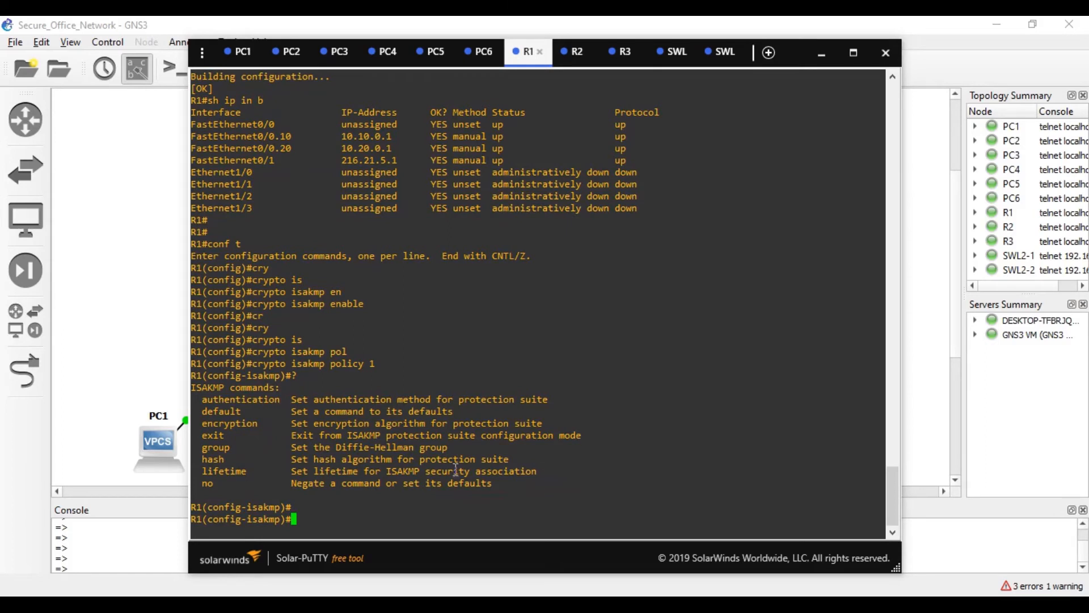
- Set the policy encryption to AES 128
type("en")
key("Tab")
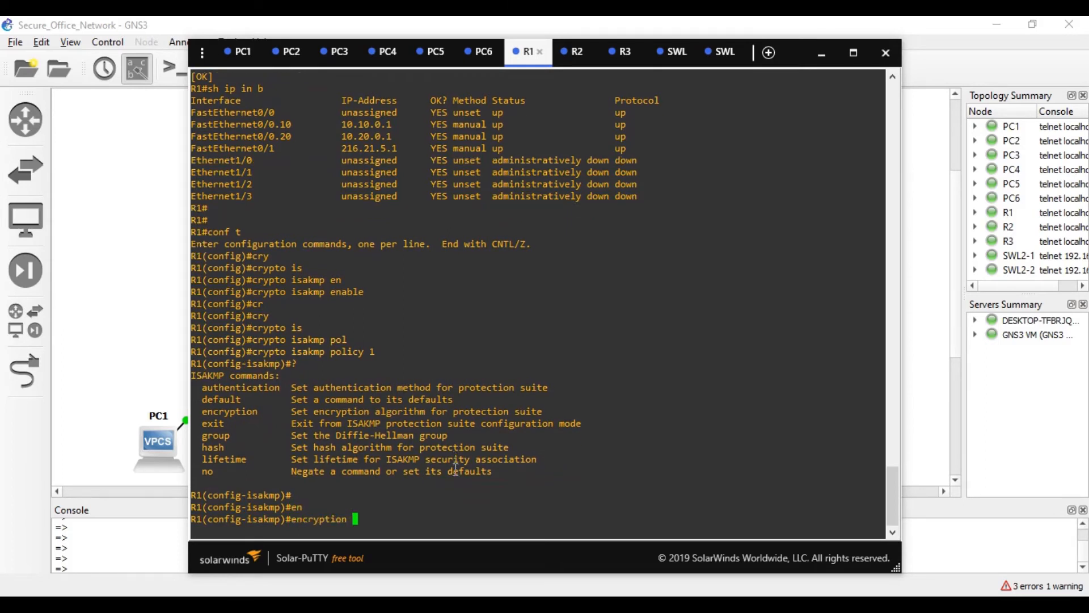
type("ae")
key("Tab")
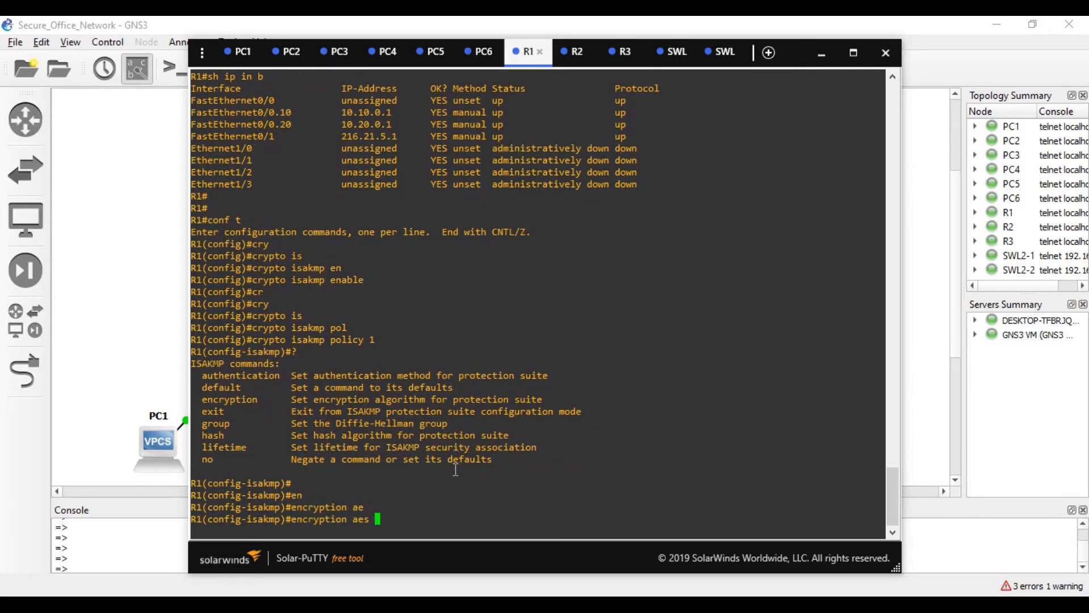
key("BackSpace")
key("BackSpace")
key("BackSpace")
key("BackSpace")
type("?")
type("a")
type("e")
key("Tab")
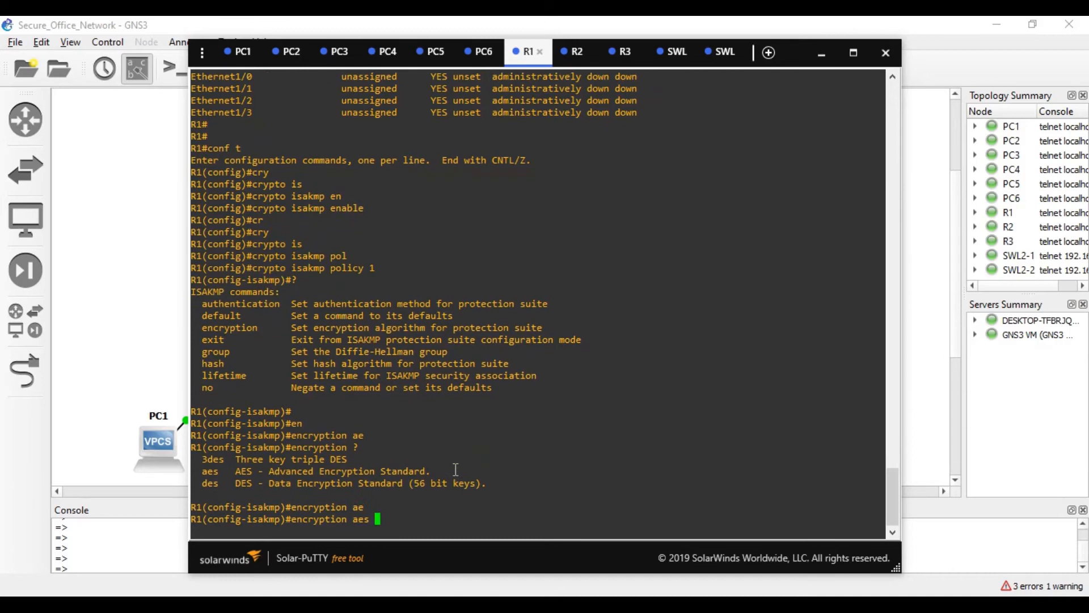
type("?")
type("128")
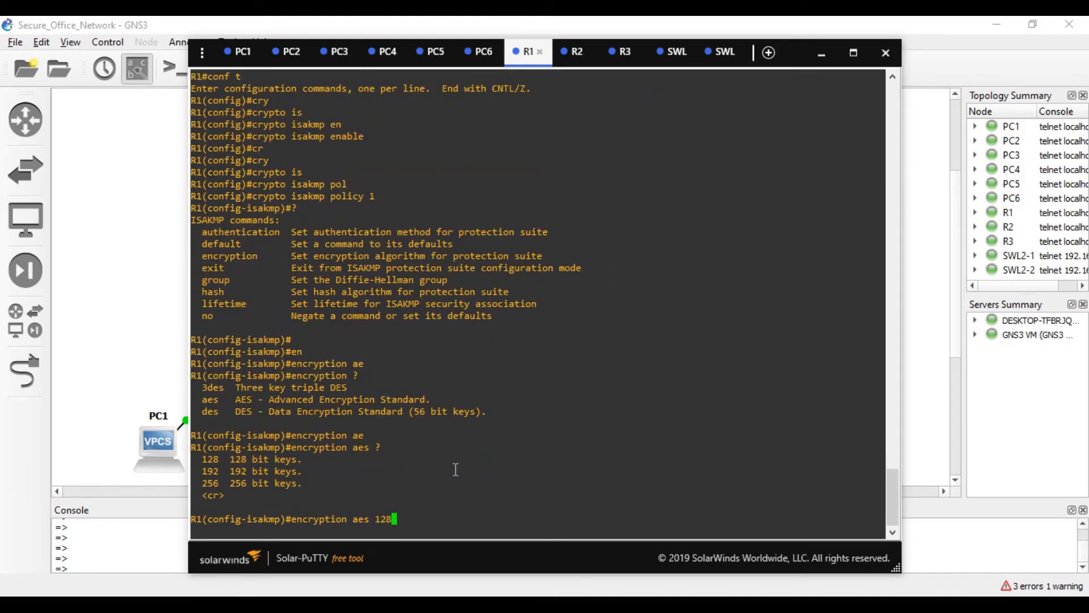
key("Return")
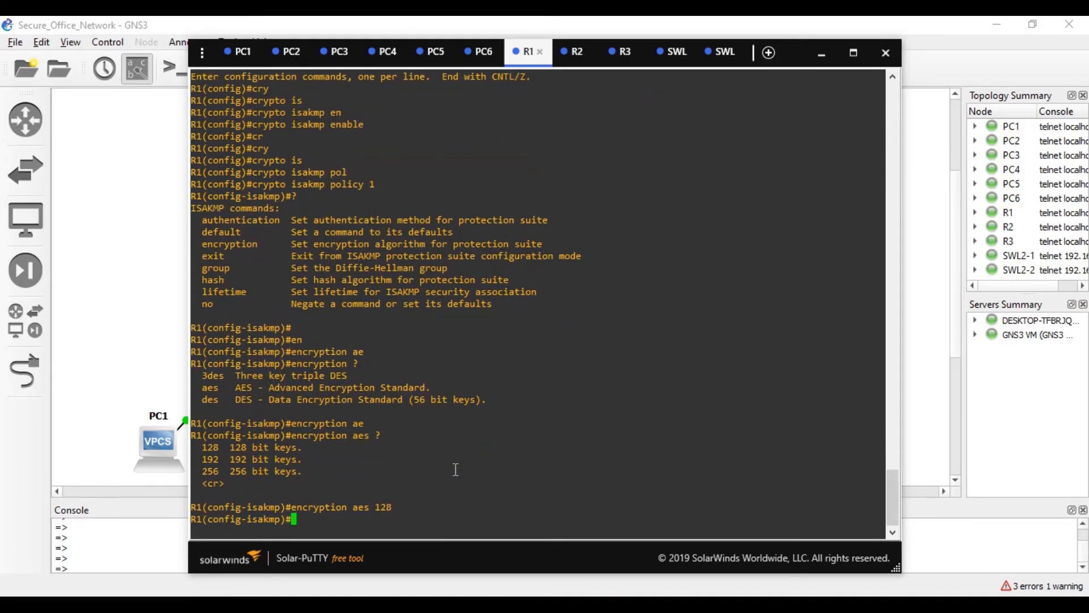
- Set policy authentication to pre-shared keys and Diffie-Hellman group 2
type("aut")
key("Tab")
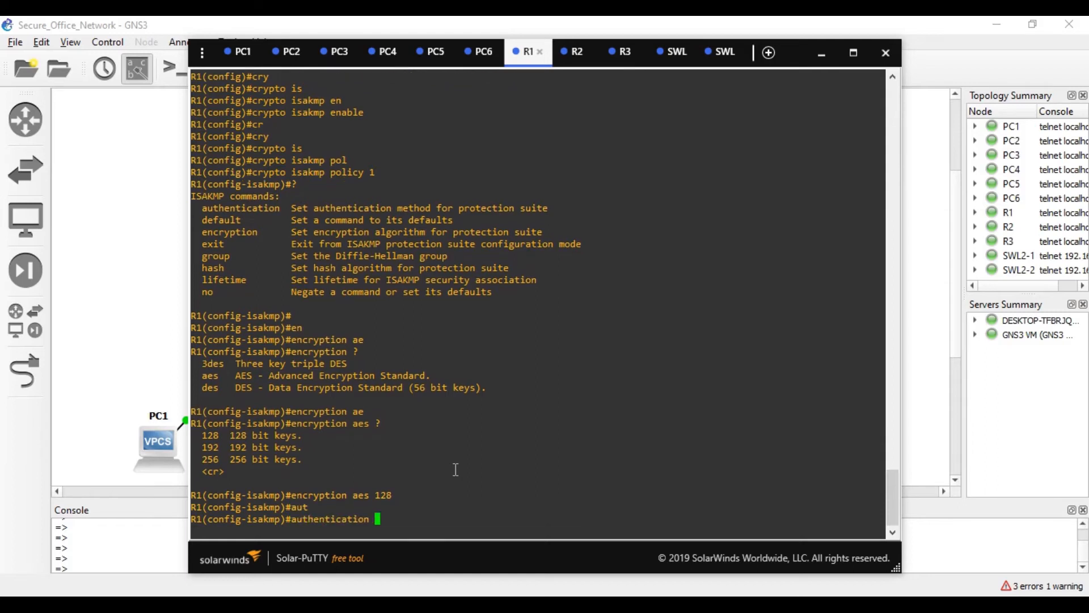
type("?")
type("p")
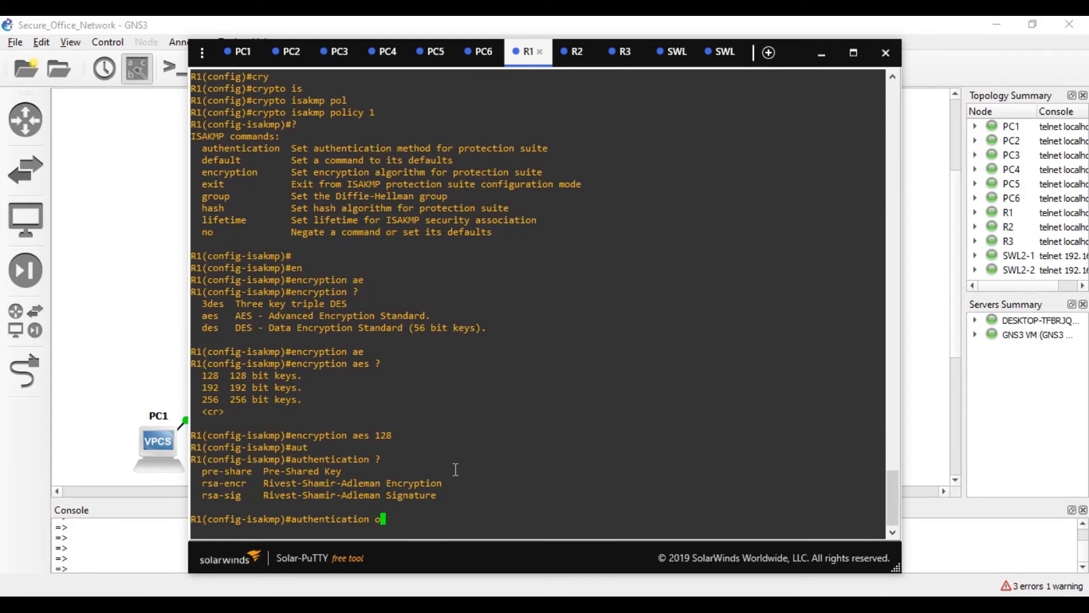
key("Tab")
key("Return")
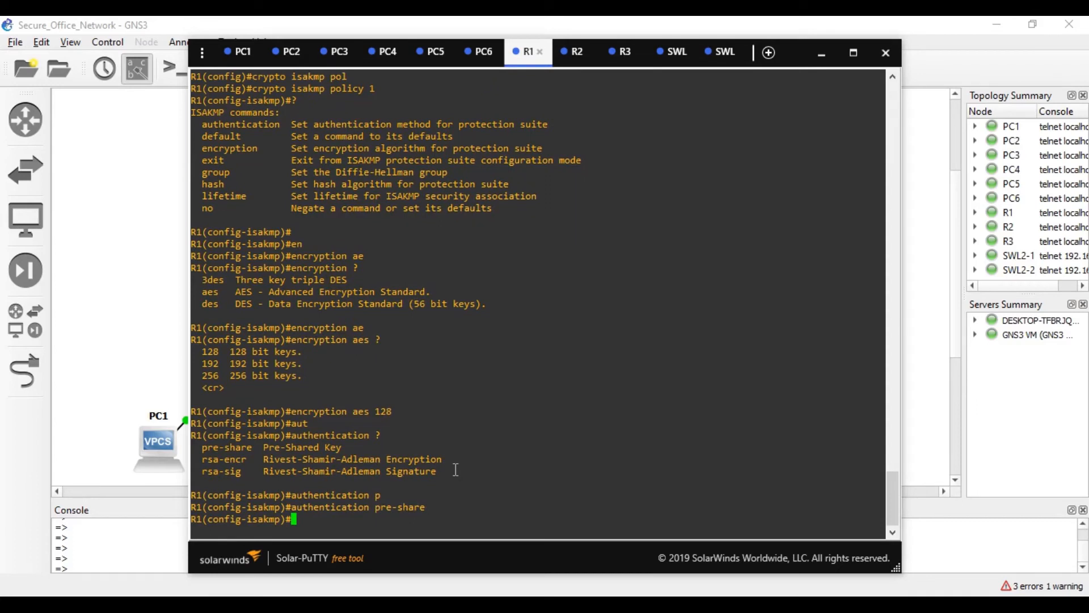
type("gr")
key("Tab")
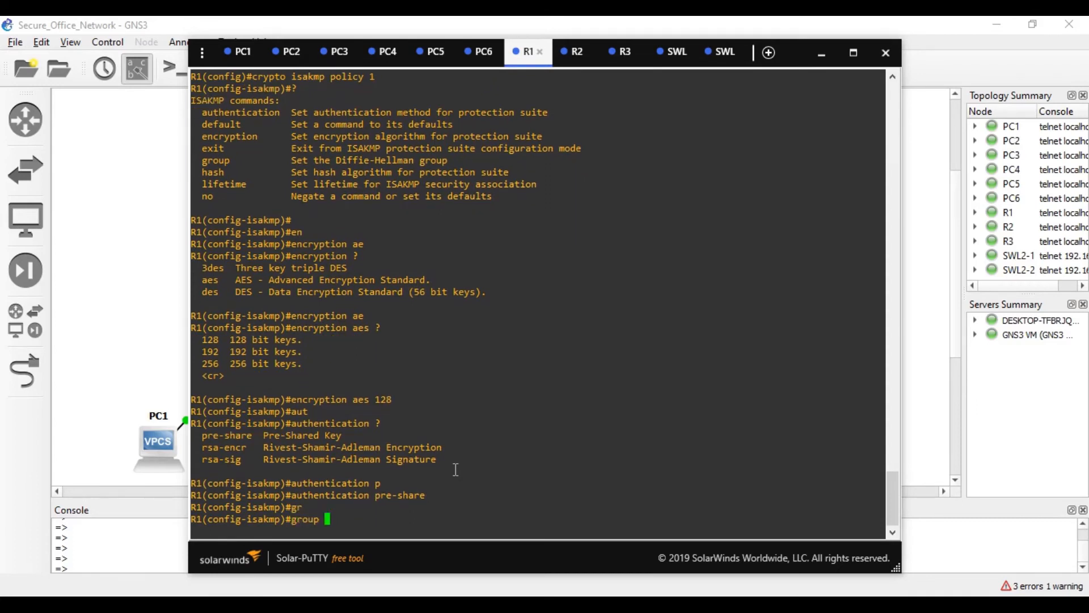
type("?")
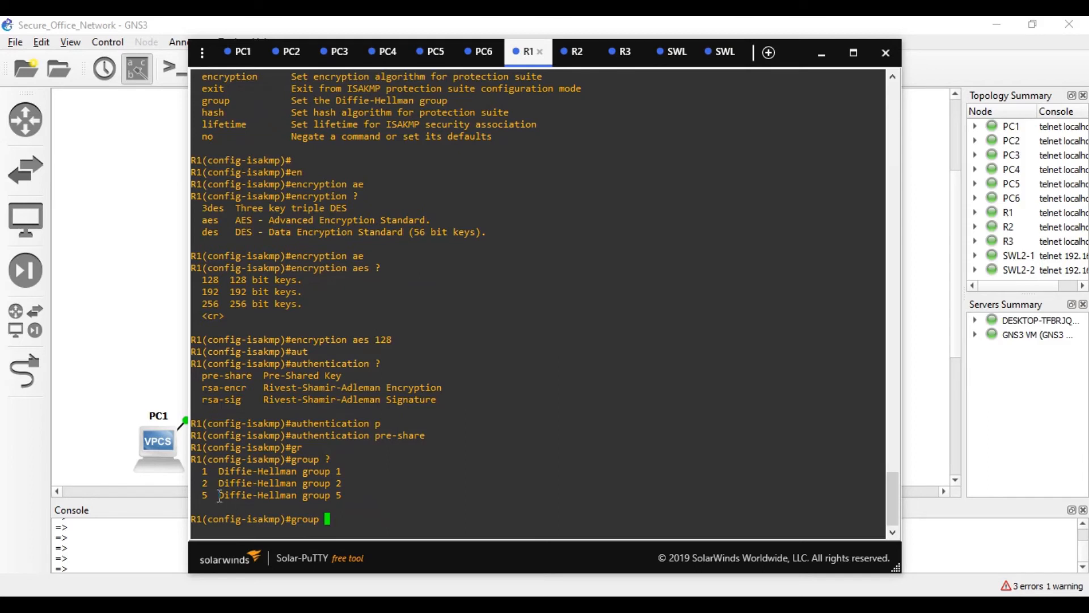
type("2")
key("Return")
- Set the policy hash to SHA and exit policy configuration
type("has")
key("Tab")
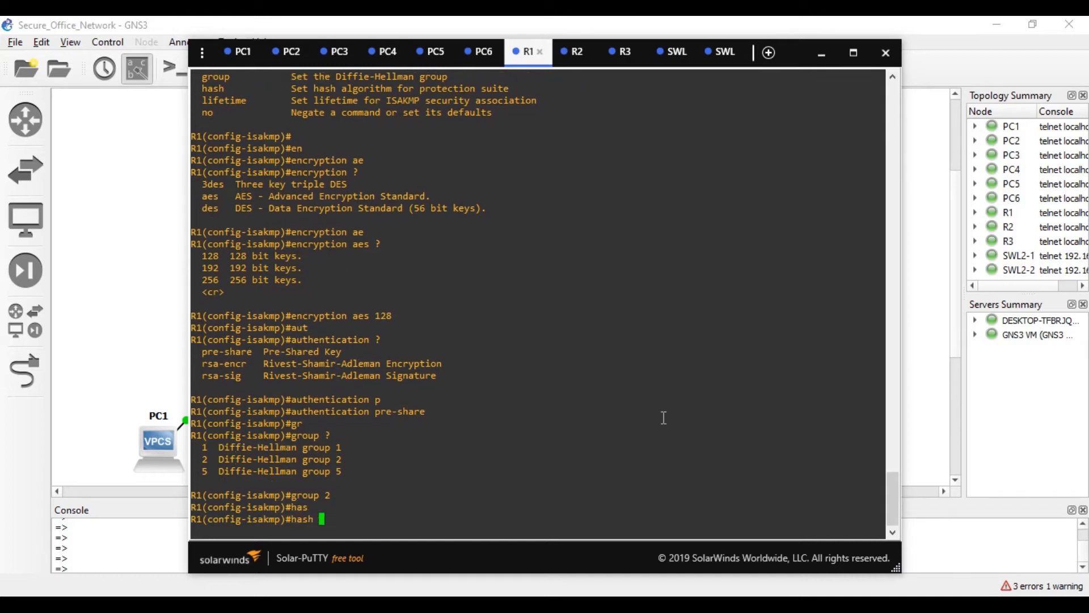
type("?")
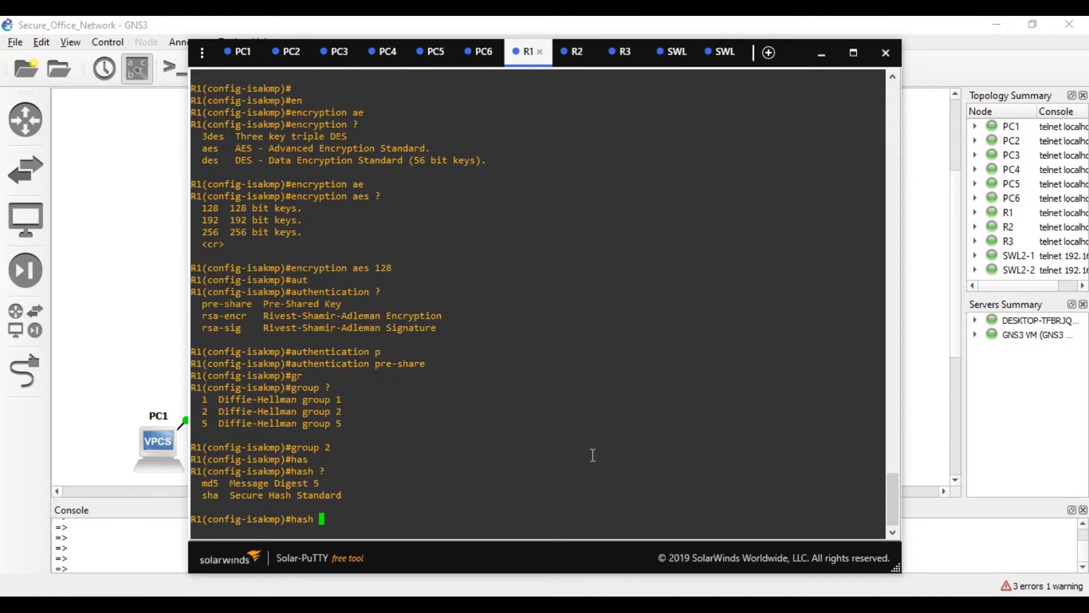
type("s")
key("Tab")
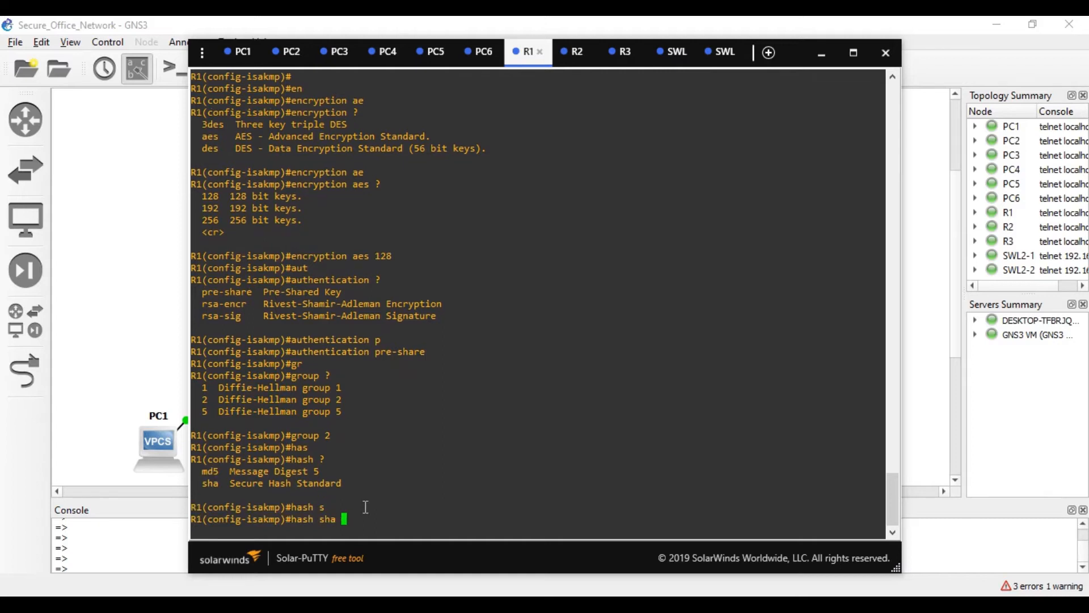
key("Return")
type("ex")
key("Tab")
key("Return")
- Begin the next crypto command at the global configuration prompt
type("cr")
key("Tab")
type("y")
key("Tab")
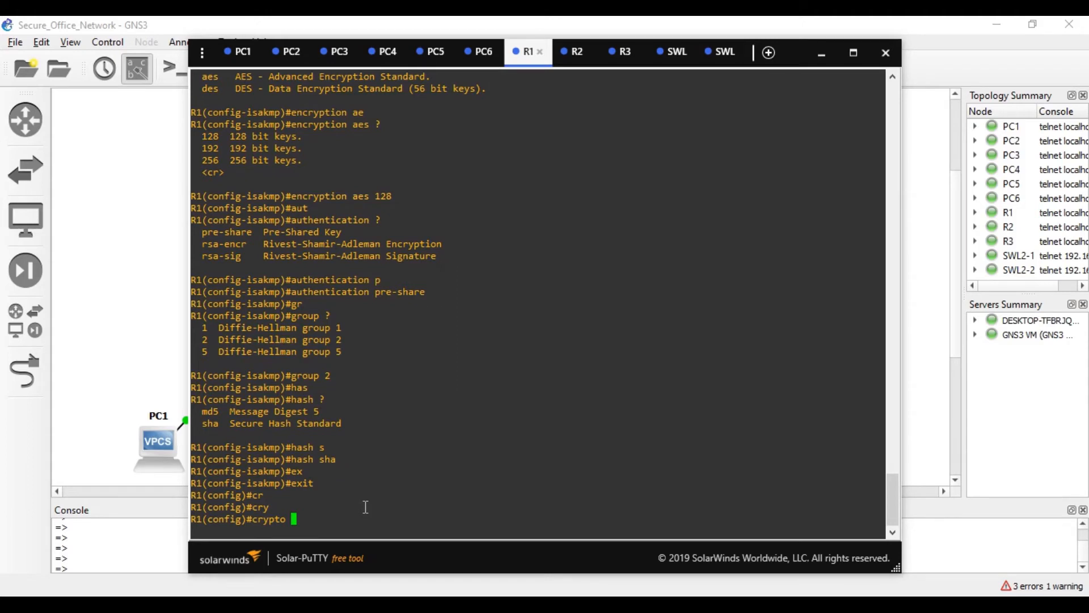
- Enter crypto isakmp key 6 with the pre-shared key for peer address 0.0.0.0
type("is")
key("Tab")
type("k")
key("Tab")
type("e")
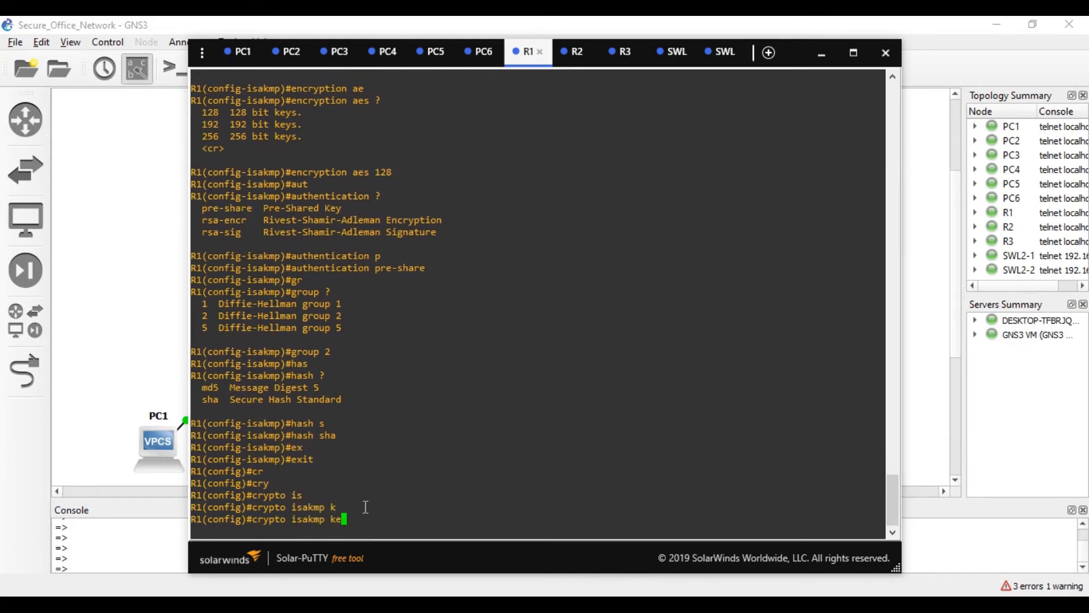
type("y")
key("Tab")
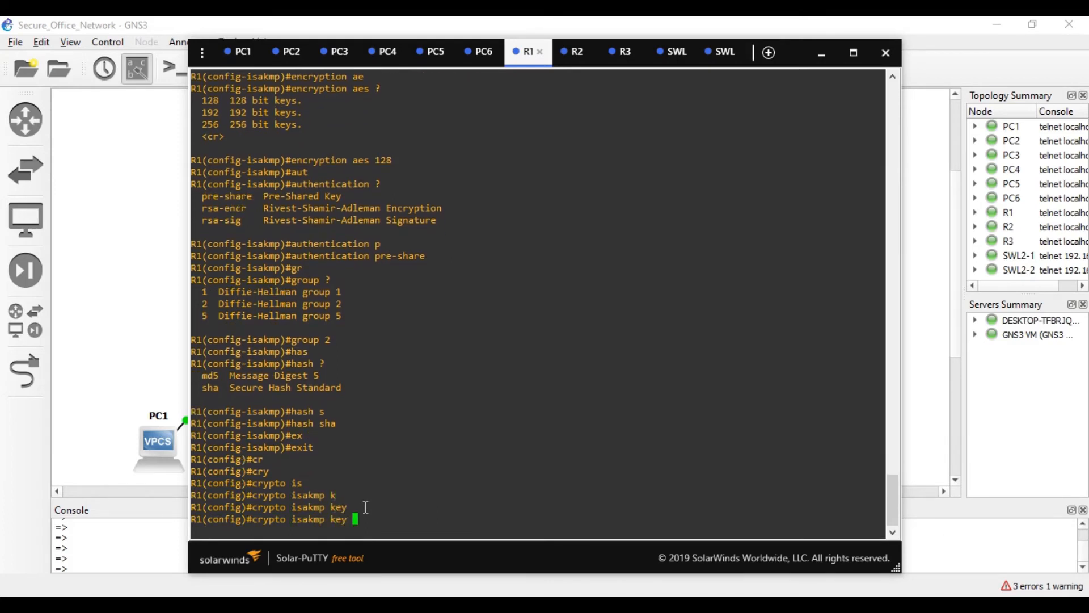
type("?")
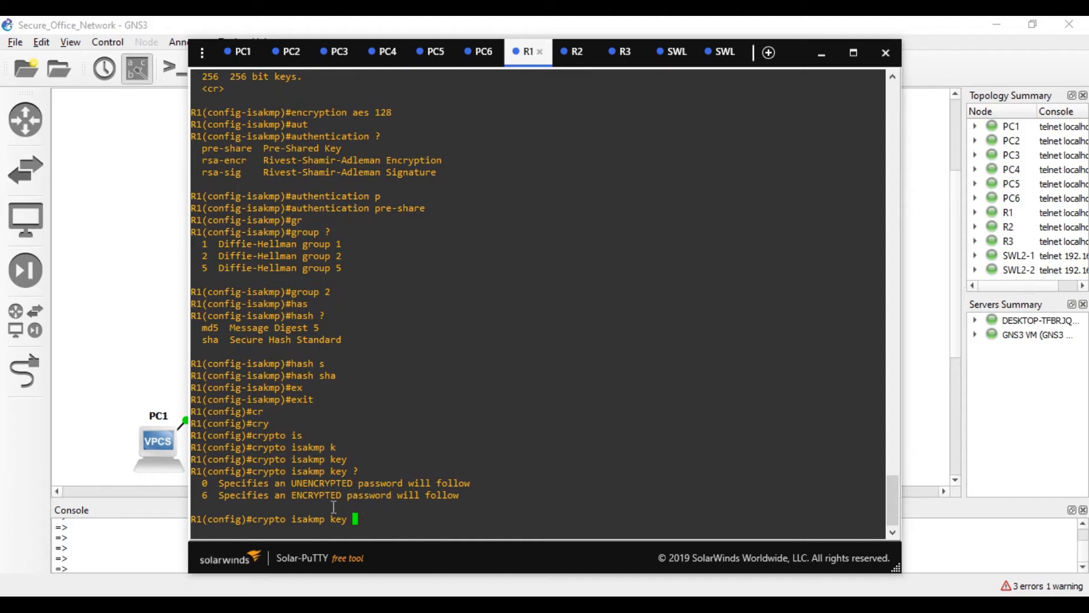
type("6 ?")
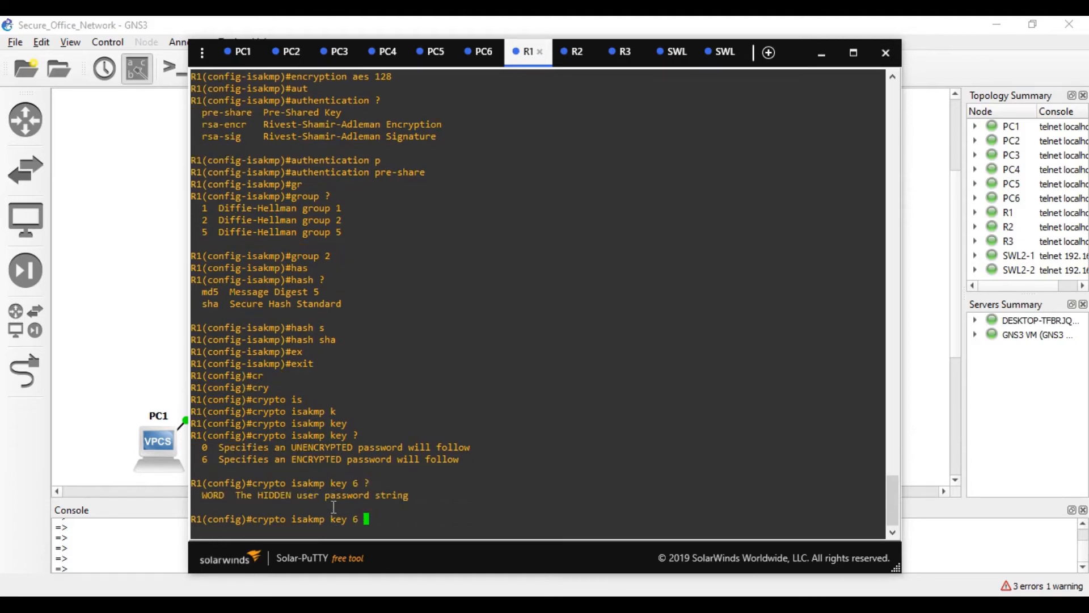
type("abc12")
type("3")
type("?")
type("ad")
key("Tab")
type("0.0.0.0")
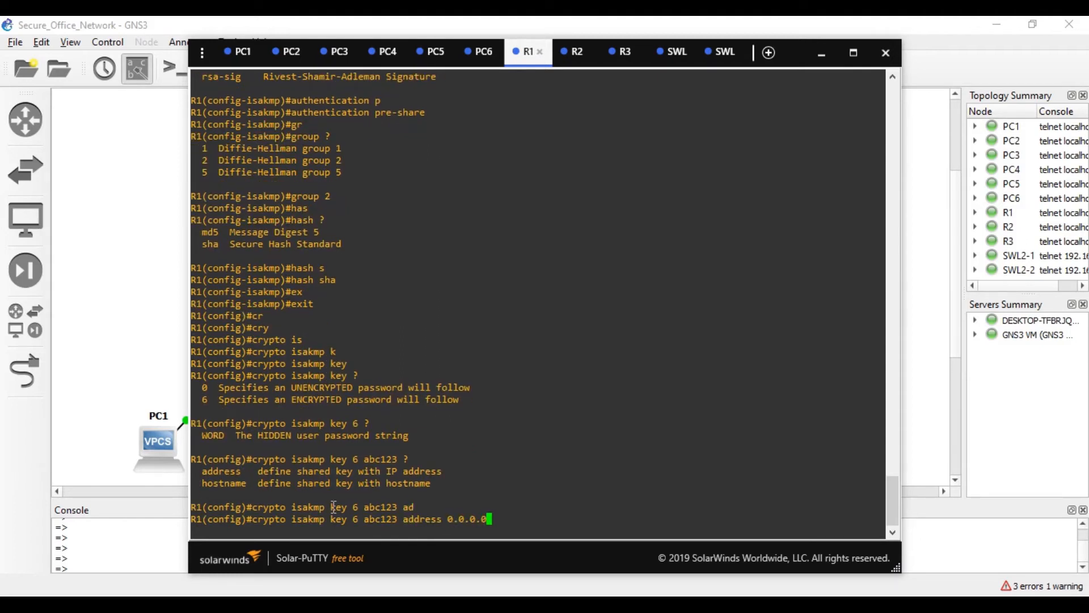
key("Return")
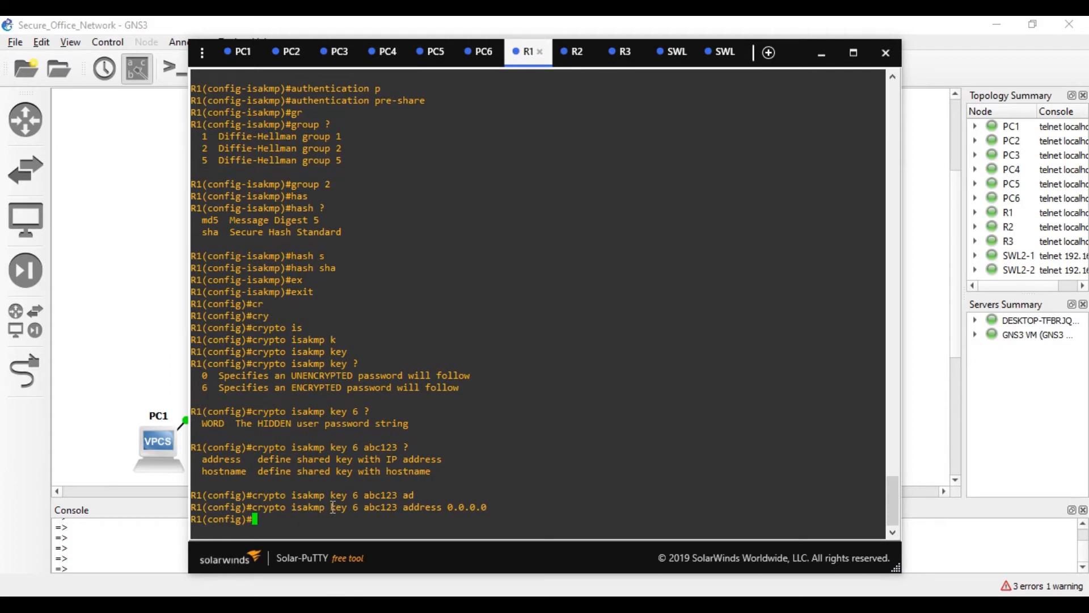
type("cry")
key("Tab")
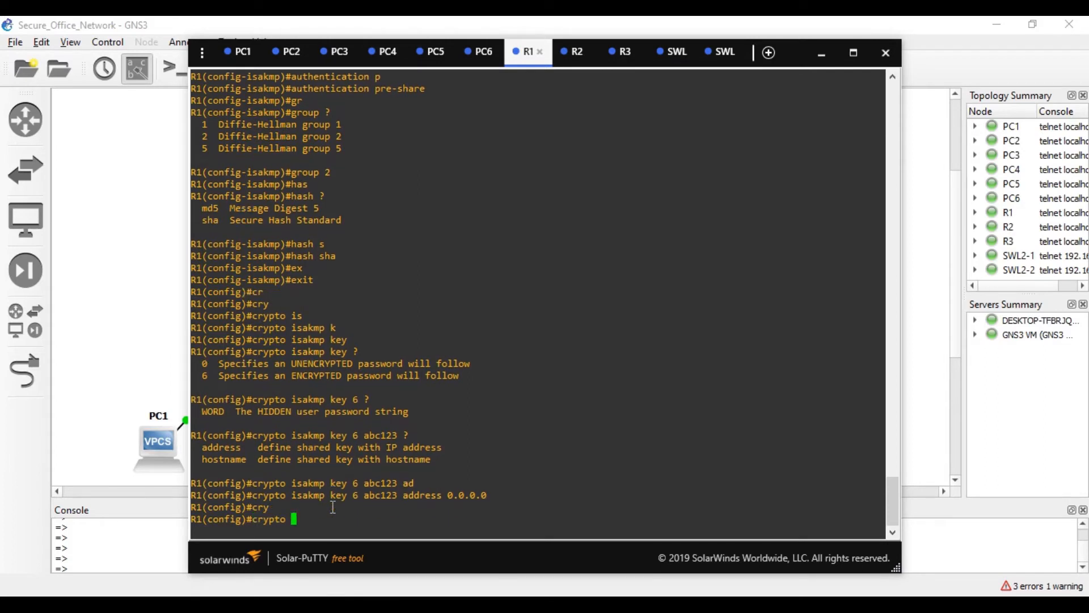
- Create IPsec transform-set OUR-SET with esp-aes 128 and esp-sha-hmac
type("ips")
key("Tab")
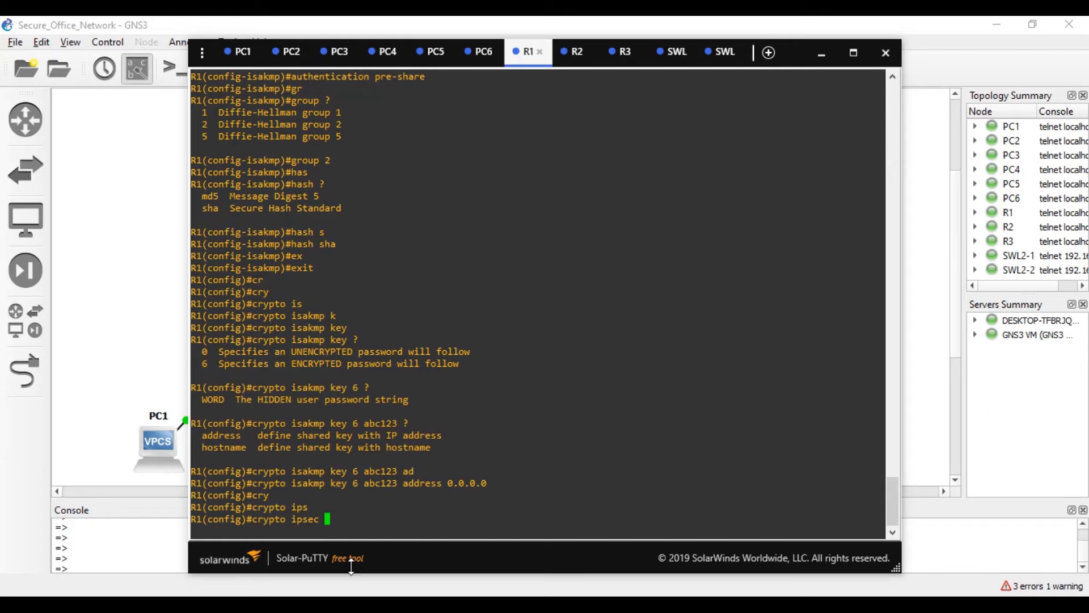
type("?")
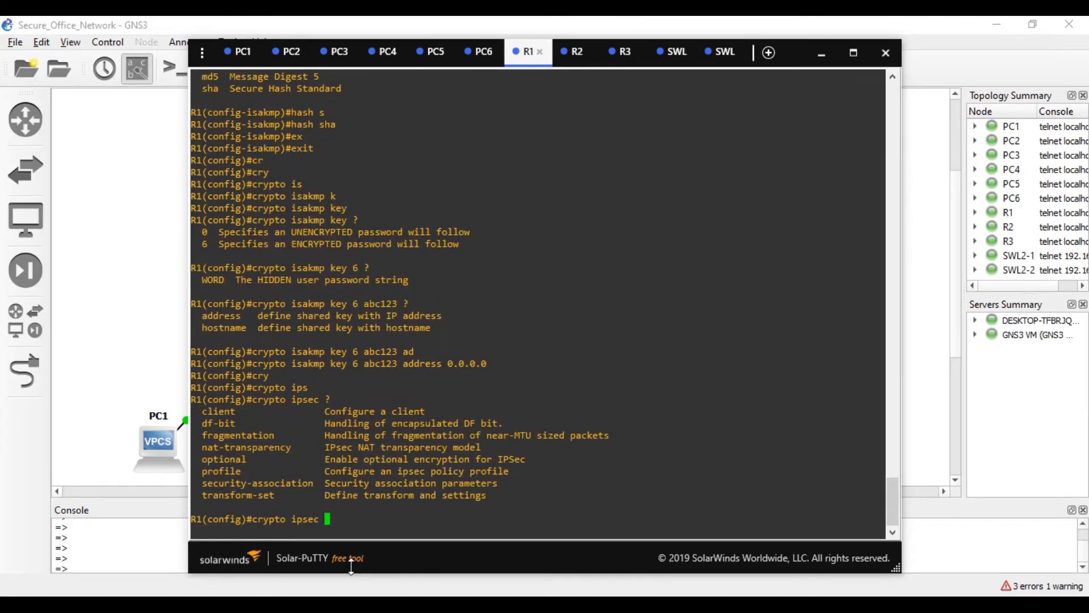
type("tr")
key("Tab")
type("?")
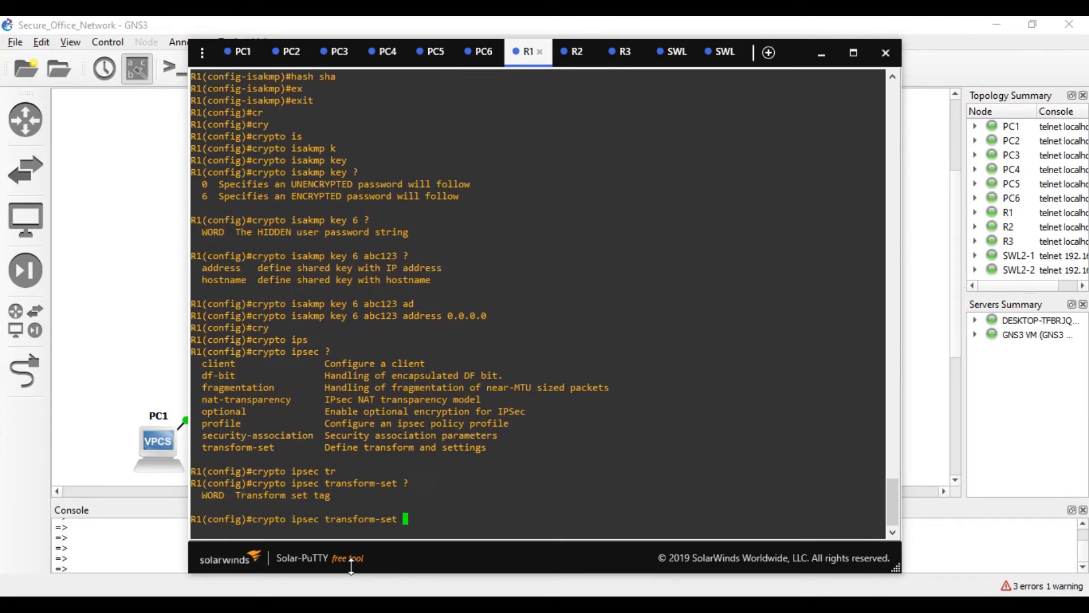
type("OUR-SET ?")
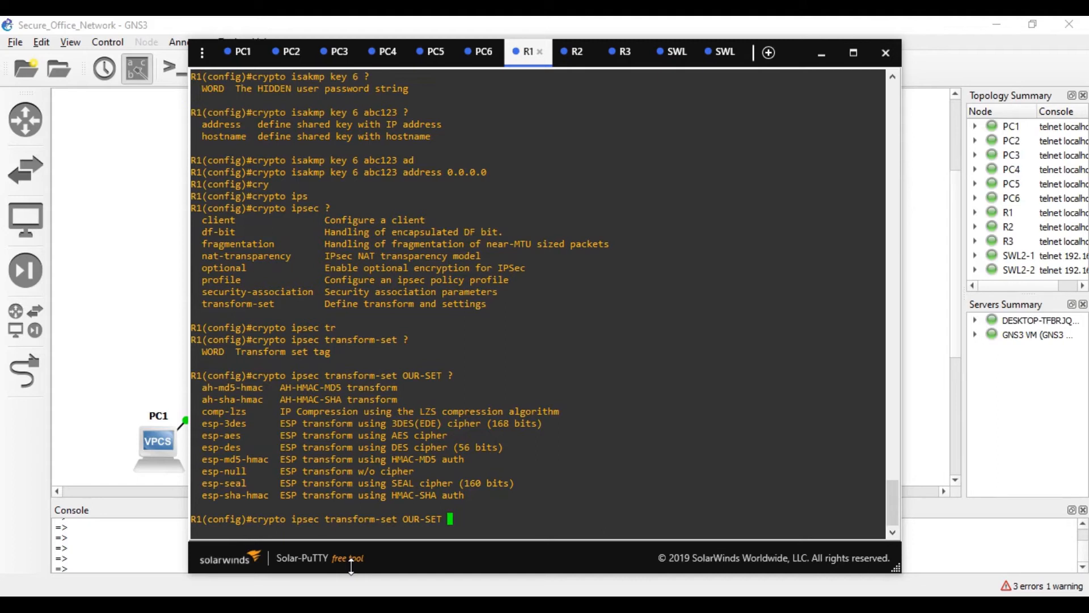
type("e")
key("Tab")
type("sp-a")
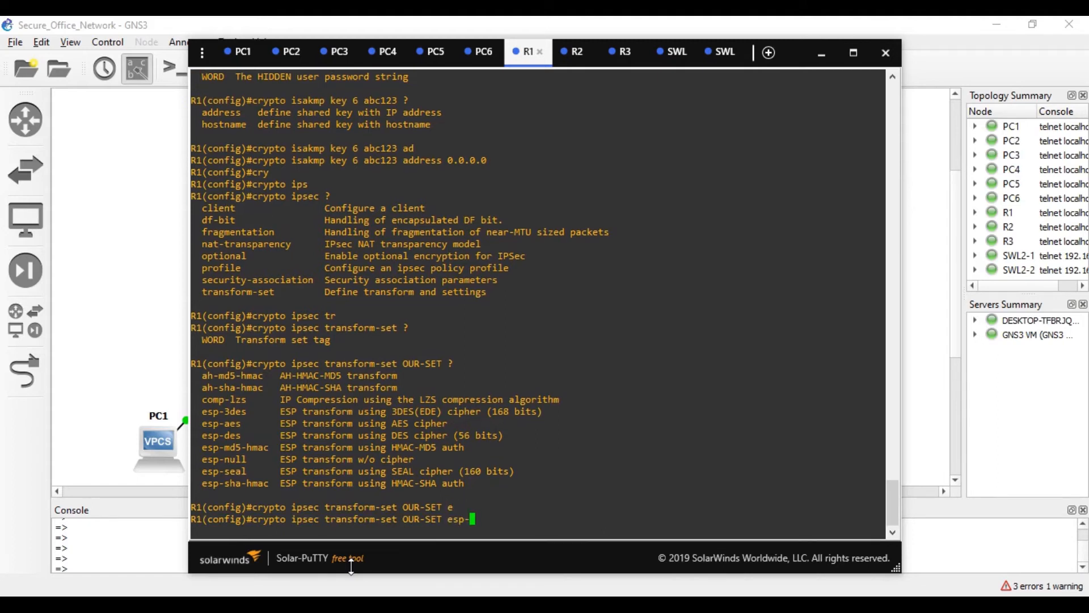
key("Tab")
type("?")
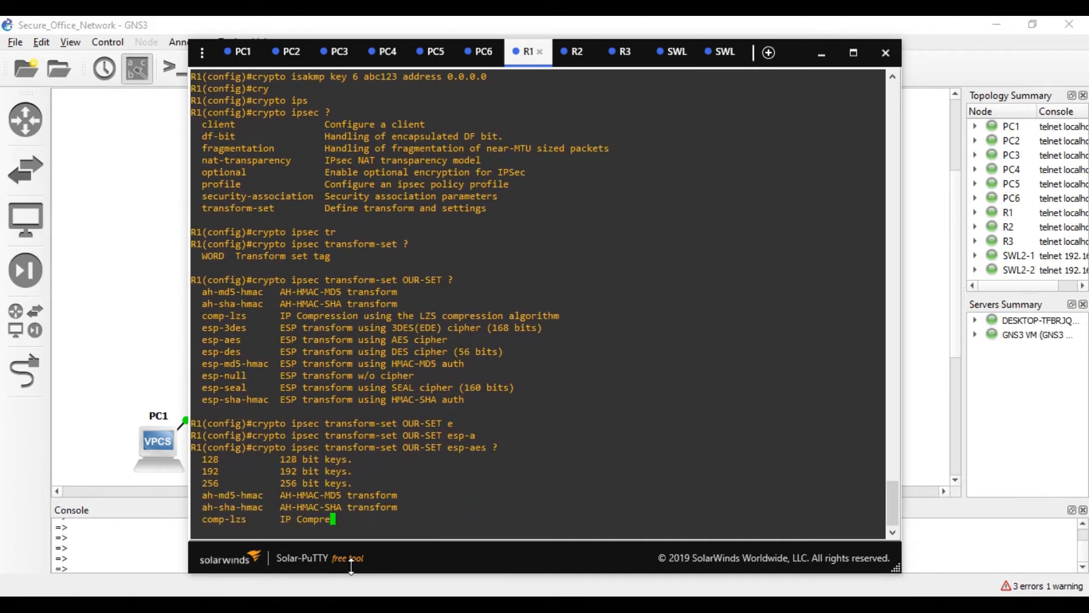
key("BackSpace")
type("128")
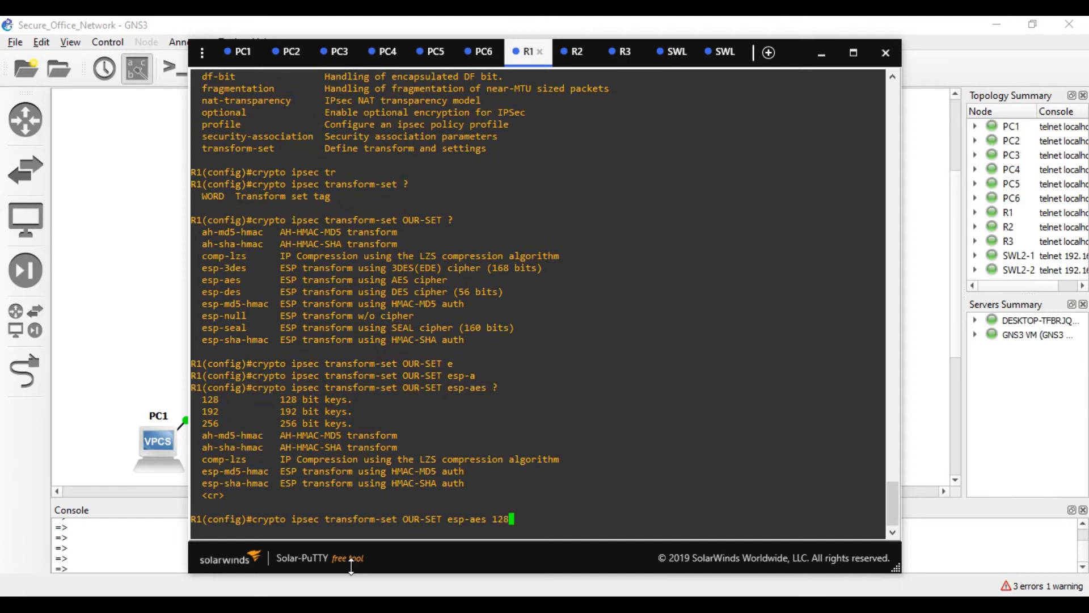
type(" ?")
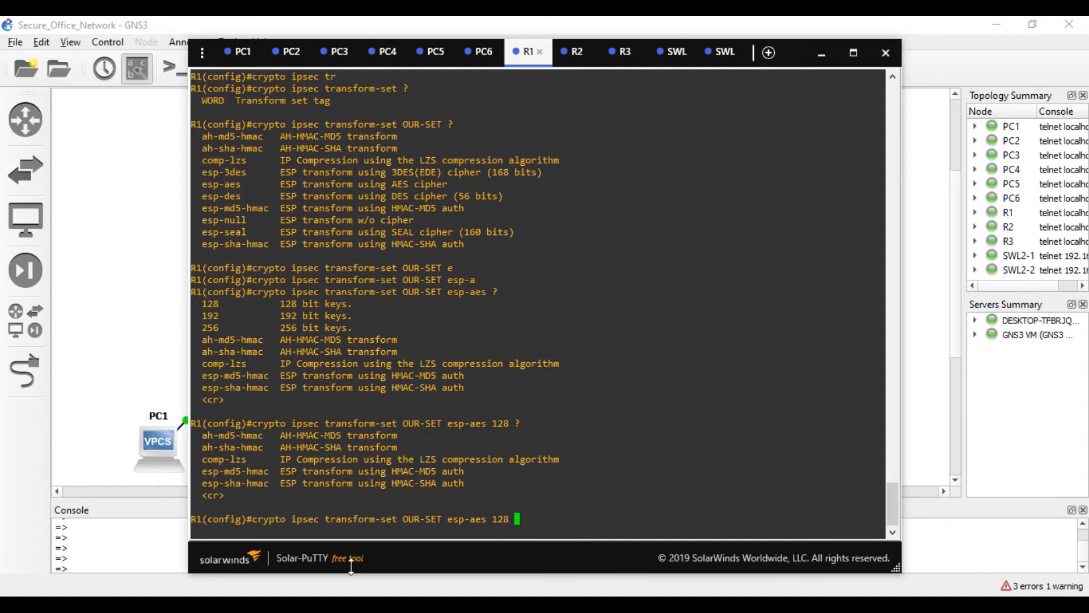
type("e")
key("Tab")
type("sp-")
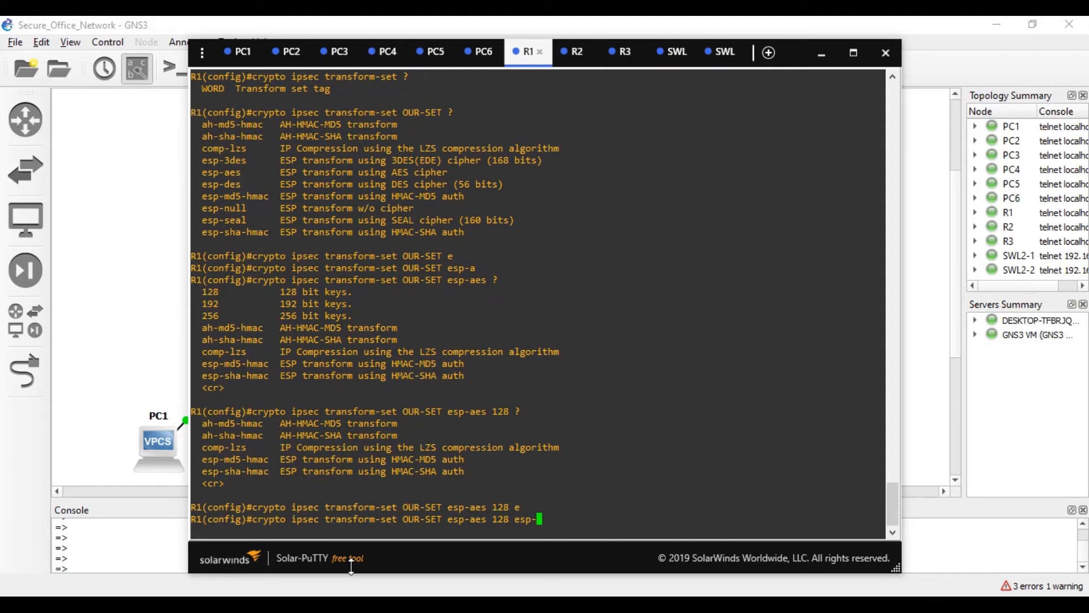
type("sha-hmac")
key("Tab")
key("Return")
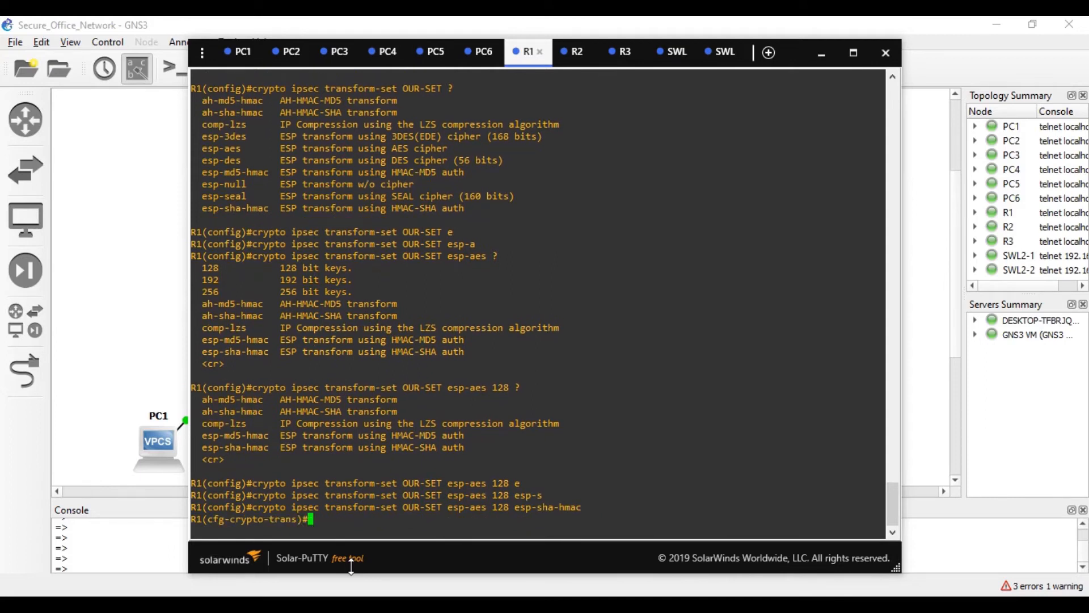
- Exit transform-set mode and start typing the ip access-list command
type("ex")
key("Tab")
key("Return")
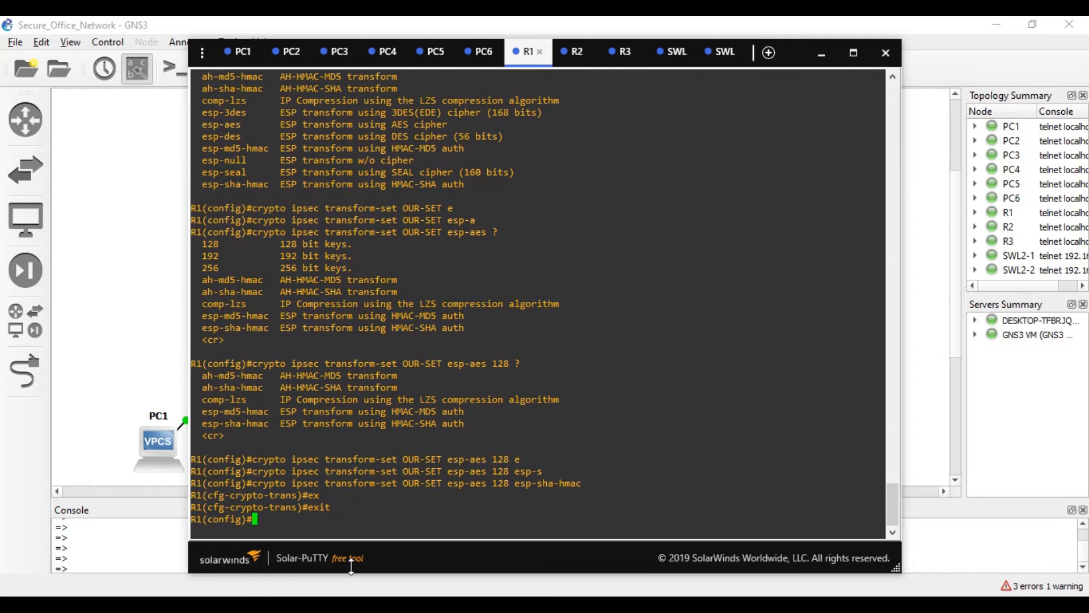
type("ip")
- Create extended access list 100 with ip access-list extended 100
type("acc")
key("Tab")
type("e")
key("Tab")
type("ex")
key("Tab")
type("t")
key("Tab")
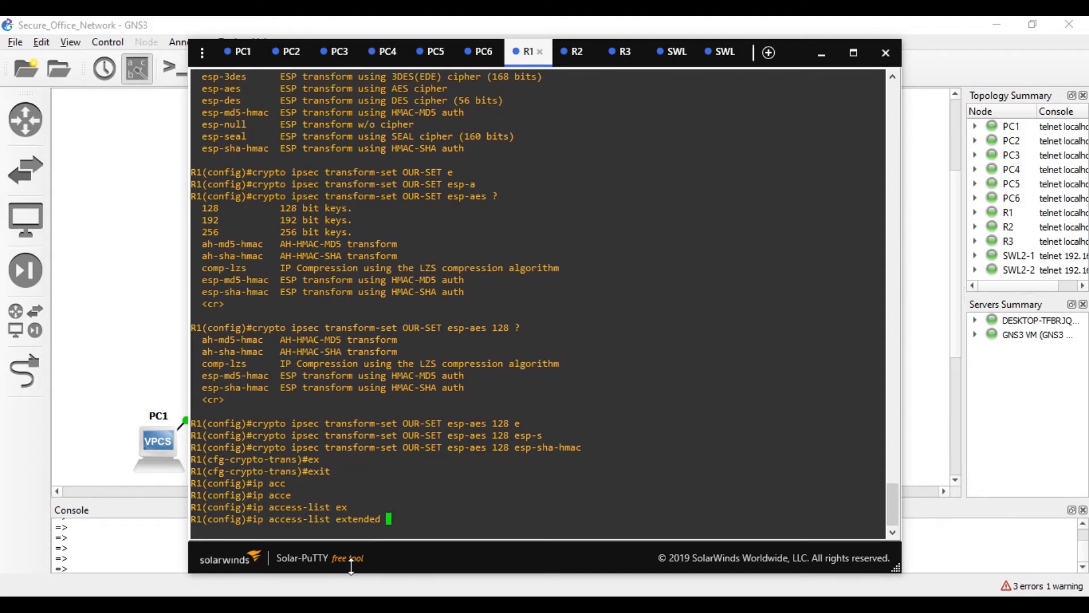
type("?")
type("1000")
key("BackSpace")
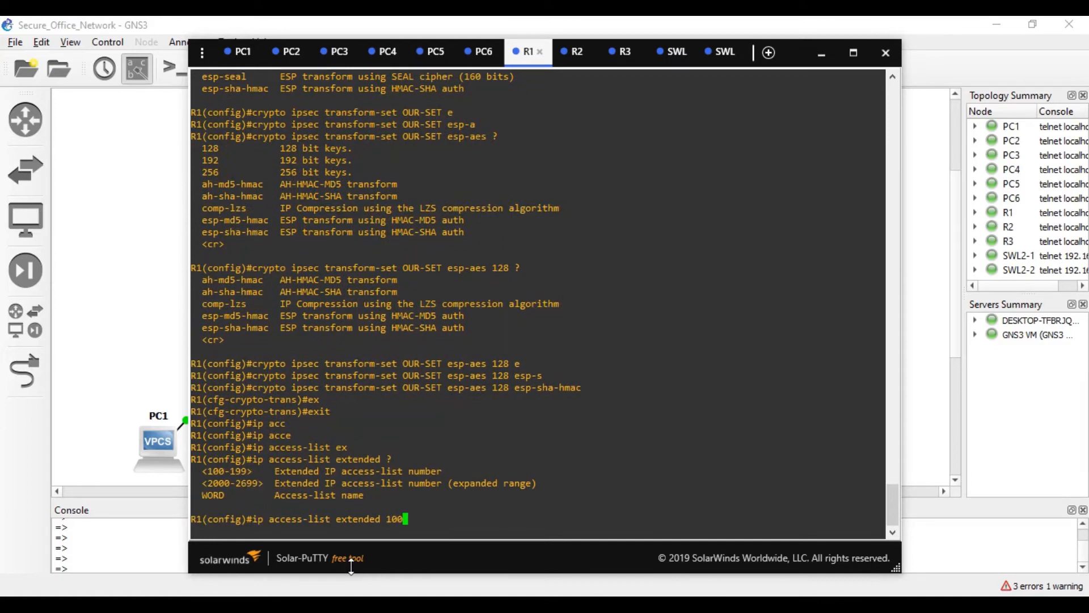
key("Return")
- Type the ACL entry permit ip 10.0.0.0 0.0.0.255, checking the topology map
type("pe")
key("Tab")
type("ip")
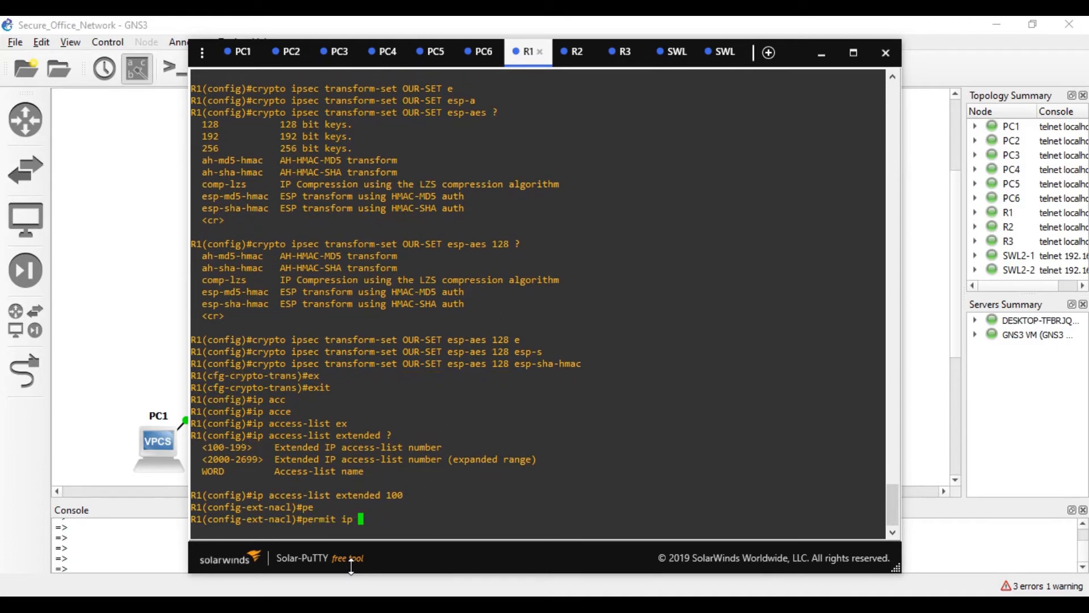
left_click(116, 292)
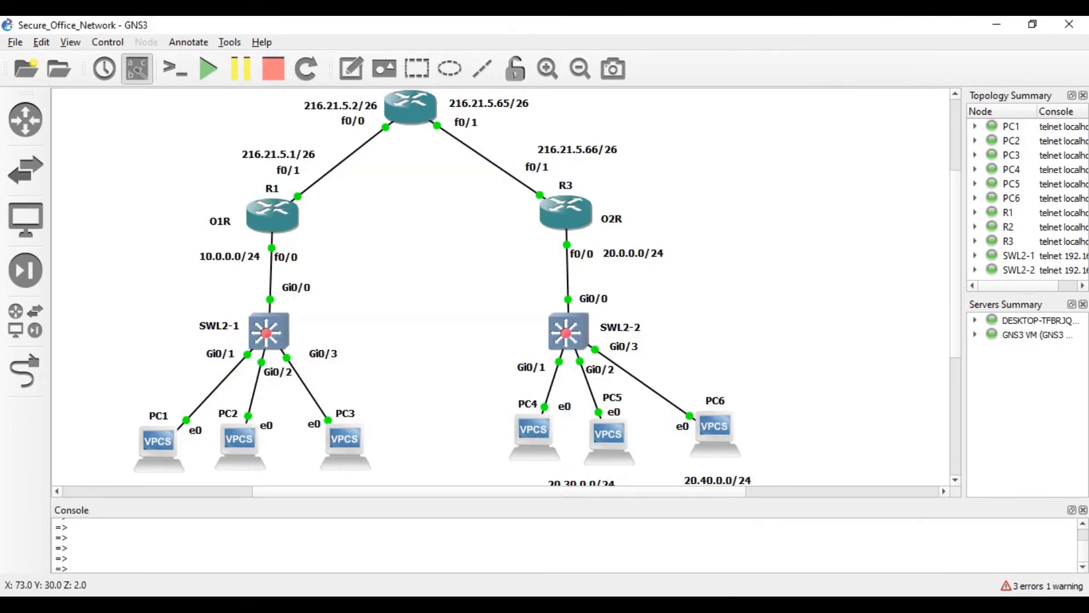
left_click(773, 603)
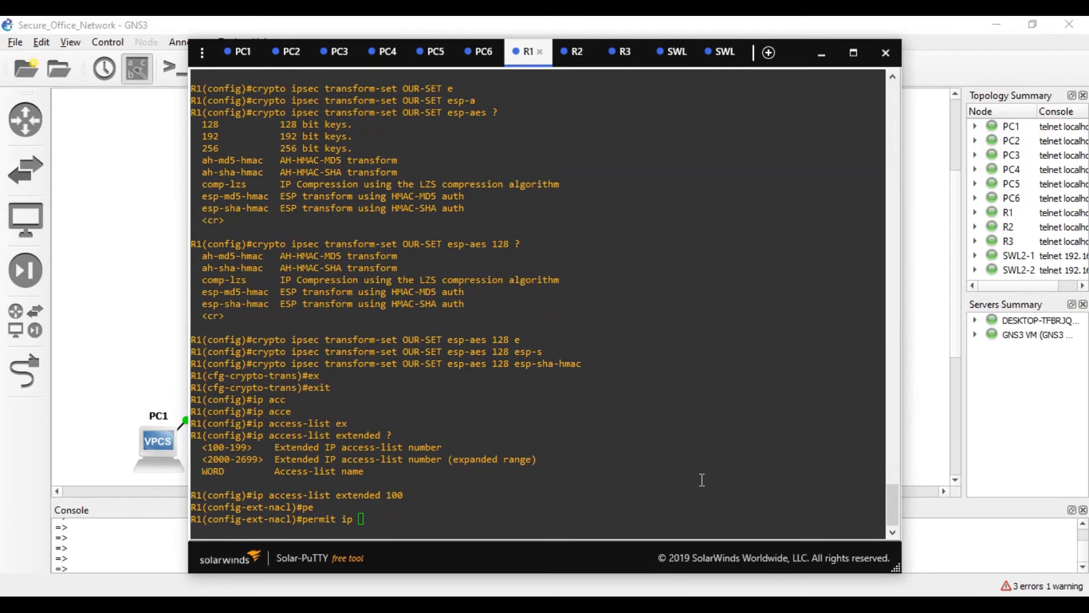
type("10")
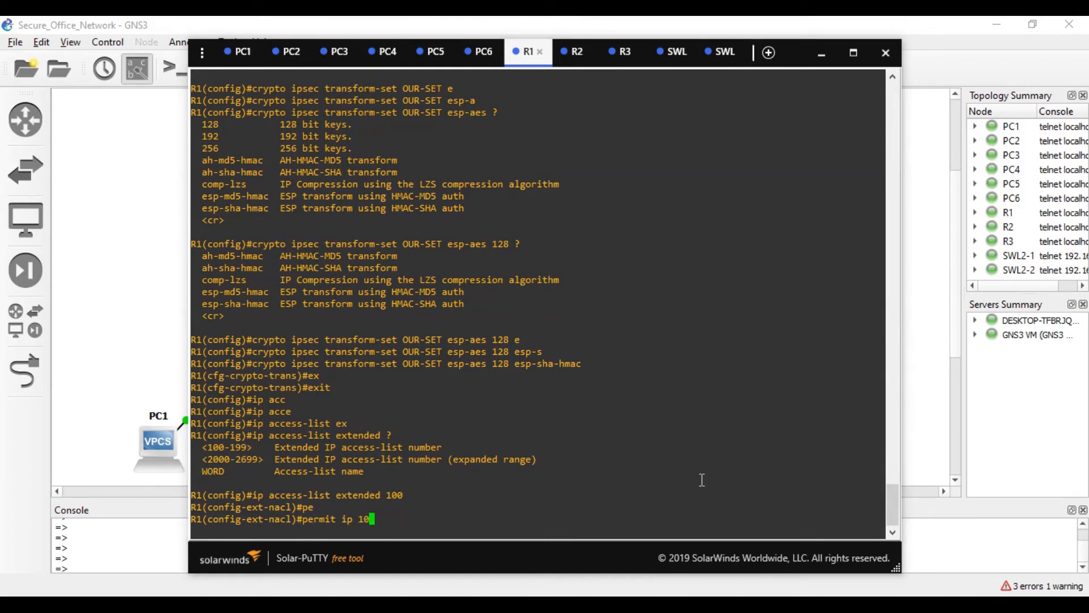
type(".0.0.0 0.0.0.255")
key("BackSpace")
key("BackSpace")
key("BackSpace")
key("BackSpace")
key("BackSpace")
key("BackSpace")
key("BackSpace")
type("0.0")
type(".255")
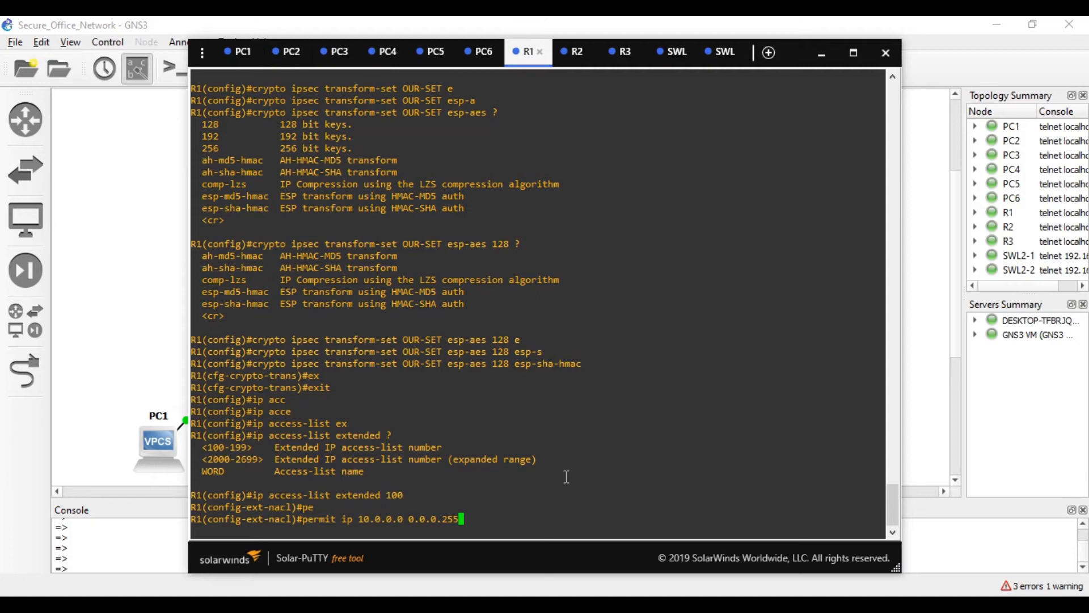
- Fix the masks so access list 100 permits ip 10.0.0.0 0.255.255.255 to 20.0.0.0 0.255.255.255
key("BackSpace")
key("BackSpace")
key("BackSpace")
key("BackSpace")
key("BackSpace")
key("BackSpace")
key("BackSpace")
type("255.255.255")
type("20.0.0.0 0.252")
key("BackSpace")
type("5.255.255")
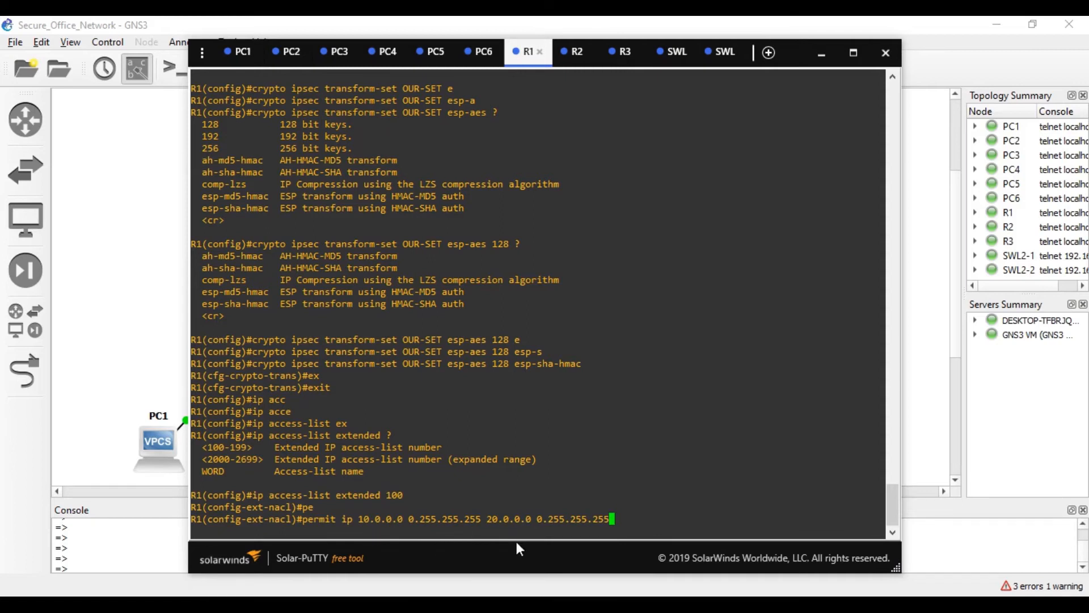
key("Return")
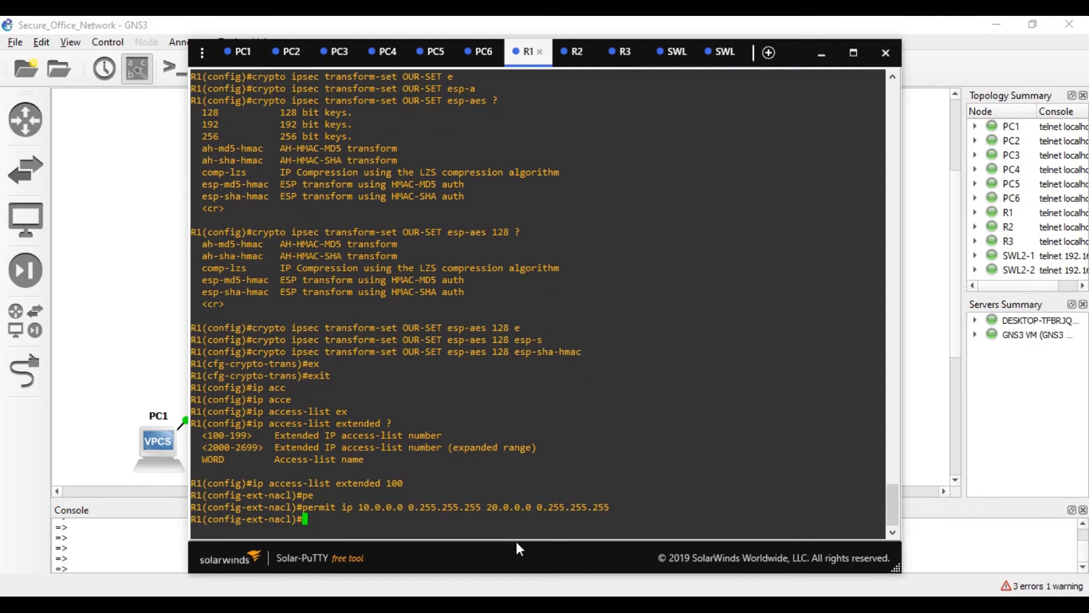
- Exit the access list and begin the crypto map command
type("exi")
key("Tab")
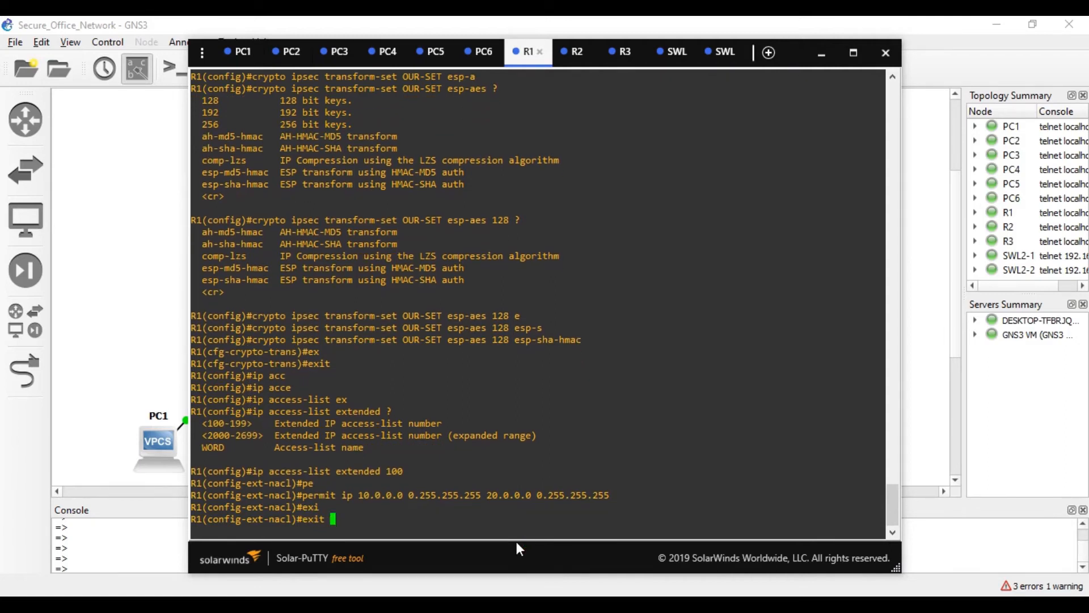
key("Return")
type("cry")
key("Tab")
type("ma")
key("Tab")
- Create crypto map OUR-MAP entry 1 as ipsec-isakmp
type("P")
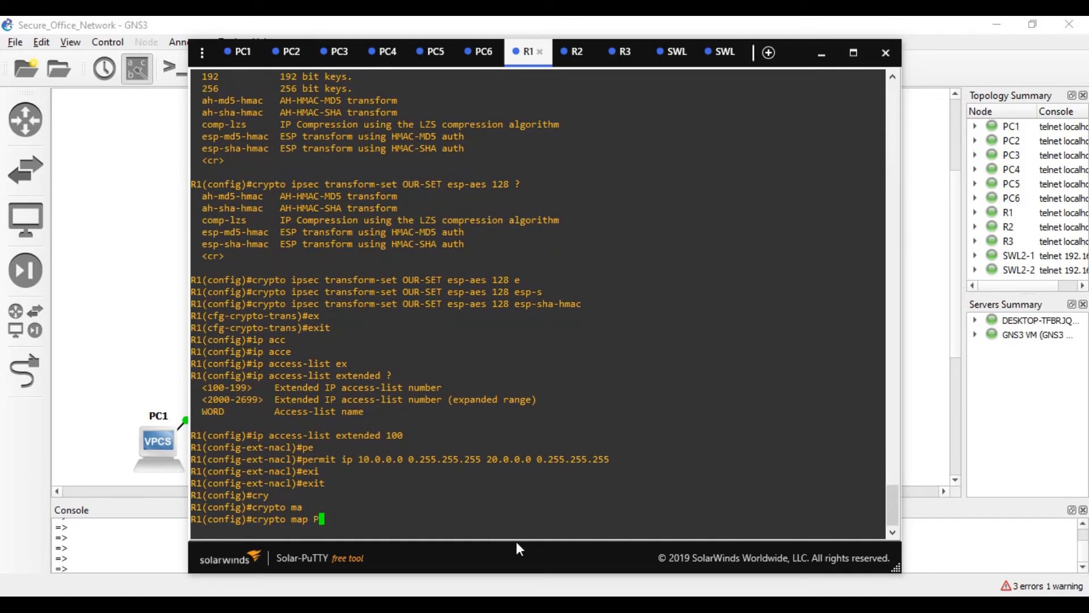
key("BackSpace")
type("OUR-MAP")
type(" ?")
type("1 ")
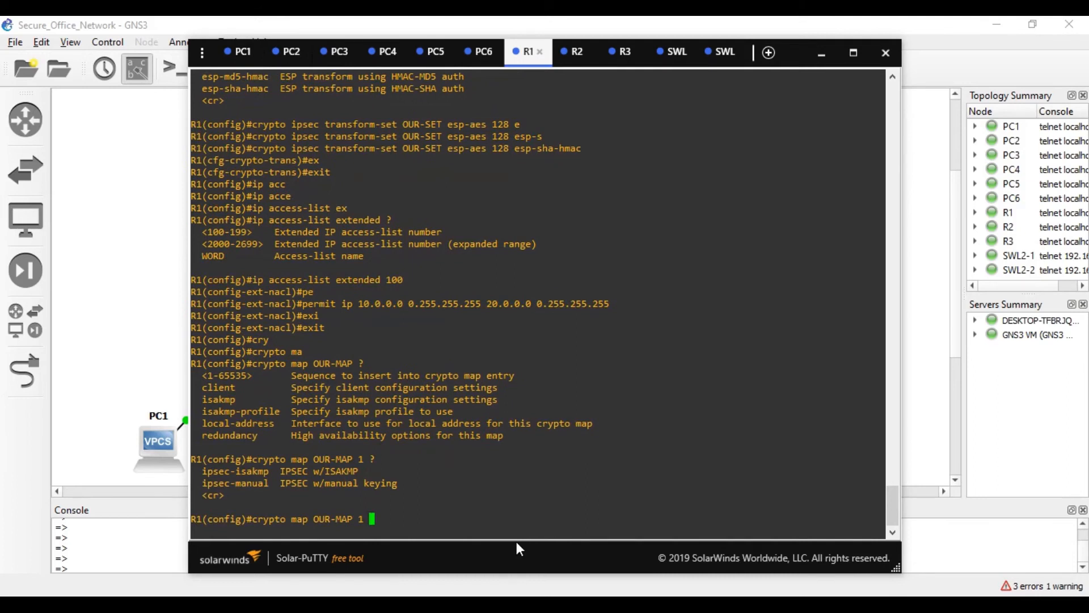
type(">ips")
key("Tab")
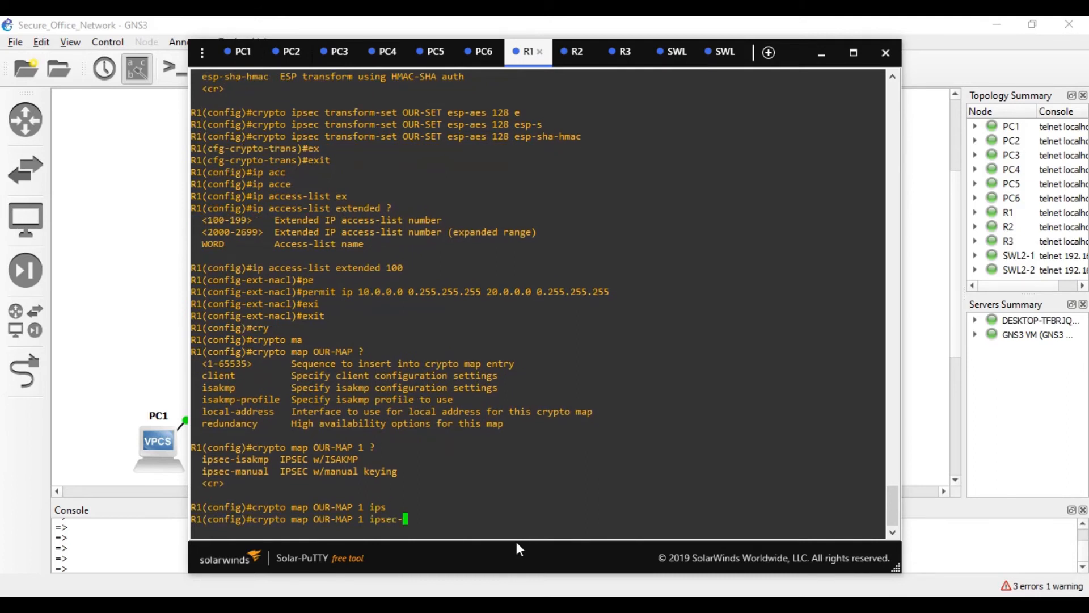
type("is")
key("Tab")
key("Return")
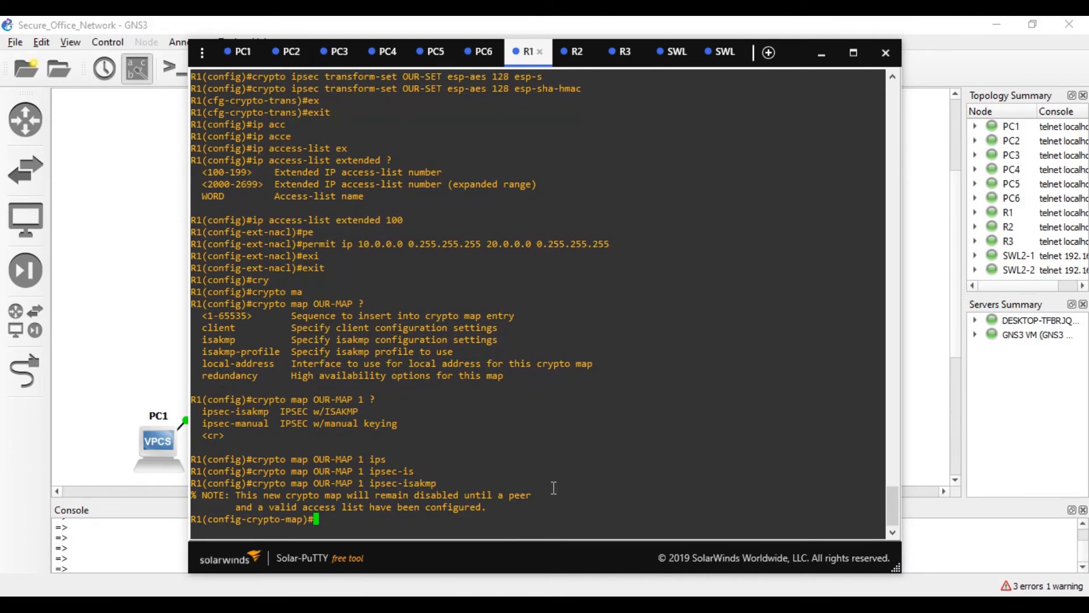
- Make the crypto map match address 100
type("mat")
key("Tab")
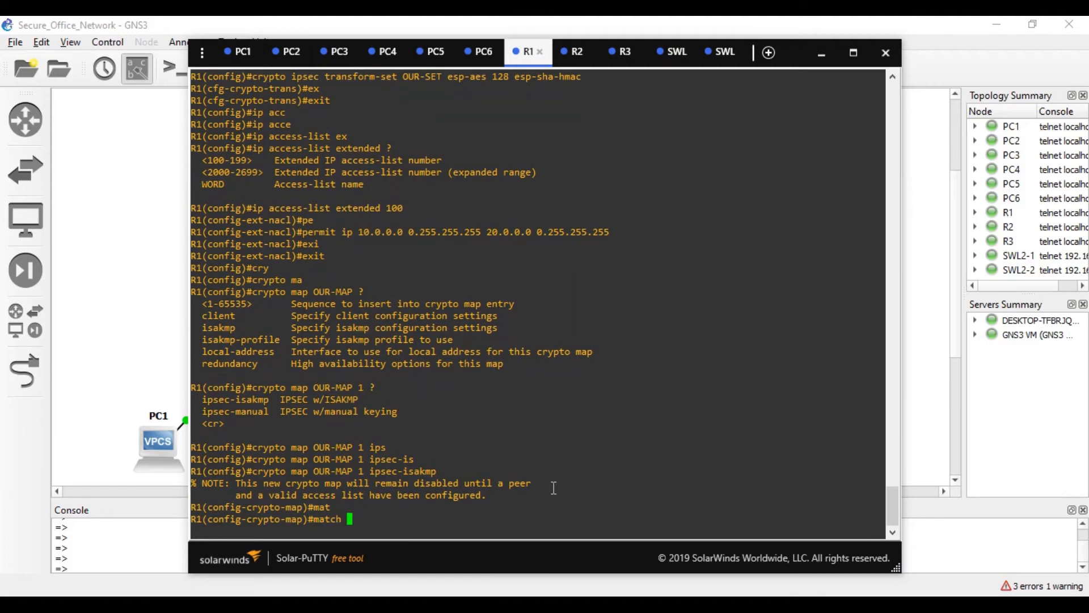
type("ad")
key("Tab")
type("100")
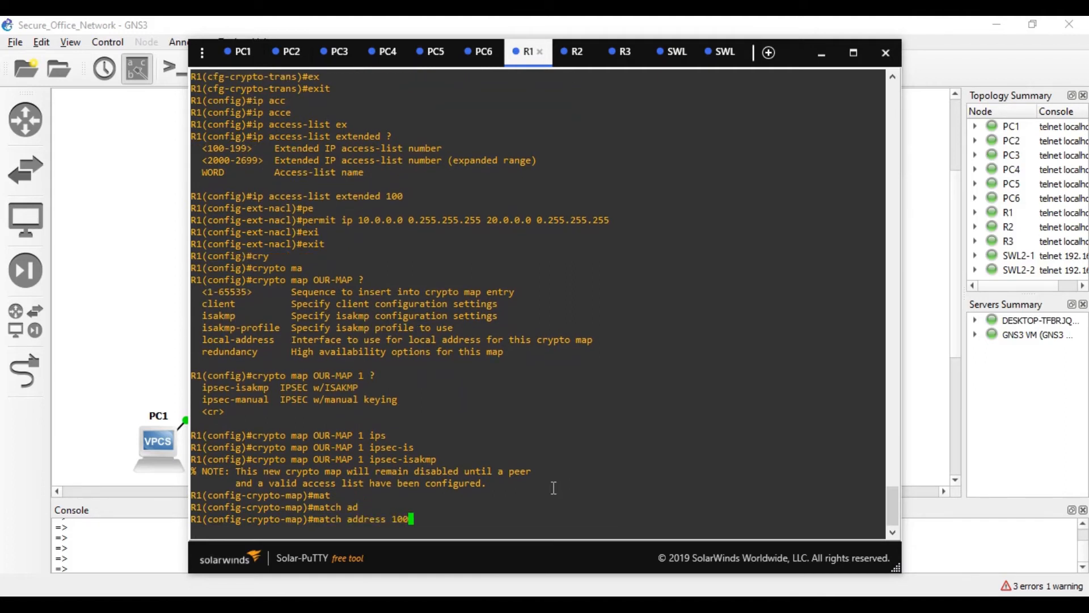
key("Return")
- Set the crypto map peer to 216.21.5.66, confirming the address on the topology
type("set")
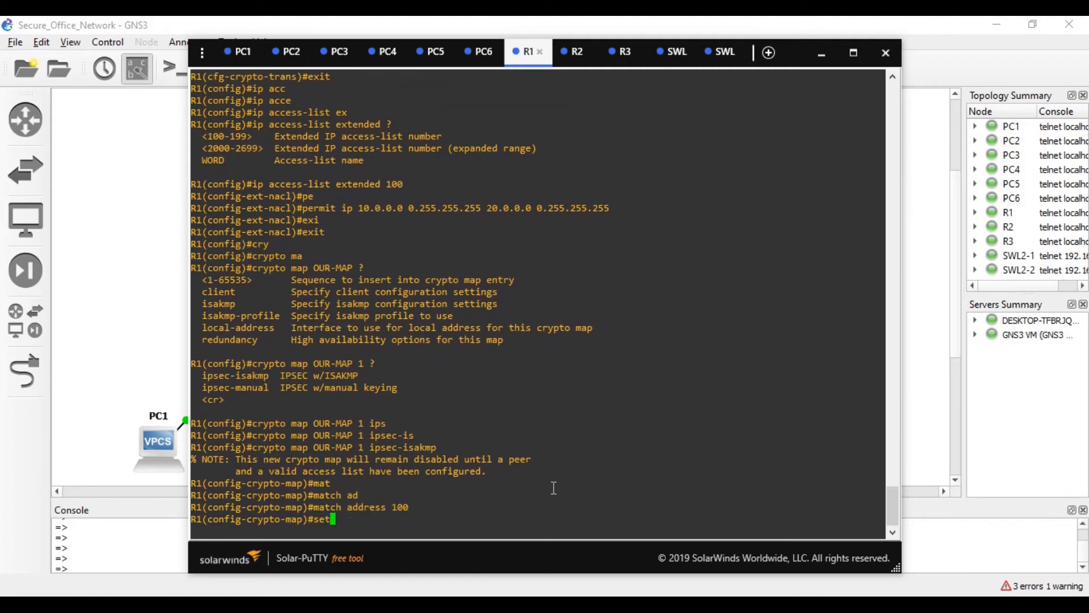
type(" pe")
key("Tab")
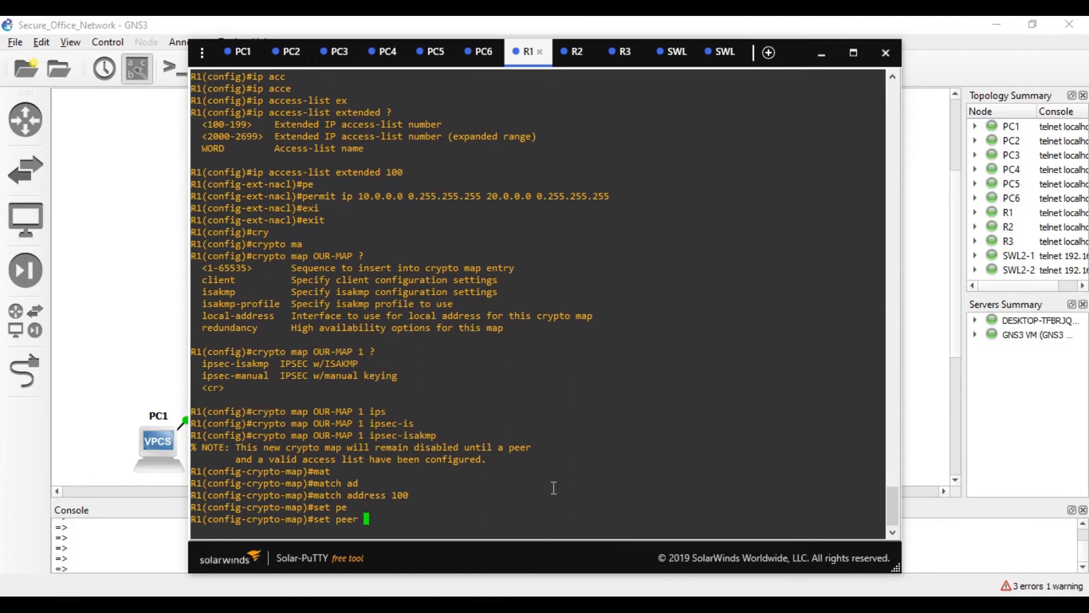
left_click(163, 311)
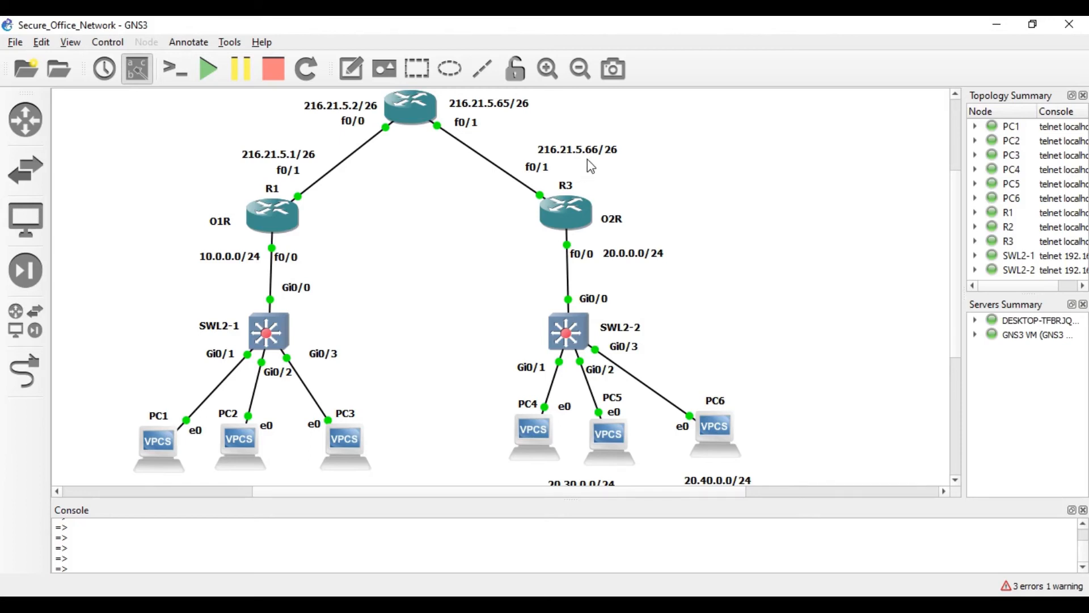
left_click(840, 606)
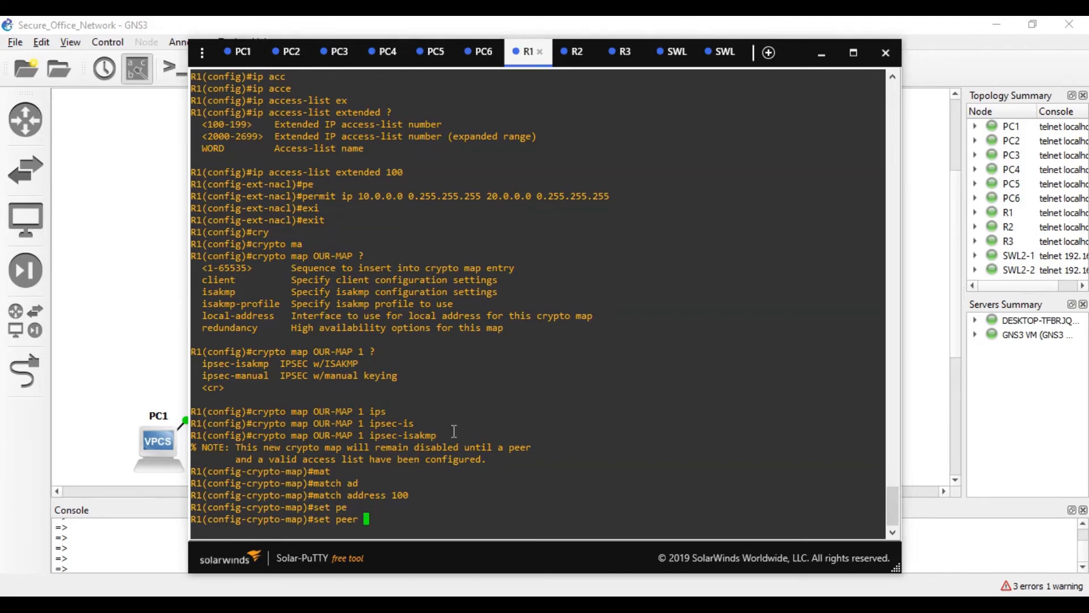
type("216.21.5.66")
left_click(153, 301)
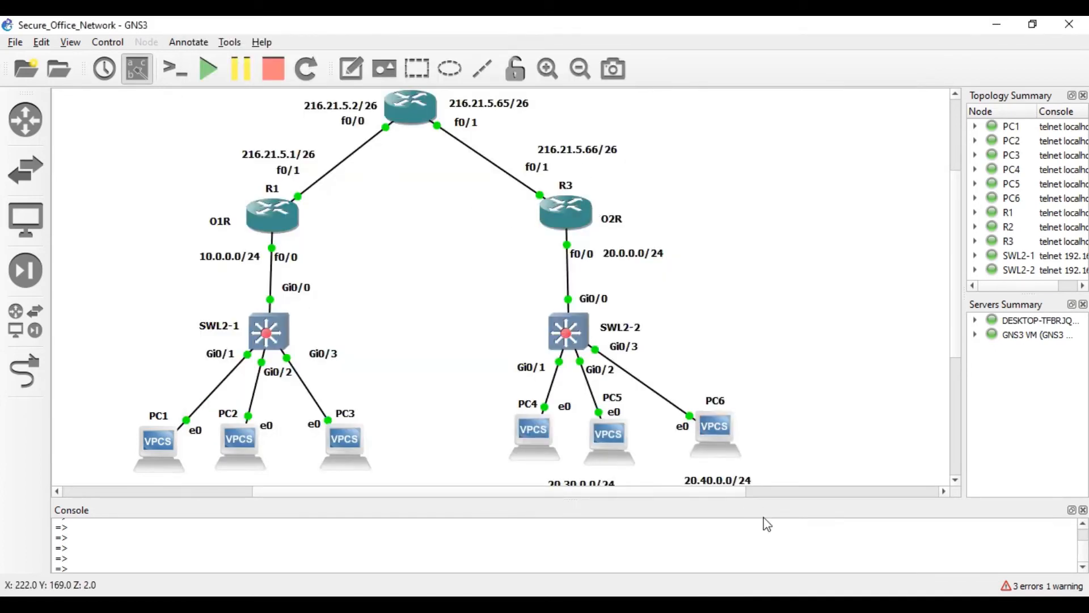
key("alt+Tab")
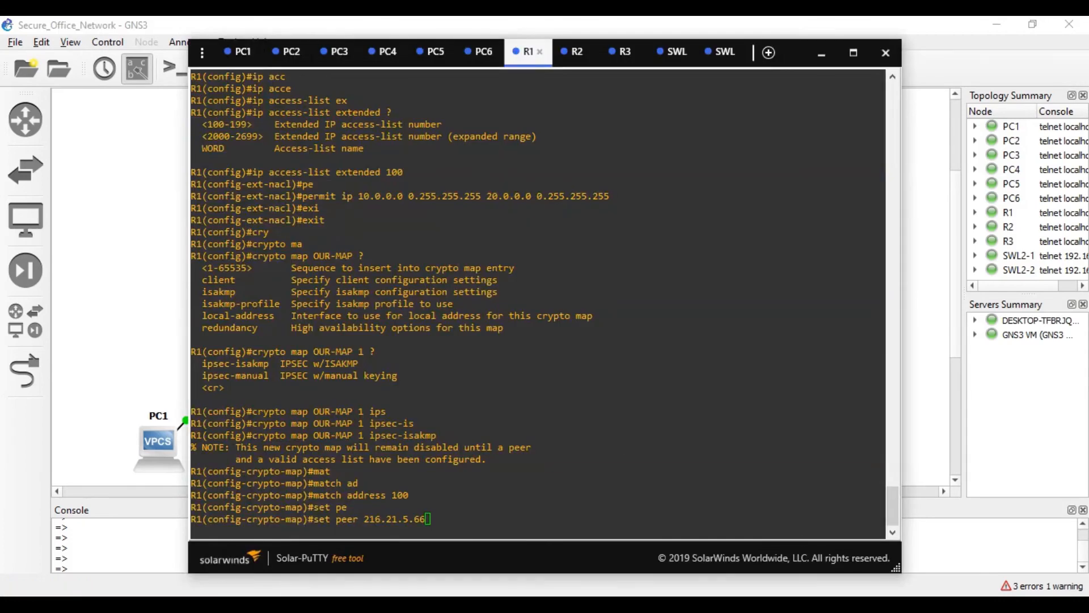
key("Return")
- Assign transform set OUR-SET to the crypto map
type("sdewt")
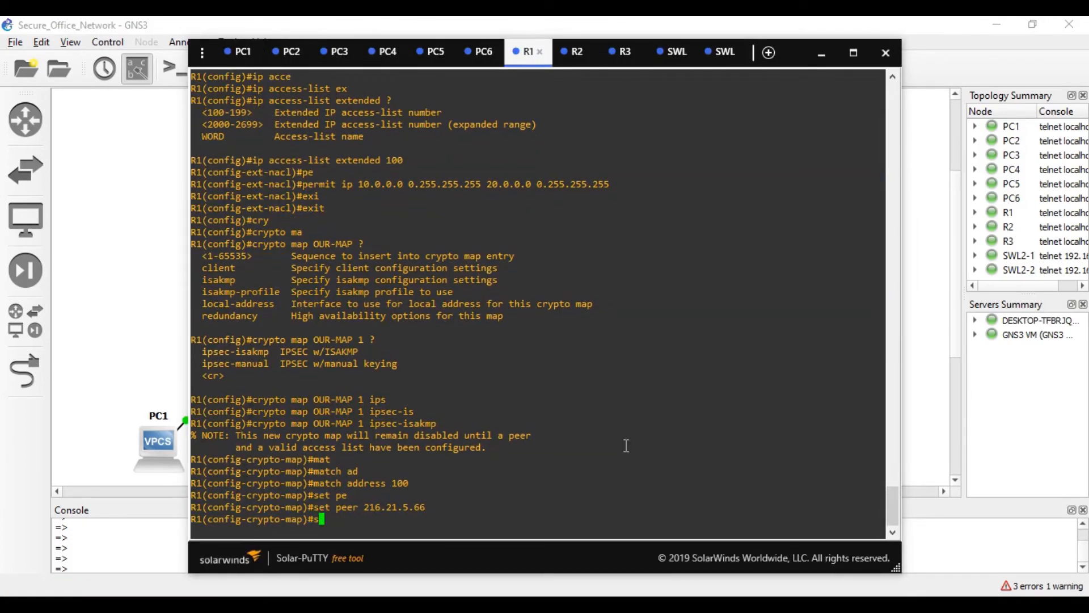
key("BackSpace")
key("BackSpace")
key("BackSpace")
key("BackSpace")
type("e")
key("Tab")
type("tr")
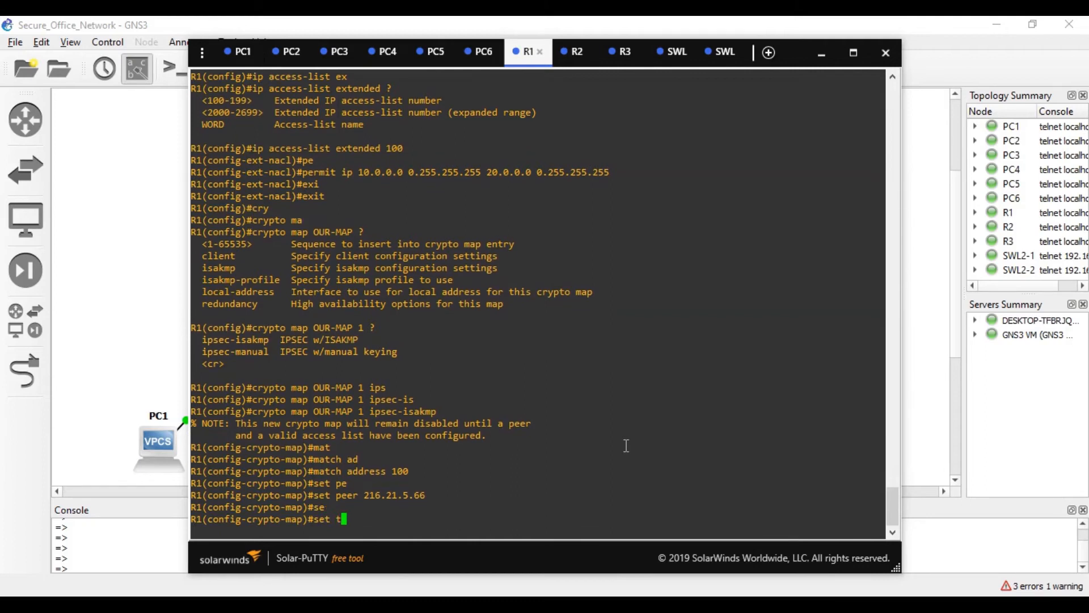
key("Tab")
type("OUR-SET")
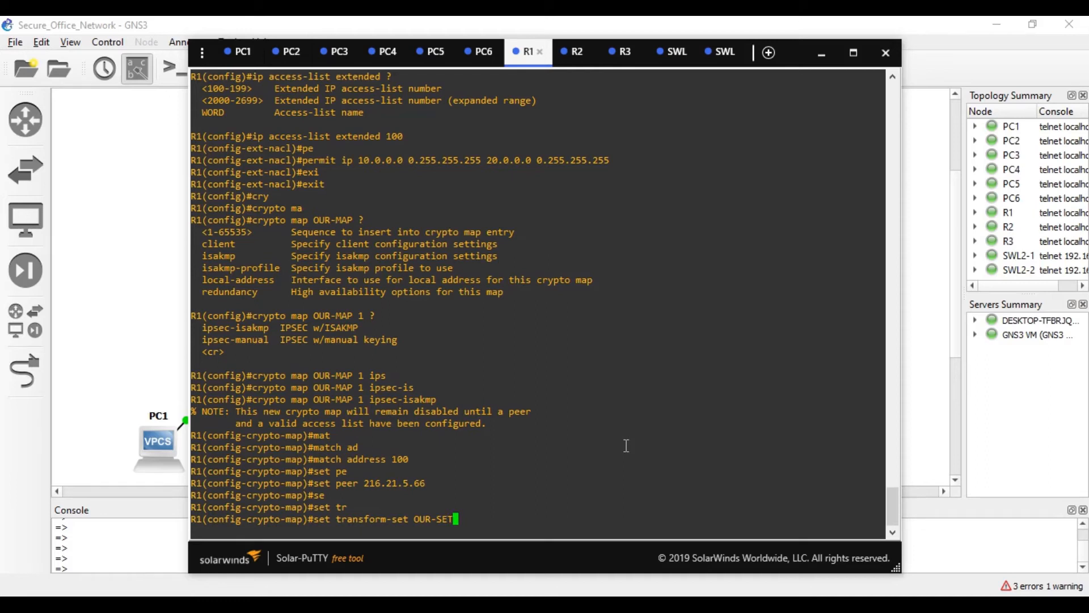
key("Return")
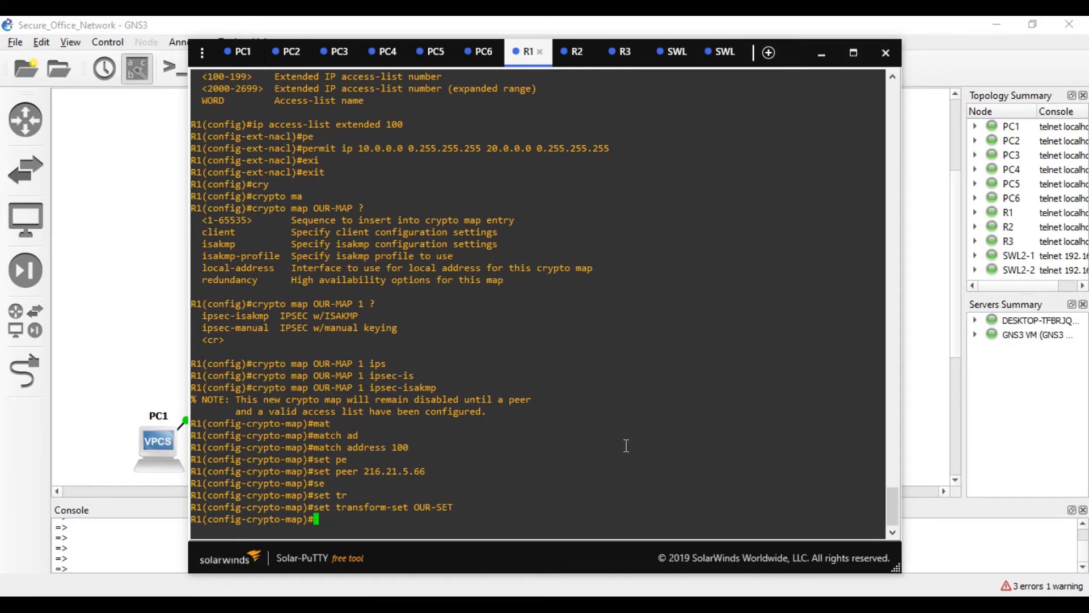
- Leave the crypto map and start the interface fastEthernet command
type("ex")
key("Tab")
key("Return")
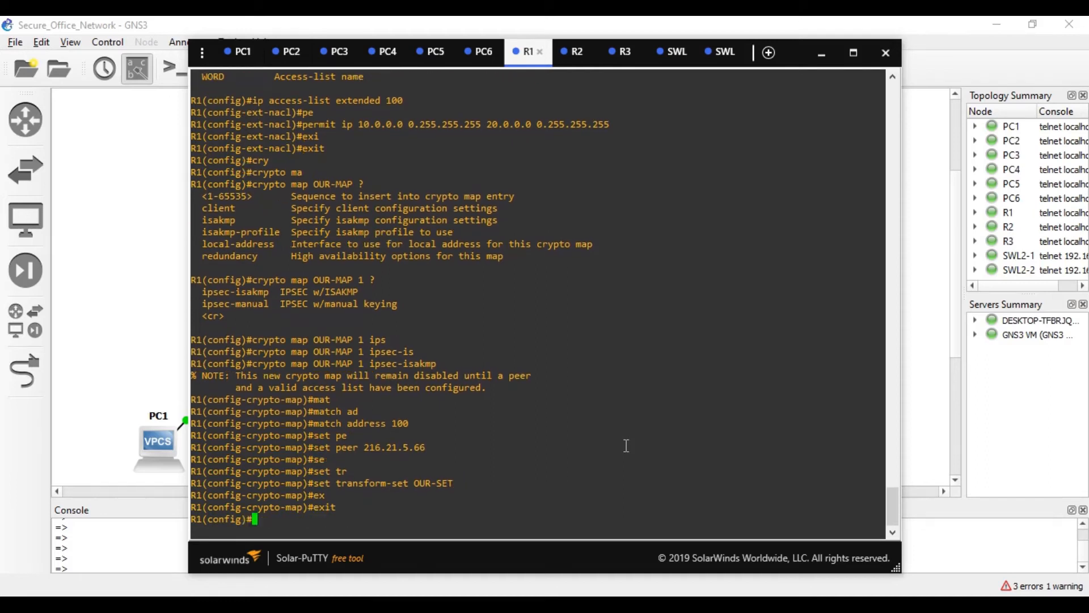
type("int")
key("Tab")
type("fa")
key("Tab")
- Apply crypto map OUR-MAP to interface FastEthernet 0/1
type("0/1")
left_click(132, 196)
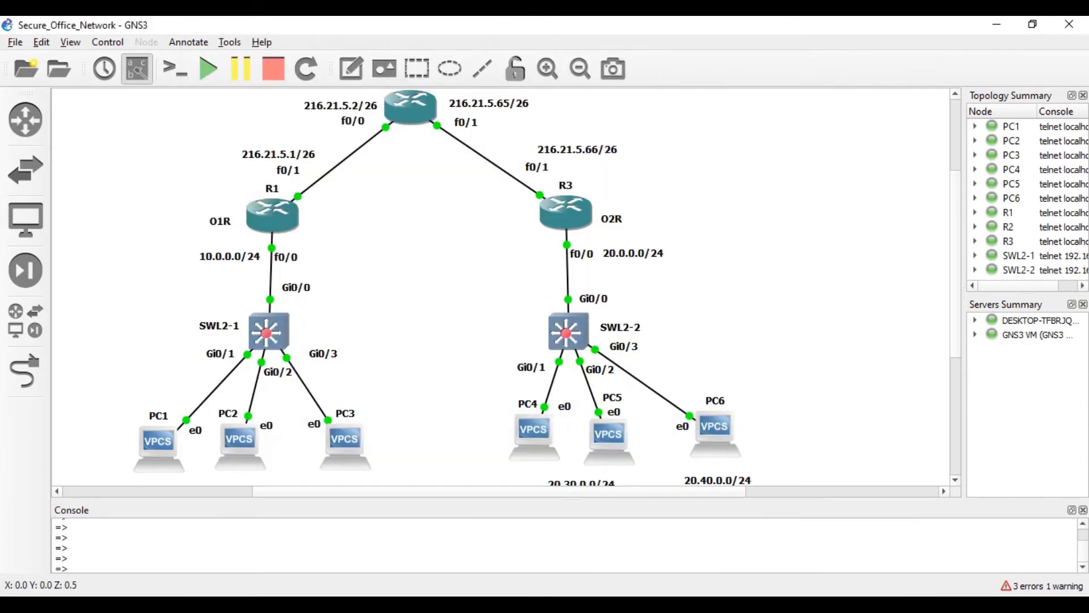
key("alt+Tab")
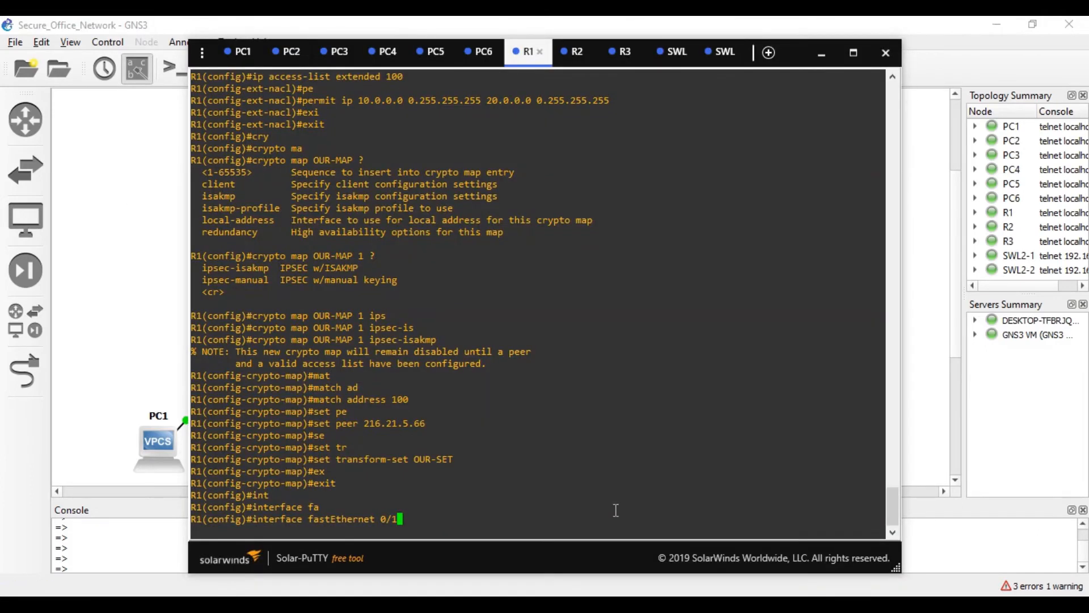
key("Return")
type("cry")
key("Tab")
type("ma")
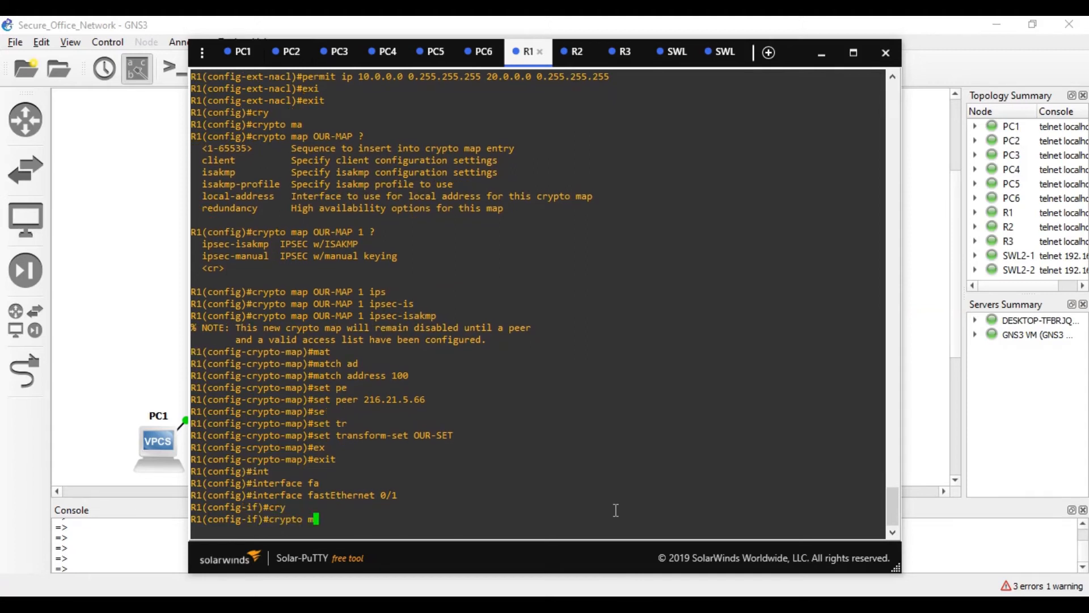
key("Tab")
type("OUR-MAP")
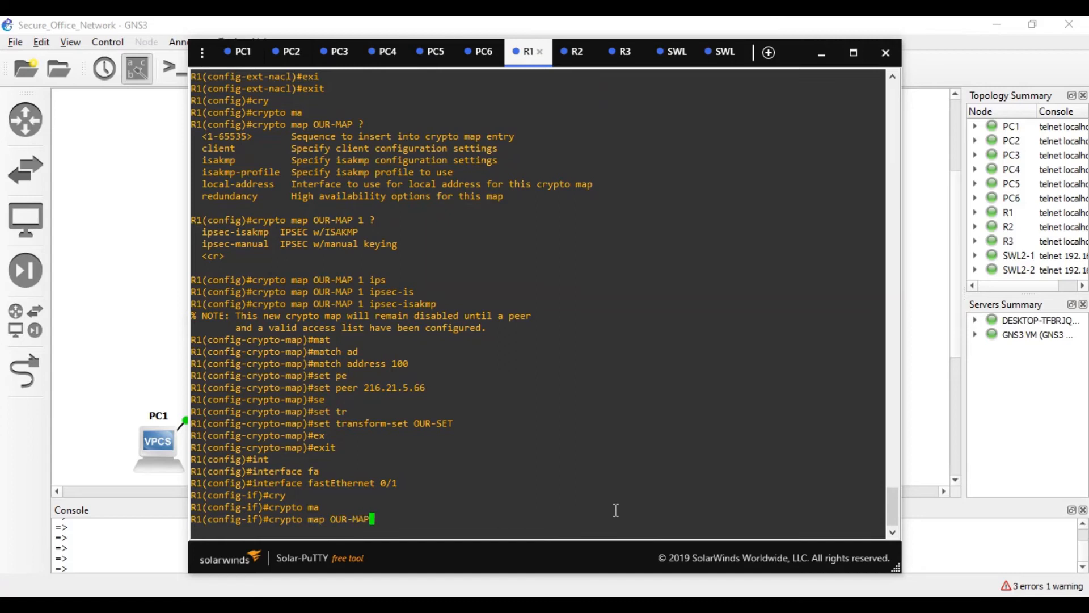
key("Return")
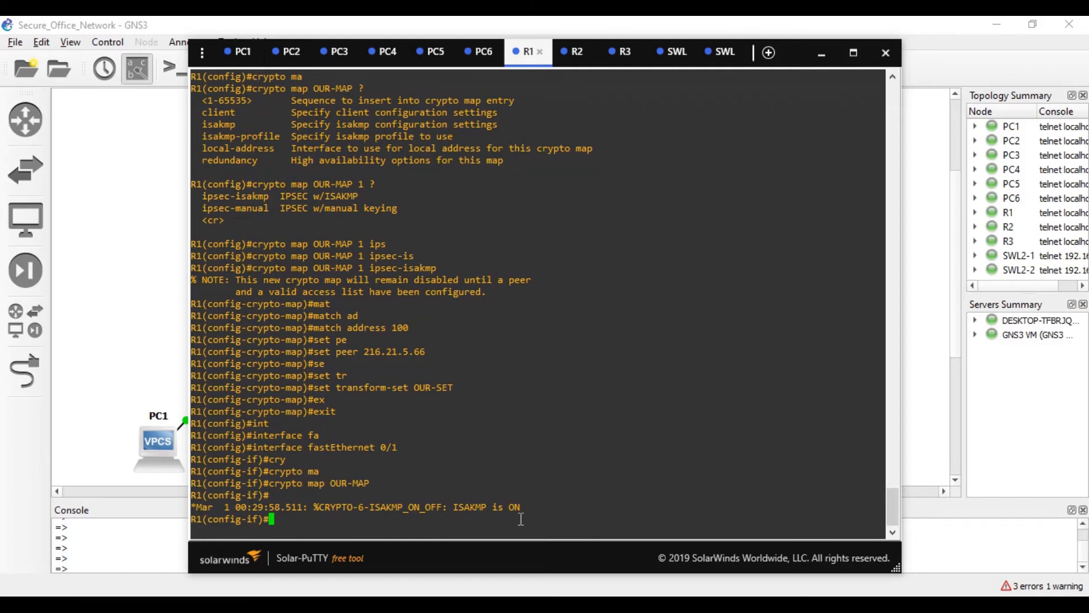
- Leave configuration mode and save R1's running configuration with wr
key("ctrl+z")
type("WR")
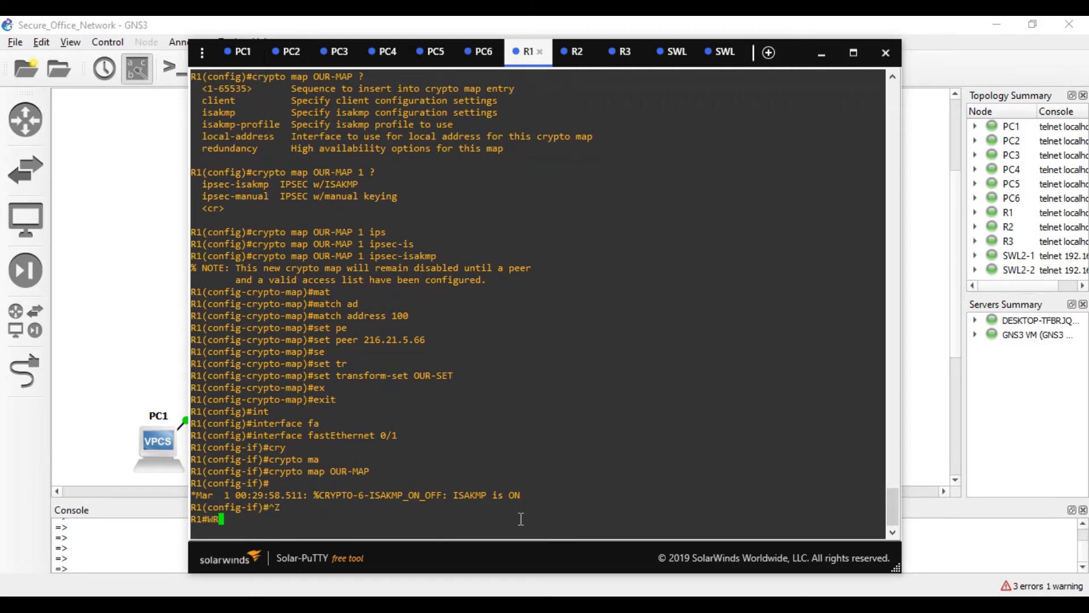
key("Return")
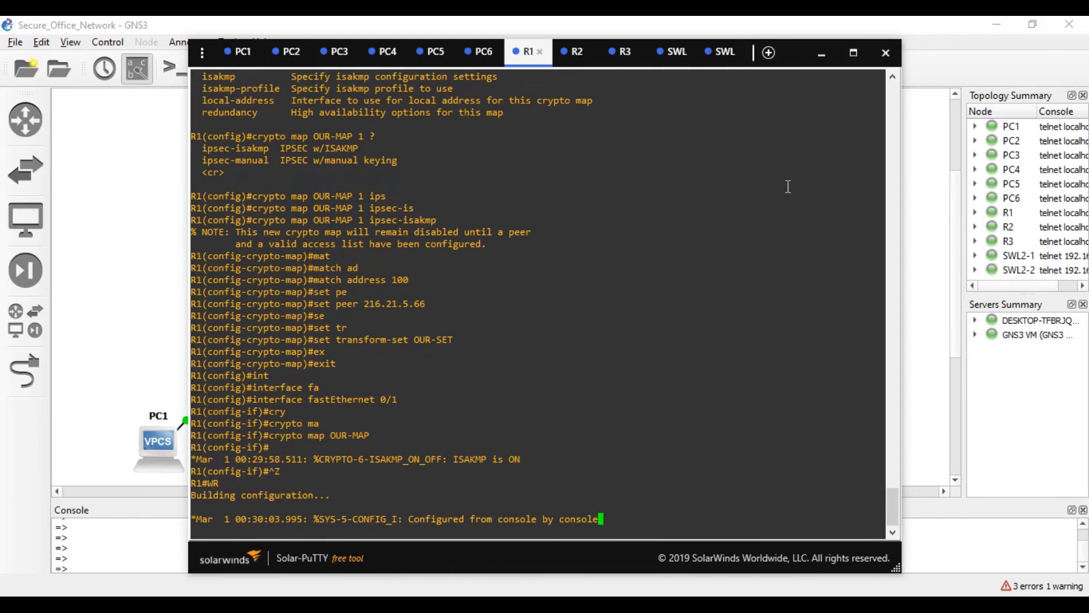
- On R3's console, enter global configuration mode with conf t
left_click(618, 65)
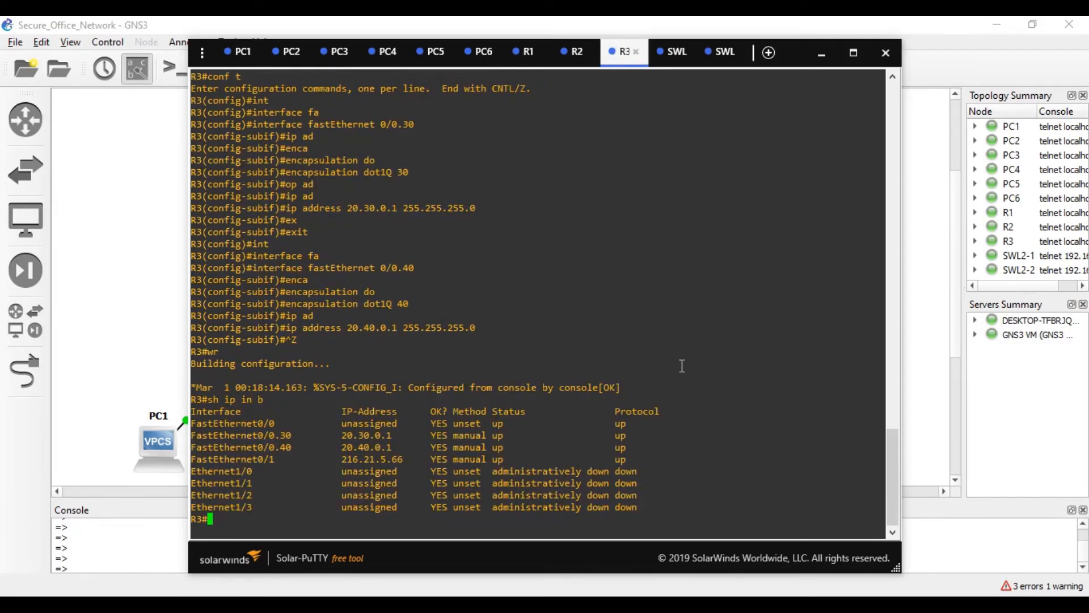
type("[~")
key("BackSpace")
key("BackSpace")
key("Return")
key("Return")
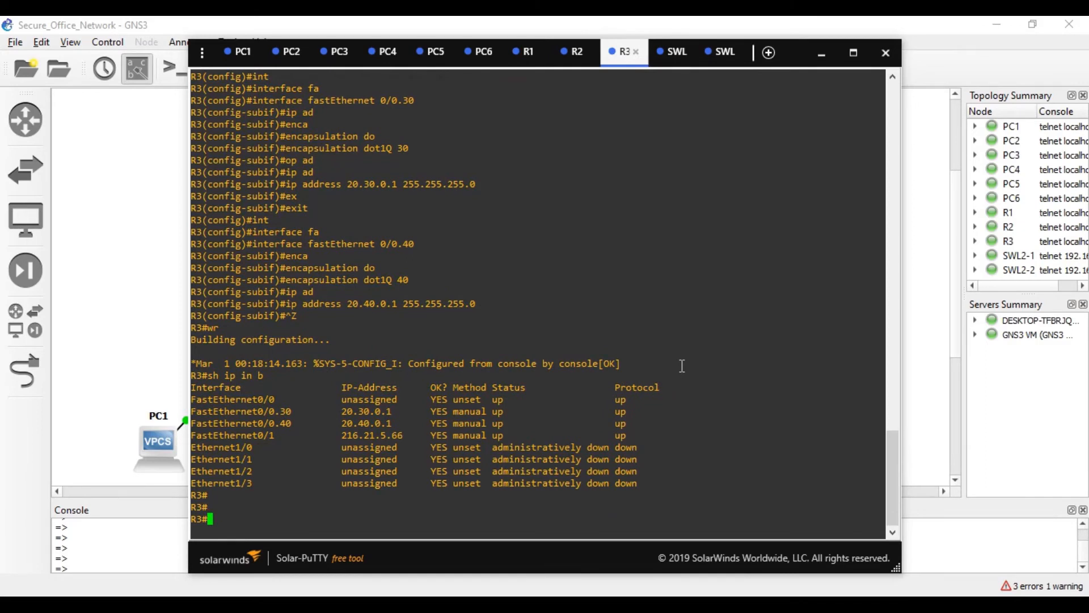
type("CONF T")
key("Return")
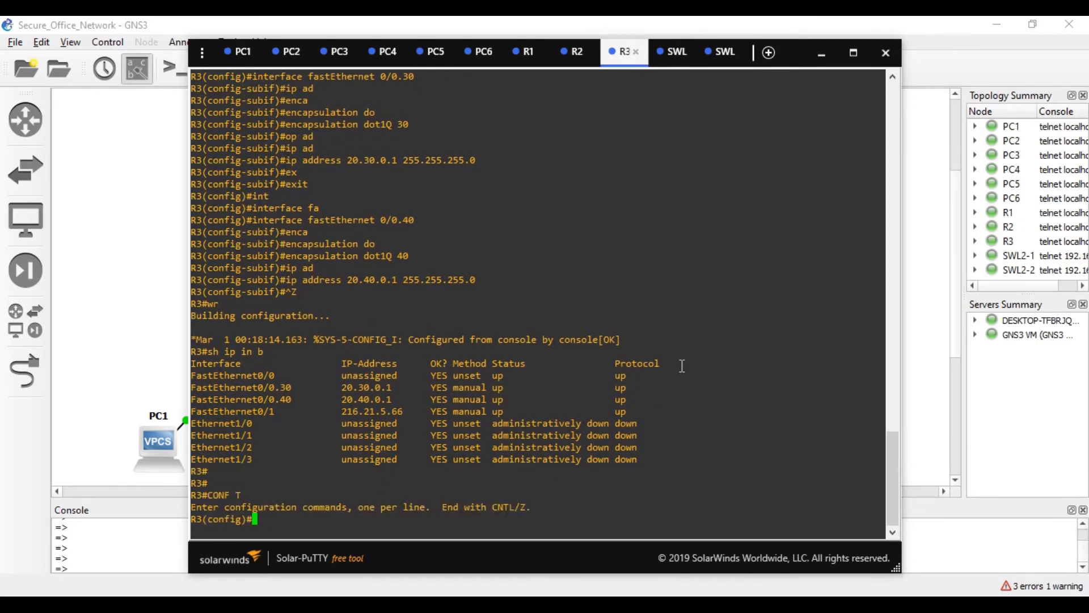
- Enable ISAKMP on R3 with crypto isakmp enable
type("CRY")
key("Tab")
type("IS")
key("Tab")
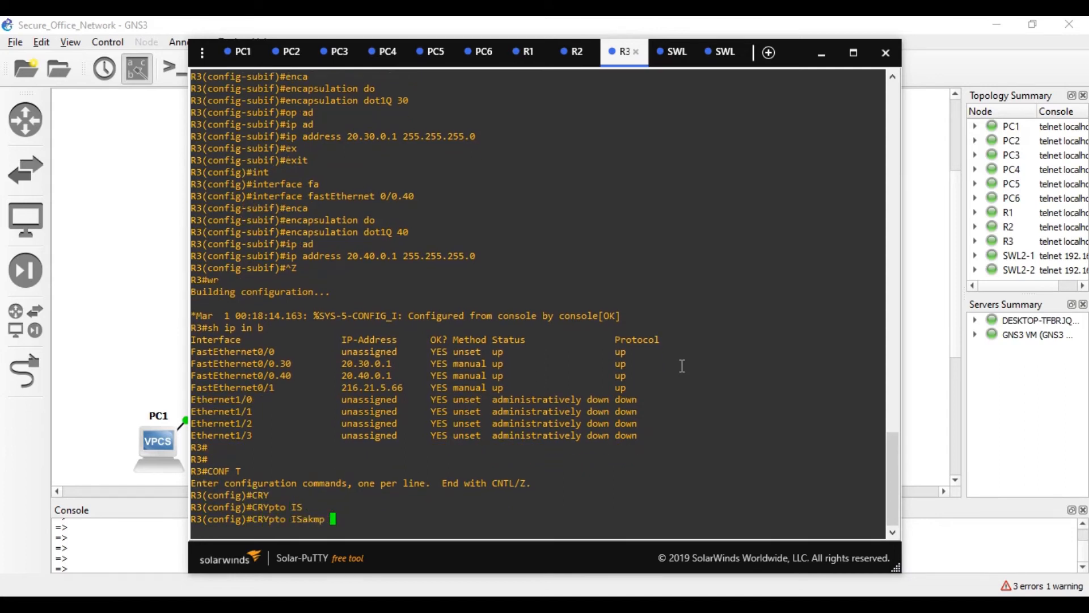
key("BackSpace")
key("BackSpace")
key("BackSpace")
key("BackSpace")
key("BackSpace")
key("BackSpace")
key("BackSpace")
key("BackSpace")
key("BackSpace")
key("BackSpace")
key("BackSpace")
key("BackSpace")
key("BackSpace")
key("BackSpace")
type("cr")
key("Tab")
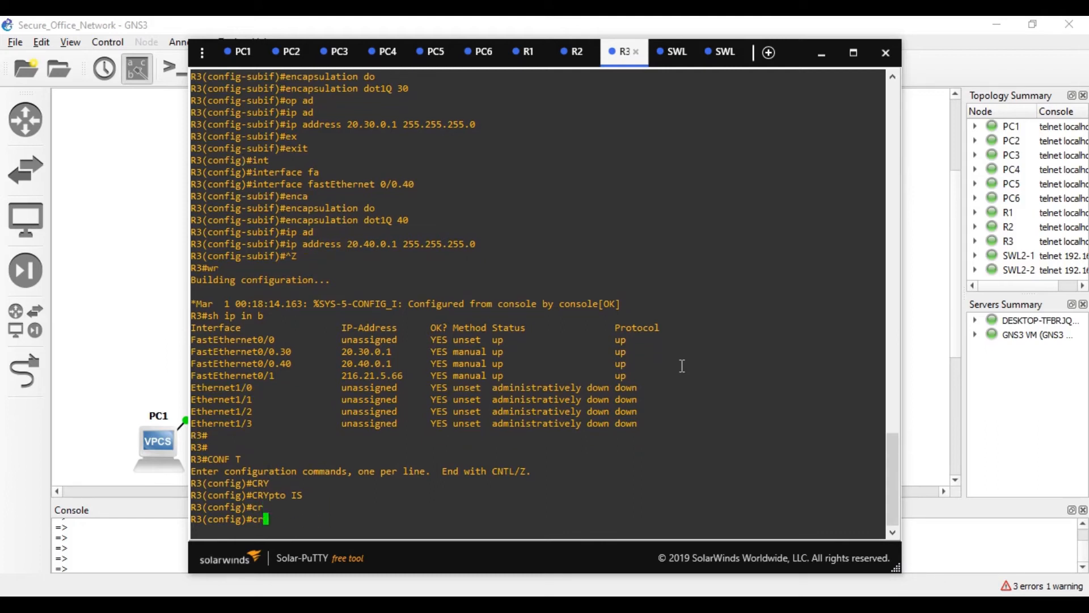
type("y")
key("Tab")
key("Tab")
type("isa")
key("Tab")
type("en")
key("Tab")
key("Delete")
key("BackSpace")
key("BackSpace")
key("Return")
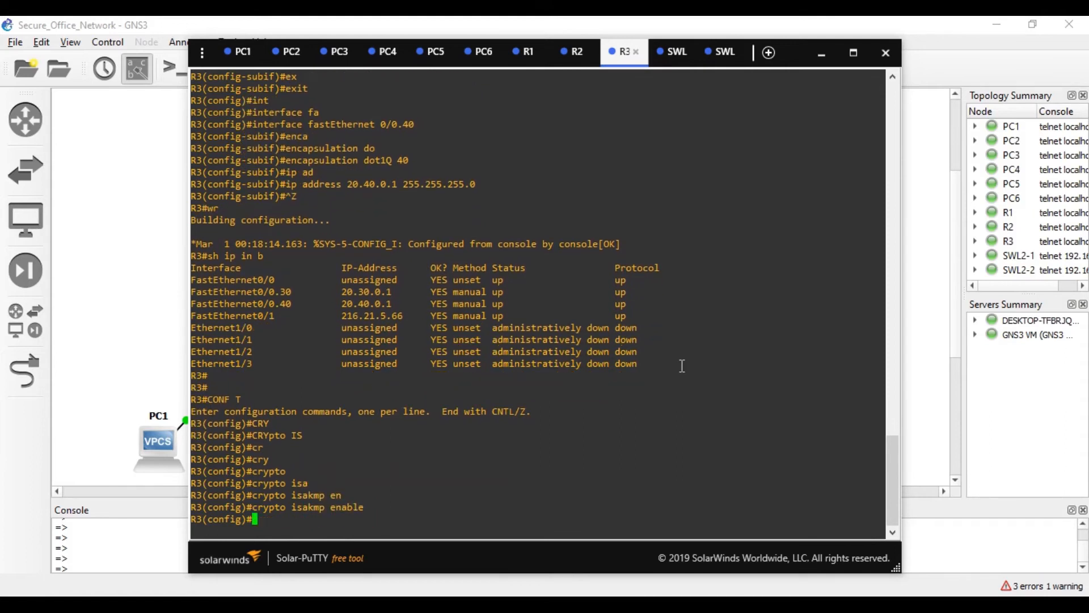
- Create ISAKMP policy 1
type("cry")
key("Tab")
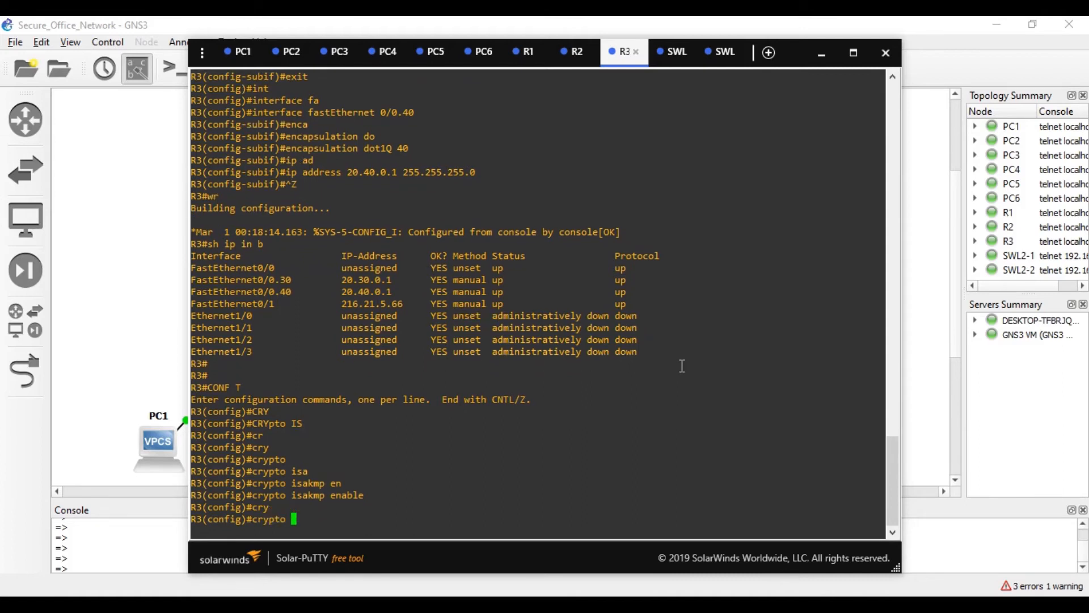
type("is")
key("Tab")
type("pol")
key("Tab")
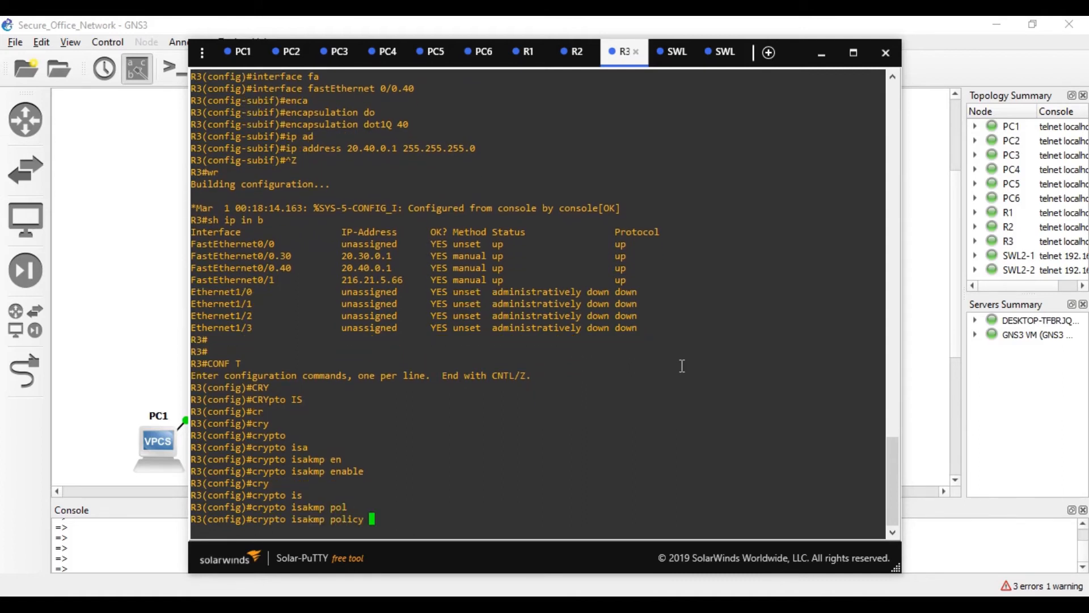
type("1")
key("Return")
- Set policy 1 to AES 128 encryption with pre-share authentication
type("encr")
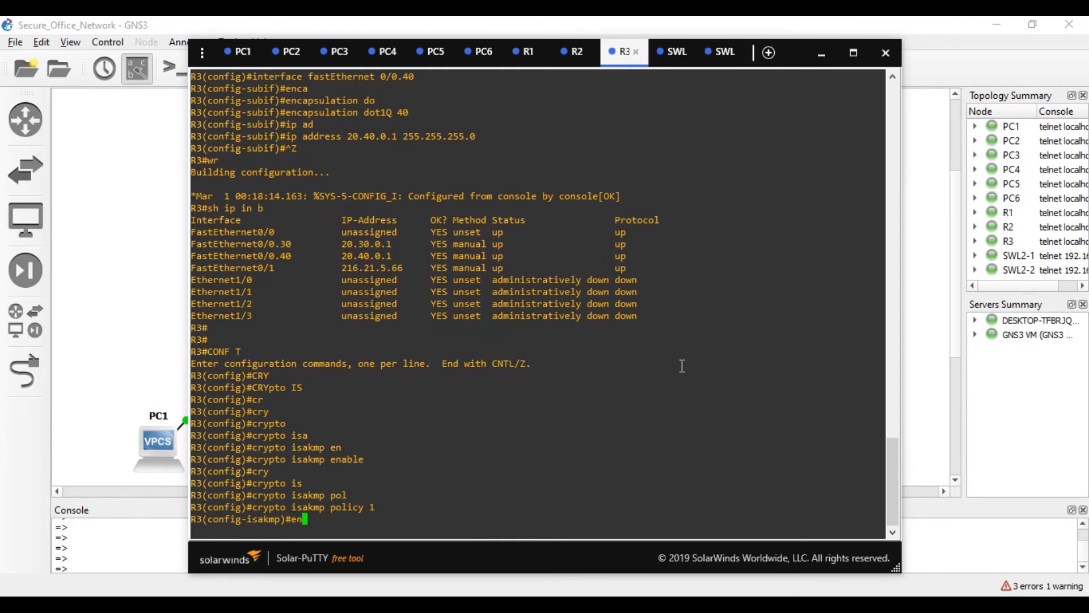
key("Tab")
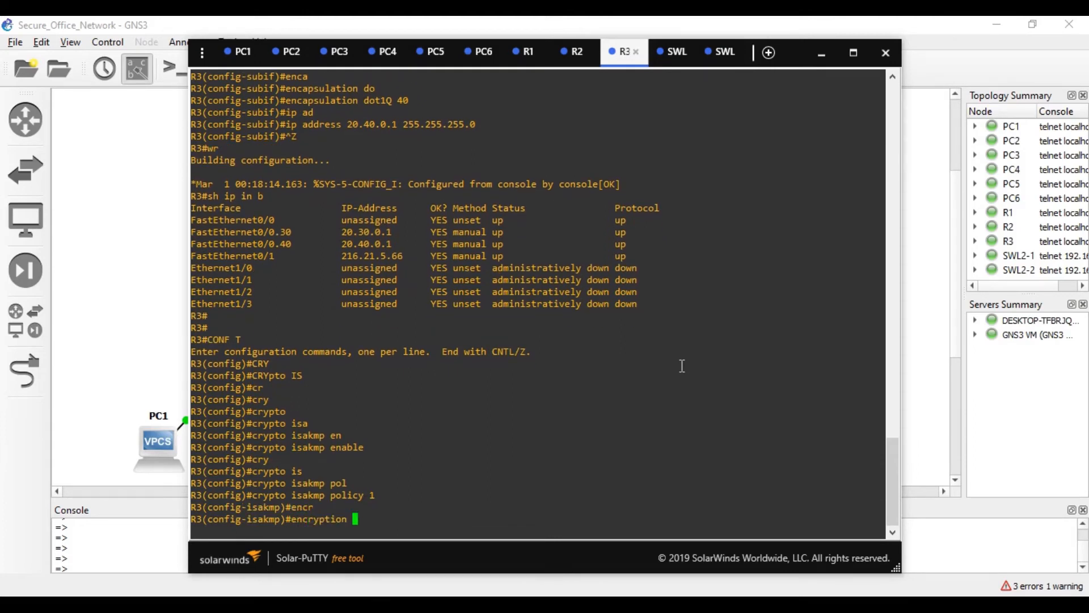
type("ae")
key("Tab")
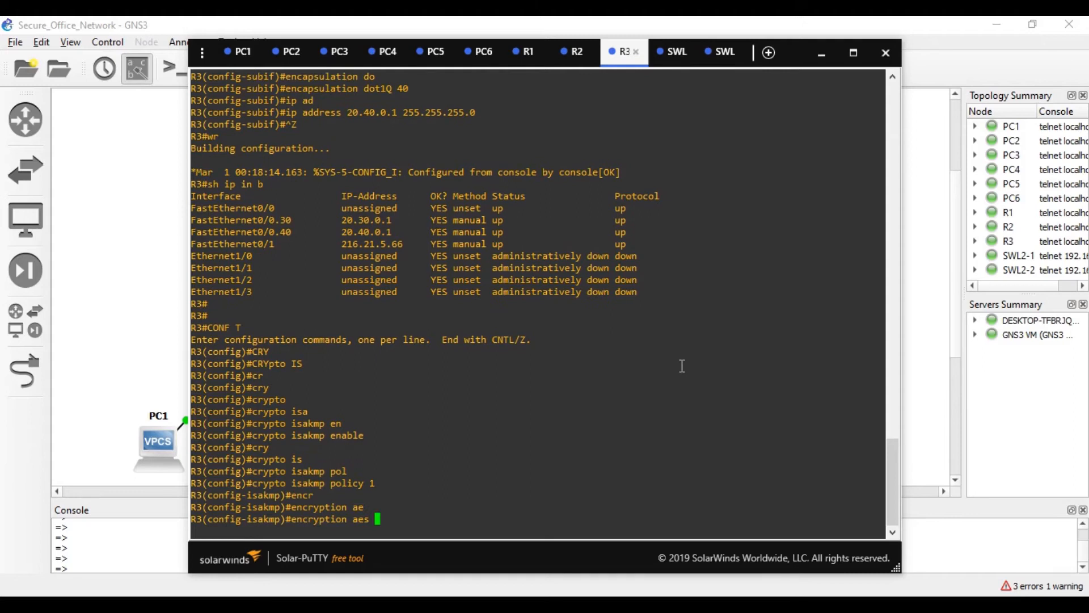
type("128")
key("Return")
type("auth")
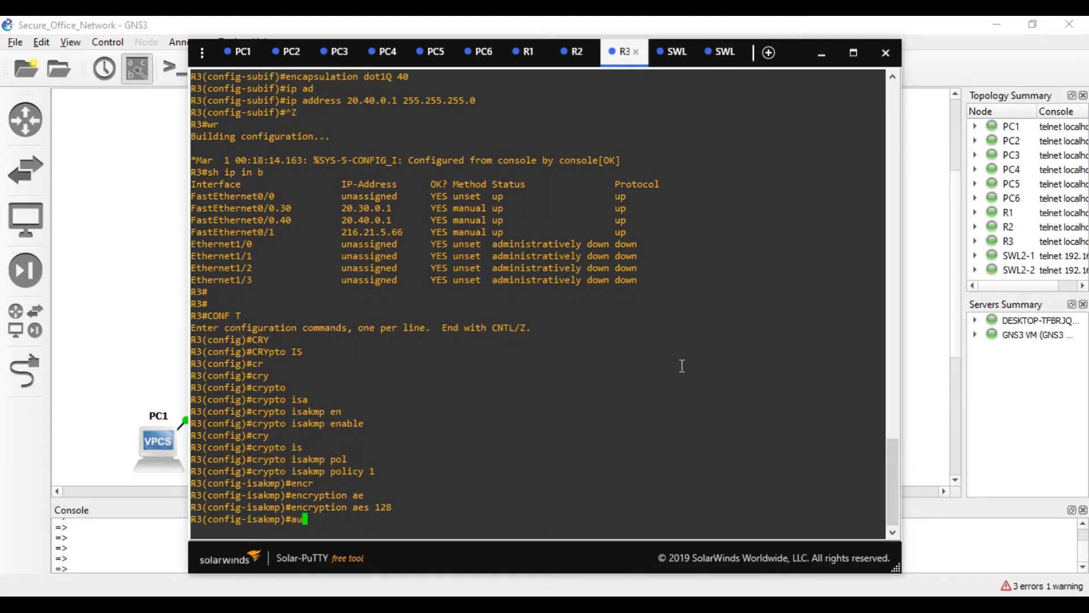
key("Tab")
type("p")
key("Return")
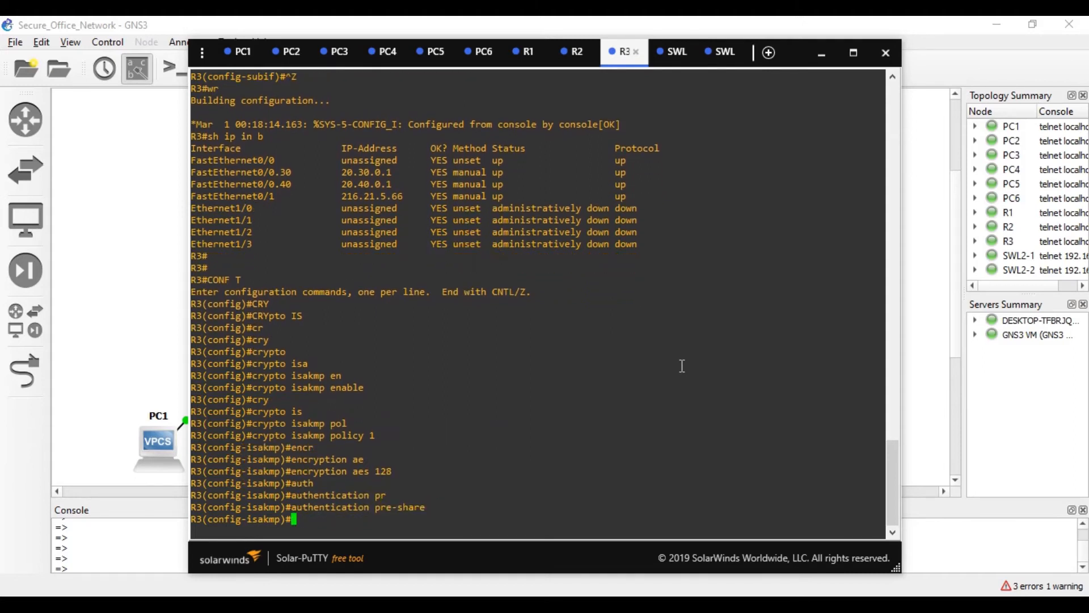
- Set policy 1 to Diffie-Hellman group 2 and SHA hash, then exit the policy
type("gr")
key("Tab")
type("2")
key("Return")
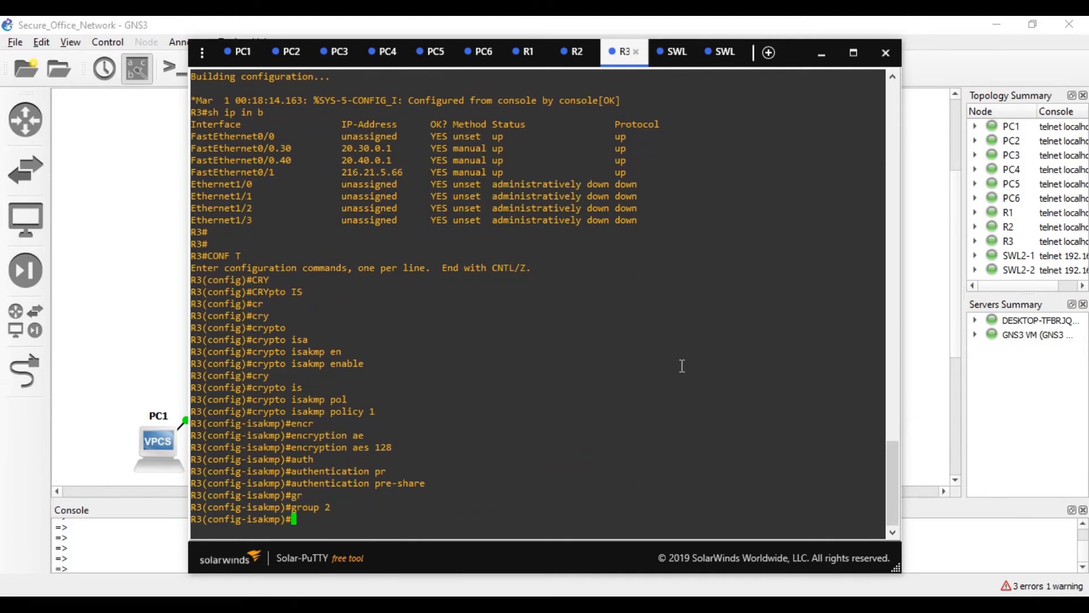
type("ha")
key("Tab")
type("s")
key("Tab")
key("Return")
type("exit")
key("Tab")
key("Return")
- Configure the ISAKMP pre-shared key for address 0.0.0.0
type("crypto")
key("Tab")
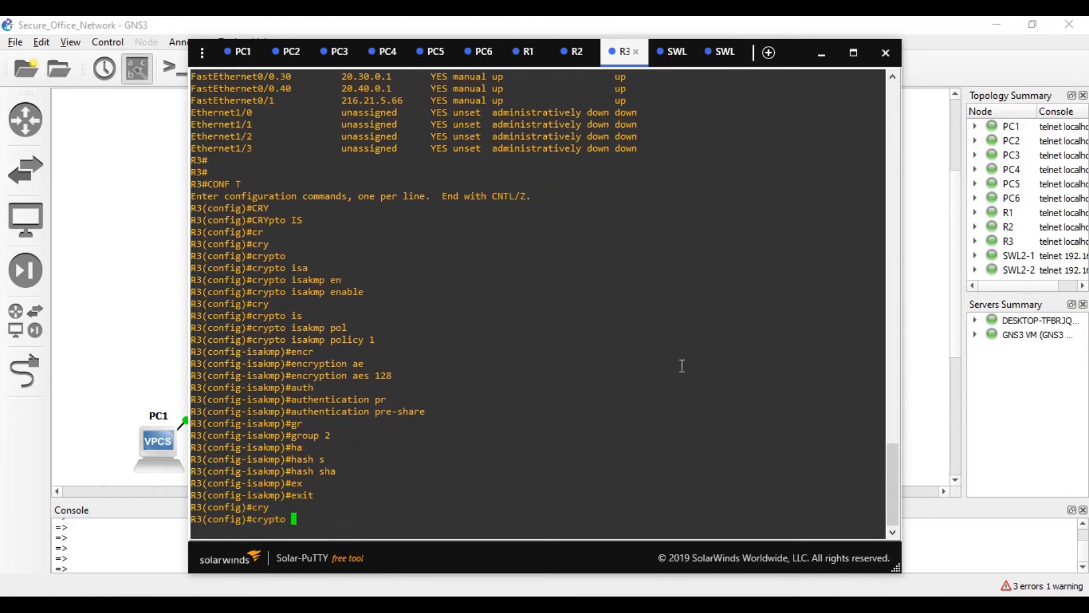
type("is")
key("Tab")
type("key ")
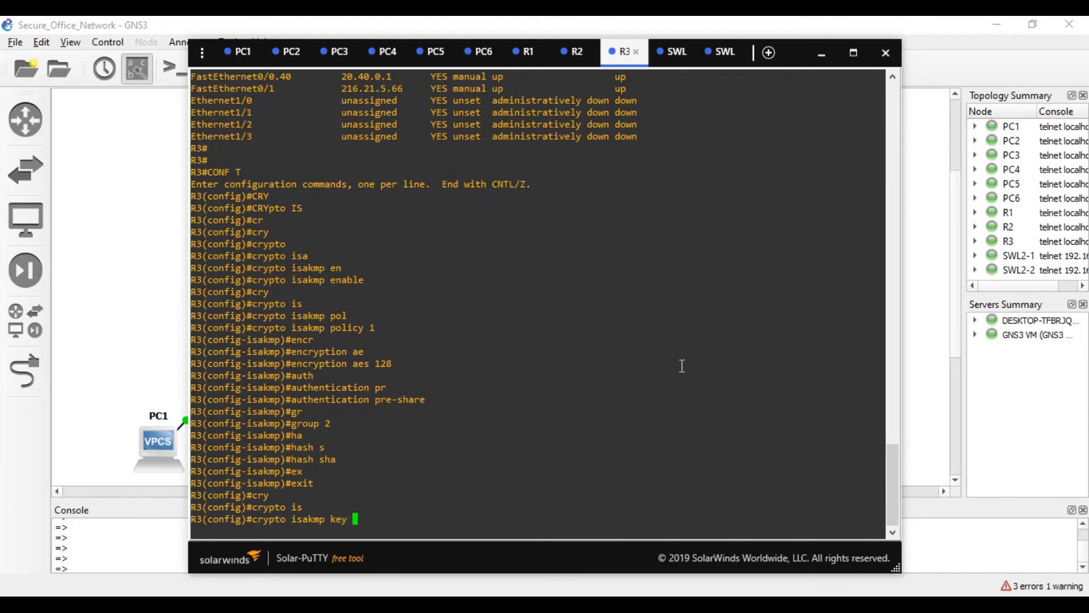
type("6 abc123 ad")
key("Tab")
type("0.")
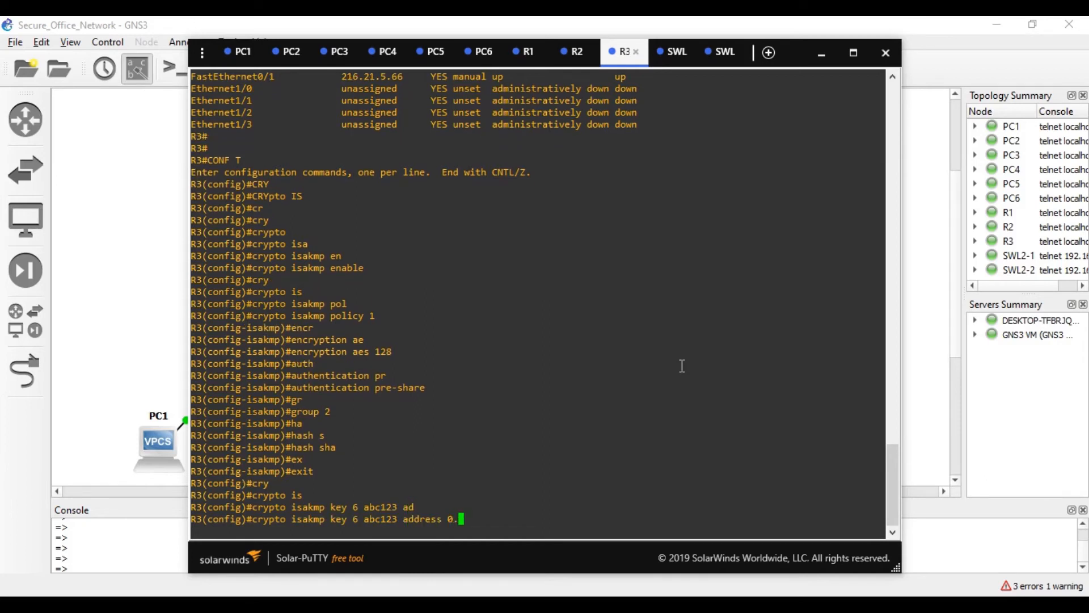
type("0.0.0")
key("Return")
- Begin entering the crypto ipsec command on R3
type("cry")
key("Tab")
type("ip")
key("Tab")
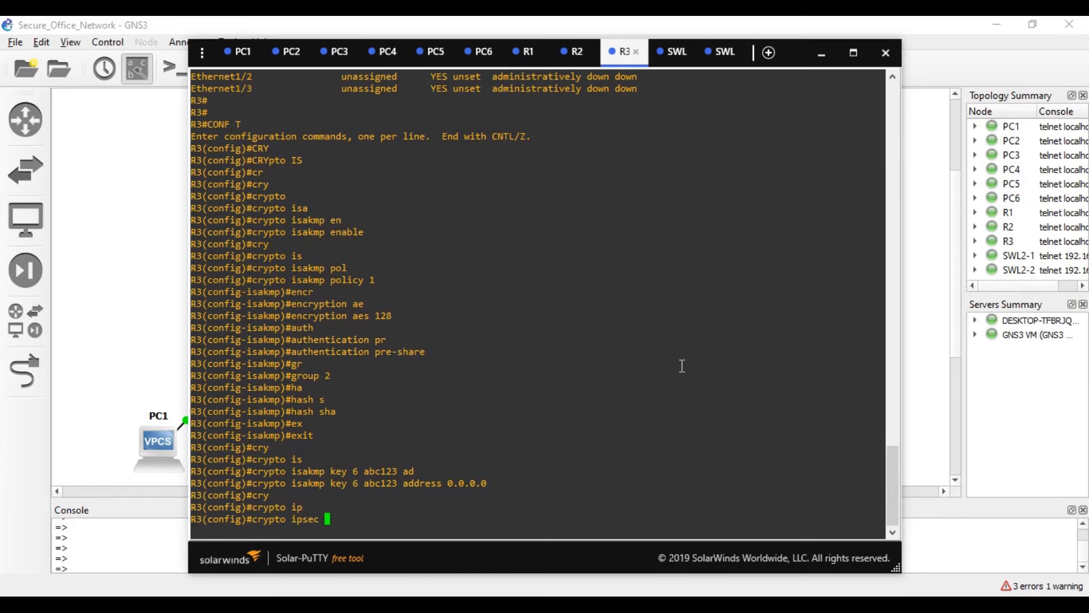
- Begin R3's transform set OUR-SET and add the esp-aes transform
type("tr")
key("Tab")
type("OUR")
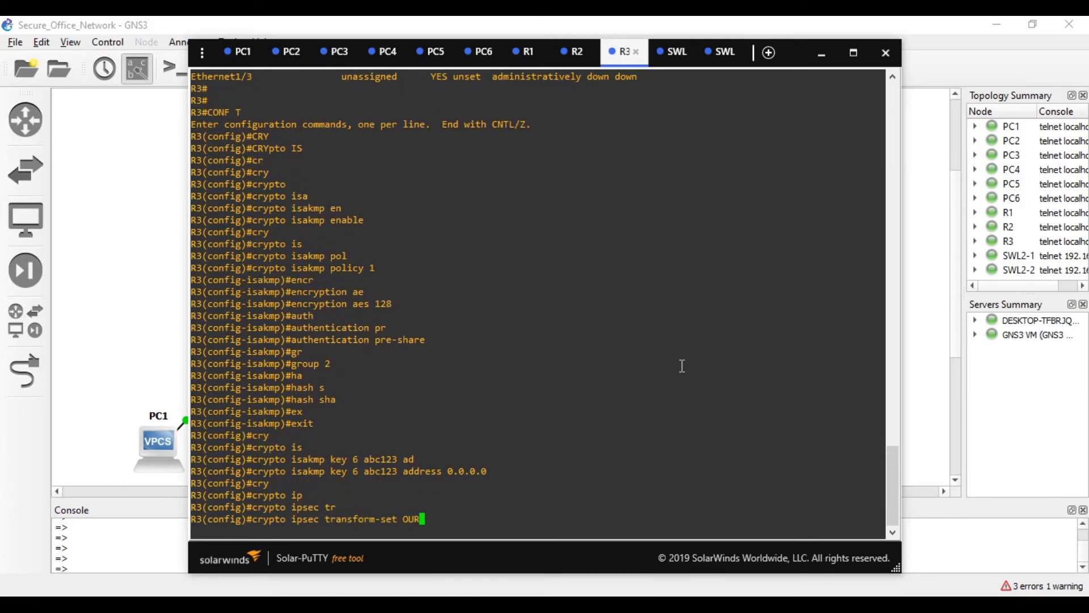
type("-SET")
key("Return")
key("Up")
key("Left")
key("Left")
key("Left")
key("Left")
key("Left")
key("Left")
key("Left")
key("Left")
key("Left")
key("Left")
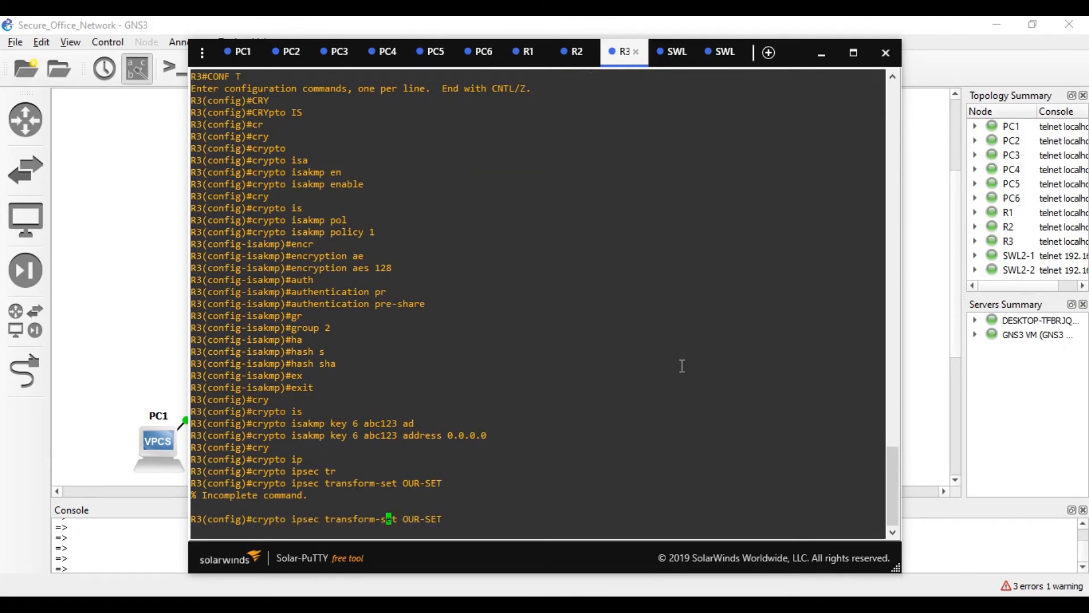
key("ctrl+e")
type("?ES")
key("BackSpace")
key("BackSpace")
type("es")
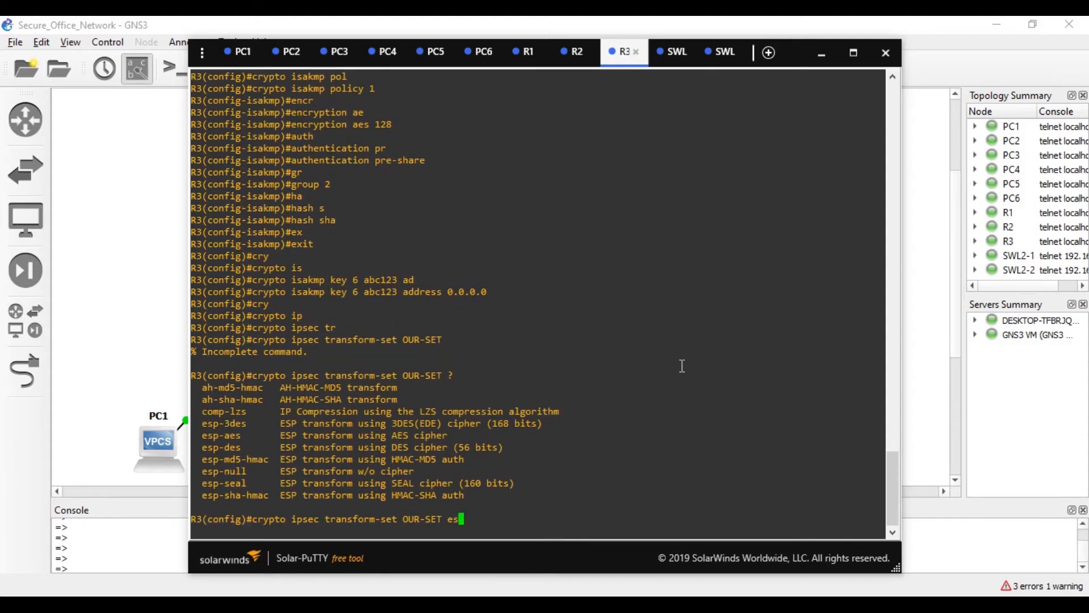
key("Tab")
key("Tab")
type("a")
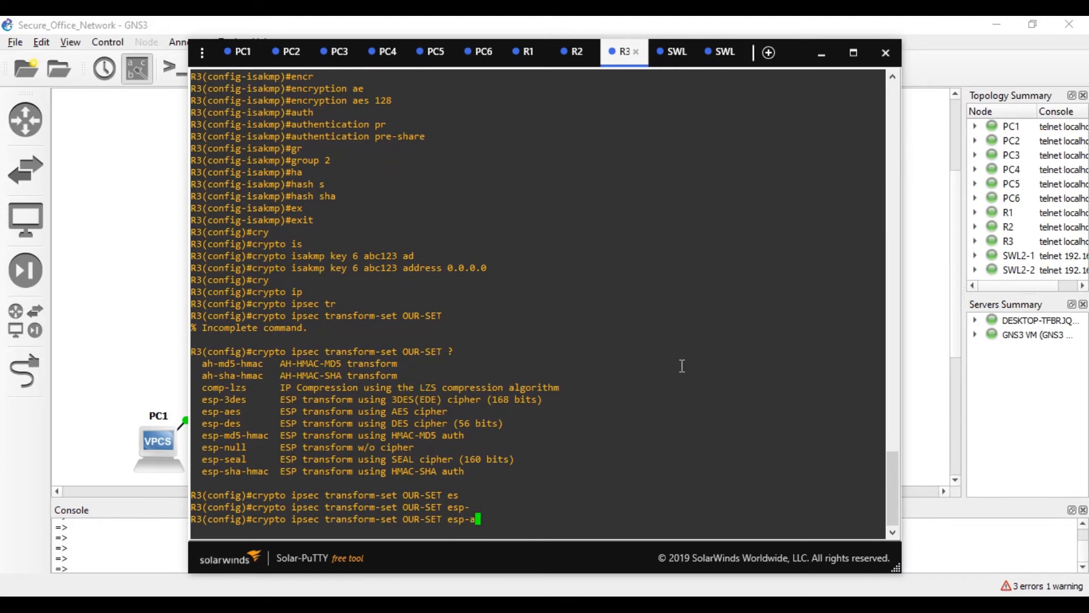
key("Tab")
- Finish OUR-SET with key size 128 and esp-sha-hmac, then exit to global configuration
type("128 ")
type("es")
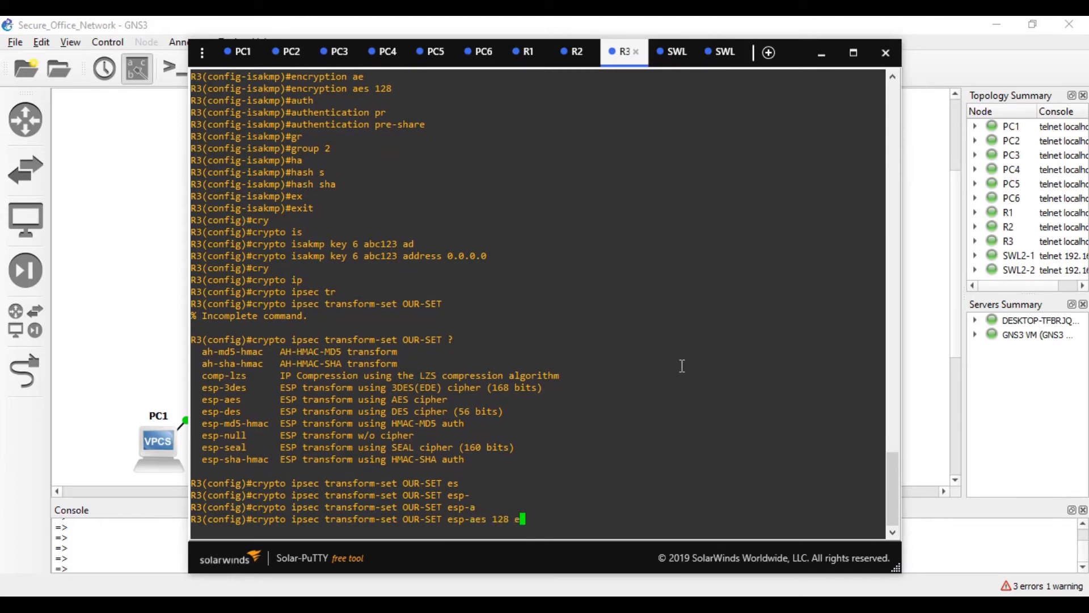
key("Tab")
type("a")
key("BackSpace")
type("s")
key("Tab")
type("h")
key("Tab")
key("Return")
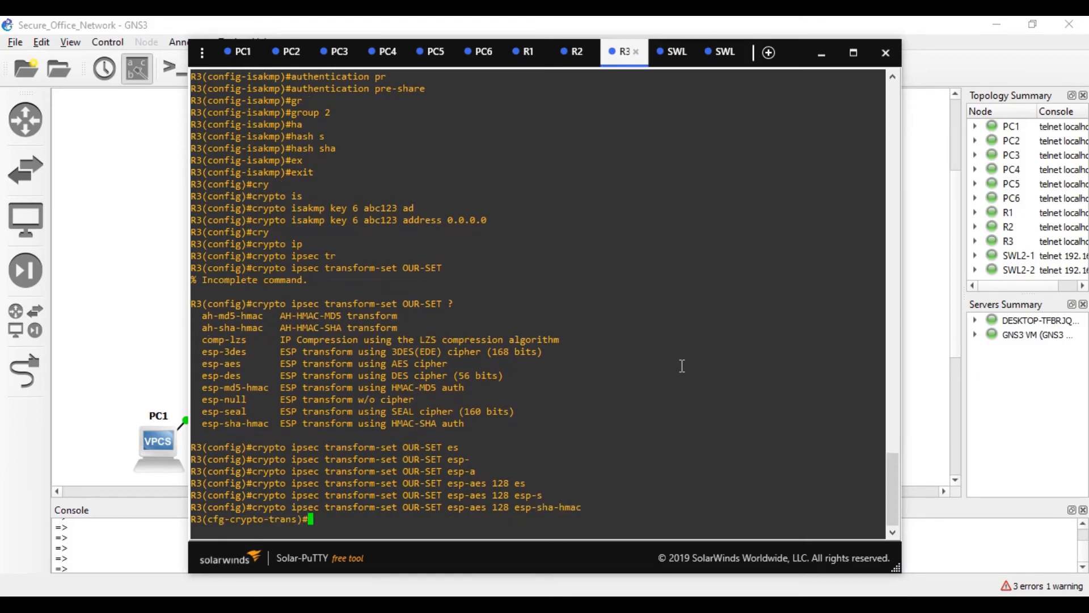
type("exi")
key("Tab")
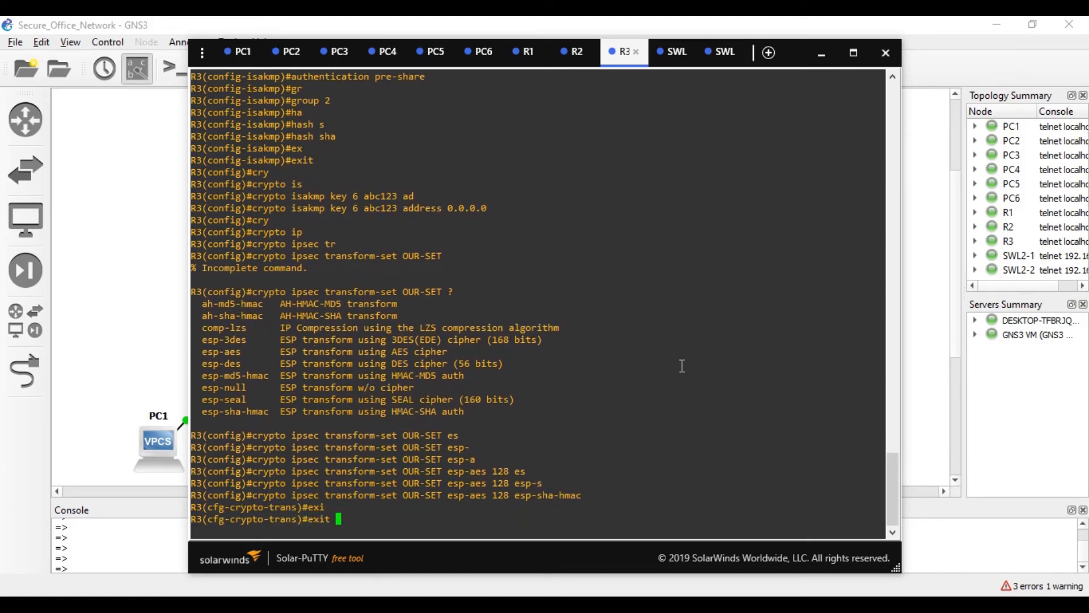
key("Return")
- Enter 'ip access-list extended 100' on R3 to create the list
type("ip acce")
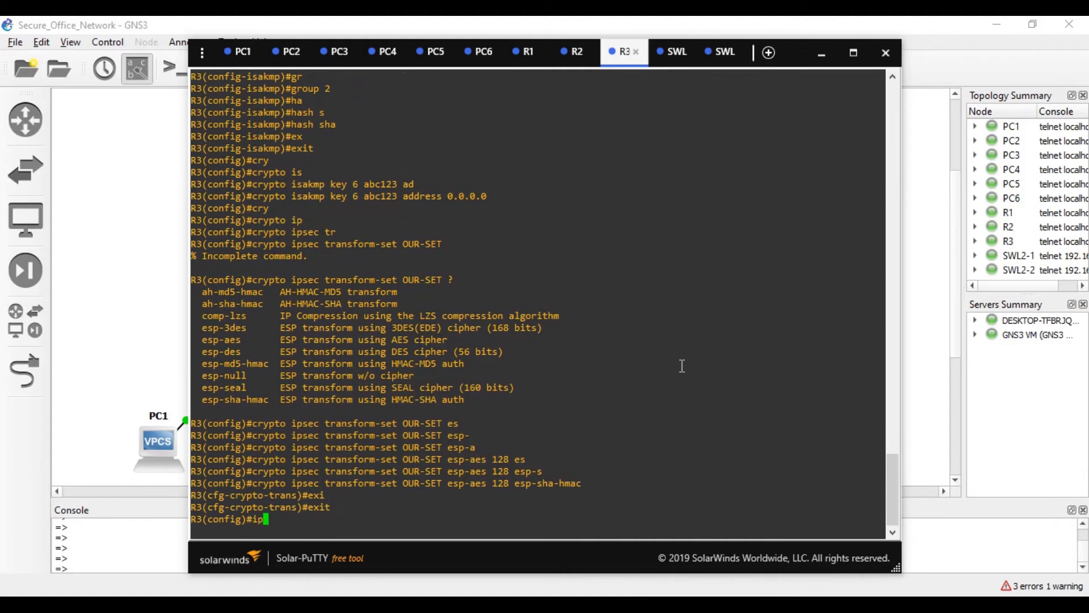
key("Tab")
type("ex")
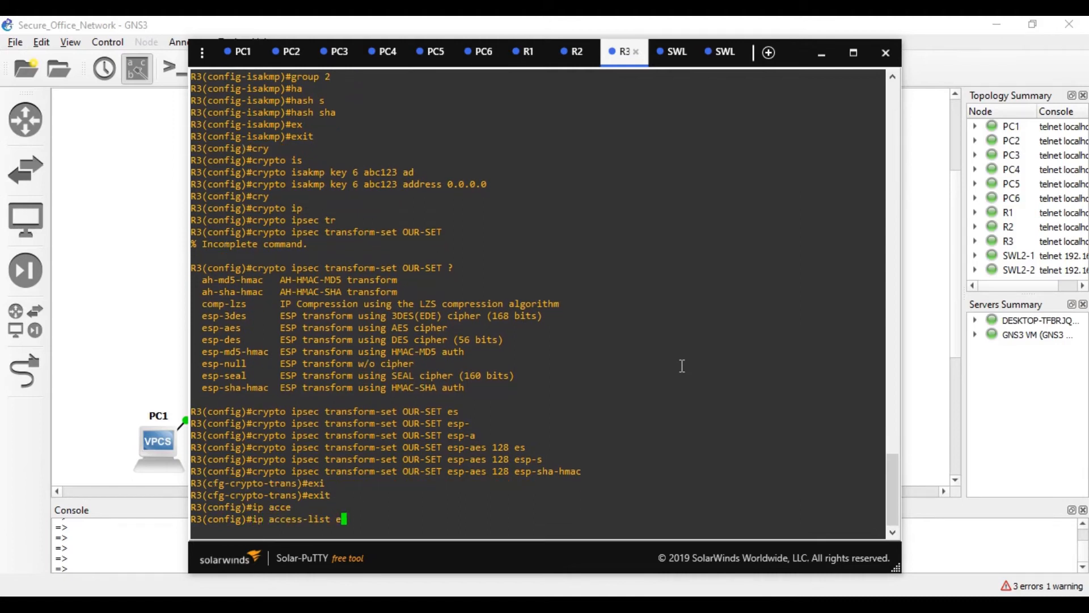
key("Tab")
type("100")
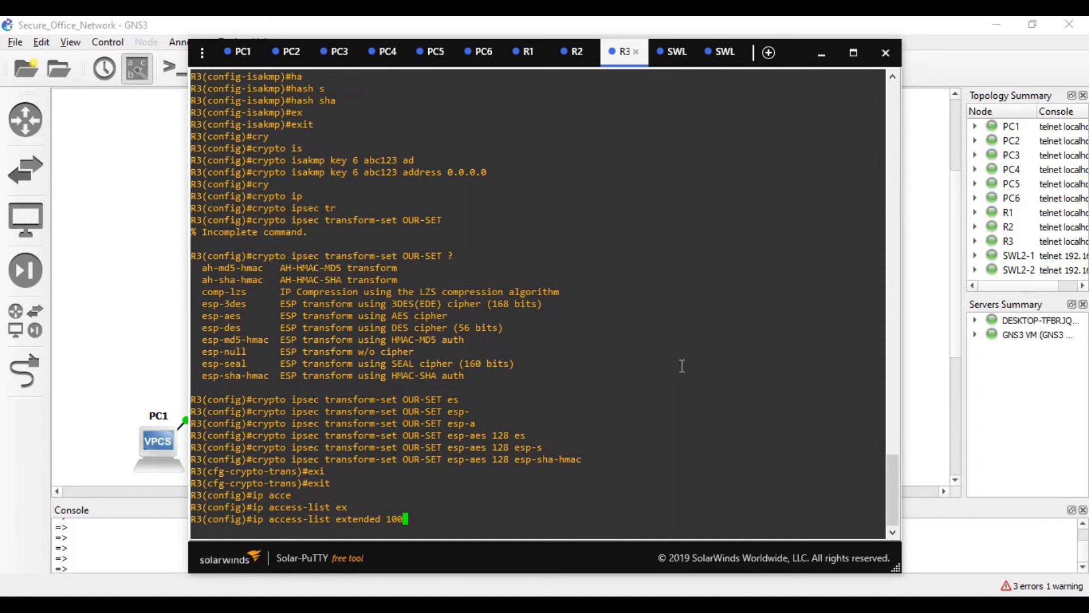
key("Return")
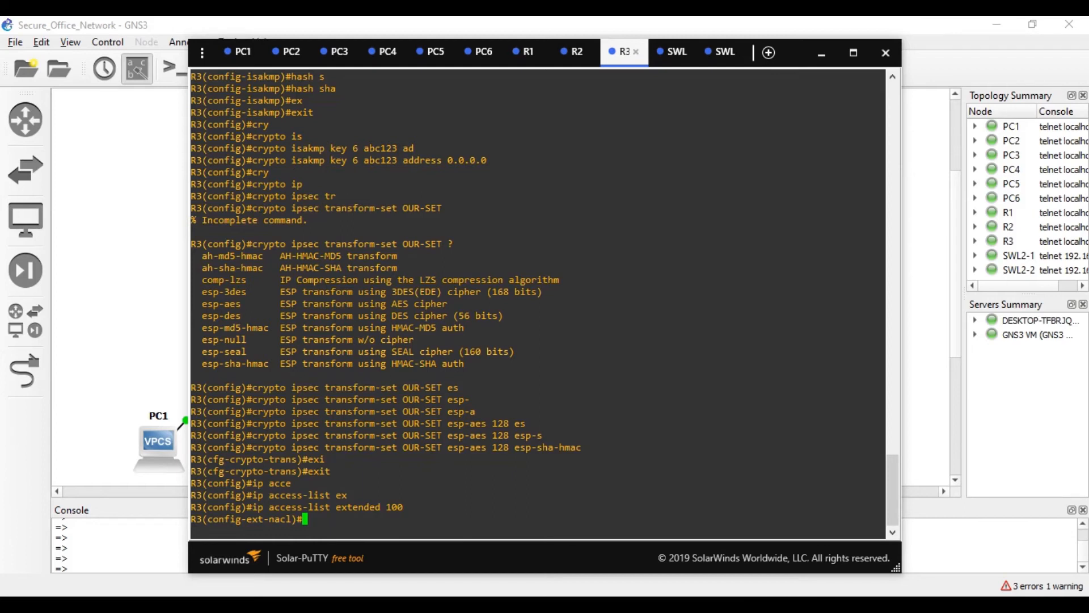
- Check the hidden system tray icons, then refocus R3's console
left_click(909, 608)
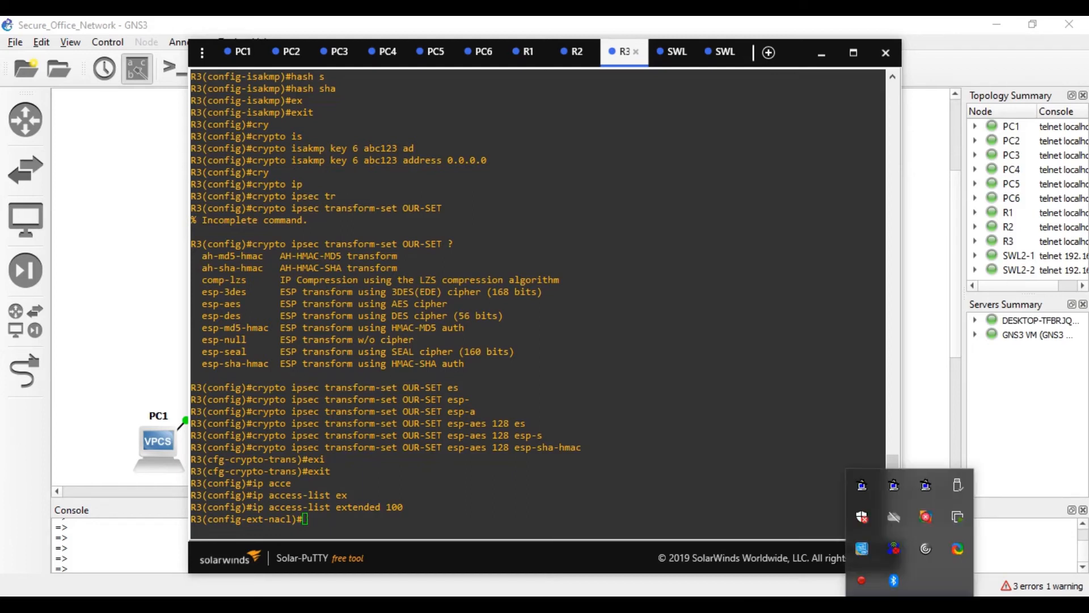
left_click(910, 608)
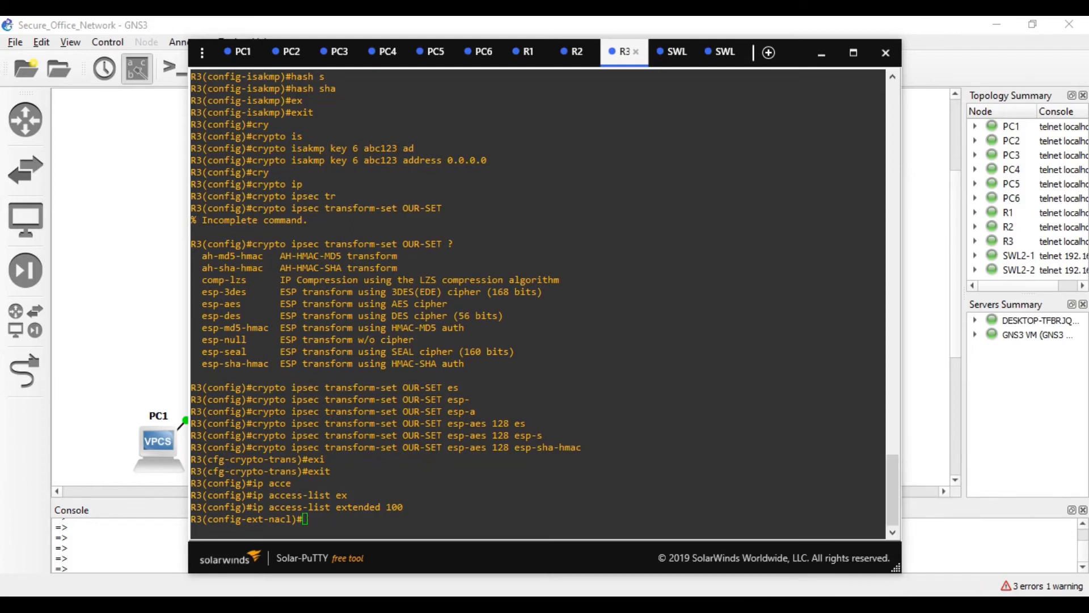
left_click(409, 521)
left_click(910, 608)
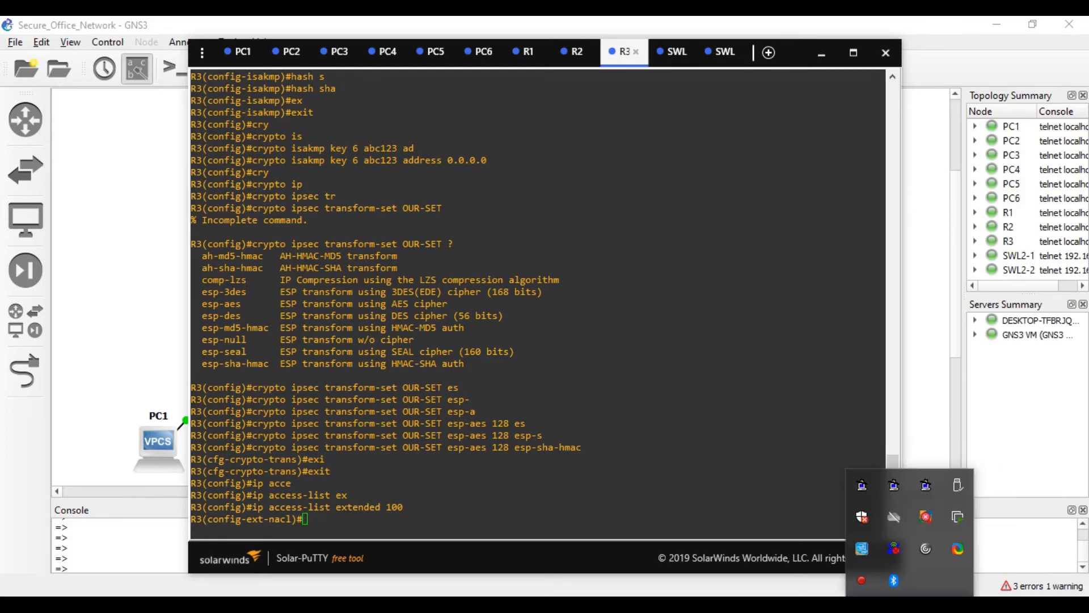
left_click(806, 472)
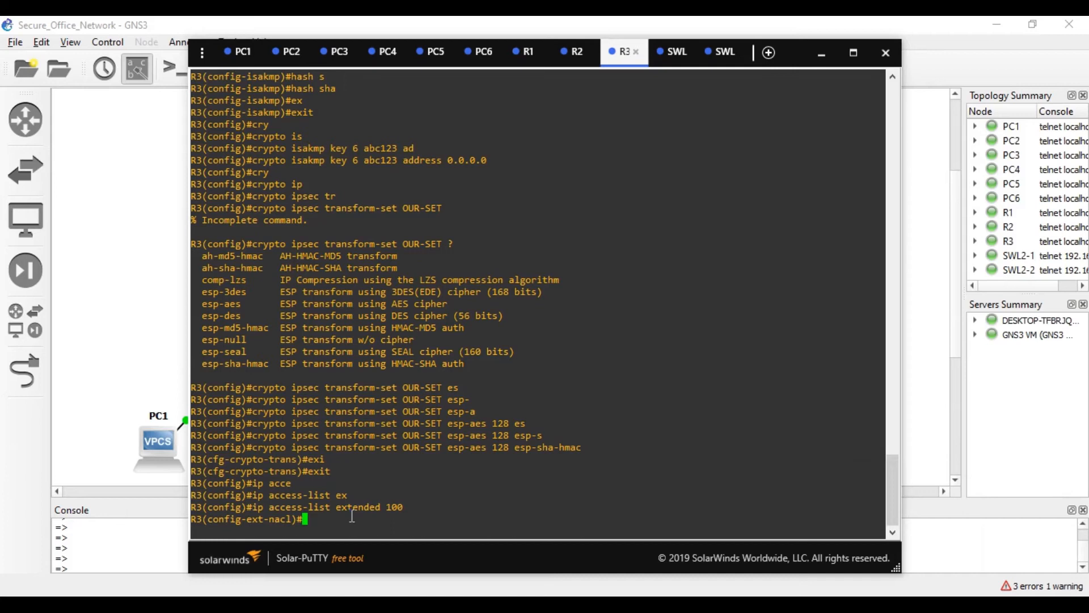
- Add 'permit ip 20.0.0.0 0.255.255.255 10.0.0.0 0.255.255.255' to list 100, fixing mask typos, then exit
type("per")
key("Tab")
type("ip ")
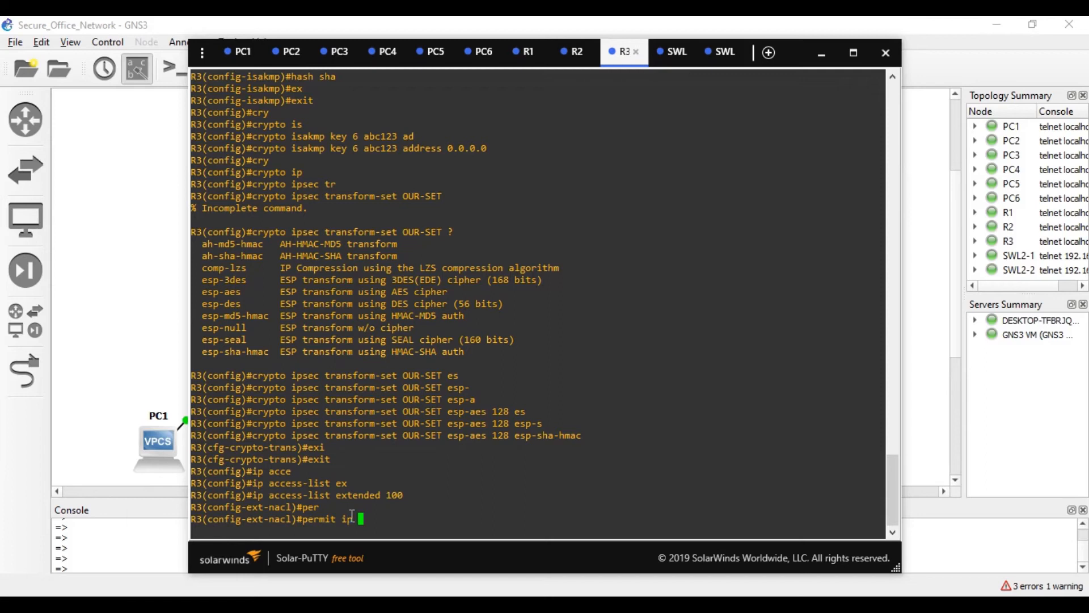
type("20.0.0.0 0.255.255.255.25")
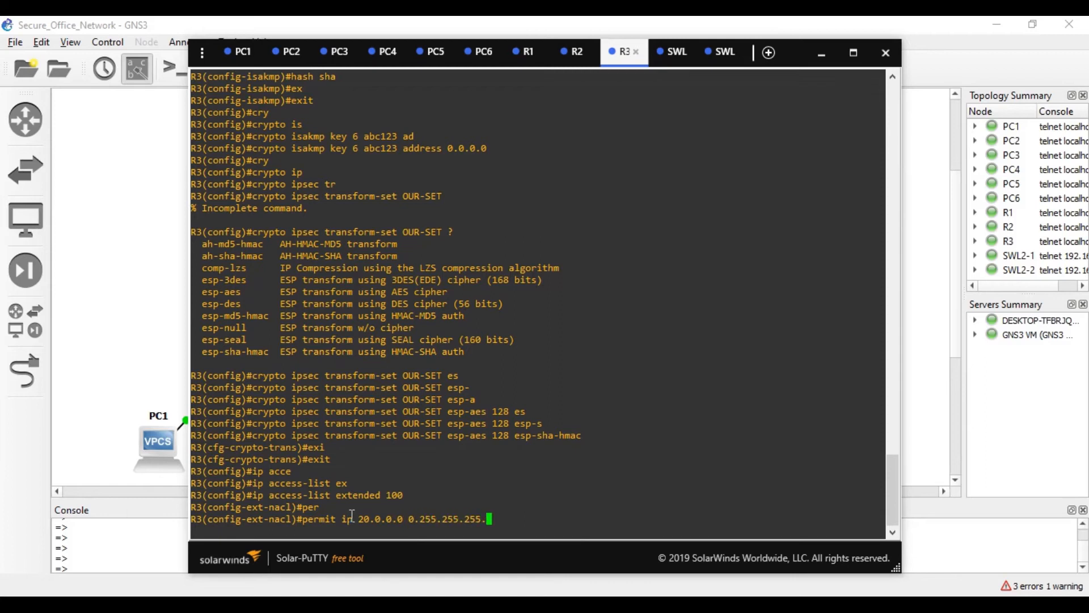
type("5 10.0.0.0 0.255.255")
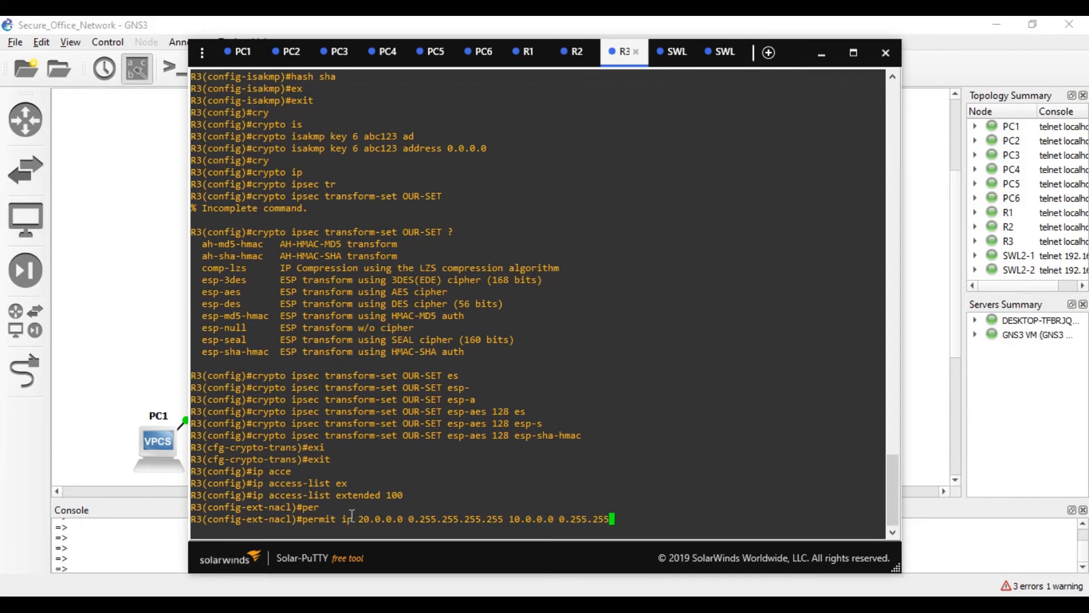
type("2.255")
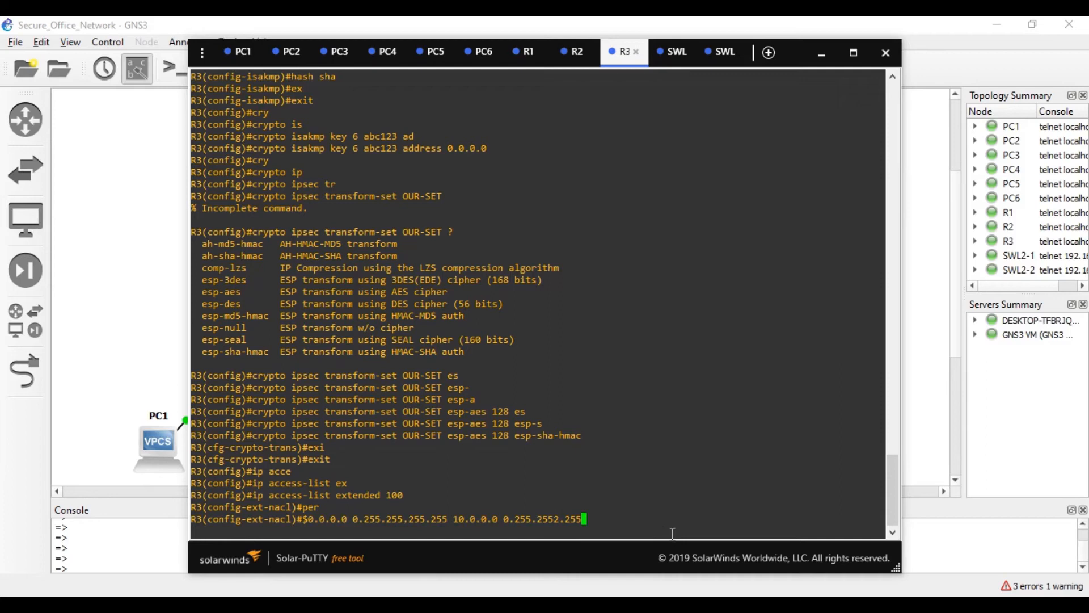
key("BackSpace")
key("BackSpace")
key("BackSpace")
key("BackSpace")
key("BackSpace")
type(".255")
key("Left")
key("Left")
key("Left")
key("Left")
key("Left")
key("Left")
key("Left")
key("Left")
key("Left")
key("Left")
key("Left")
key("Left")
key("Left")
key("Left")
key("Left")
key("Left")
key("Left")
key("Left")
key("Left")
key("Left")
key("Left")
key("Left")
key("Left")
key("Left")
key("Left")
key("Left")
key("Left")
key("Left")
key("Left")
key("Left")
key("Left")
key("Left")
key("Left")
key("Left")
key("Left")
key("Left")
key("Left")
key("Left")
key("Left")
key("Left")
key("Left")
key("Left")
key("Left")
key("Left")
key("Left")
key("Left")
key("Left")
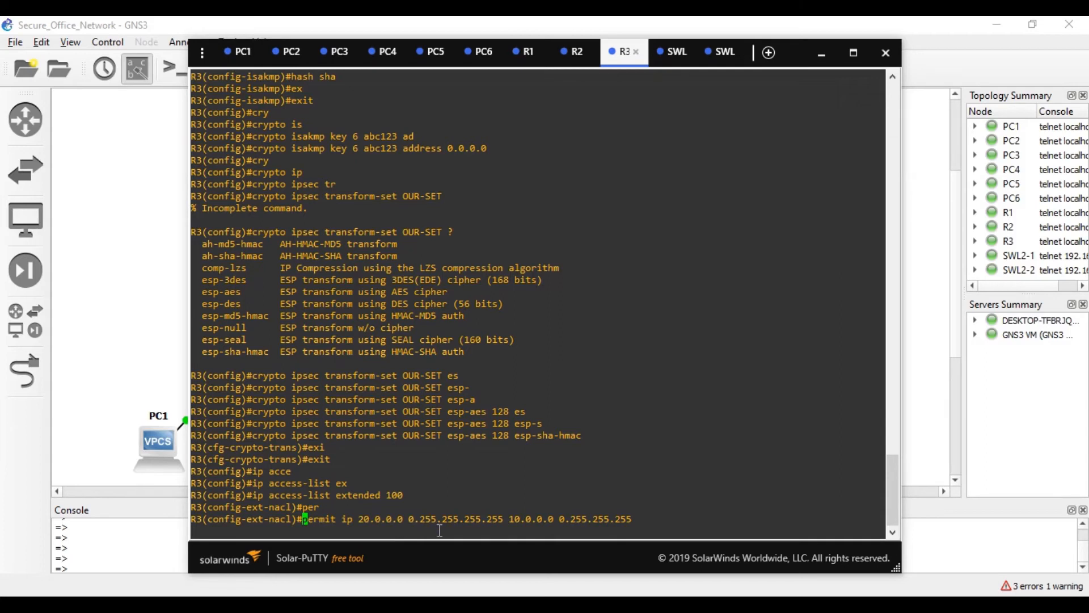
key("Right")
key("Right")
key("Right")
key("Right")
key("Right")
key("Right")
key("Right")
key("Right")
key("Right")
key("Right")
key("Right")
key("Right")
key("Right")
key("Right")
key("Right")
key("Right")
key("Right")
key("Right")
key("Right")
key("Right")
key("Right")
key("Right")
key("Right")
key("Right")
key("Right")
key("Right")
key("Right")
key("BackSpace")
key("BackSpace")
key("BackSpace")
key("BackSpace")
key("BackSpace")
key("Return")
type("exi")
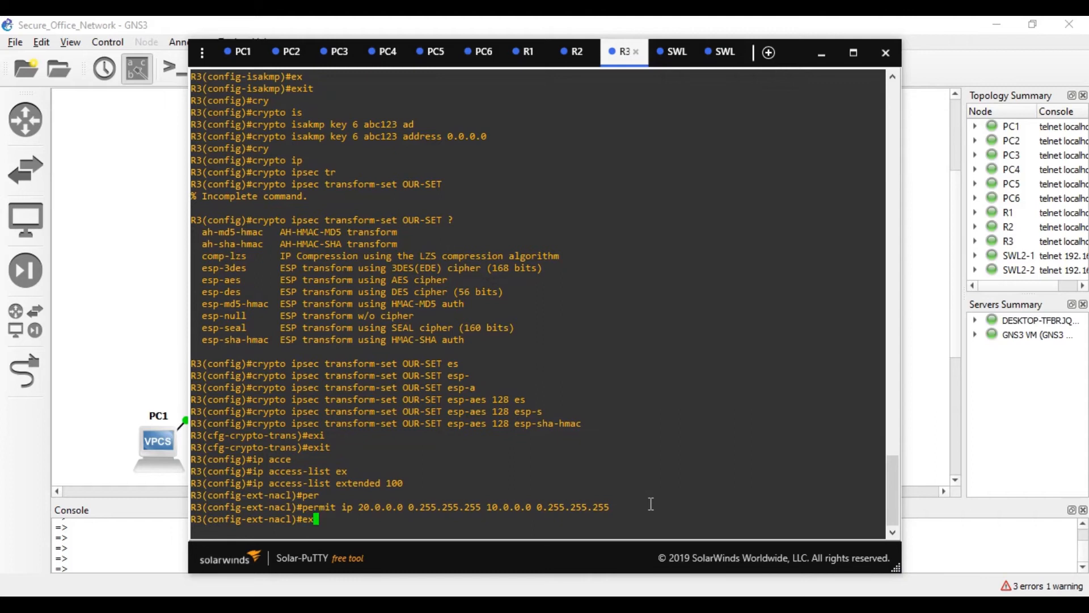
key("Tab")
key("Return")
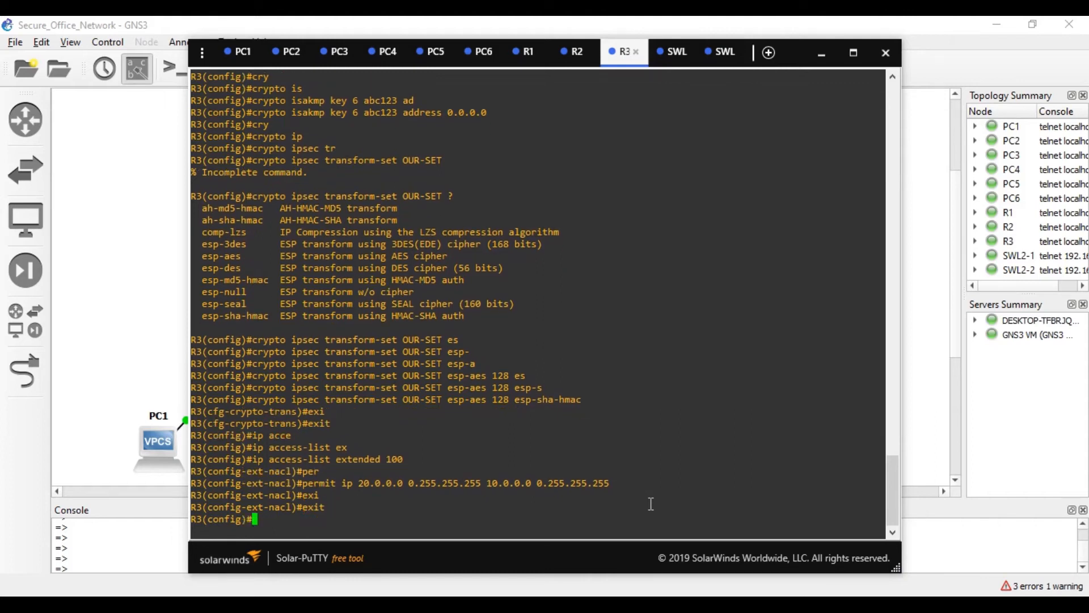
- Create crypto map entry 'OUR-MAP 1 ipsec-isakmp' on R3
type("cry")
key("Tab")
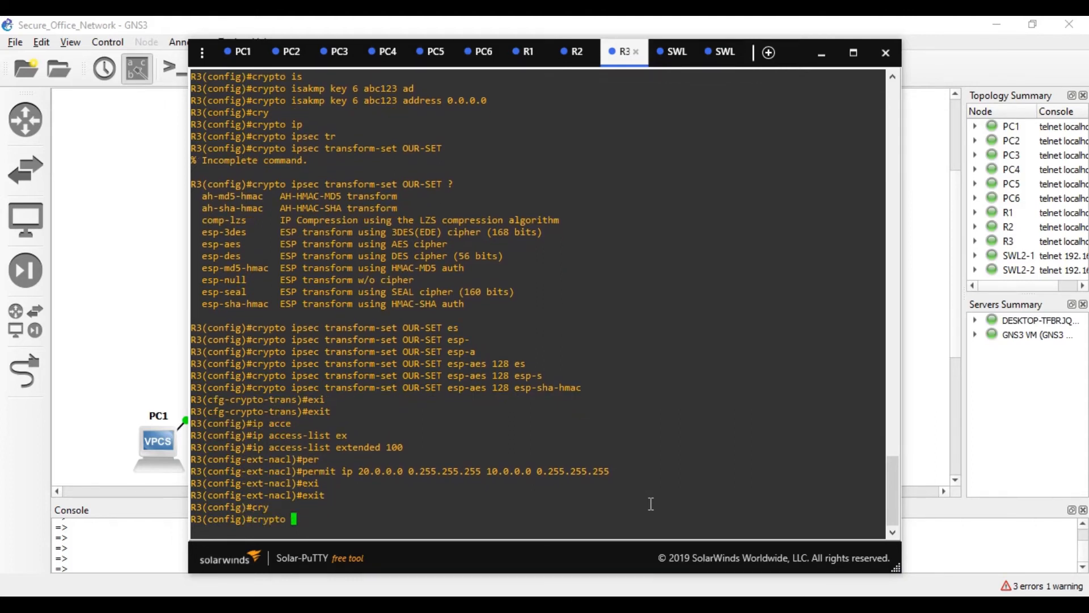
type("ma")
key("Tab")
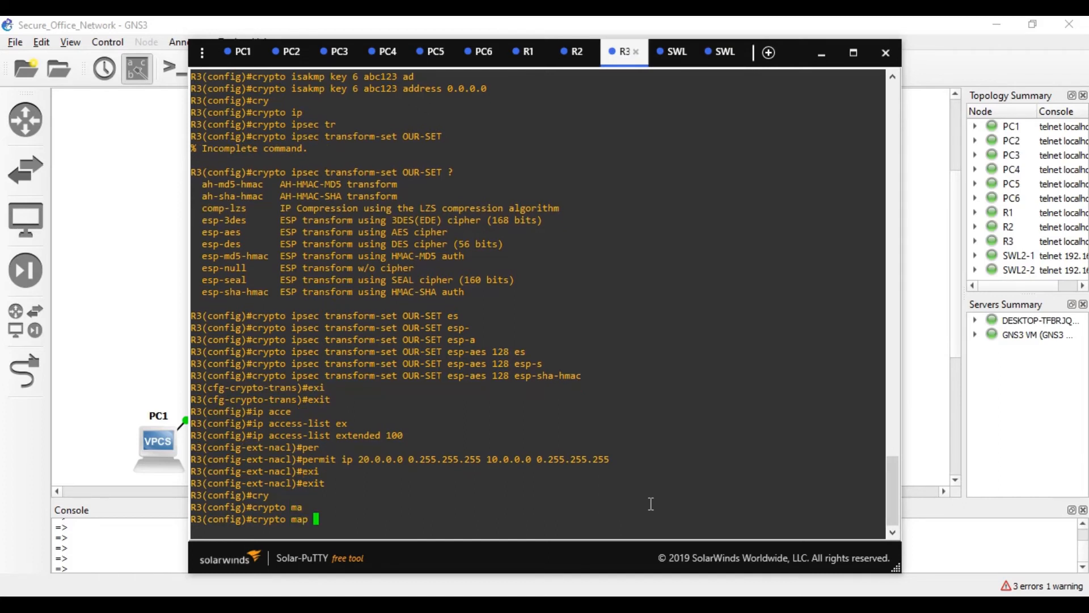
type("OUR-MAP 1 ip")
key("Tab")
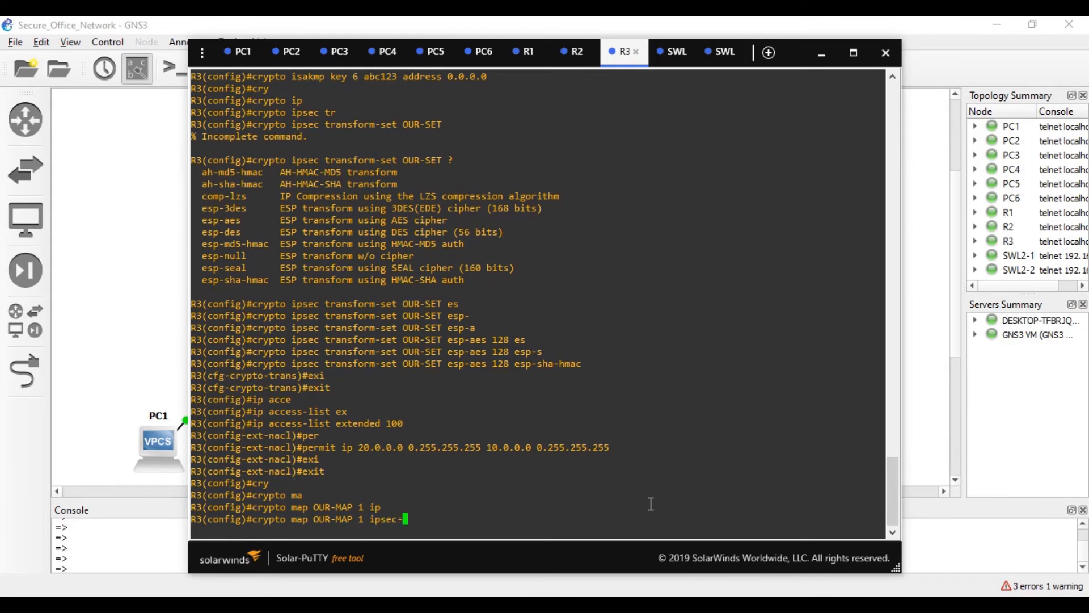
type("is")
key("Tab")
key("Return")
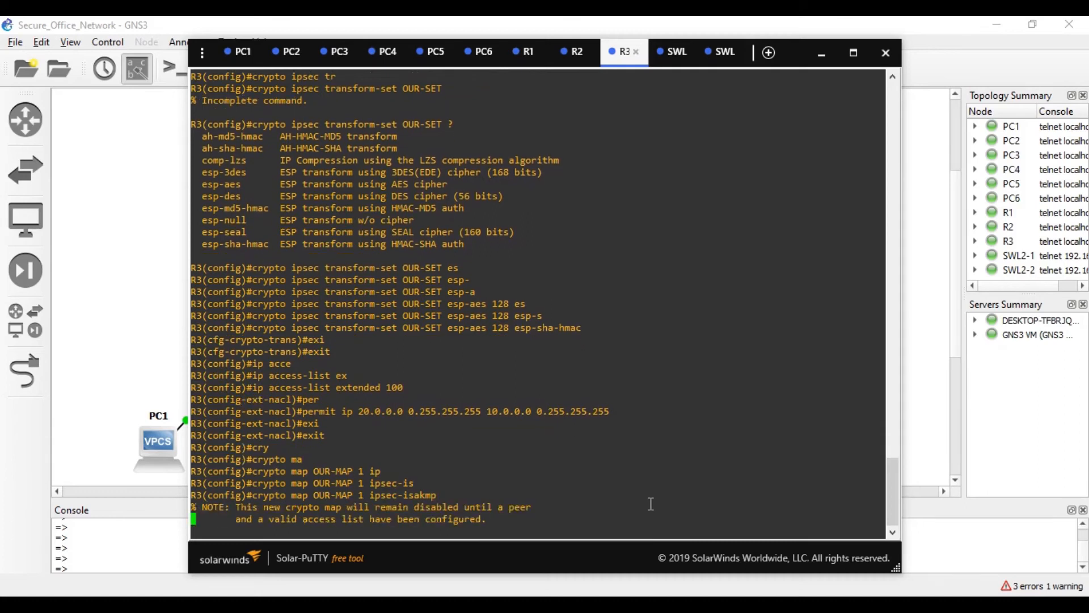
- Make the crypto map match address 100
type("match ad")
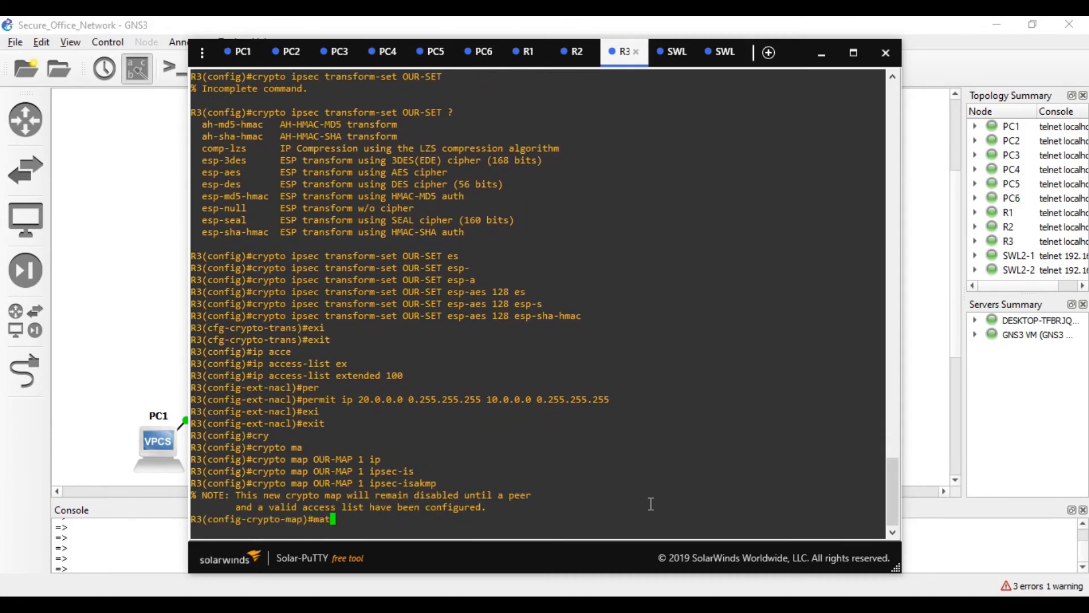
key("Tab")
type("ad")
key("Tab")
type("100")
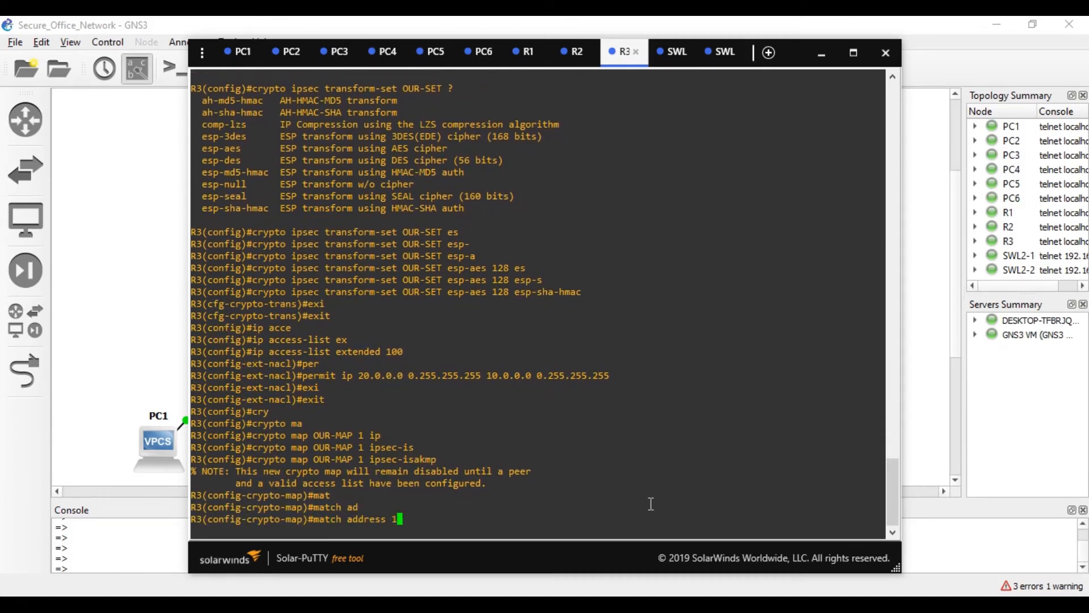
key("Return")
- Set the crypto map peer to 216.21.5.1, checking the address on the topology
type("set per")
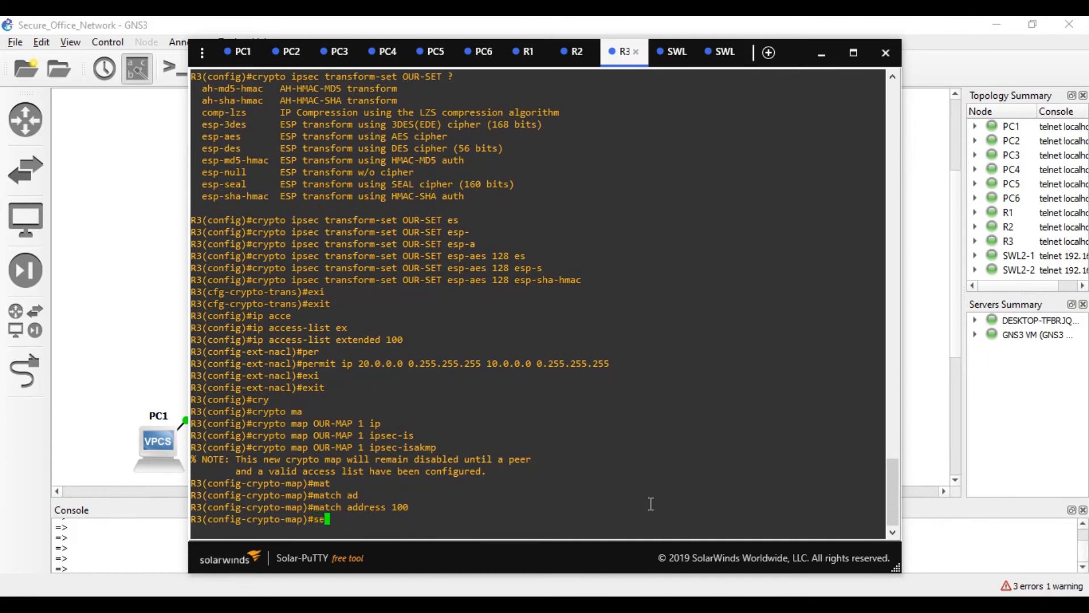
key("Tab")
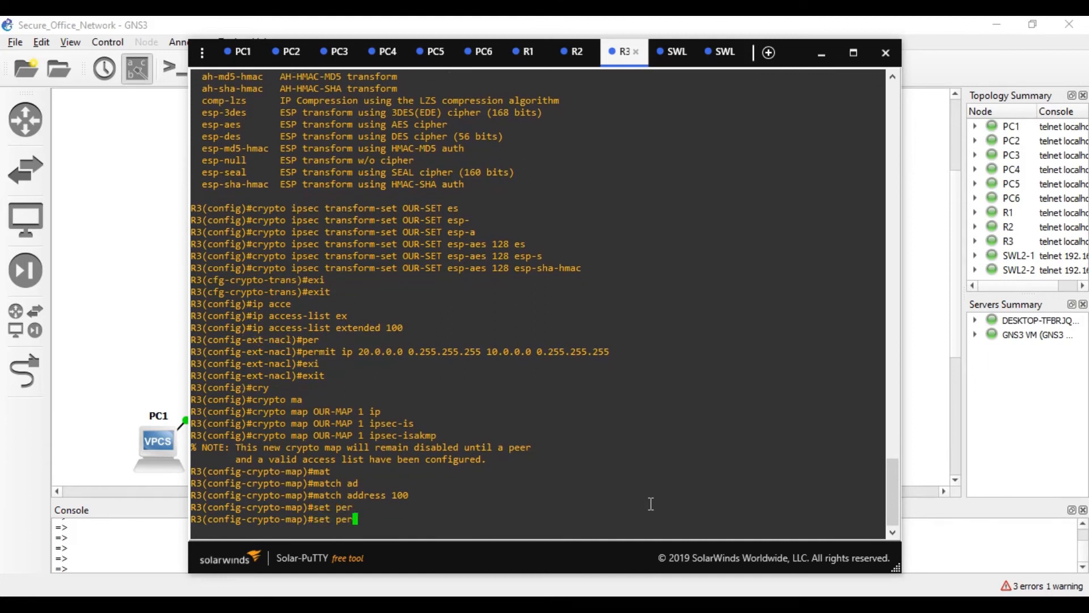
key("BackSpace")
key("Tab")
left_click(180, 285)
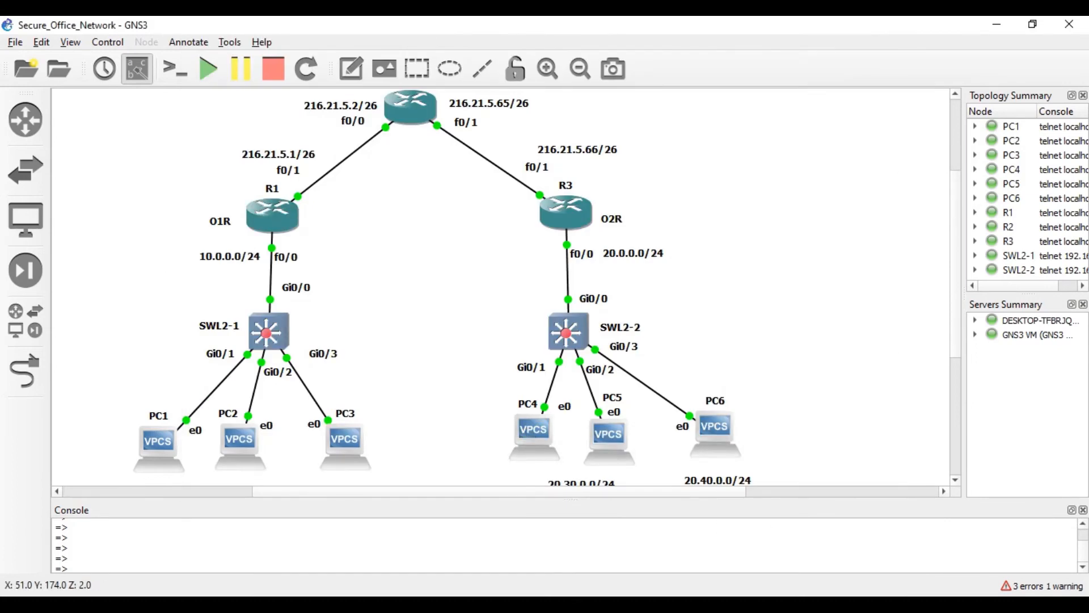
left_click(586, 604)
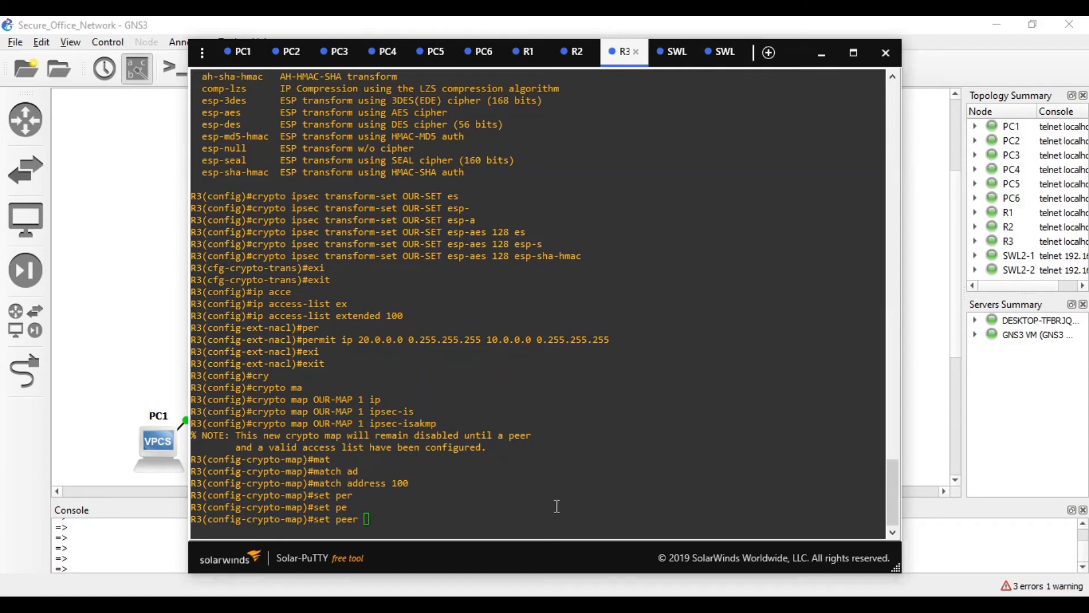
type("216.21.5.1")
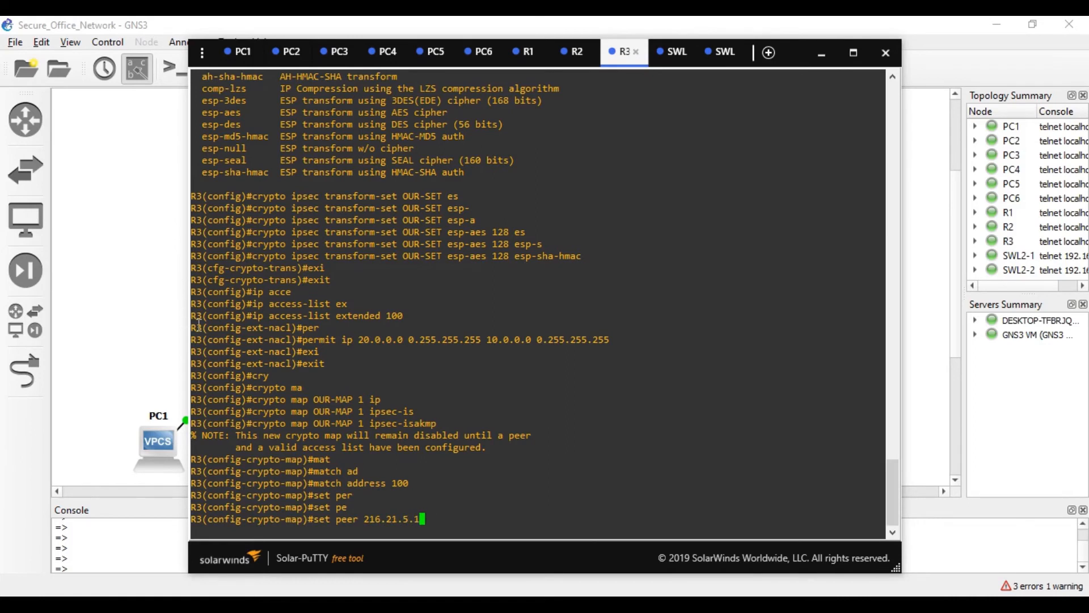
left_click(141, 269)
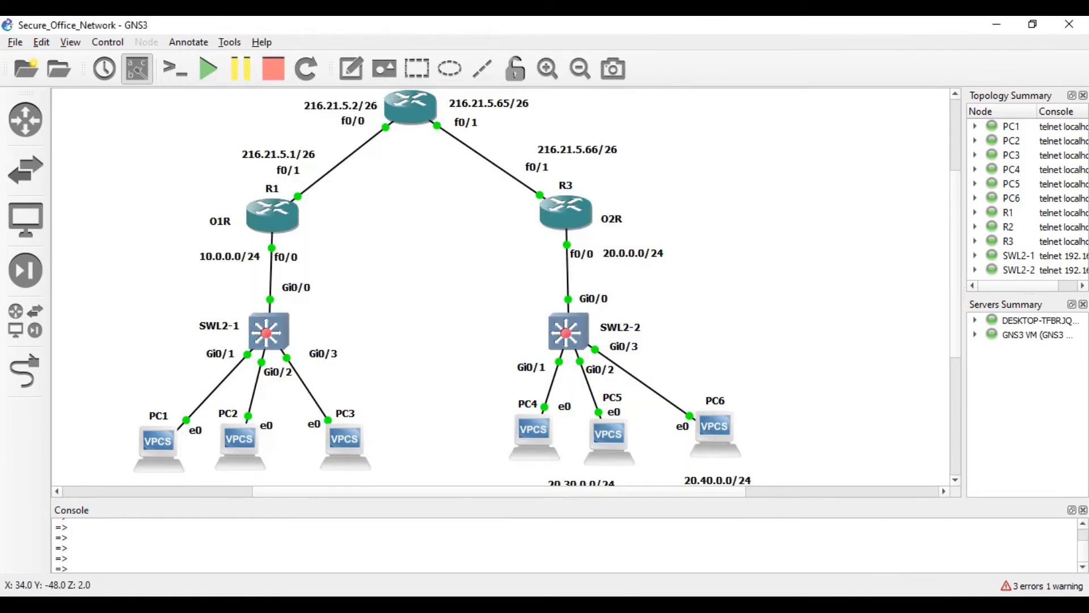
key("alt+Tab")
key("Return")
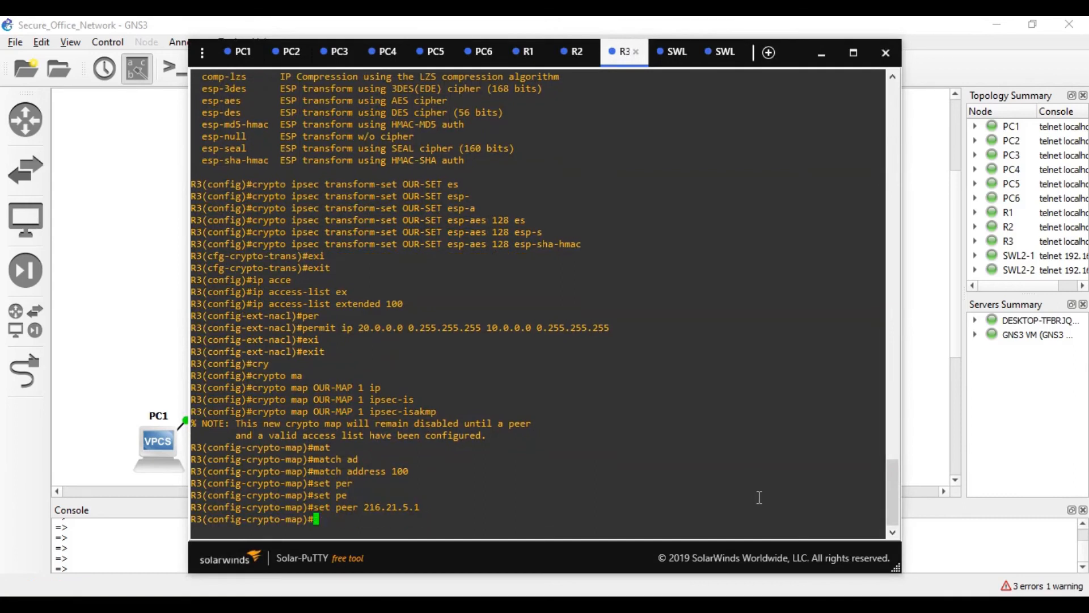
- Type 'set transform-set OUR-SET' in the crypto map
type("set tr")
key("Tab")
type("O")
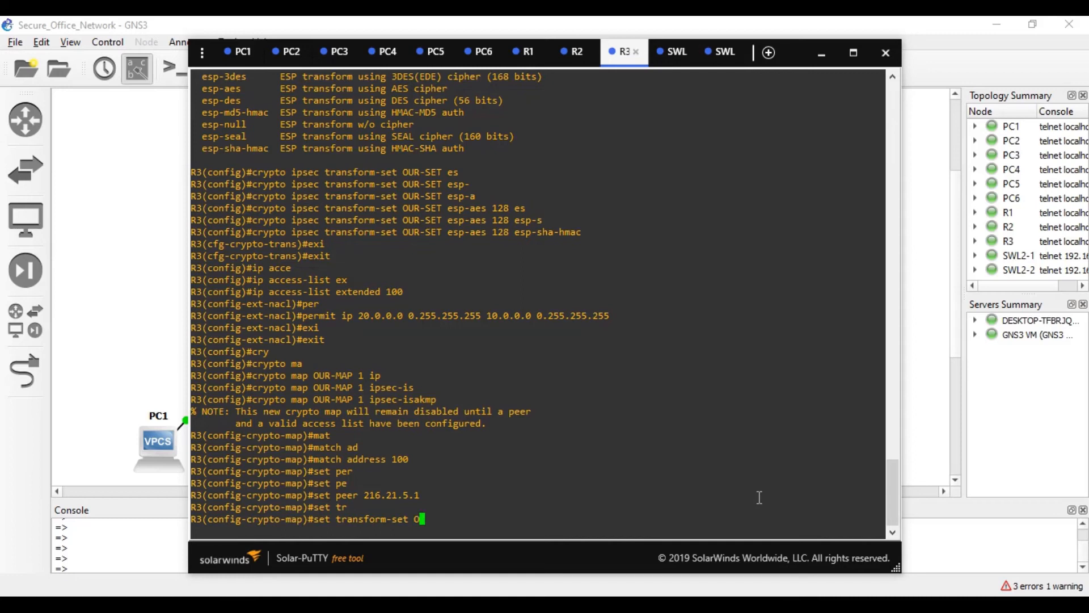
type("UR-SET")
- Assign transform set OUR-SET to the crypto map and exit its configuration
key("Return")
type("EX")
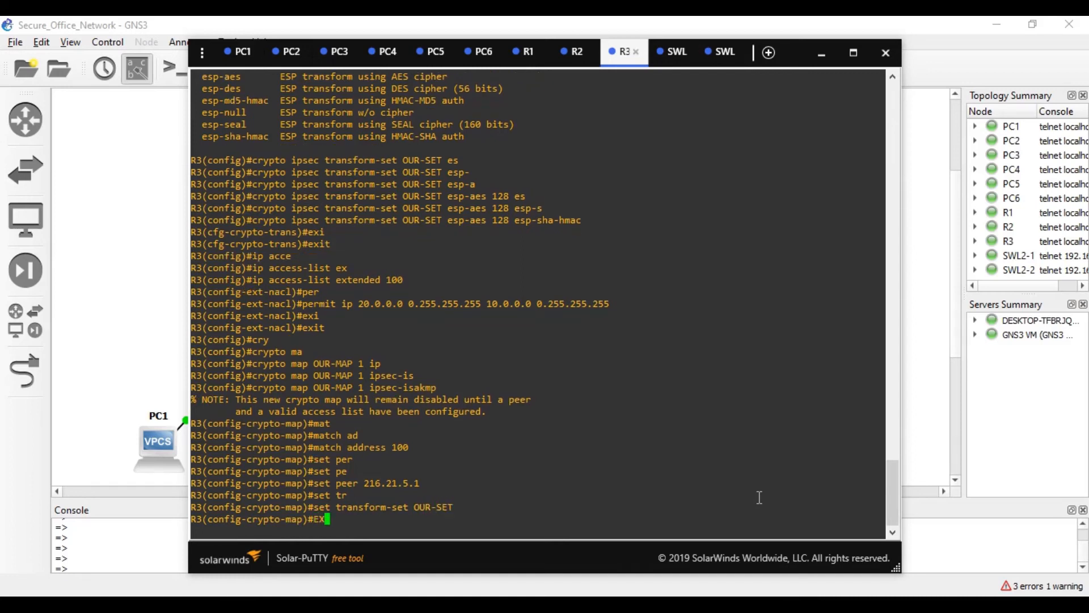
key("Tab")
key("Return")
- Apply crypto map OUR-MAP to R3's FastEthernet 0/1
type("interface fa")
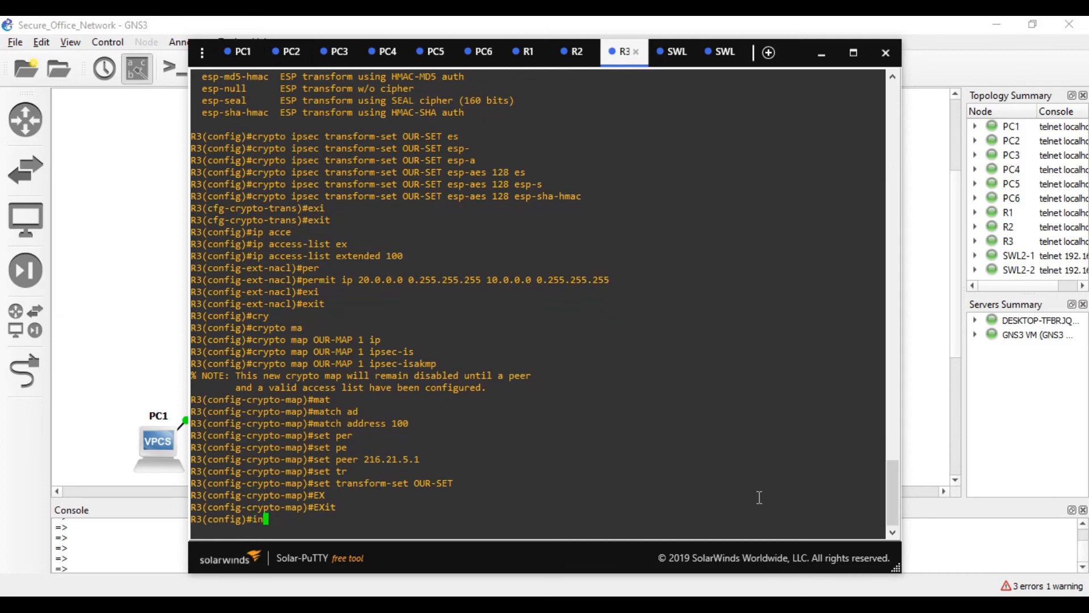
key("Tab")
type("fa")
key("Tab")
type("0/1")
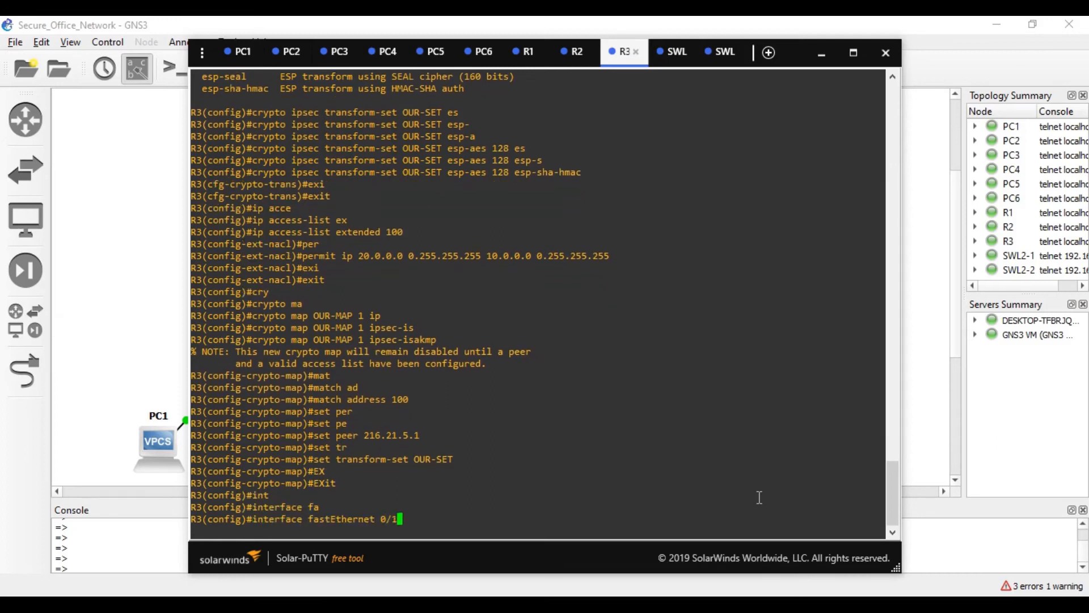
key("Return")
type("cry")
key("Tab")
type("ma")
key("Tab")
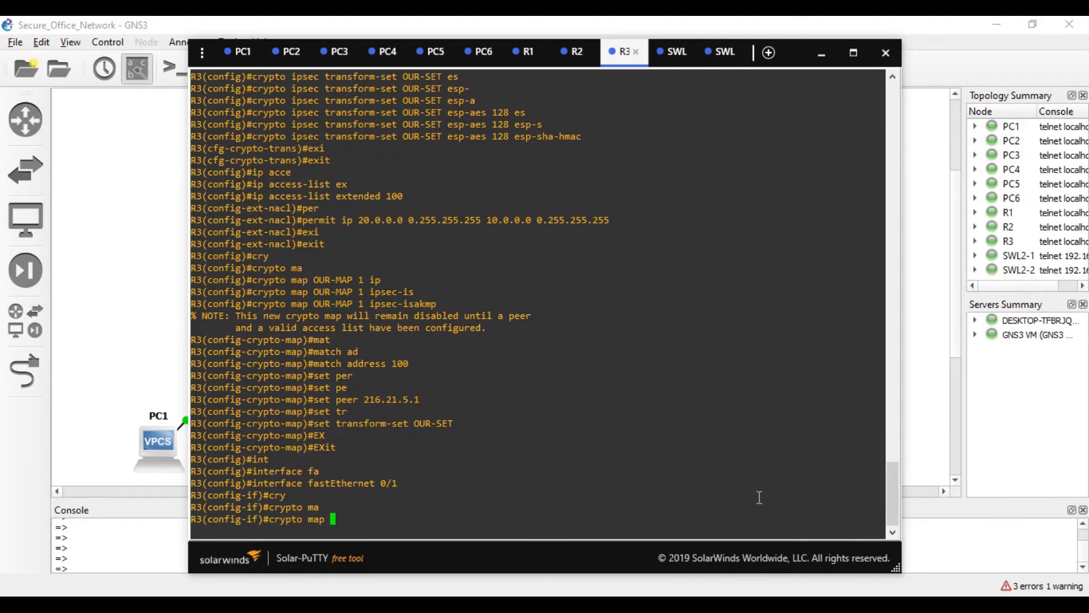
type("OUR-MAP")
key("Return")
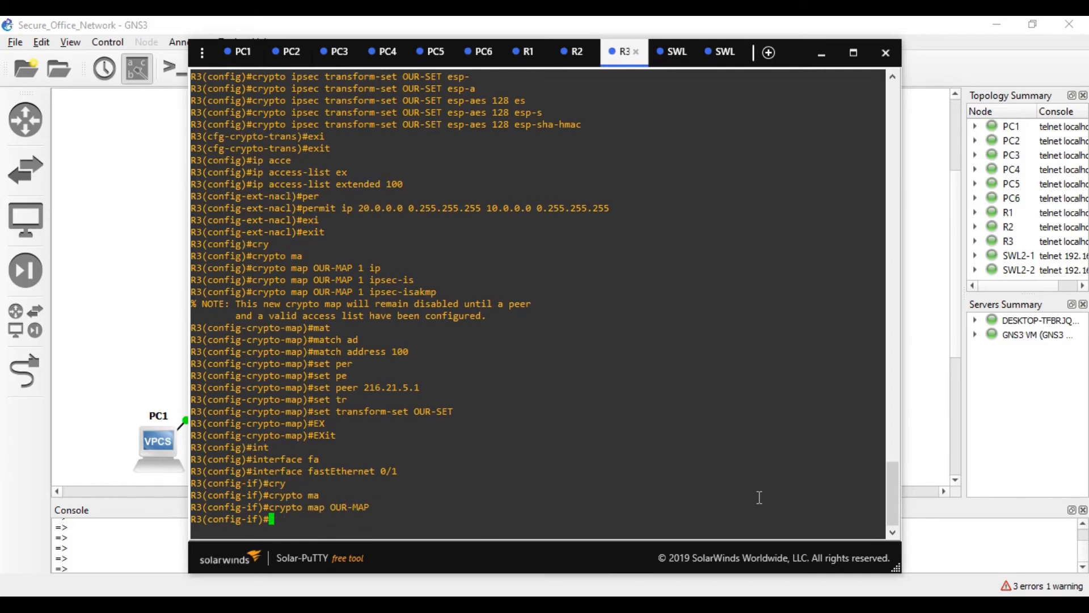
- Save R3's configuration with wr and switch to PC1's console
key("ctrl+z")
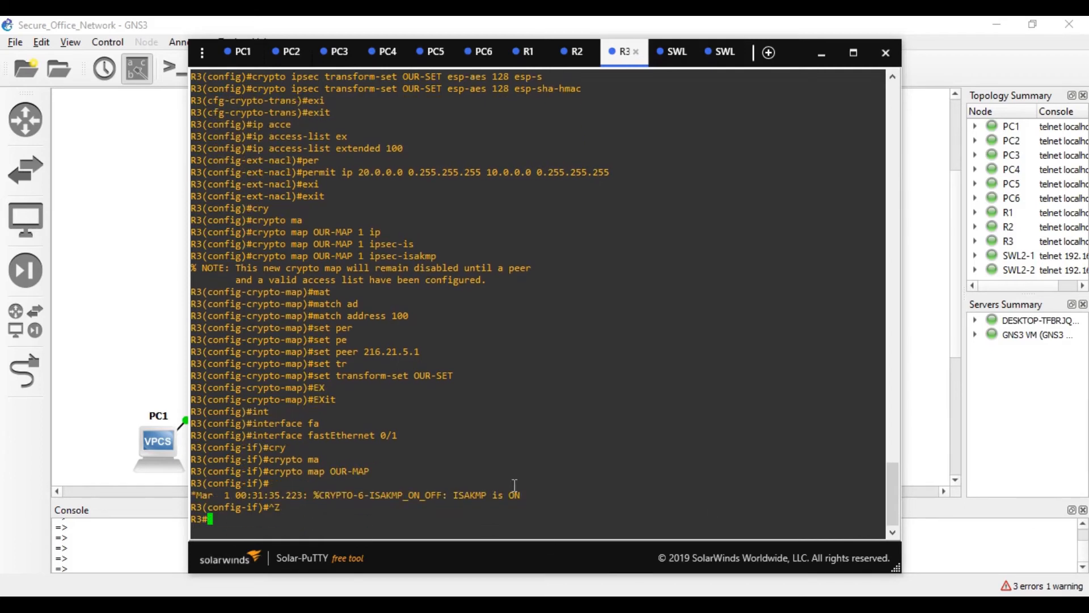
type("WR")
key("Return")
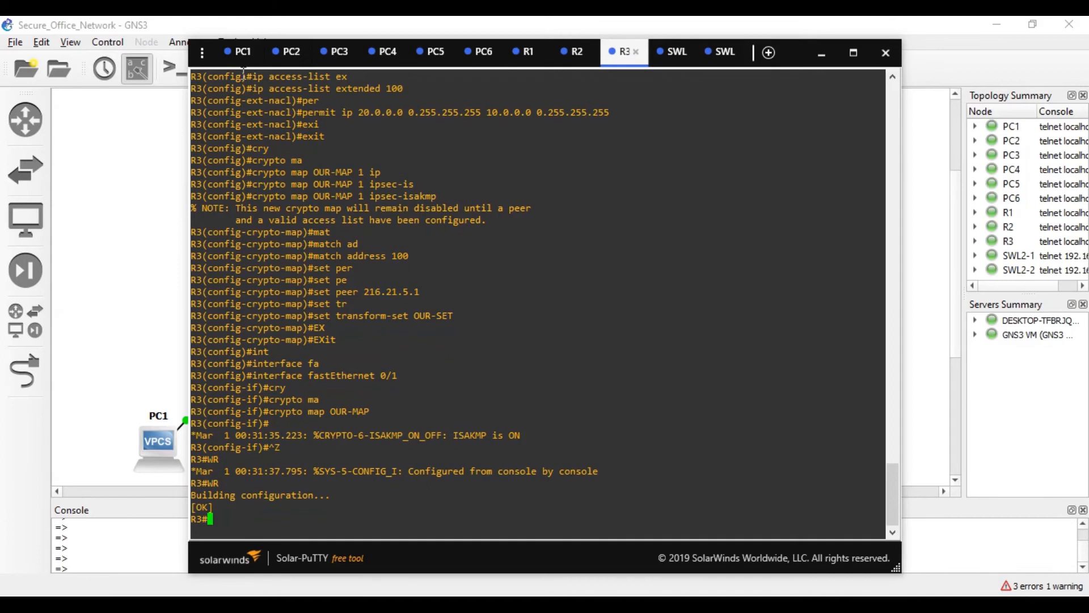
left_click(241, 51)
- Rerun ping 20.30.0.2 from PC1 twice until replies succeed, then bring back the topology
key("Up")
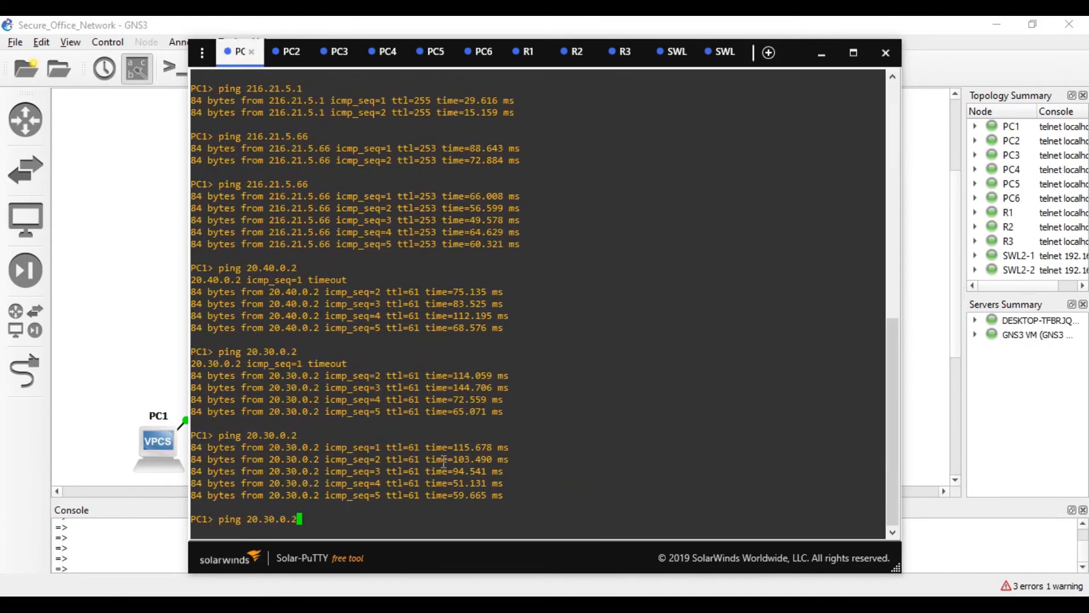
key("Return")
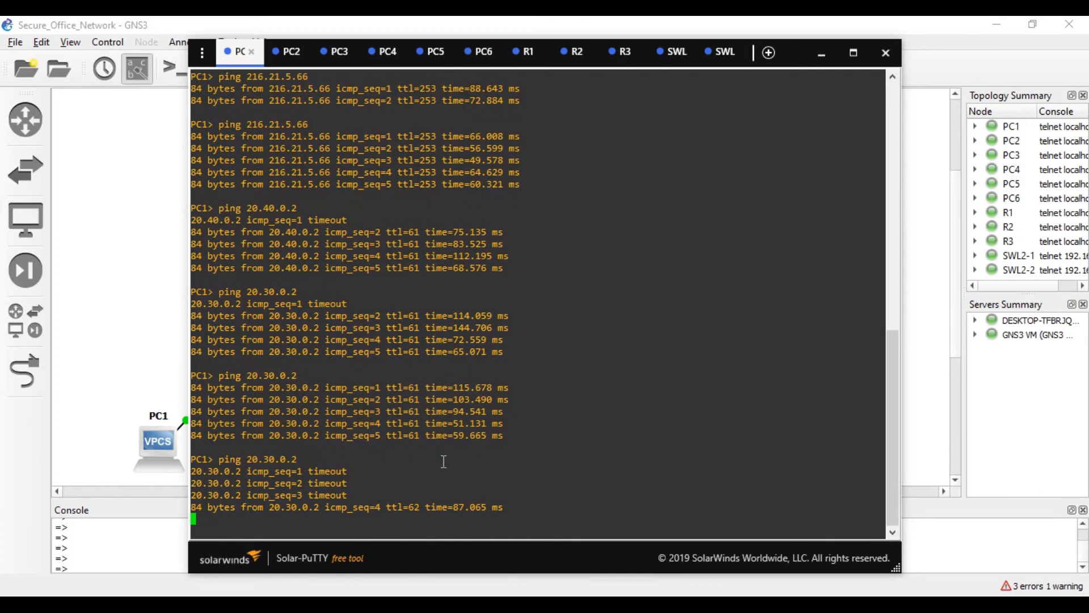
key("Up")
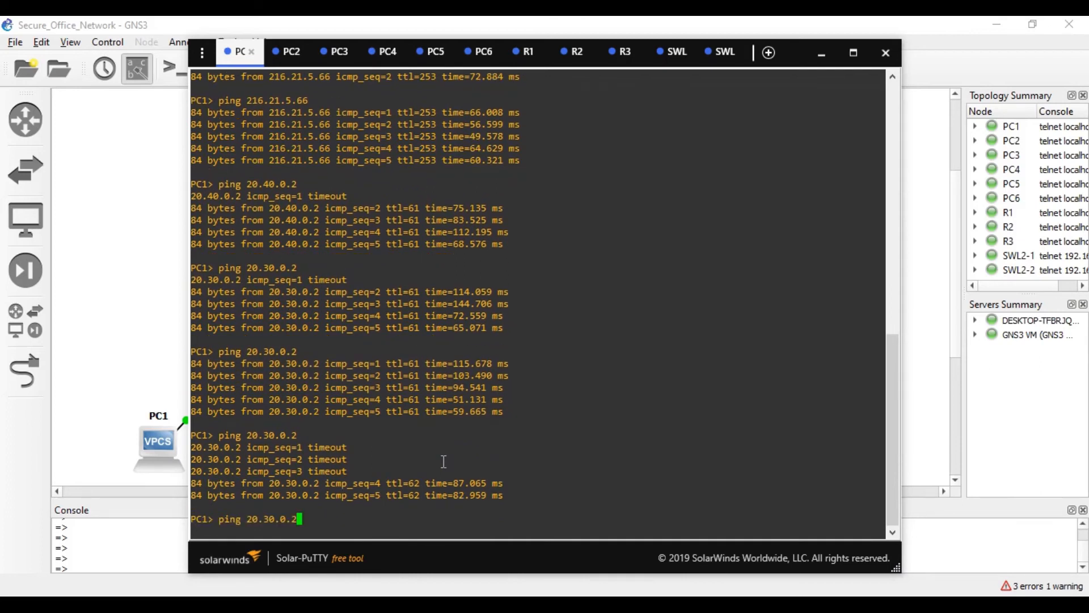
key("Return")
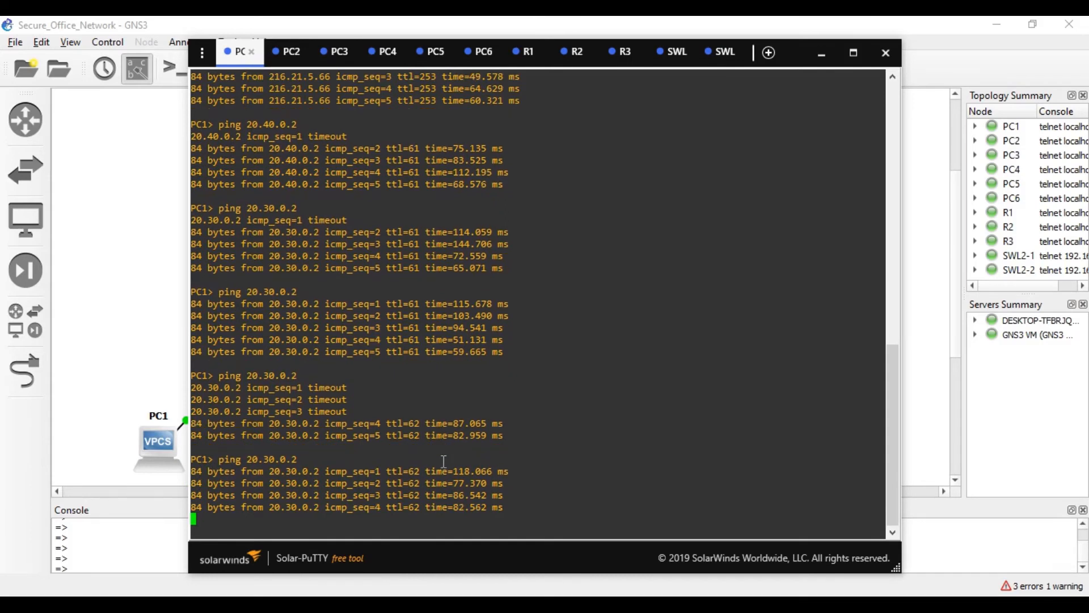
left_click(106, 340)
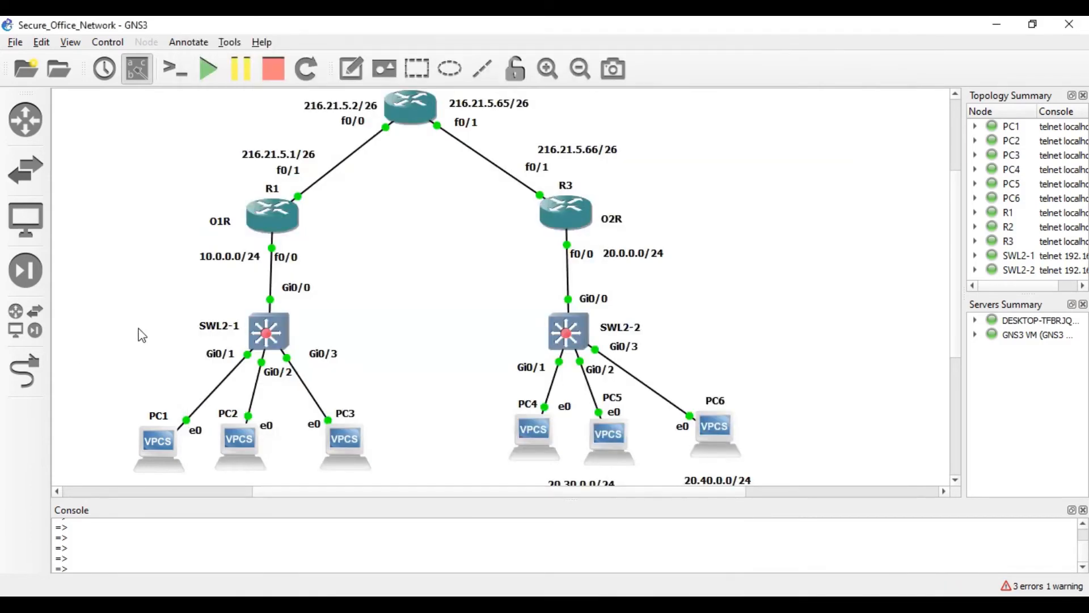
- Start a Wireshark capture on the R2–R3 link after viewing its packet filter settings
right_click(487, 160)
left_click(514, 185)
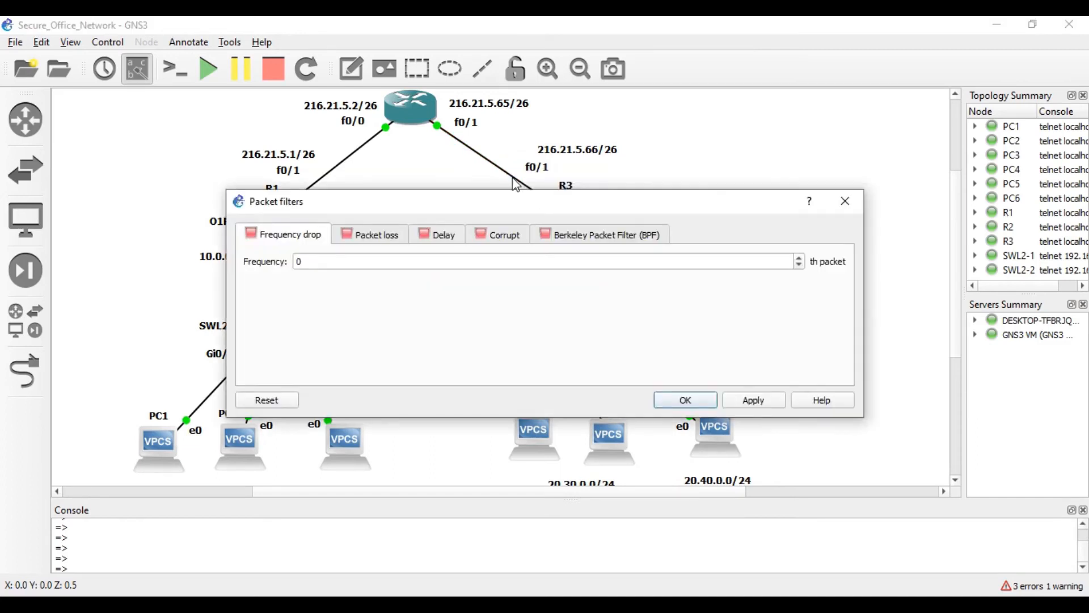
left_click(835, 199)
right_click(482, 153)
left_click(501, 168)
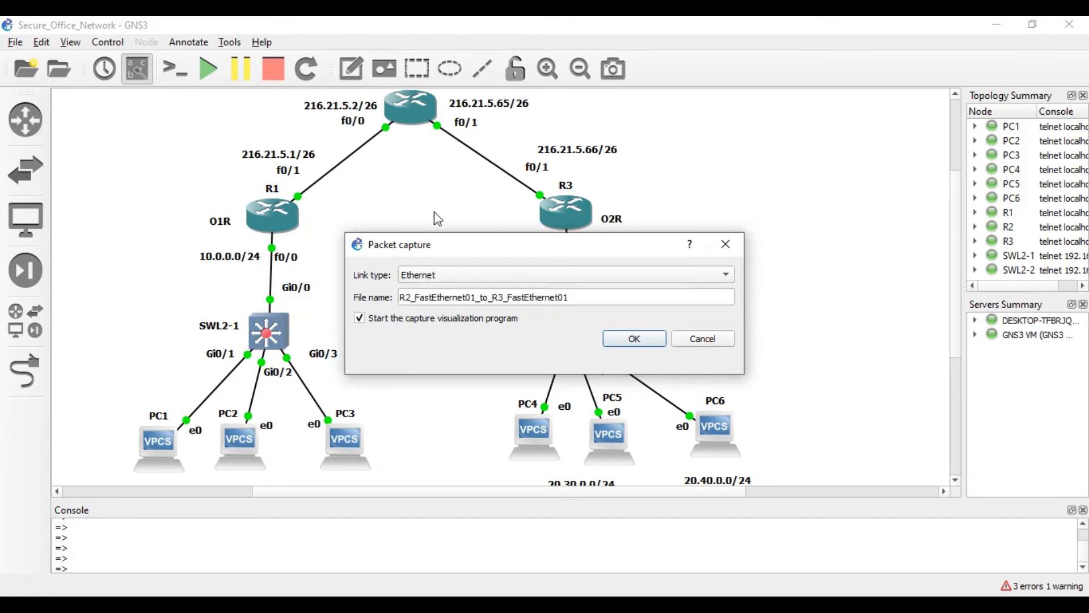
left_click(618, 343)
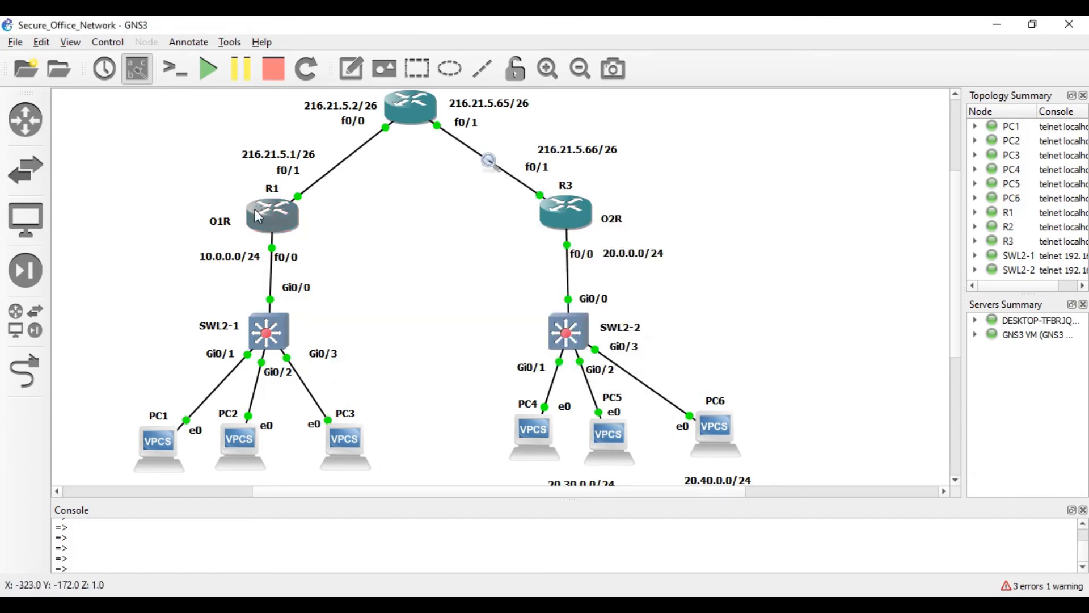
right_click(487, 162)
left_click(502, 176)
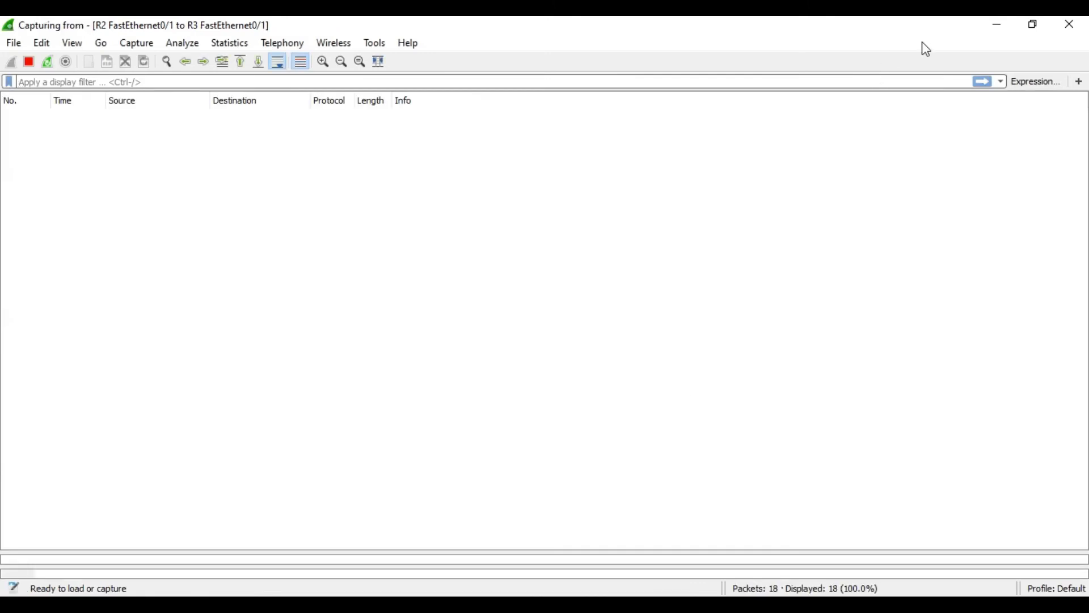
- Minimize Wireshark and start a second capture on the R3–SWL2-2 link
left_click(988, 21)
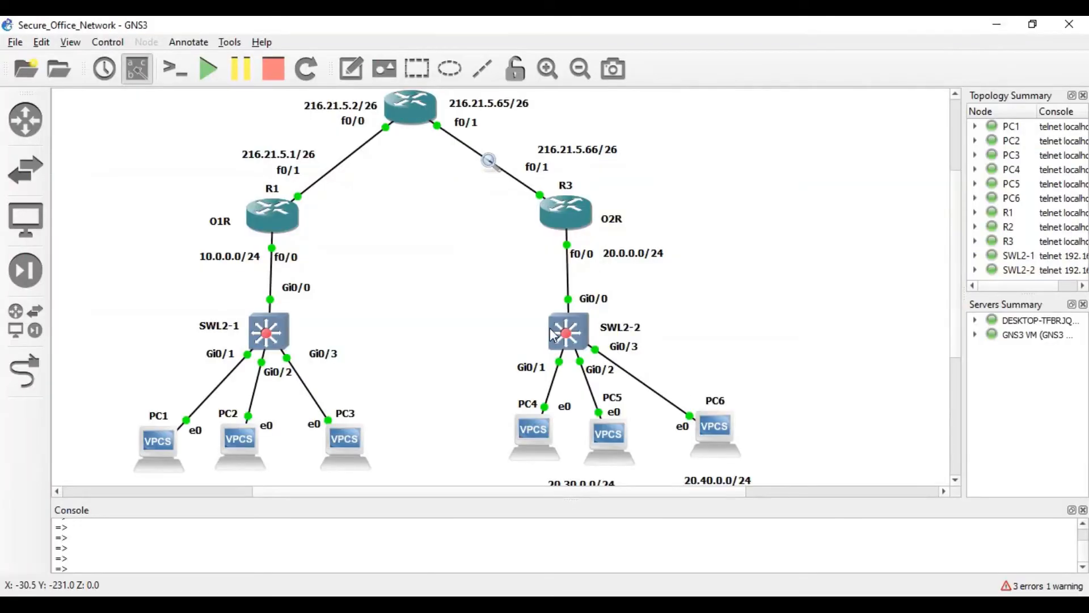
right_click(570, 284)
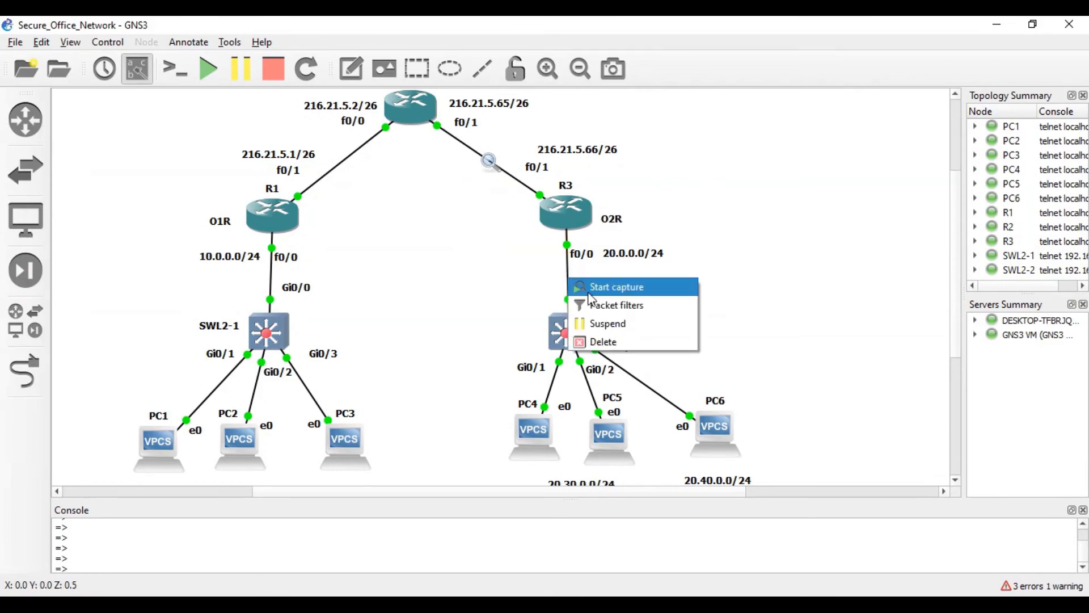
left_click(590, 288)
left_click(626, 338)
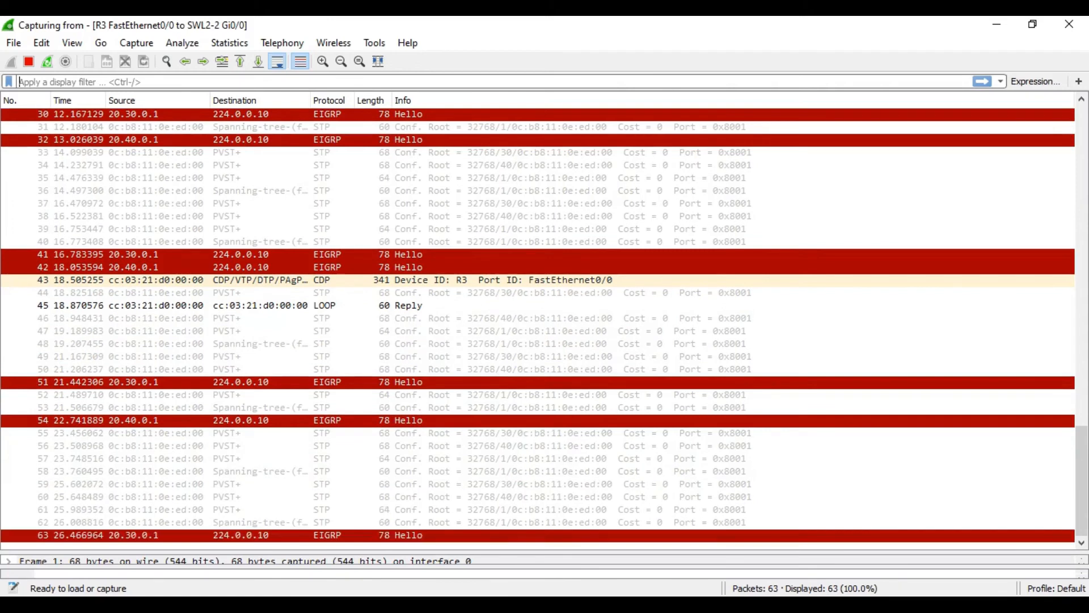
- Rerun ping 20.30.0.2 from PC1's console to generate tunnel traffic
key("alt+Tab")
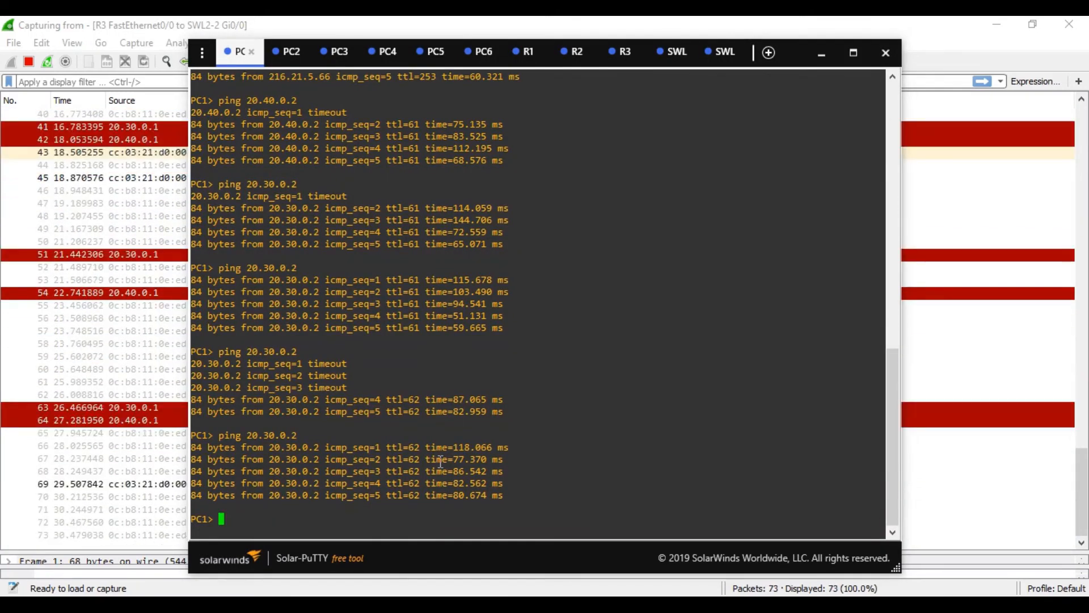
key("Up")
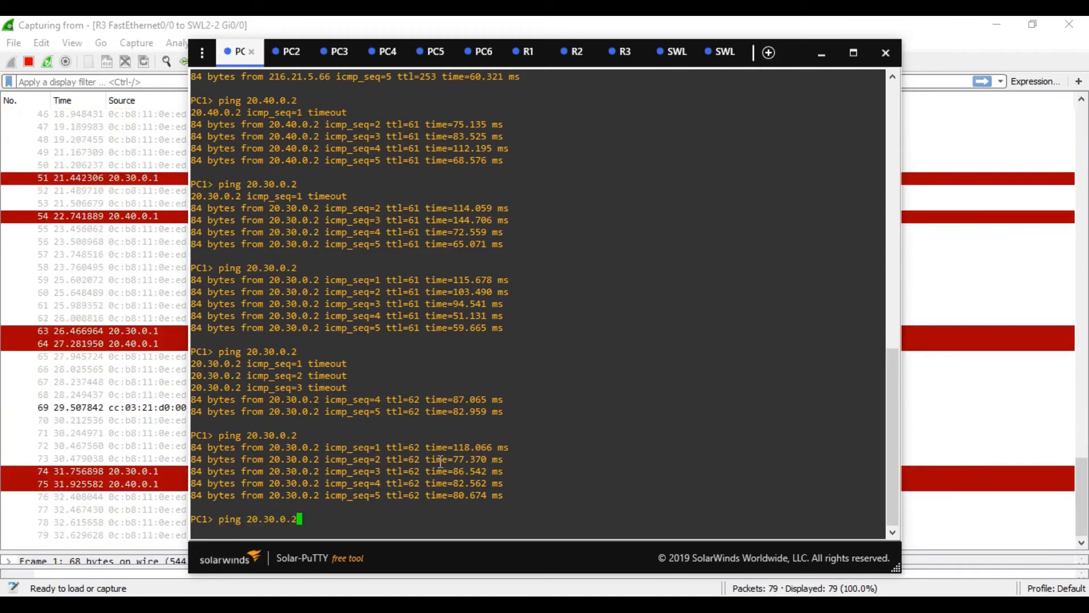
key("Return")
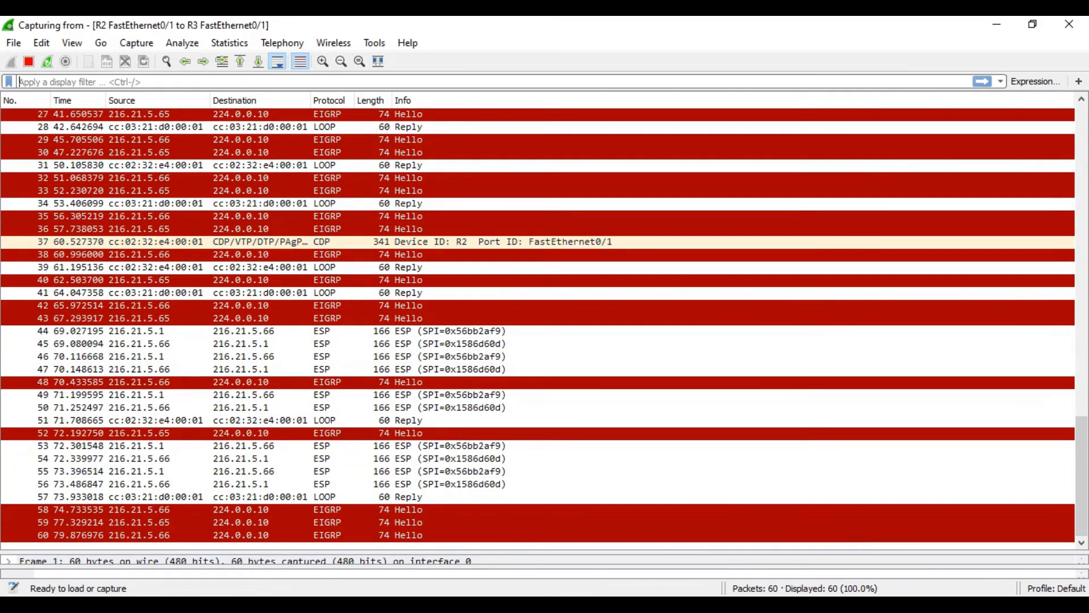
- Expand packet 53's ESP and IPv4 details, then switch to the R3–SWL2-2 capture
key("alt+Tab")
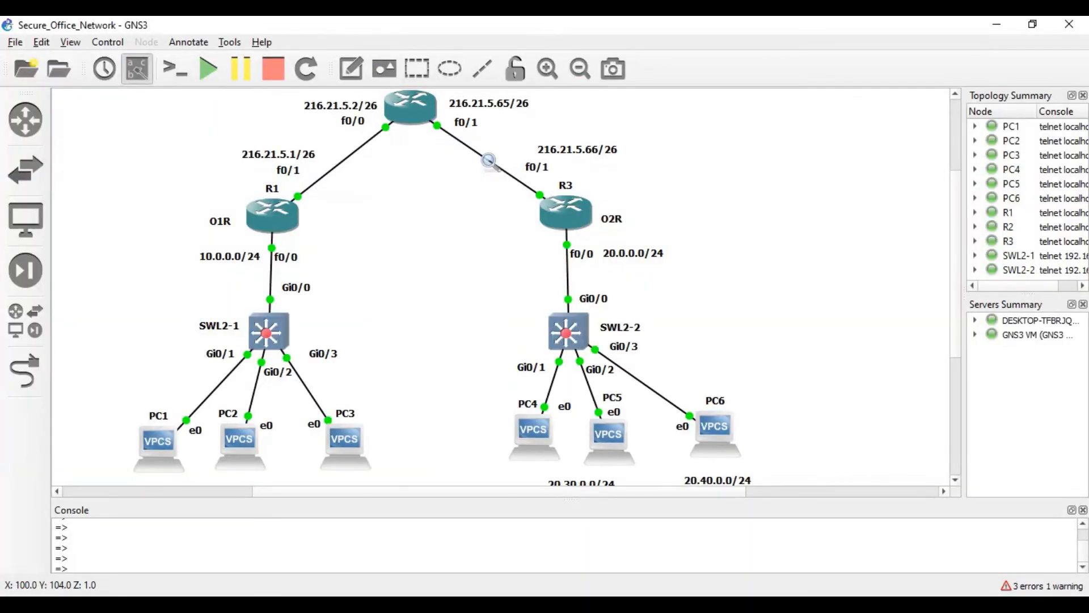
key("alt+Tab")
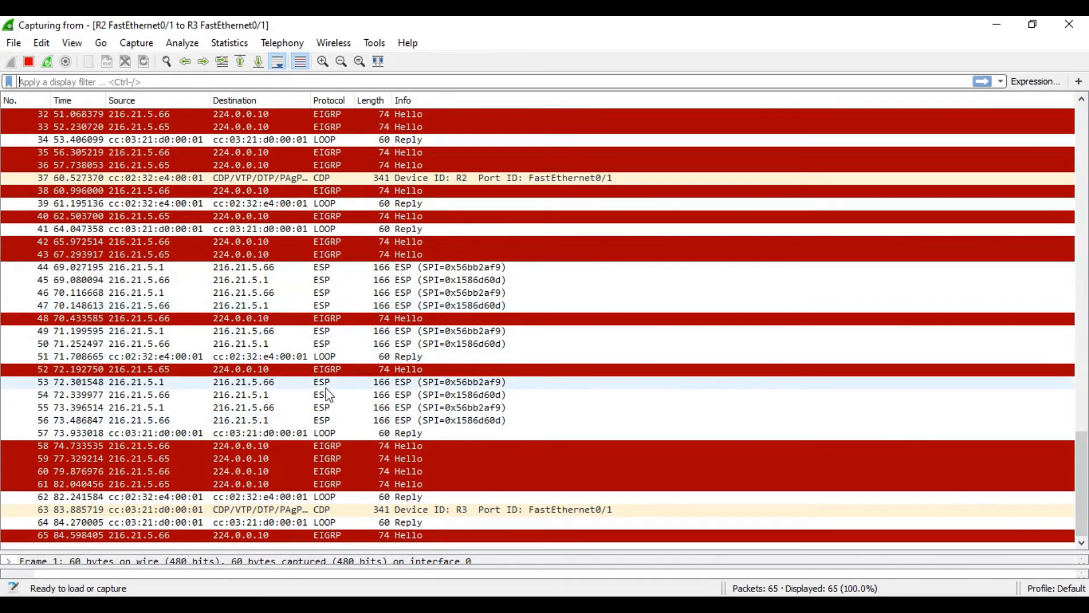
left_click(326, 386)
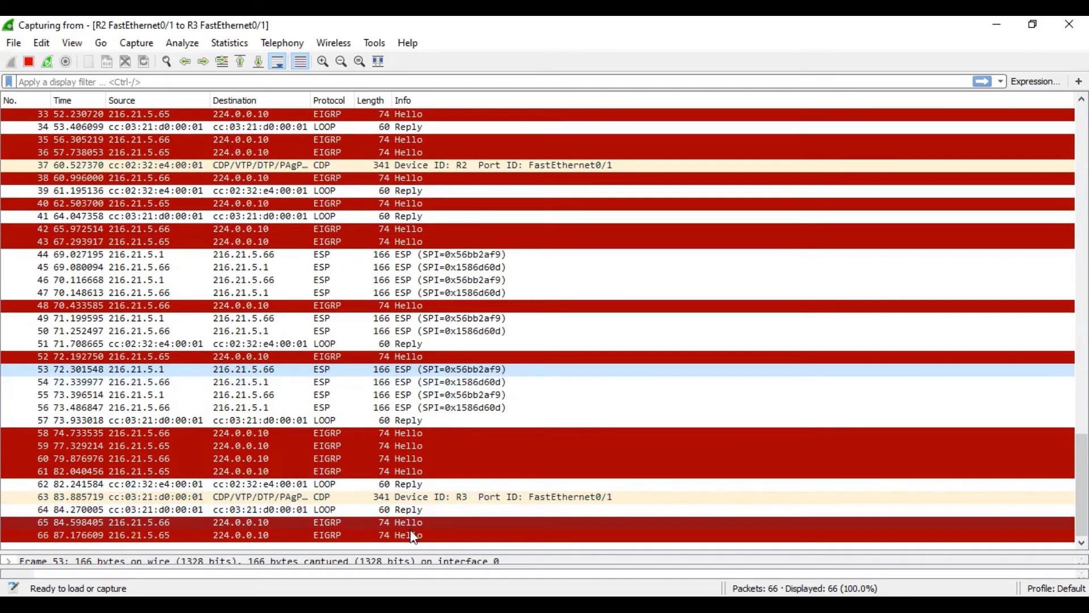
left_click_drag(413, 554, 448, 333)
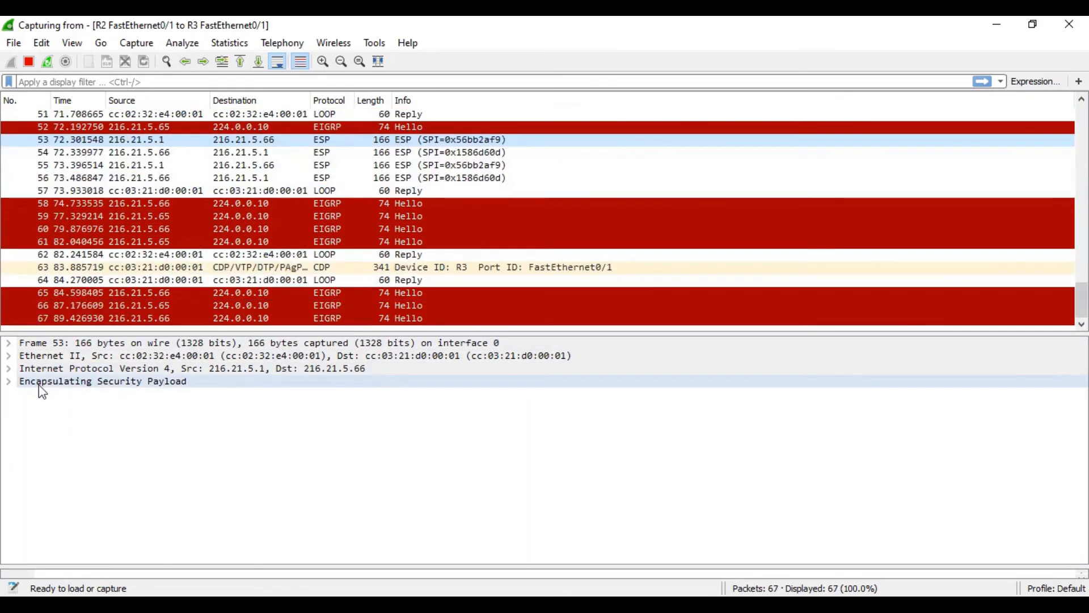
left_click(9, 384)
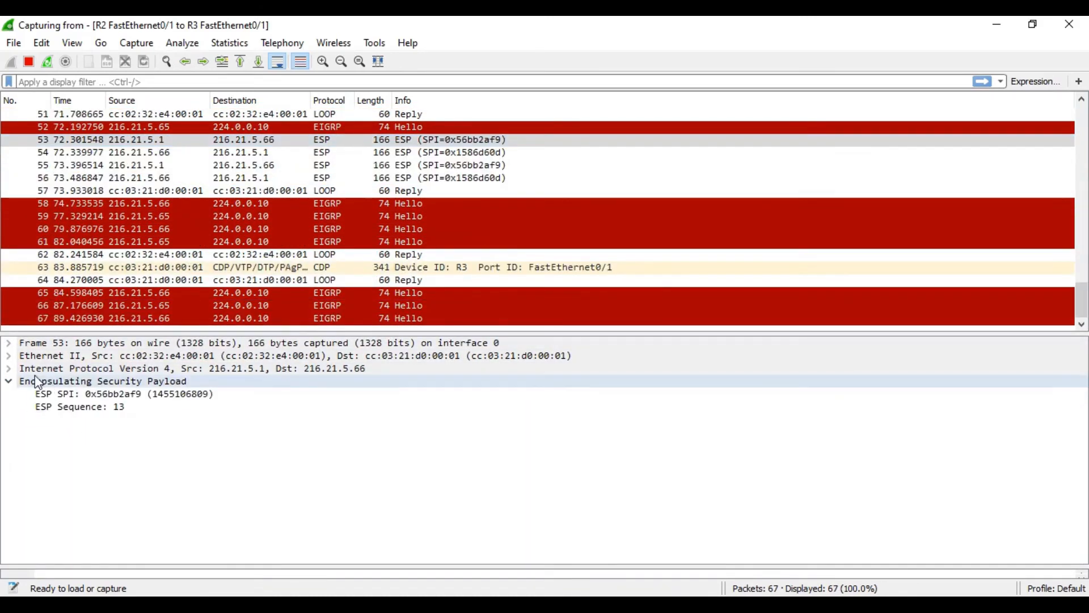
left_click(9, 369)
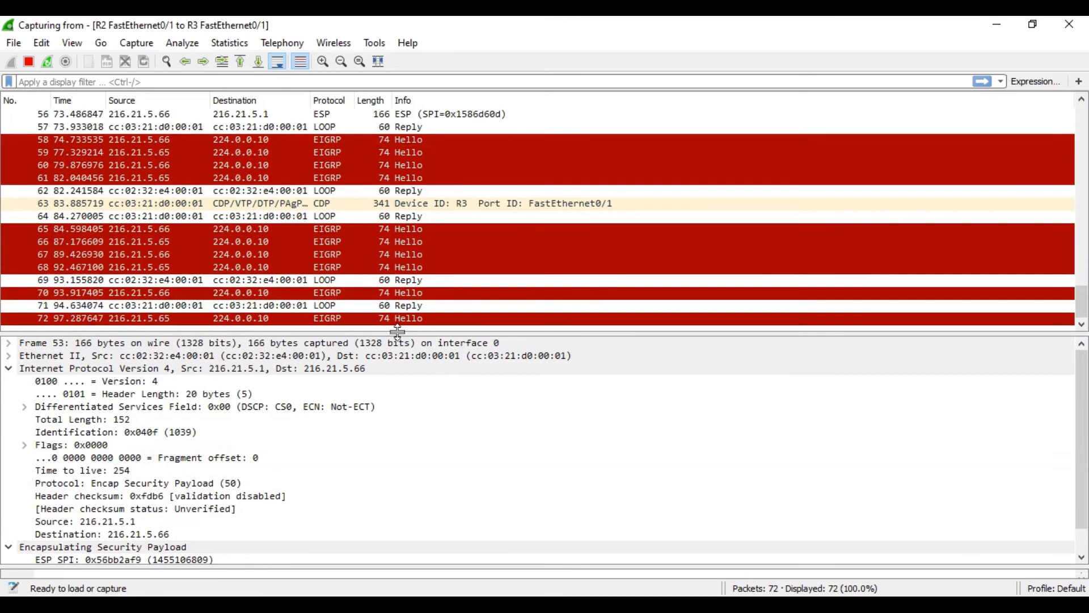
left_click_drag(397, 331, 397, 455)
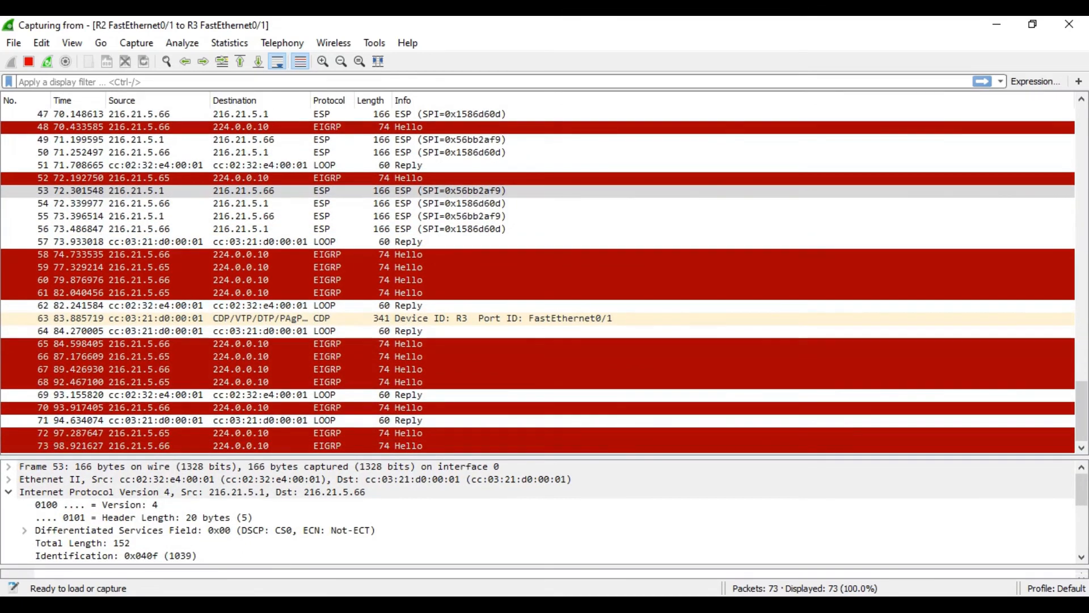
left_click(666, 484)
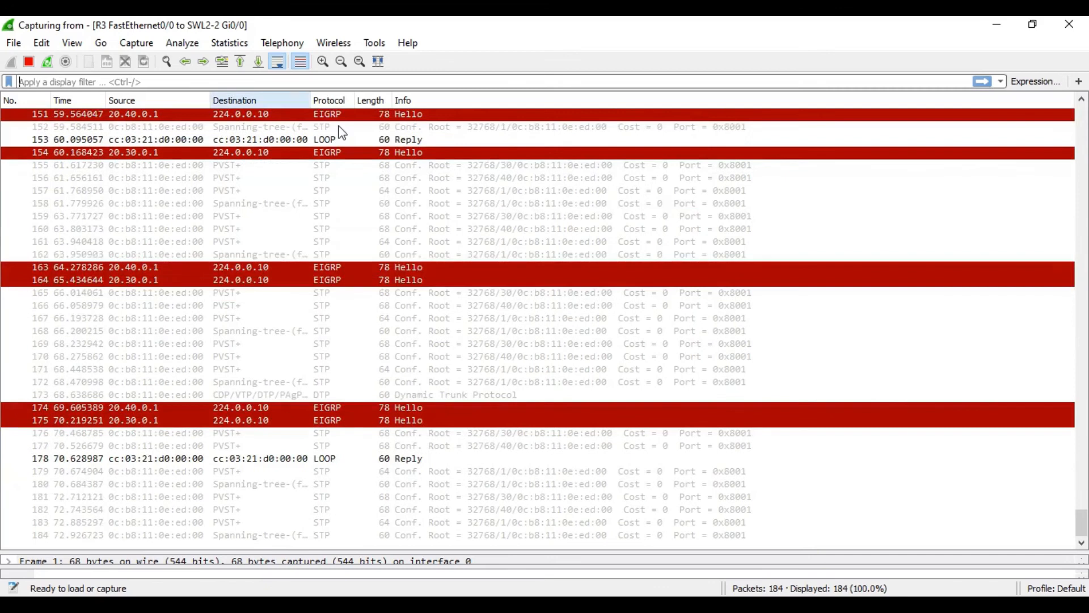
- Inspect ICMP echo request packet 87 from 10.10.0.2 to 20.30.0.2, expanding its ICMP and IPv4 details
scroll(338, 330, "up", 20)
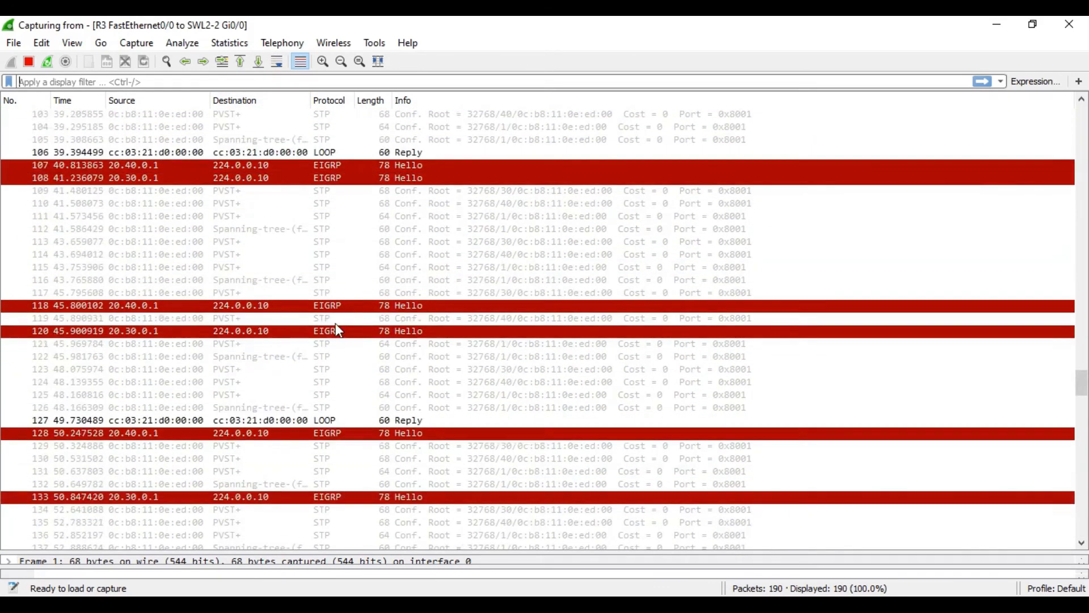
scroll(335, 324, "up", 3)
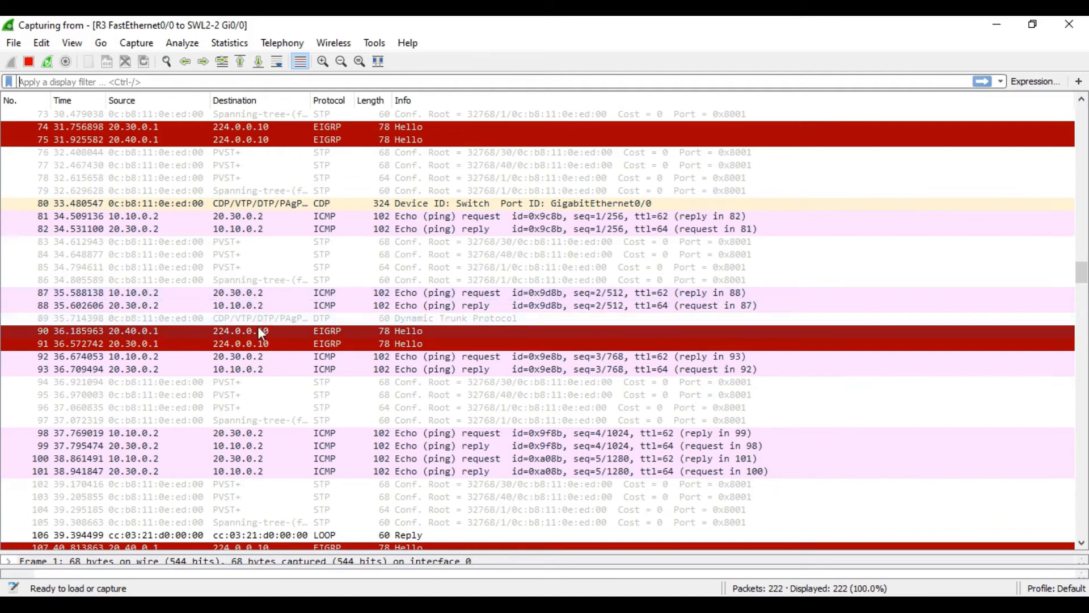
left_click(327, 294)
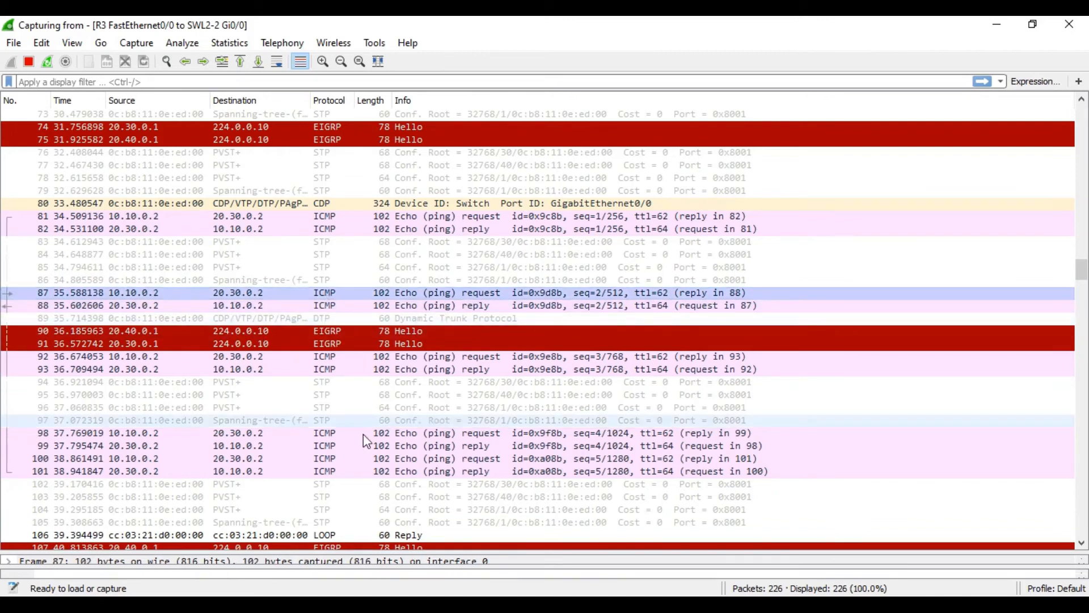
left_click_drag(424, 547, 399, 341)
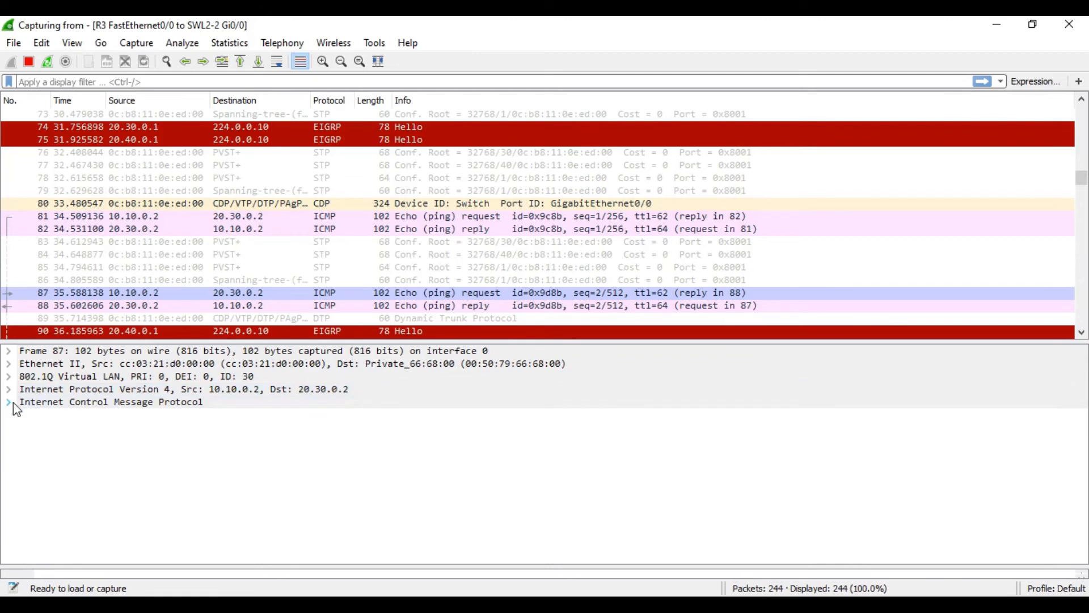
left_click(11, 402)
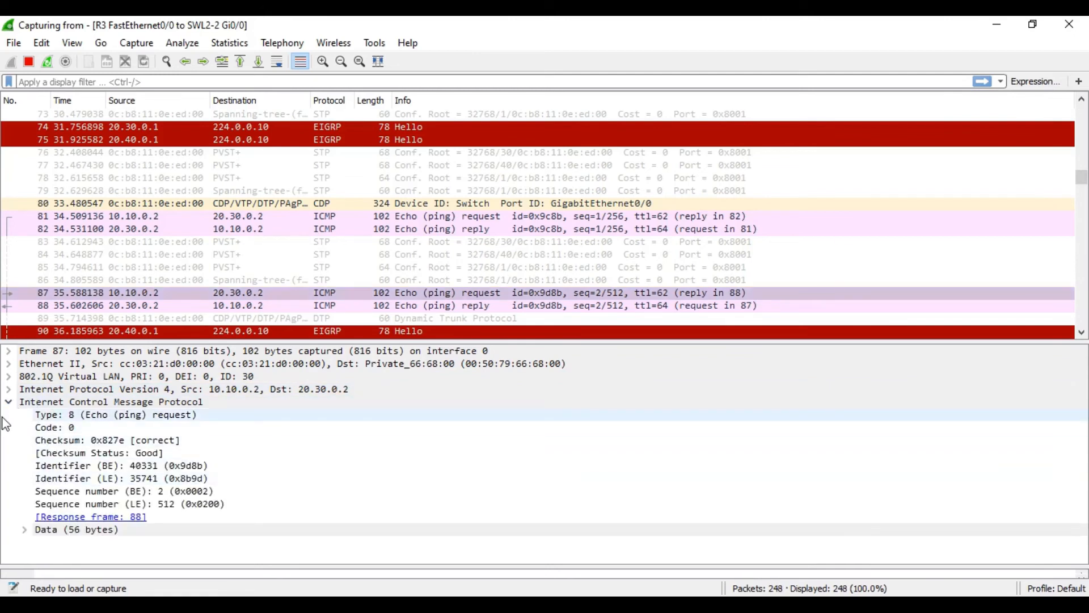
left_click(9, 389)
scroll(124, 449, "down", 1)
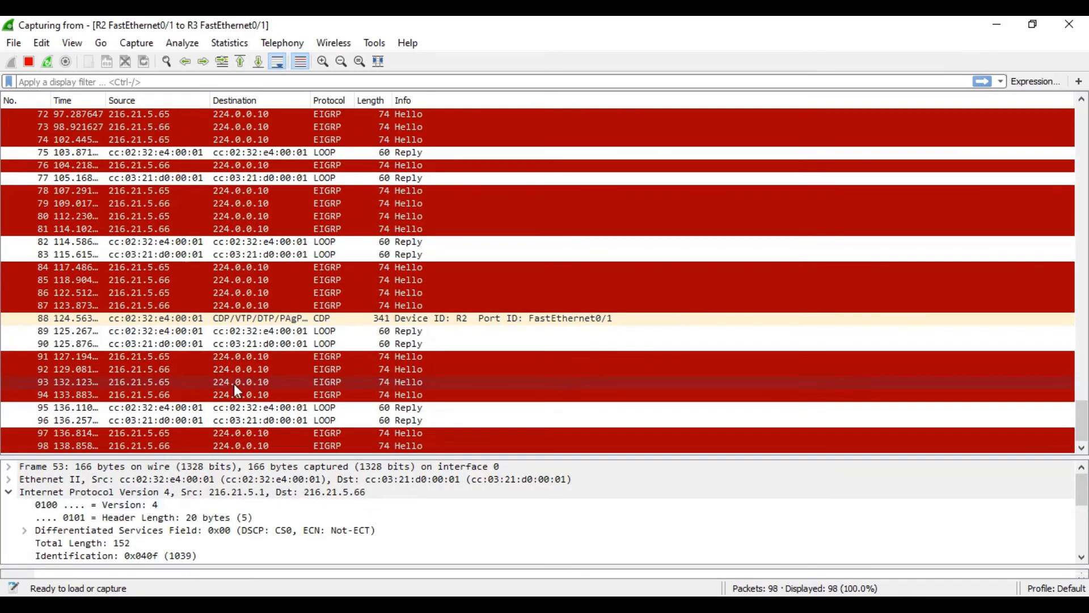
- Scroll the R2–R3 capture to review the ESP packets between 216.21.5.1 and 216.21.5.66
scroll(188, 521, "down", 4)
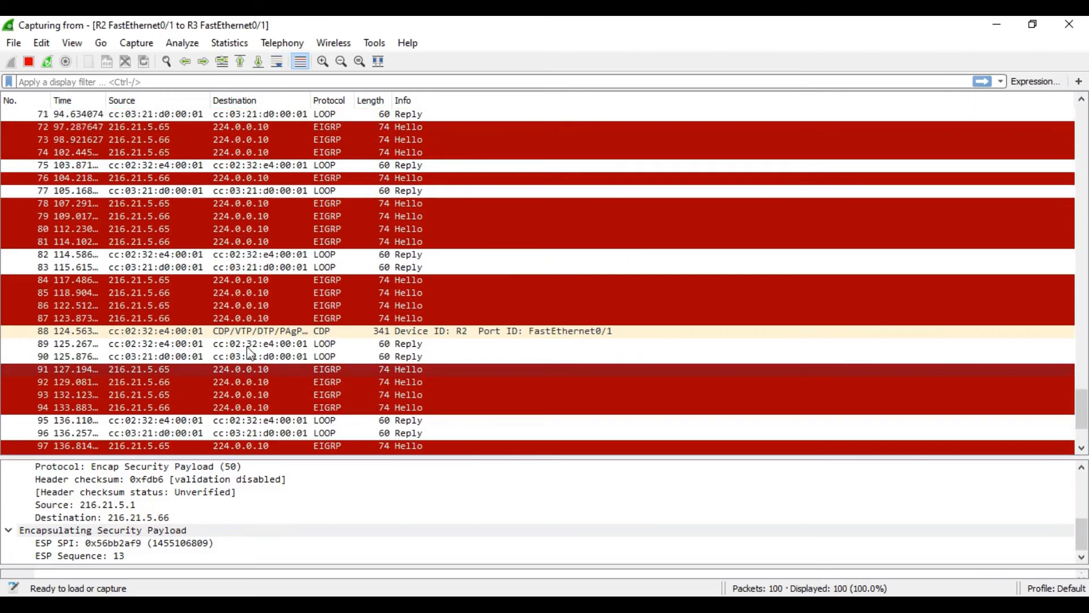
scroll(249, 351, "up", 14)
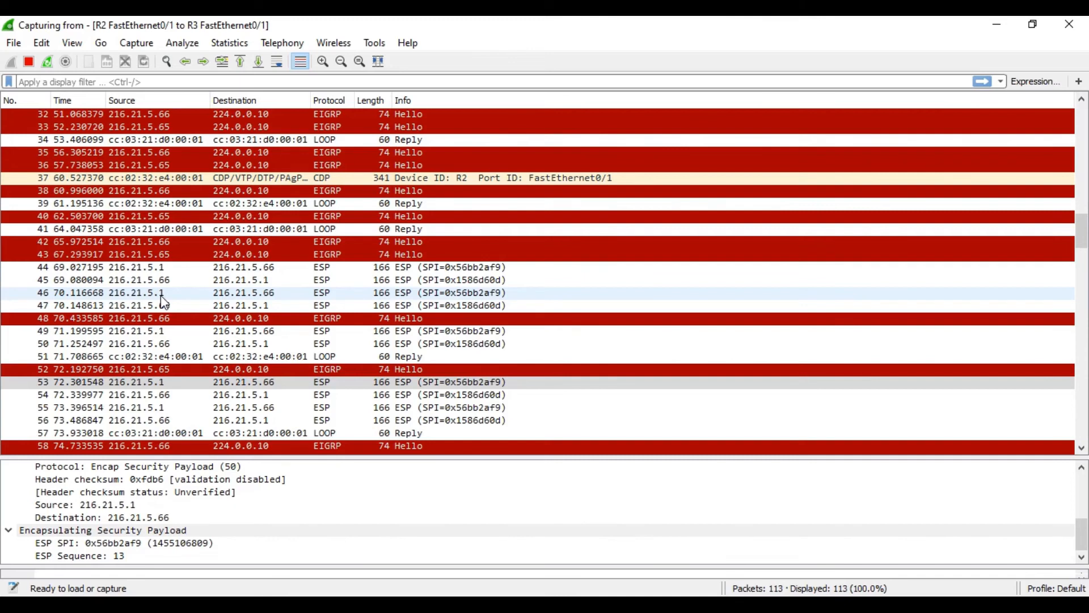
- Minimize Wireshark and stop the packet capture on the R2–R3 link in the GNS3 topology
left_click(1007, 23)
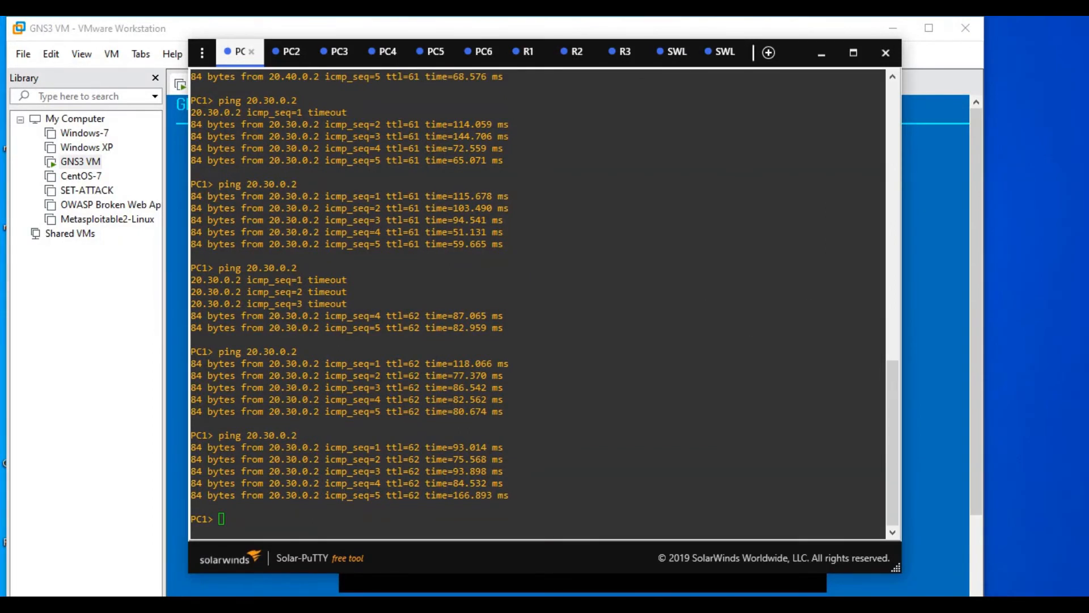
key("alt+Tab")
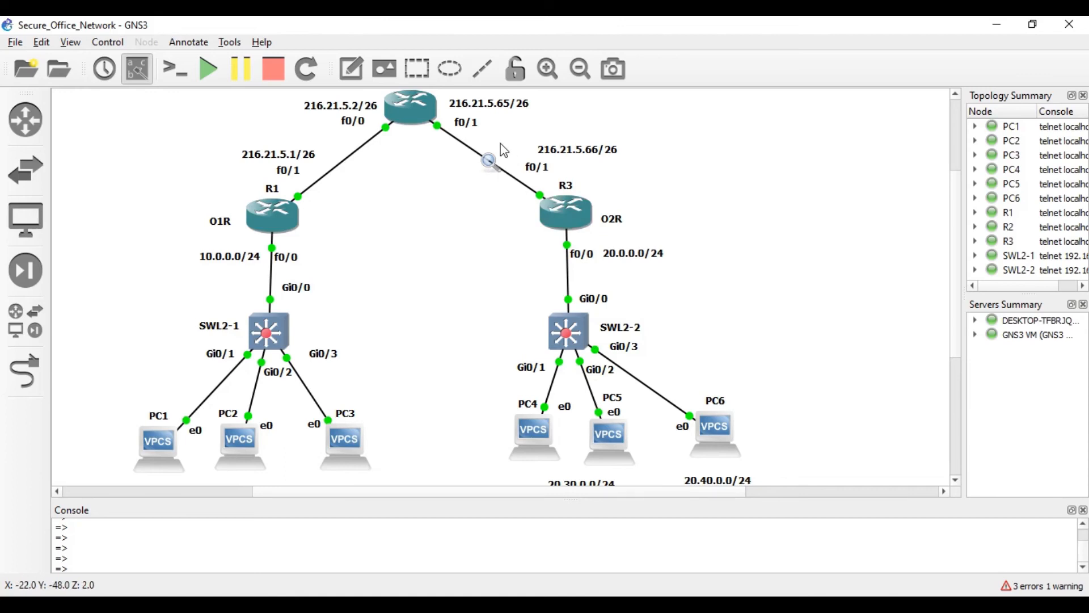
right_click(488, 163)
left_click(523, 168)
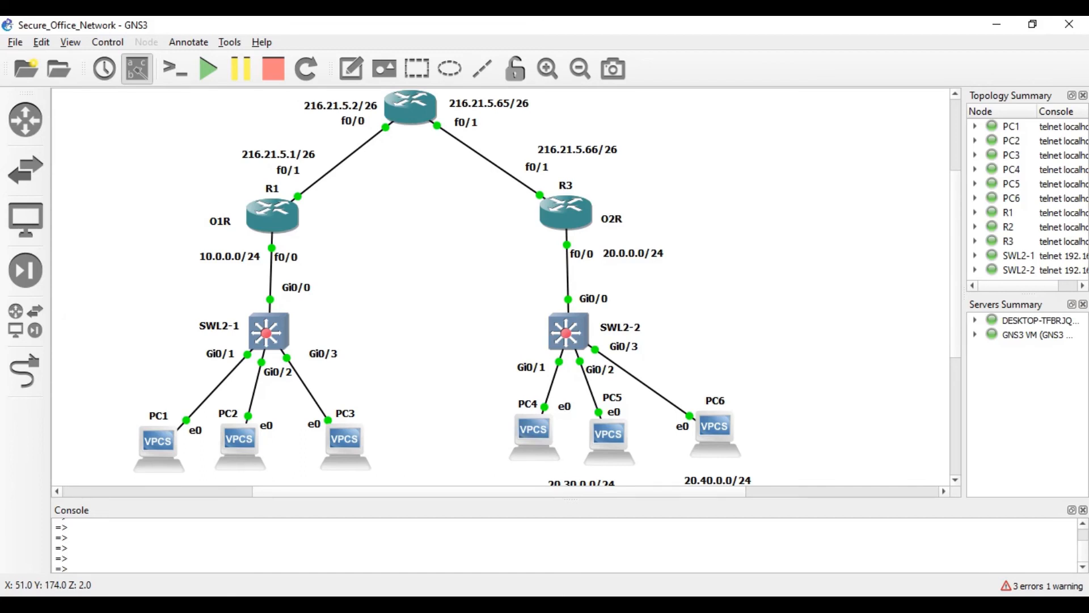
left_click(563, 593)
- Close the R2–R3 and R3–SWL2-2 Wireshark captures without saving their packets
left_click(509, 519)
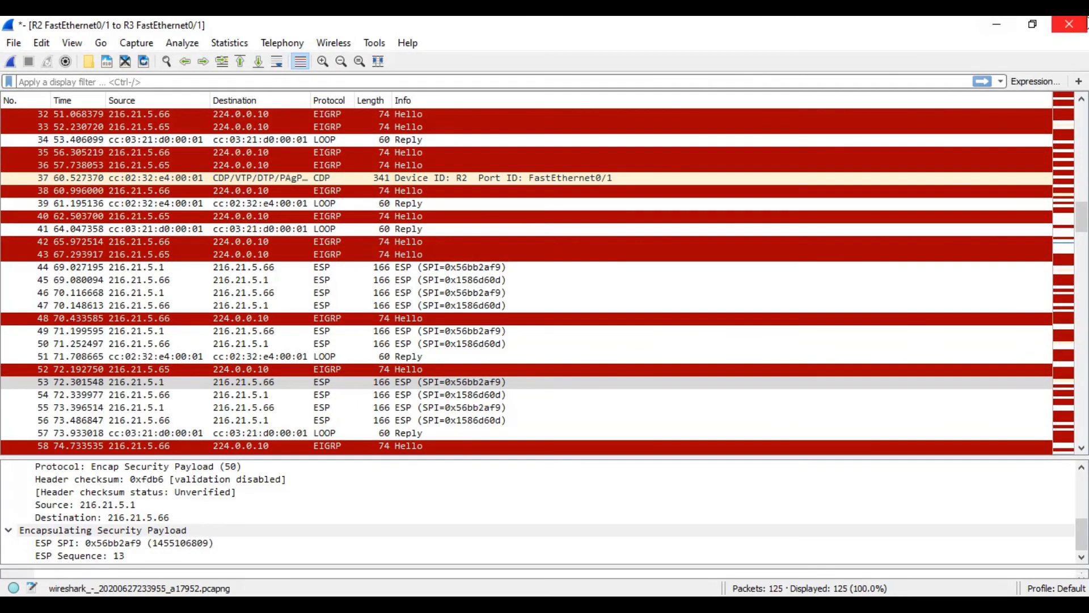
left_click(1068, 24)
left_click(550, 339)
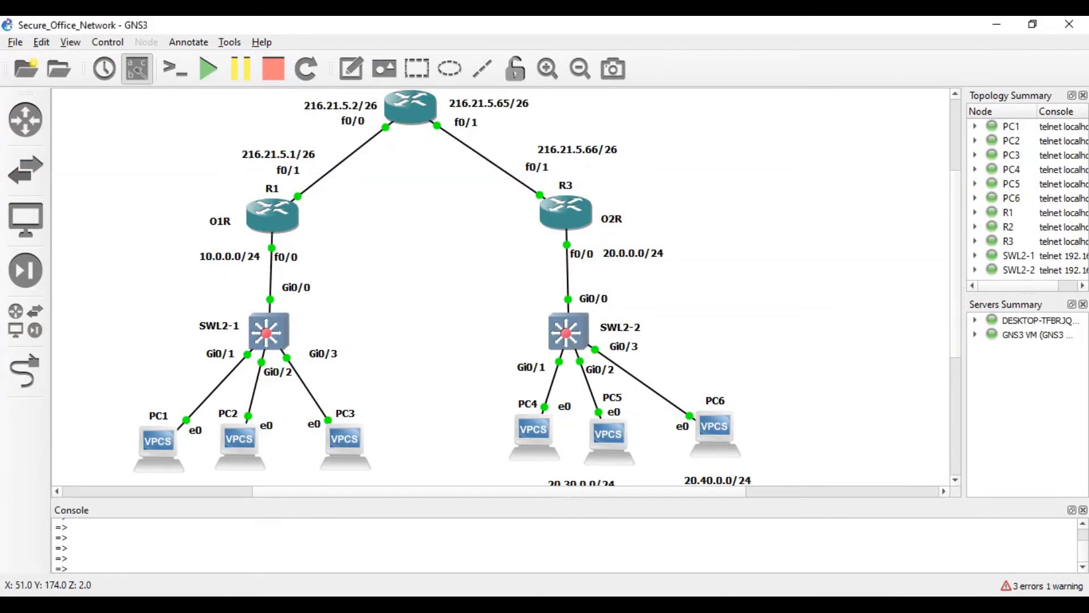
left_click(566, 597)
left_click(1069, 24)
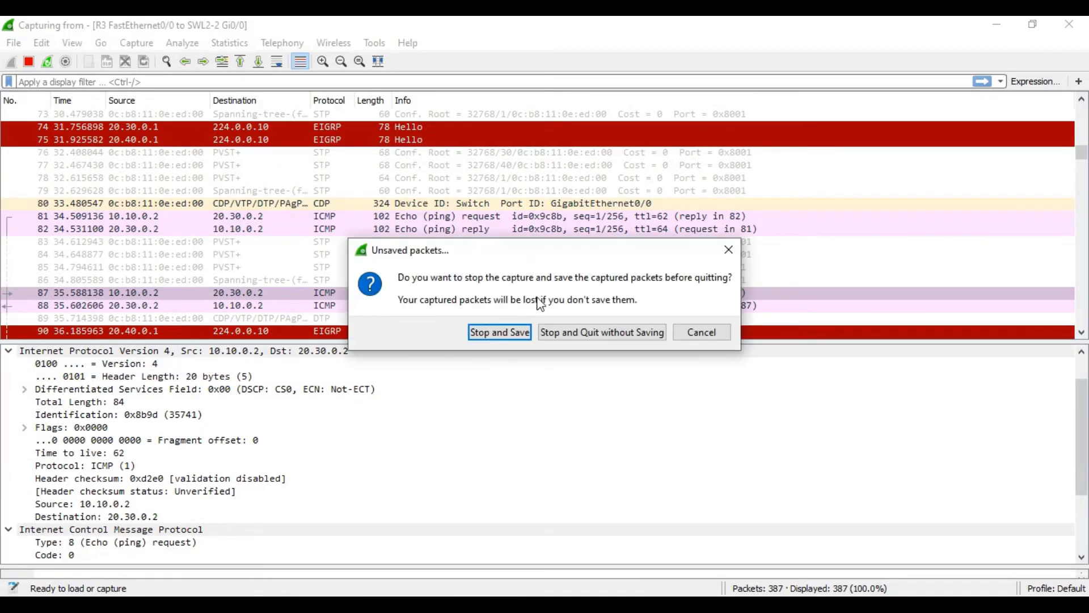
left_click(556, 333)
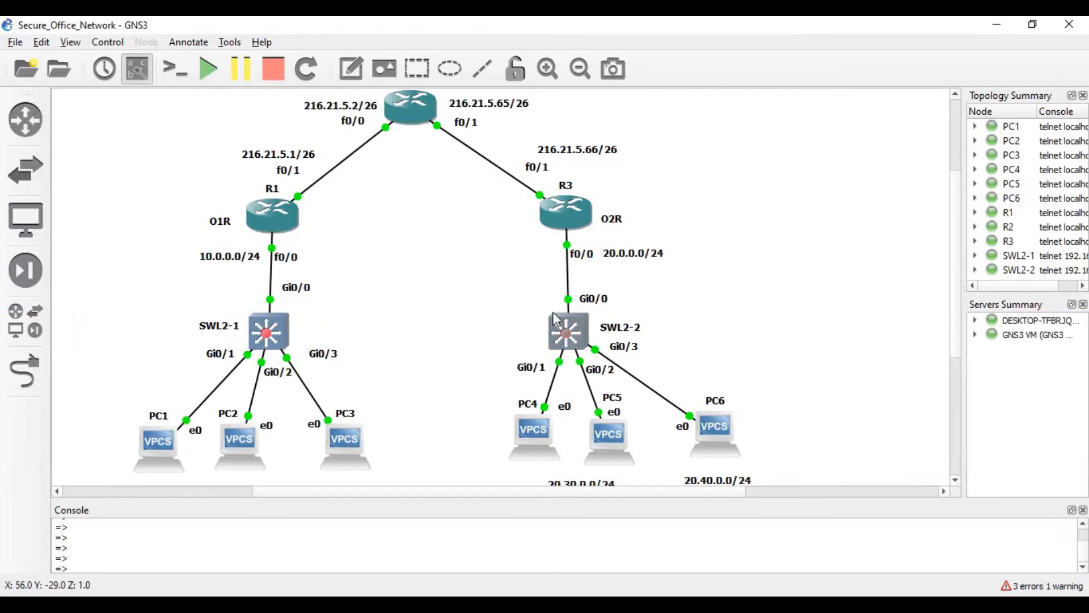
- Stop the packet capture on the R3–SWL2-2 link in GNS3
right_click(568, 275)
left_click(578, 281)
right_click(512, 181)
left_click(410, 211)
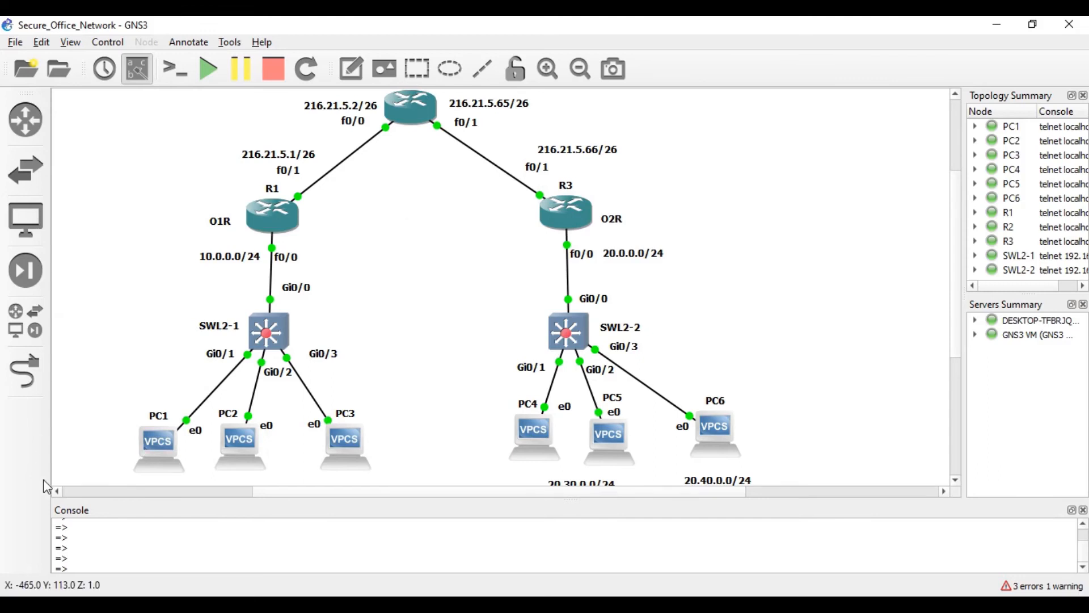
scroll(202, 432, "down", 1)
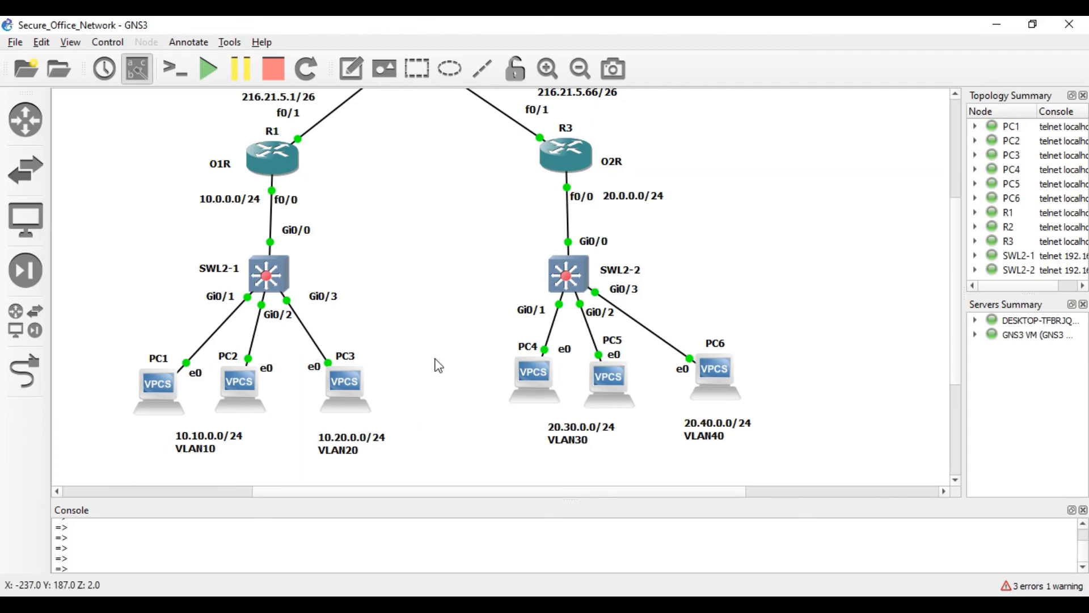
scroll(439, 354, "up", 2)
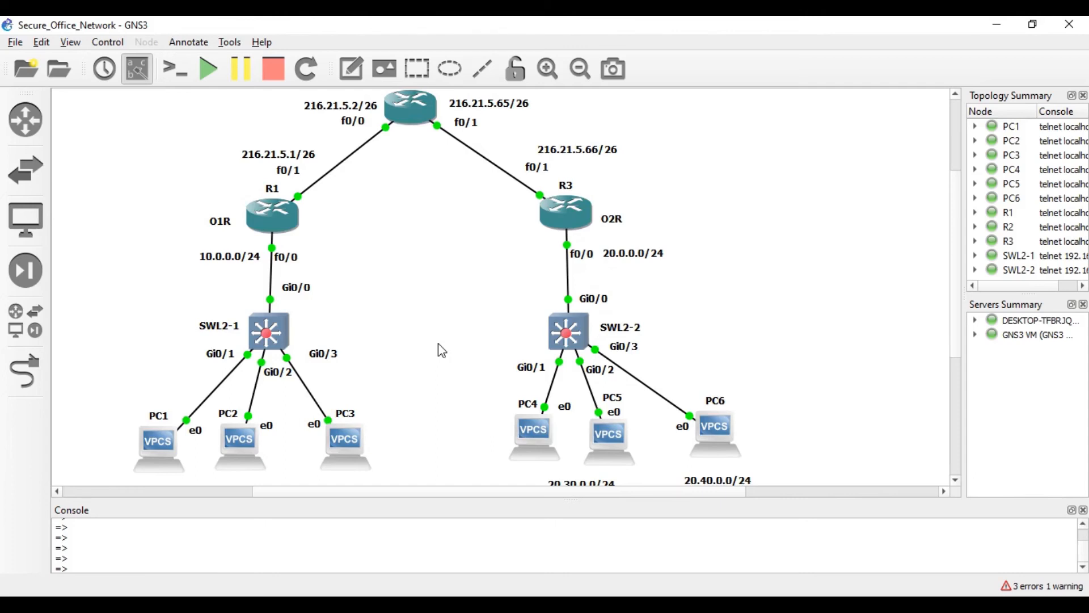
- On R1, add access-list 150 deny ip 10.10.0.0 0.0.255.255 10.20.0.0 0.0.255.255
left_click(876, 605)
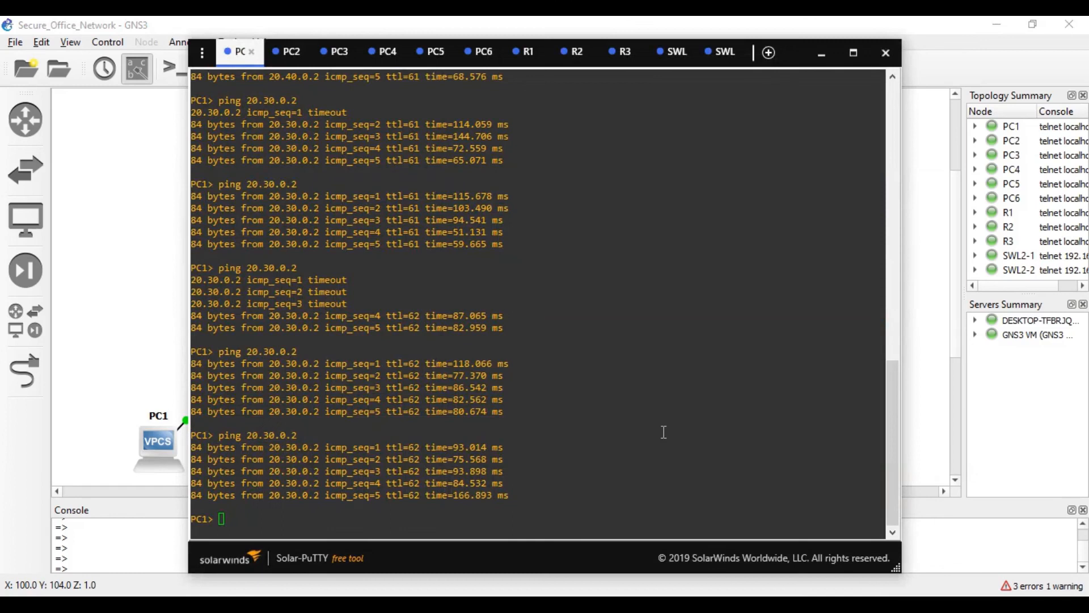
left_click(526, 52)
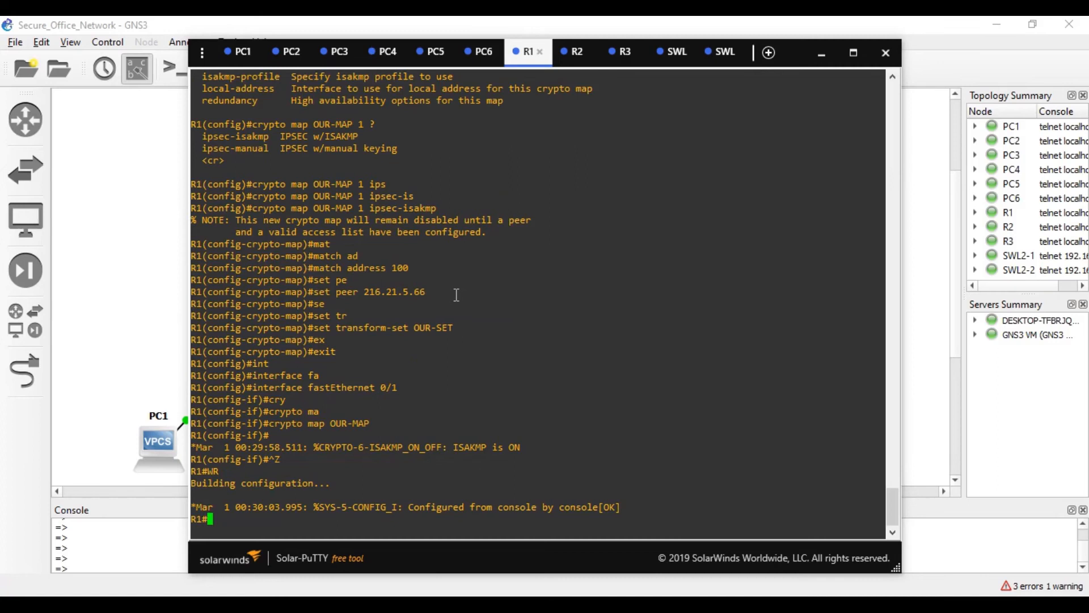
type("conf t")
key("Return")
type("a")
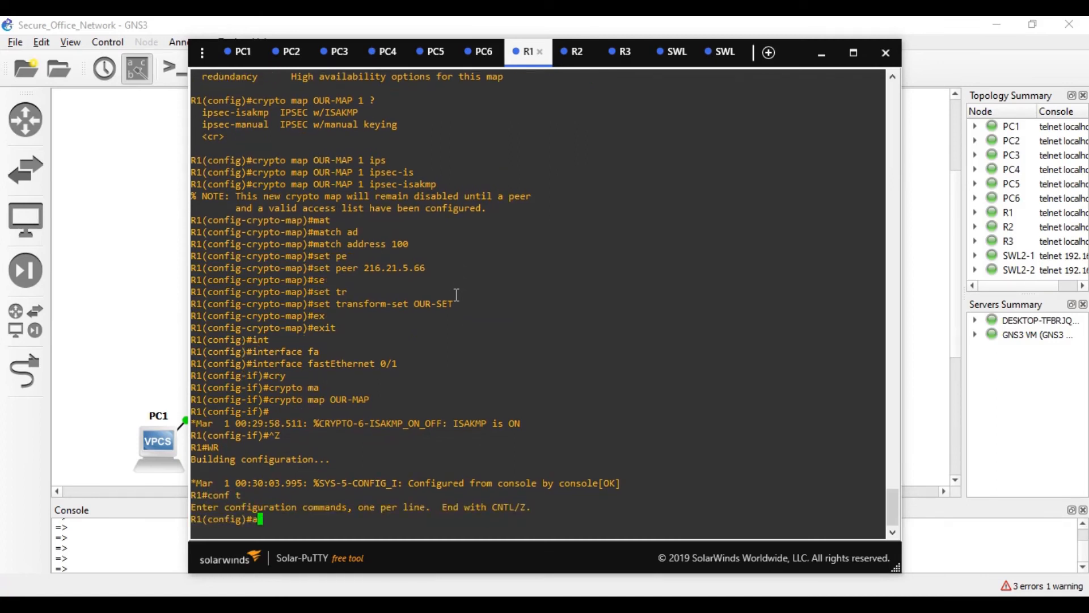
type("cc")
key("Tab")
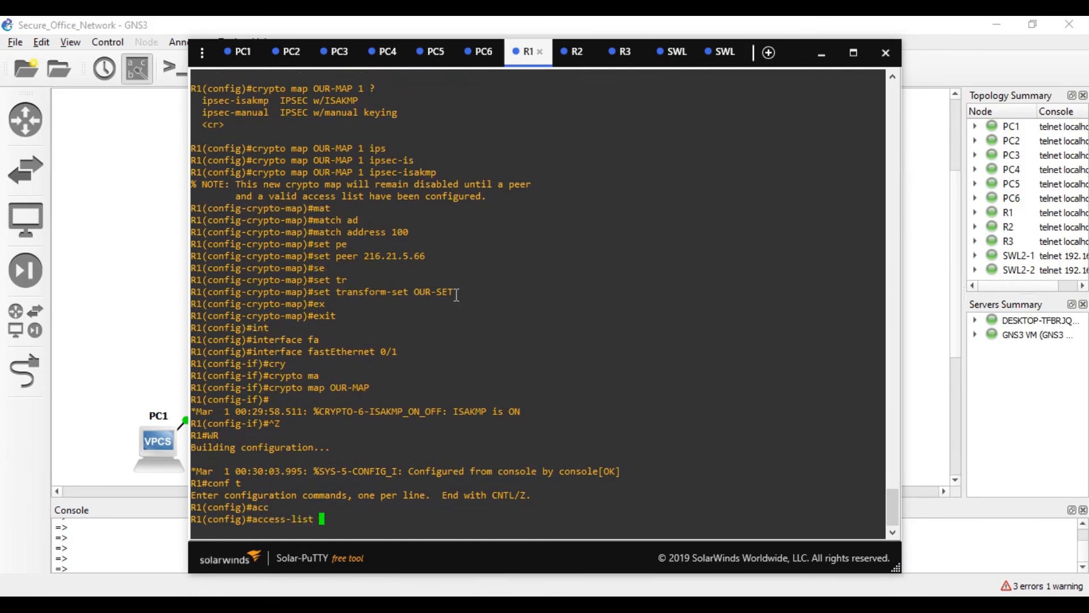
type("?")
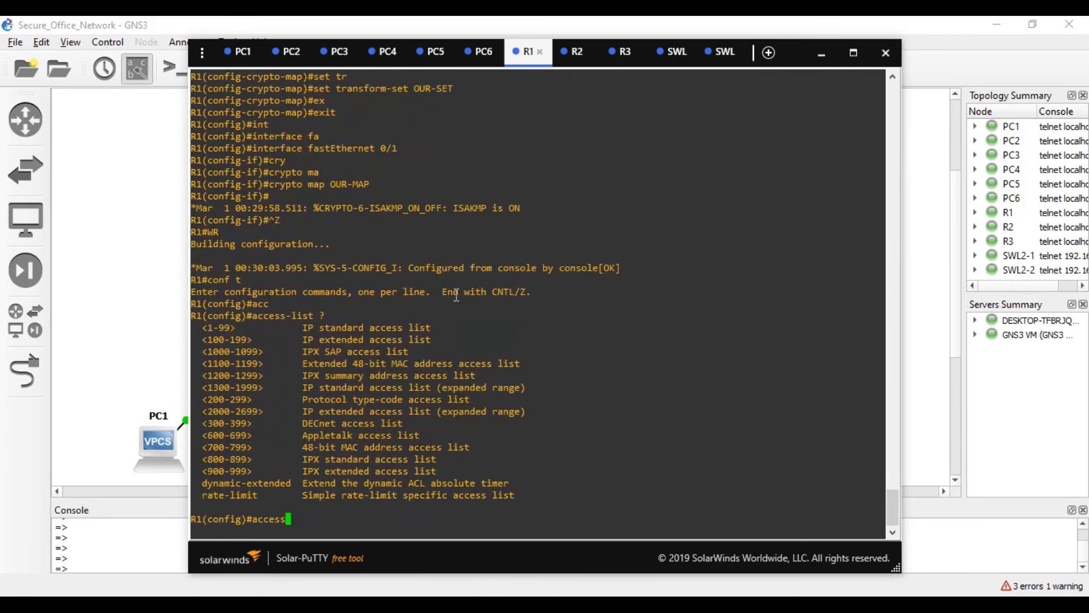
type("150 ?")
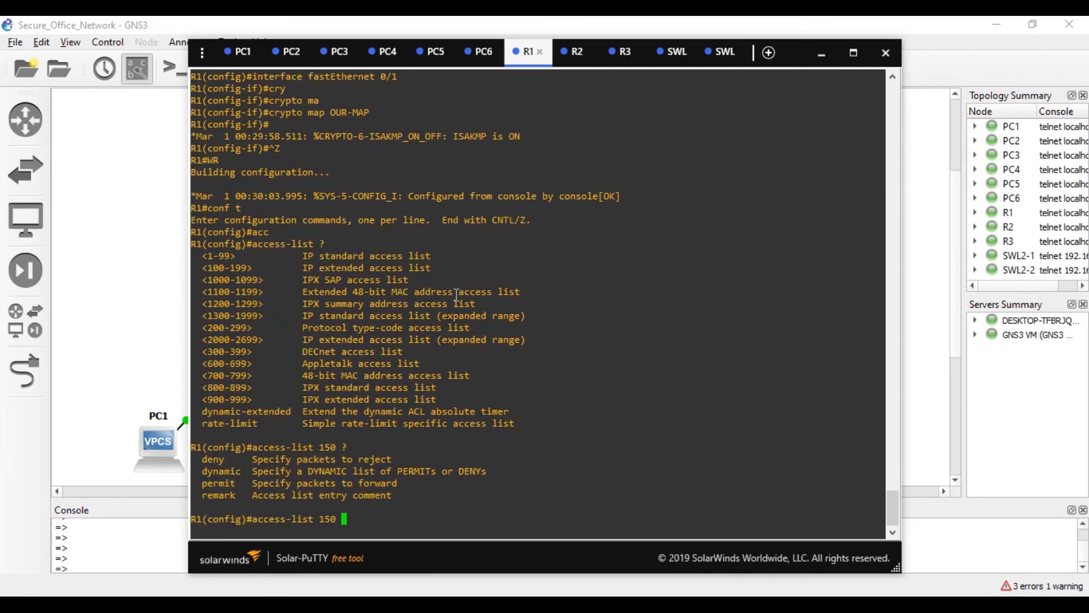
type("de")
key("Tab")
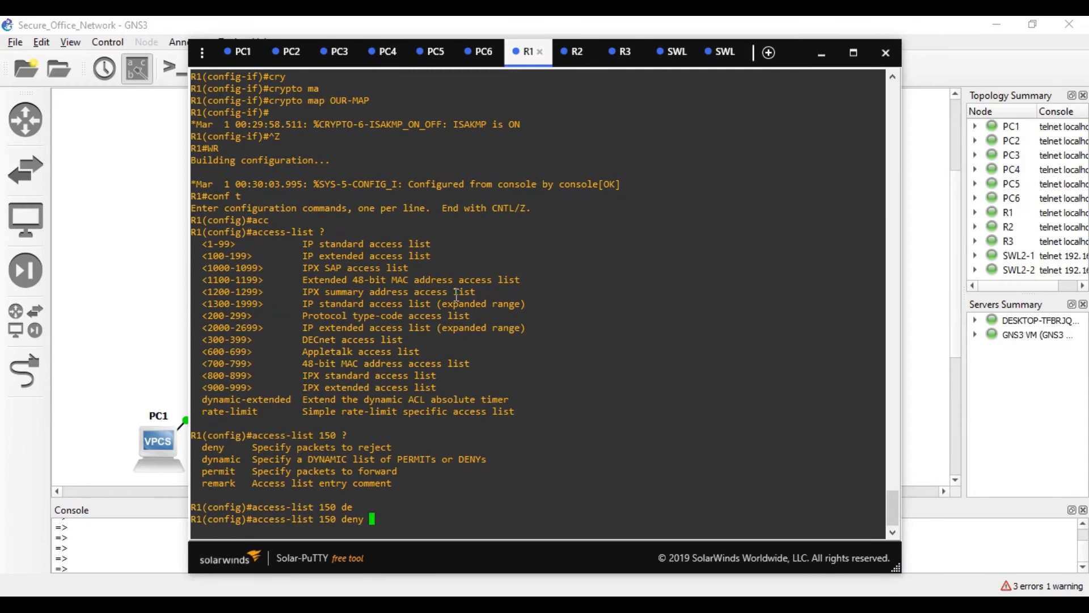
type("?")
type("ip ")
type("?")
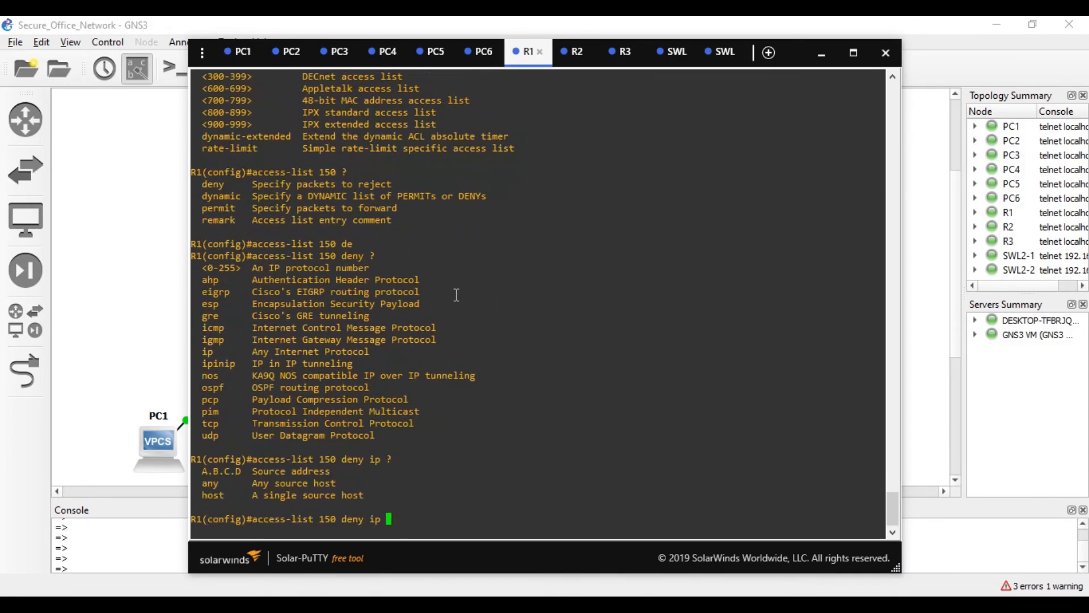
type("10.10.0.0 0.0.255.255 ?")
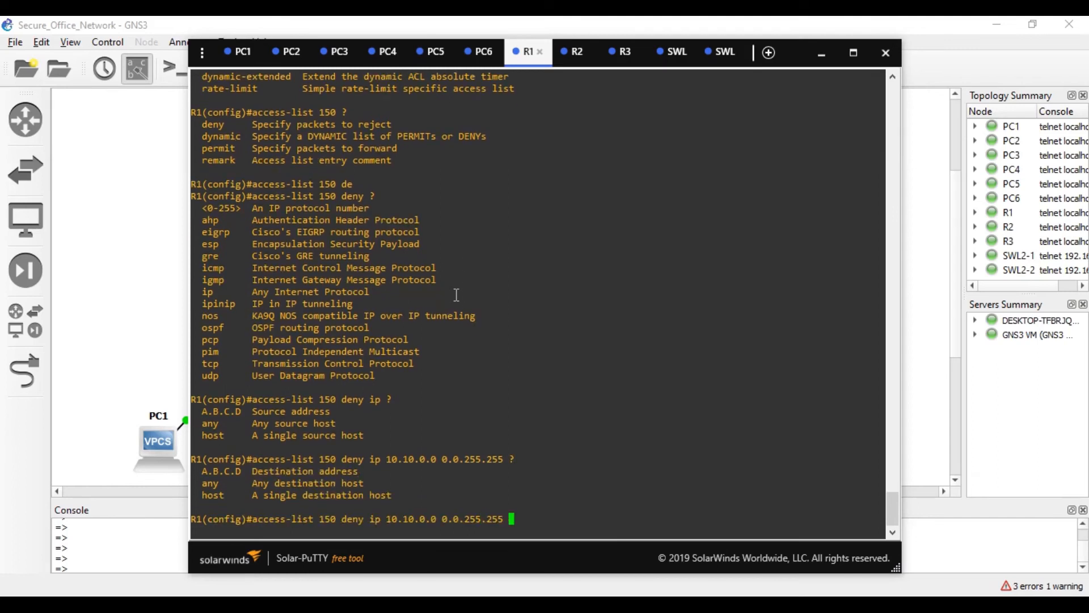
type("10.20.0.0 0.0.255.255")
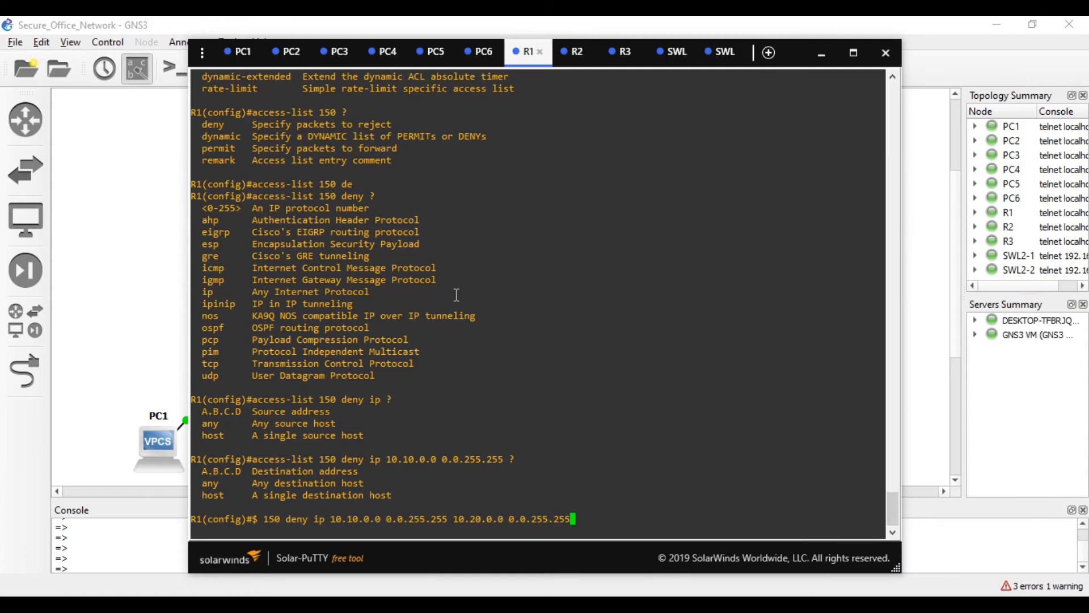
key("Return")
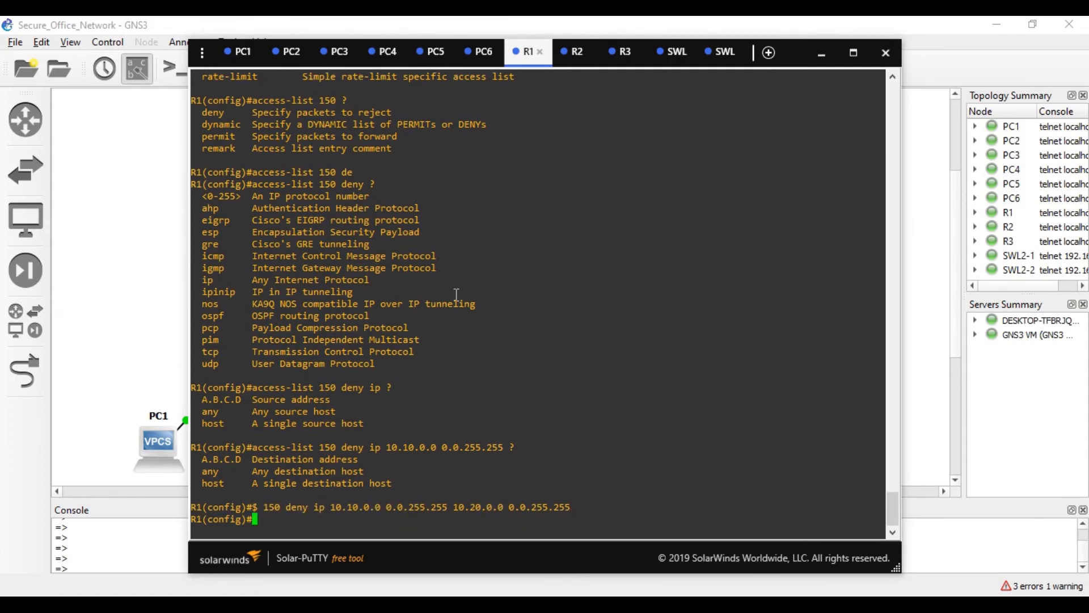
- Add access-list 150 permit ip any any on R1
key("Up")
key("BackSpace")
key("BackSpace")
key("BackSpace")
key("BackSpace")
key("BackSpace")
key("BackSpace")
key("BackSpace")
key("BackSpace")
key("BackSpace")
key("BackSpace")
key("BackSpace")
key("BackSpace")
key("BackSpace")
key("BackSpace")
key("BackSpace")
key("BackSpace")
key("BackSpace")
key("BackSpace")
key("BackSpace")
key("BackSpace")
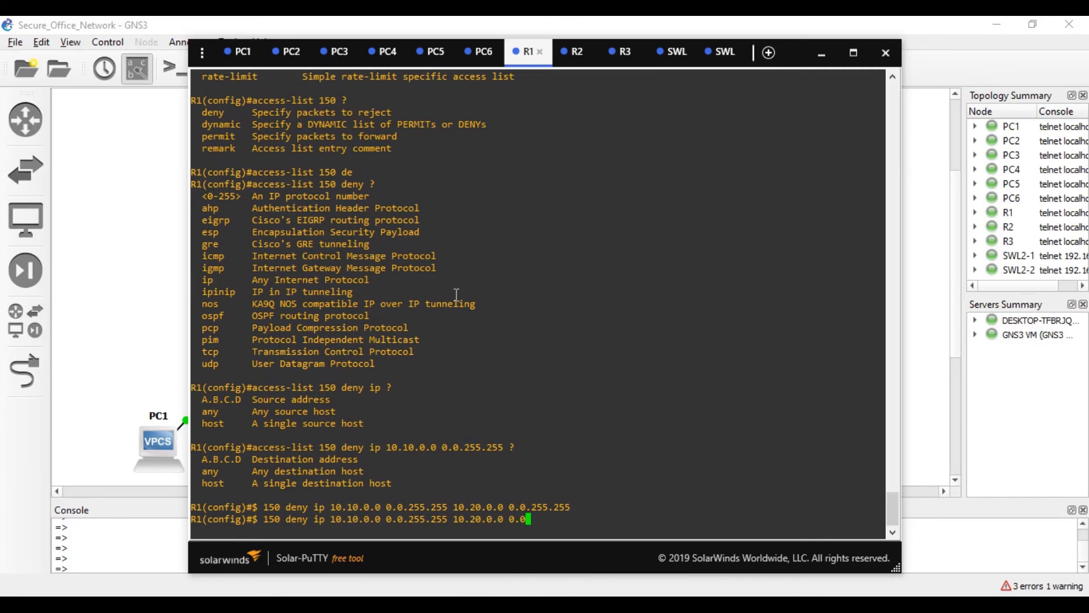
key("BackSpace")
key("BackSpace")
key("BackSpace")
key("BackSpace")
key("BackSpace")
key("BackSpace")
key("BackSpace")
key("BackSpace")
key("BackSpace")
key("BackSpace")
key("BackSpace")
key("BackSpace")
key("BackSpace")
key("BackSpace")
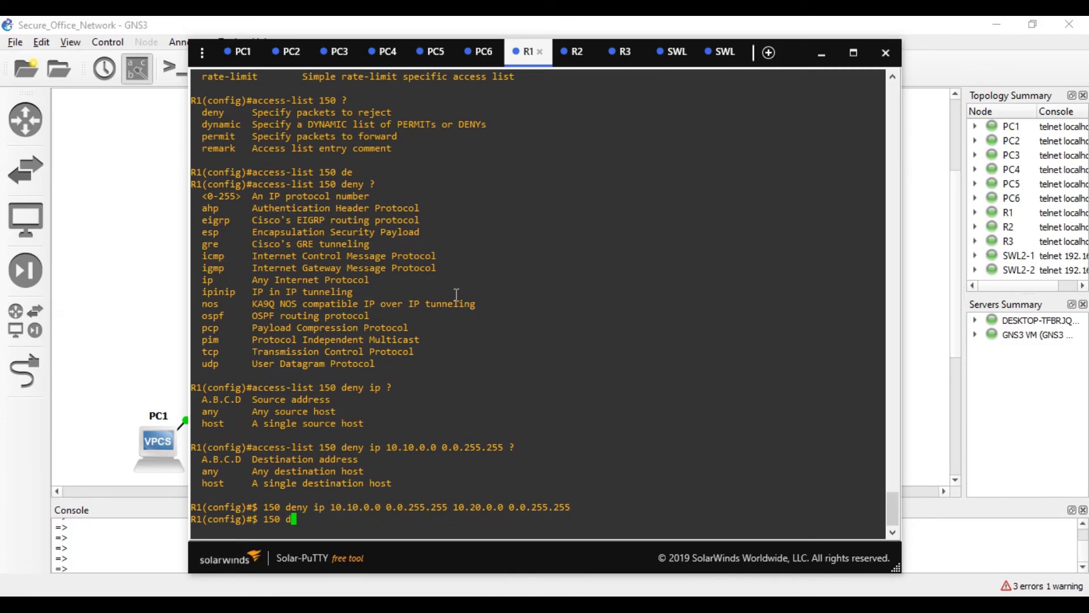
type("prm")
key("Tab")
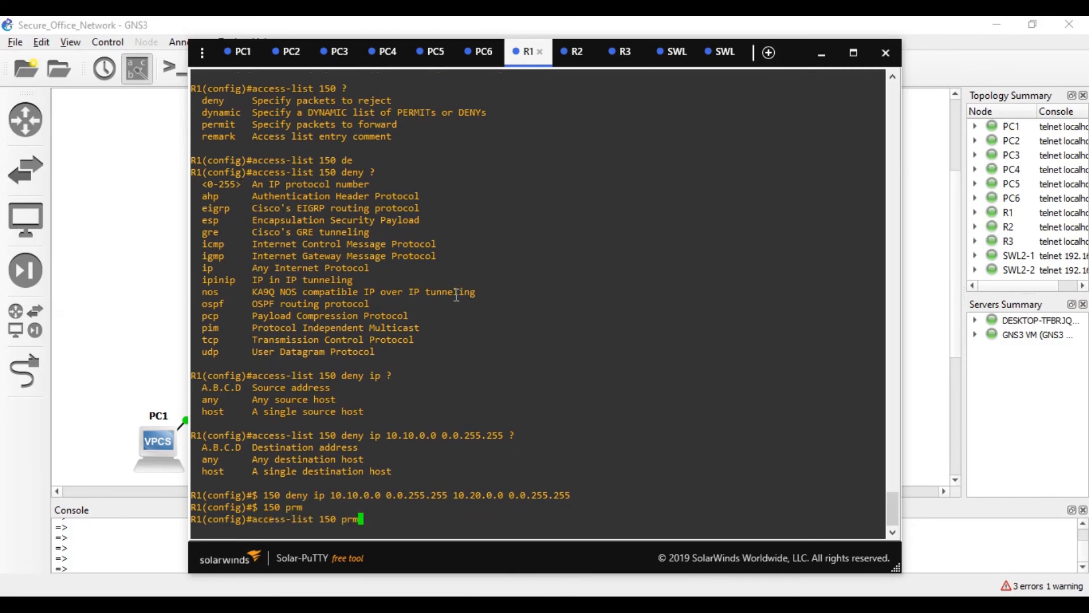
key("Tab")
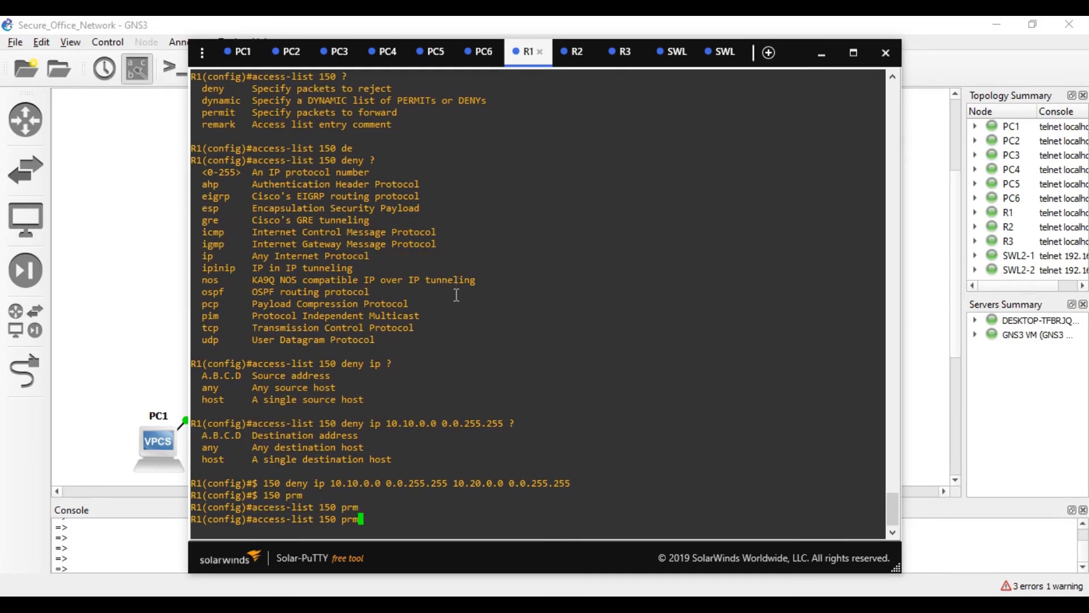
key("BackSpace")
key("BackSpace")
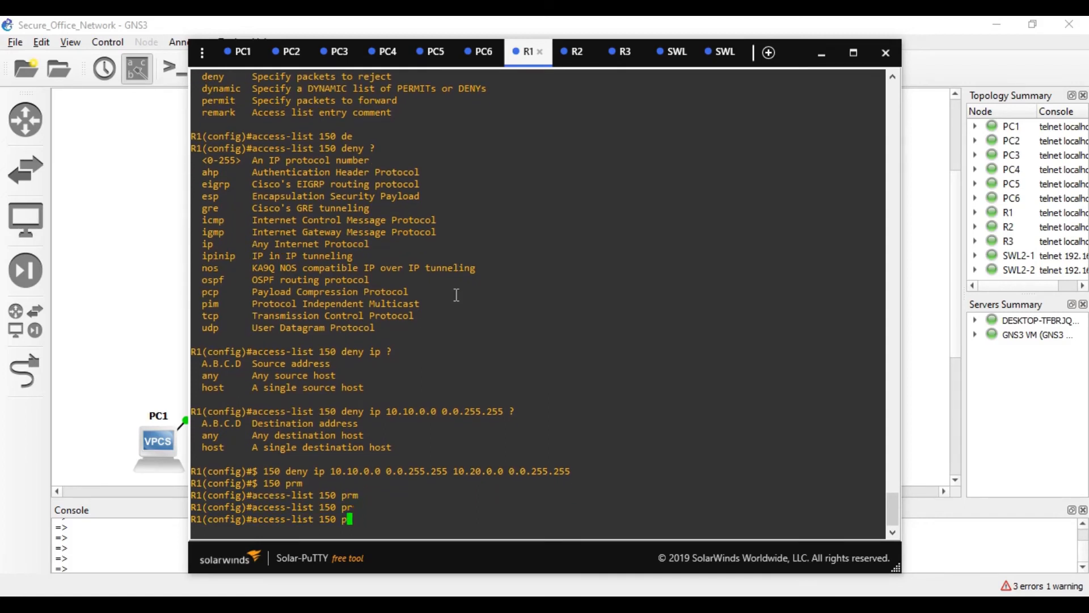
key("Tab")
type("i")
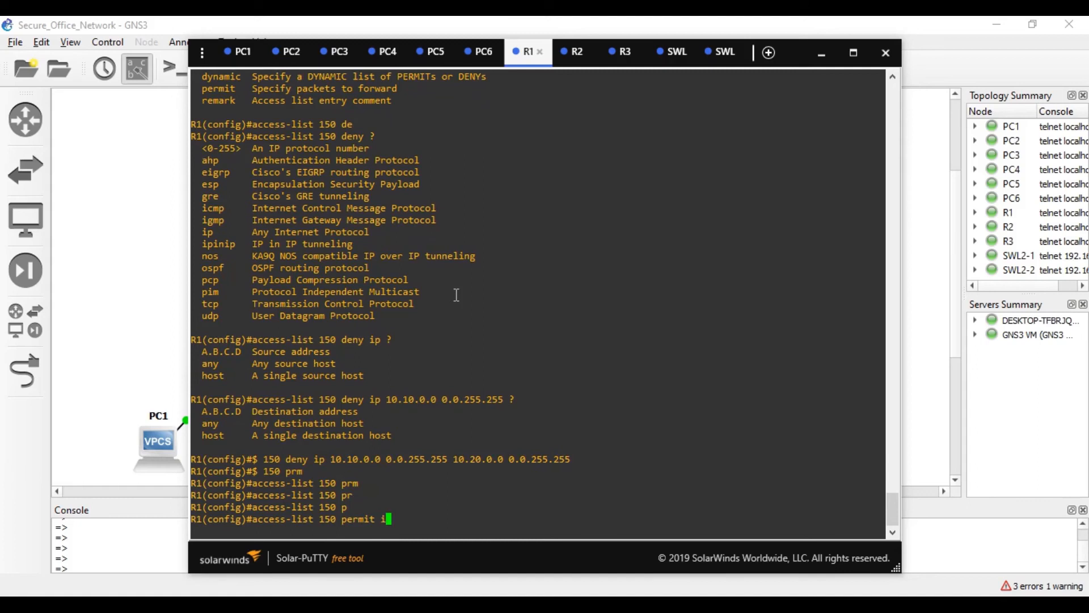
type("p any any")
key("Return")
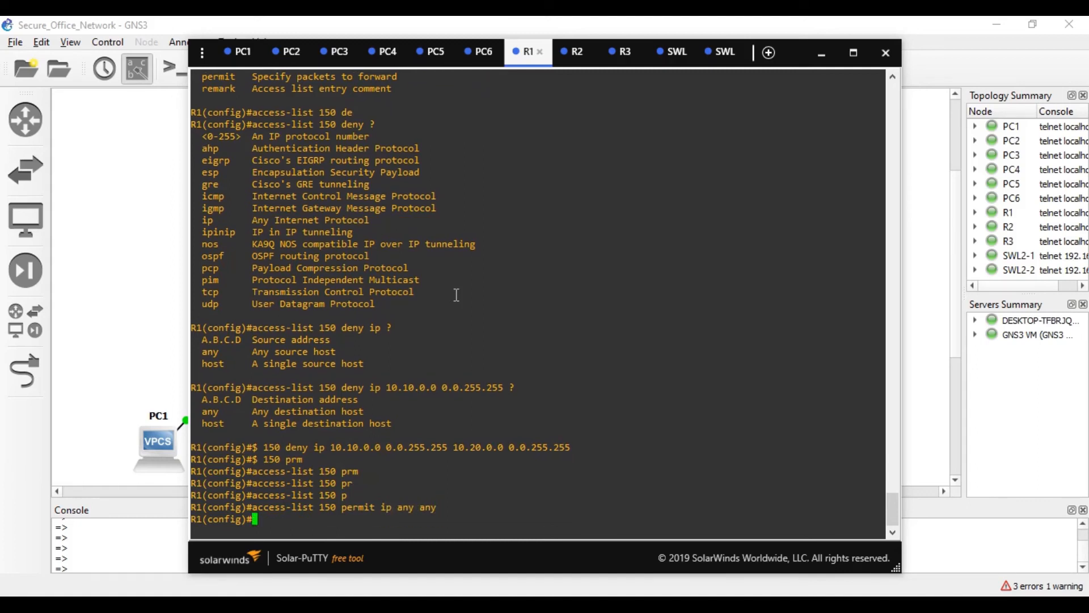
- Apply 'ip access-group 150 in' on R1's fastEthernet 0/0.10, then exit configuration mode with Ctrl+Z
type("int")
key("Tab")
type("f")
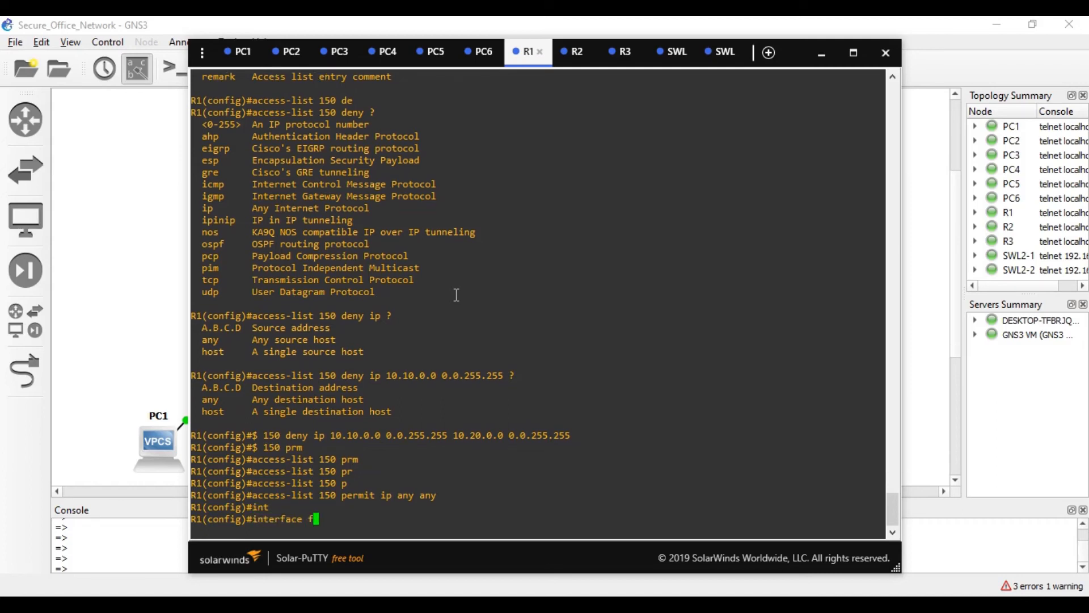
key("Tab")
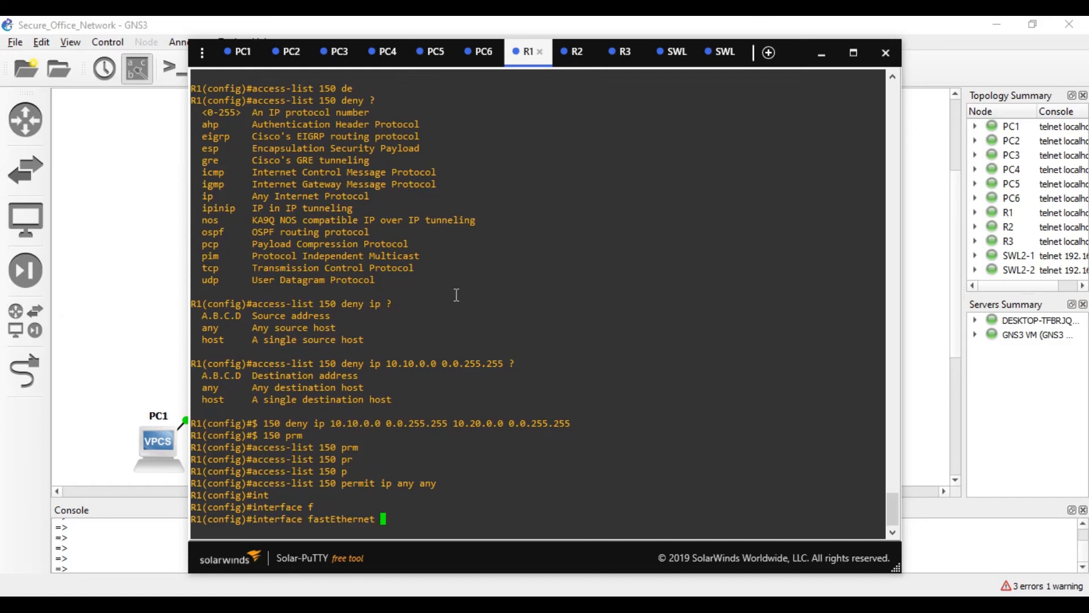
type("0/0.10")
key("Return")
type("ip acce")
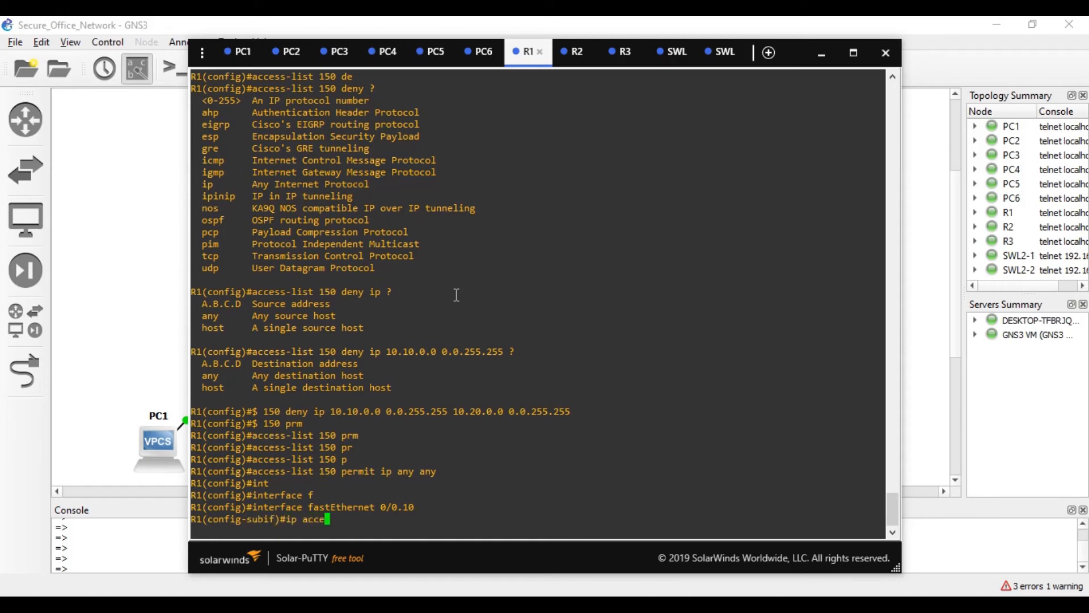
key("Tab")
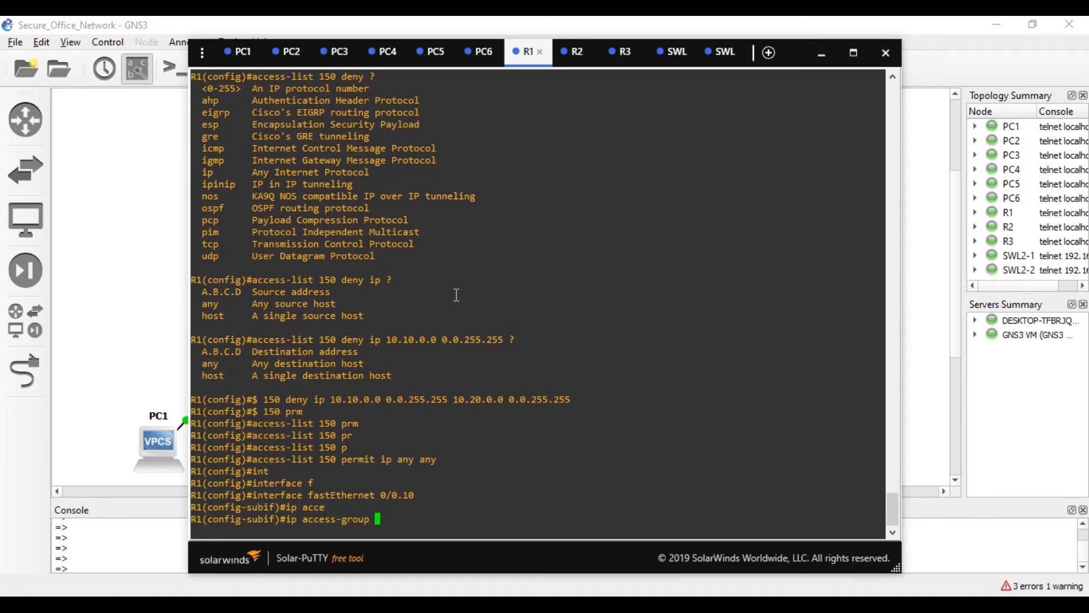
type("?1")
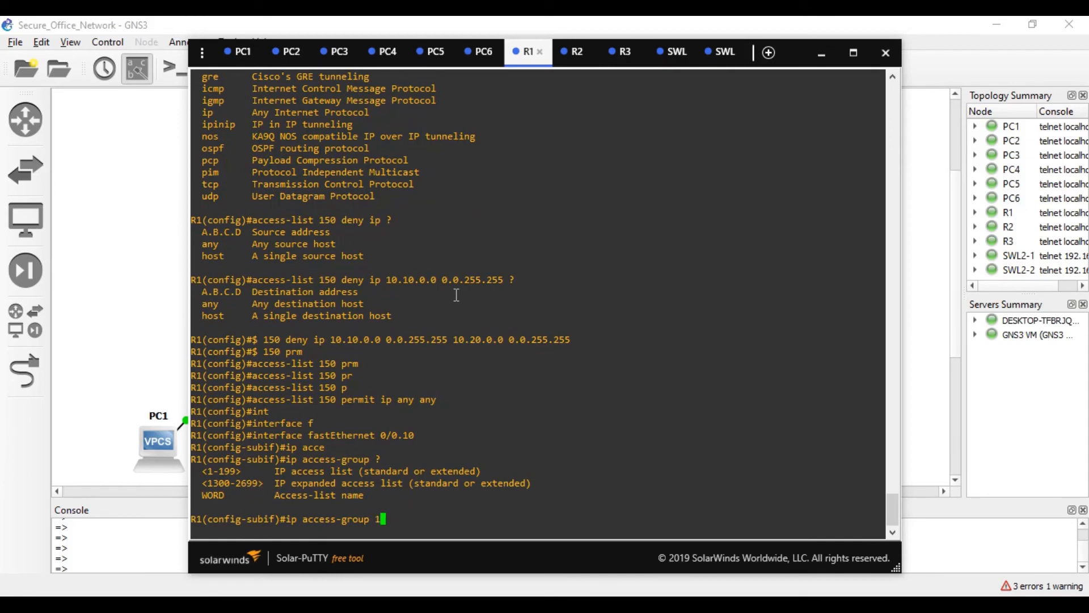
type("50 ?in")
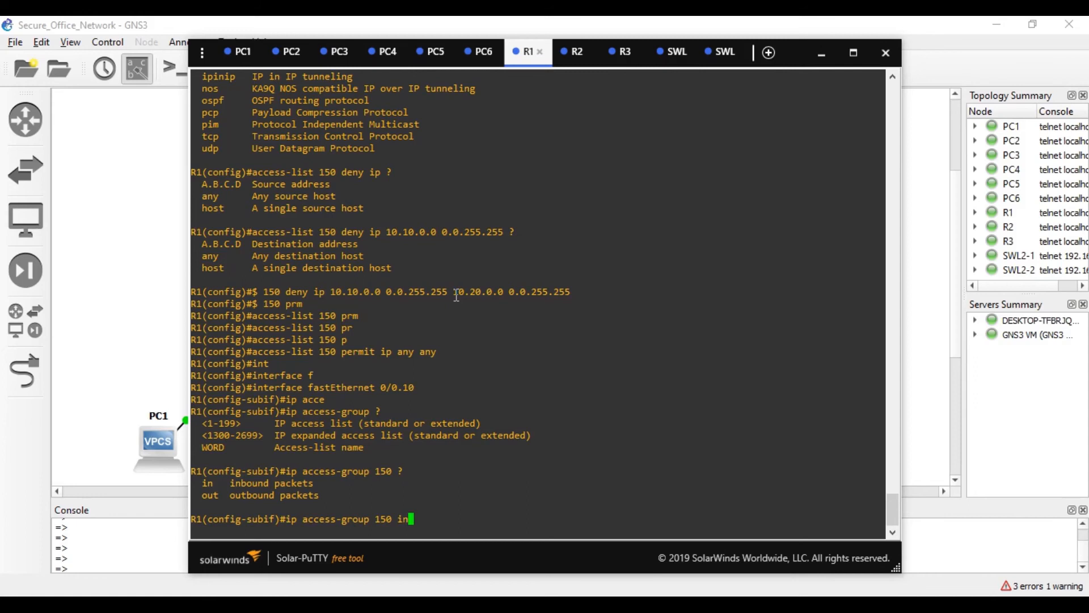
type("?")
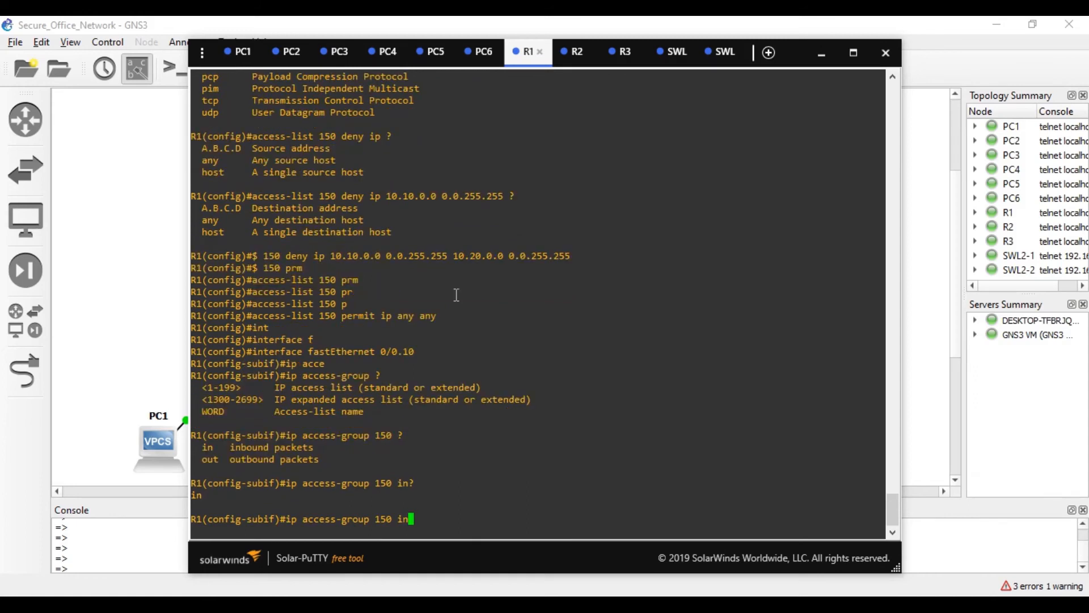
key("Return")
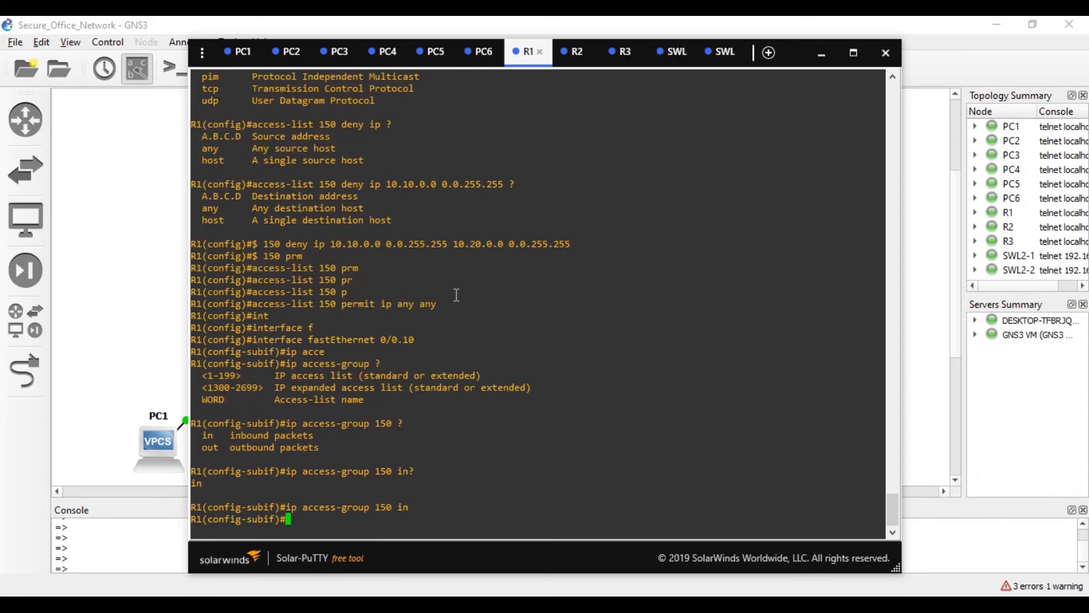
key("ctrl+z")
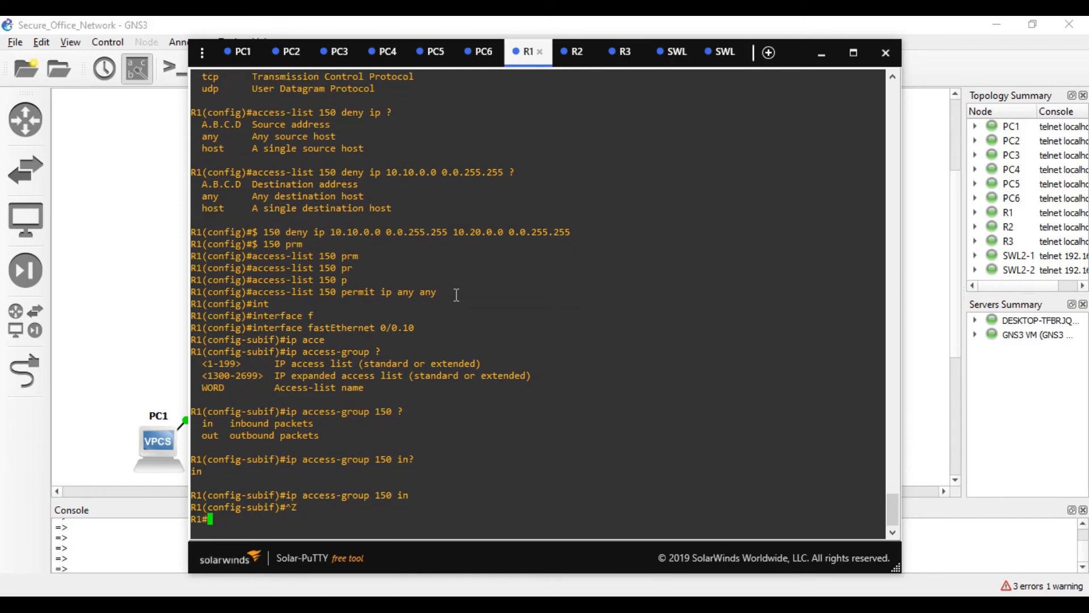
- From PC1, ping 20.30.0.2 and 20.40.0.2 to confirm they are still reachable
left_click(241, 51)
key("Up")
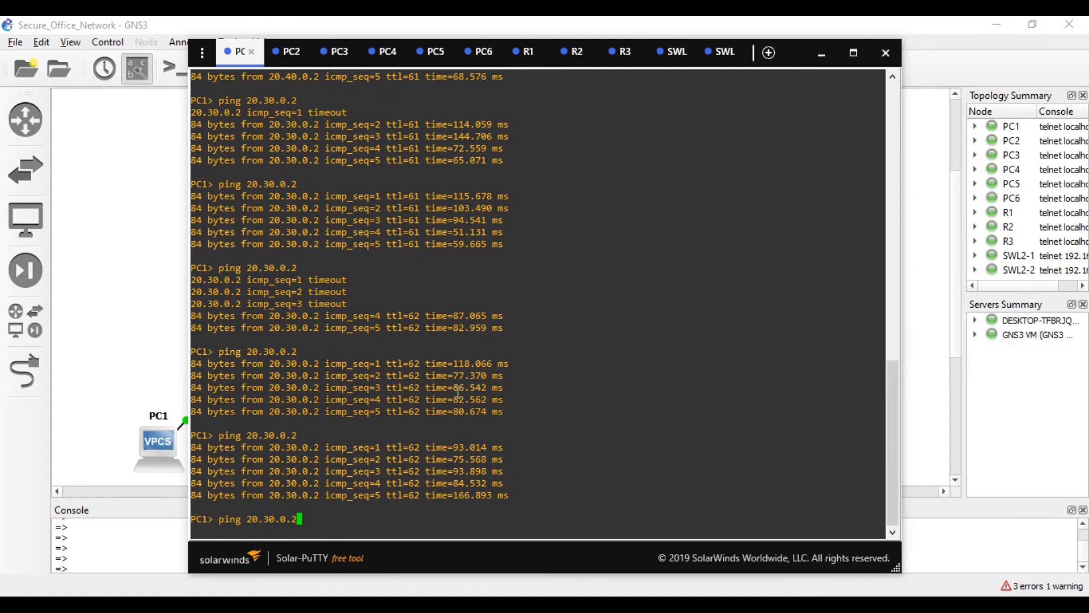
key("BackSpace")
key("BackSpace")
key("BackSpace")
key("BackSpace")
key("BackSpace")
key("BackSpace")
key("BackSpace")
key("BackSpace")
key("BackSpace")
key("BackSpace")
key("BackSpace")
key("BackSpace")
key("BackSpace")
key("BackSpace")
key("Up")
key("Return")
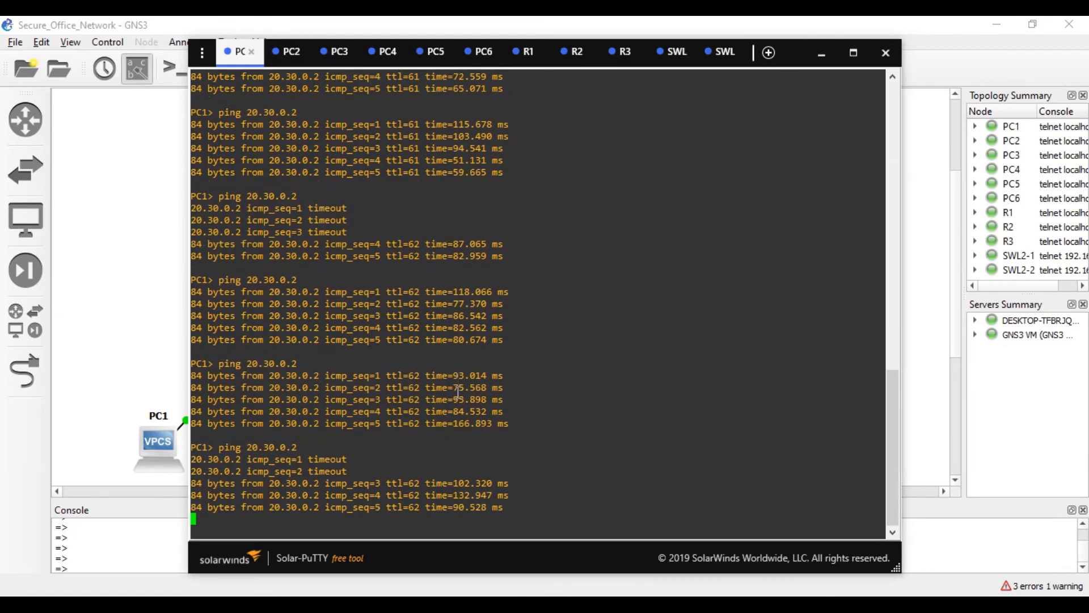
key("Up")
key("Left")
key("Left")
key("Left")
key("Left")
key("Left")
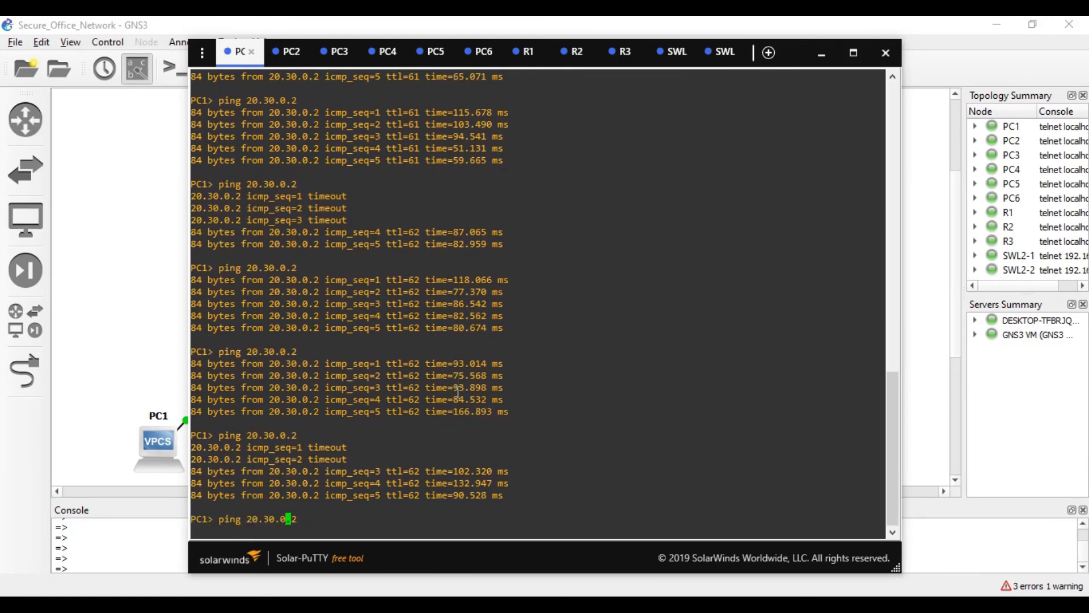
key("BackSpace")
type("4")
key("Return")
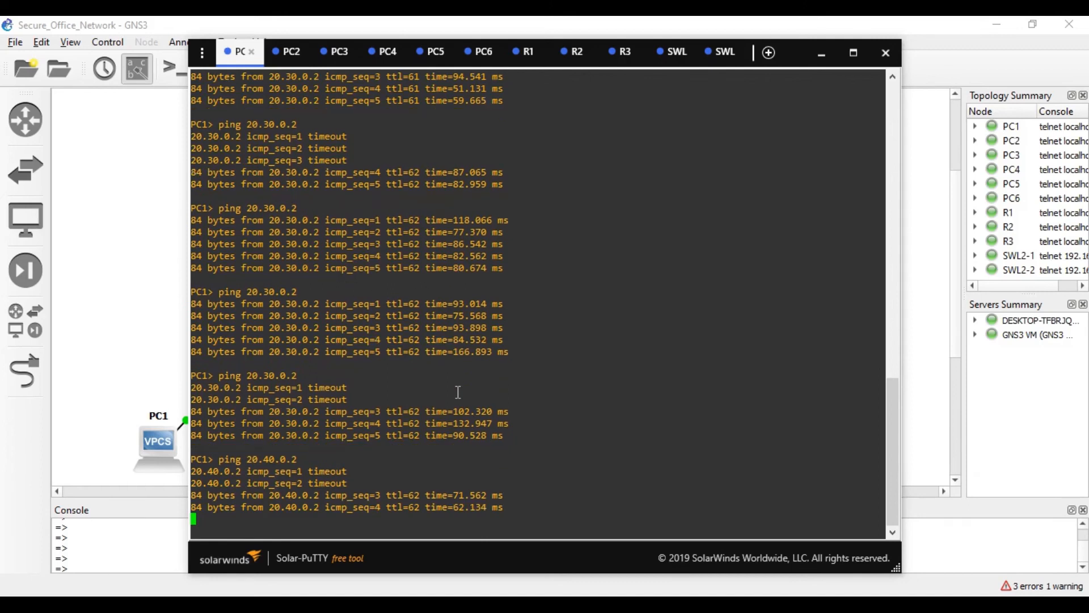
- From PC1, ping 10.10.0.3 (reachable) and 10.20.0.2 (administratively prohibited)
key("Up")
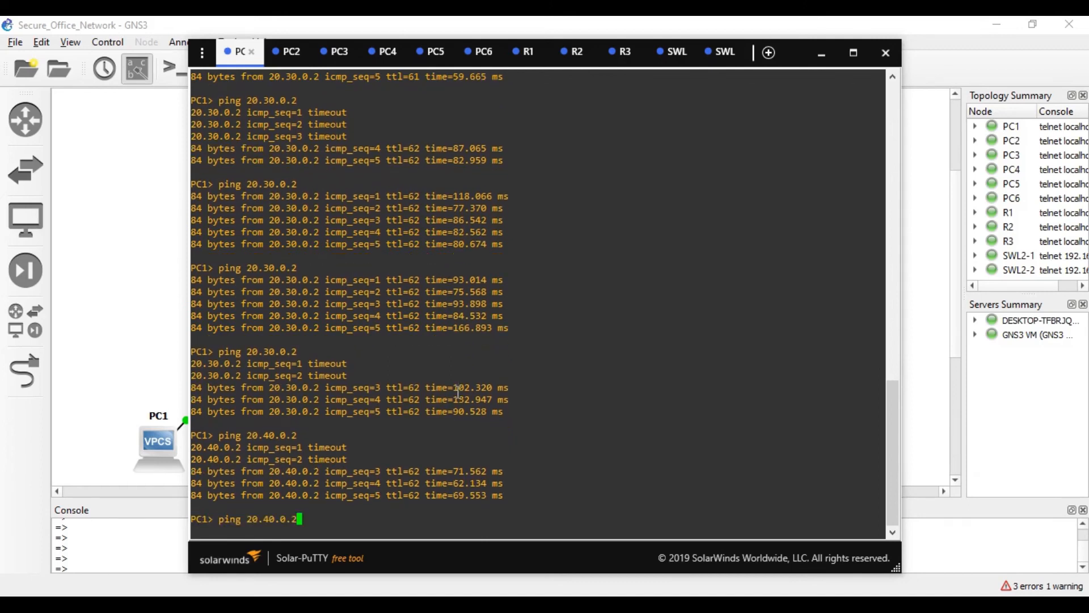
key("BackSpace")
key("BackSpace")
key("BackSpace")
key("BackSpace")
key("BackSpace")
key("BackSpace")
key("BackSpace")
key("BackSpace")
key("BackSpace")
type("10.10.0.3")
key("Return")
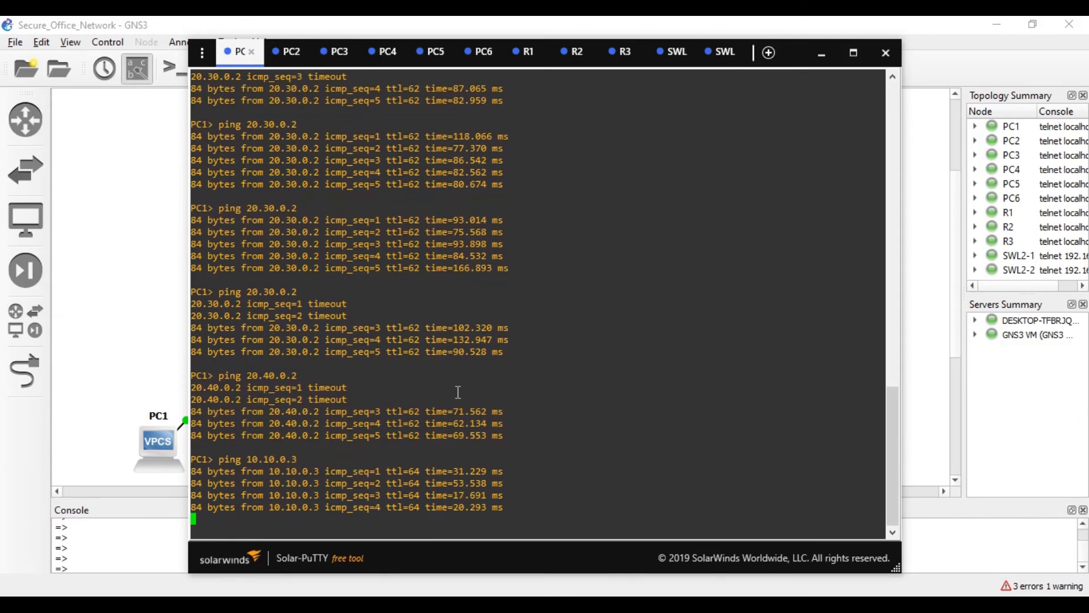
key("Up")
key("BackSpace")
key("BackSpace")
key("BackSpace")
key("BackSpace")
key("BackSpace")
key("BackSpace")
type("20.0.1")
key("BackSpace")
type("2")
key("Return")
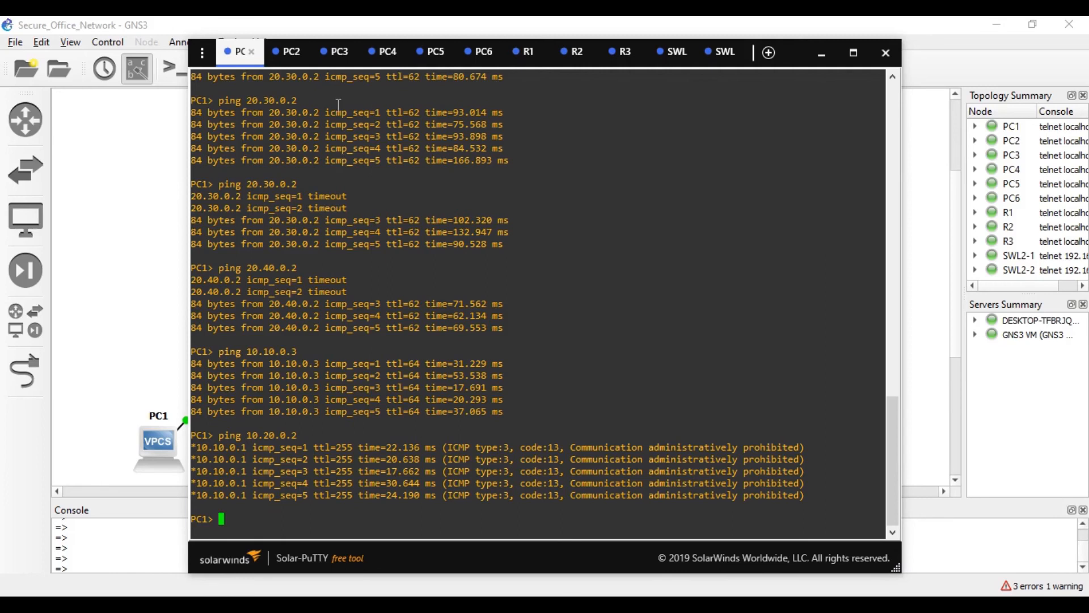
- From PC3, ping 10.10.0.2 and confirm all pings time out
left_click(336, 52)
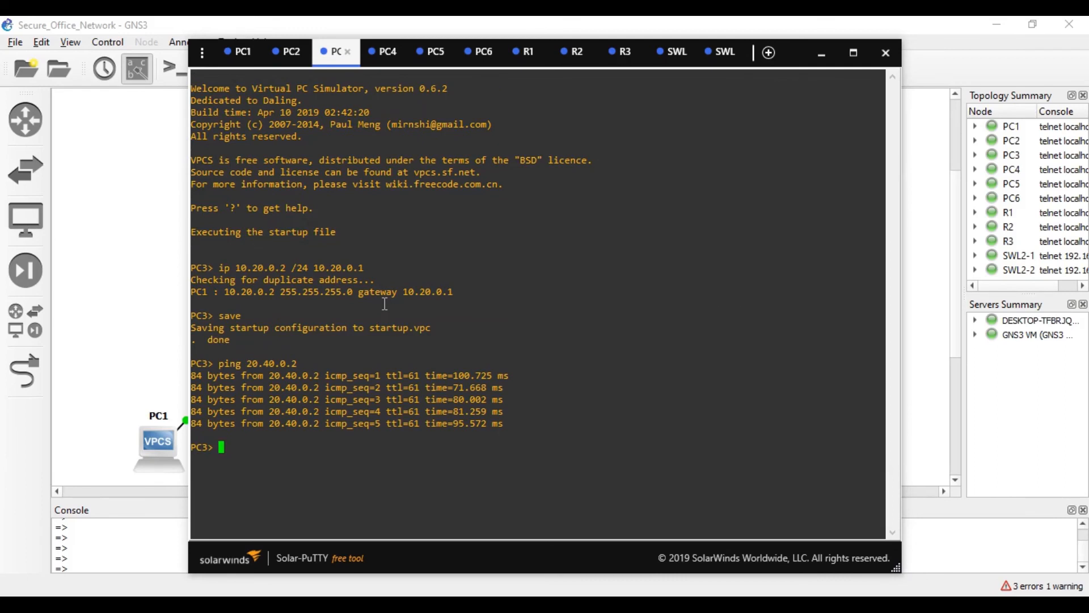
type("pingb")
key("BackSpace")
key("BackSpace")
key("BackSpace")
type("g 10.10.0.2")
key("Return")
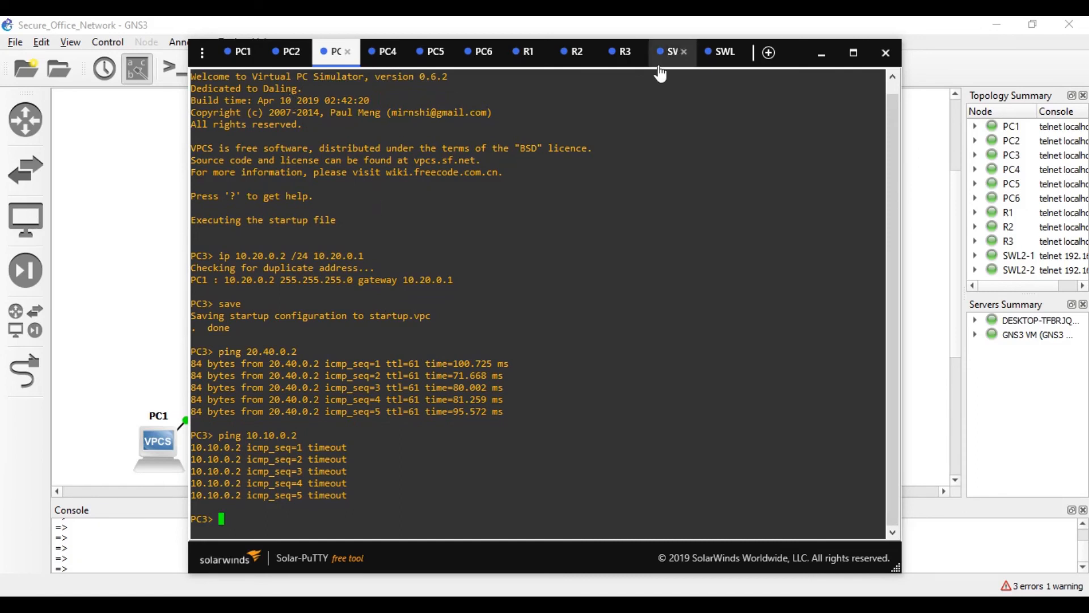
- Enter global configuration mode on R3 and start an access-list 150 command
left_click(618, 55)
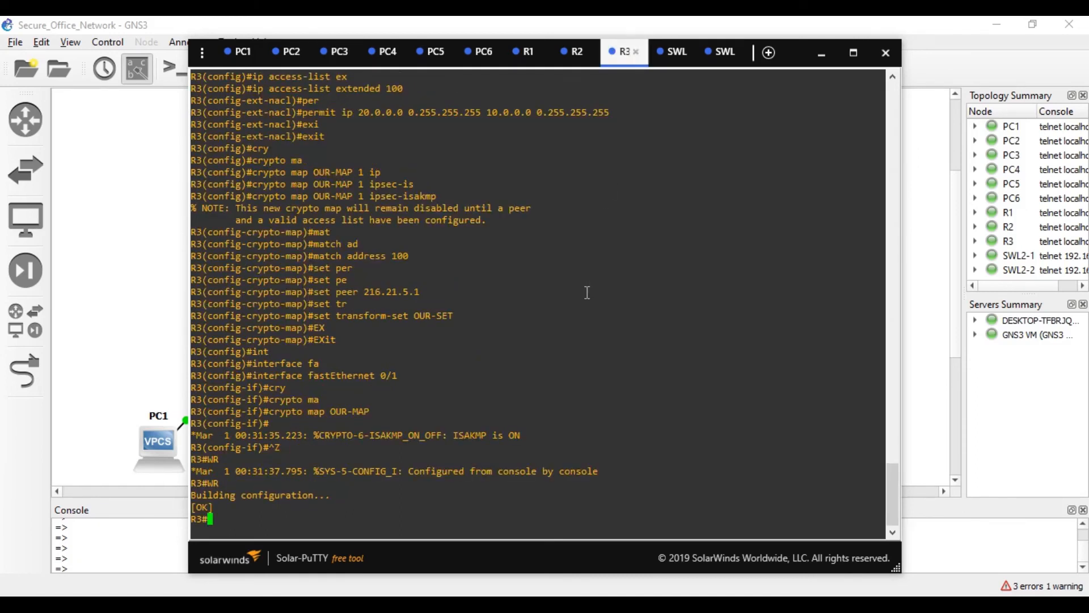
type("conf t")
key("Return")
type("ac")
key("Tab")
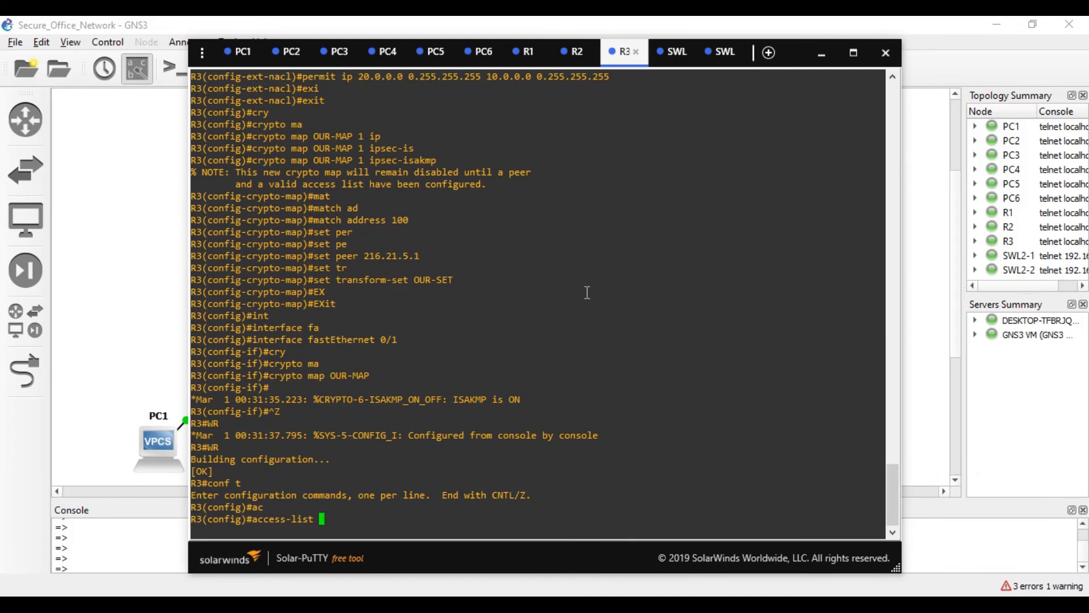
type("150")
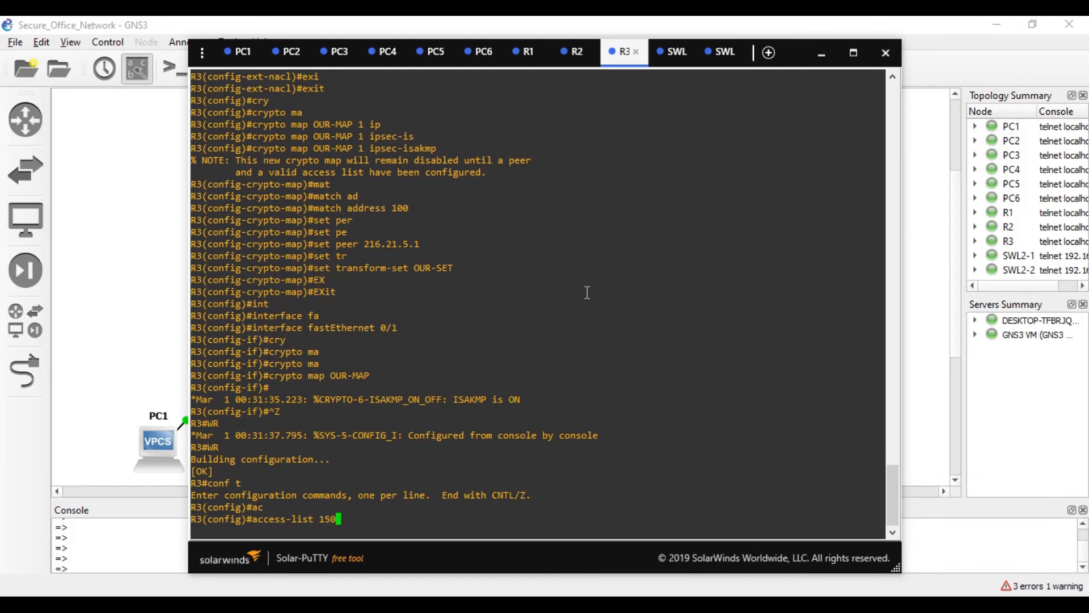
key("Return")
- Add access-list 150 deny ip 20.30.0.0 0.0.255.255 20.40.0.0 0.0.255.255 on R3
key("Up")
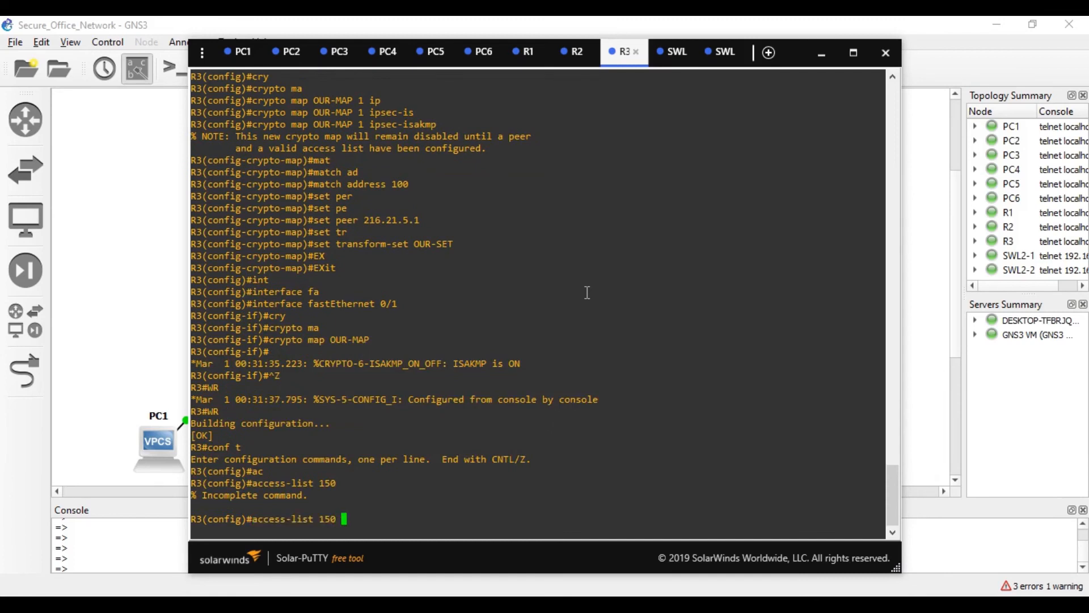
type("de")
key("Tab")
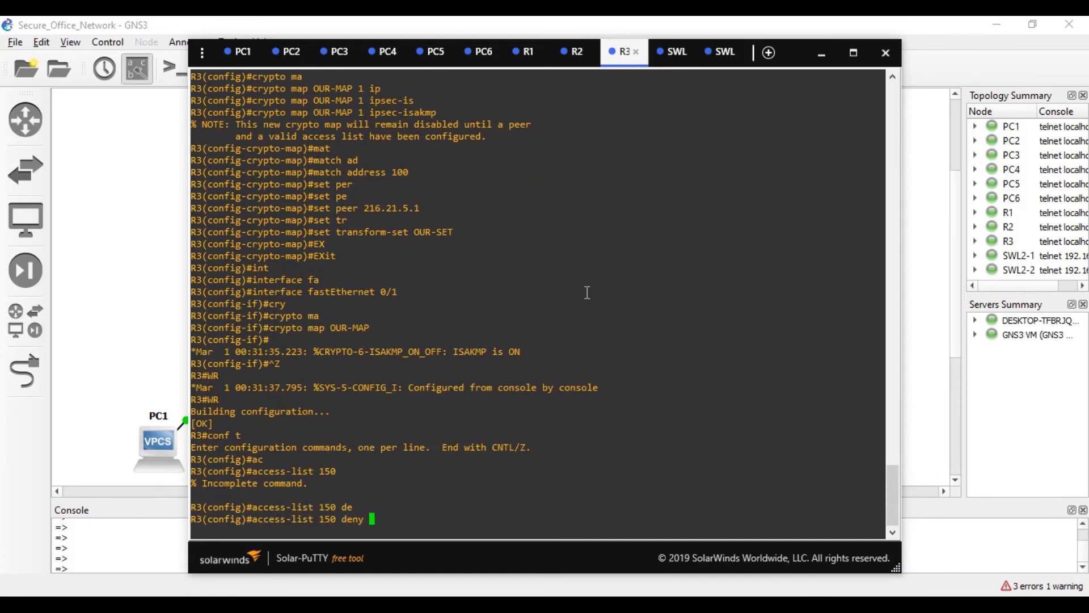
type("ip ")
type("20.4")
type("0.0.0")
type(" 0.0.0255")
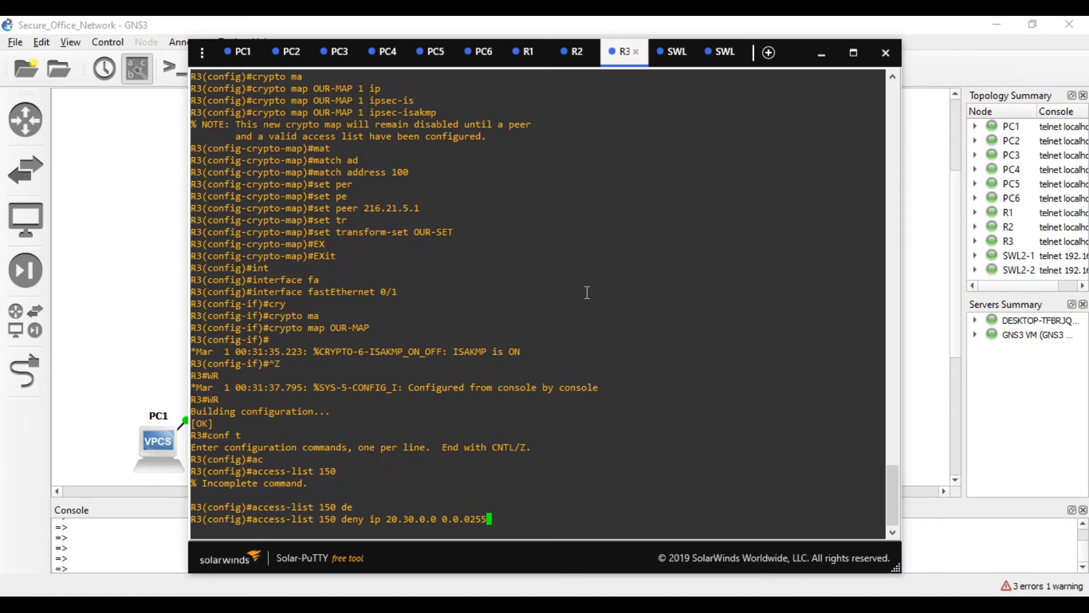
key("BackSpace")
key("BackSpace")
key("BackSpace")
key("BackSpace")
type("255.255 20.40.0.0 0.0.0255.2")
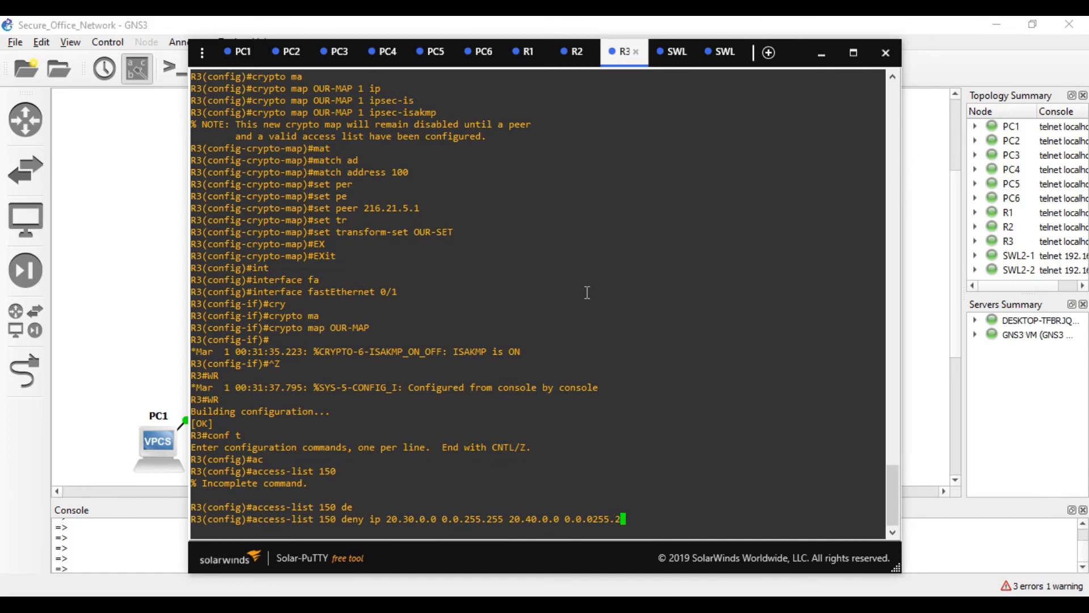
key("BackSpace")
key("BackSpace")
key("BackSpace")
key("BackSpace")
key("BackSpace")
type("255")
type(".255")
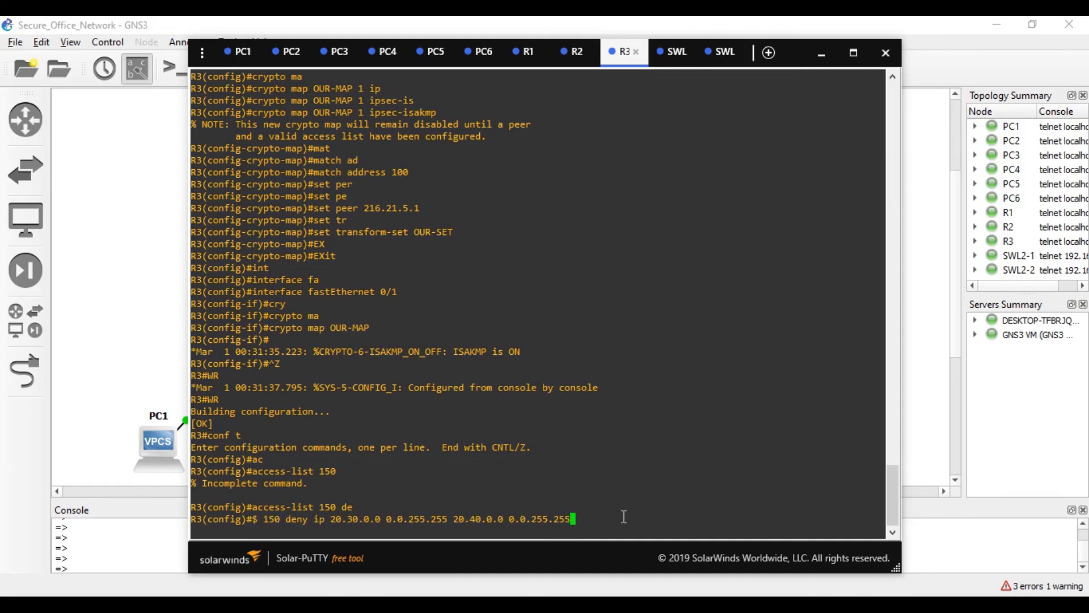
key("Return")
- Add access-list 150 permit ip any any on R3, inserting the missing ip keyword
key("Up")
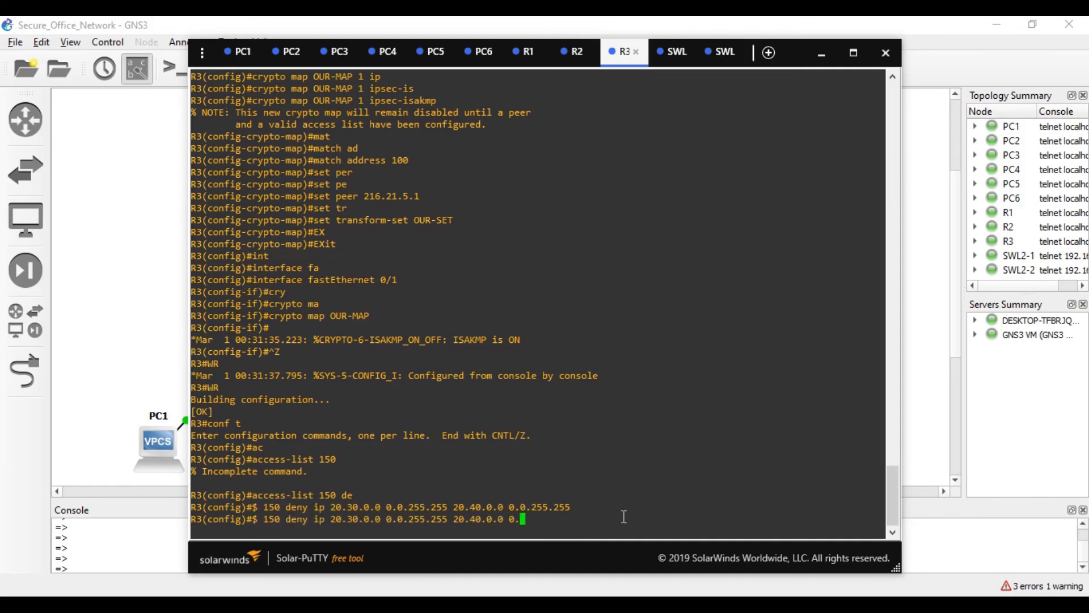
key("BackSpace")
key("BackSpace")
key("BackSpace")
key("BackSpace")
key("BackSpace")
key("BackSpace")
key("BackSpace")
key("BackSpace")
key("BackSpace")
key("BackSpace")
key("BackSpace")
key("BackSpace")
key("BackSpace")
key("BackSpace")
key("BackSpace")
key("BackSpace")
key("BackSpace")
key("BackSpace")
key("BackSpace")
key("BackSpace")
key("BackSpace")
key("BackSpace")
key("BackSpace")
key("BackSpace")
key("BackSpace")
key("BackSpace")
key("BackSpace")
key("BackSpace")
key("BackSpace")
key("BackSpace")
key("BackSpace")
key("BackSpace")
key("BackSpace")
key("BackSpace")
key("BackSpace")
key("BackSpace")
key("BackSpace")
key("BackSpace")
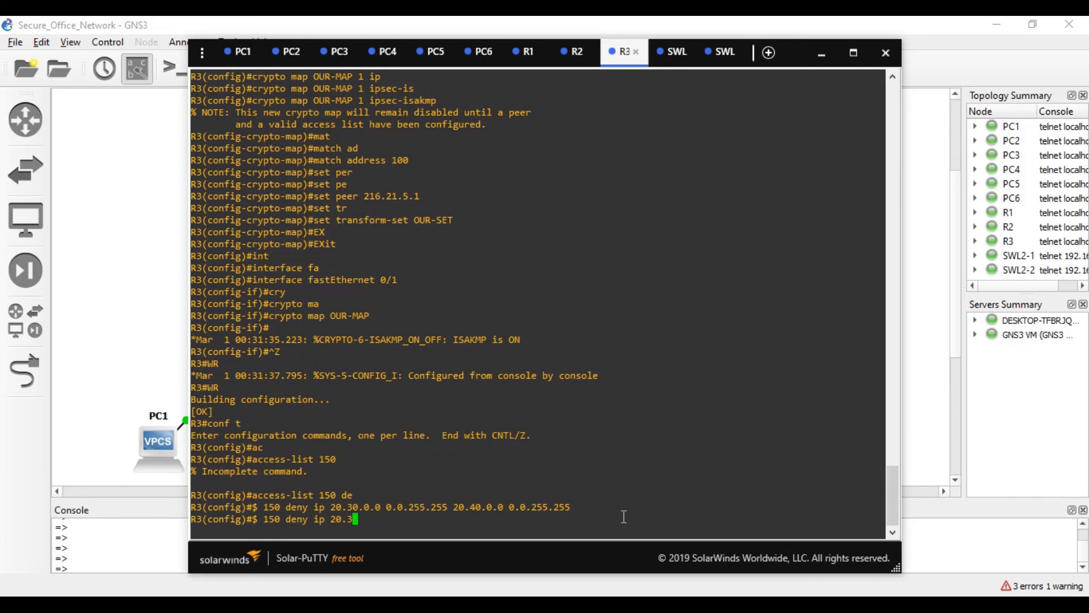
key("BackSpace")
key("BackSpace")
type("pe")
key("Tab")
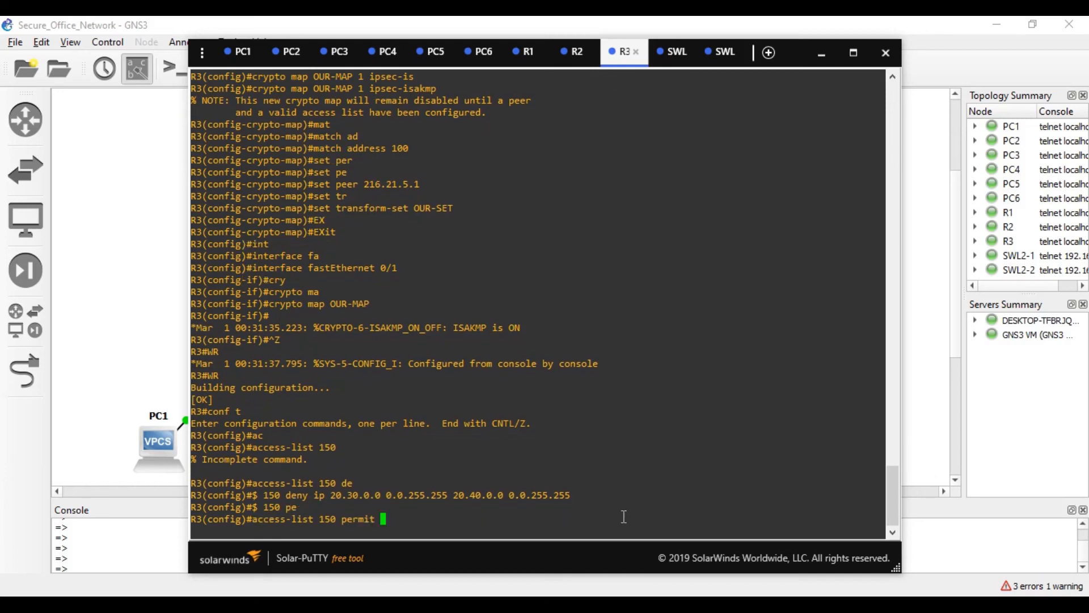
type("any any")
key("Return")
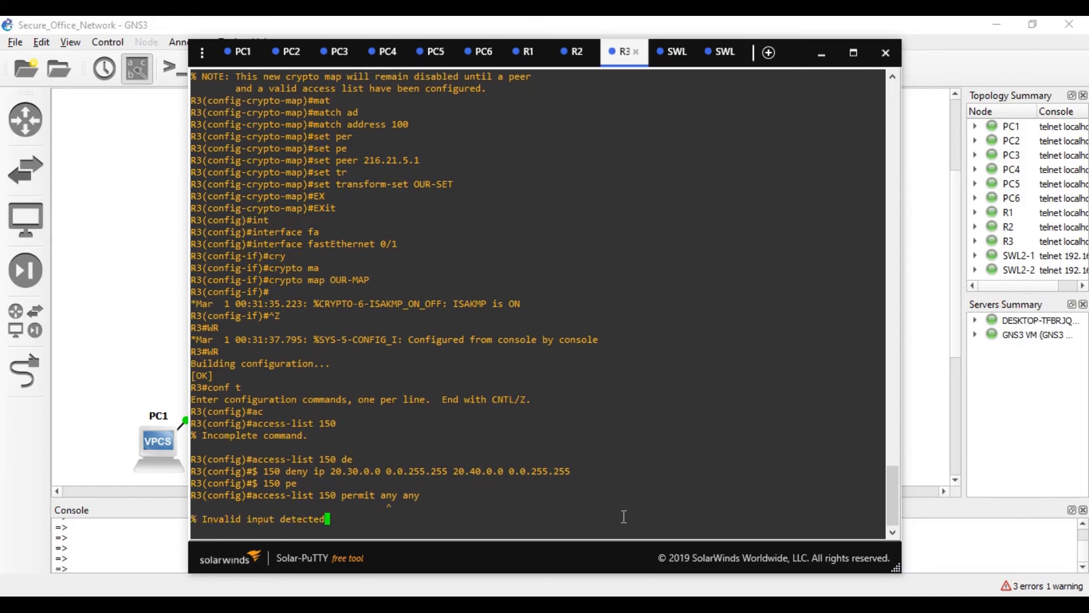
key("Up")
key("Left")
key("Left")
key("Left")
key("Left")
key("Left")
key("Left")
key("Left")
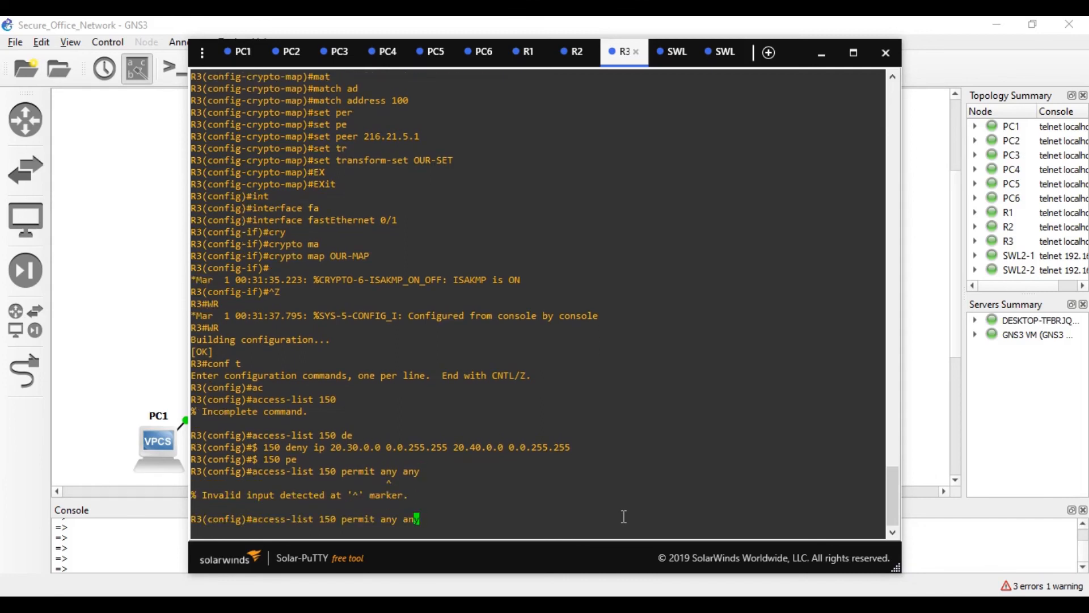
type("ip")
key("Return")
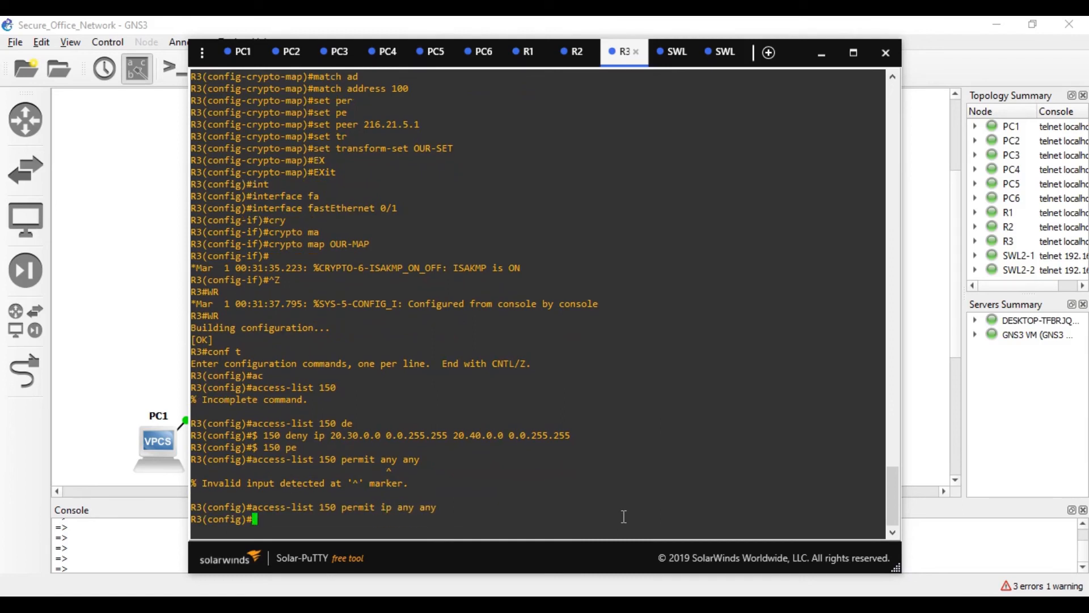
- Apply 'ip access-group 150 in' on R3's FastEthernet 0/0.30, then exit configuration mode
type("int")
key("Tab")
type("fa")
key("Tab")
type("0")
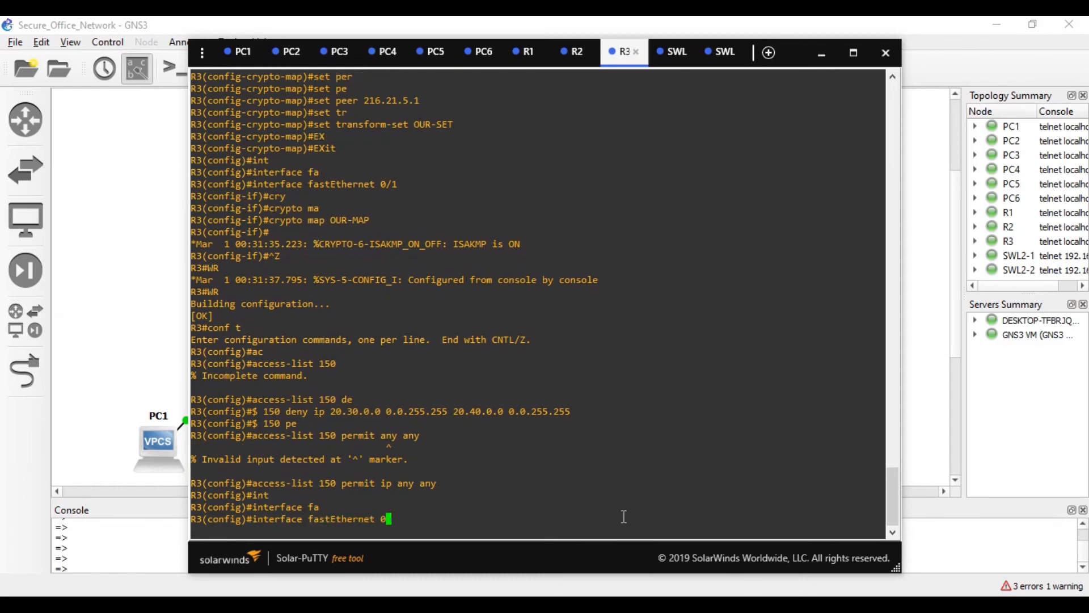
type("/0.30")
key("Return")
type("ip acc")
key("Tab")
type("e")
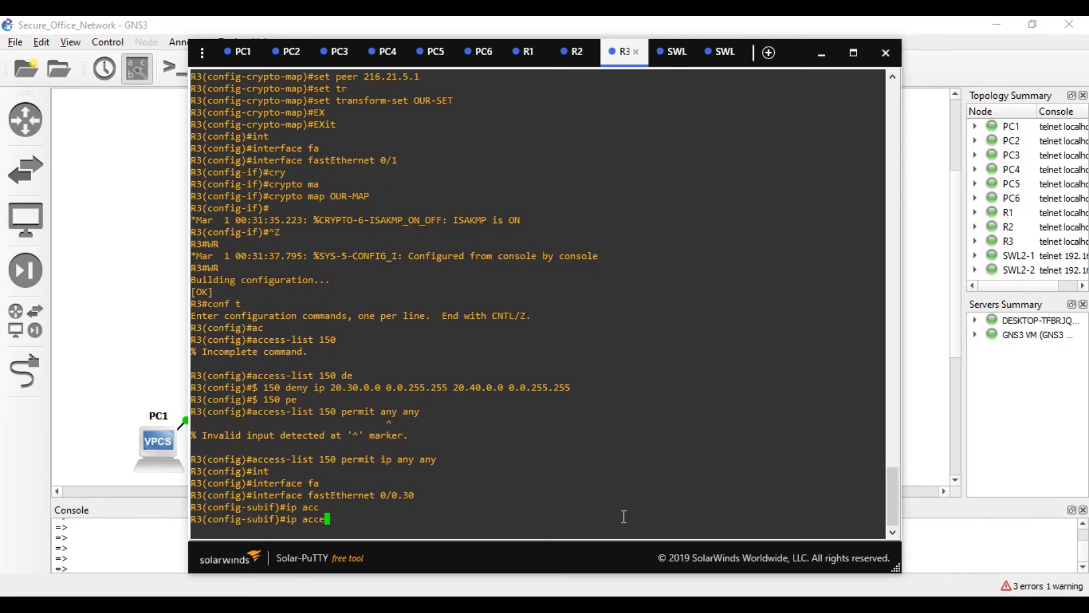
key("Tab")
type("?")
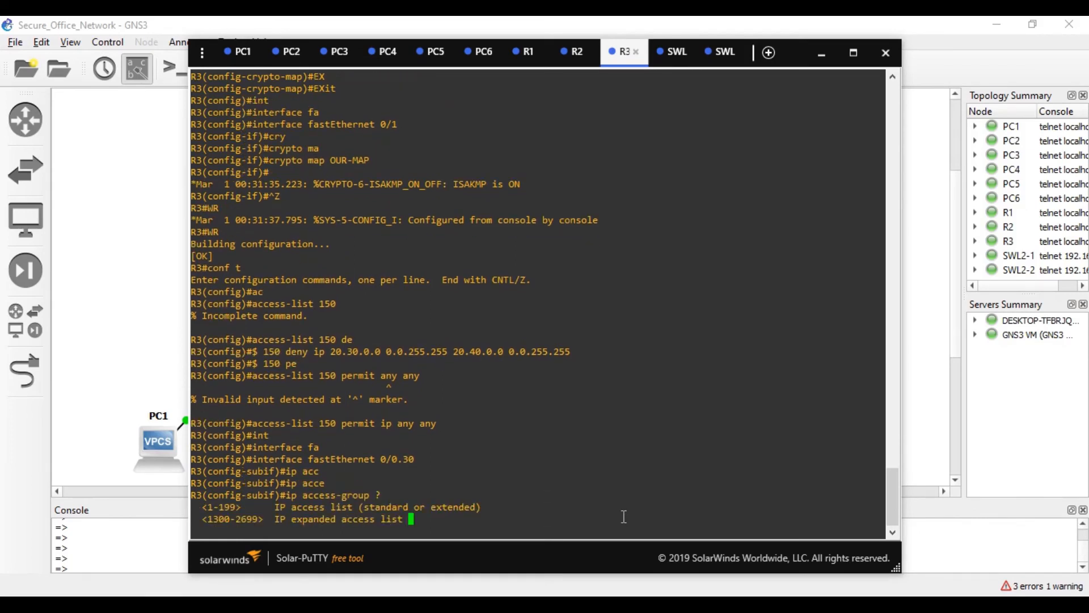
key("BackSpace")
type("15 ")
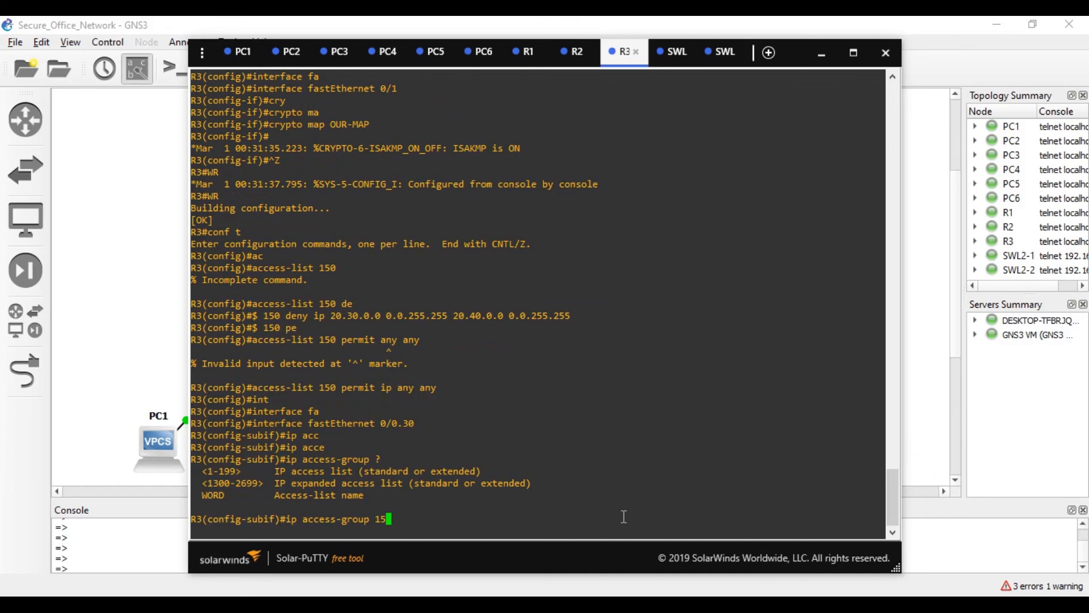
type("0?")
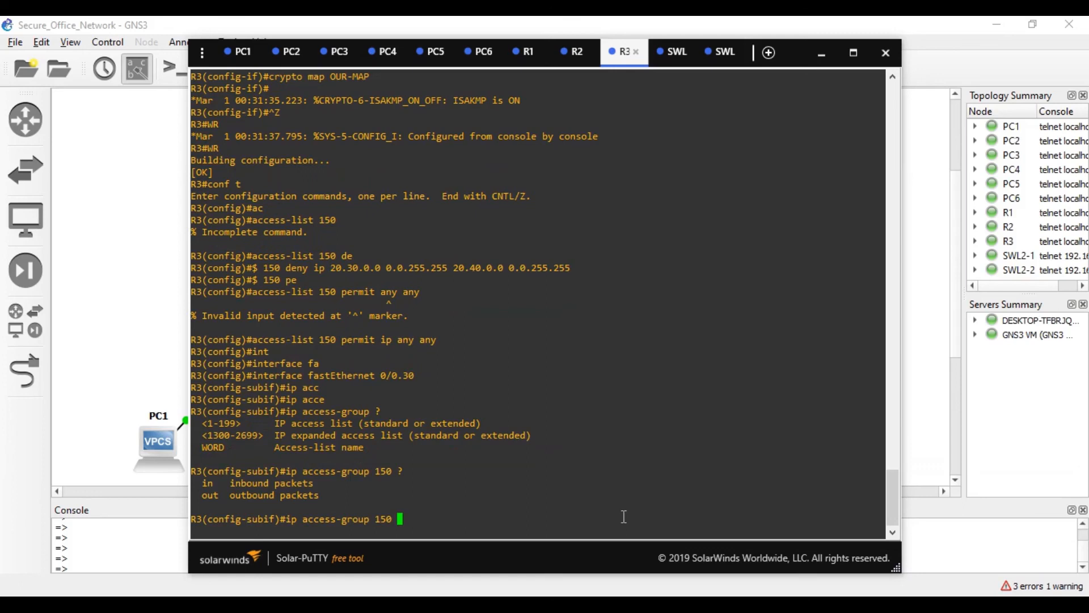
type("in")
key("Return")
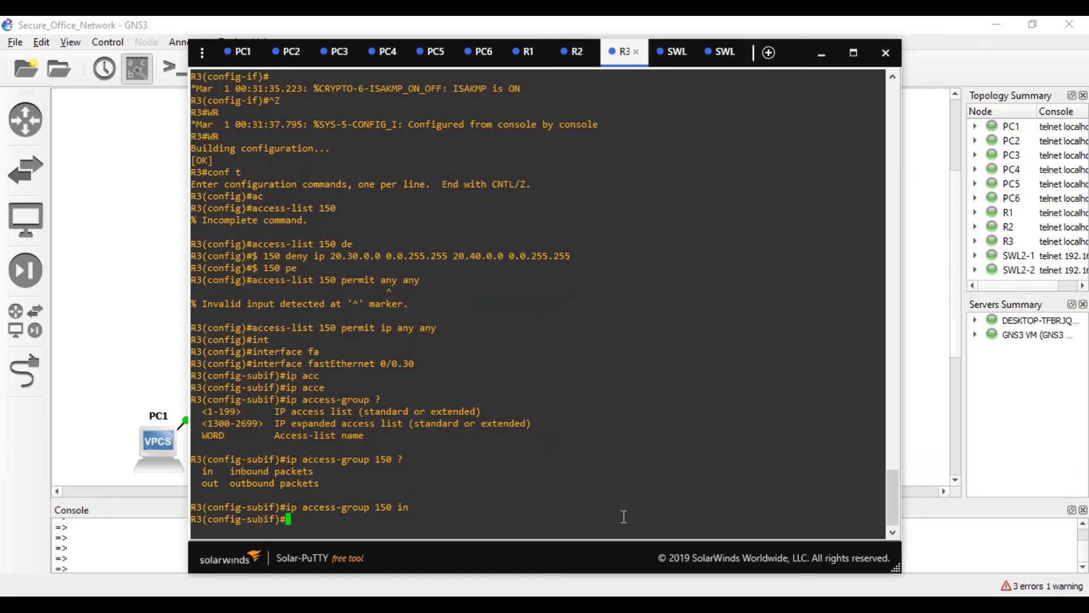
key("ctrl+z")
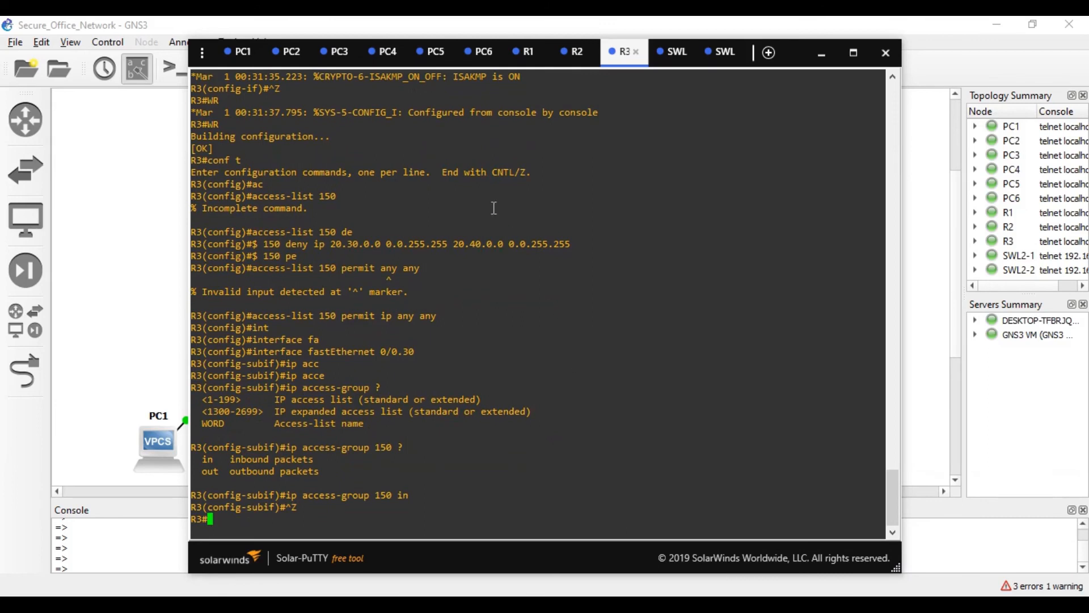
- Save the running configurations of R1 and R3 with wr
left_click(523, 64)
type("wr")
key("Return")
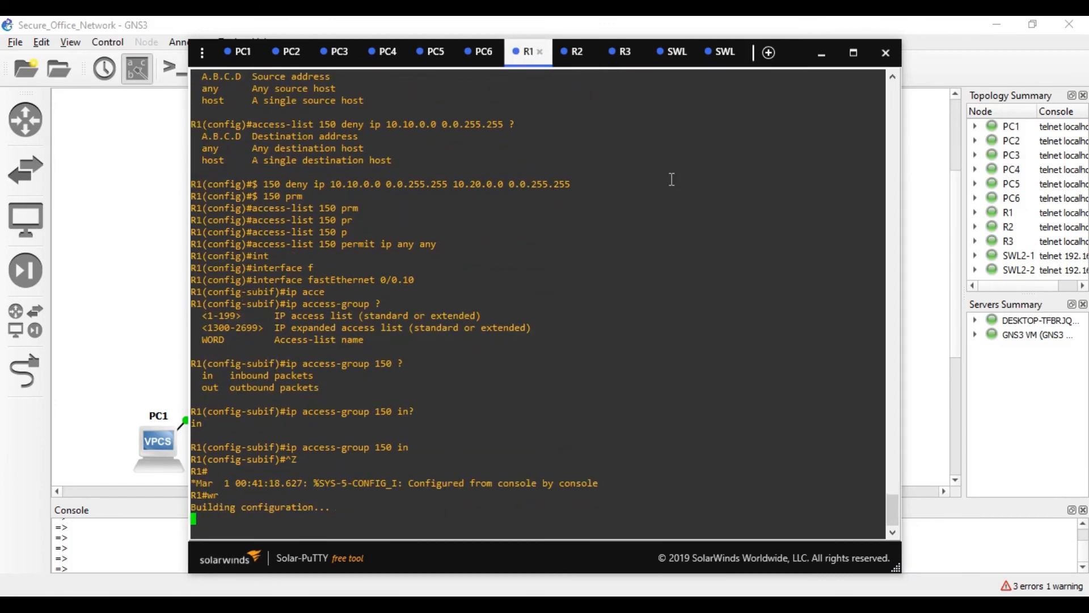
left_click(620, 53)
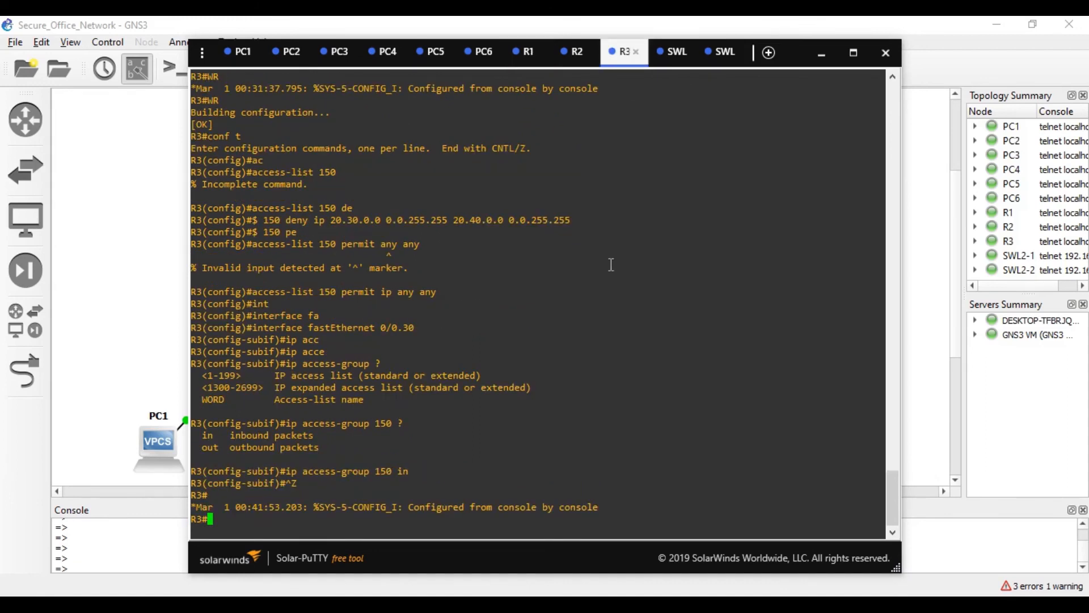
type("wr")
key("Return")
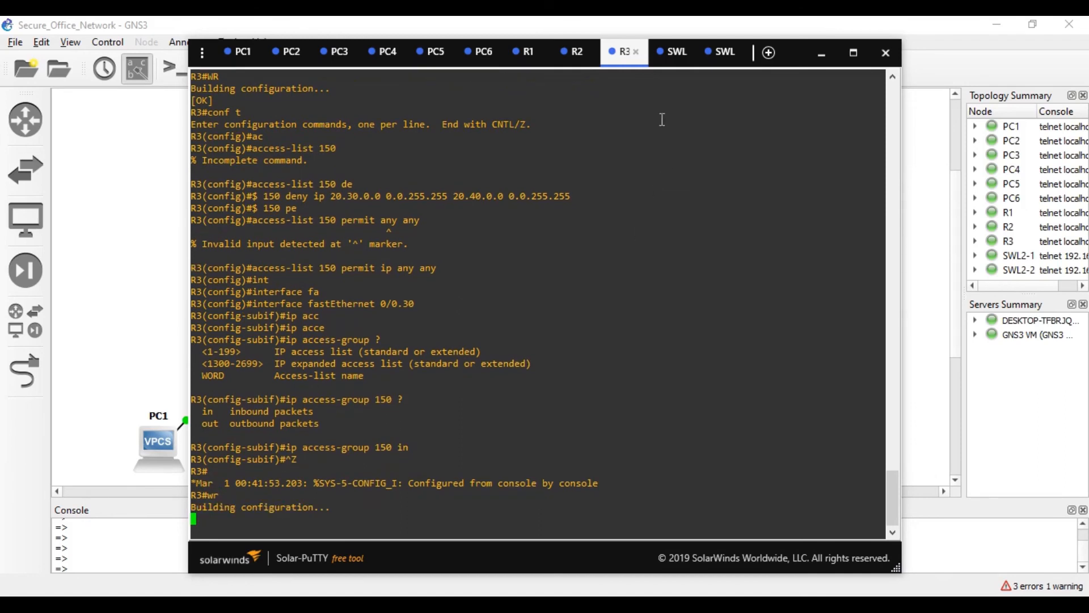
left_click(383, 52)
- From PC4, ping 20.30.0.3 and 10.10.0.3 to confirm both reply
type("pi")
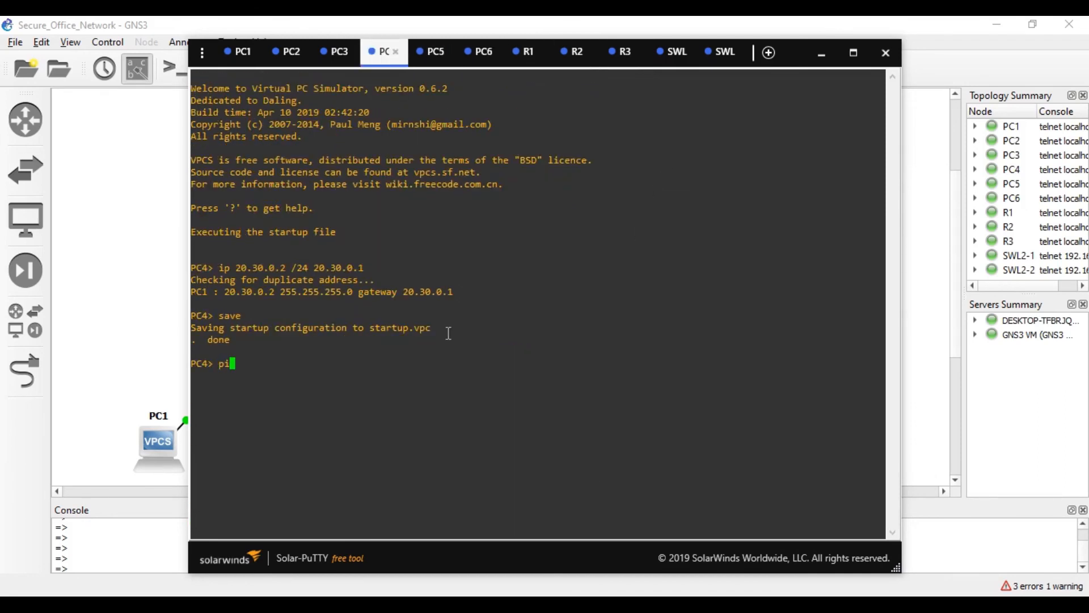
type("ng 20.30.0.3")
key("Return")
key("ctrl+c")
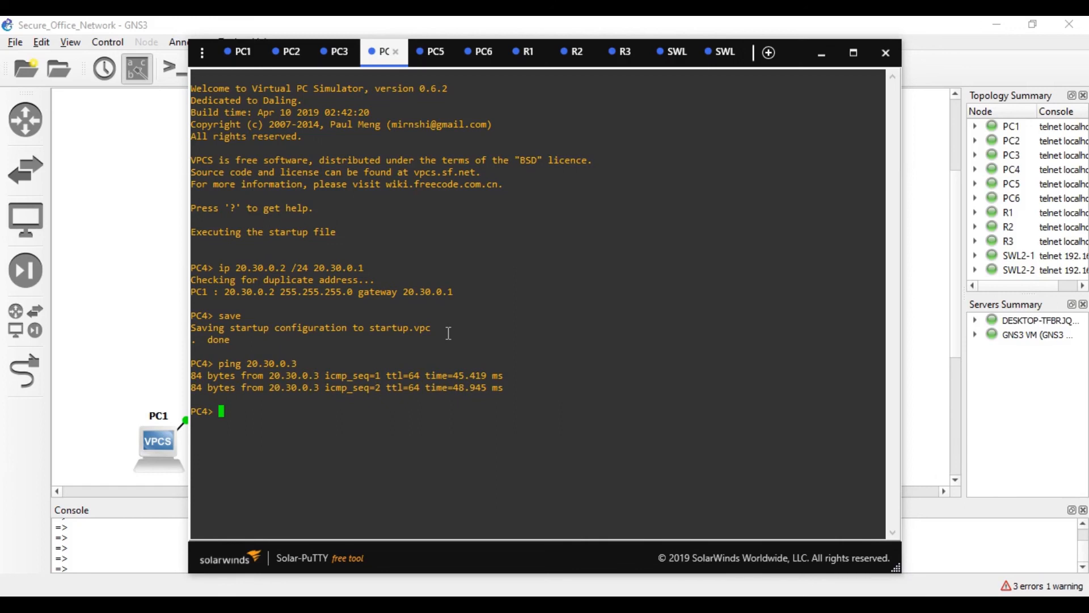
key("Up")
key("BackSpace")
key("BackSpace")
key("BackSpace")
key("BackSpace")
key("BackSpace")
key("BackSpace")
key("BackSpace")
key("BackSpace")
key("BackSpace")
type("10.10.0.3")
key("Return")
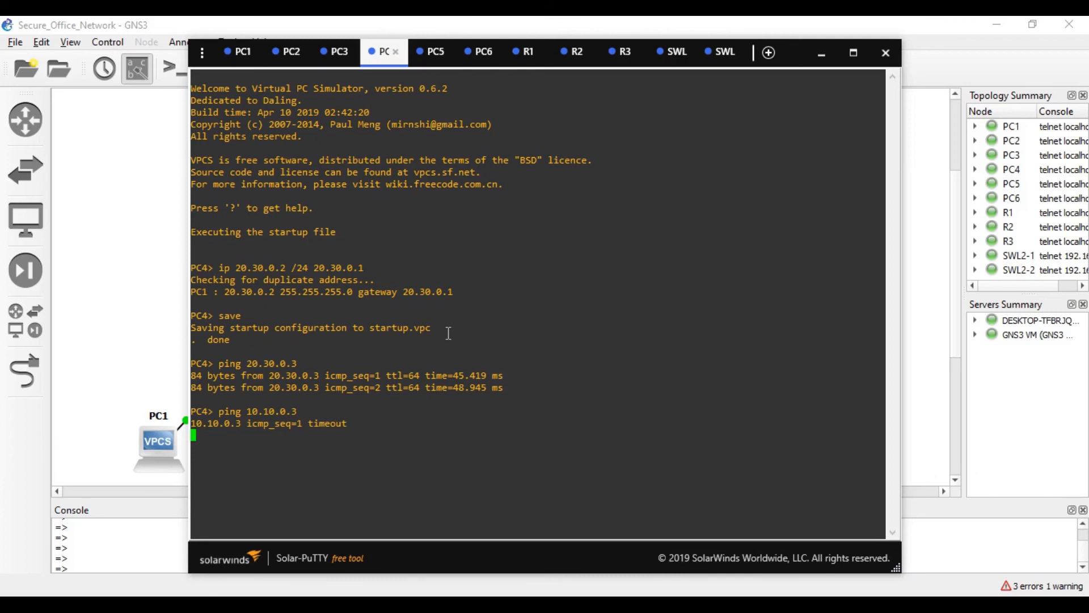
- From PC4, ping 10.20.0.2 successfully, then ping 20.40.0.2 and see it administratively prohibited
type("ping 10.10.0.3")
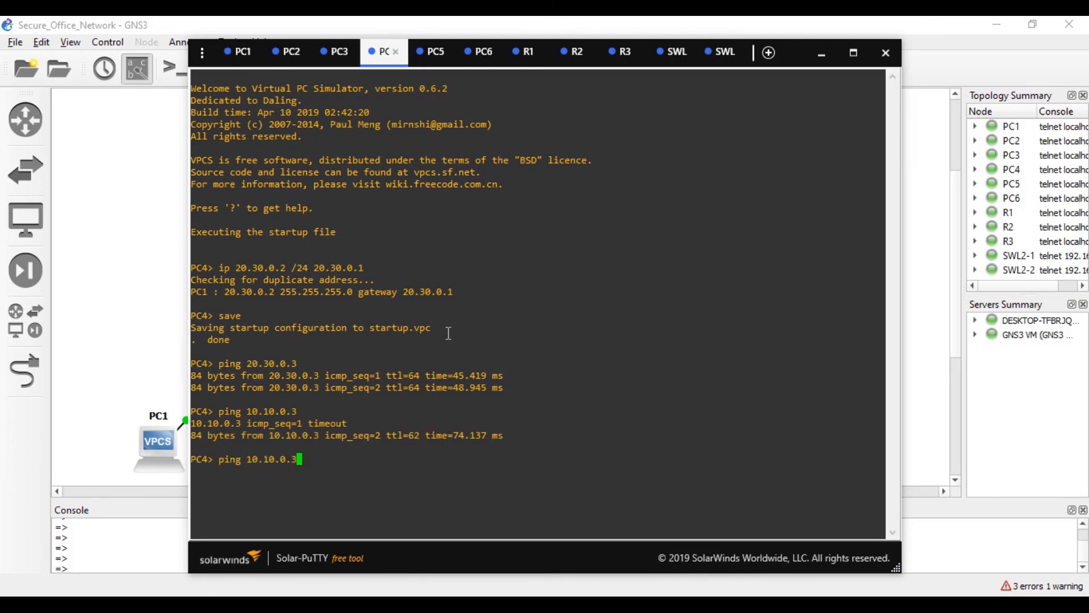
key("BackSpace")
key("BackSpace")
key("BackSpace")
key("BackSpace")
key("BackSpace")
key("BackSpace")
type("20.0.2")
key("Return")
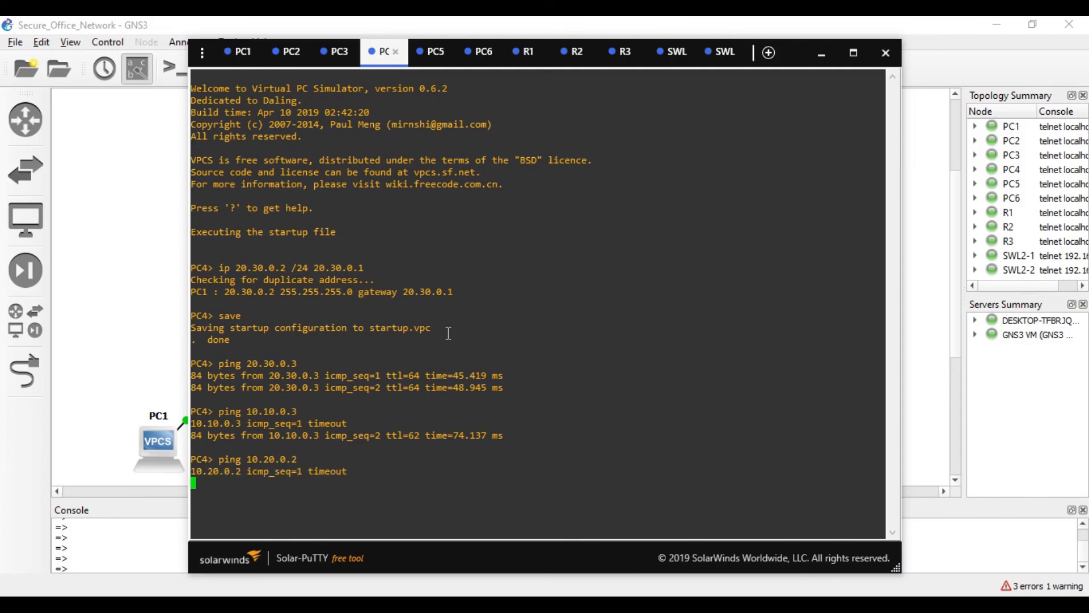
key("ctrl+c")
key("Up")
key("BackSpace")
key("BackSpace")
key("BackSpace")
key("BackSpace")
key("BackSpace")
key("BackSpace")
key("BackSpace")
key("BackSpace")
key("BackSpace")
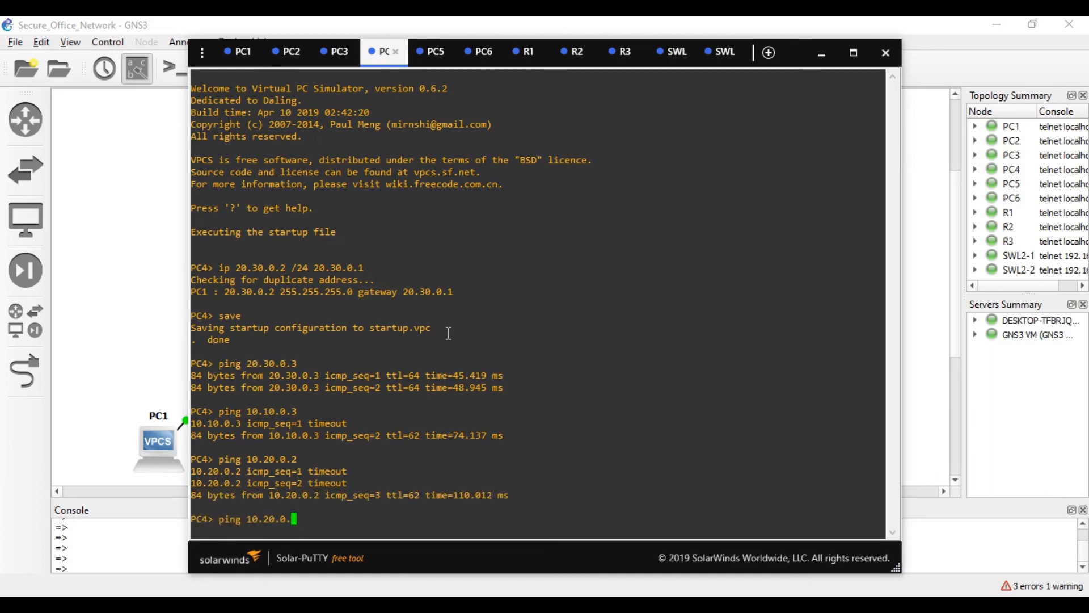
type("20.40.02")
key("BackSpace")
type(".2")
key("Return")
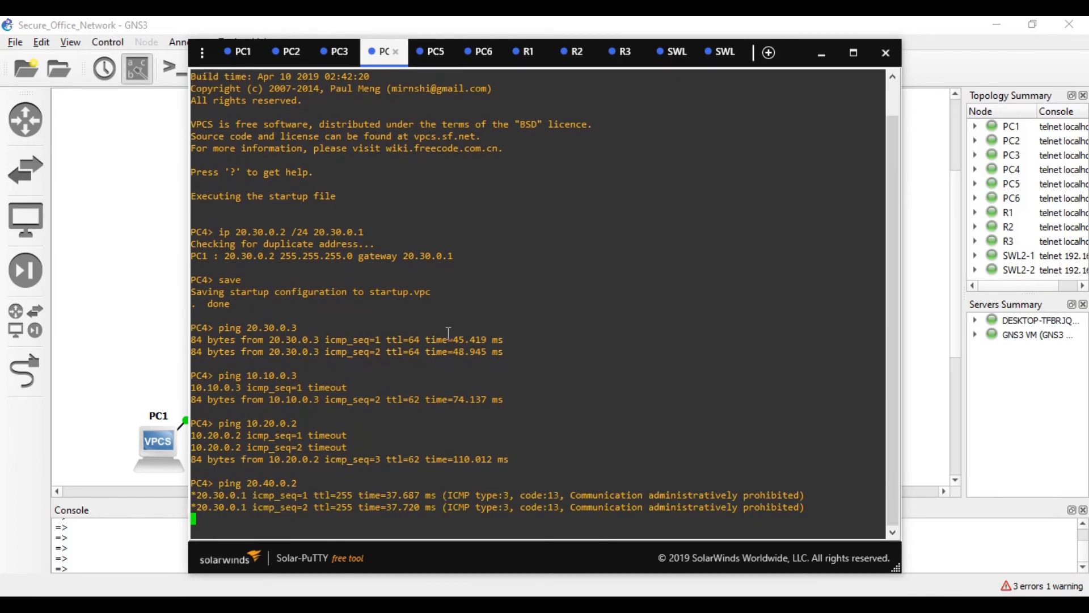
- On the PC6 console, ping 20.30.0.2 and watch it time out
left_click(477, 52)
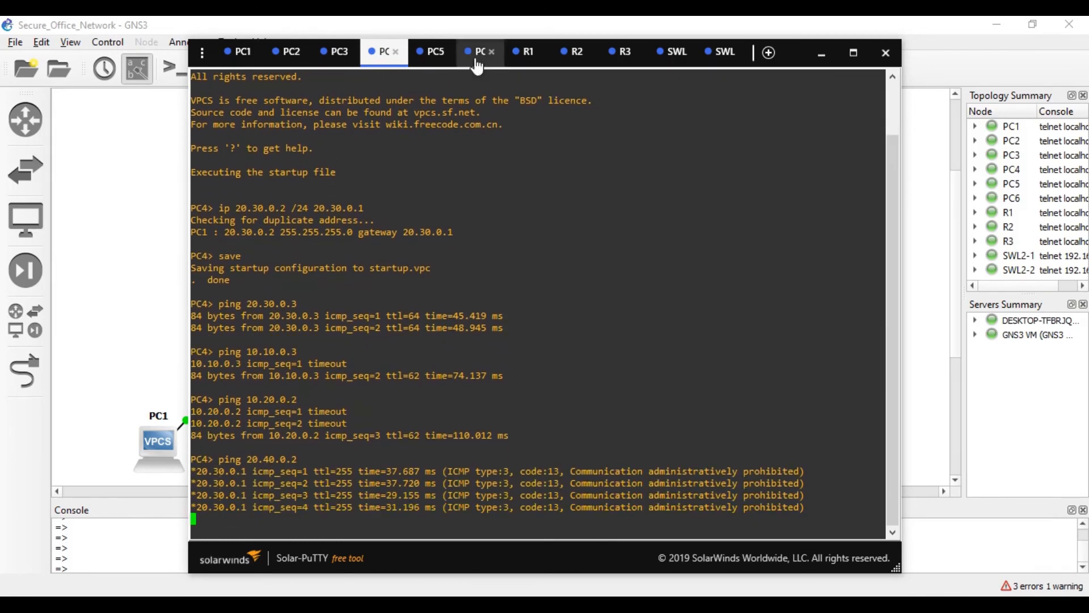
type("pin")
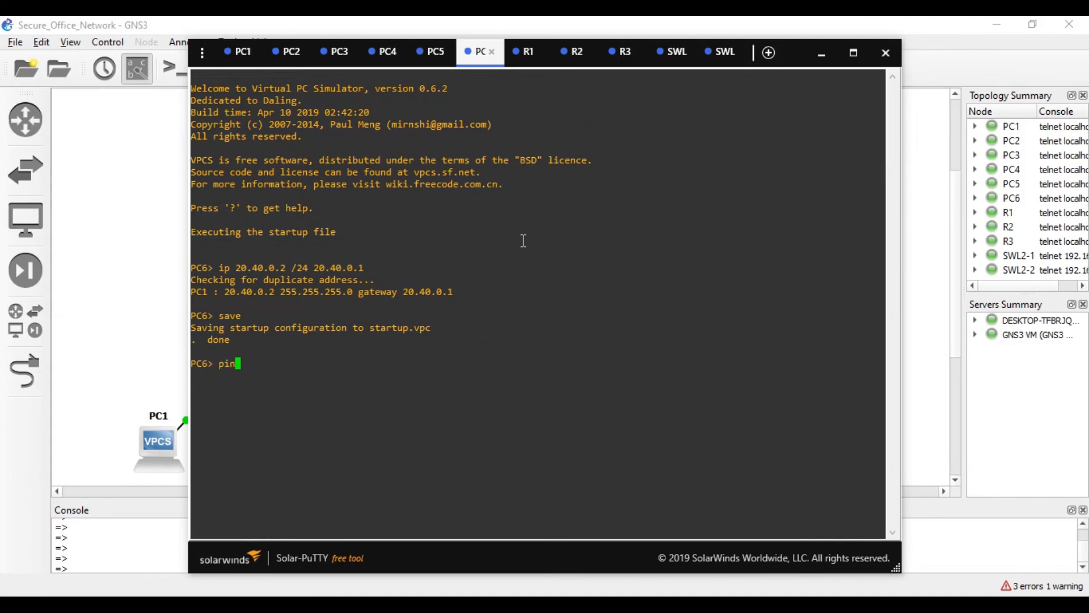
type("g 20.30.0.2")
key("Return")
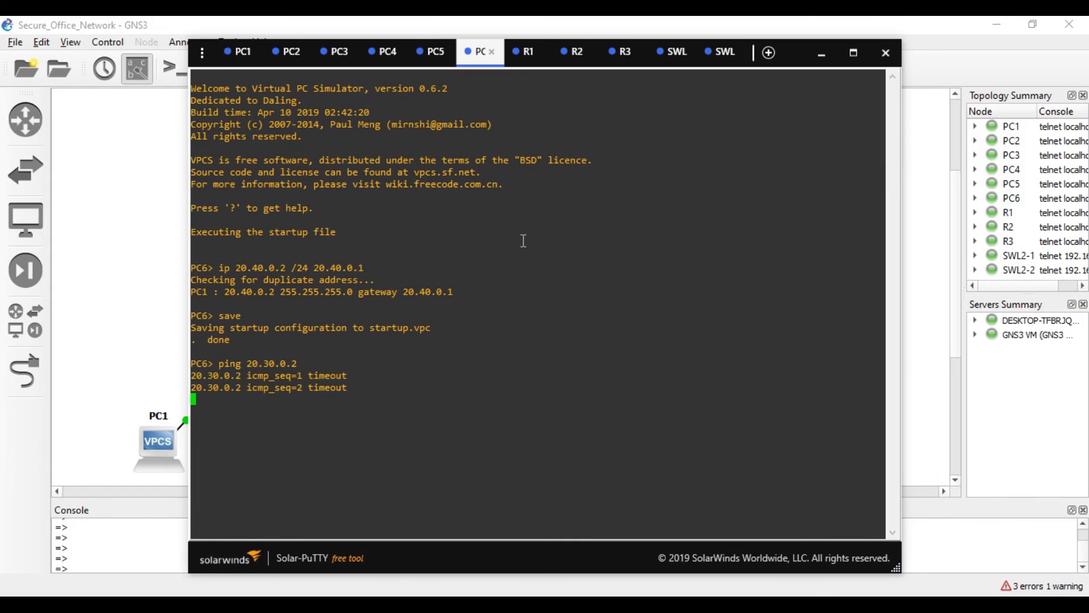
- On R3, run show access-lists 150: 30 deny matches, 5 permit ip any any matches
left_click(622, 51)
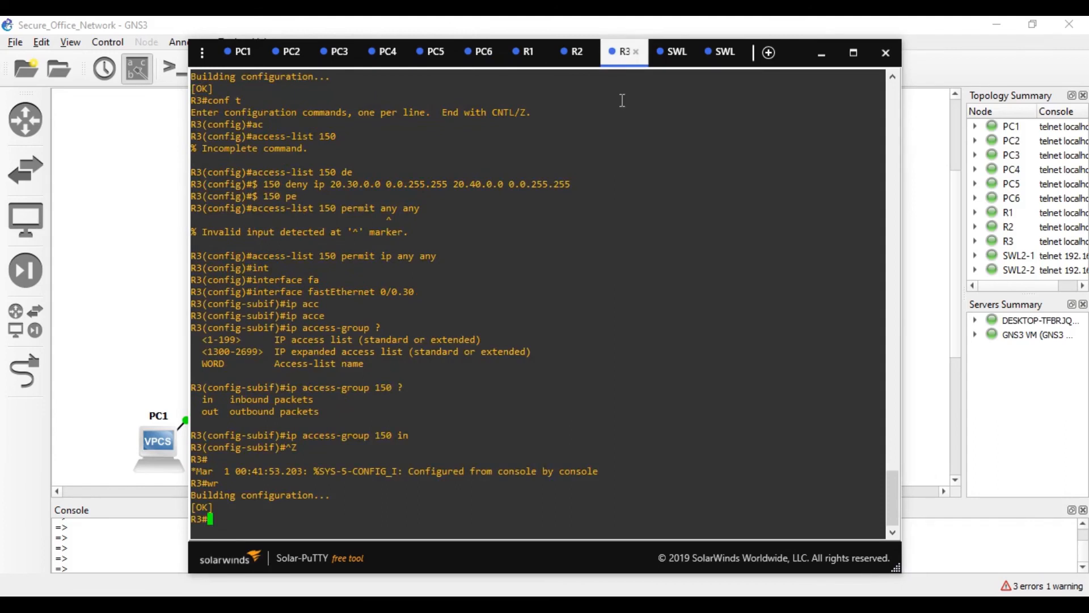
type("sho")
key("Tab")
type("ac")
key("Tab")
type("ce")
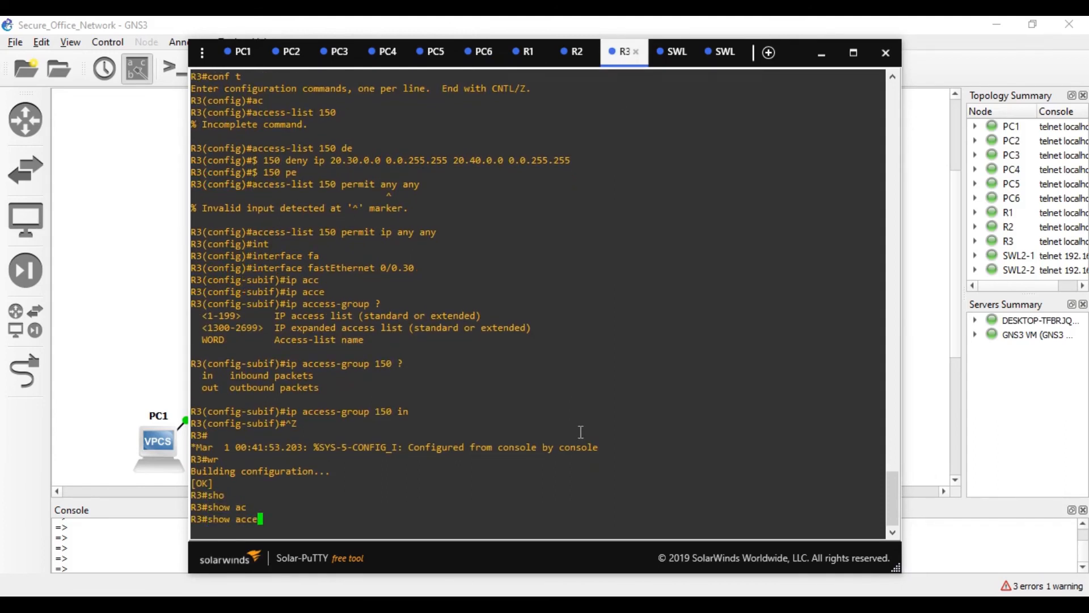
type("s")
key("Tab")
type("s-lo")
key("Tab")
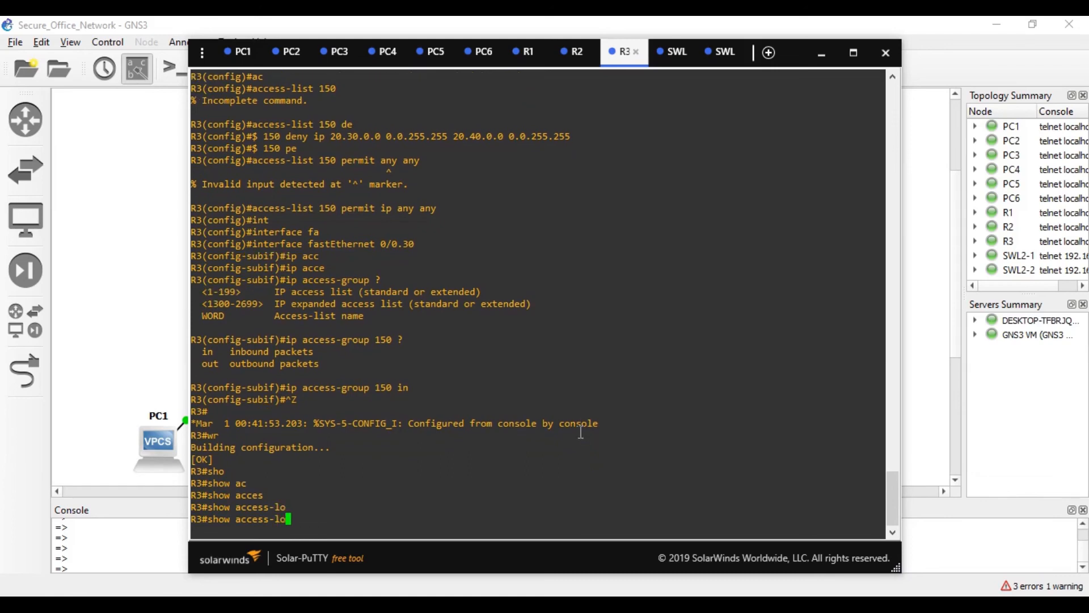
key("BackSpace")
key("Tab")
type("150")
key("Return")
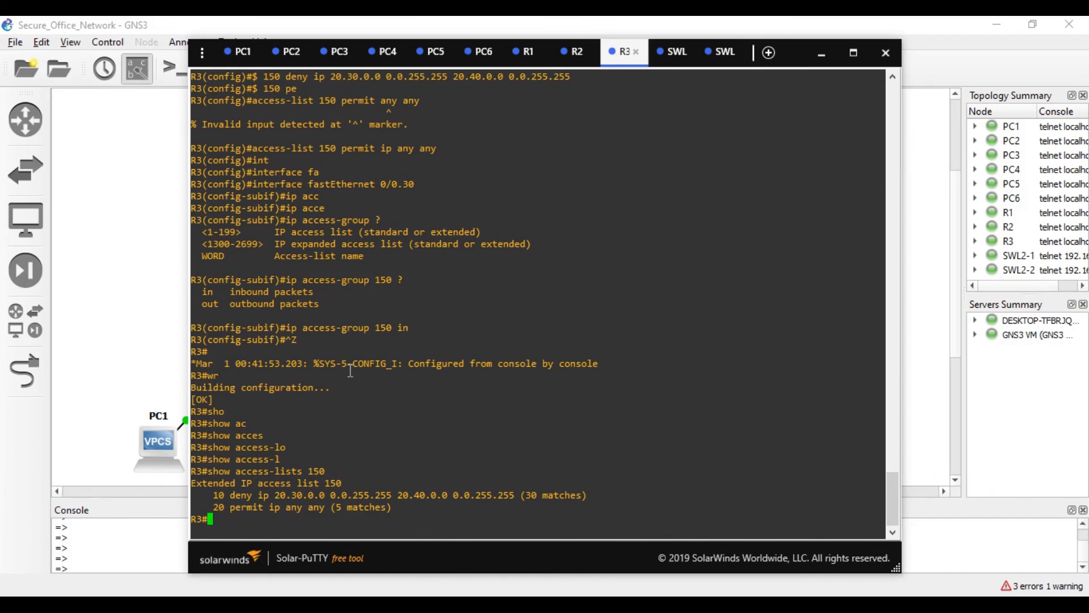
- From PC3's console, ping 20.40.0.2 and get all five replies back
left_click(135, 267)
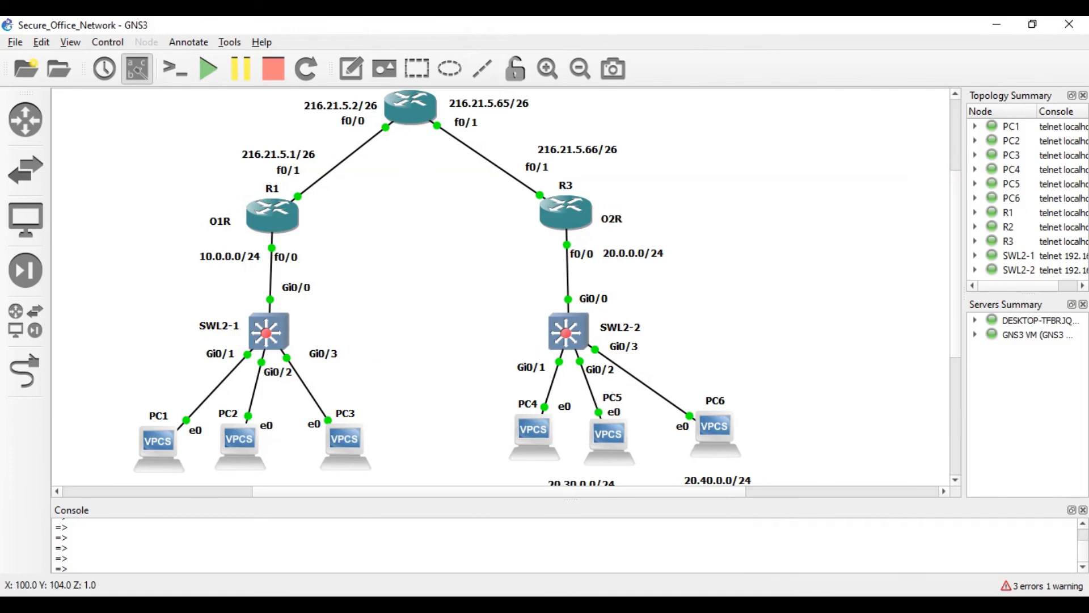
key("alt+Tab")
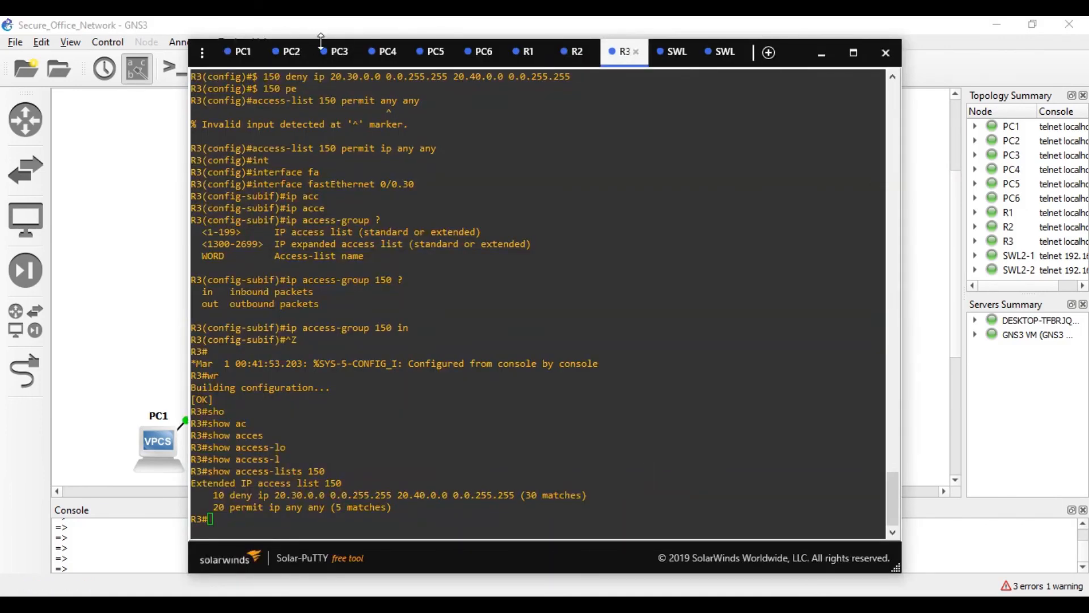
left_click(334, 53)
type("ping 20.")
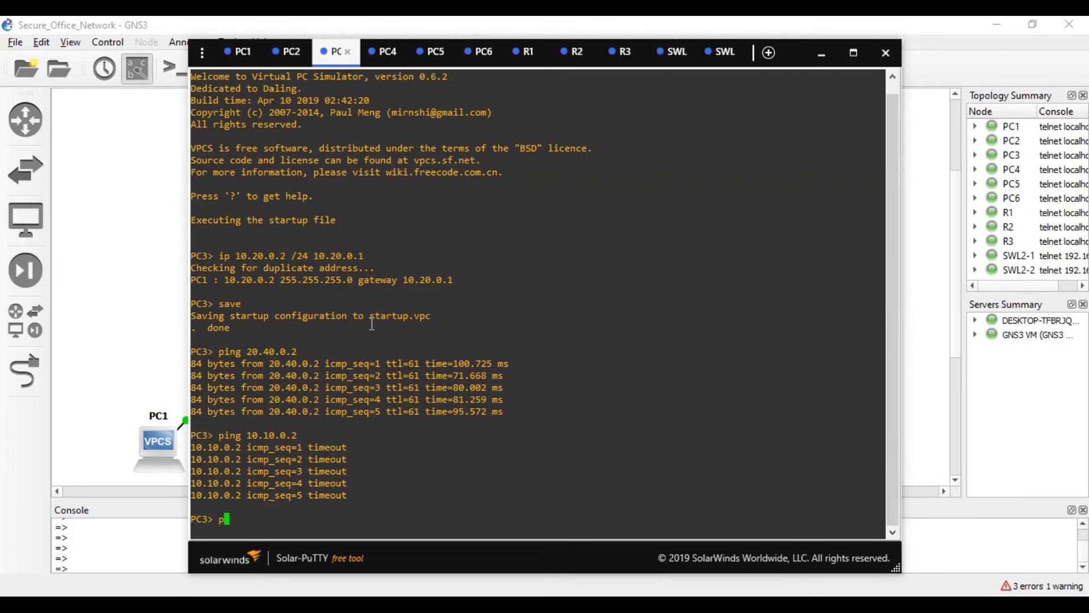
type("40.0.2")
key("Return")
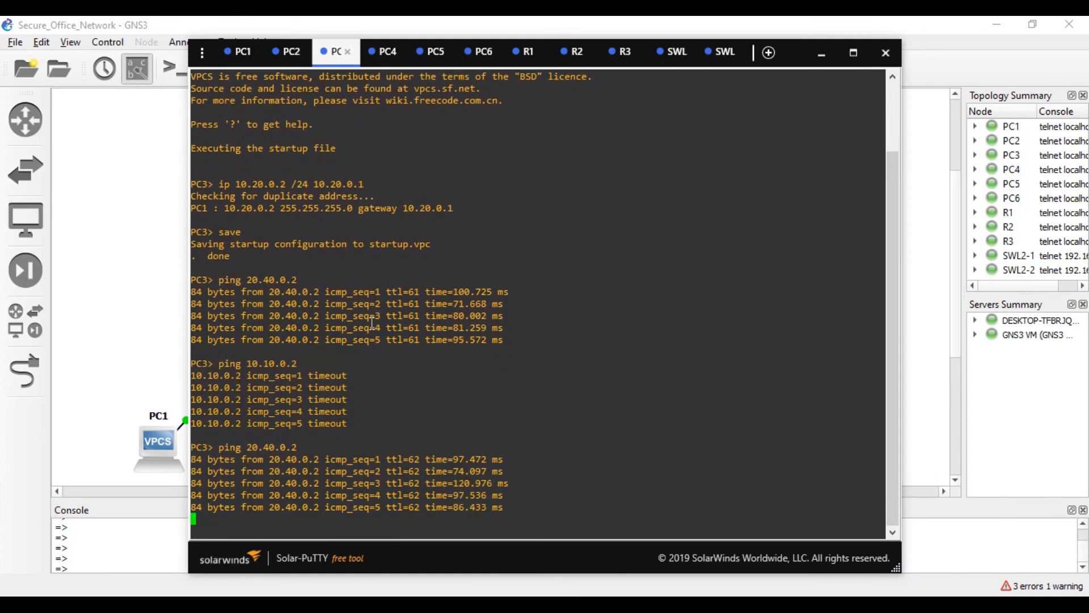
- On R1's console, try starting an access-list command with Tab completion
left_click(528, 52)
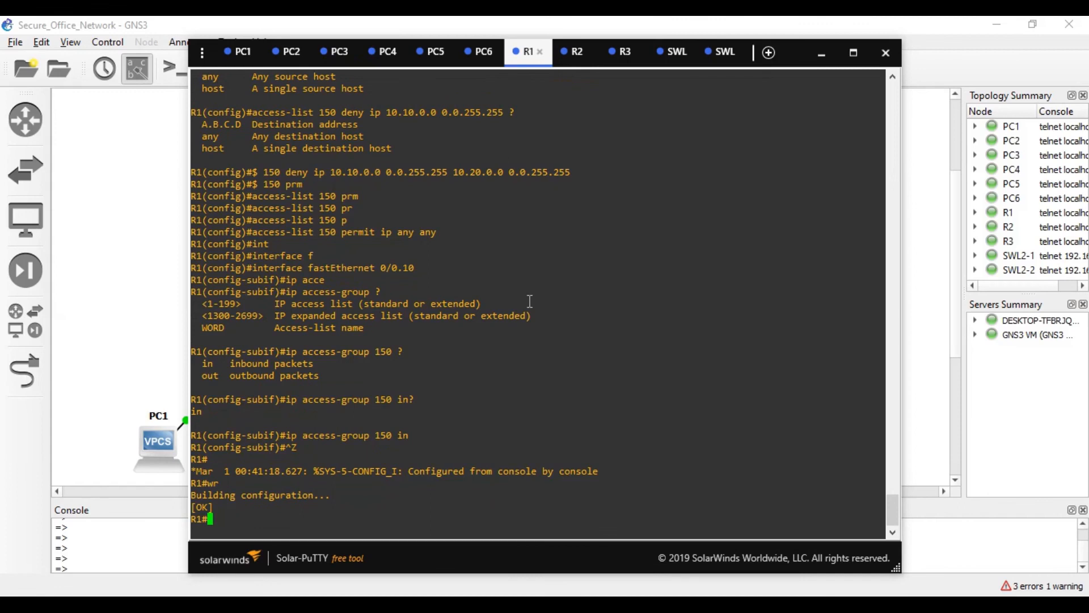
type("ace")
key("Tab")
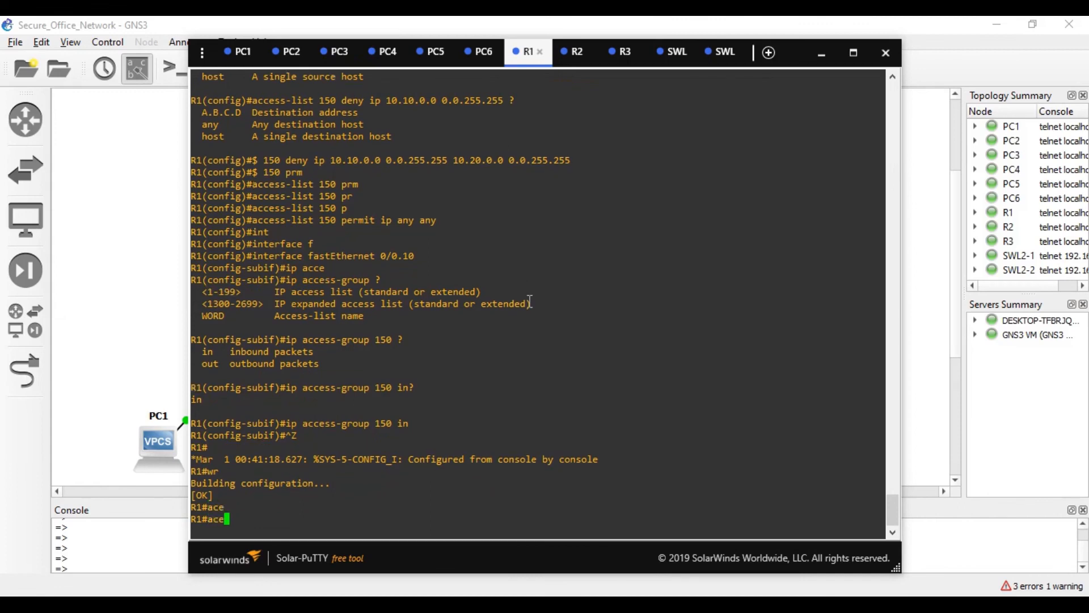
key("Tab")
key("BackSpace")
key("Tab")
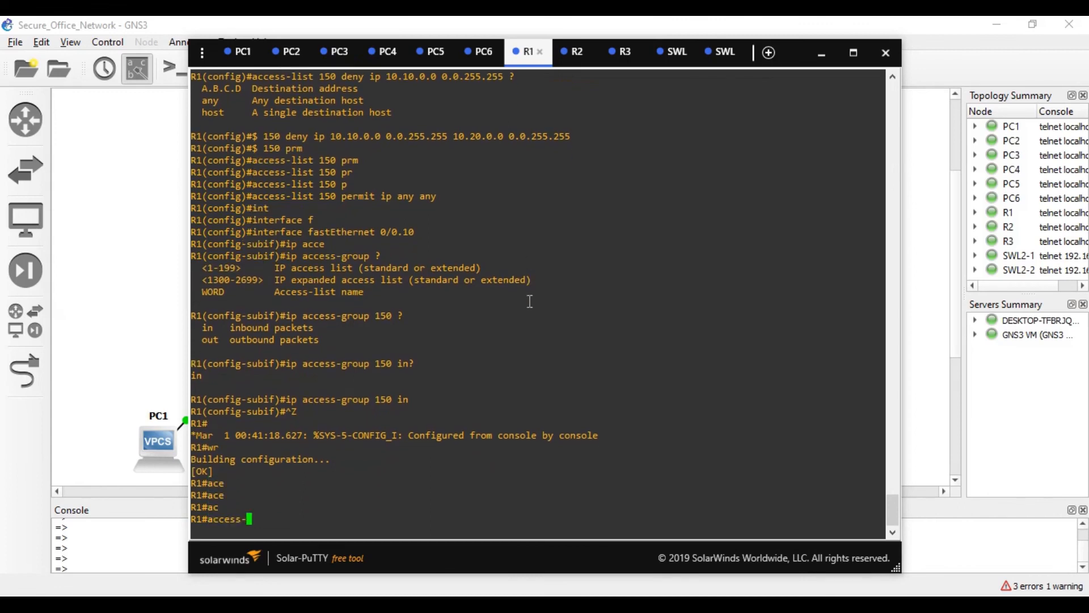
type("lo")
key("Tab")
key("Tab")
key("BackSpace")
key("BackSpace")
- Abandon the failed access-list attempt and enter global configuration mode with conf t
key("Tab")
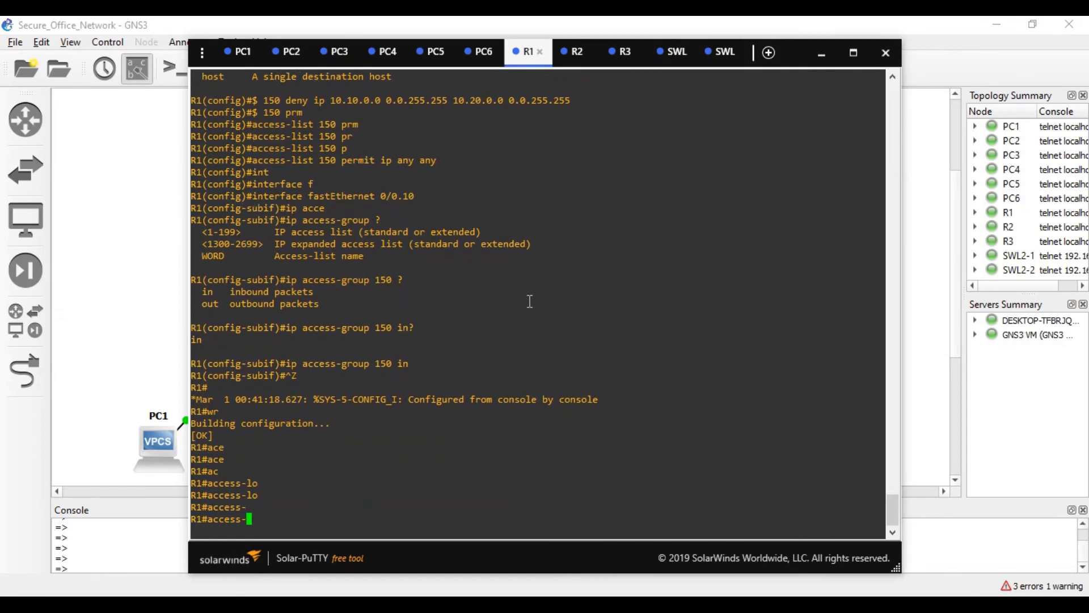
type("lu")
key("Tab")
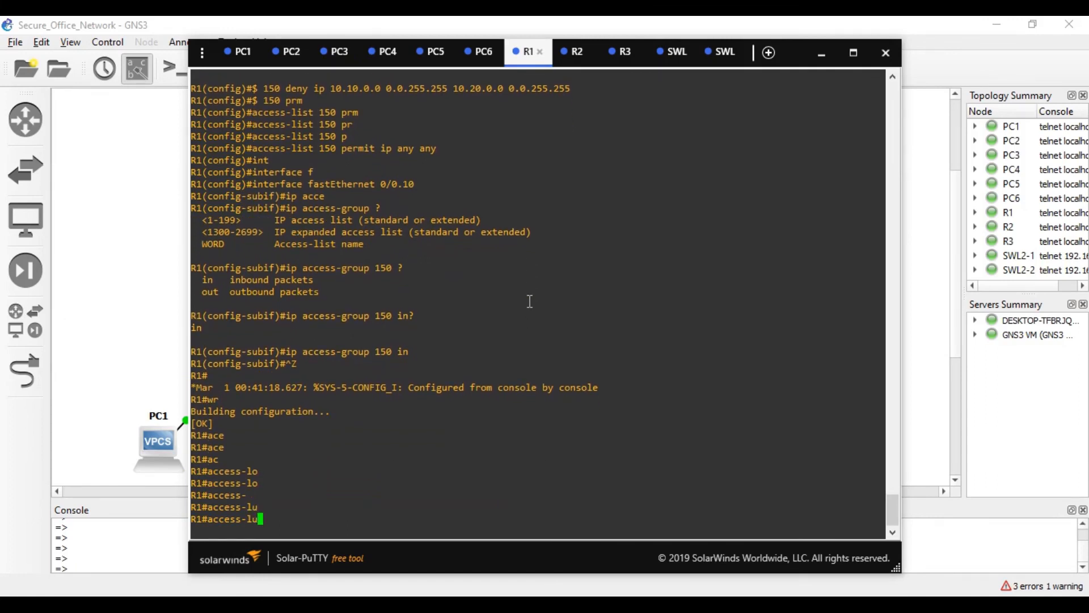
key("BackSpace")
key("Tab")
type("i")
key("Tab")
key("BackSpace")
key("BackSpace")
key("BackSpace")
key("BackSpace")
key("BackSpace")
key("BackSpace")
key("BackSpace")
key("BackSpace")
key("BackSpace")
type("conf t")
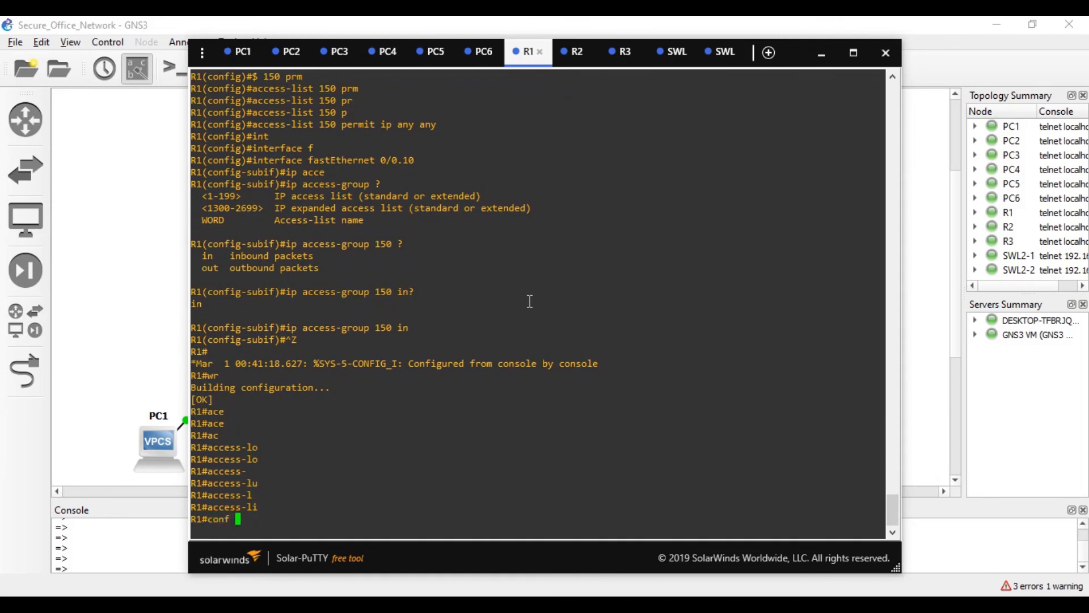
key("Tab")
key("Return")
- Add access-list 160 deny ip 10.20.0.0 0.0.255.255 20.40.0.0 0.0.255.255, fixing the typo
type("acc")
key("Tab")
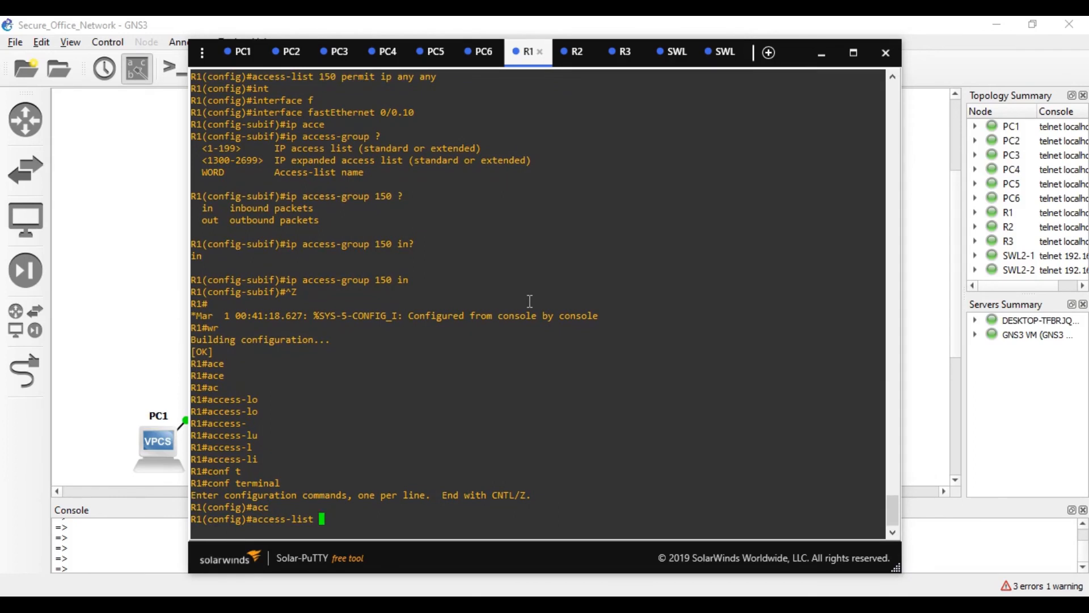
type("160 de")
key("Tab")
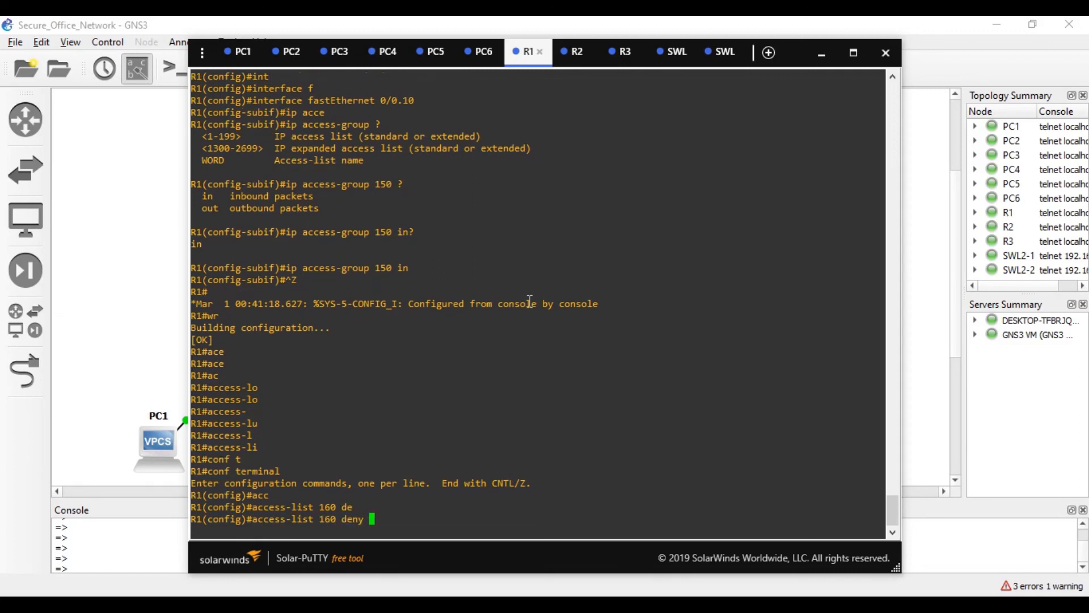
type("ip 10.20.0.0. 0.0.255.255 20.40.0.0 0.0.255.255")
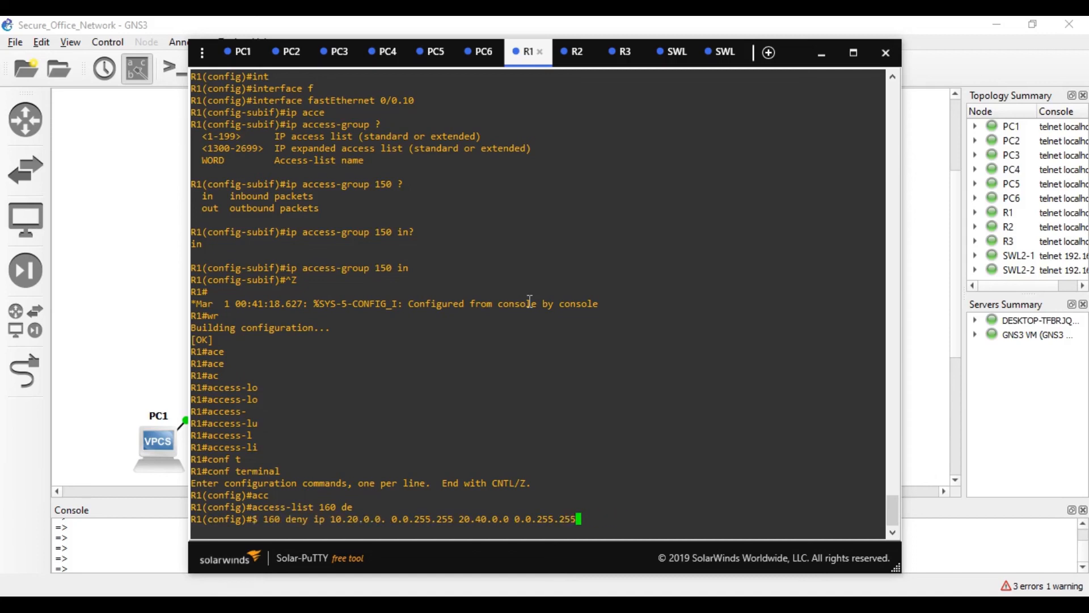
key("Return")
key("Up")
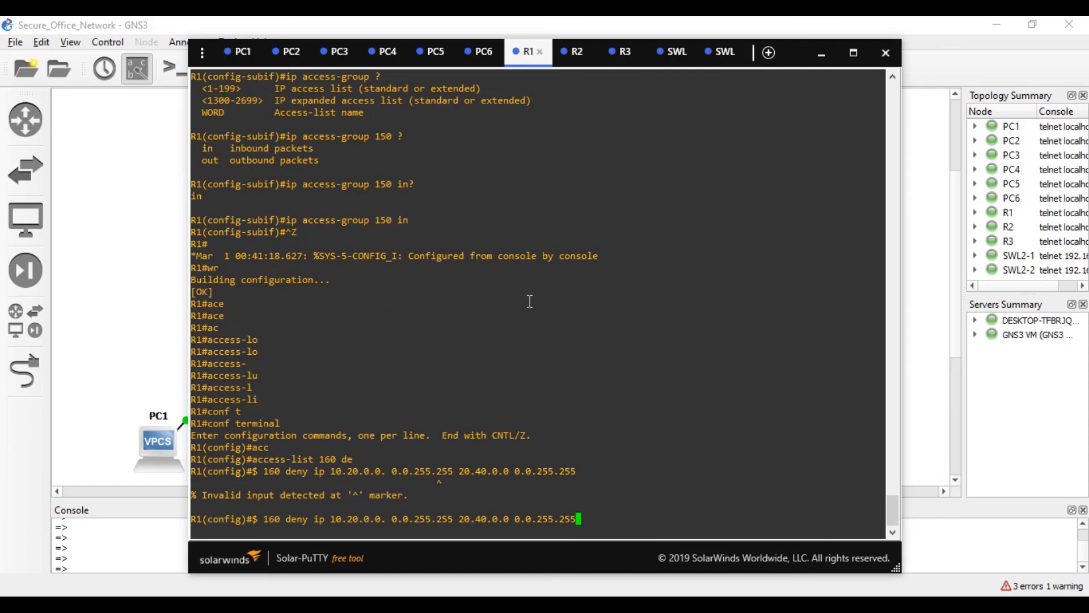
key("Left")
key("Left")
key("Left")
key("Left")
key("Left")
key("Left")
key("Left")
key("Left")
key("Left")
key("Left")
key("Left")
key("Left")
key("Left")
key("Left")
key("Left")
key("Left")
key("Left")
key("Left")
key("Left")
key("Left")
key("Left")
key("Left")
key("Left")
key("Left")
key("Left")
key("Left")
key("Left")
key("Left")
key("Left")
key("Left")
key("Left")
key("Left")
key("Left")
key("Left")
key("BackSpace")
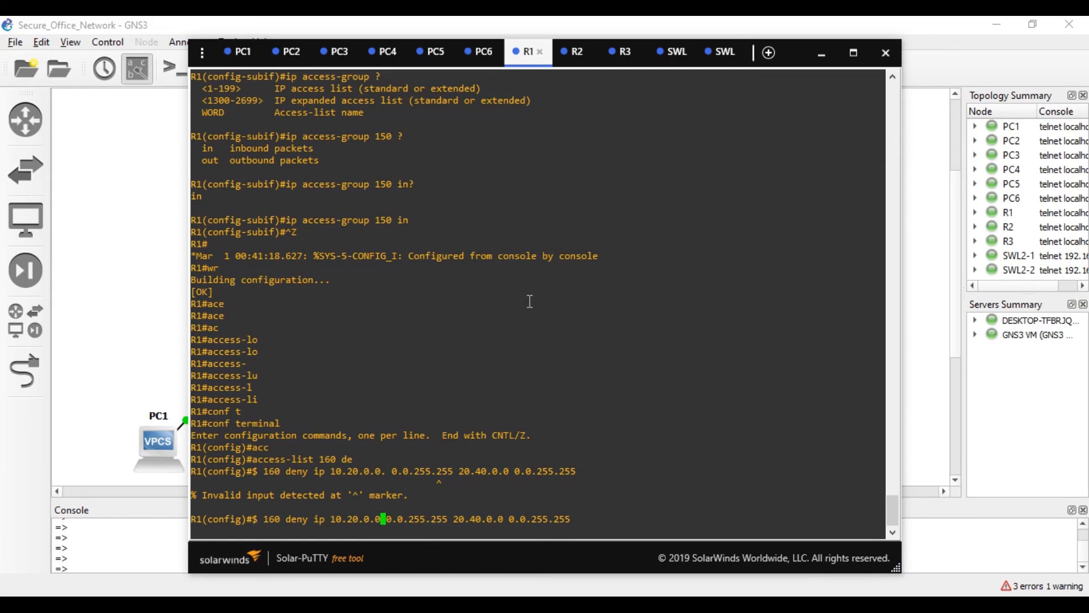
key("Return")
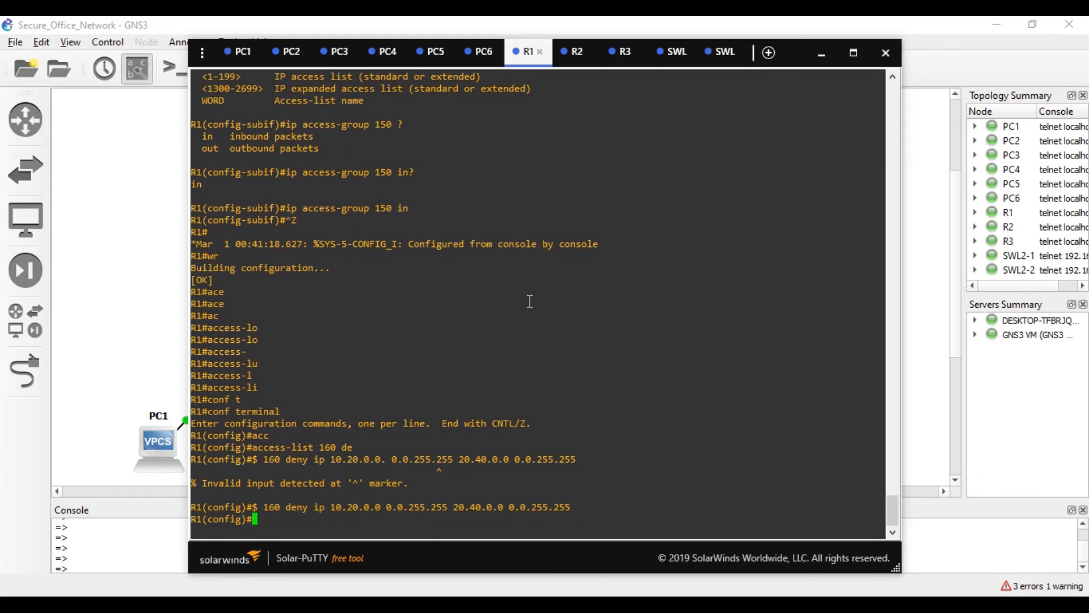
- Add access-list 160 permit ip any any
key("Up")
key("BackSpace")
key("BackSpace")
key("BackSpace")
key("BackSpace")
key("BackSpace")
key("BackSpace")
key("BackSpace")
key("BackSpace")
key("BackSpace")
key("BackSpace")
key("BackSpace")
key("BackSpace")
key("BackSpace")
key("BackSpace")
key("BackSpace")
key("BackSpace")
key("BackSpace")
key("BackSpace")
key("BackSpace")
key("BackSpace")
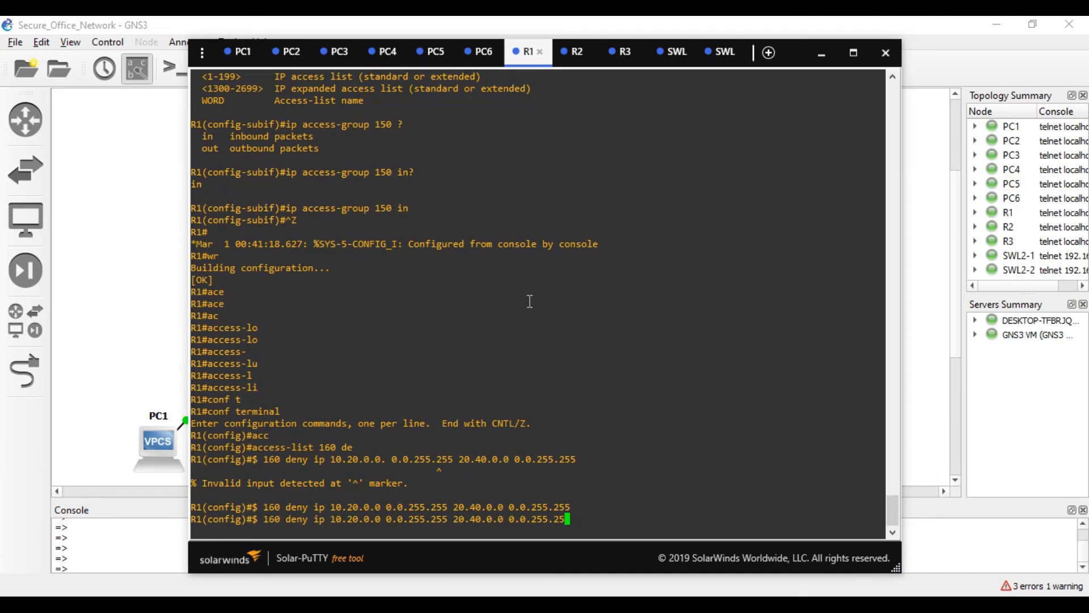
key("BackSpace")
key("BackSpace")
key("BackSpace")
key("BackSpace")
key("BackSpace")
key("BackSpace")
key("BackSpace")
key("BackSpace")
key("BackSpace")
key("BackSpace")
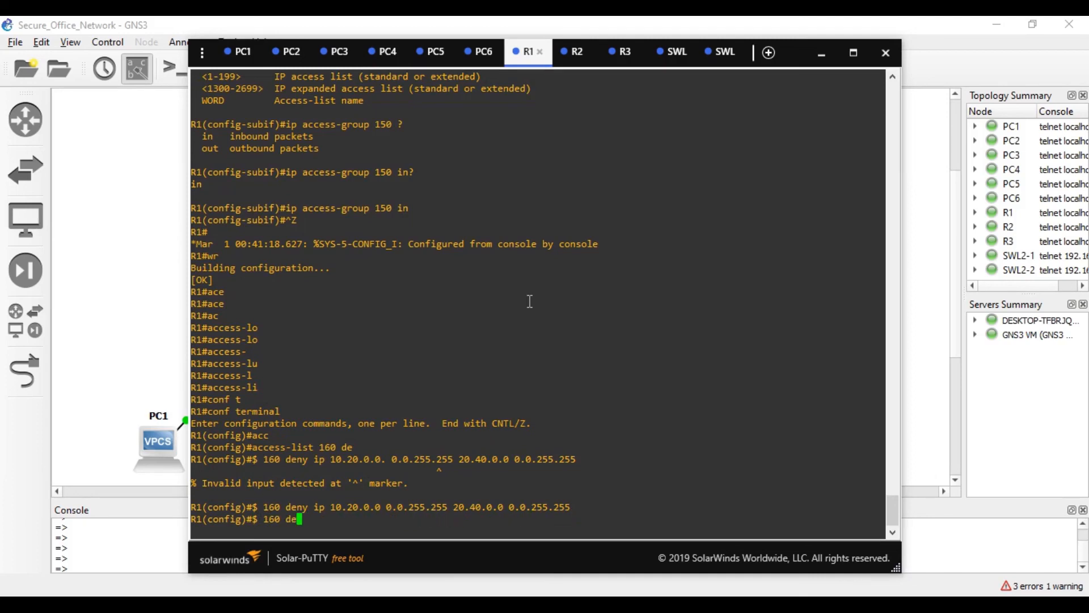
type("p")
key("Tab")
type("ip any any")
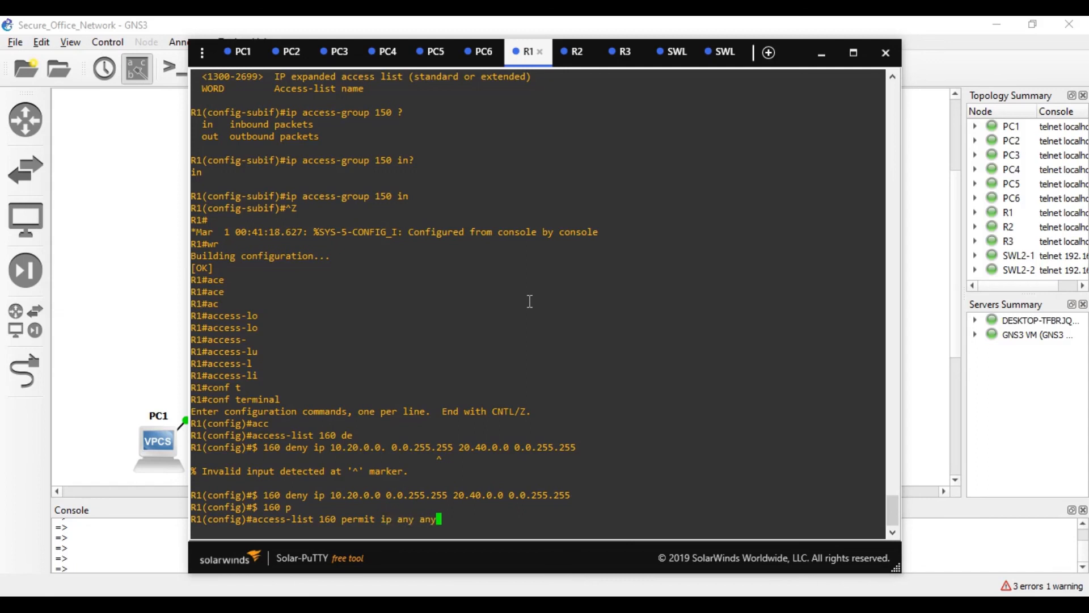
key("Return")
- Type the interface fastEthernet 0/0.20 command
type("\\")
key("BackSpace")
type("in")
key("Tab")
type("f")
key("Tab")
type("0/0.20")
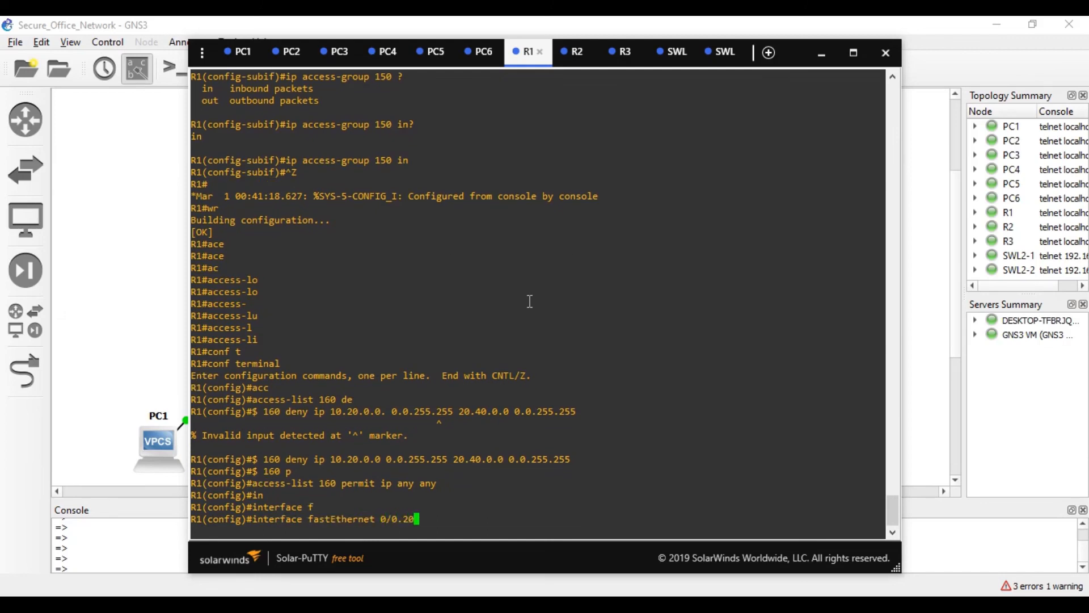
- On Fa0/0.20, apply ip access-group 160 in, then save R1's configuration with wr
key("Return")
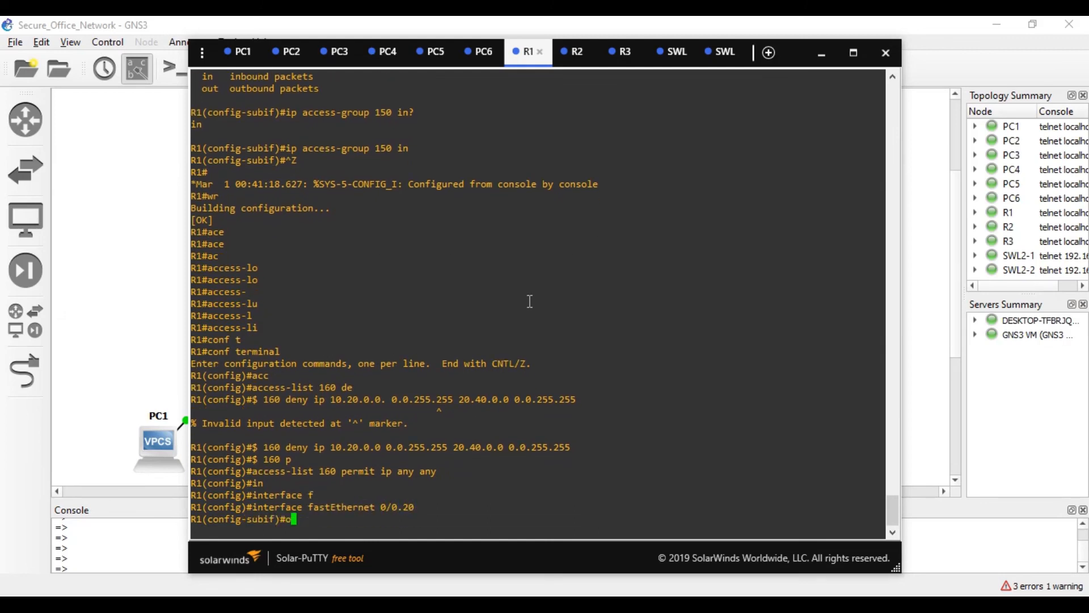
type("ip acc")
key("Tab")
type("e")
key("Tab")
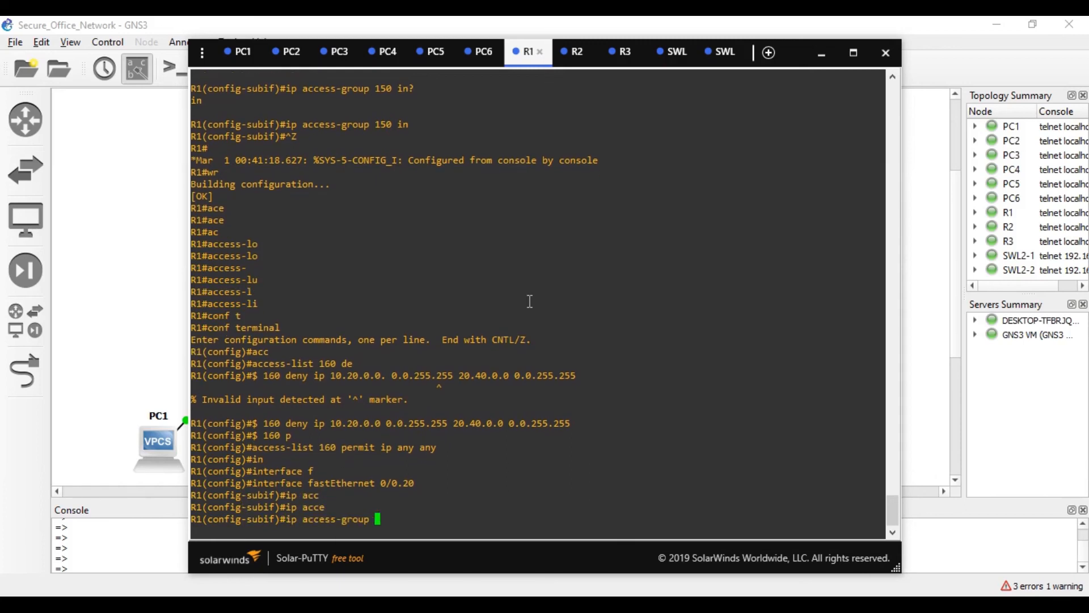
type("?")
type("160")
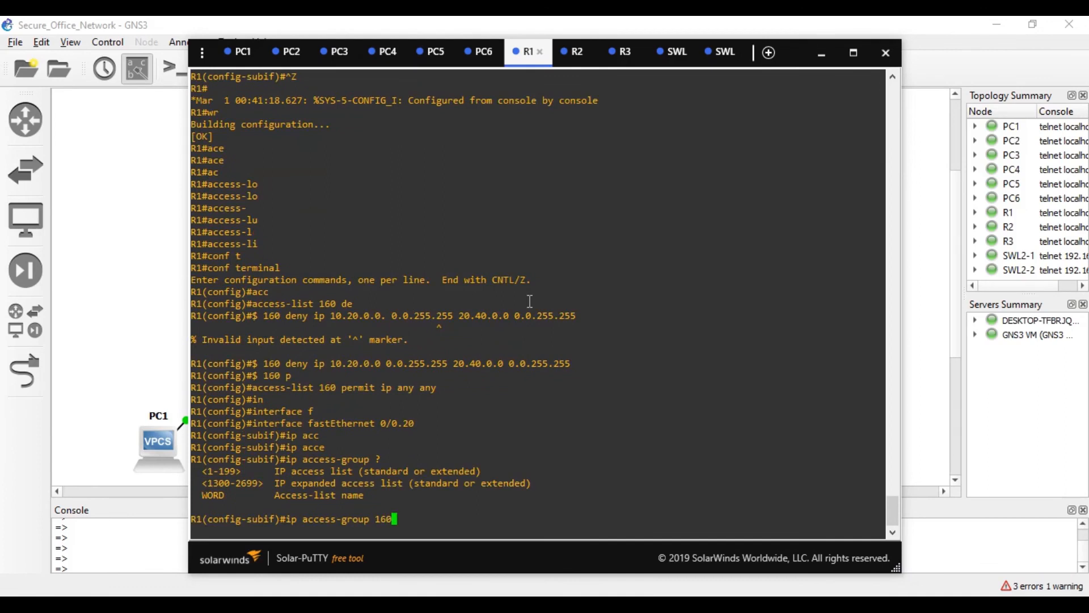
type(" ?")
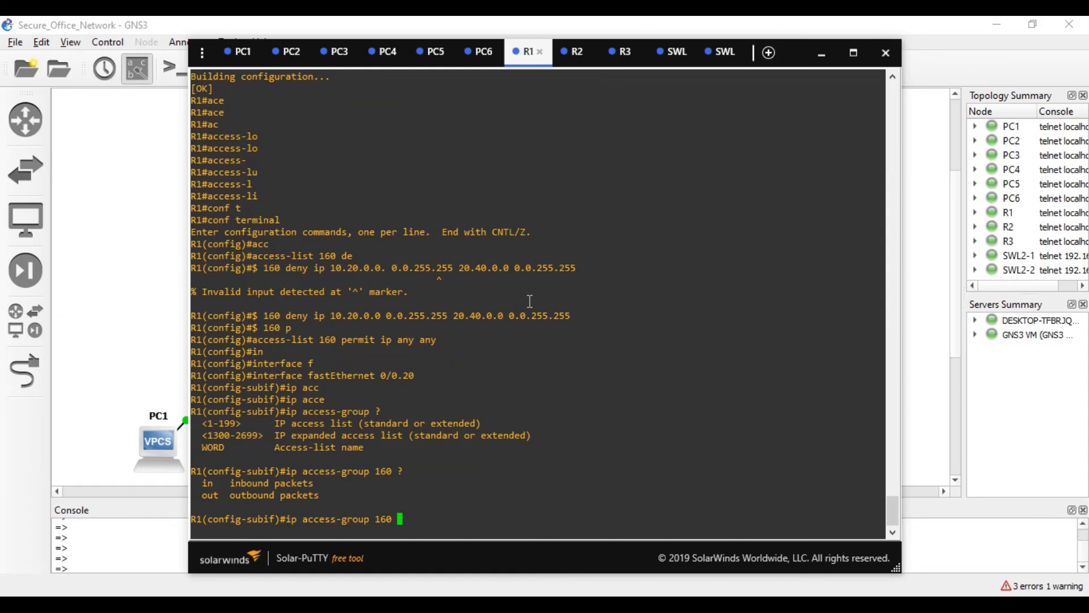
type("ou")
key("BackSpace")
key("BackSpace")
type("in")
key("Return")
key("ctrl+z")
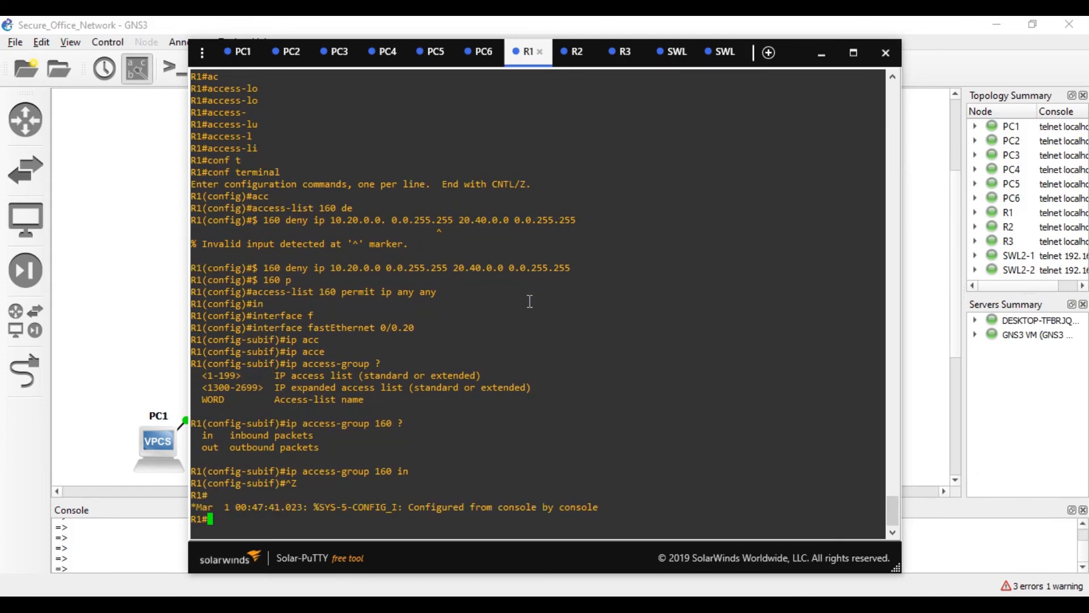
type("wr")
key("Return")
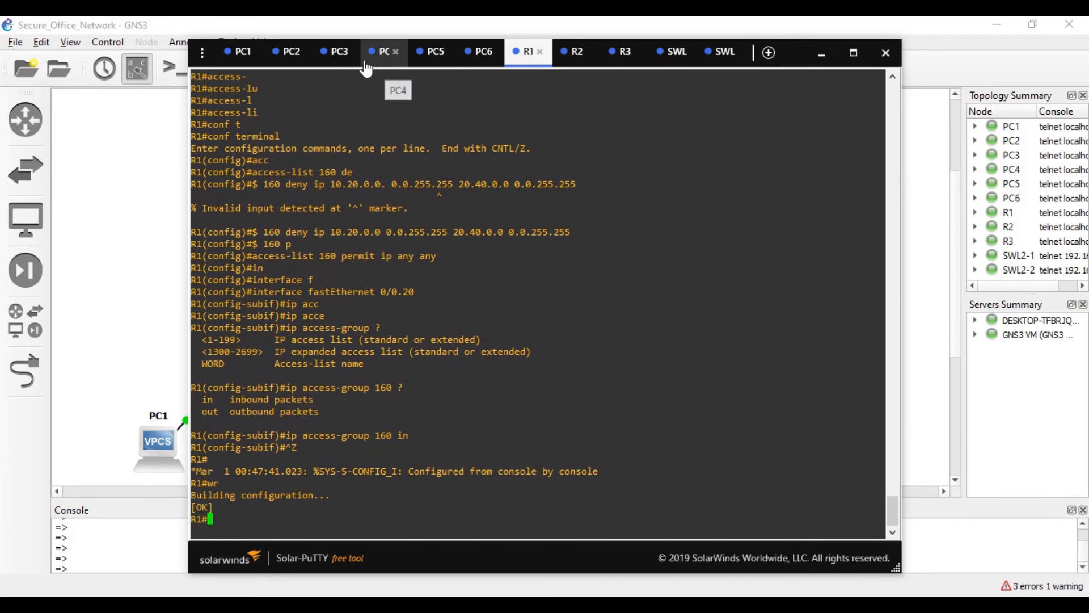
- From PC3, ping 10.10.0.2 (timeout), 20.30.0.2 (replies) and 20.40.0.2 (administratively prohibited)
left_click(337, 52)
type("p")
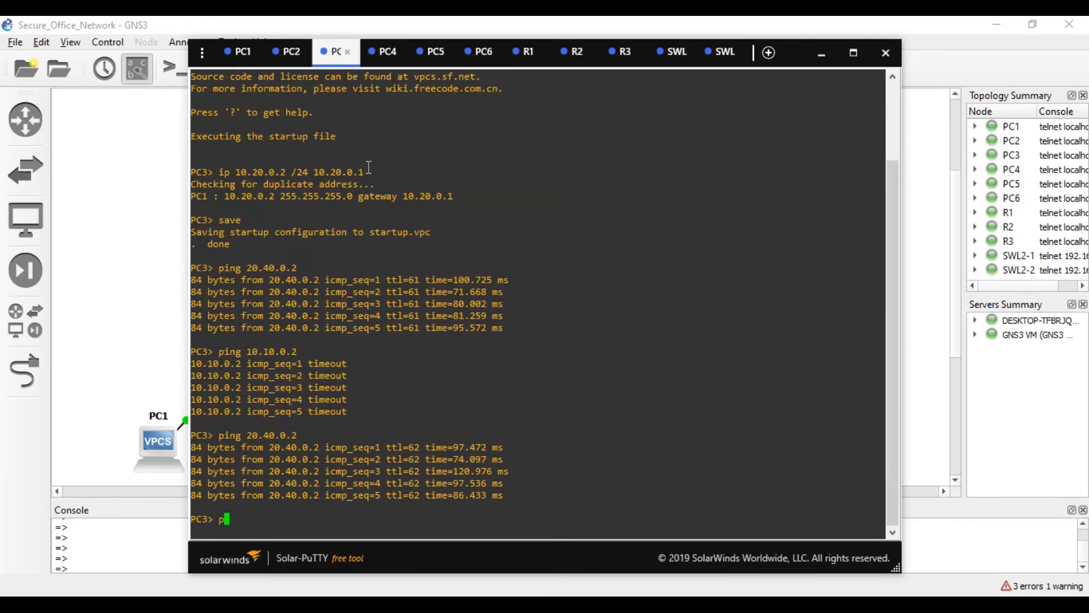
type("ing 10.10.0.2")
key("Return")
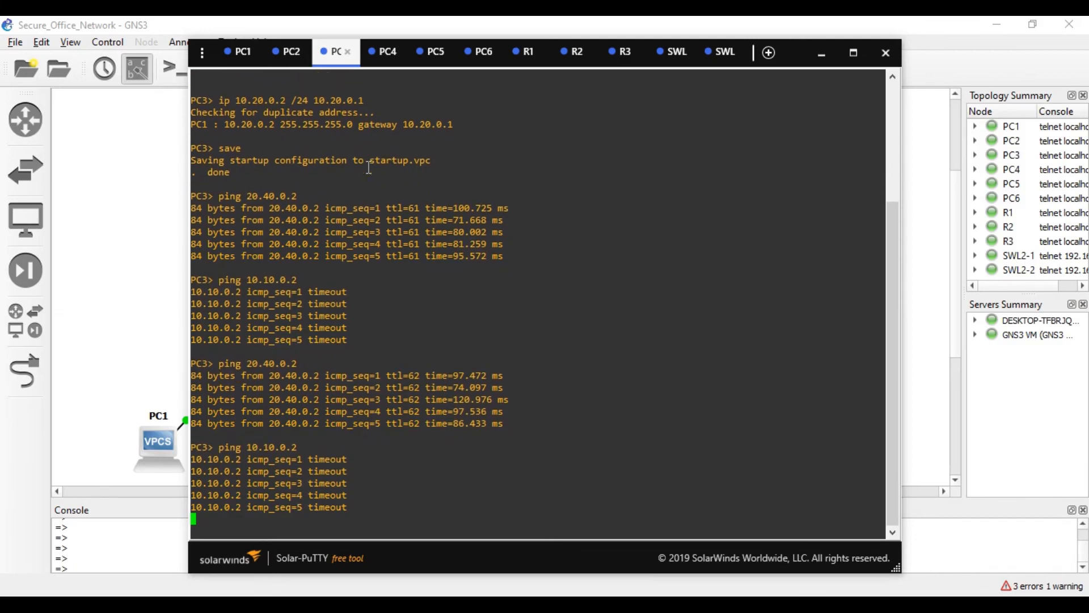
key("Up")
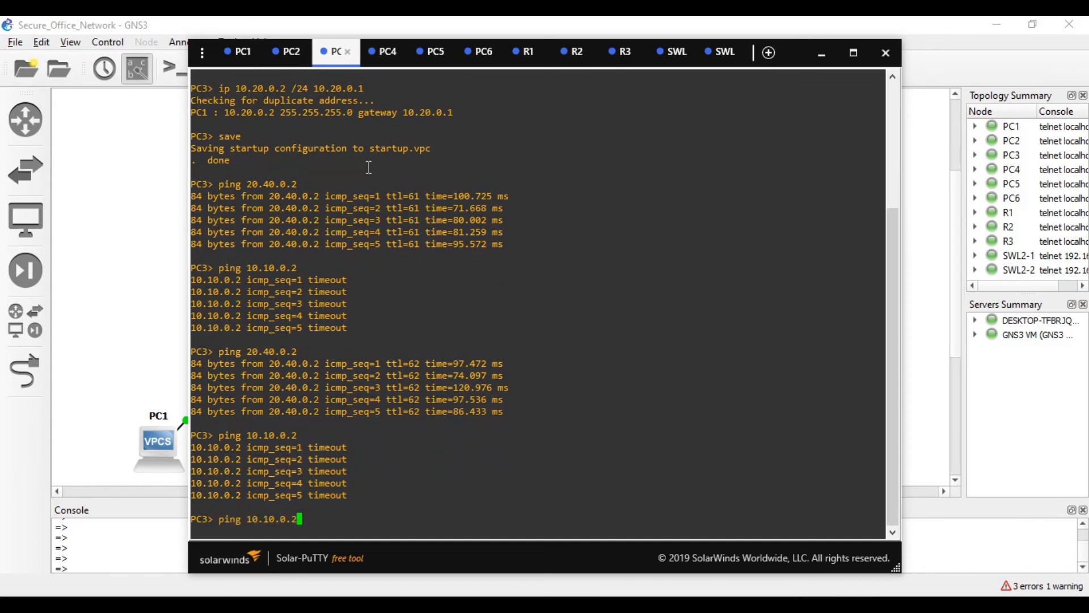
key("BackSpace")
key("BackSpace")
key("BackSpace")
key("BackSpace")
key("BackSpace")
key("BackSpace")
key("BackSpace")
key("BackSpace")
key("BackSpace")
type("20.30.0.2")
key("Return")
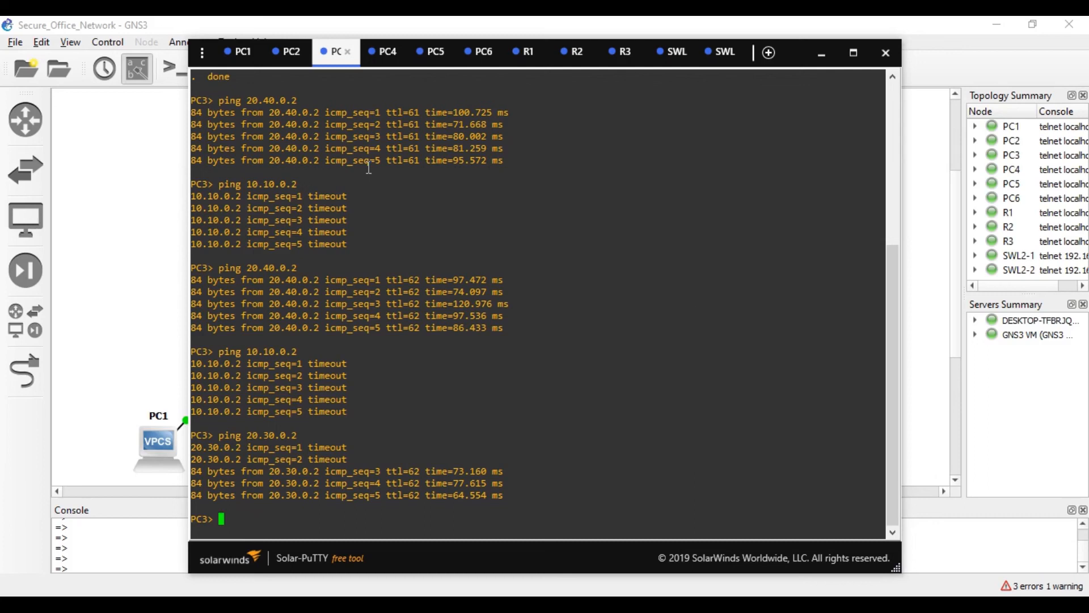
key("Up")
key("BackSpace")
key("BackSpace")
key("BackSpace")
key("BackSpace")
key("BackSpace")
key("BackSpace")
type("40.0.2")
key("Return")
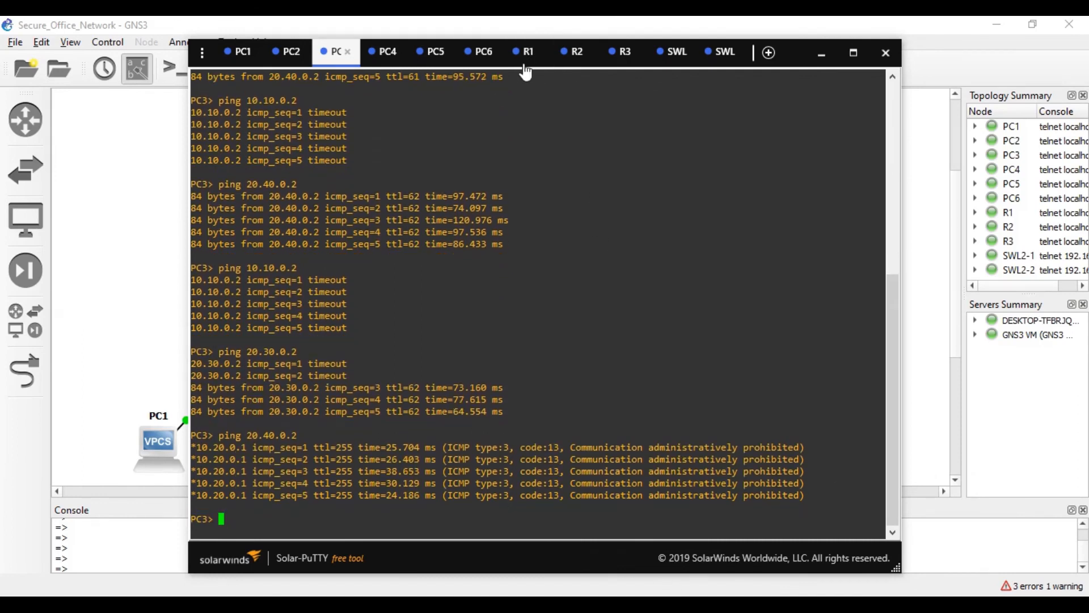
- From PC6, ping 10.20.0.2 (timeout), then 10.10.0.2 (replies)
left_click(481, 52)
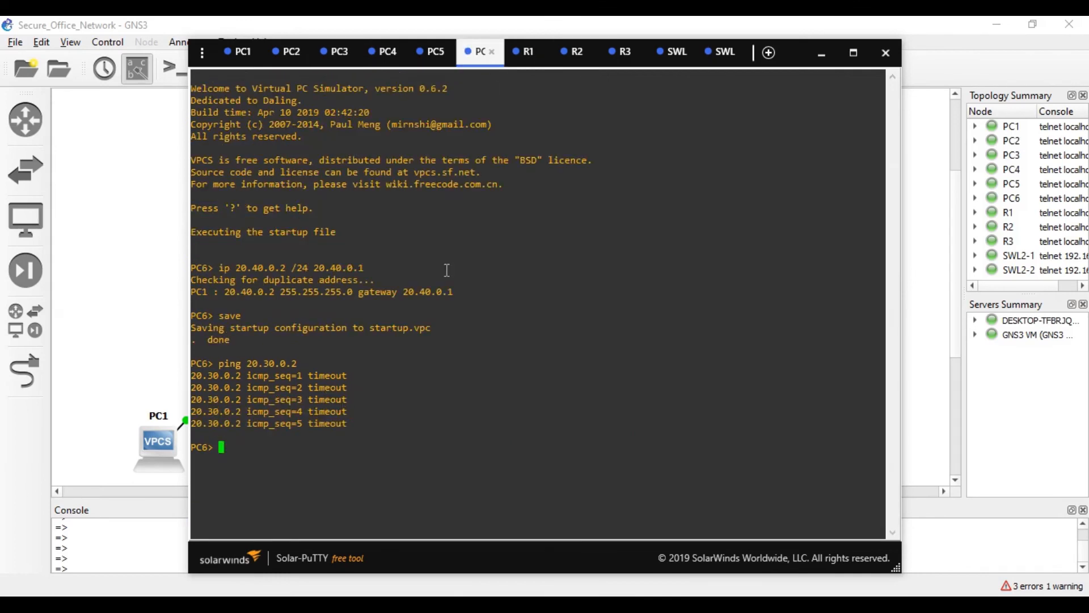
type("ping 10.20.0.2")
key("Return")
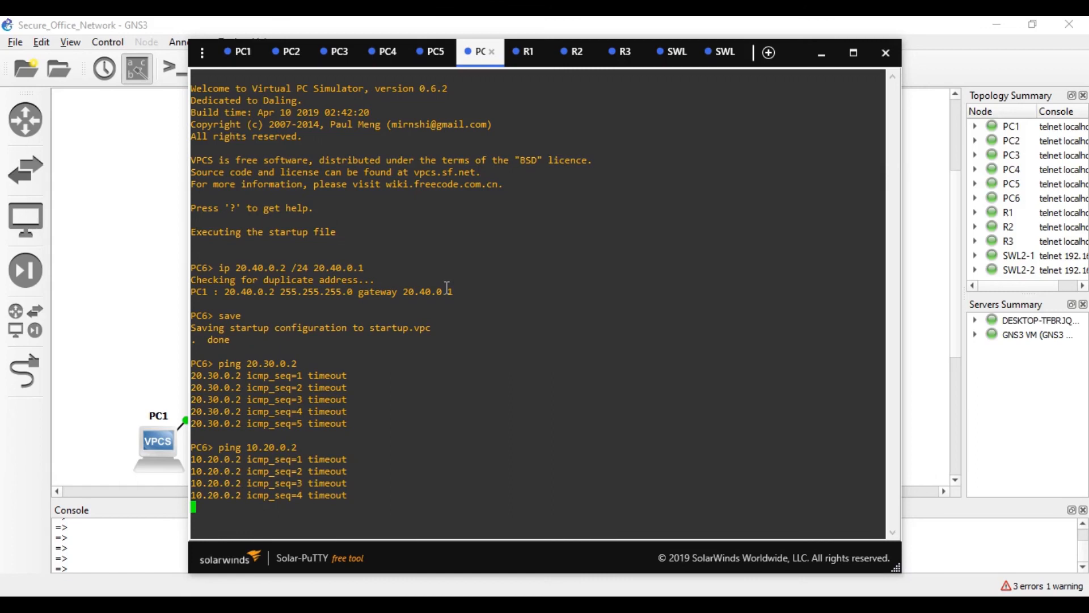
key("Up")
key("Left")
key("Left")
key("Left")
key("Left")
key("BackSpace")
key("Left")
type("1")
key("Return")
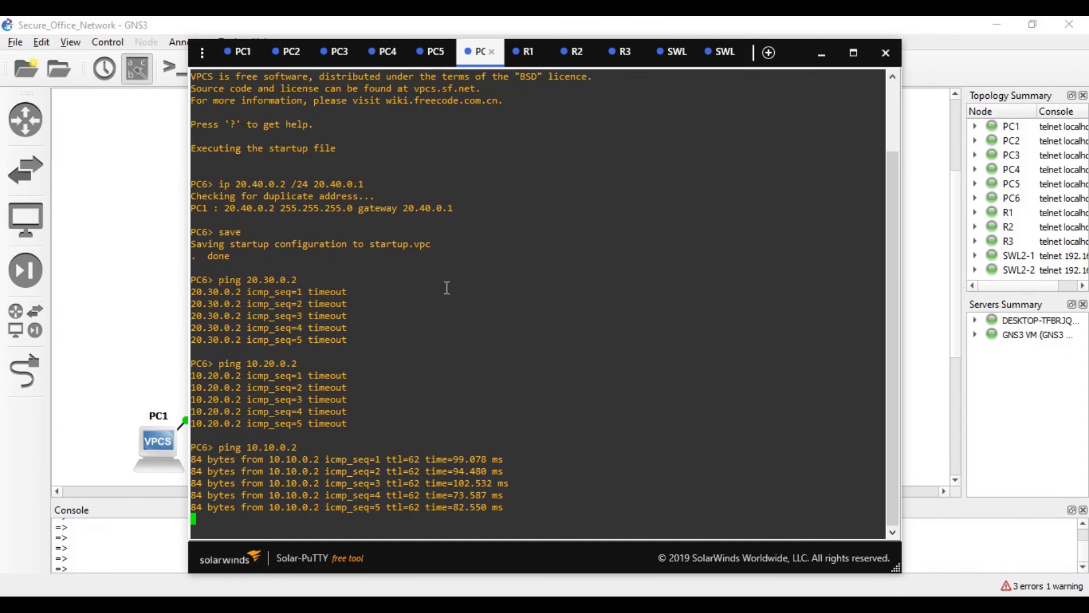
- From PC6, ping 20.30.0.2 and see all five attempts time out
key("Up")
key("Left")
key("Left")
key("Left")
key("Left")
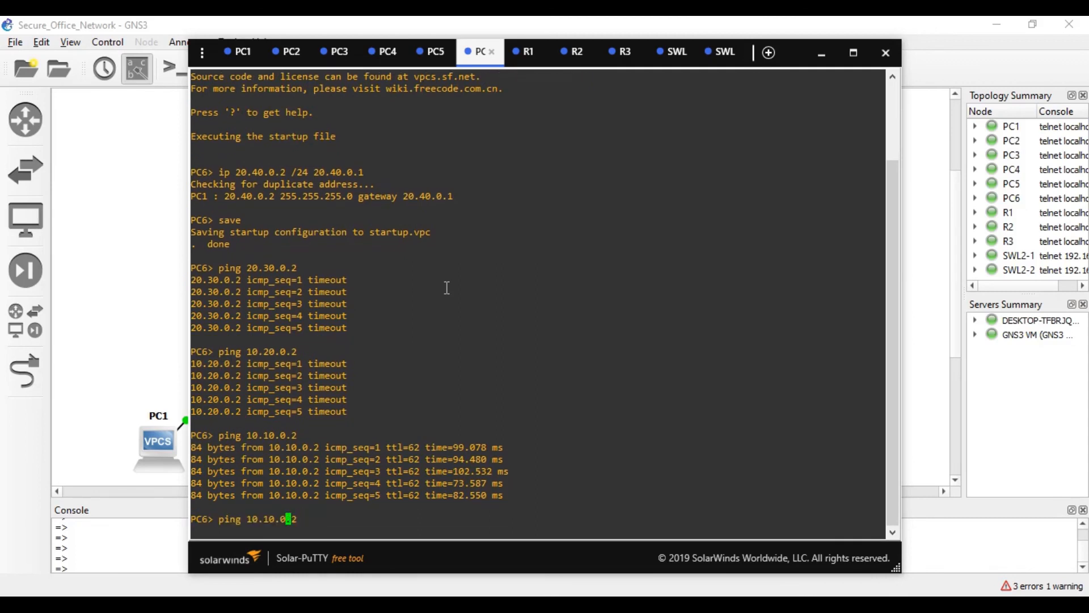
key("Left")
key("BackSpace")
type("3")
key("Left")
key("Left")
key("Left")
key("BackSpace")
type("2")
key("Return")
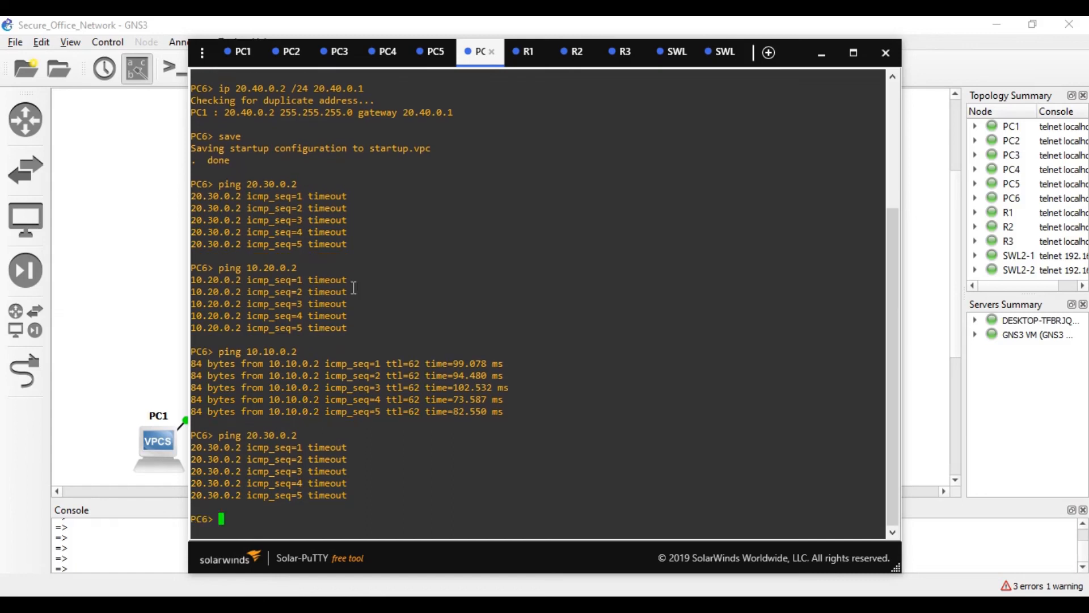
- Return to the Secure_Office_Network topology canvas and scroll to review it
left_click(185, 323)
scroll(397, 329, "up", 1)
scroll(549, 344, "down", 2)
scroll(549, 344, "up", 1)
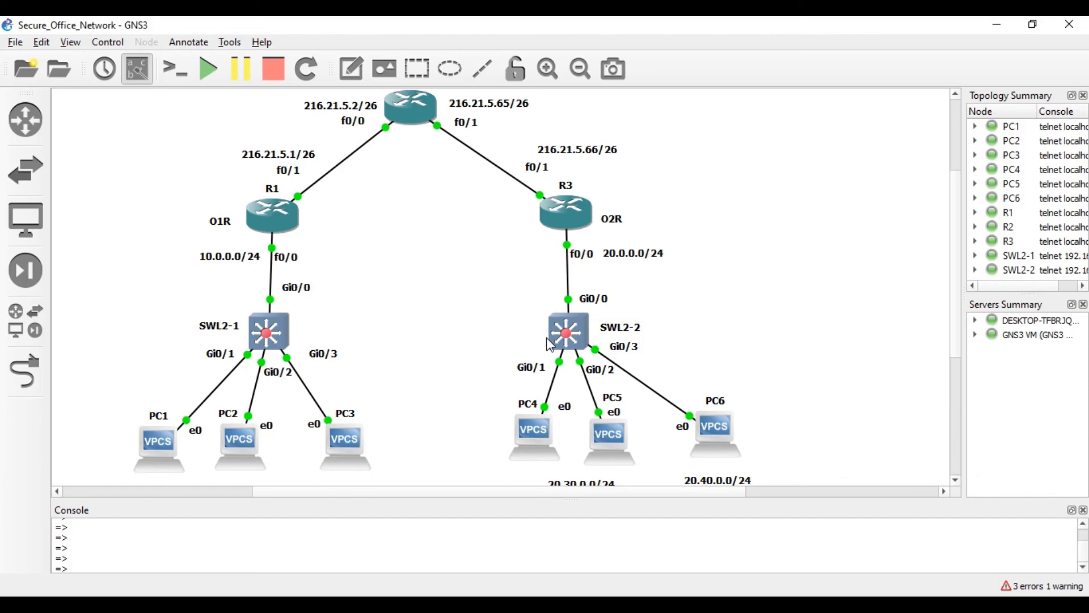
scroll(549, 344, "down", 2)
scroll(549, 344, "up", 6)
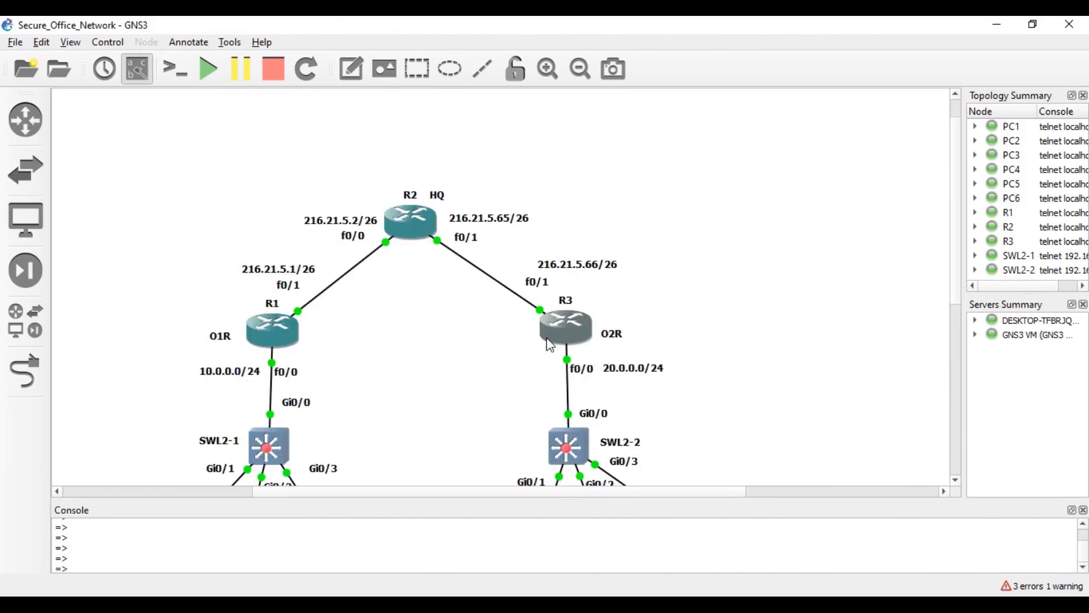
scroll(549, 345, "down", 2)
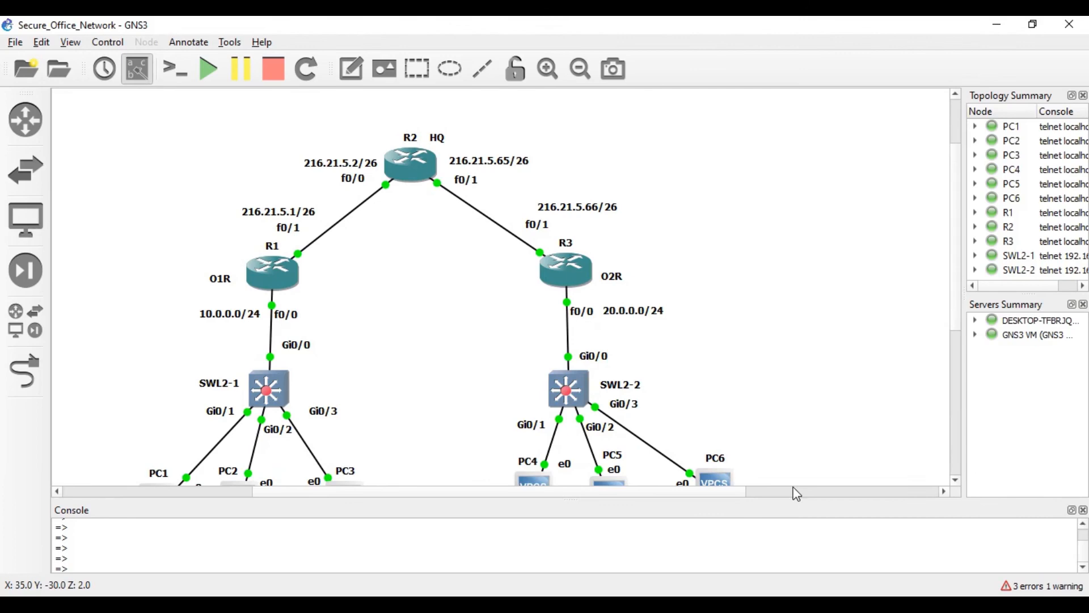